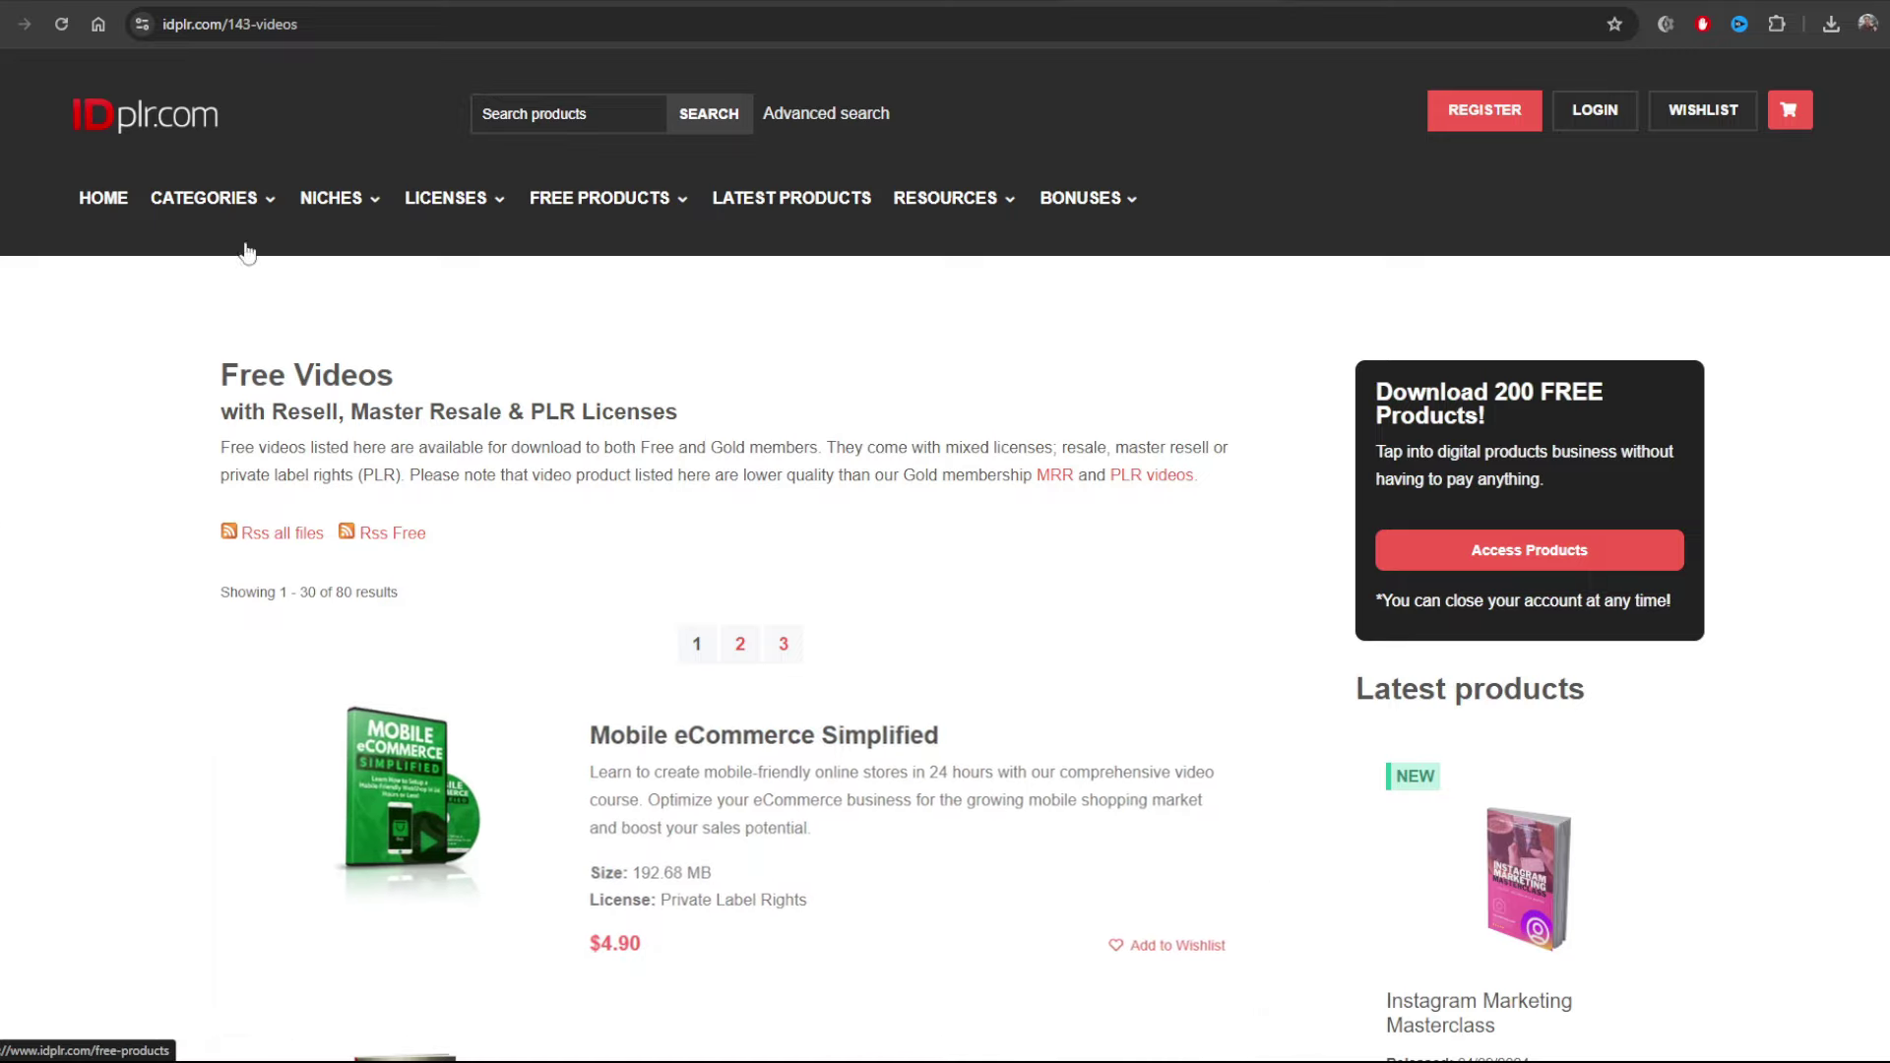
Look over the first products in the Free Videos listing on idplr.com
{"action": "scroll", "coordinate": [805, 991], "scroll_direction": "down", "scroll_amount": 4}
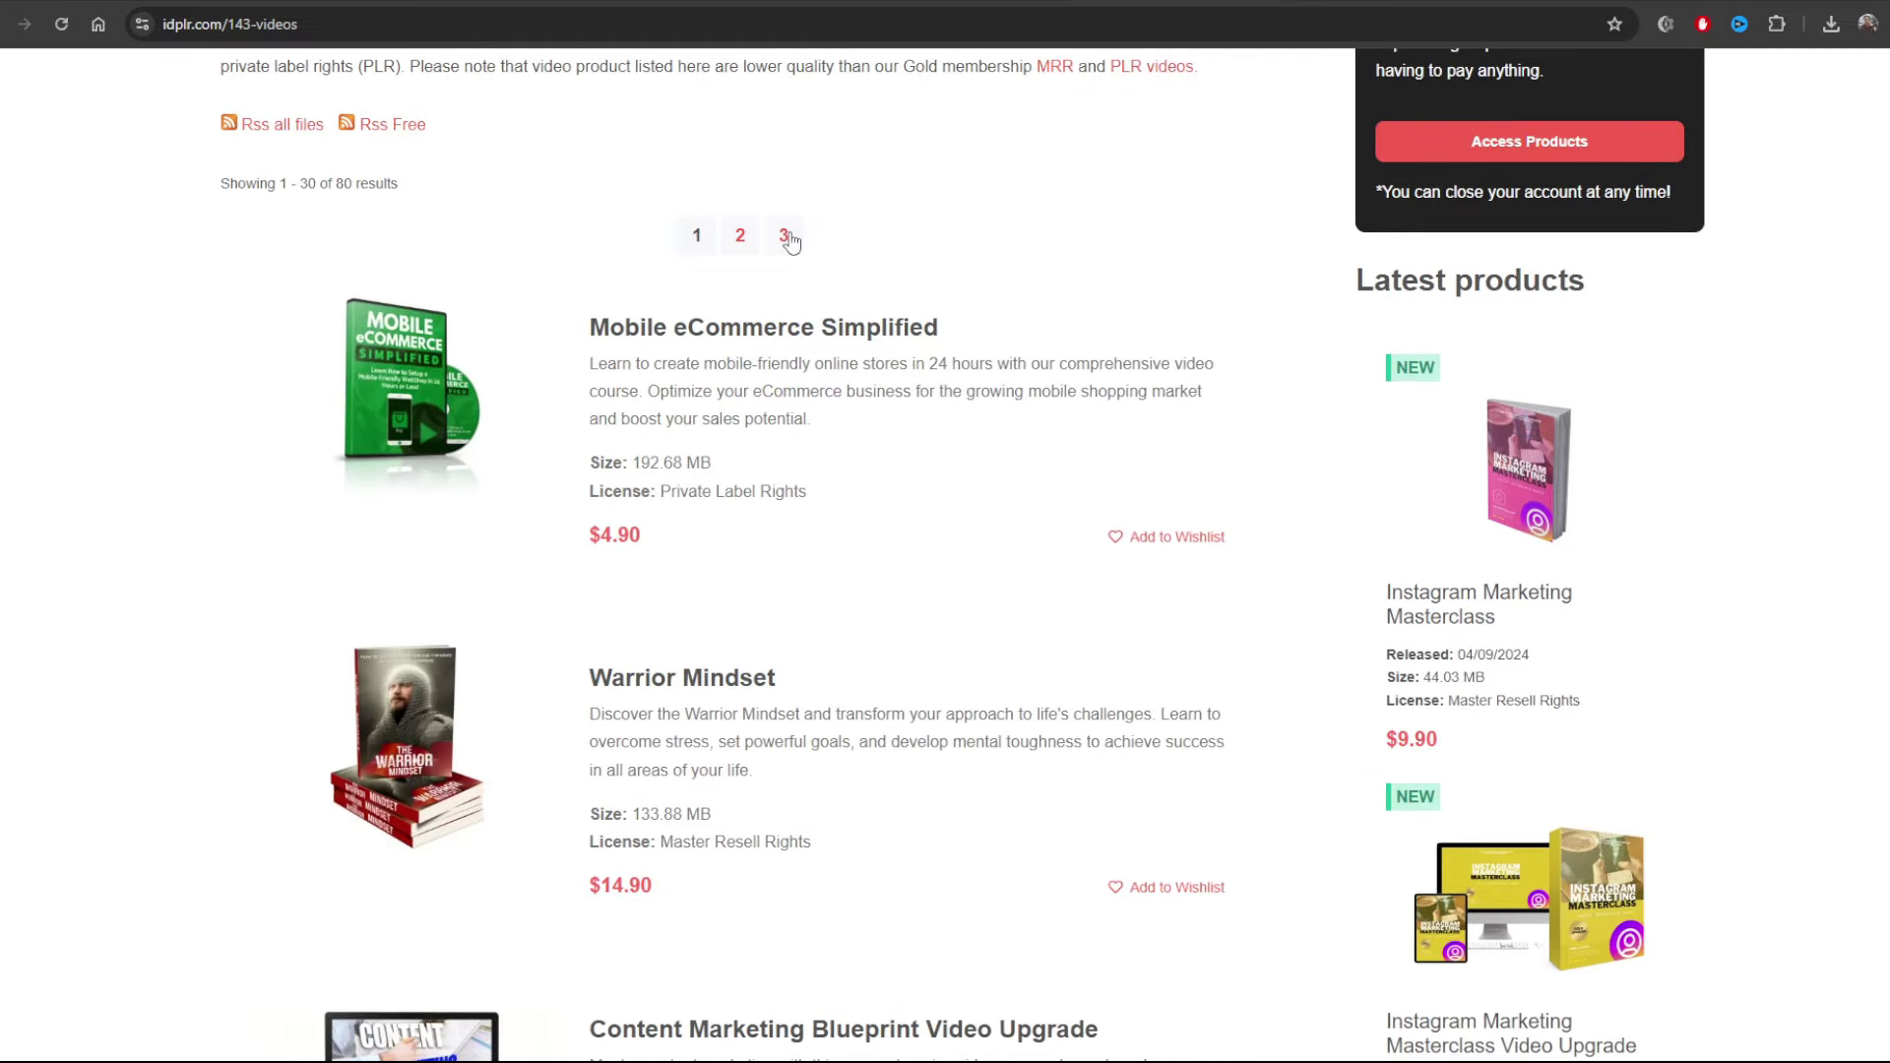
{"action": "scroll", "coordinate": [292, 511], "scroll_direction": "up", "scroll_amount": 4}
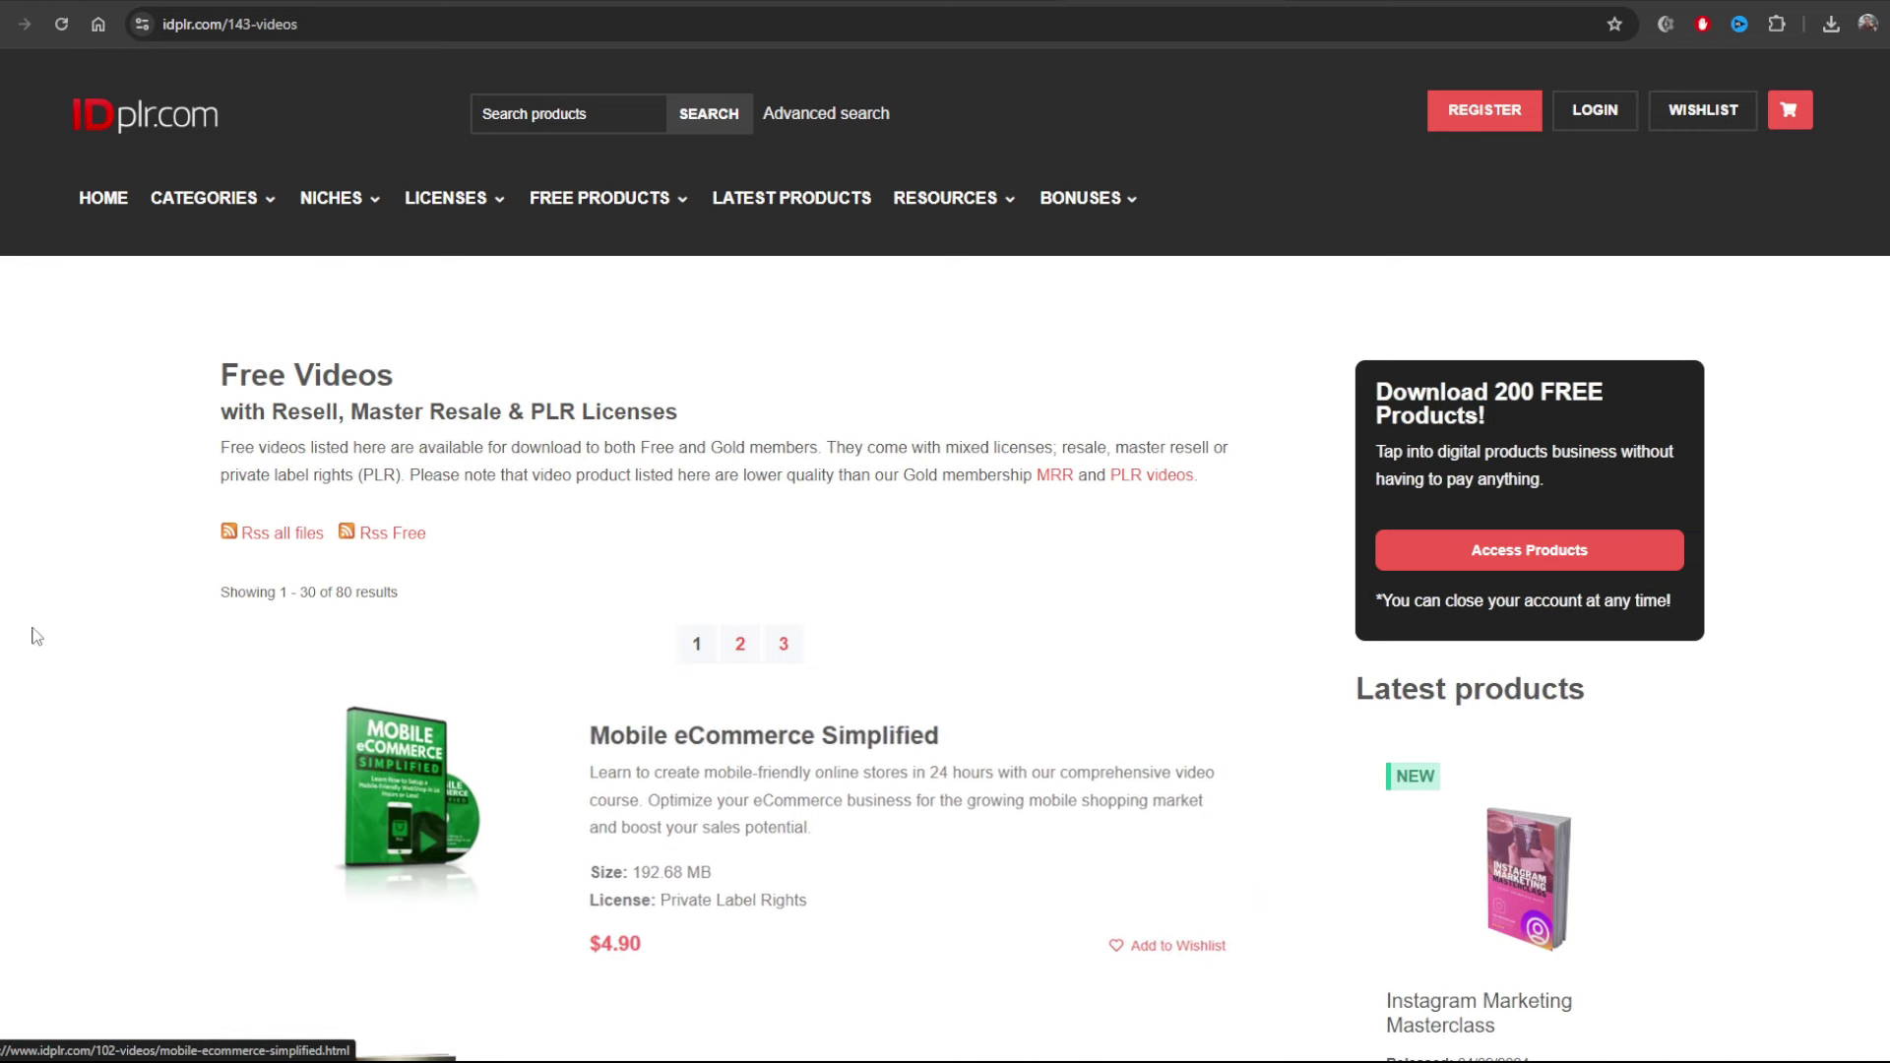
Switch to the Free PLR Videos category on freeplrdownloads.com and view the page of The Unstoppable Google Marketer video
{"action": "left_click", "coordinate": [741, 2]}
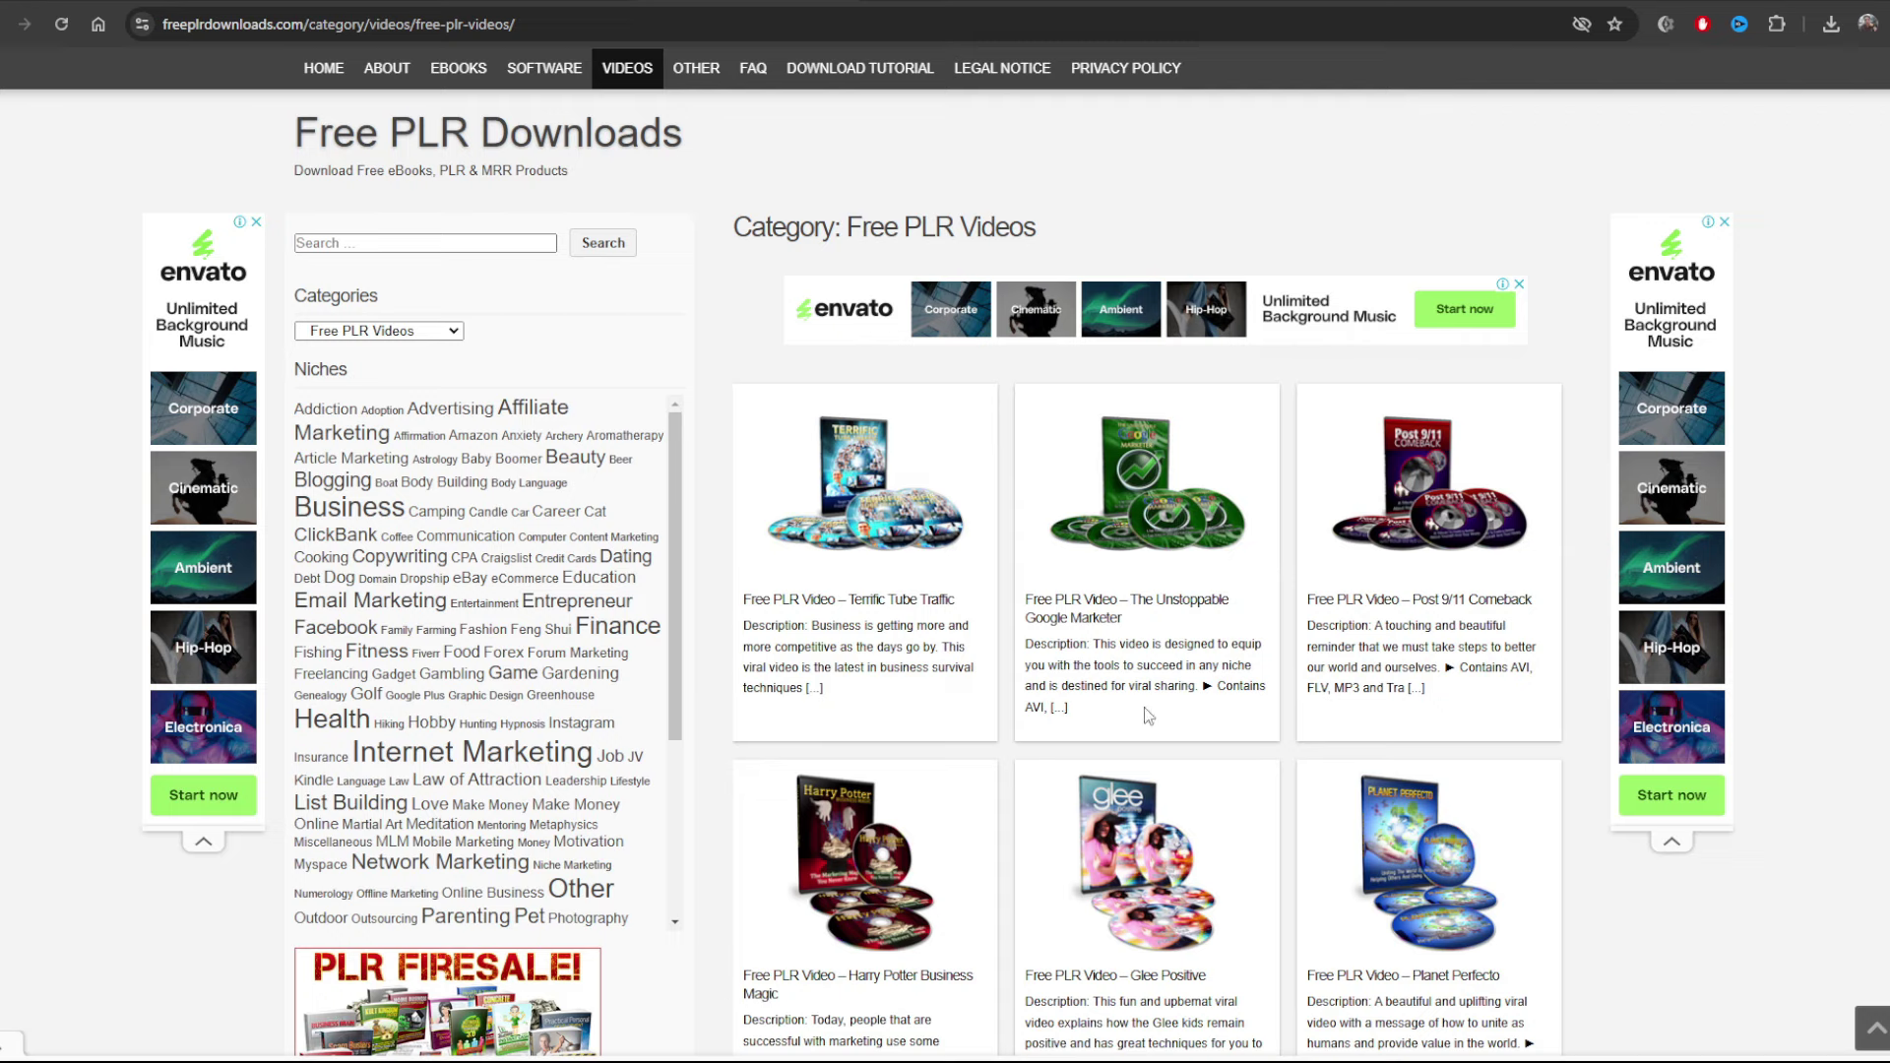
{"action": "left_click", "coordinate": [1157, 517]}
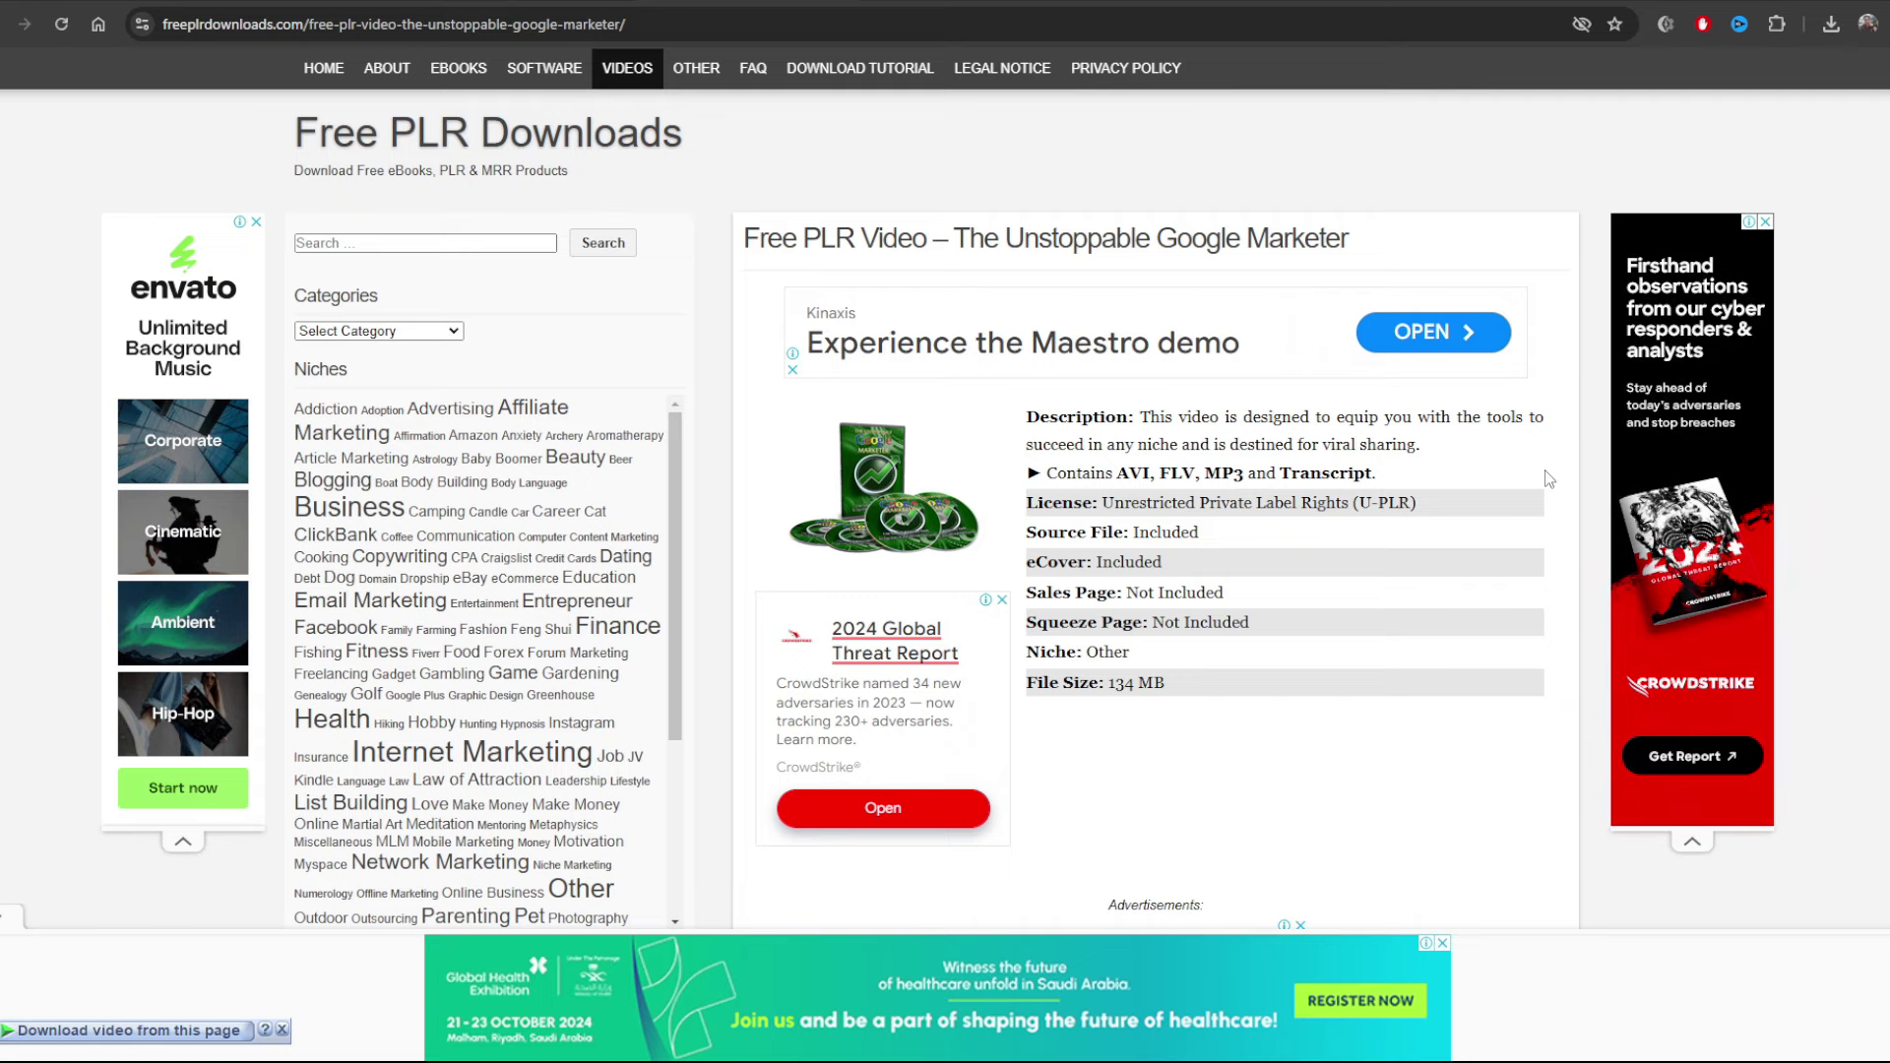
{"action": "scroll", "coordinate": [1279, 518], "scroll_direction": "down", "scroll_amount": 10}
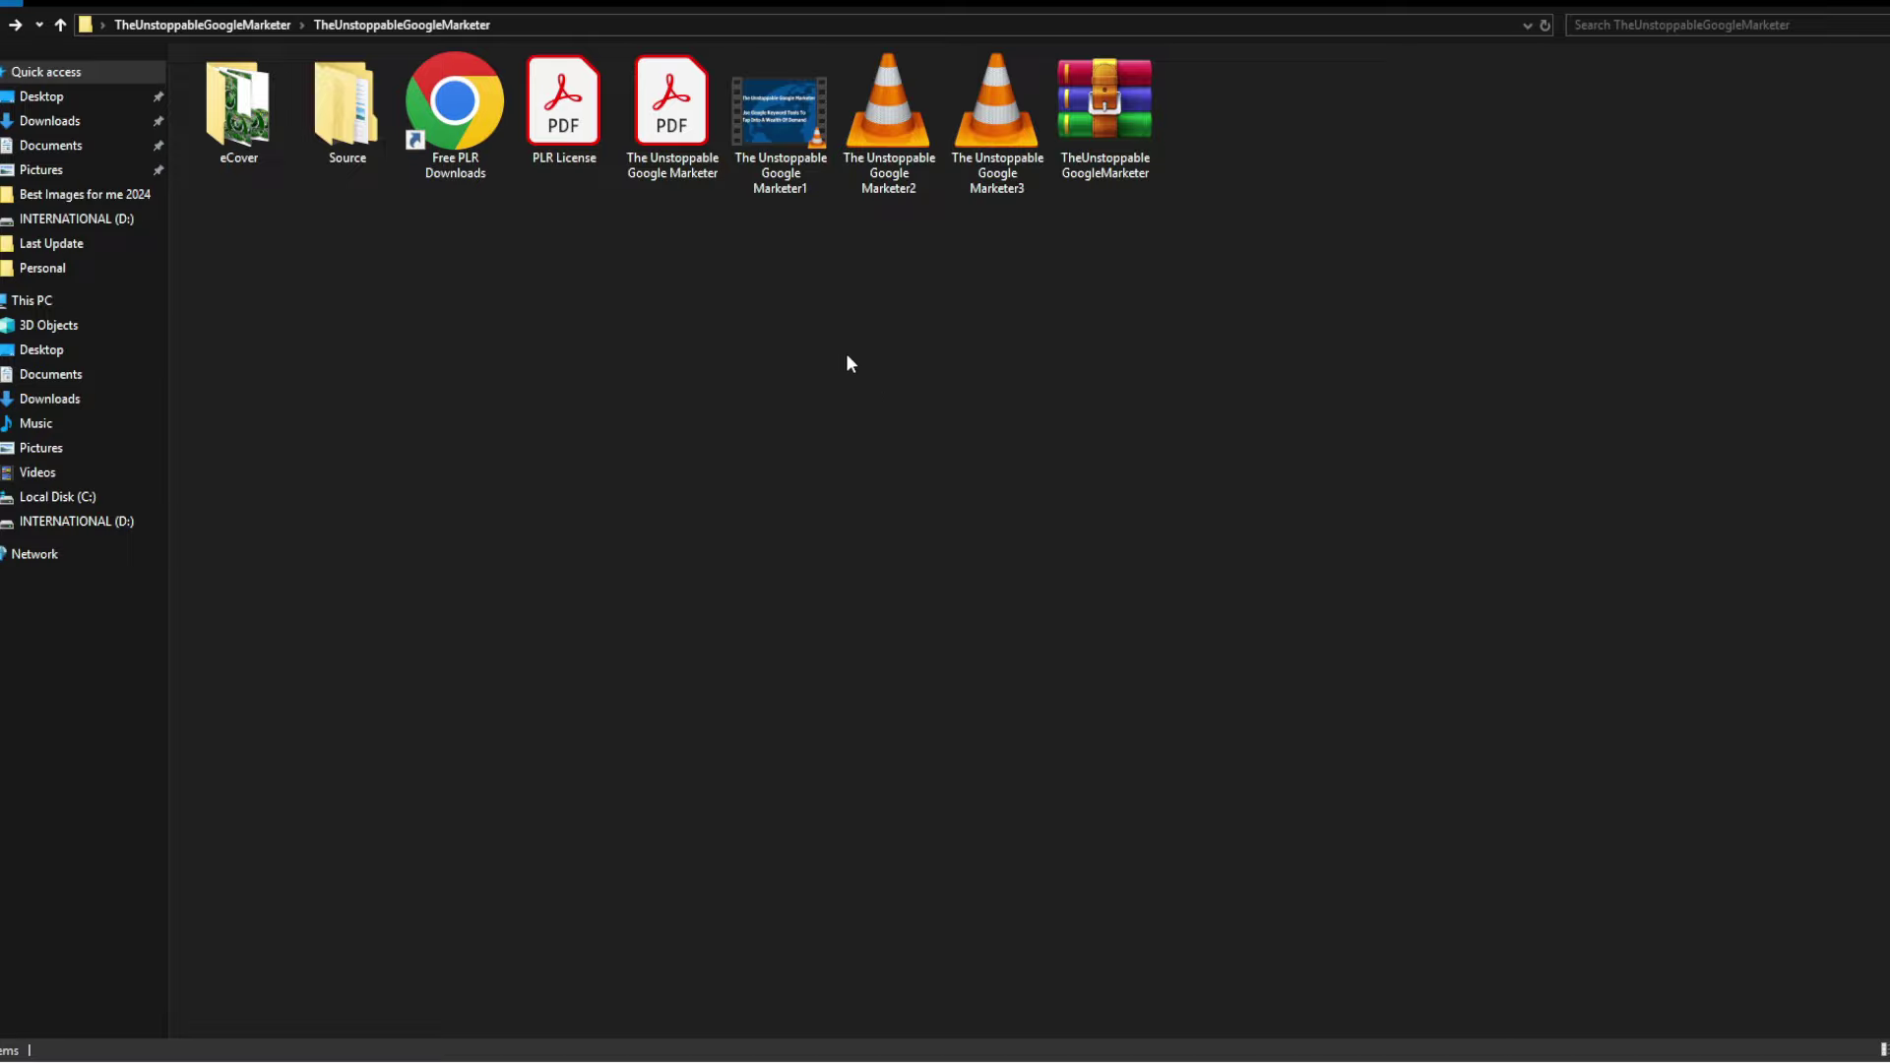
Examine the extracted TheUnstoppableGoogleMarketer folder, including its video files, PDF and the cover images in the eCover subfolder
{"action": "left_click_drag", "start_coordinate": [766, 232], "coordinate": [995, 134]}
{"action": "left_click", "coordinate": [655, 140]}
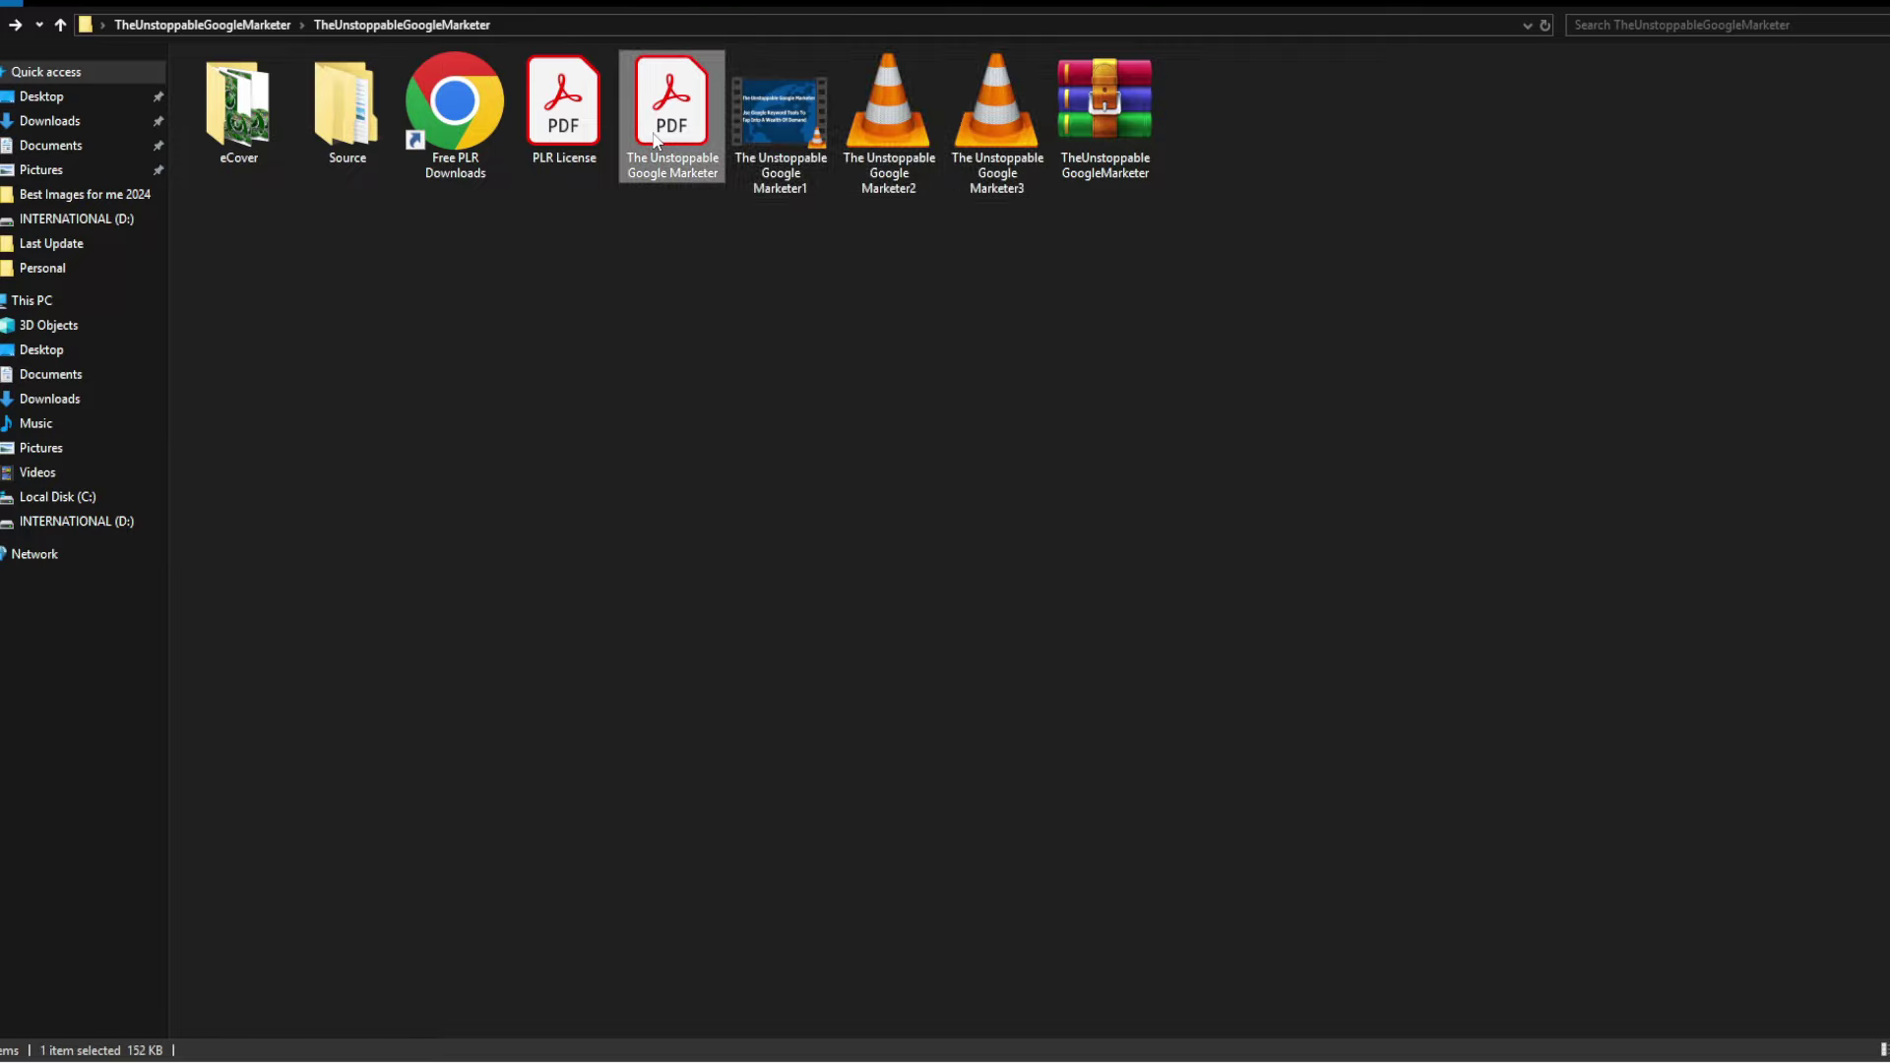
{"action": "double_click", "coordinate": [239, 113]}
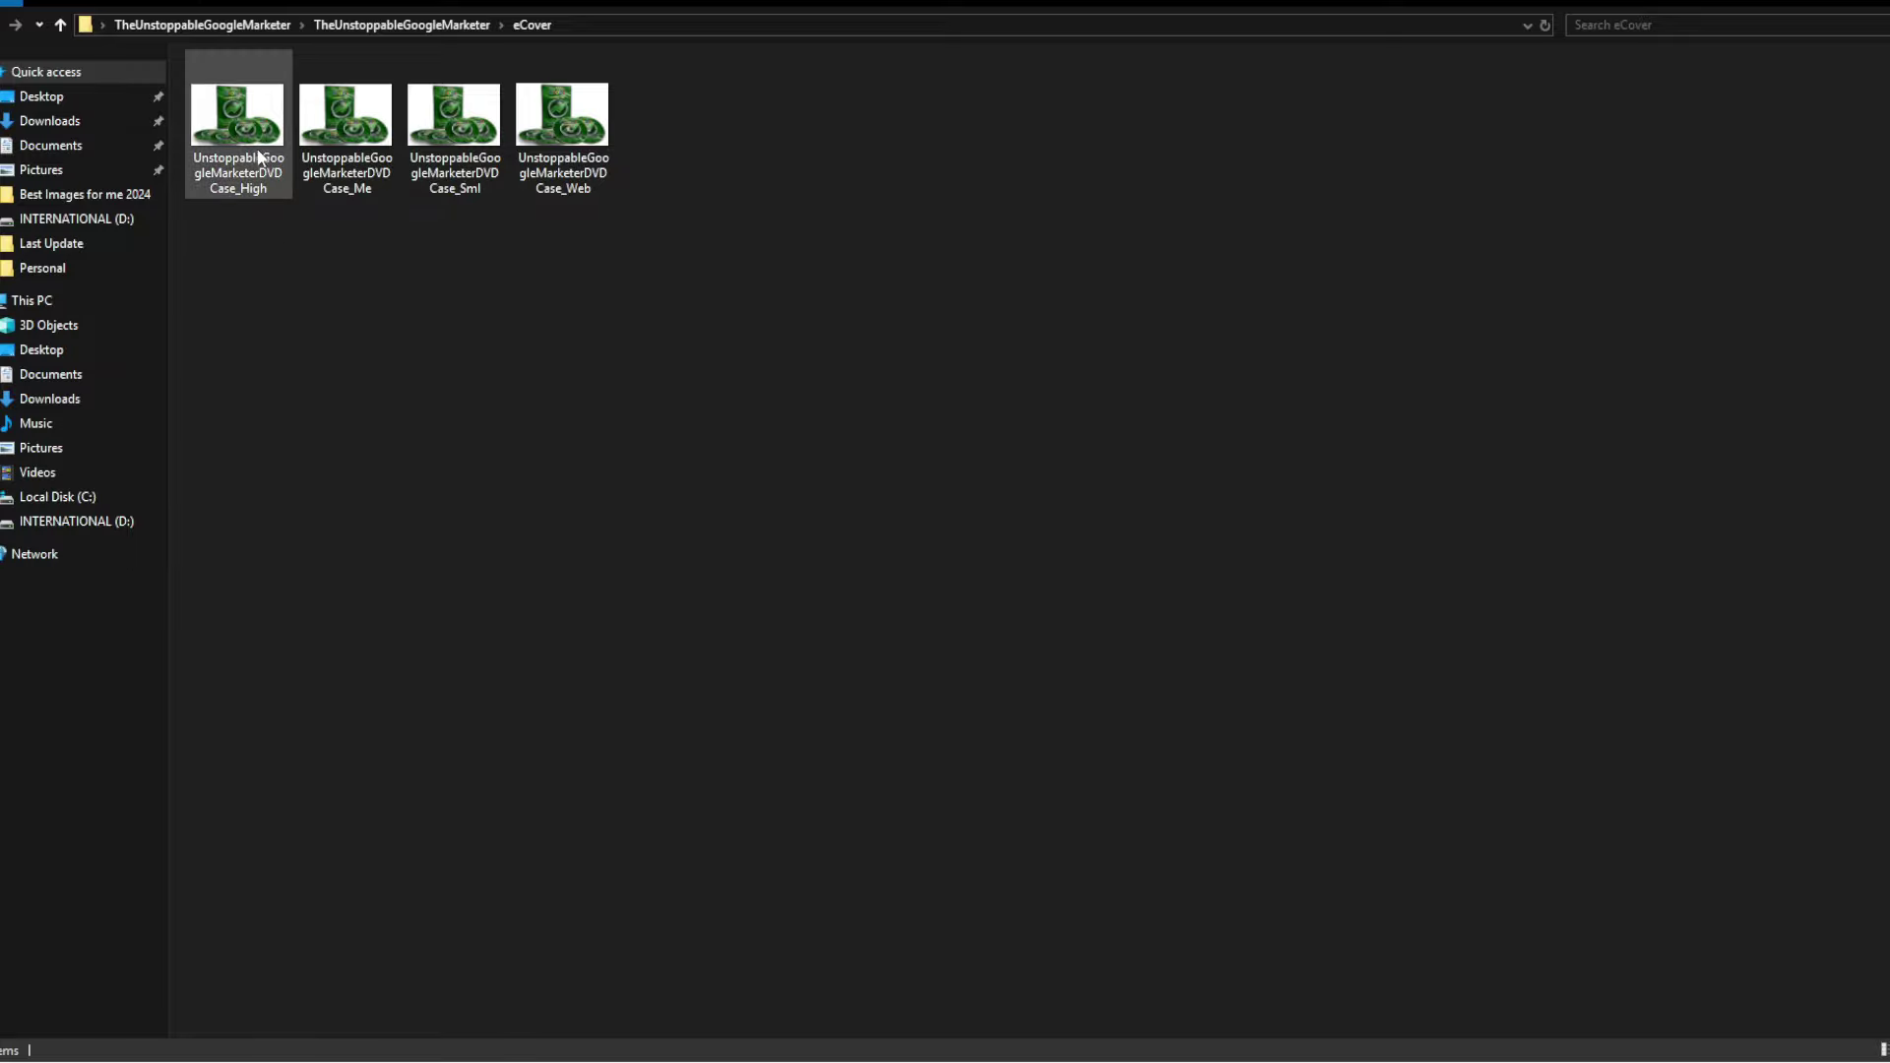
{"action": "left_click", "coordinate": [3, 25]}
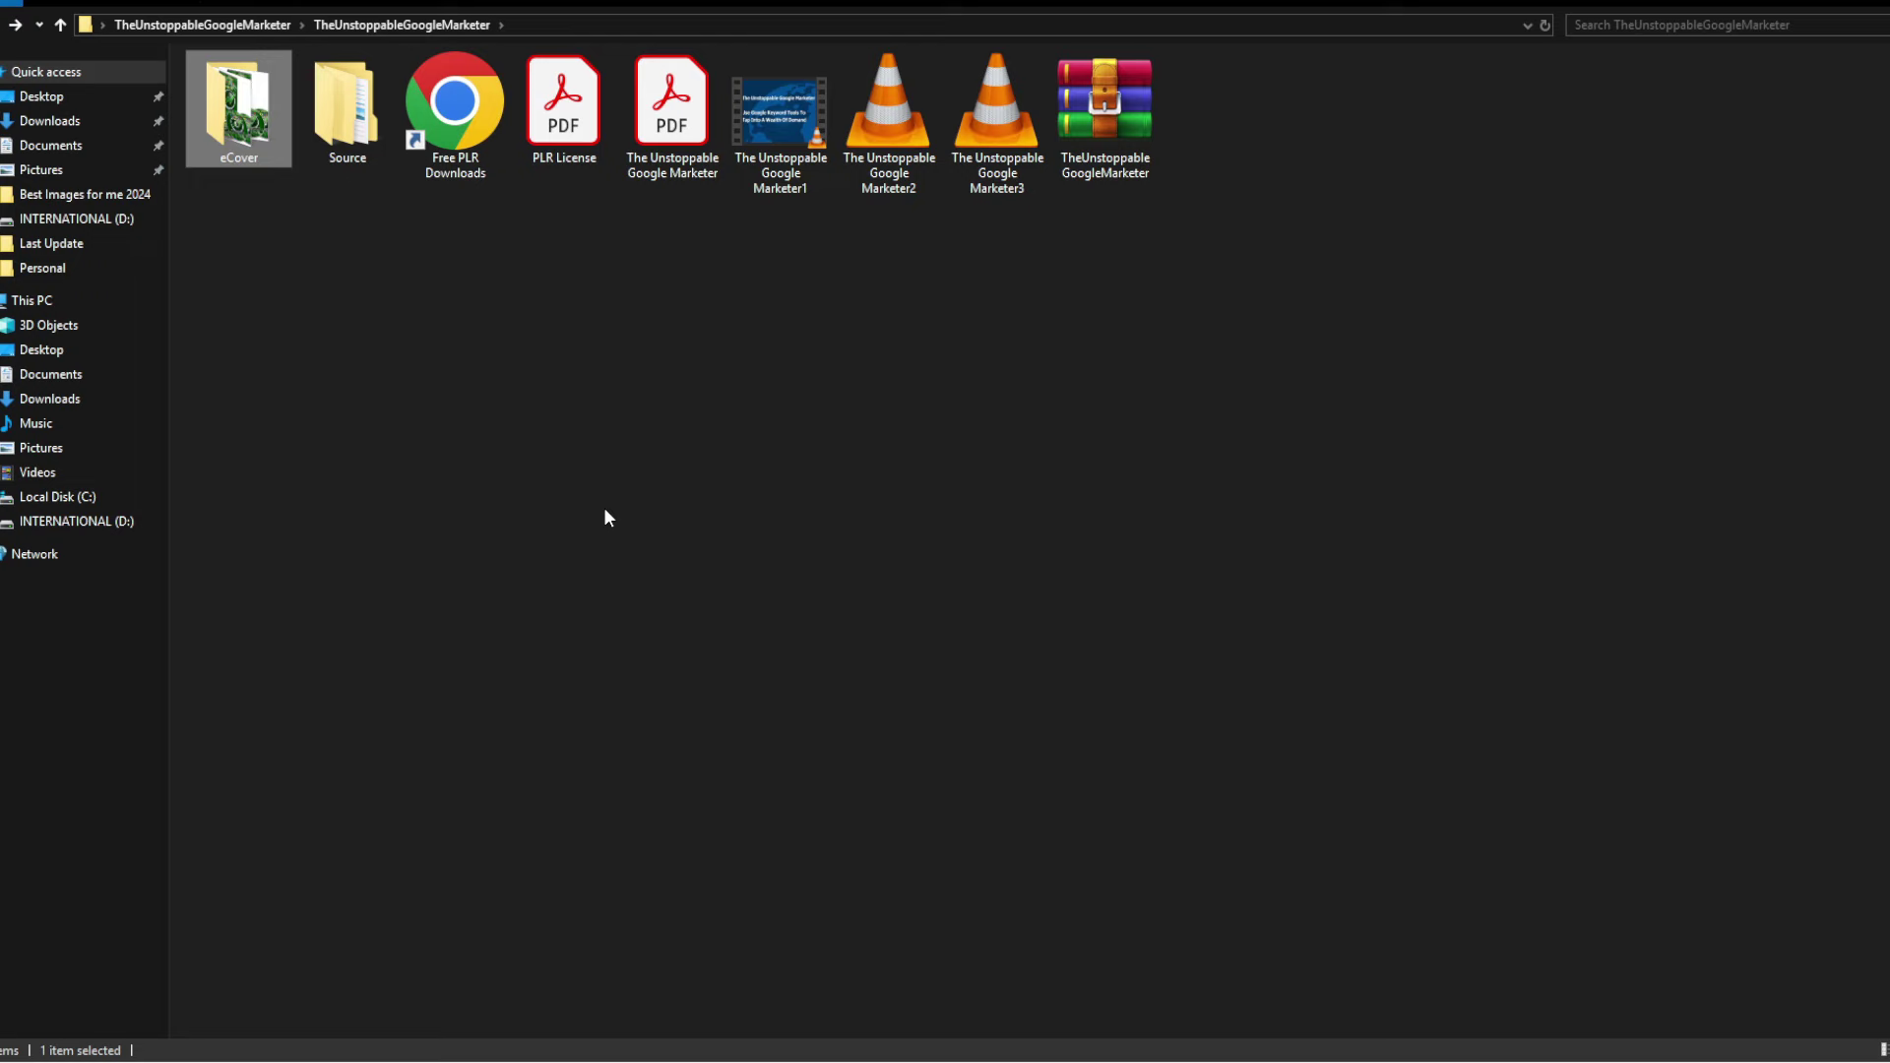
Switch to the Notion Learn page and upload the Unstoppable Google Marketer cover as an image block below "Digital Learning Video"
{"action": "key", "text": "alt+Tab"}
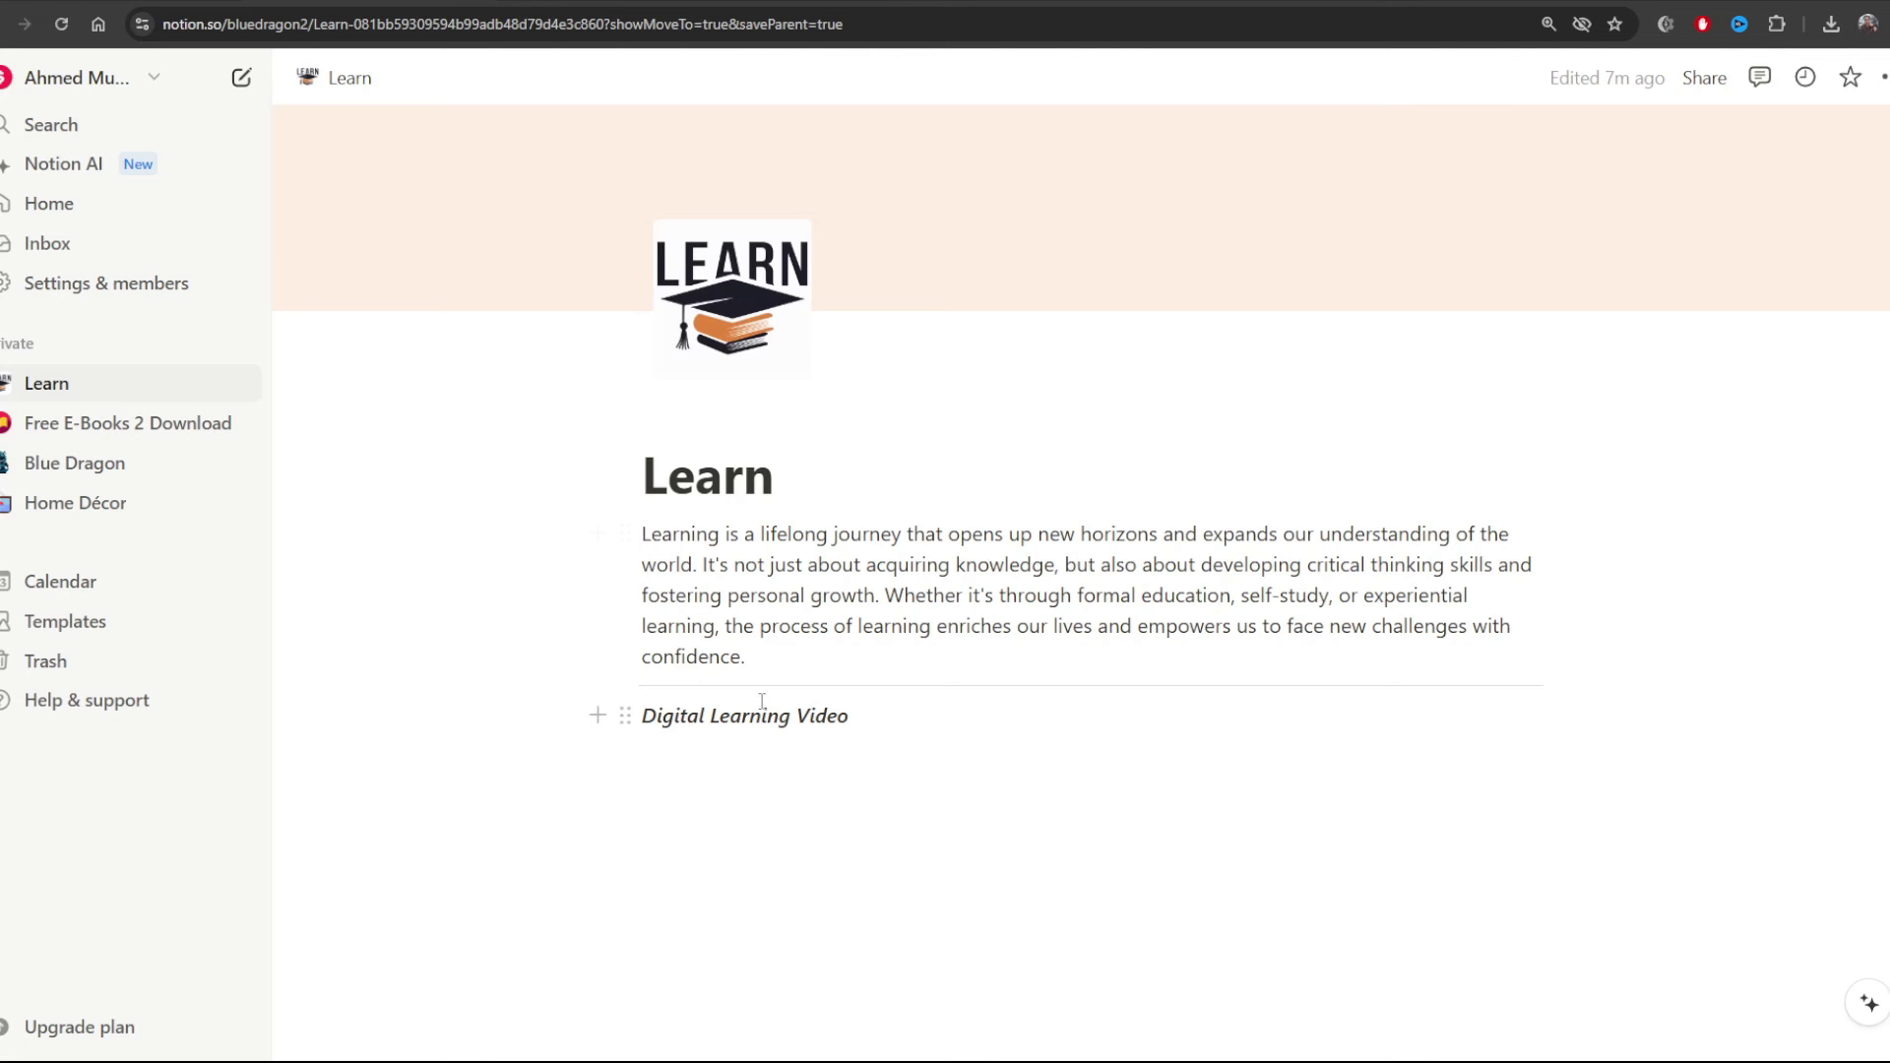
{"action": "left_click", "coordinate": [702, 757]}
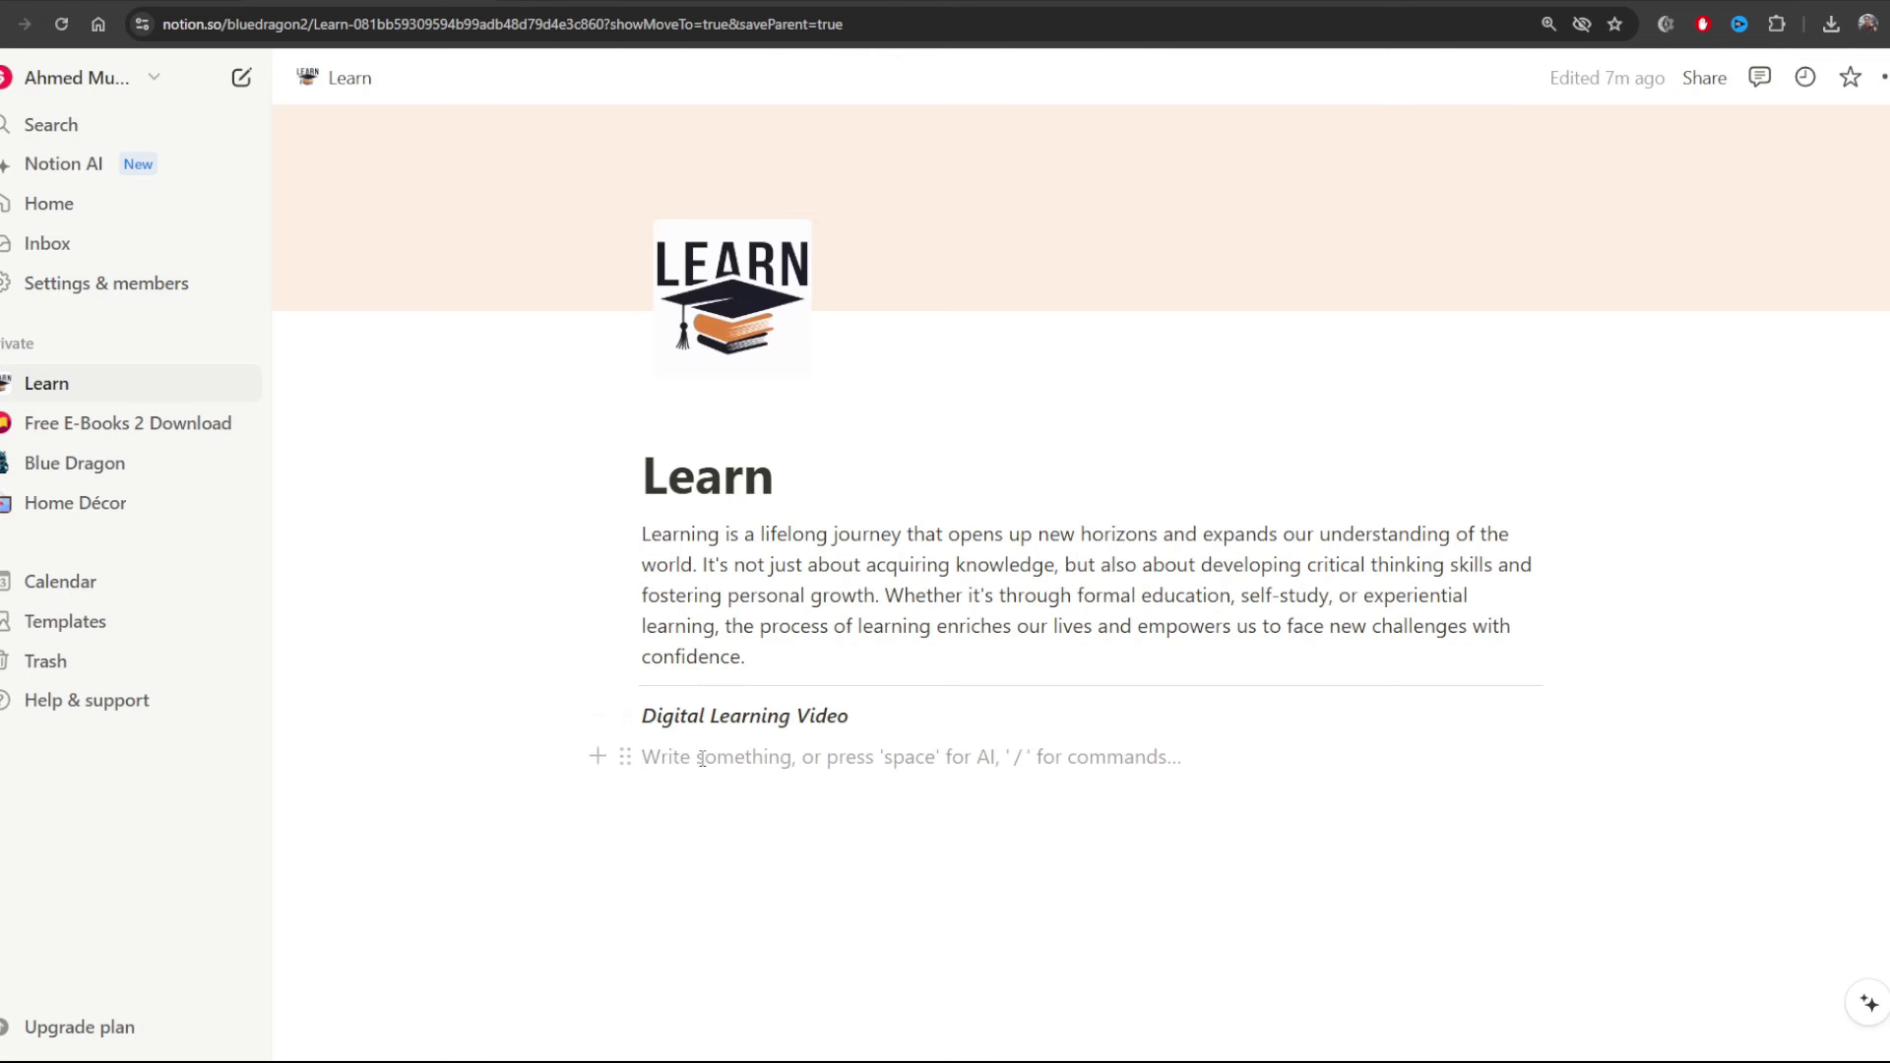
{"action": "left_click", "coordinate": [598, 756]}
{"action": "scroll", "coordinate": [849, 549], "scroll_direction": "down", "scroll_amount": 5}
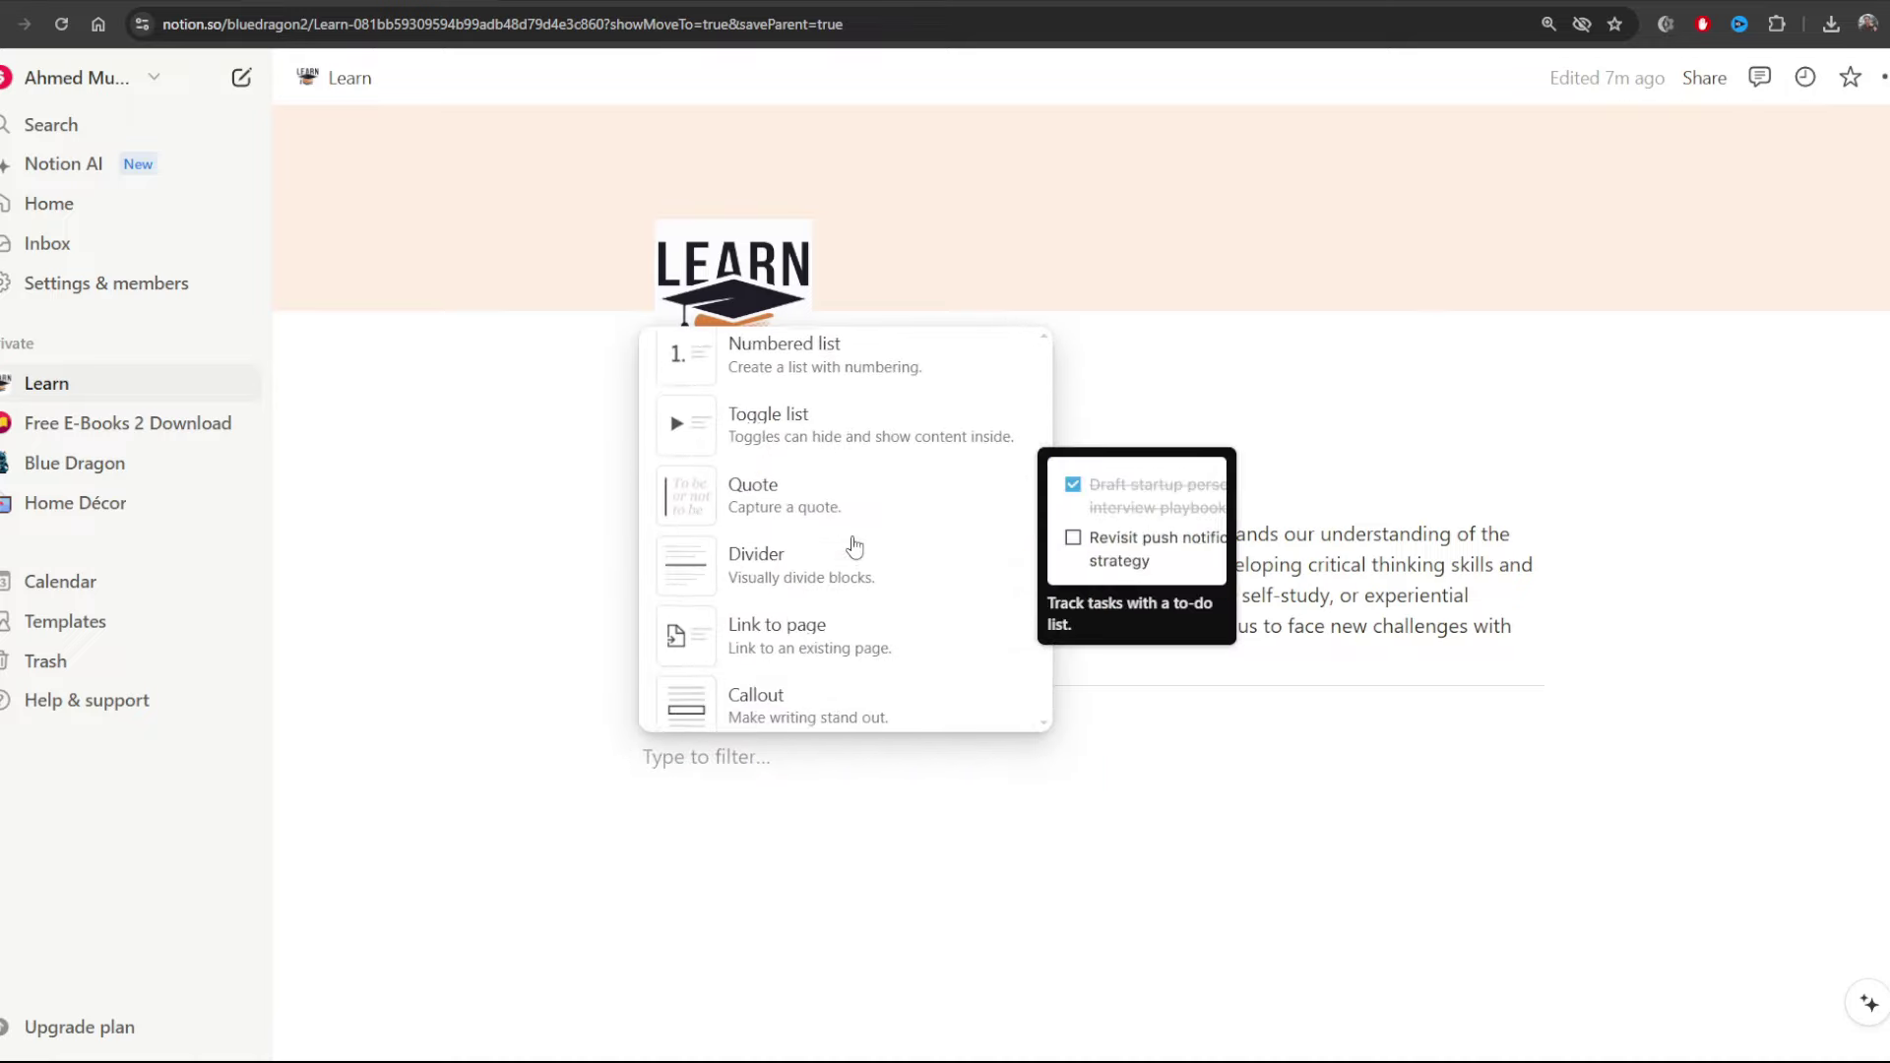
{"action": "scroll", "coordinate": [852, 541], "scroll_direction": "down", "scroll_amount": 3}
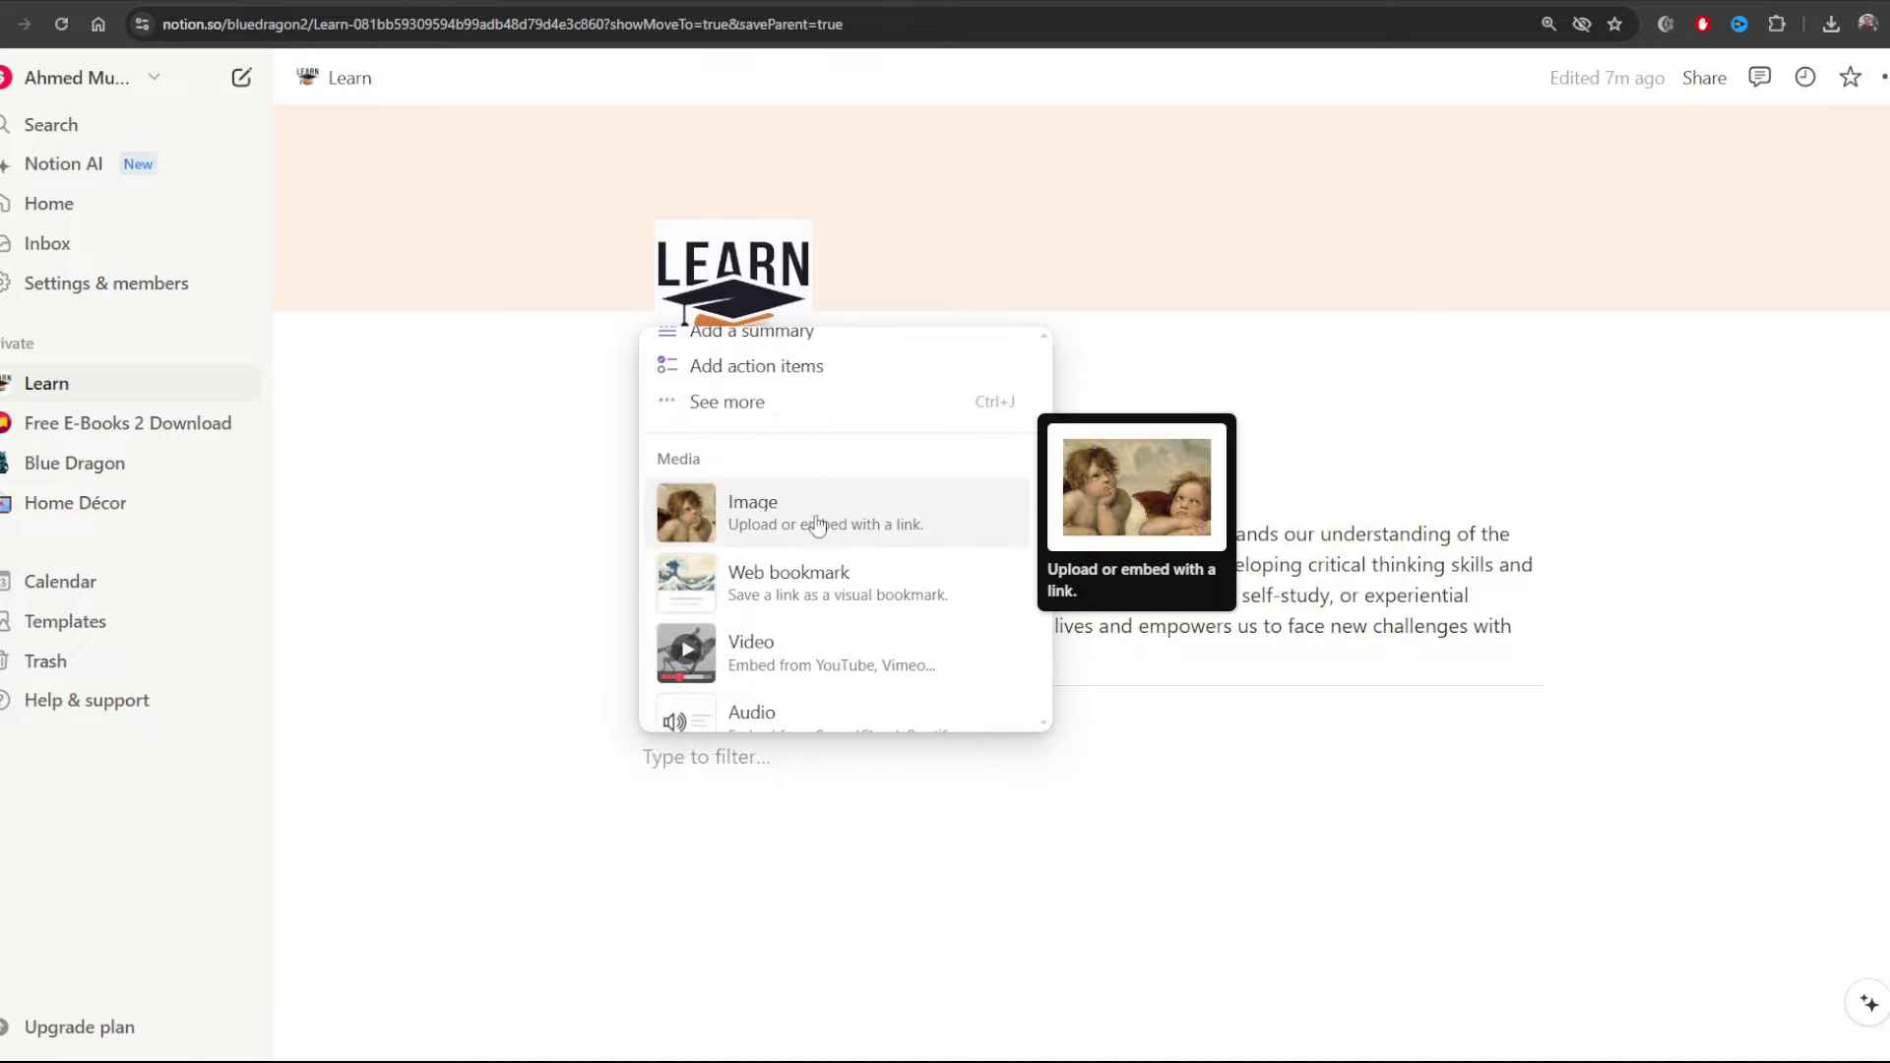
{"action": "left_click", "coordinate": [818, 525]}
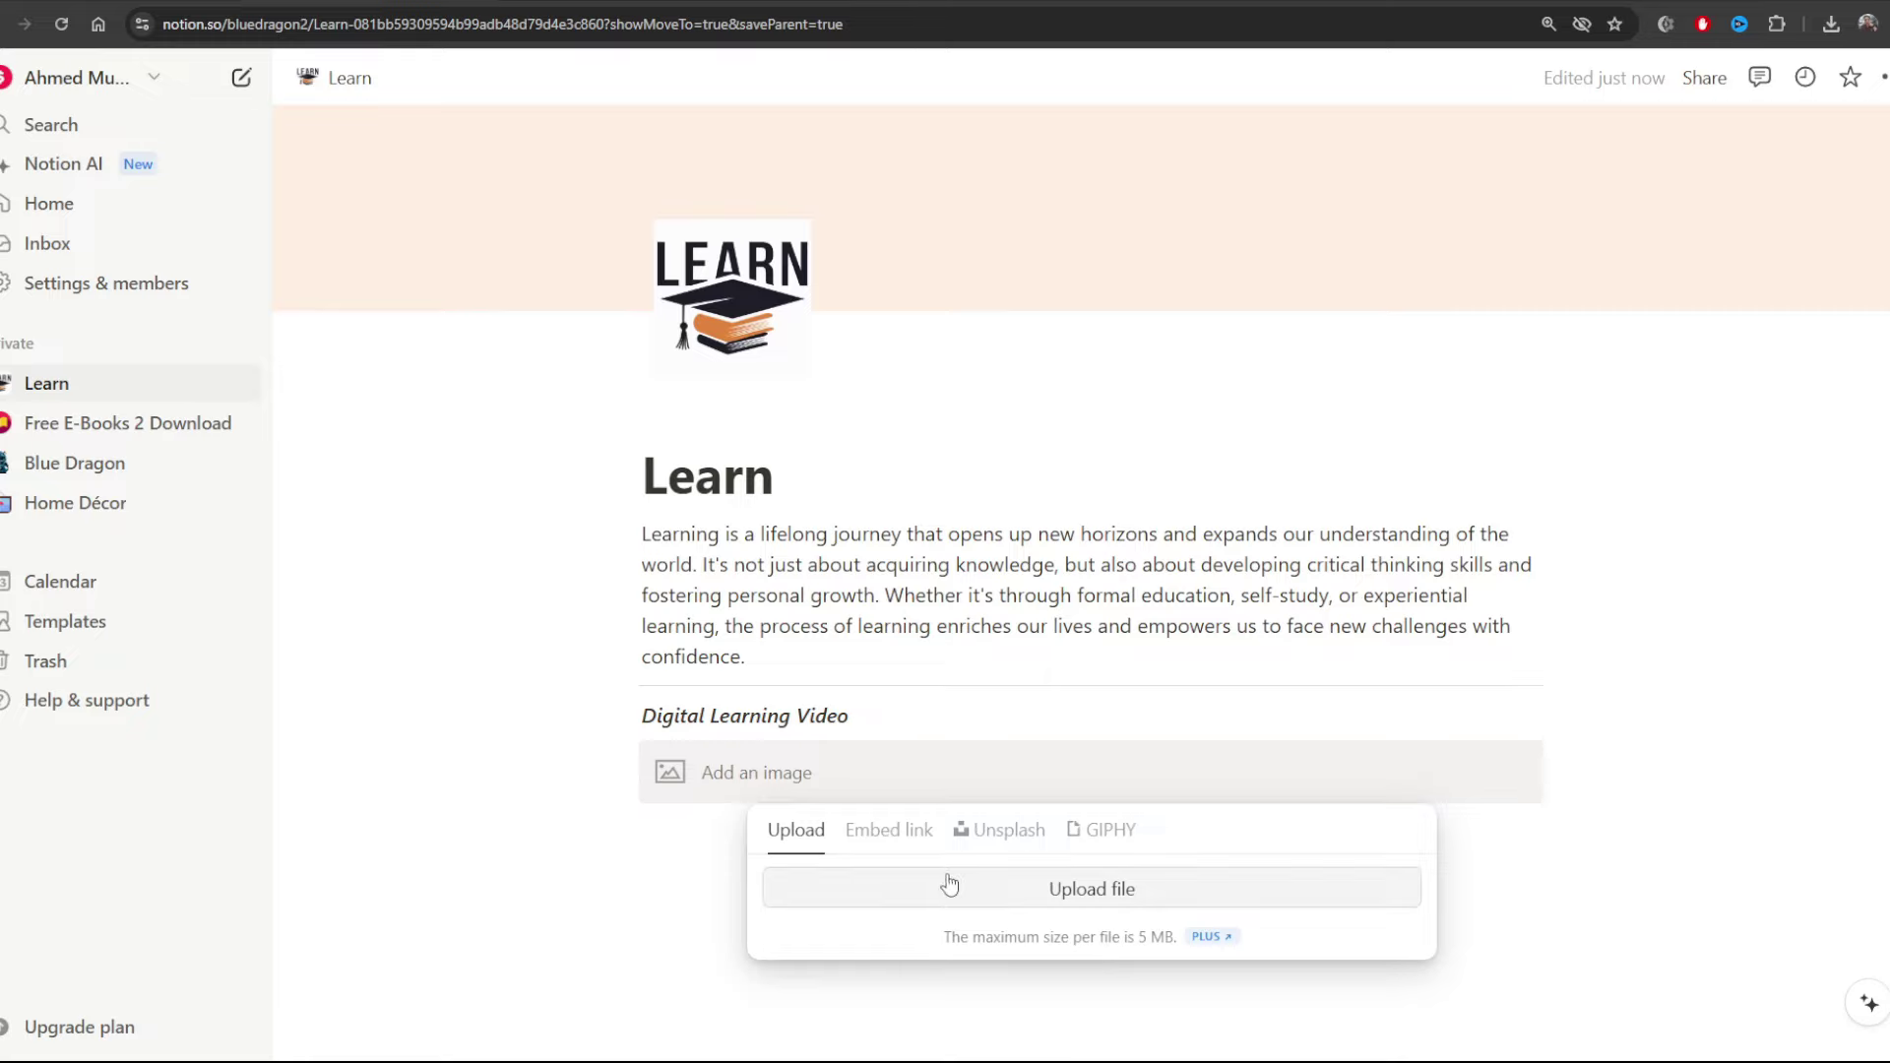
{"action": "left_click", "coordinate": [1109, 907]}
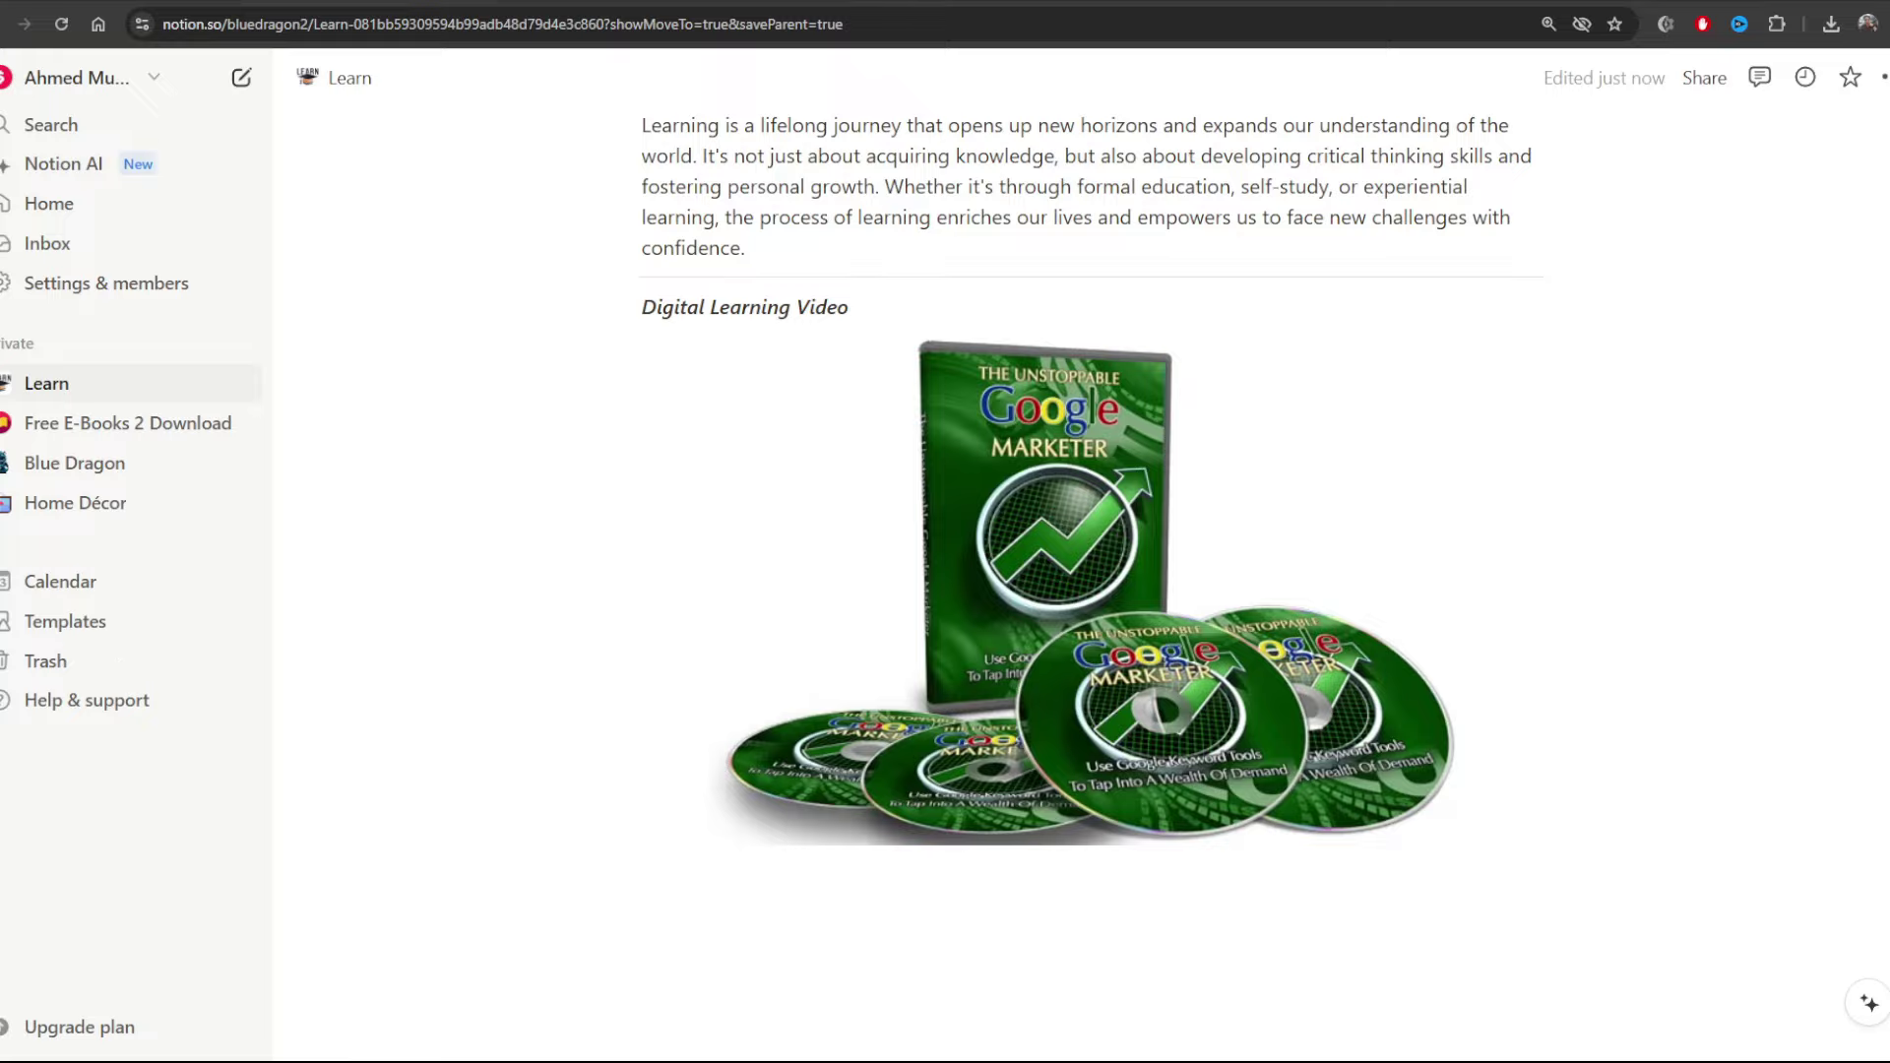
Shrink the Google Marketer cover image to about 40% of its width and leave an empty line above it
{"action": "mouse_move", "coordinate": [1009, 418]}
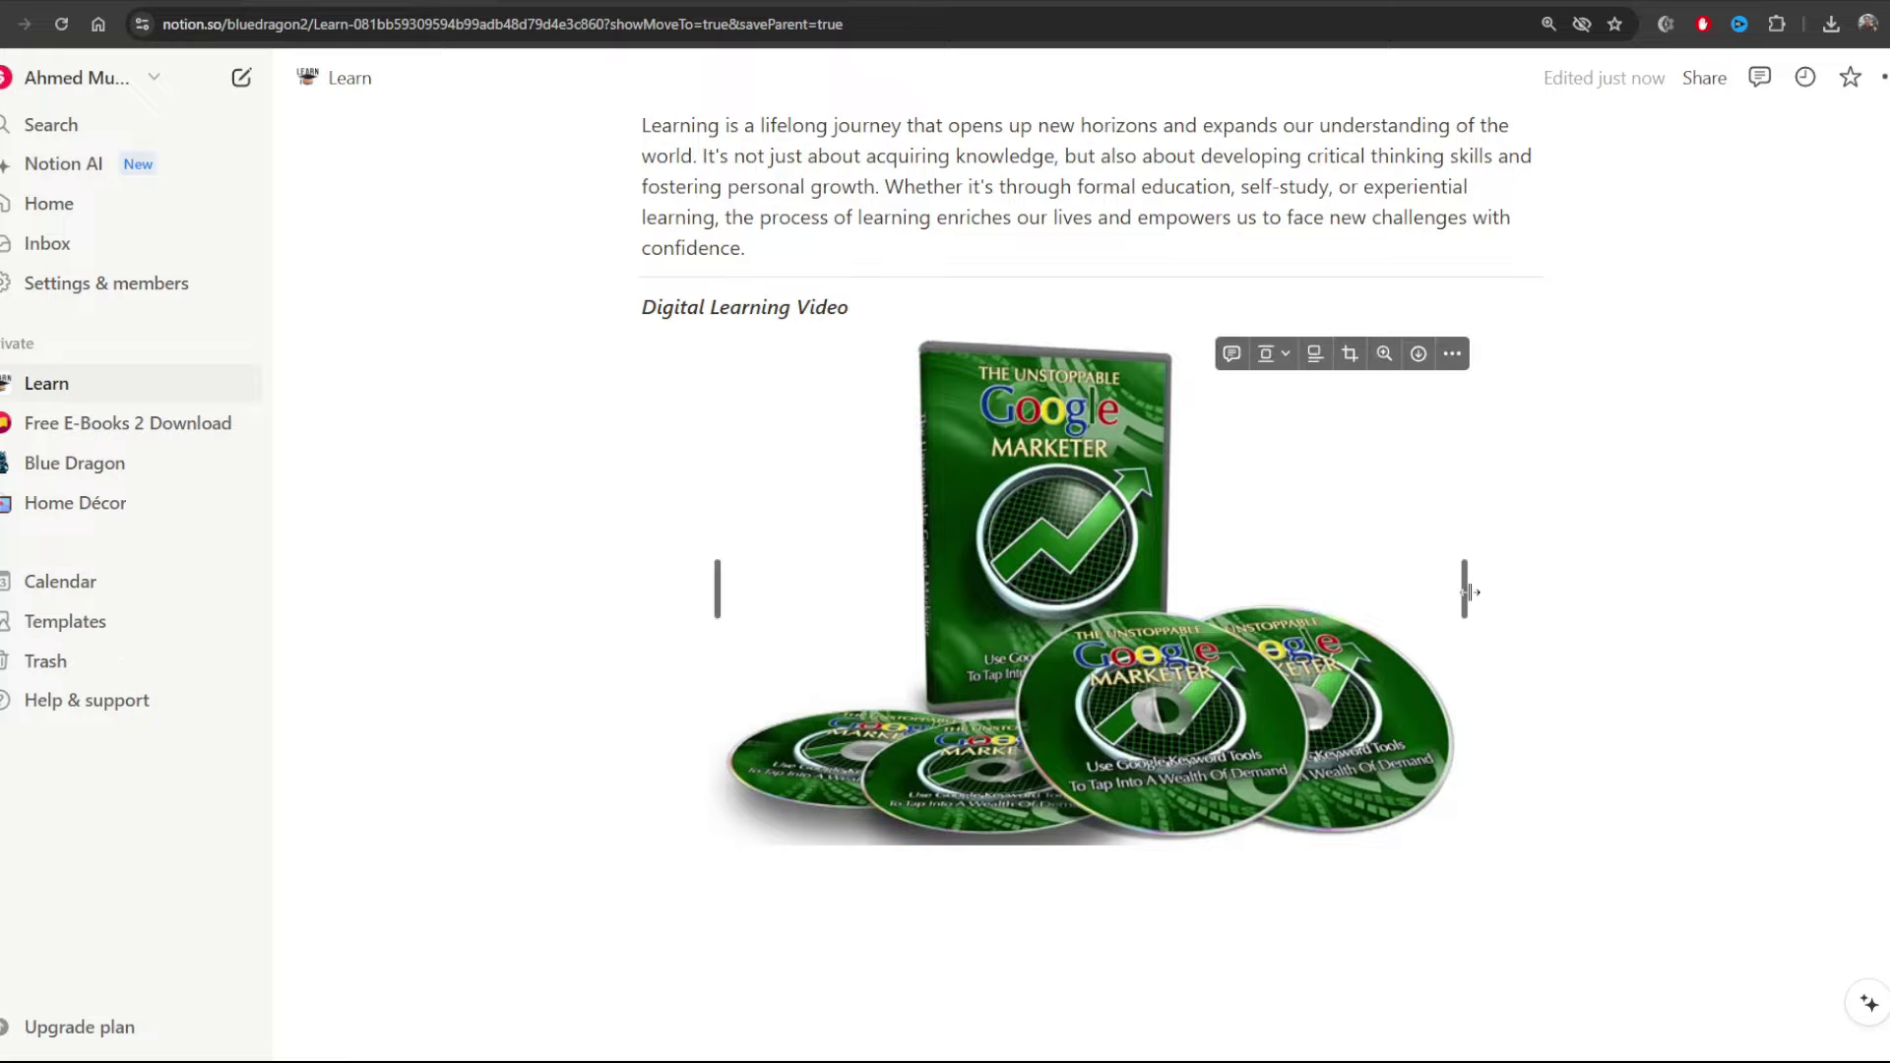
{"action": "left_click_drag", "start_coordinate": [1469, 591], "coordinate": [1236, 590]}
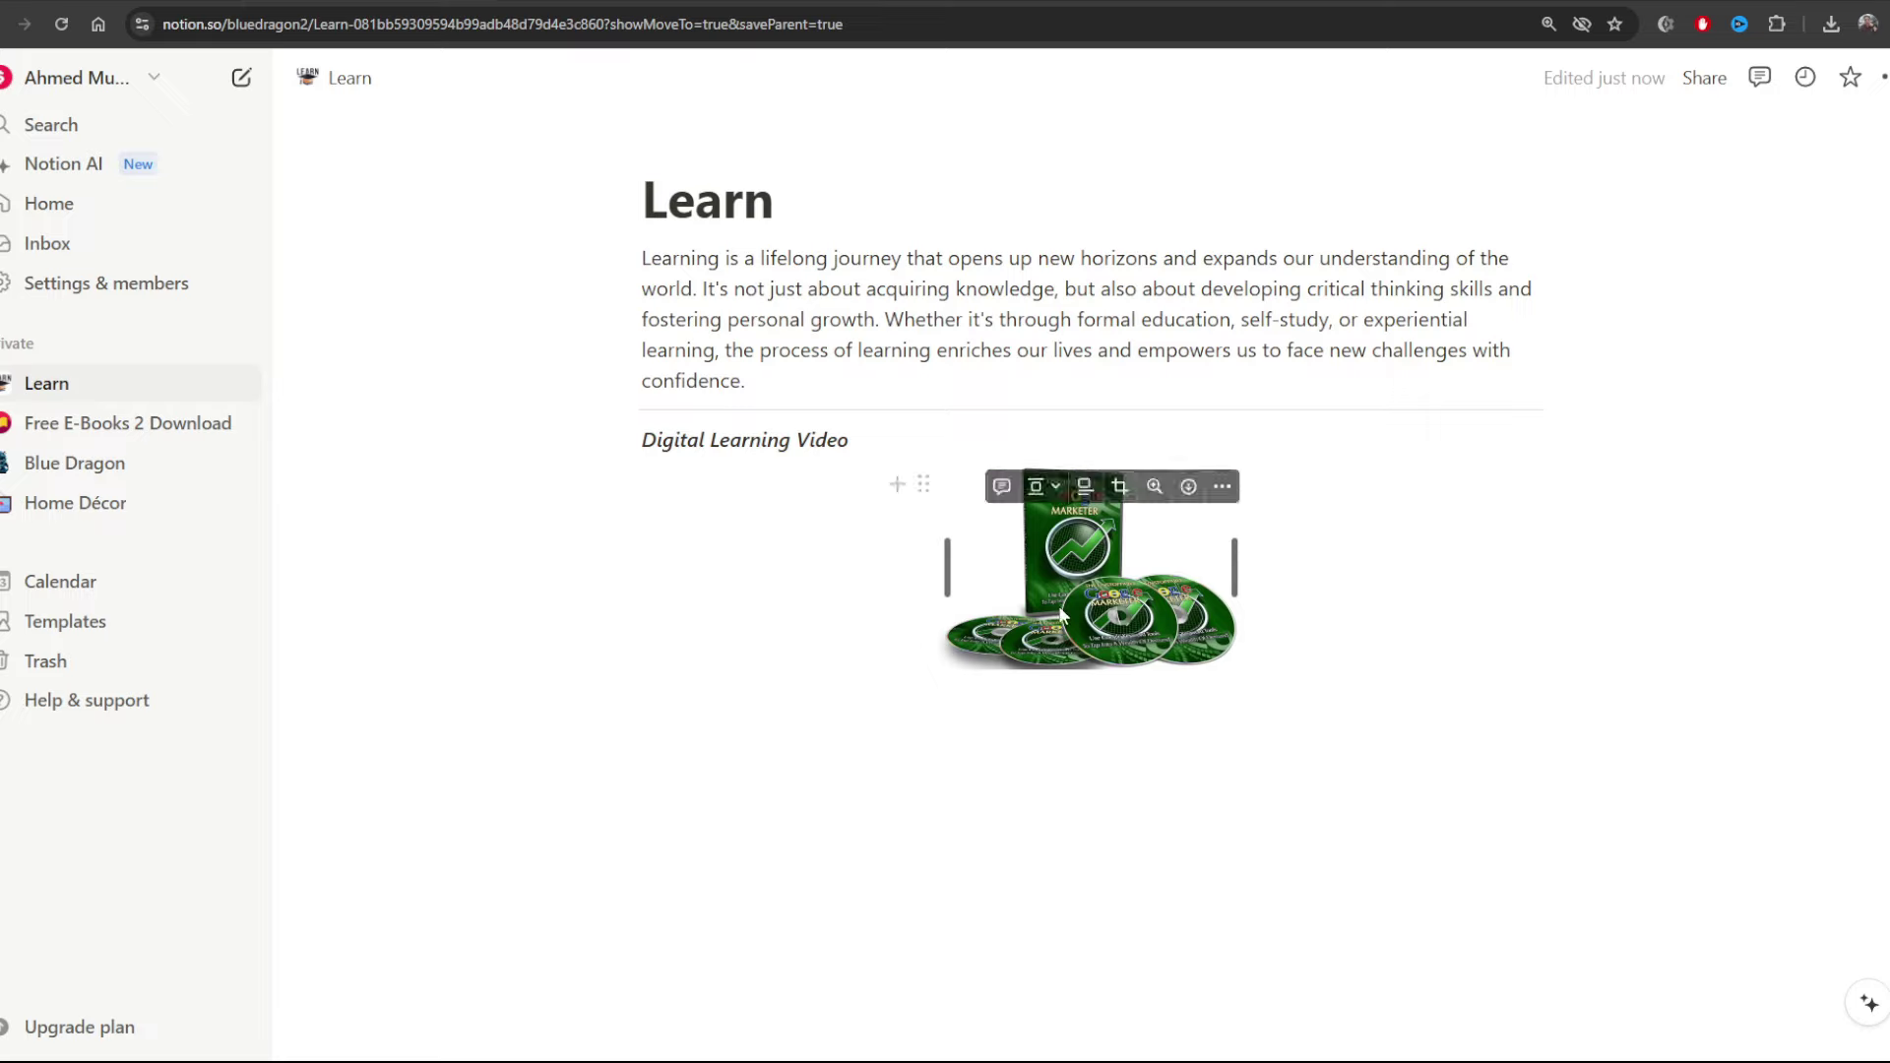
{"action": "left_click_drag", "start_coordinate": [1063, 593], "coordinate": [899, 595]}
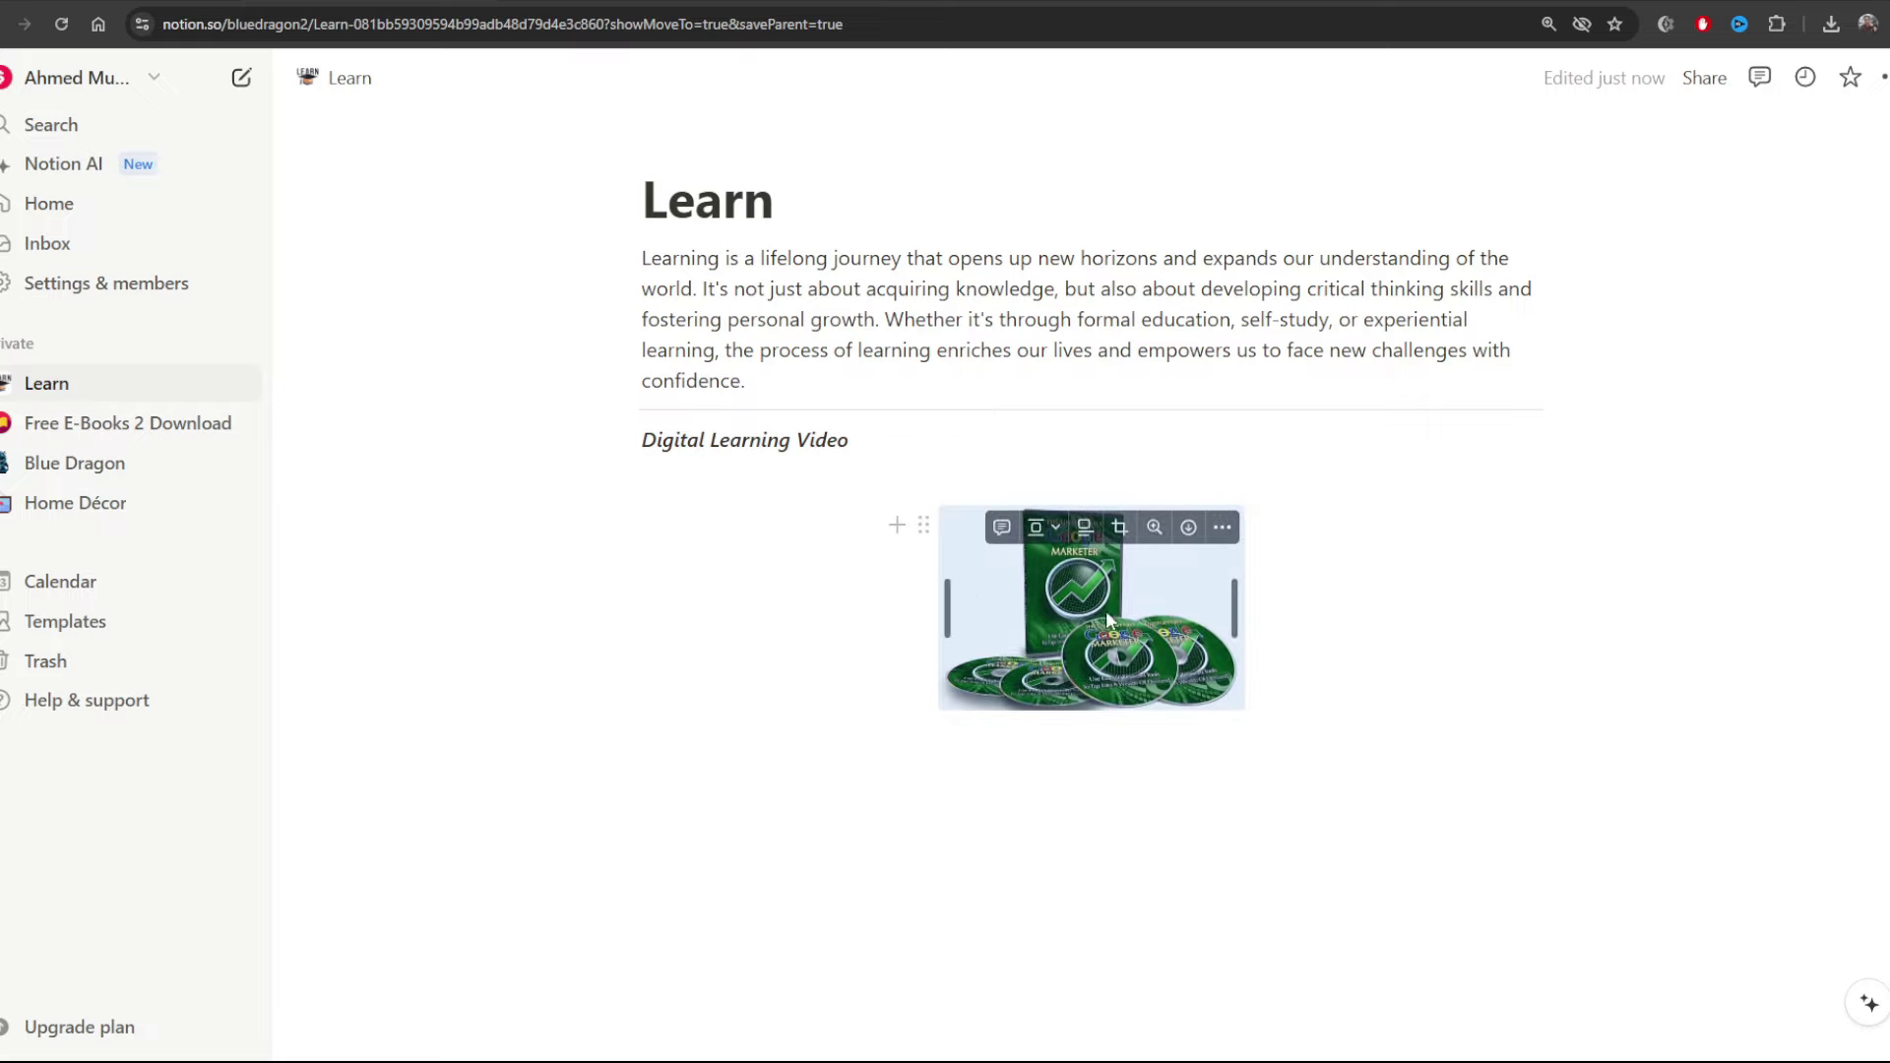
{"action": "left_click_drag", "start_coordinate": [1107, 619], "coordinate": [825, 608]}
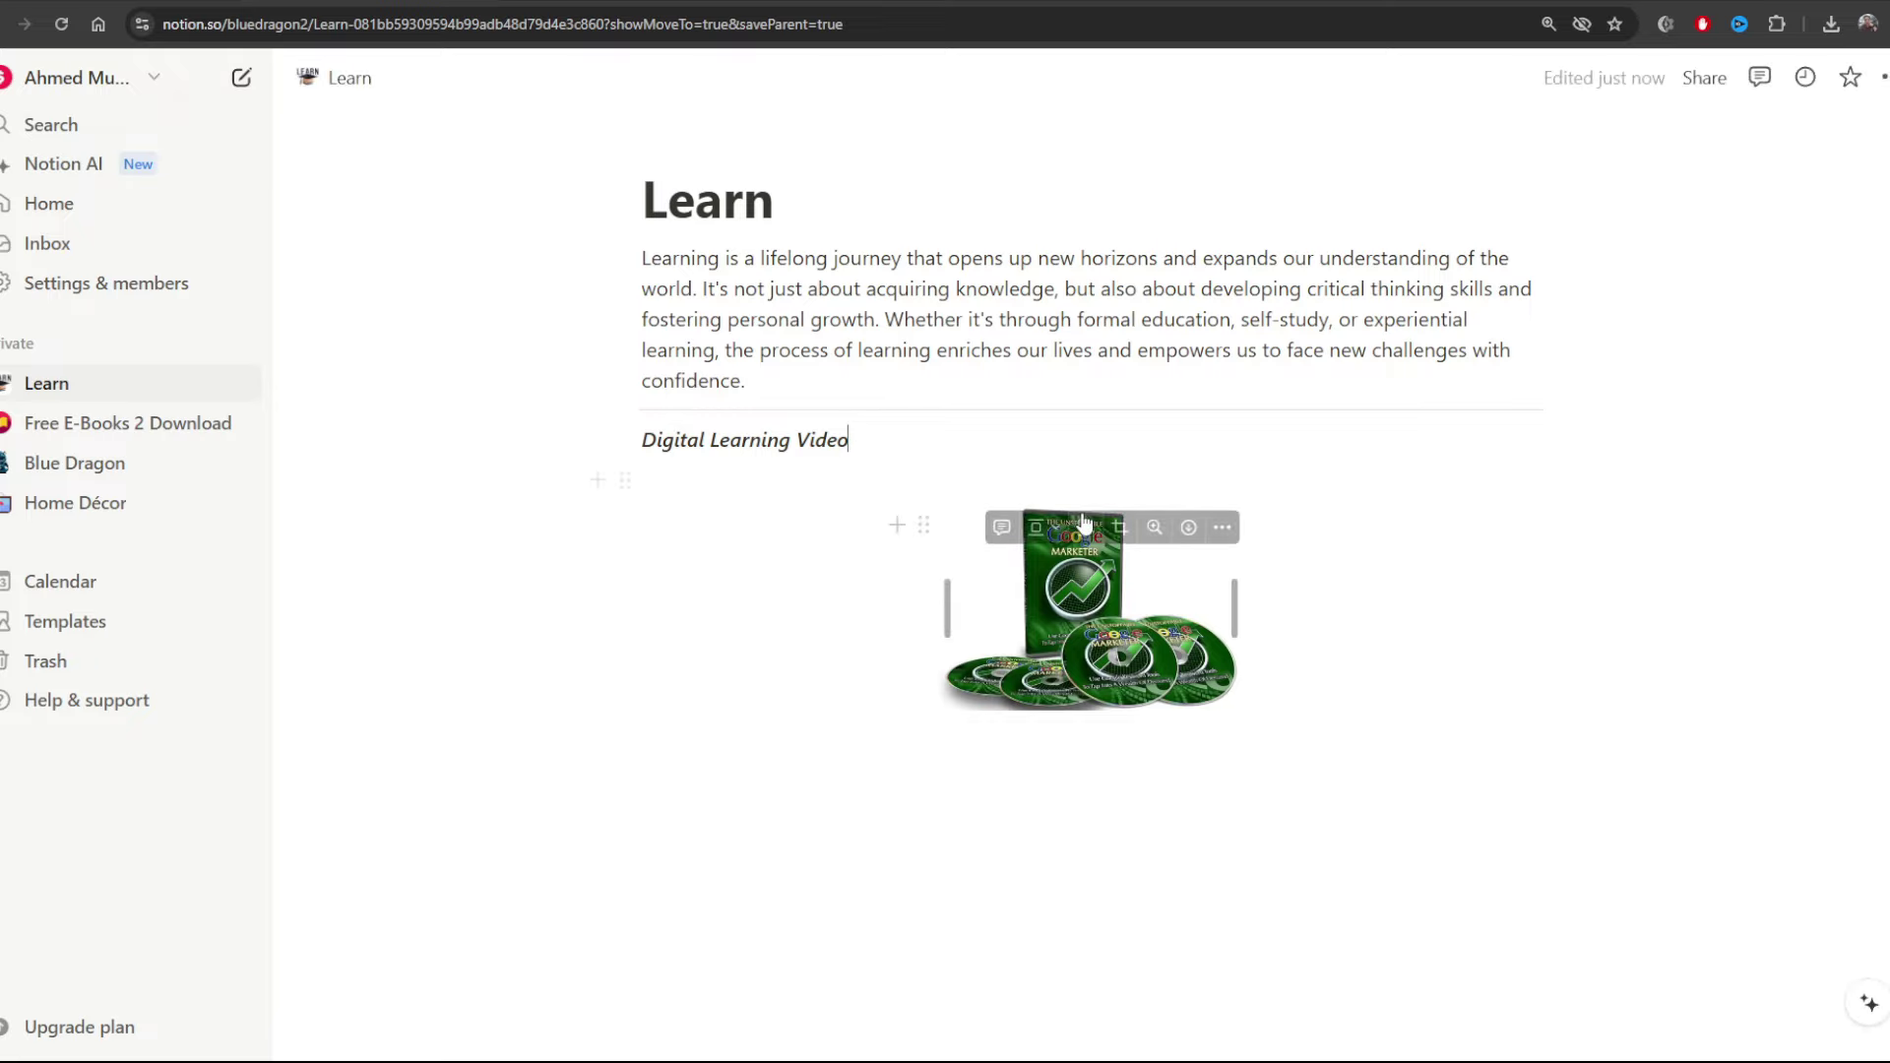
Duplicate the Google Marketer cover side by side to make a row of four equal columns
{"action": "left_click_drag", "start_coordinate": [1073, 625], "coordinate": [683, 618]}
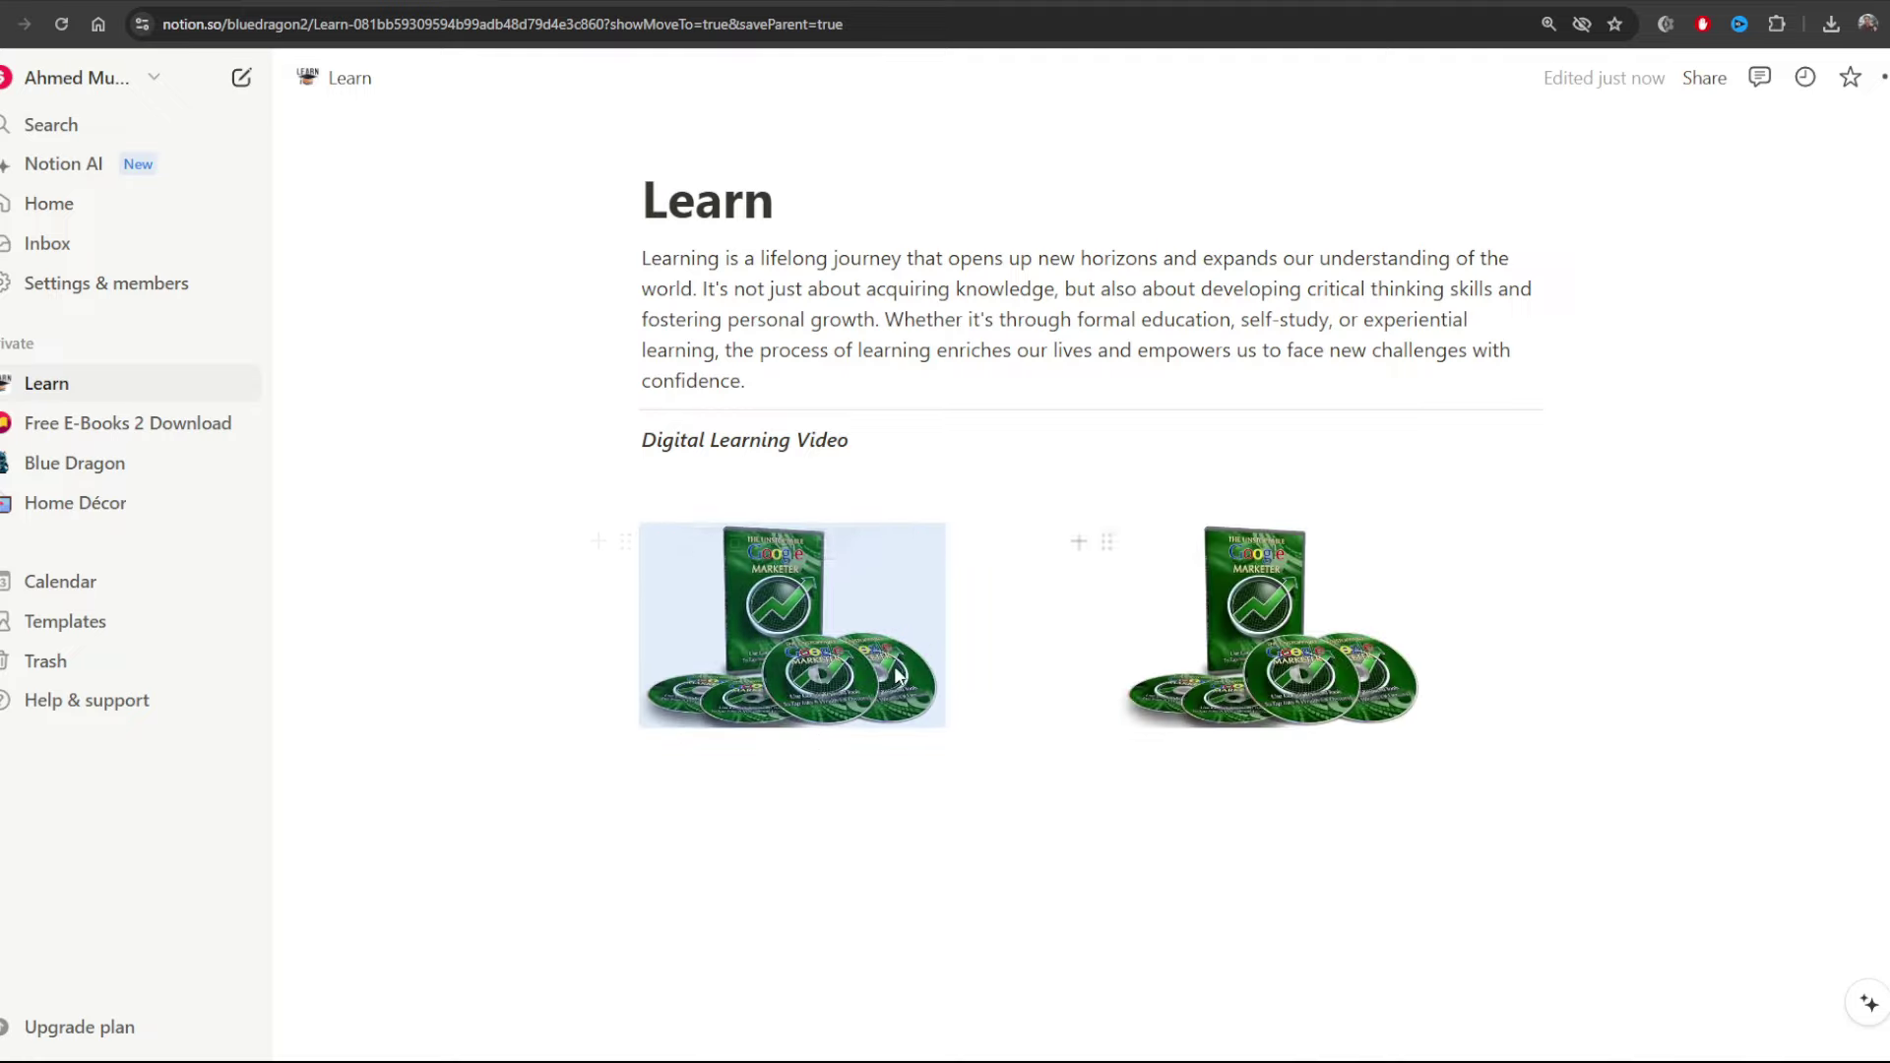
{"action": "left_click_drag", "start_coordinate": [1231, 639], "coordinate": [1620, 640]}
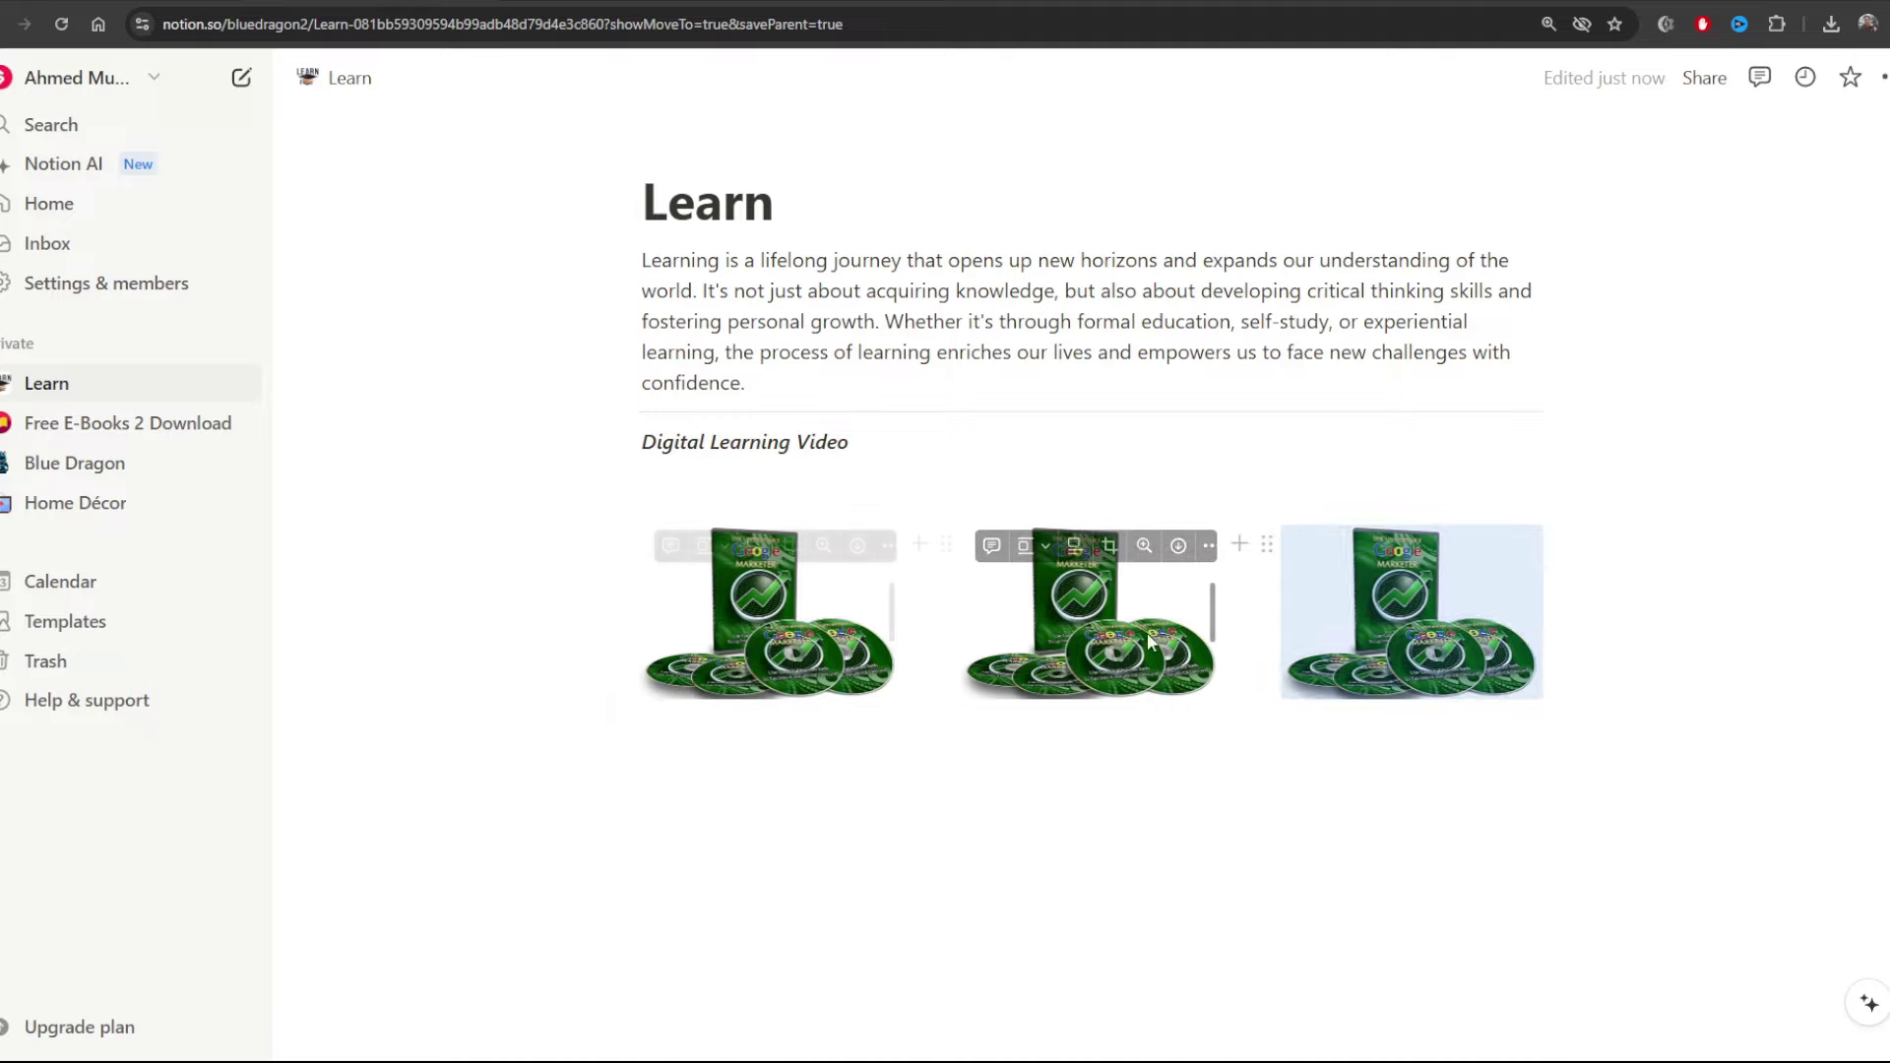
{"action": "left_click_drag", "start_coordinate": [1409, 604], "coordinate": [1661, 605]}
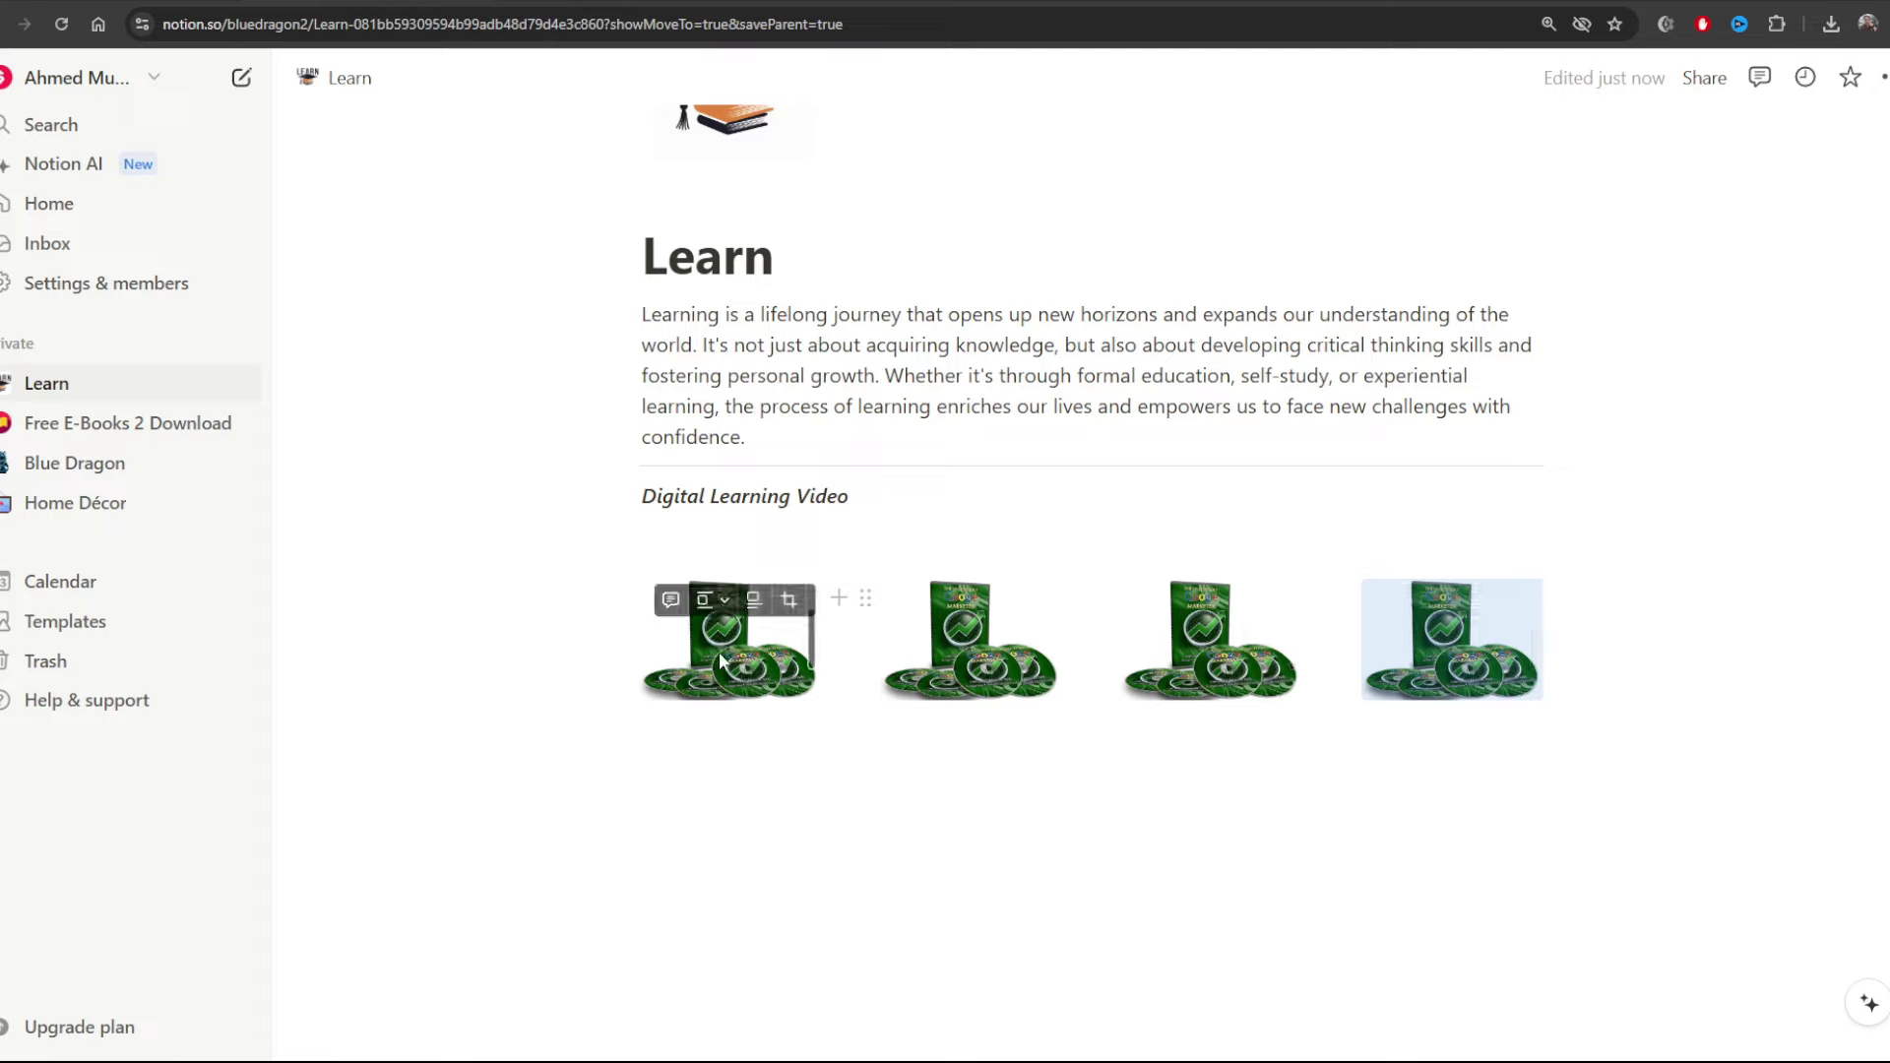
{"action": "left_click", "coordinate": [1713, 622]}
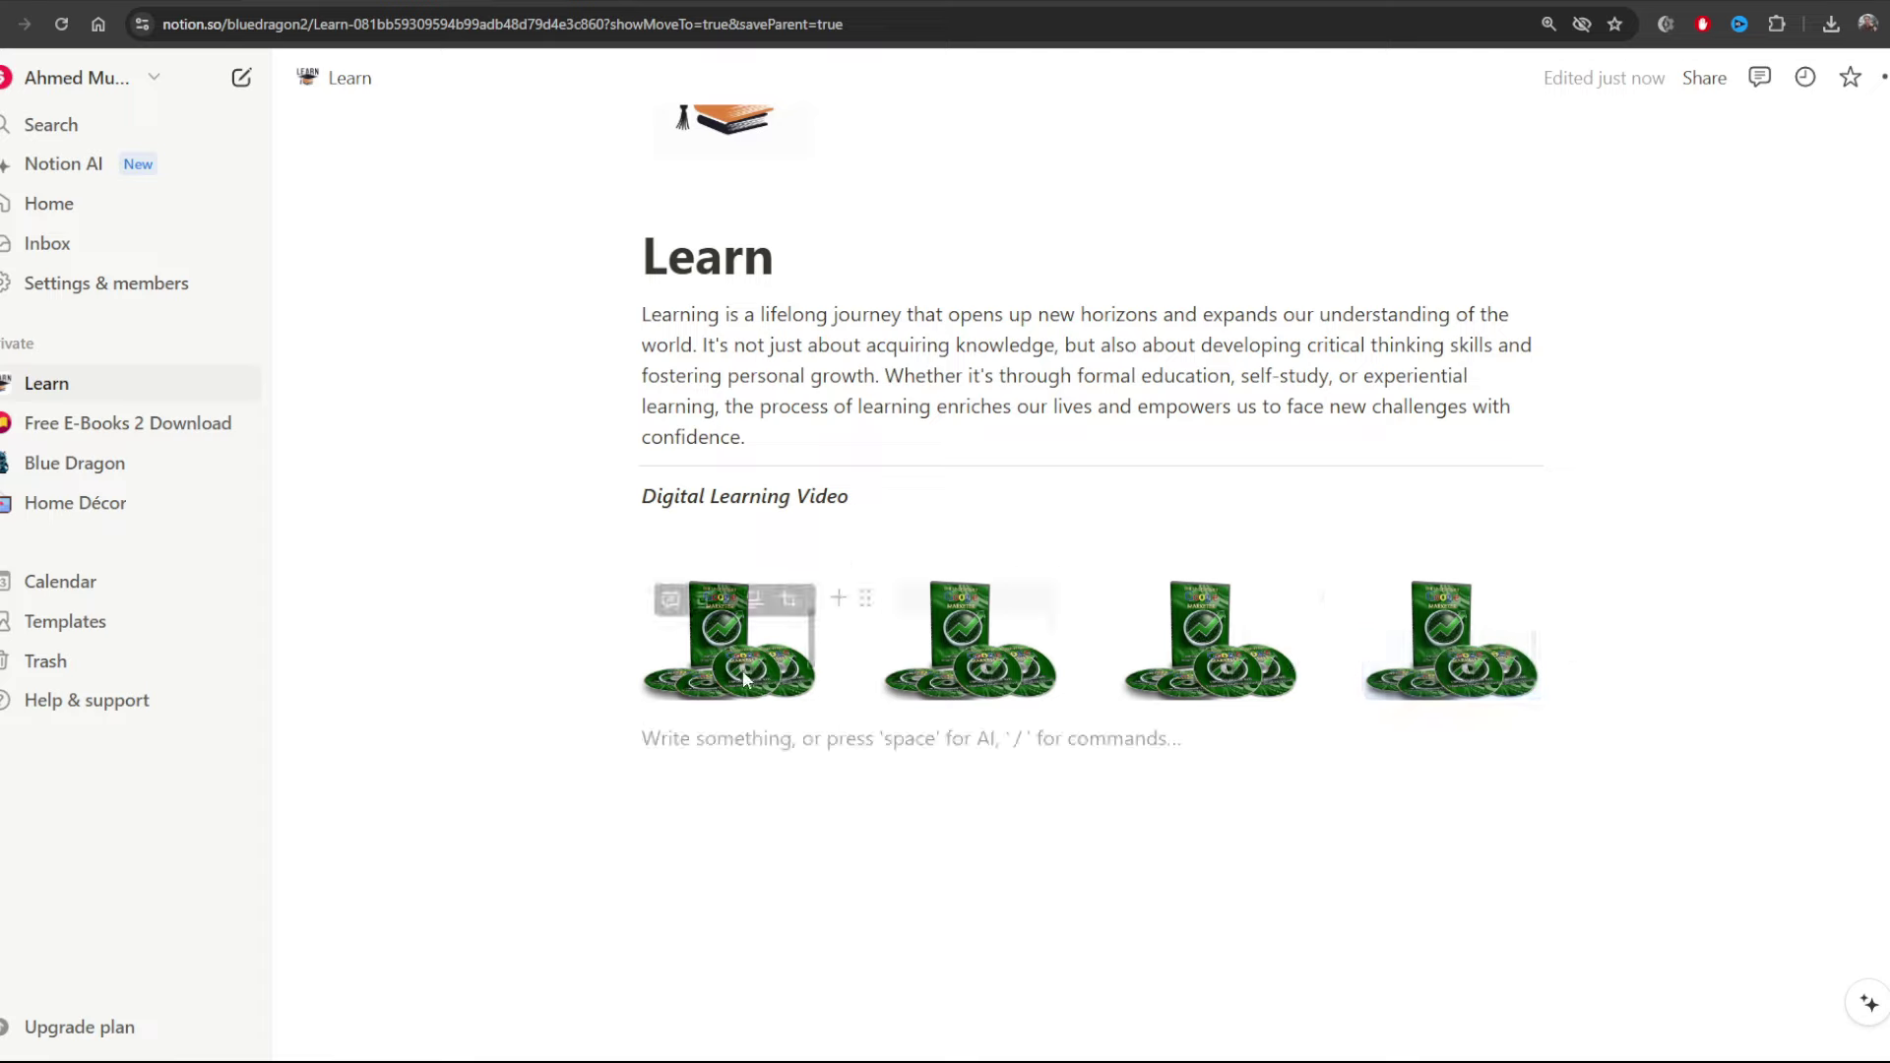
Duplicate the cover image below the first row and build a second row of four copies
{"action": "left_click_drag", "start_coordinate": [722, 662], "coordinate": [722, 844]}
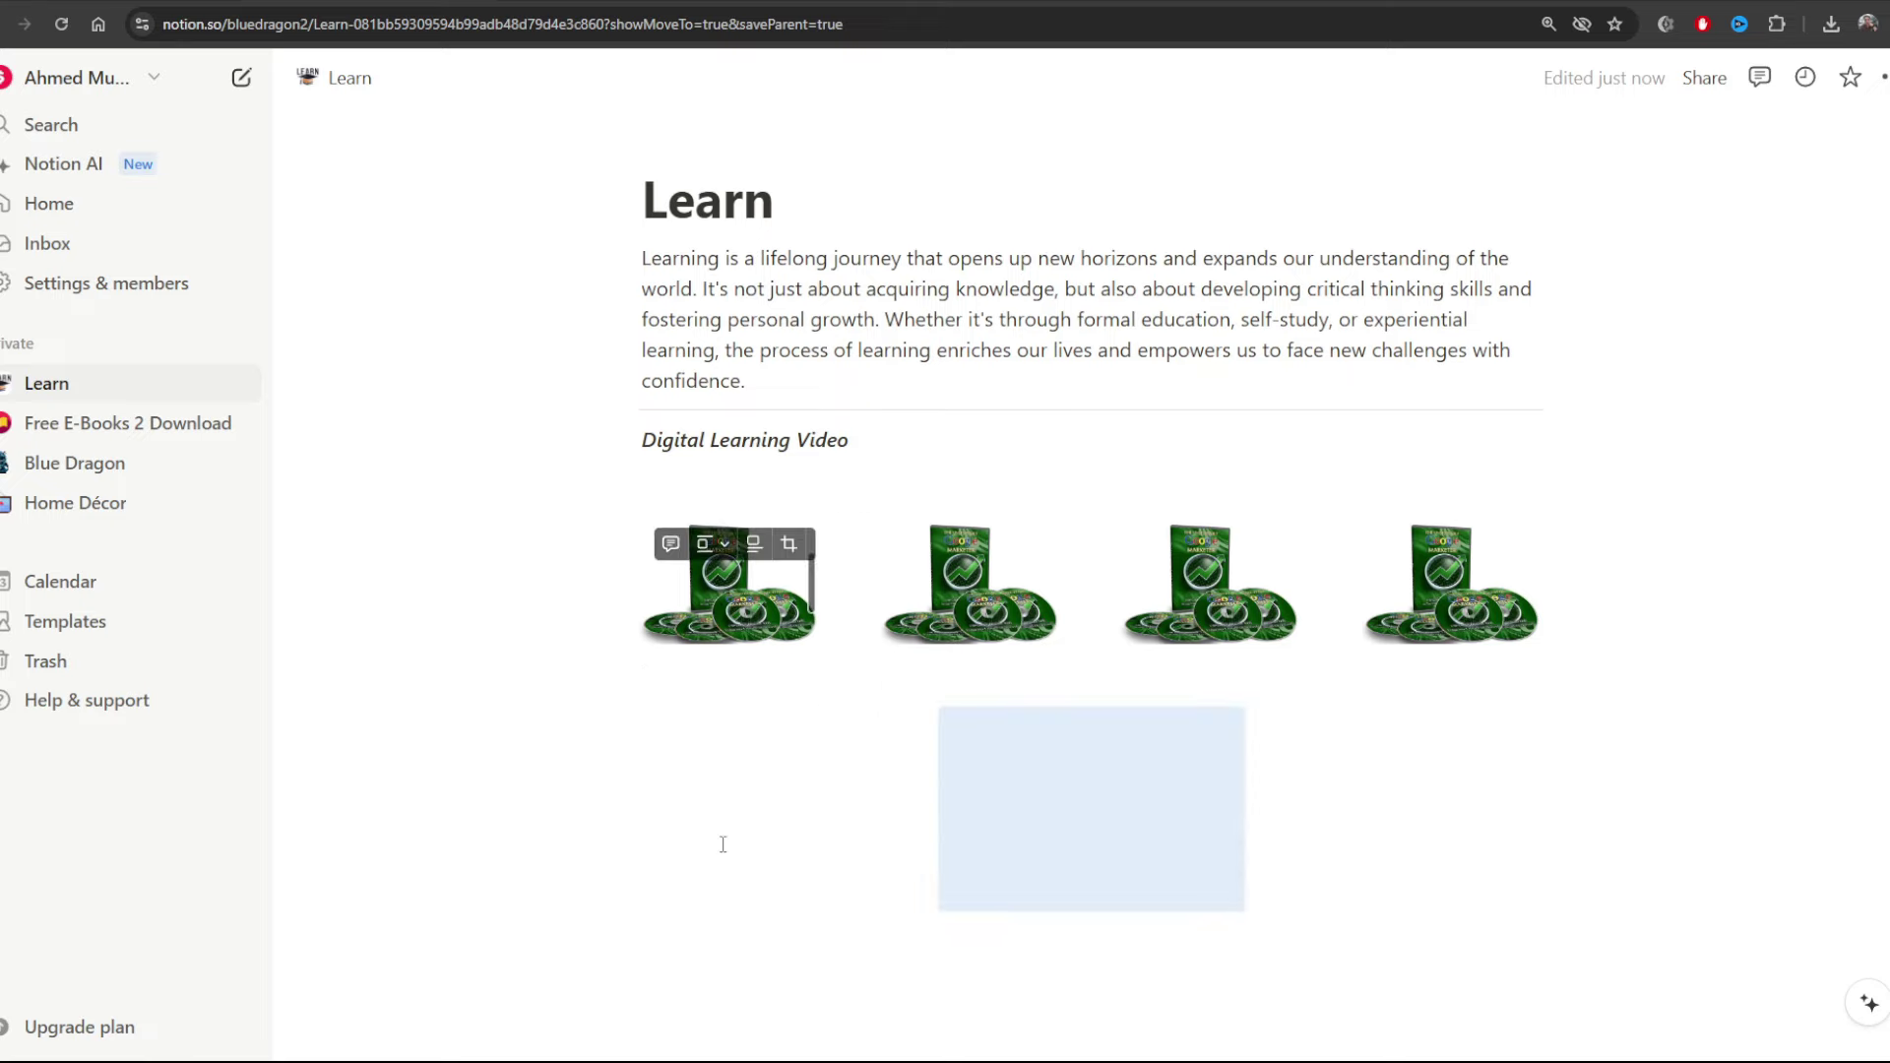
{"action": "left_click_drag", "start_coordinate": [1106, 815], "coordinate": [1476, 817]}
{"action": "left_click_drag", "start_coordinate": [1270, 838], "coordinate": [1438, 831]}
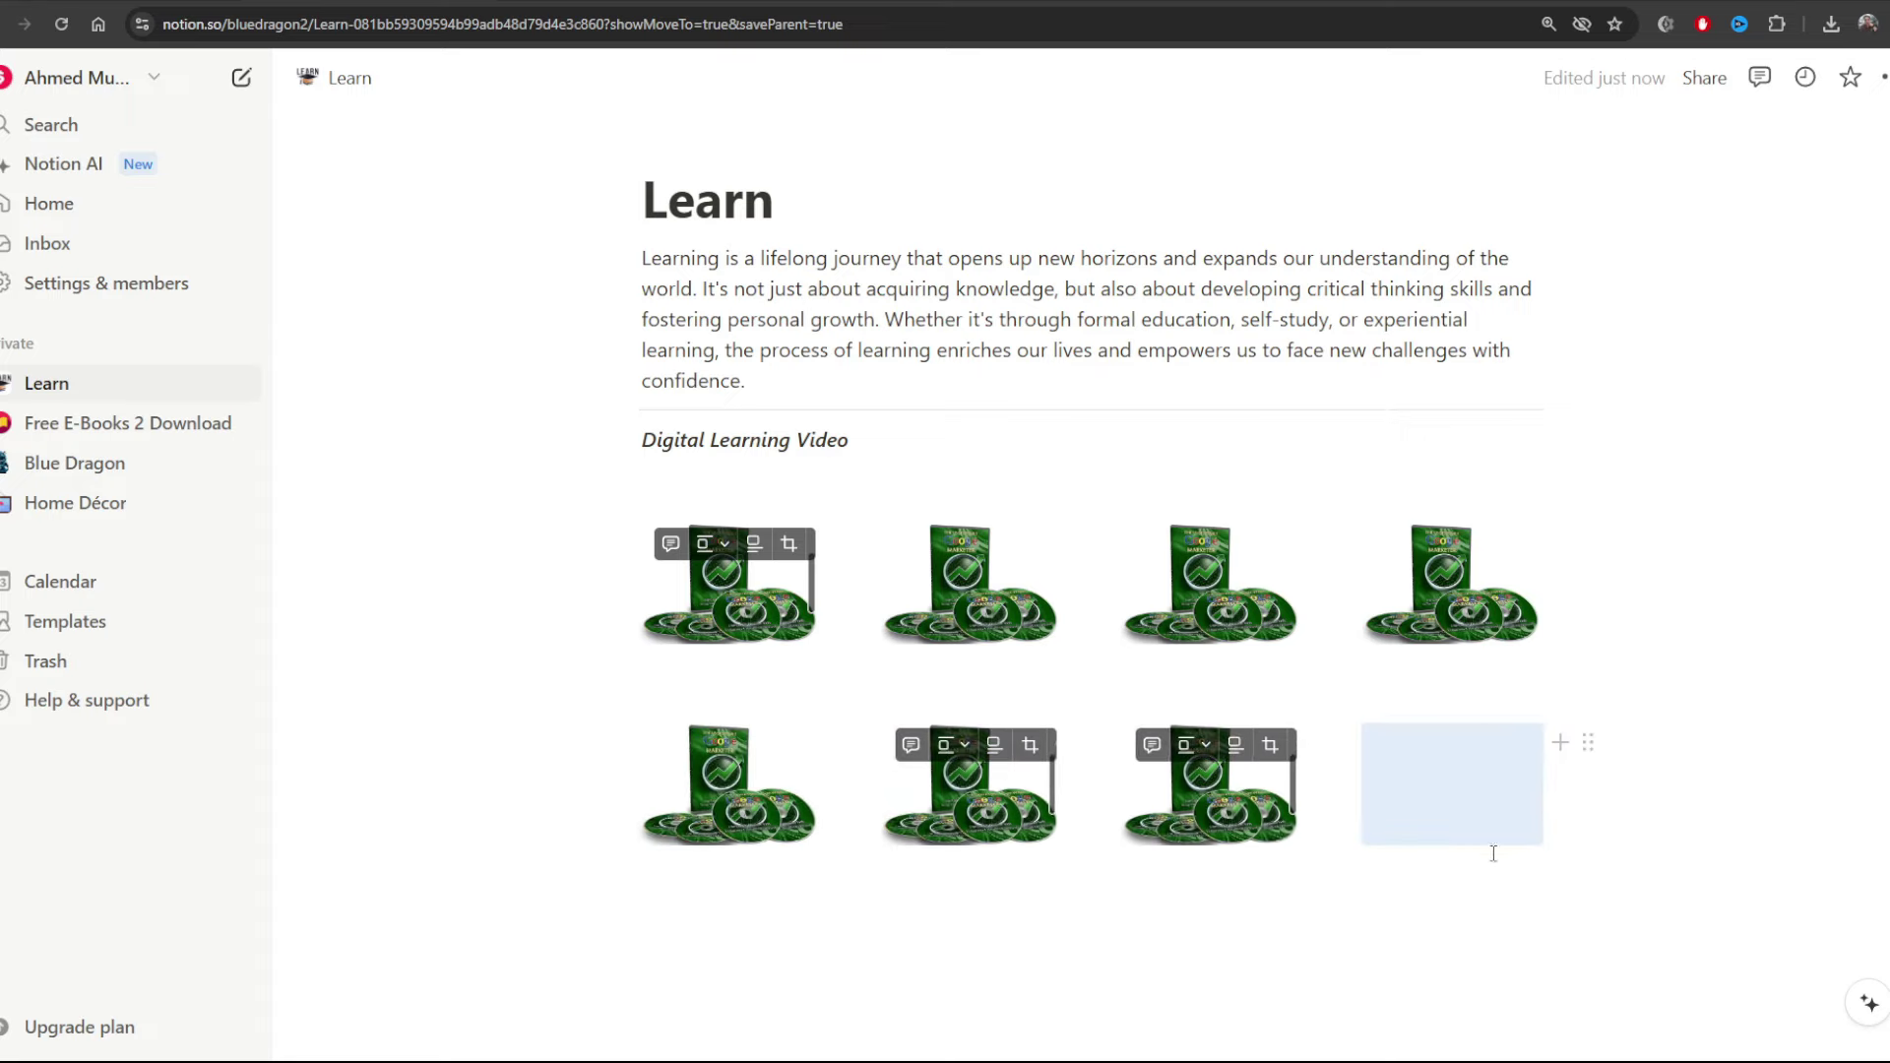
{"action": "left_click", "coordinate": [1818, 694]}
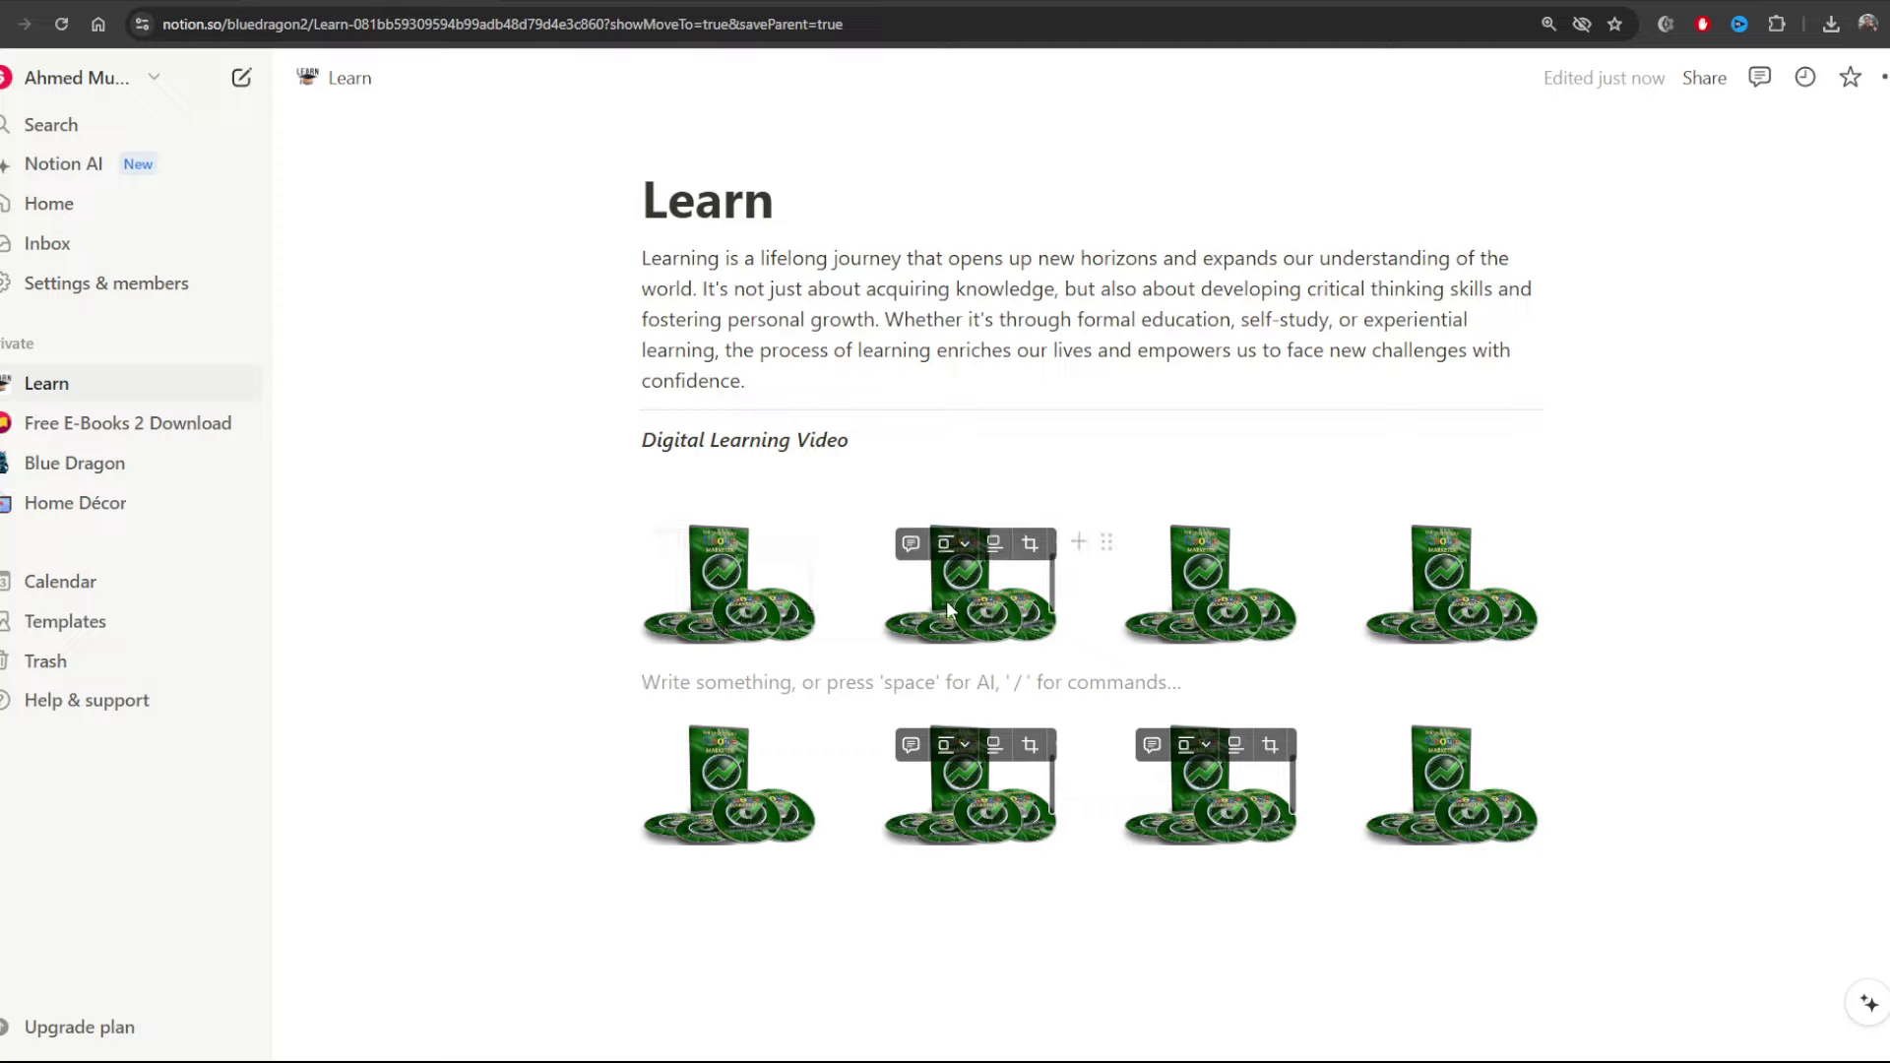
{"action": "right_click", "coordinate": [979, 608]}
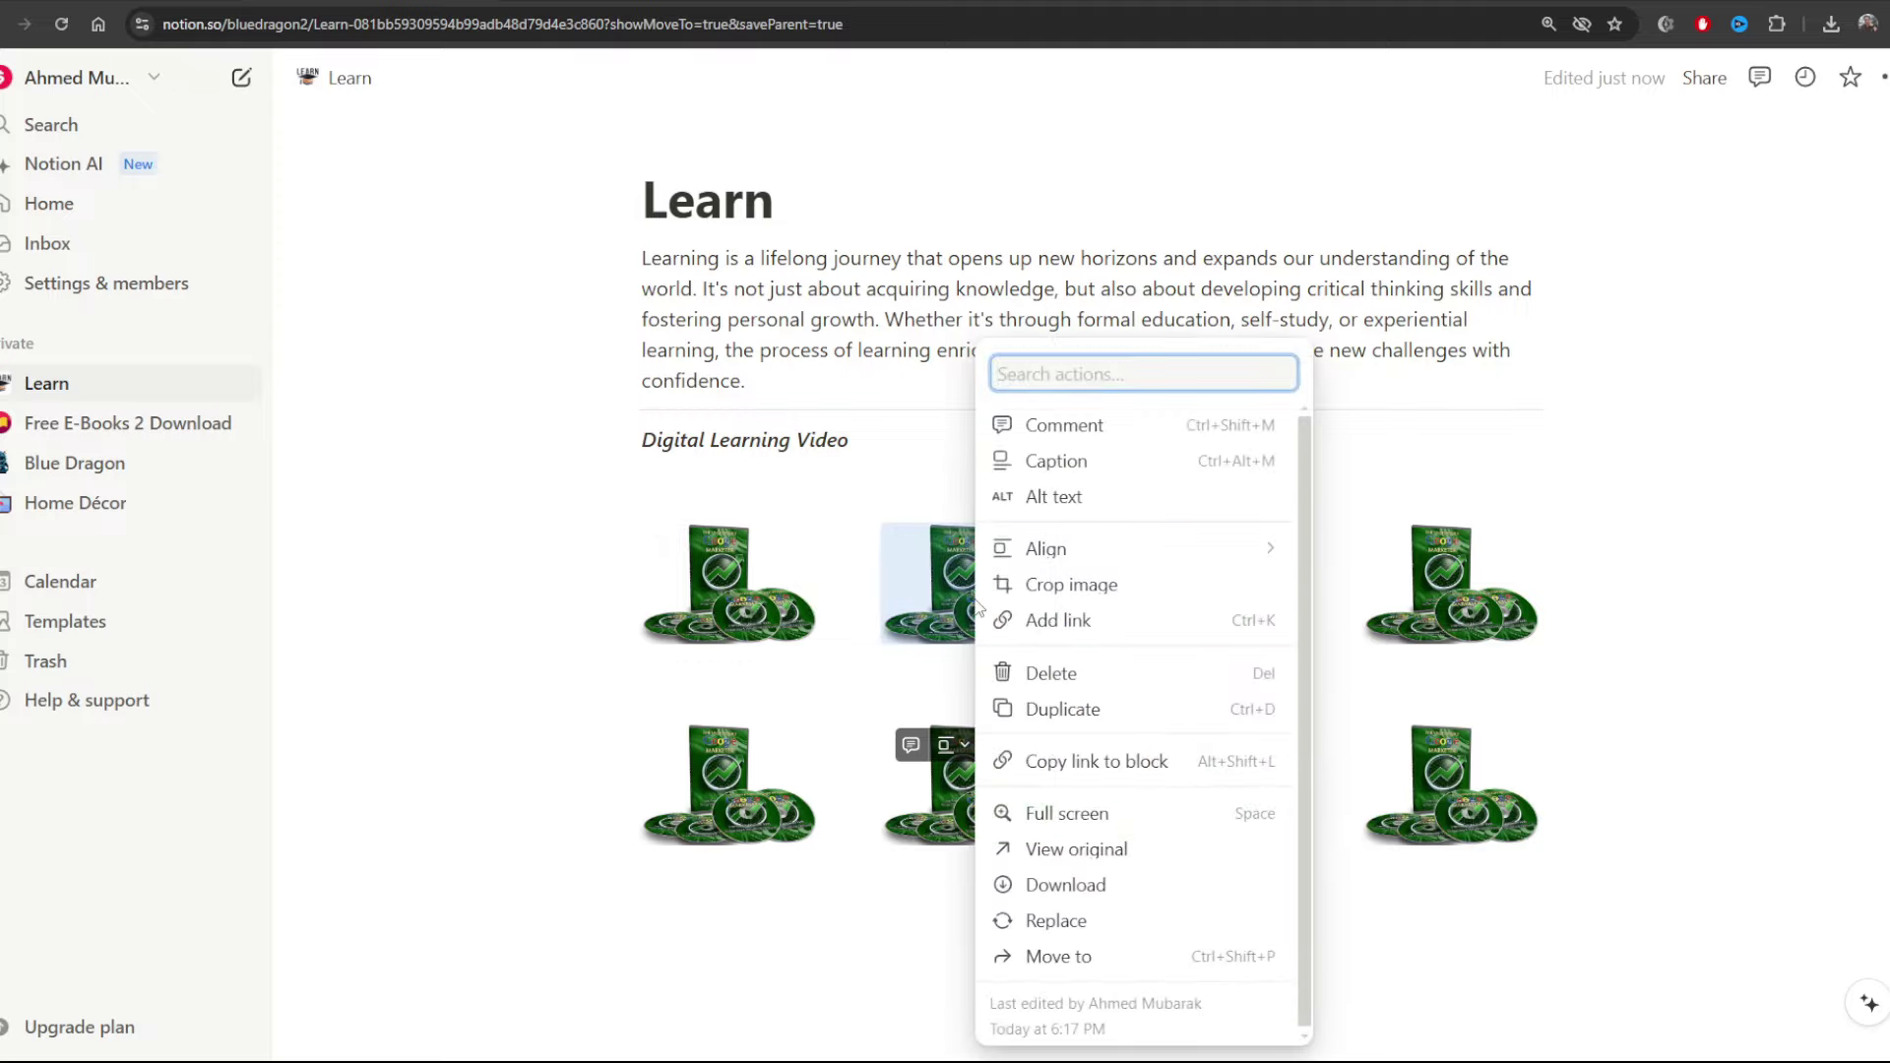
{"action": "left_click", "coordinate": [1055, 921]}
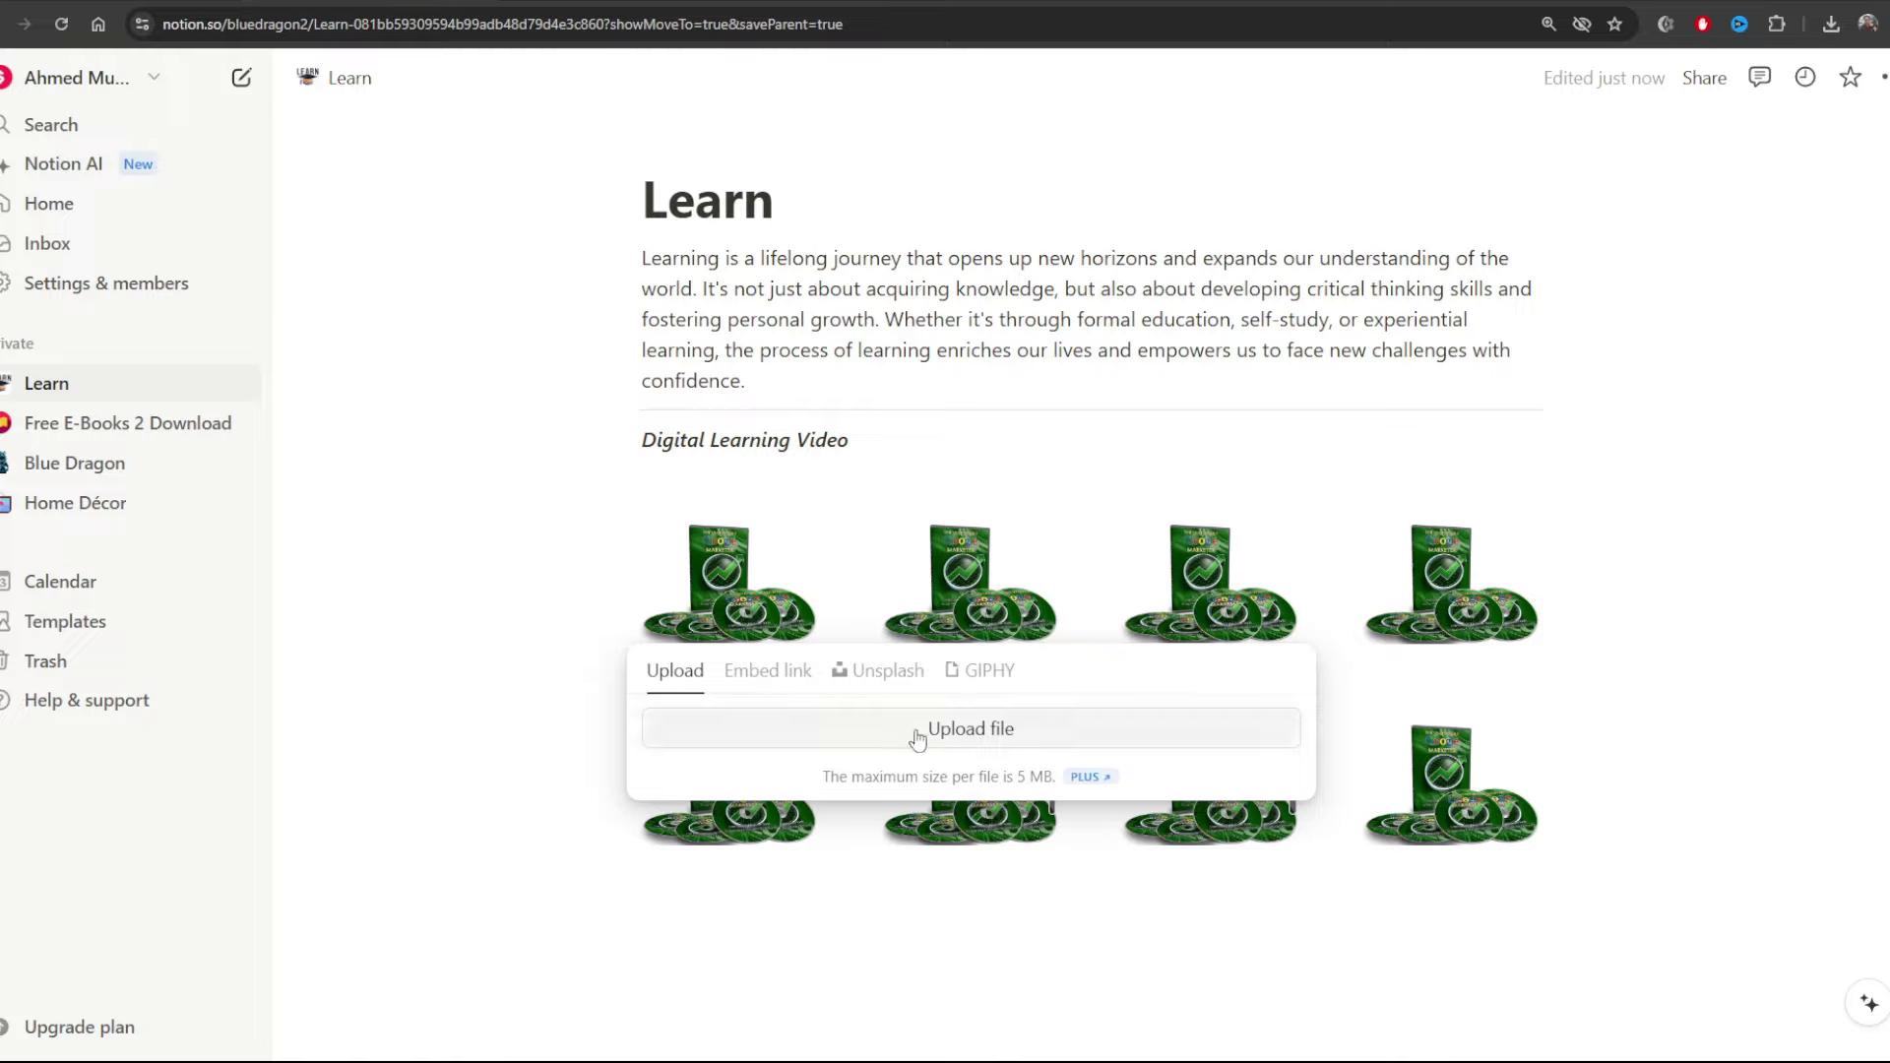
{"action": "left_click", "coordinate": [1714, 625]}
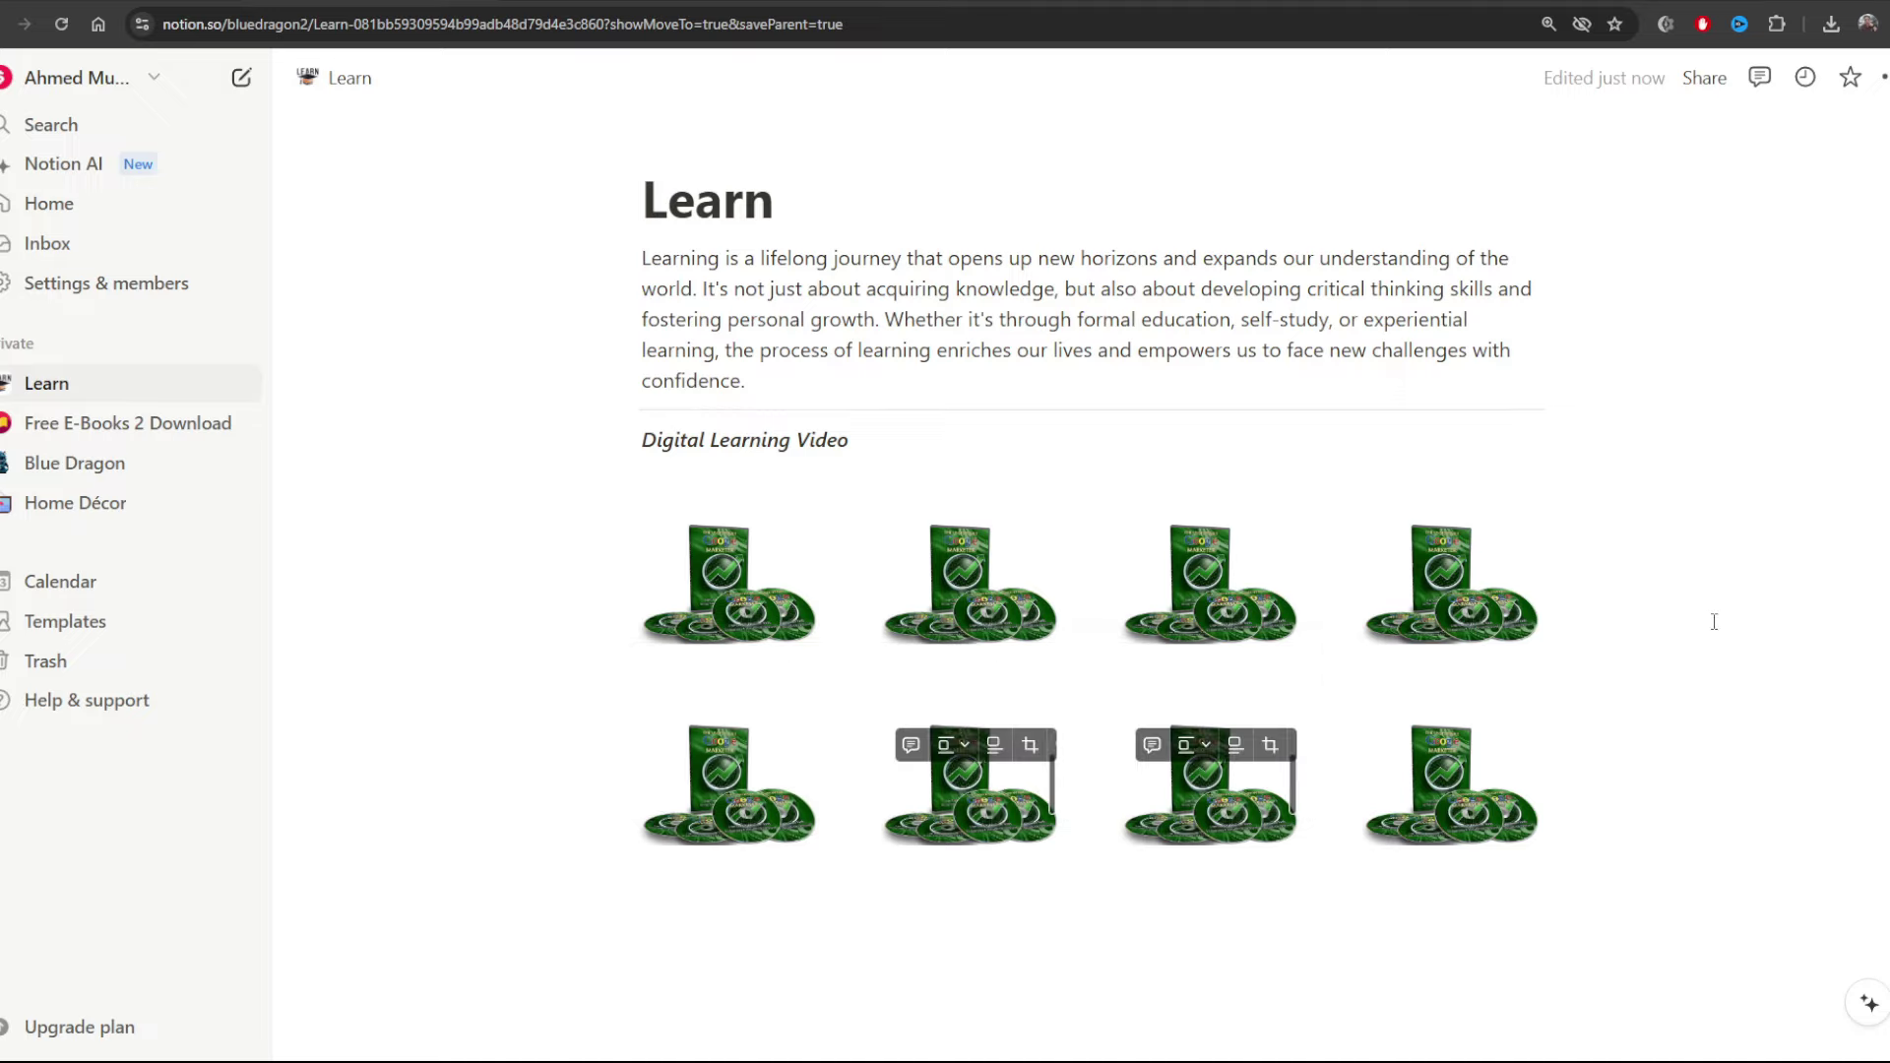
Insert a divider below the row of four cover images
{"action": "scroll", "coordinate": [1714, 622], "scroll_direction": "up", "scroll_amount": 1}
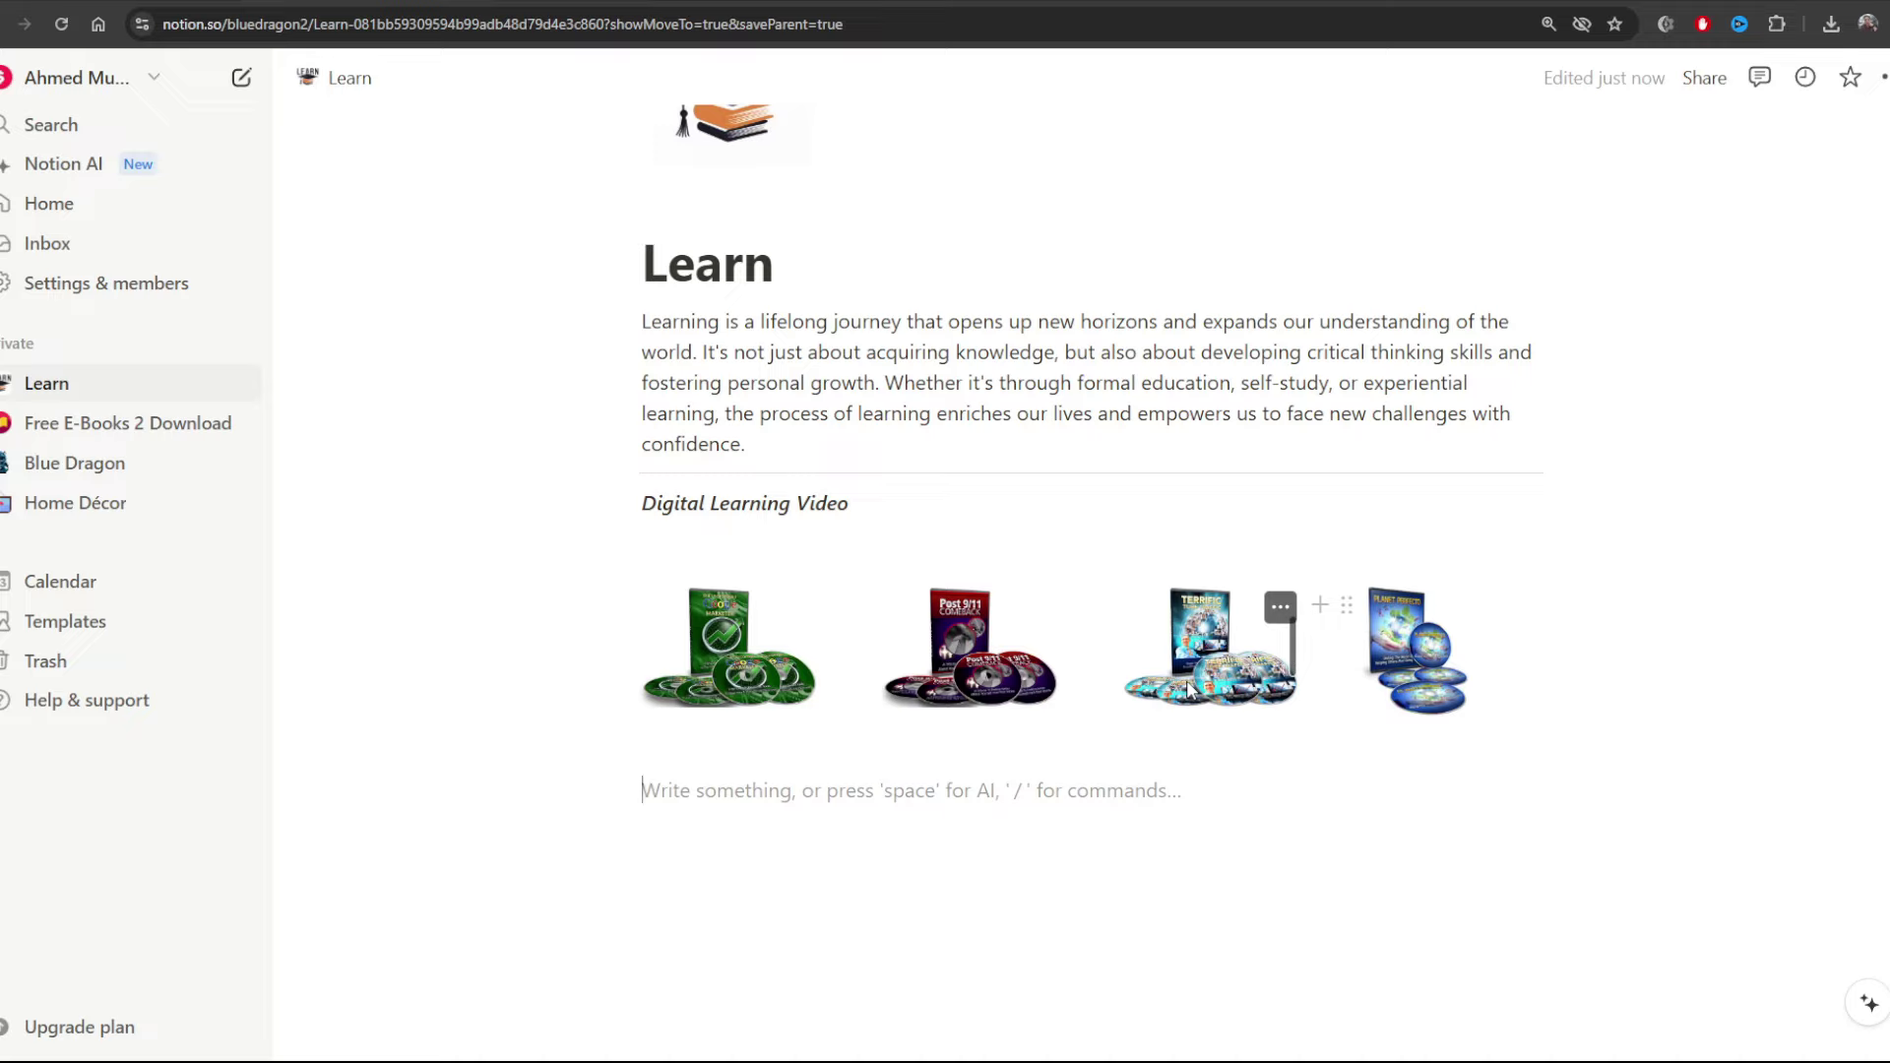
{"action": "left_click", "coordinate": [733, 748]}
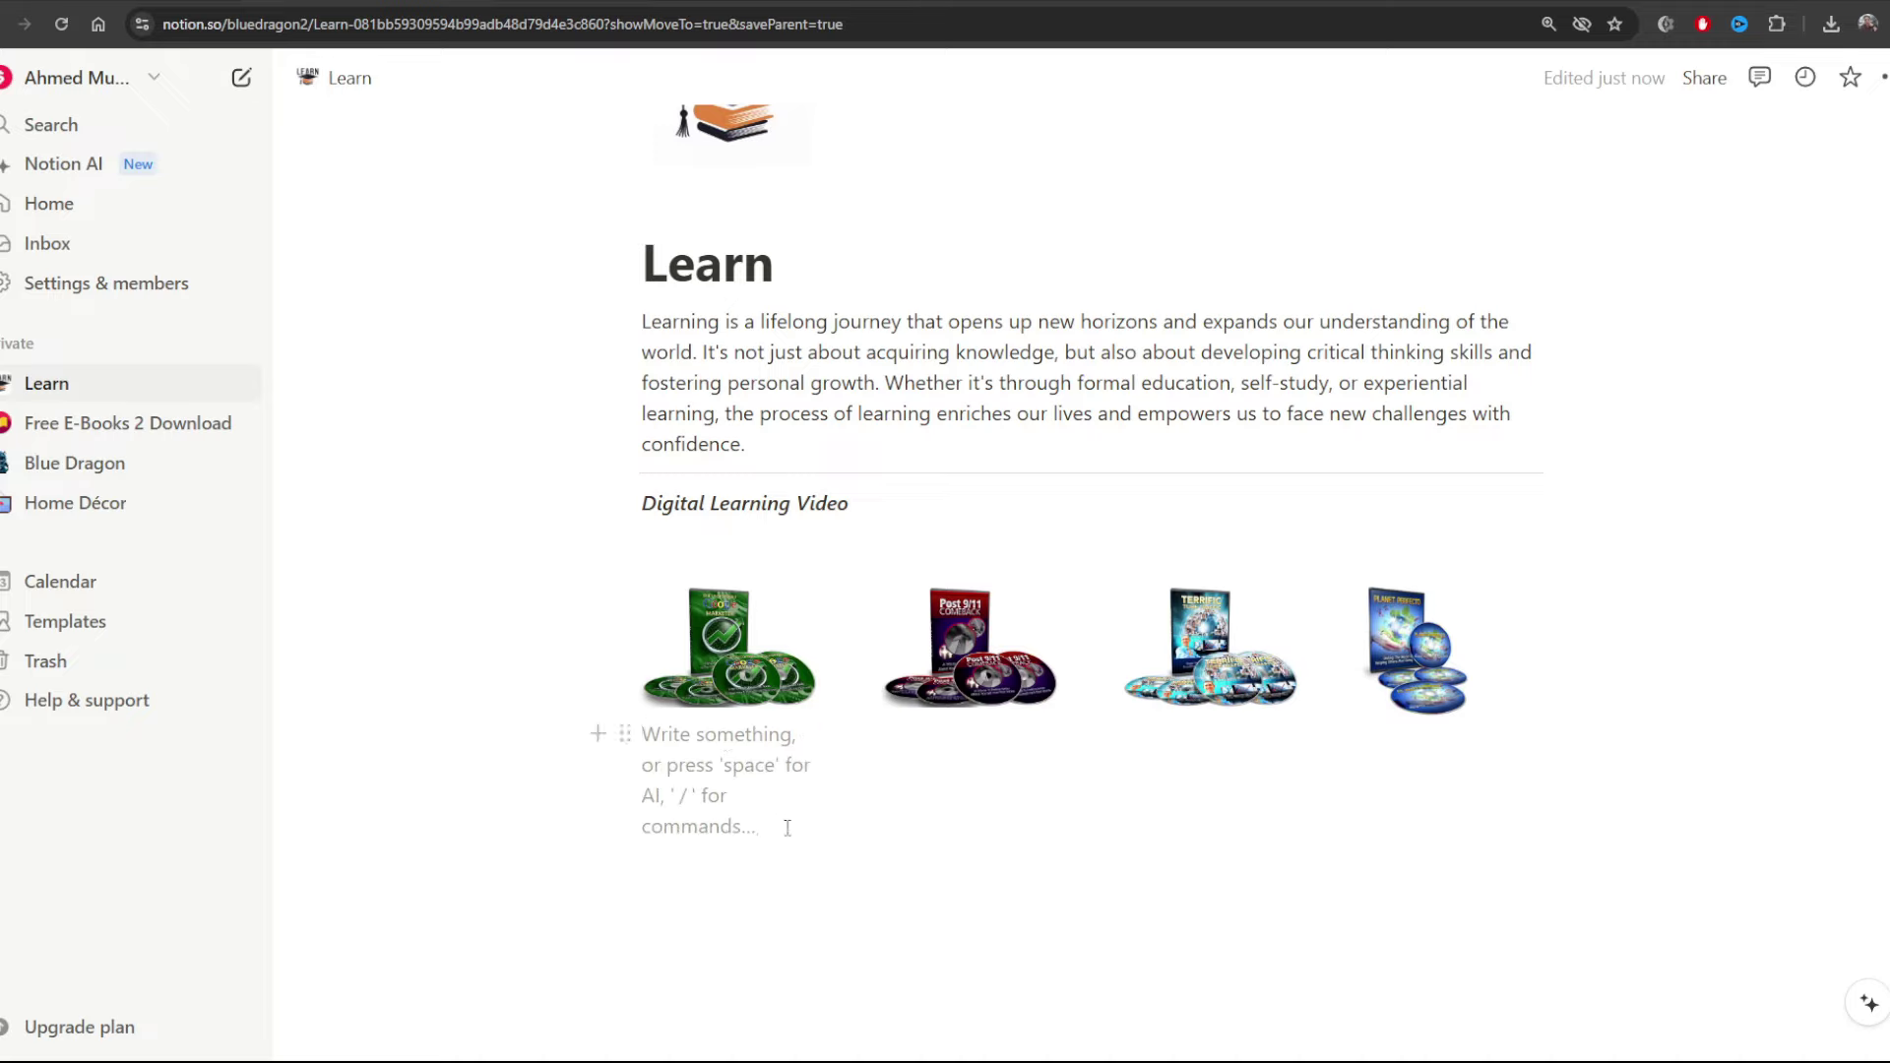
{"action": "left_click", "coordinate": [1053, 886]}
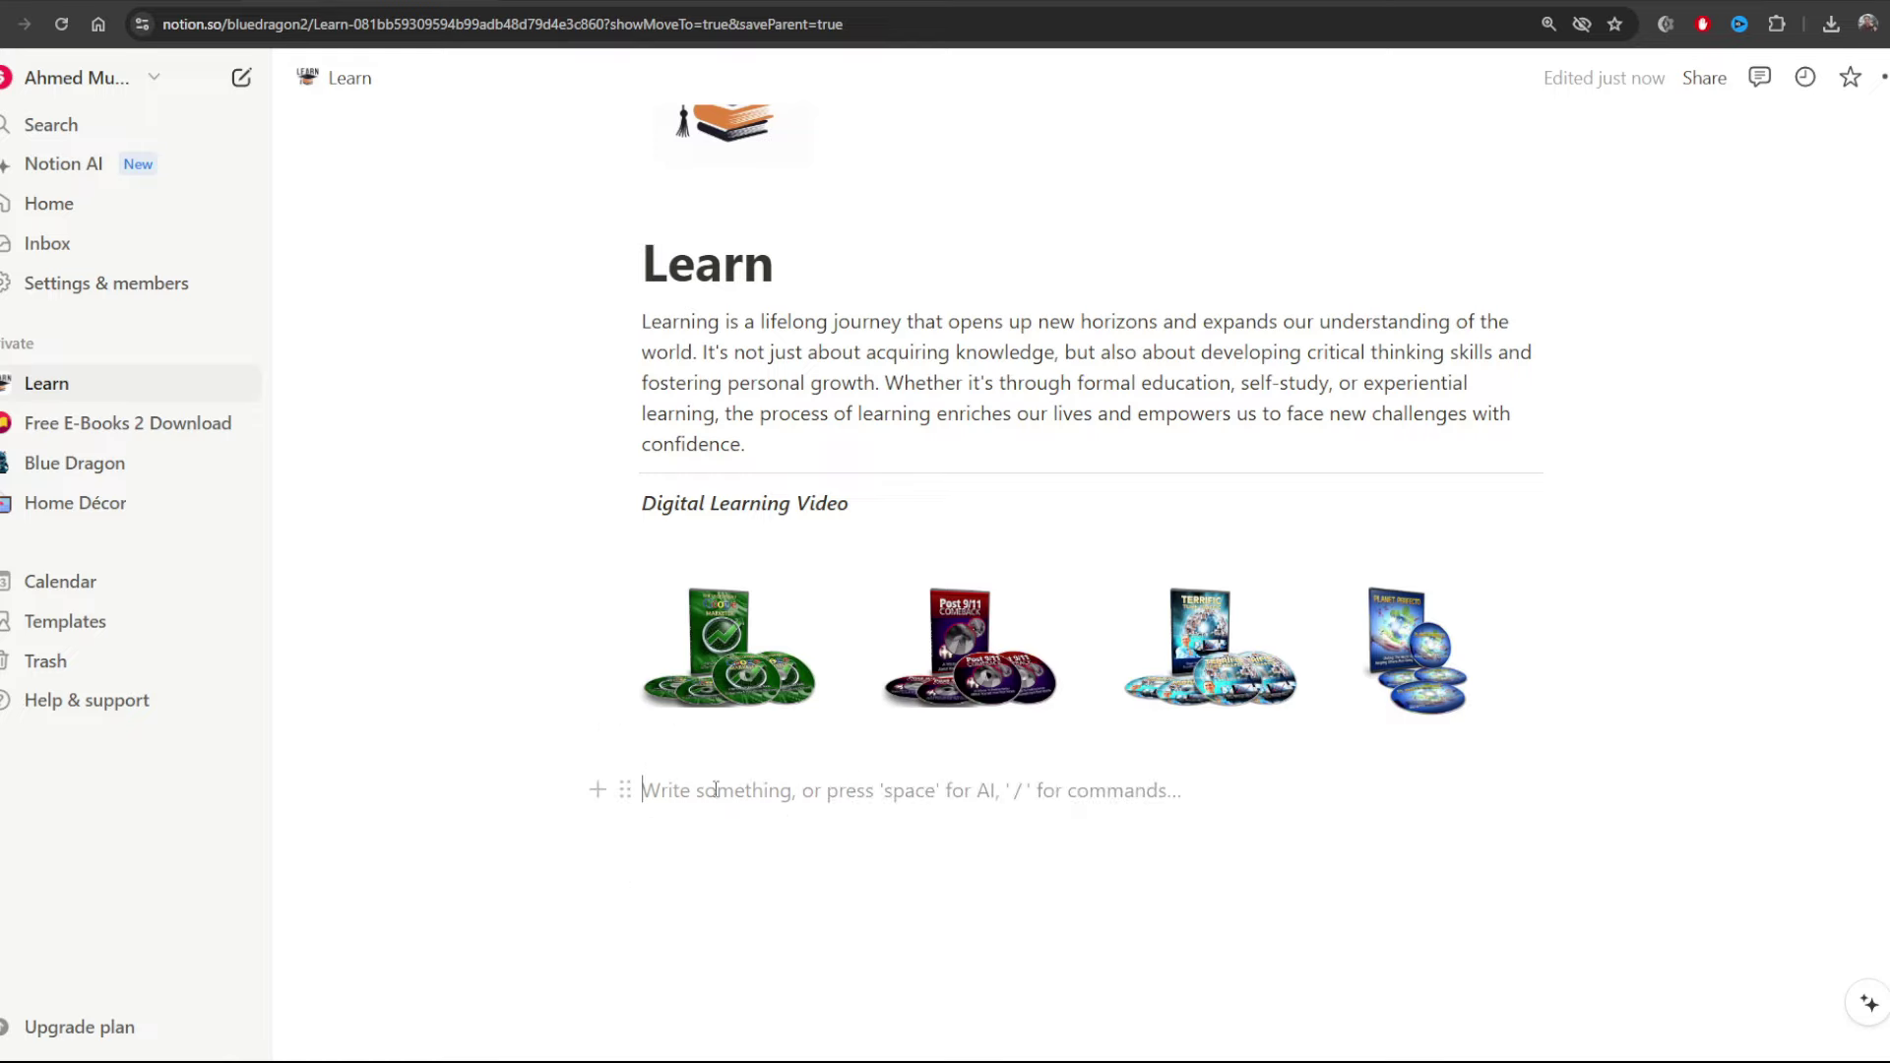
{"action": "left_click", "coordinate": [597, 789]}
{"action": "scroll", "coordinate": [778, 581], "scroll_direction": "down", "scroll_amount": 4}
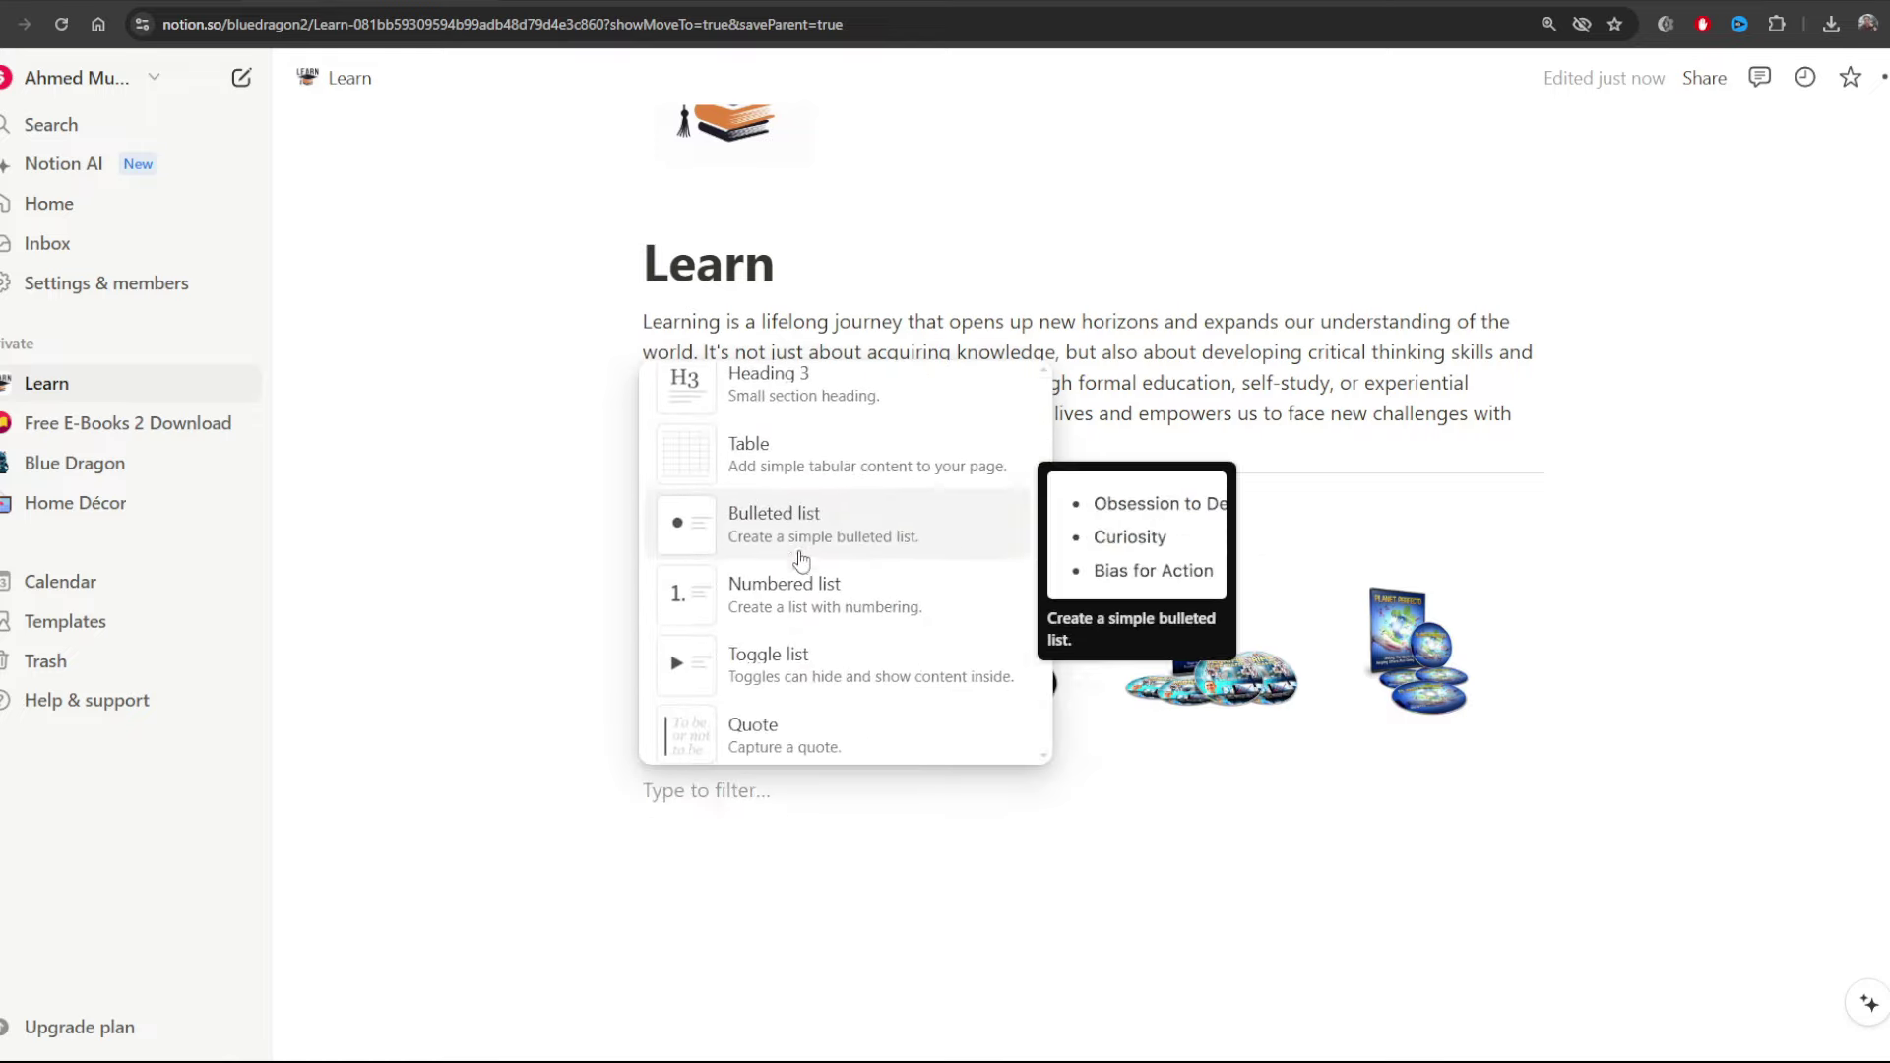
{"action": "scroll", "coordinate": [802, 558], "scroll_direction": "down", "scroll_amount": 3}
{"action": "left_click", "coordinate": [806, 512]}
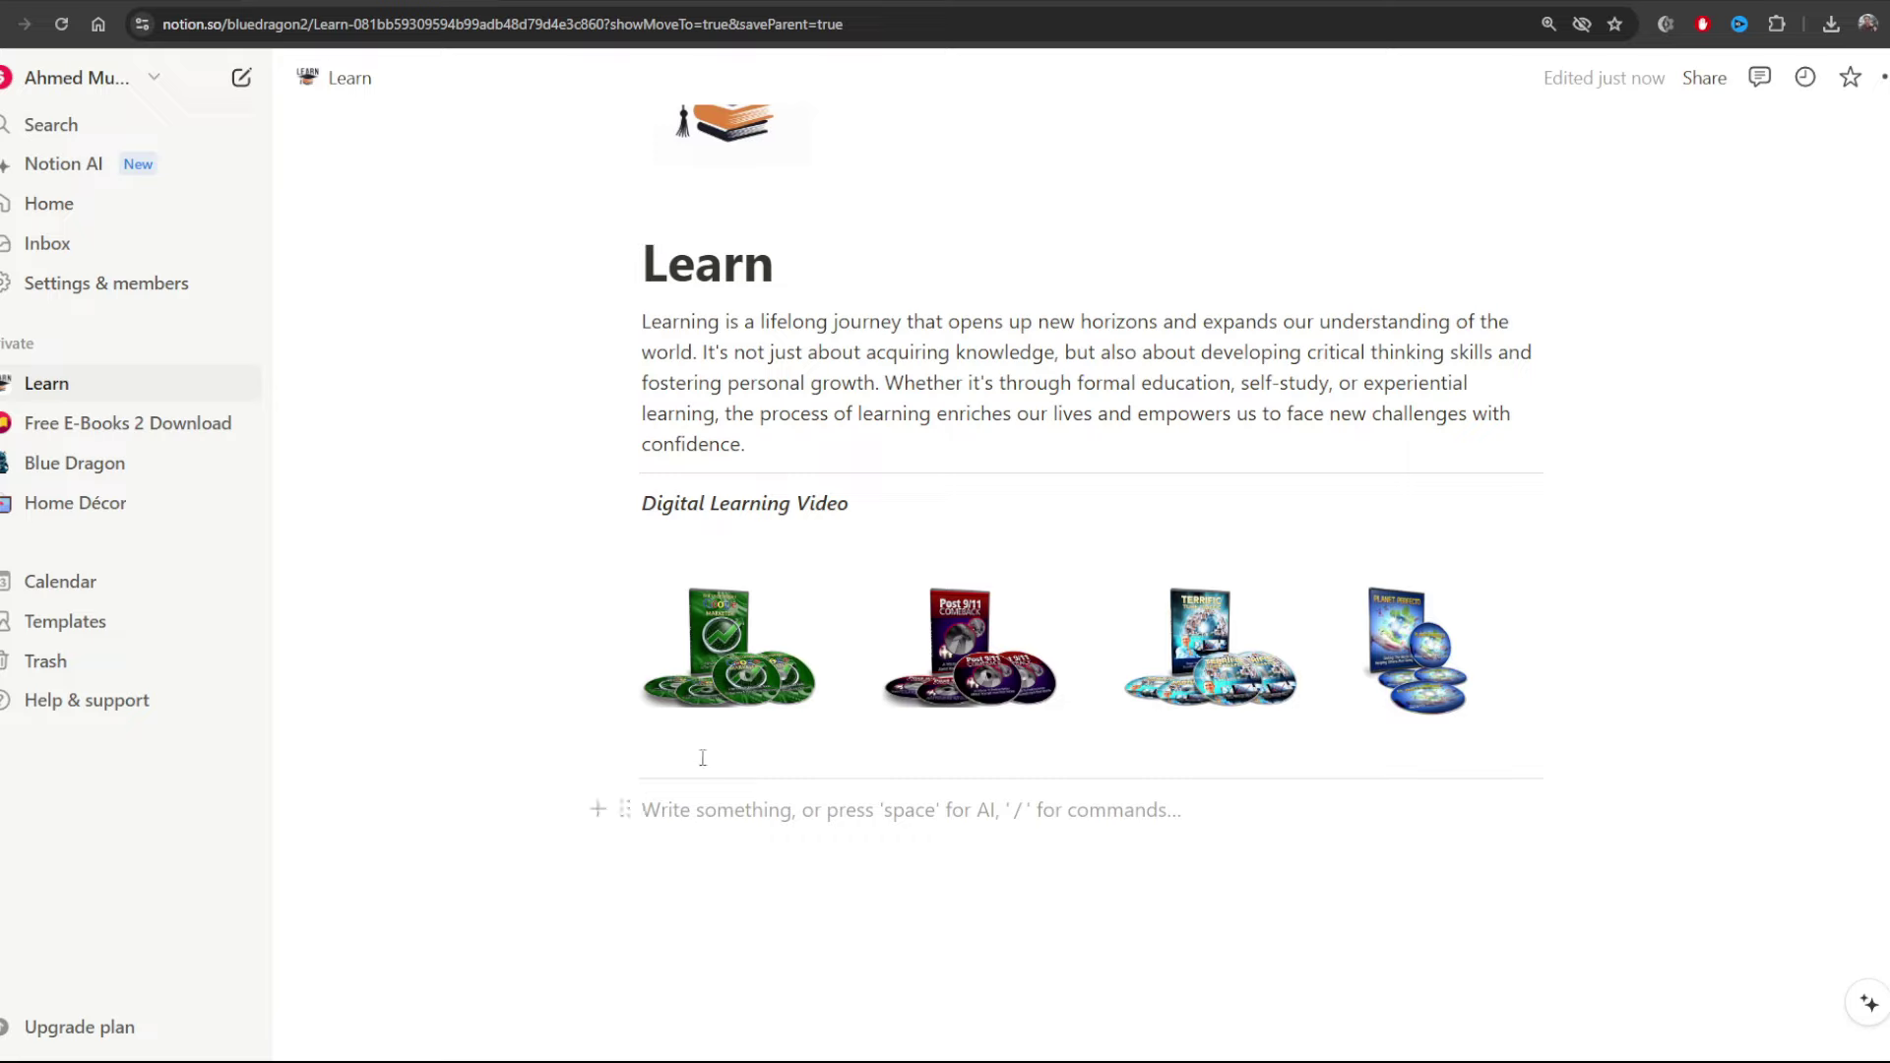
Copy the "Digital Learning Video" heading onto the empty line below the new divider
{"action": "triple_click", "coordinate": [715, 504]}
{"action": "key", "text": "ctrl+c"}
{"action": "left_click", "coordinate": [708, 819]}
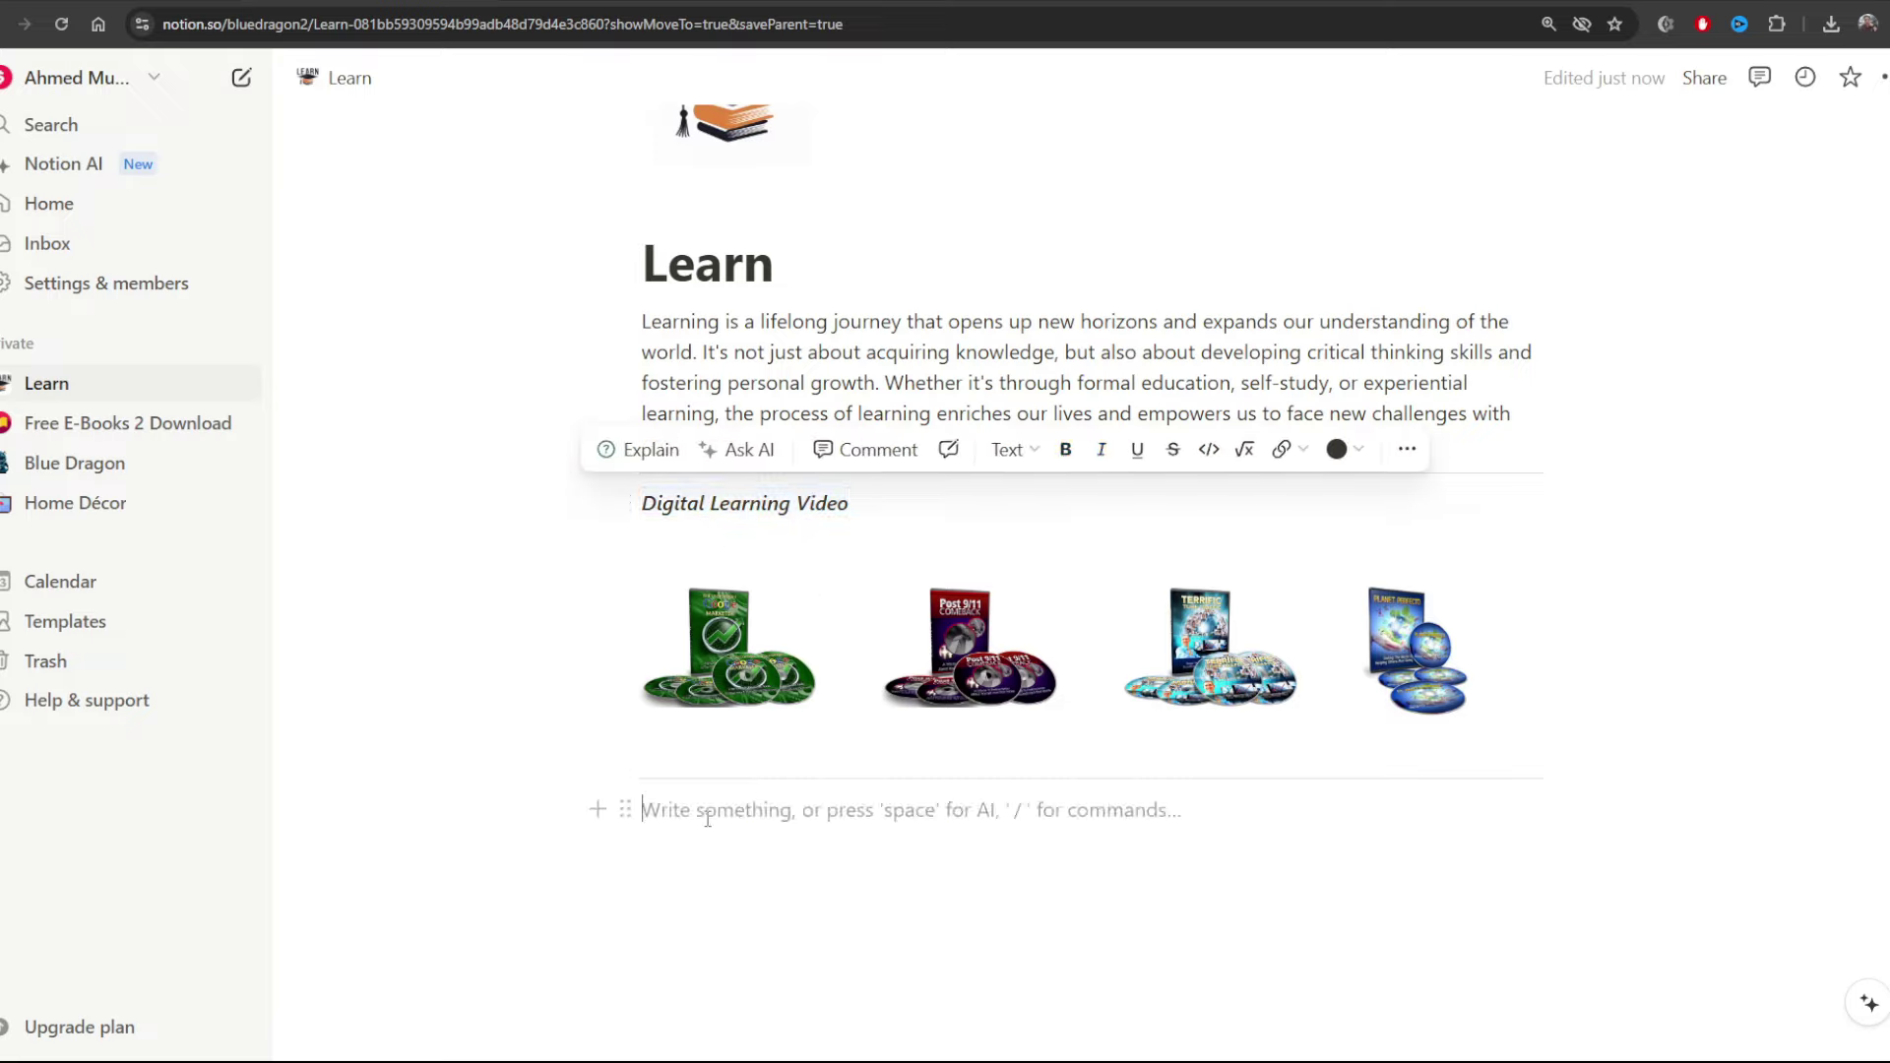
{"action": "key", "text": "ctrl+v"}
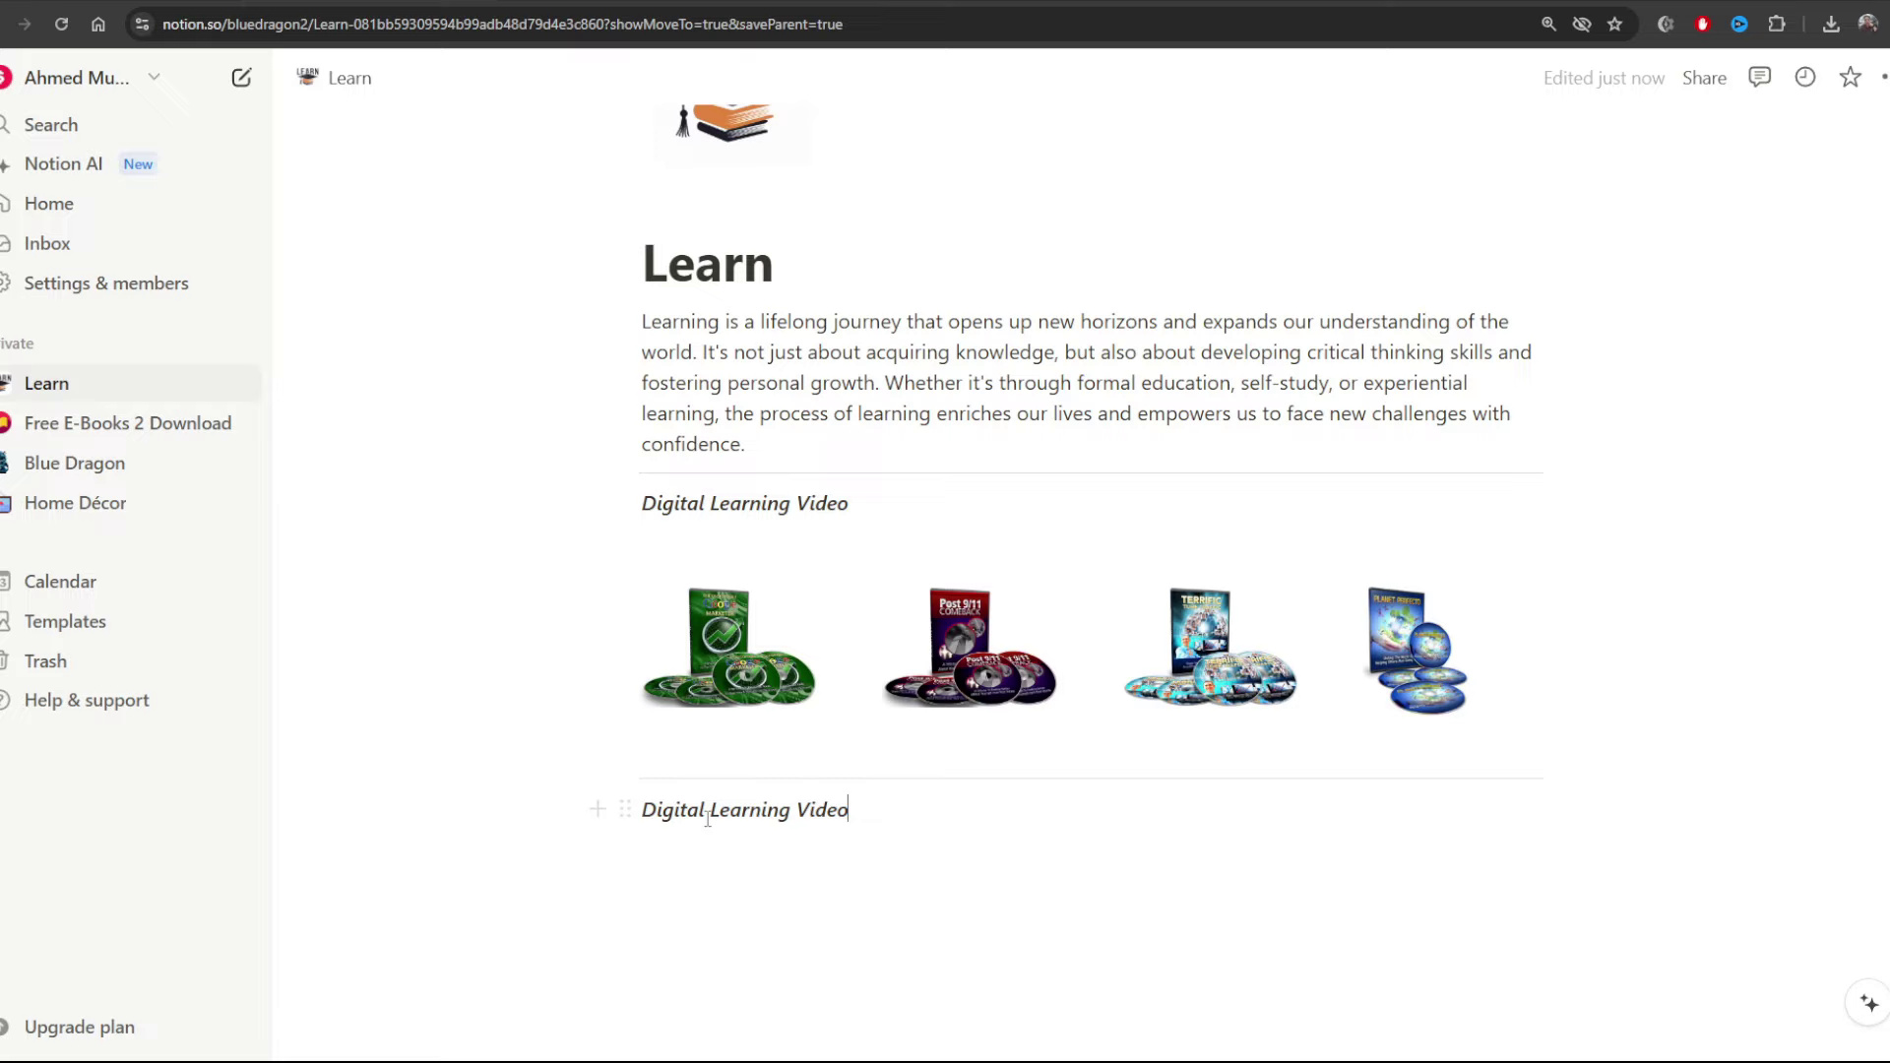
Change the copied heading below the divider to "Digital Learning eBooks" and add an empty line under it
{"action": "double_click", "coordinate": [838, 809]}
{"action": "type", "text": "e"}
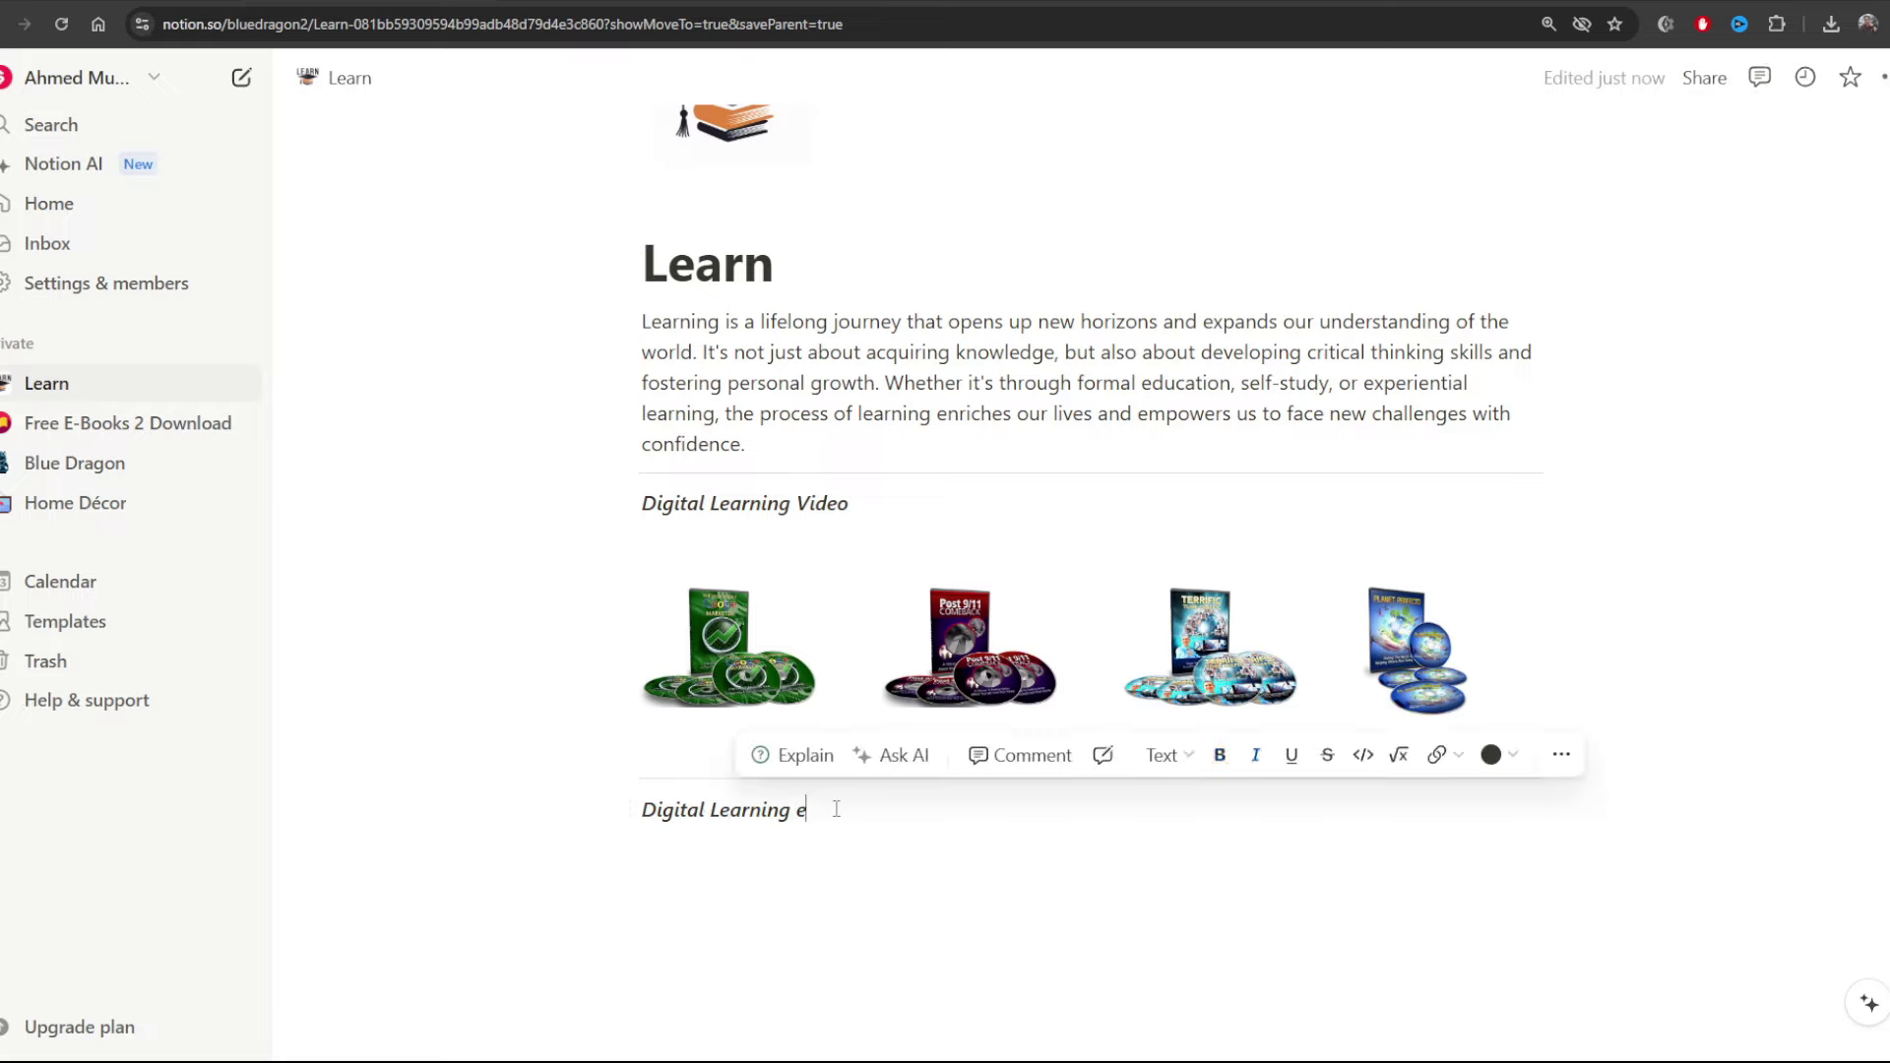
{"action": "type", "text": "Books"}
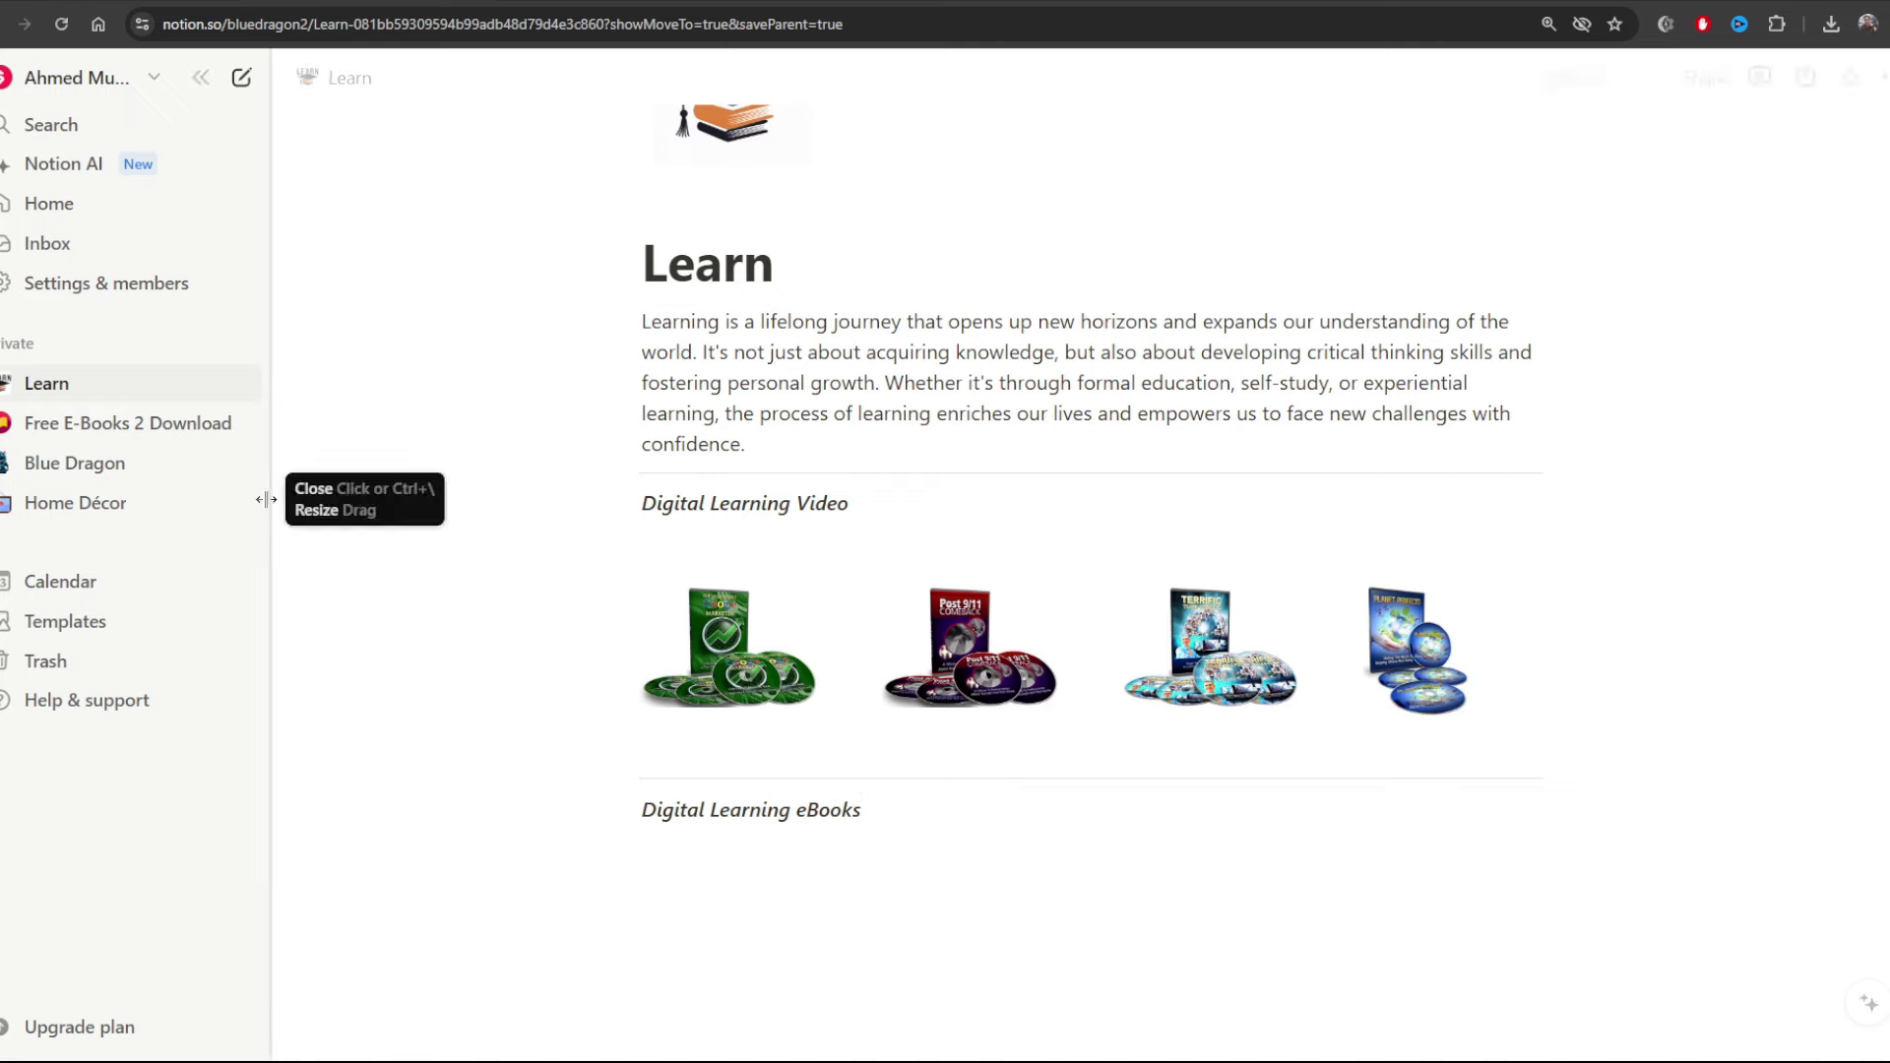
{"action": "scroll", "coordinate": [815, 819], "scroll_direction": "down", "scroll_amount": 1}
{"action": "key", "text": "Return"}
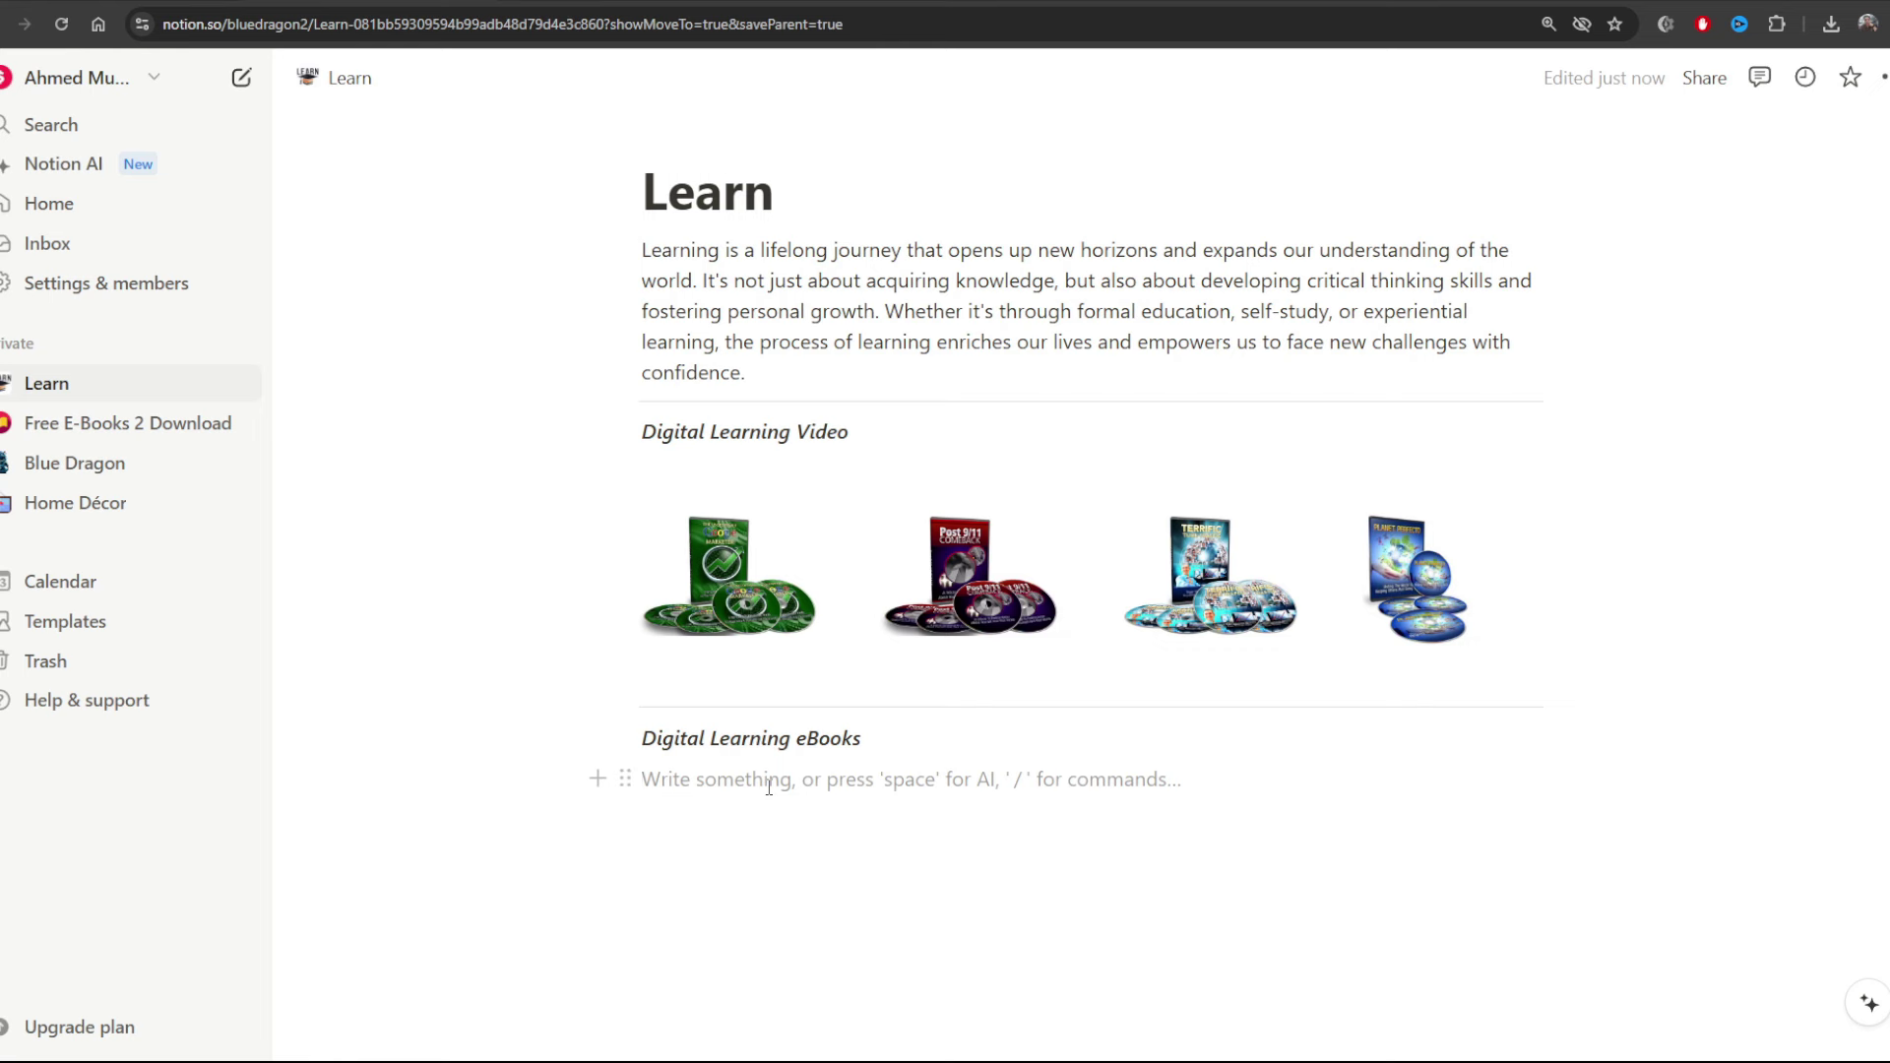
Switch to the Free PLR Downloads site and browse the free PLR eBooks, including the Health and Business niches
{"action": "key", "text": "ctrl+Tab"}
{"action": "scroll", "coordinate": [729, 324], "scroll_direction": "up", "scroll_amount": 10}
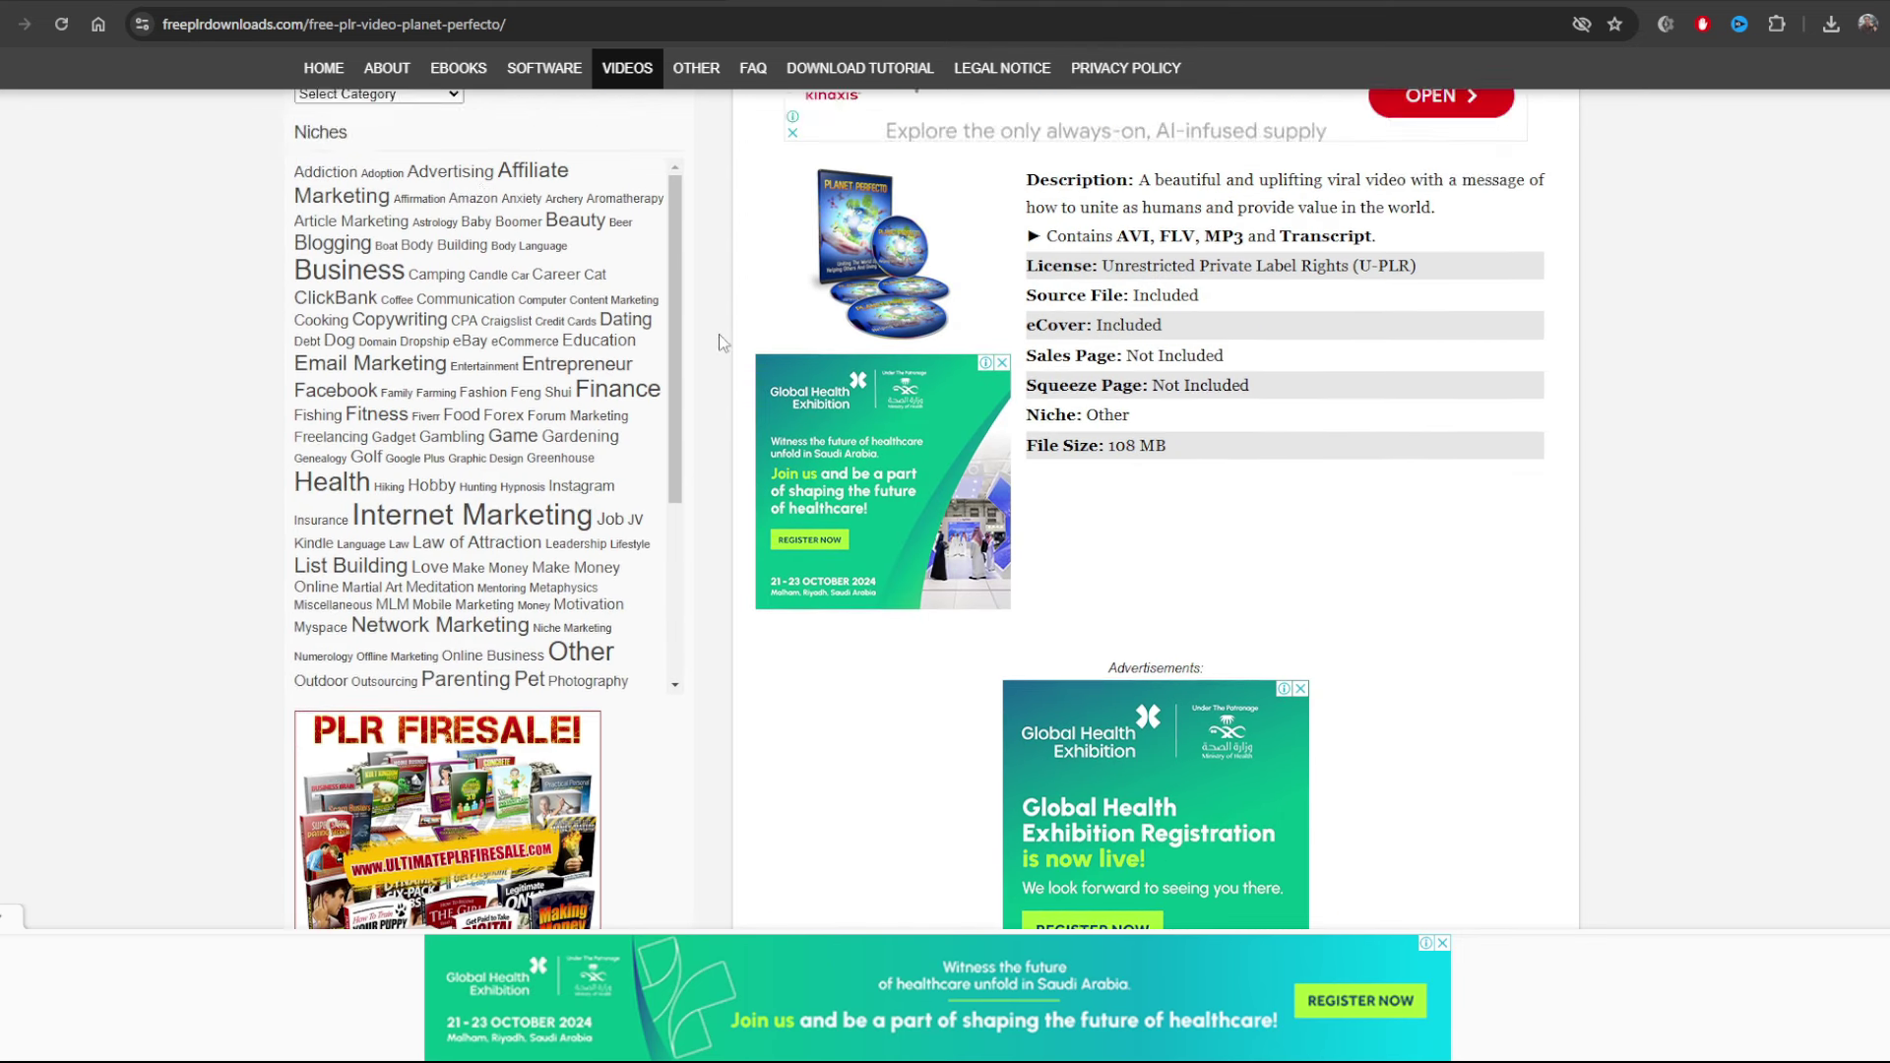
{"action": "mouse_move", "coordinate": [459, 71]}
{"action": "left_click", "coordinate": [485, 110]}
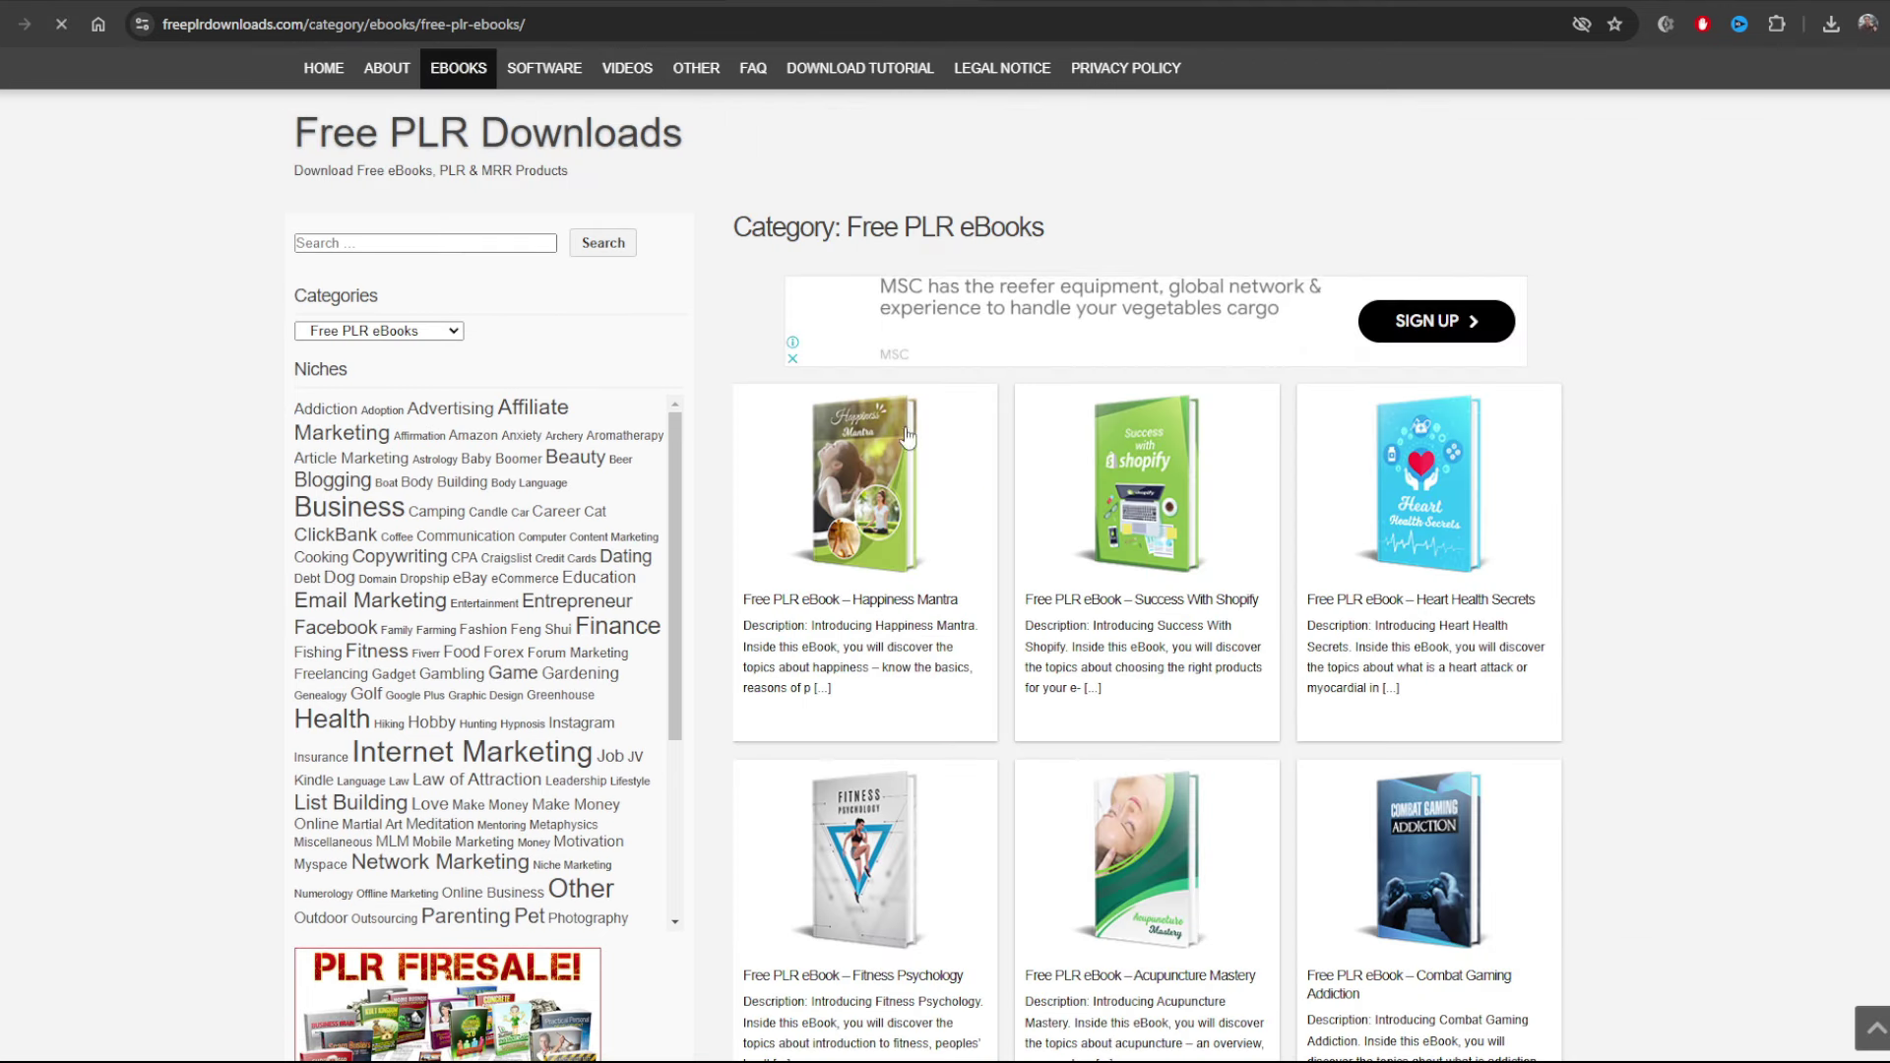
{"action": "left_click", "coordinate": [336, 729]}
{"action": "left_click", "coordinate": [970, 627]}
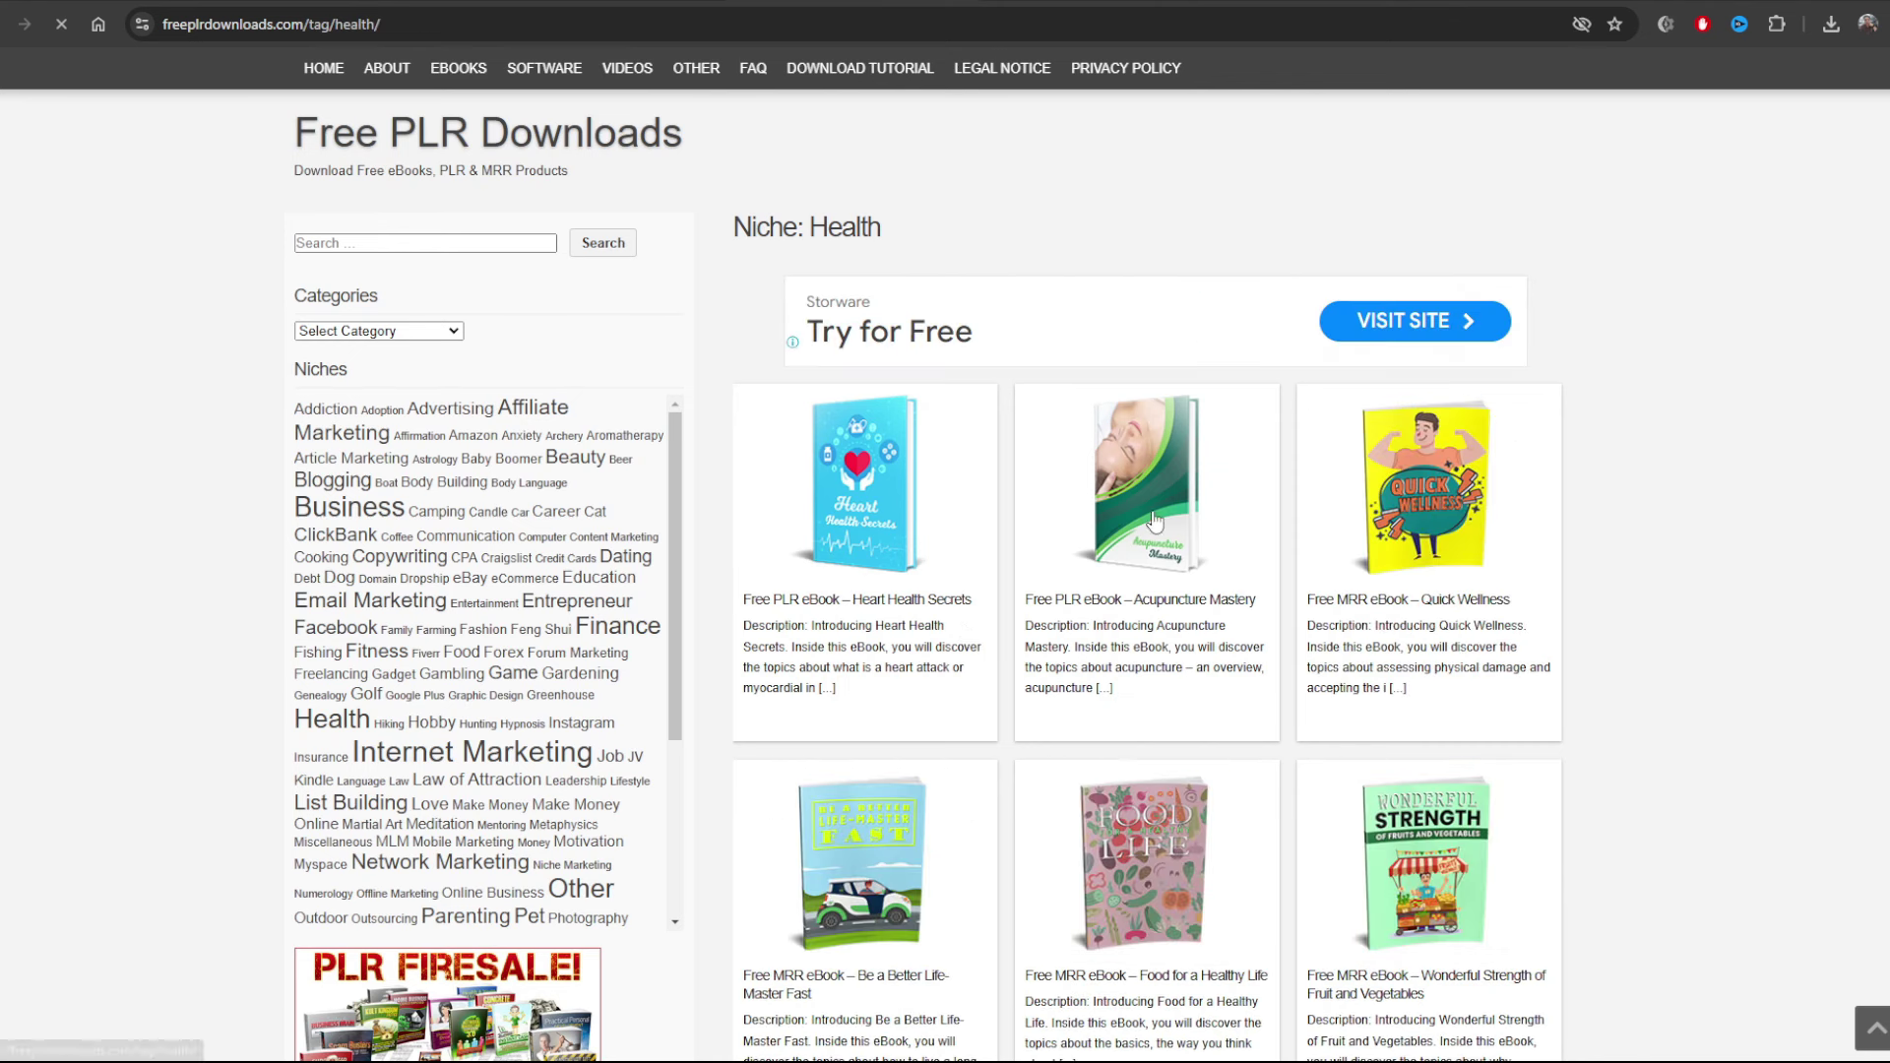
{"action": "left_click", "coordinate": [344, 507]}
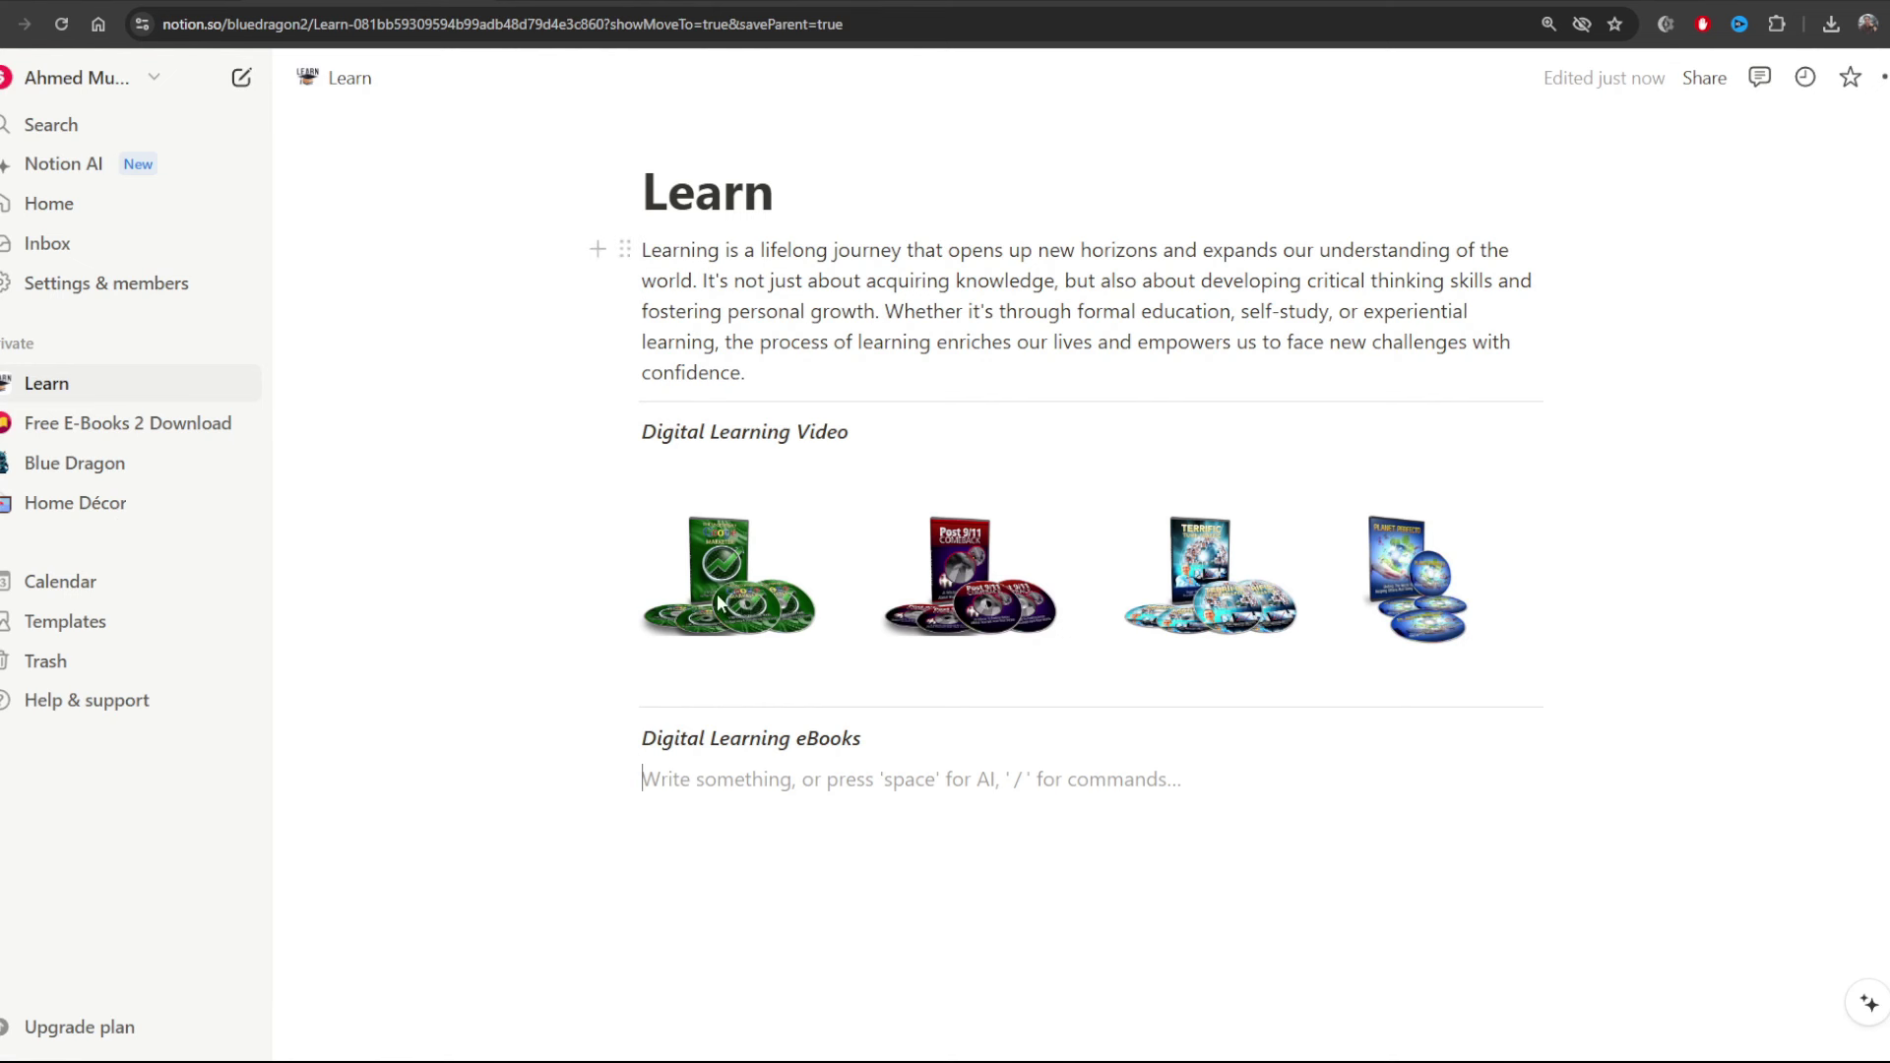
{"action": "mouse_move", "coordinate": [733, 597]}
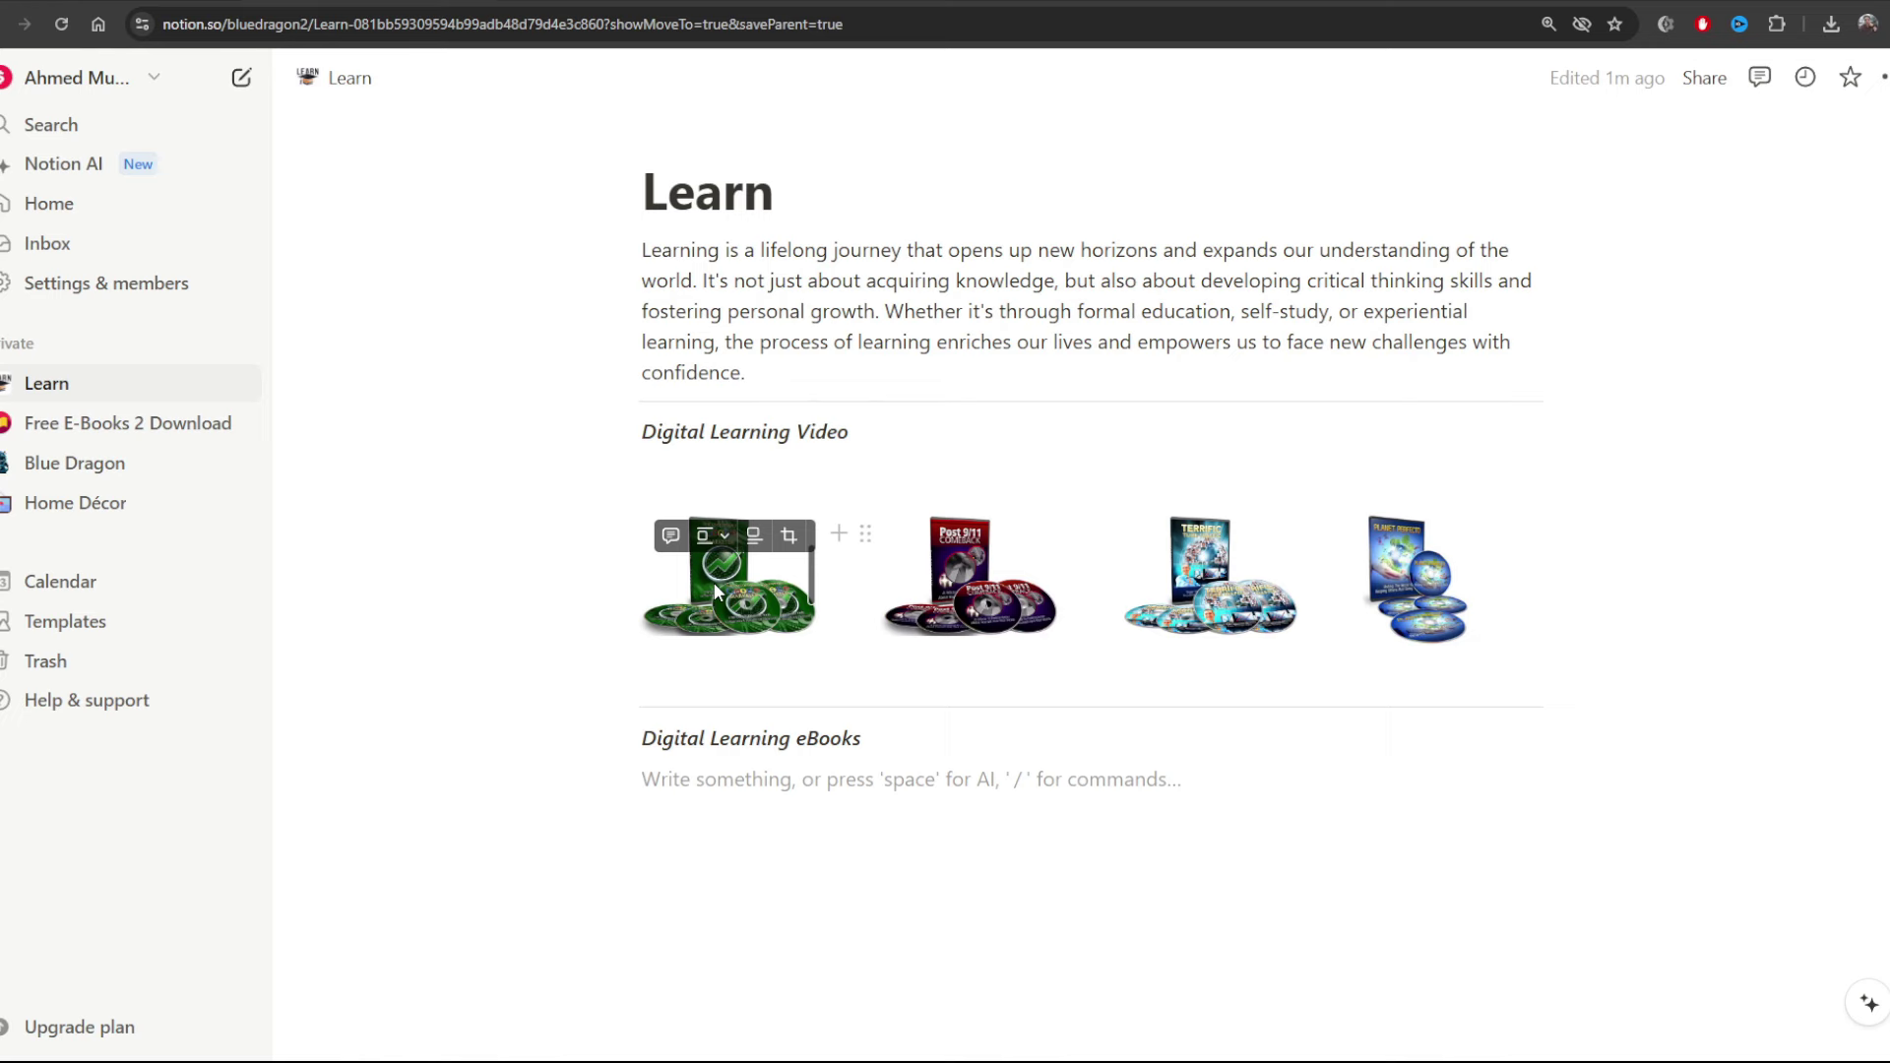
{"action": "left_click", "coordinate": [712, 582]}
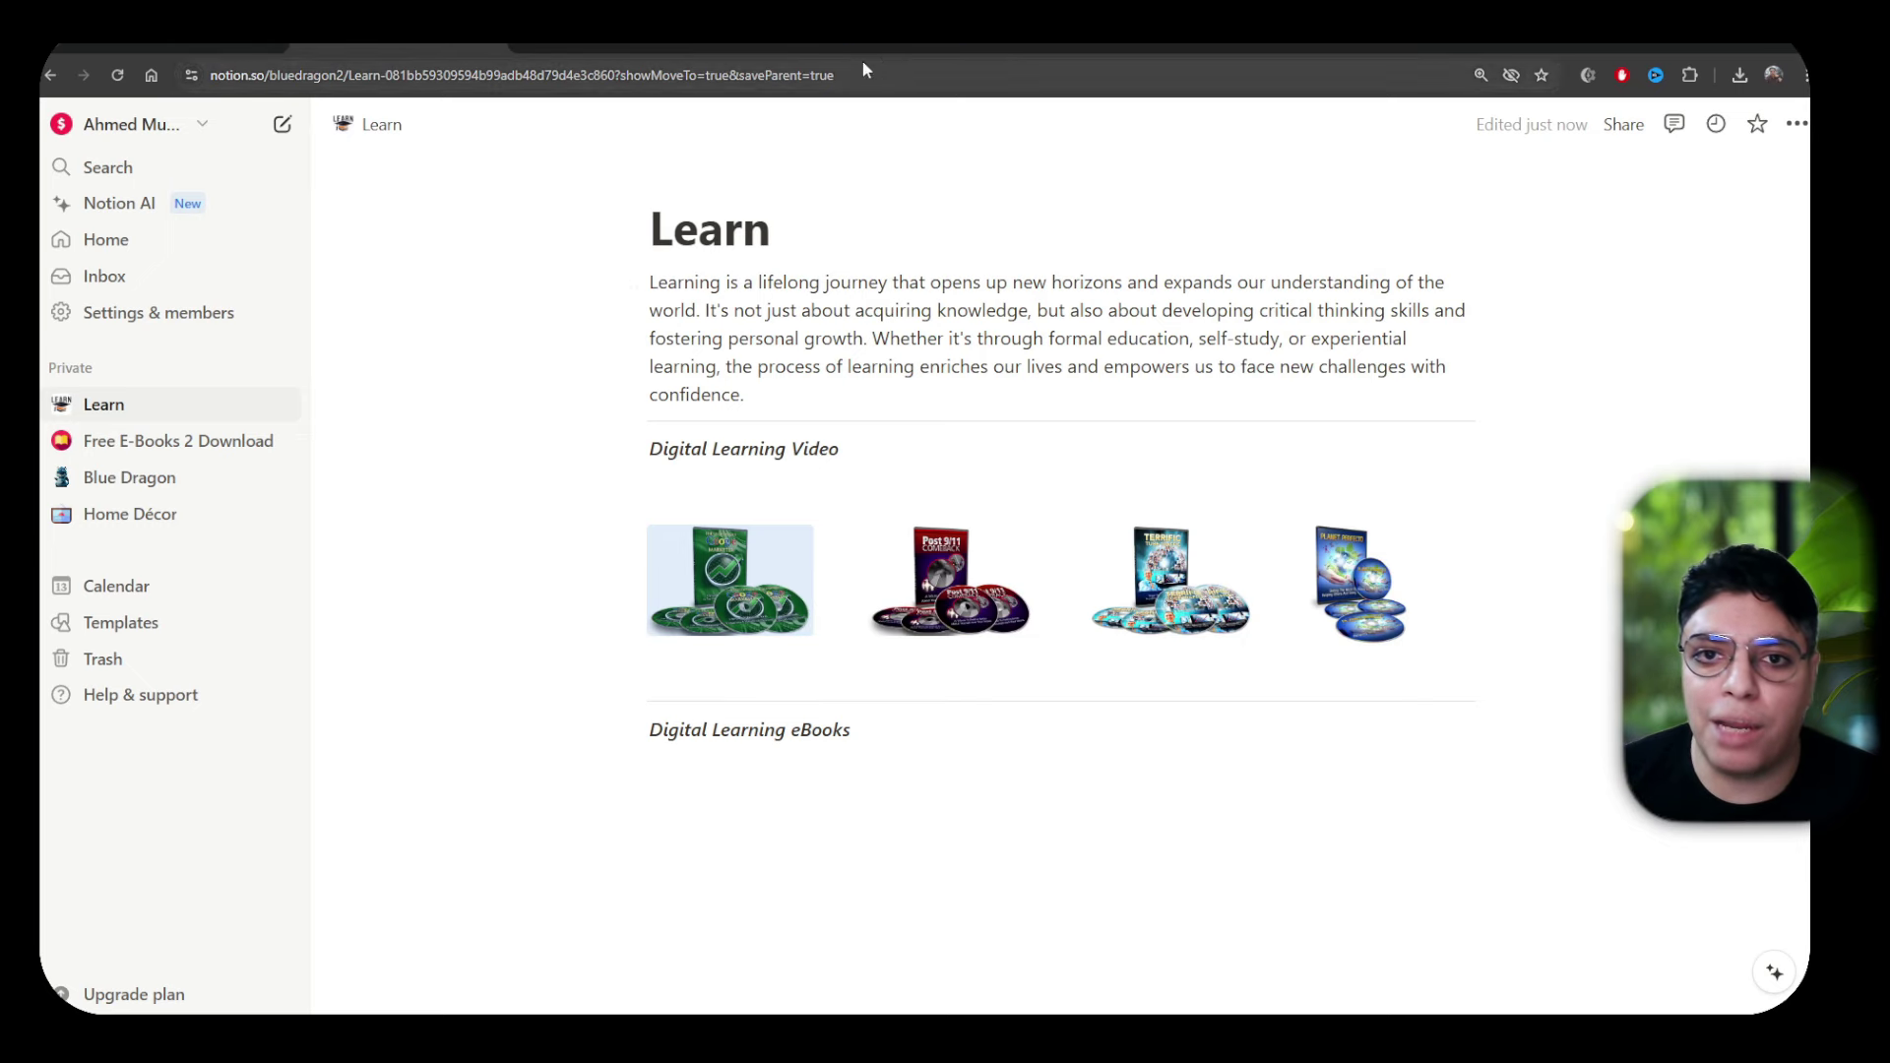
{"action": "left_click", "coordinate": [805, 44]}
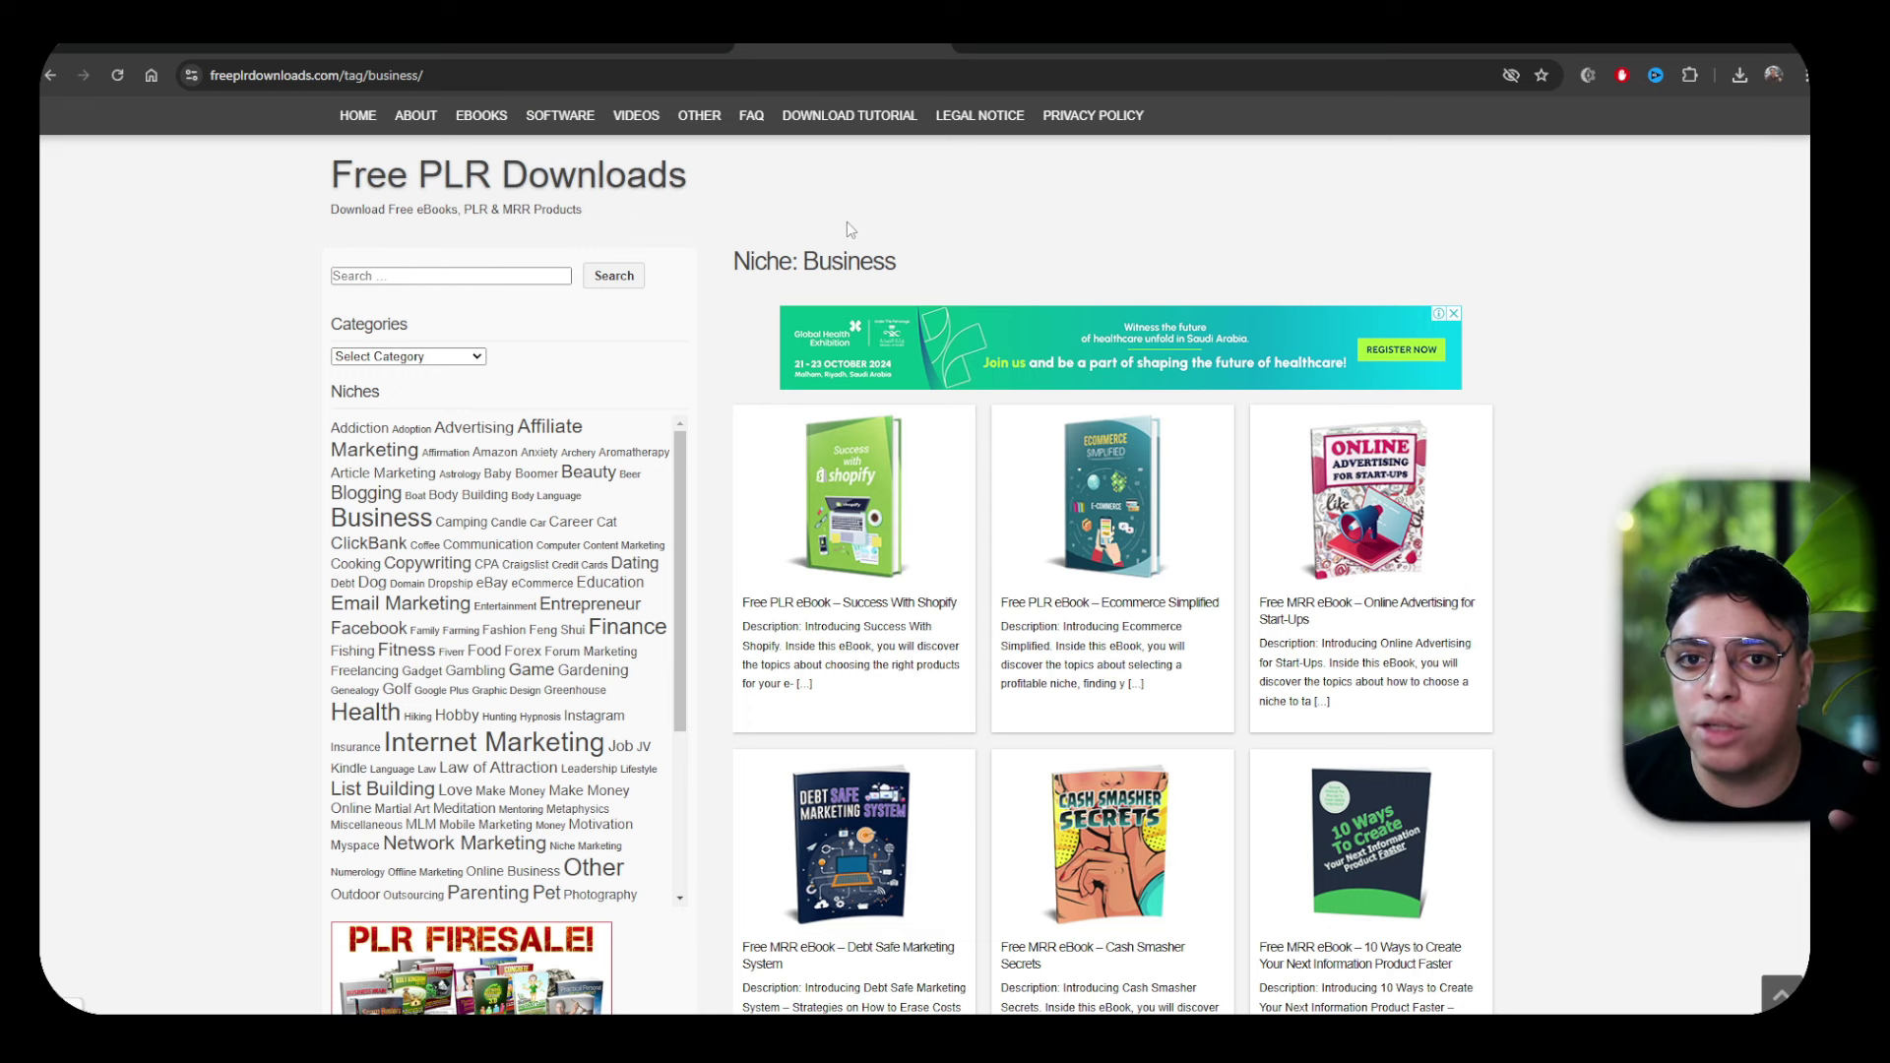
{"action": "mouse_move", "coordinate": [579, 128]}
{"action": "left_click", "coordinate": [399, 45]}
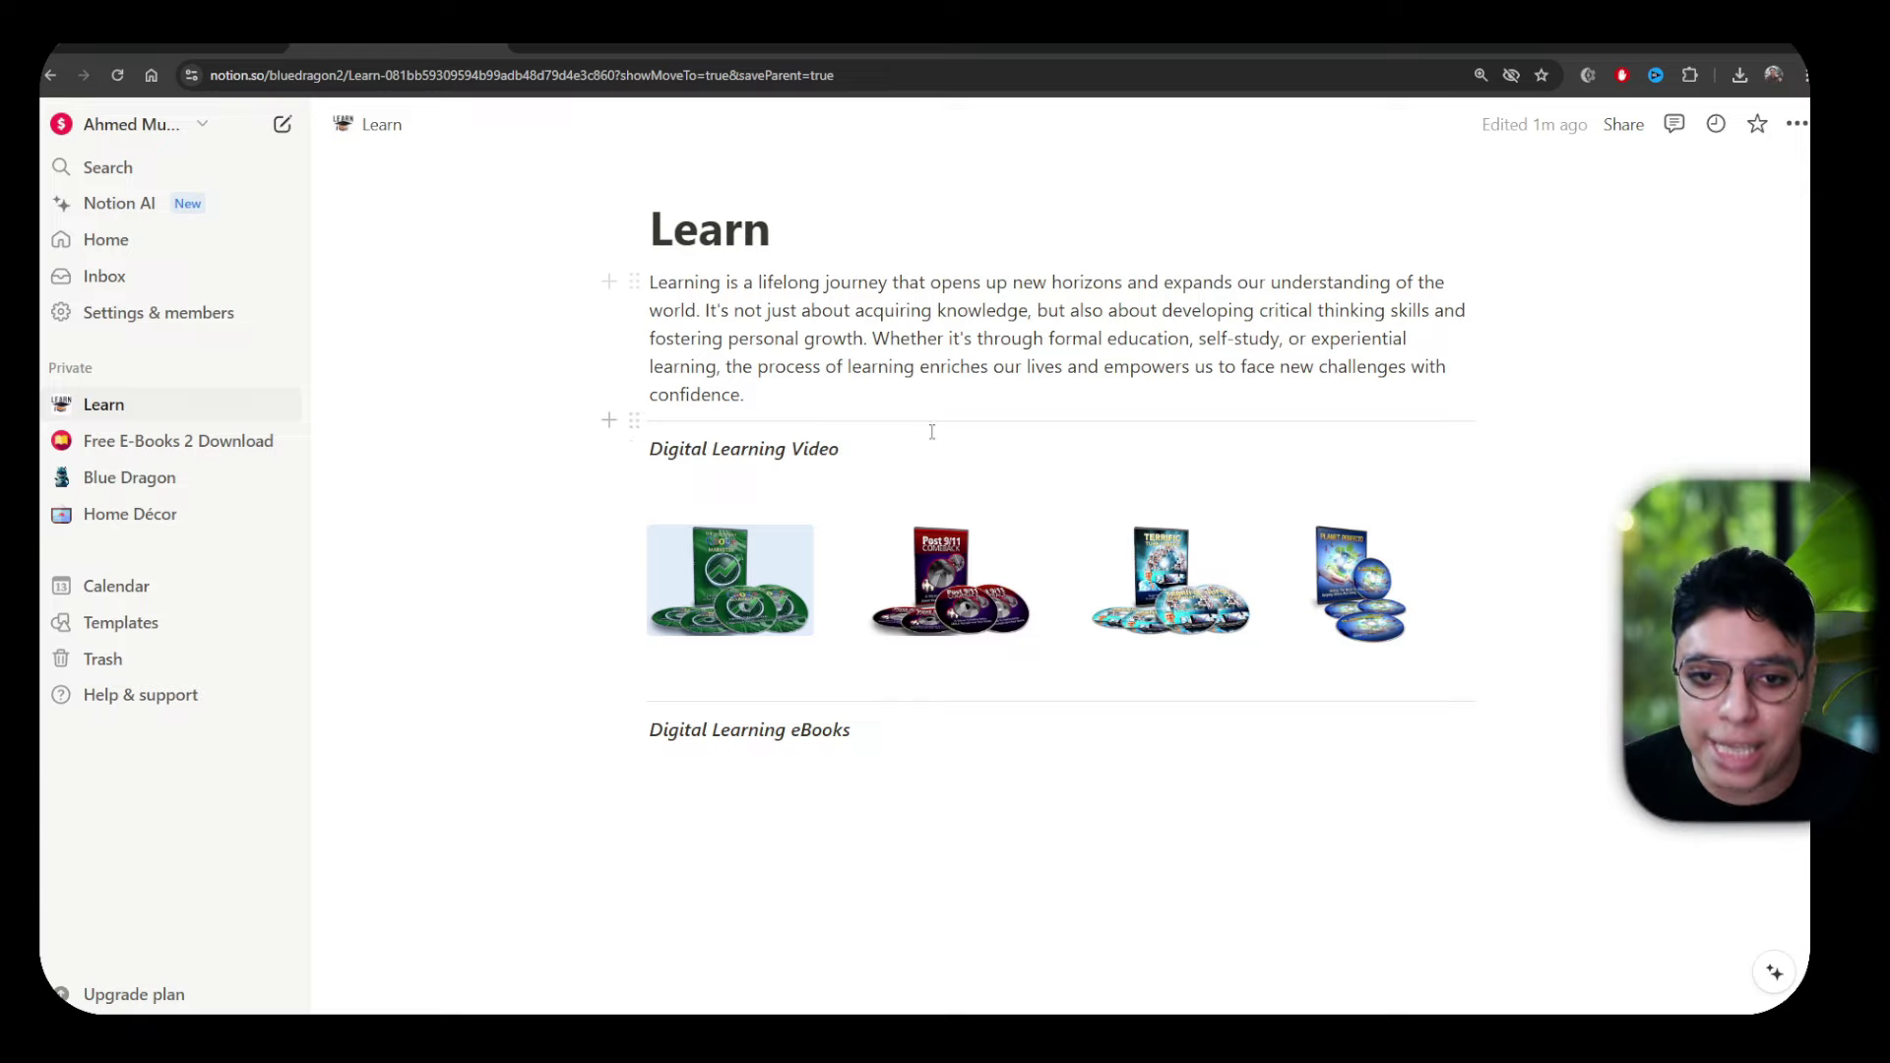
{"action": "mouse_move", "coordinate": [763, 578]}
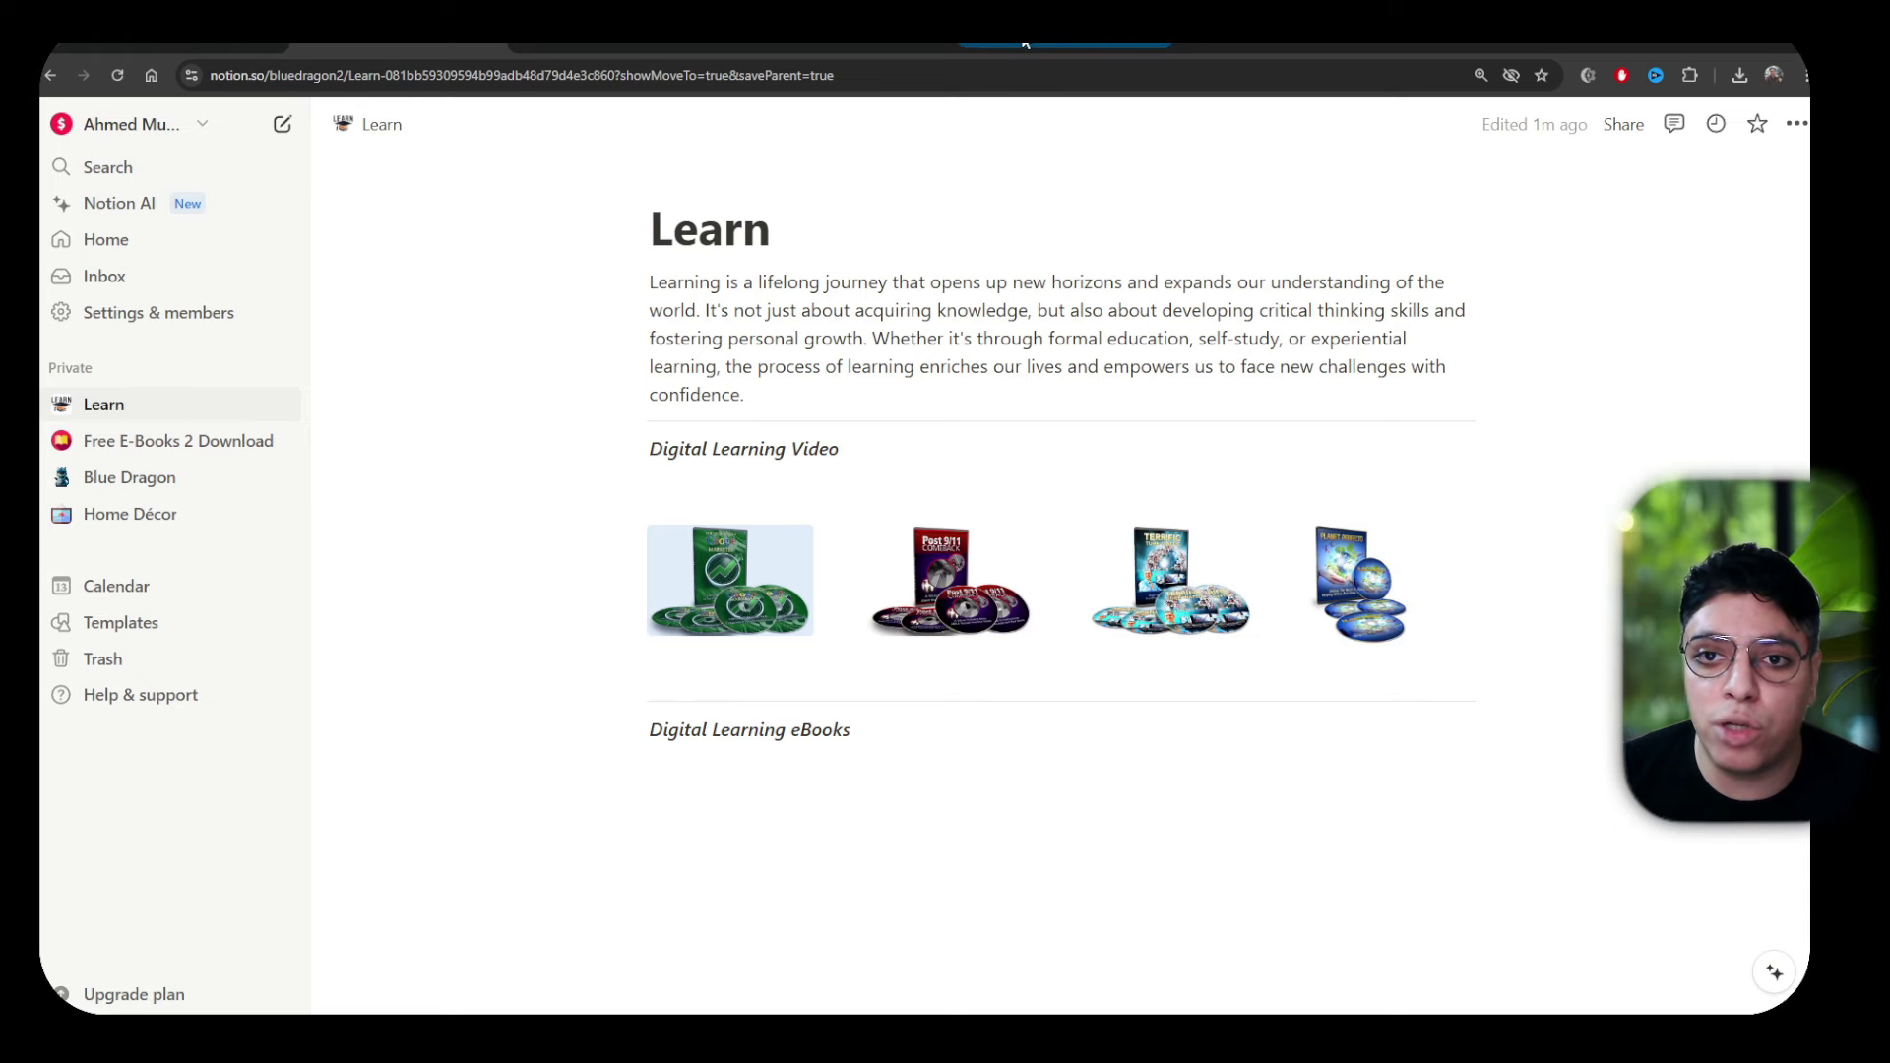
Switch to the Ko-fi page and start a new shop product for sale
{"action": "left_click", "coordinate": [1025, 43]}
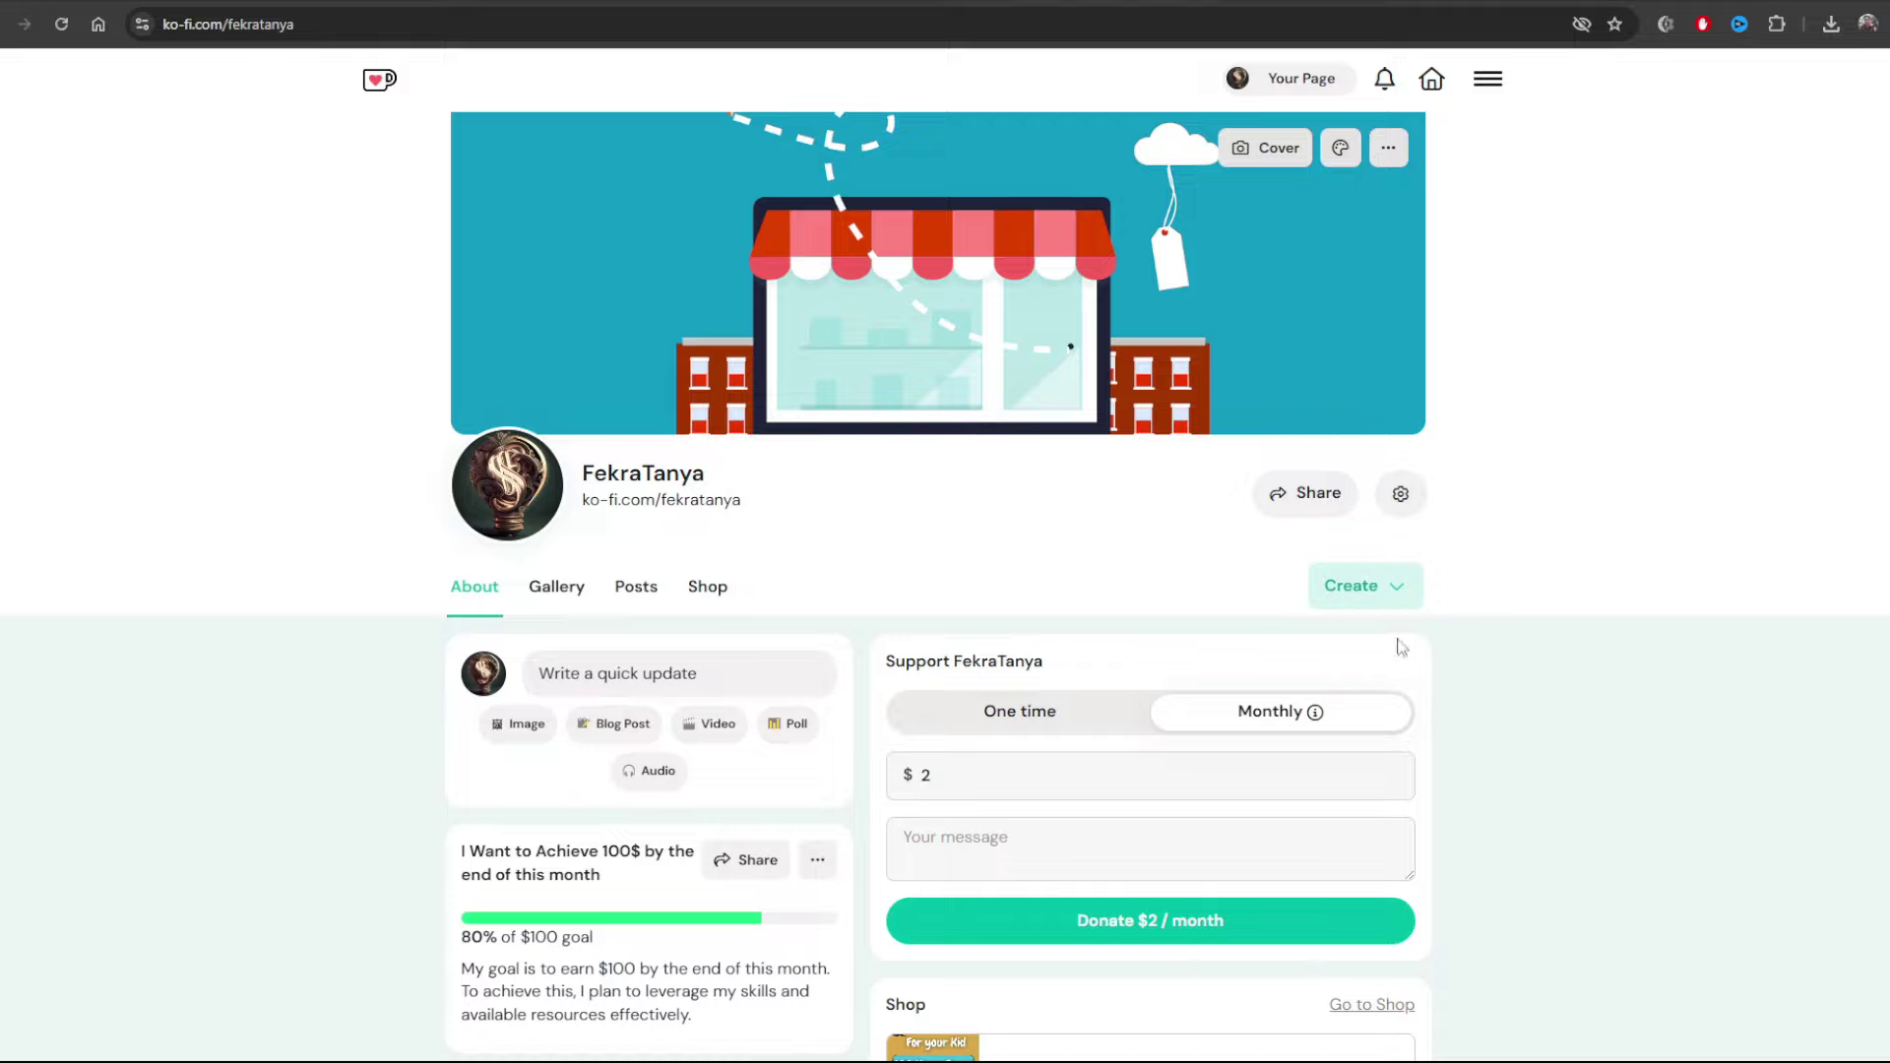
{"action": "left_click", "coordinate": [1414, 589]}
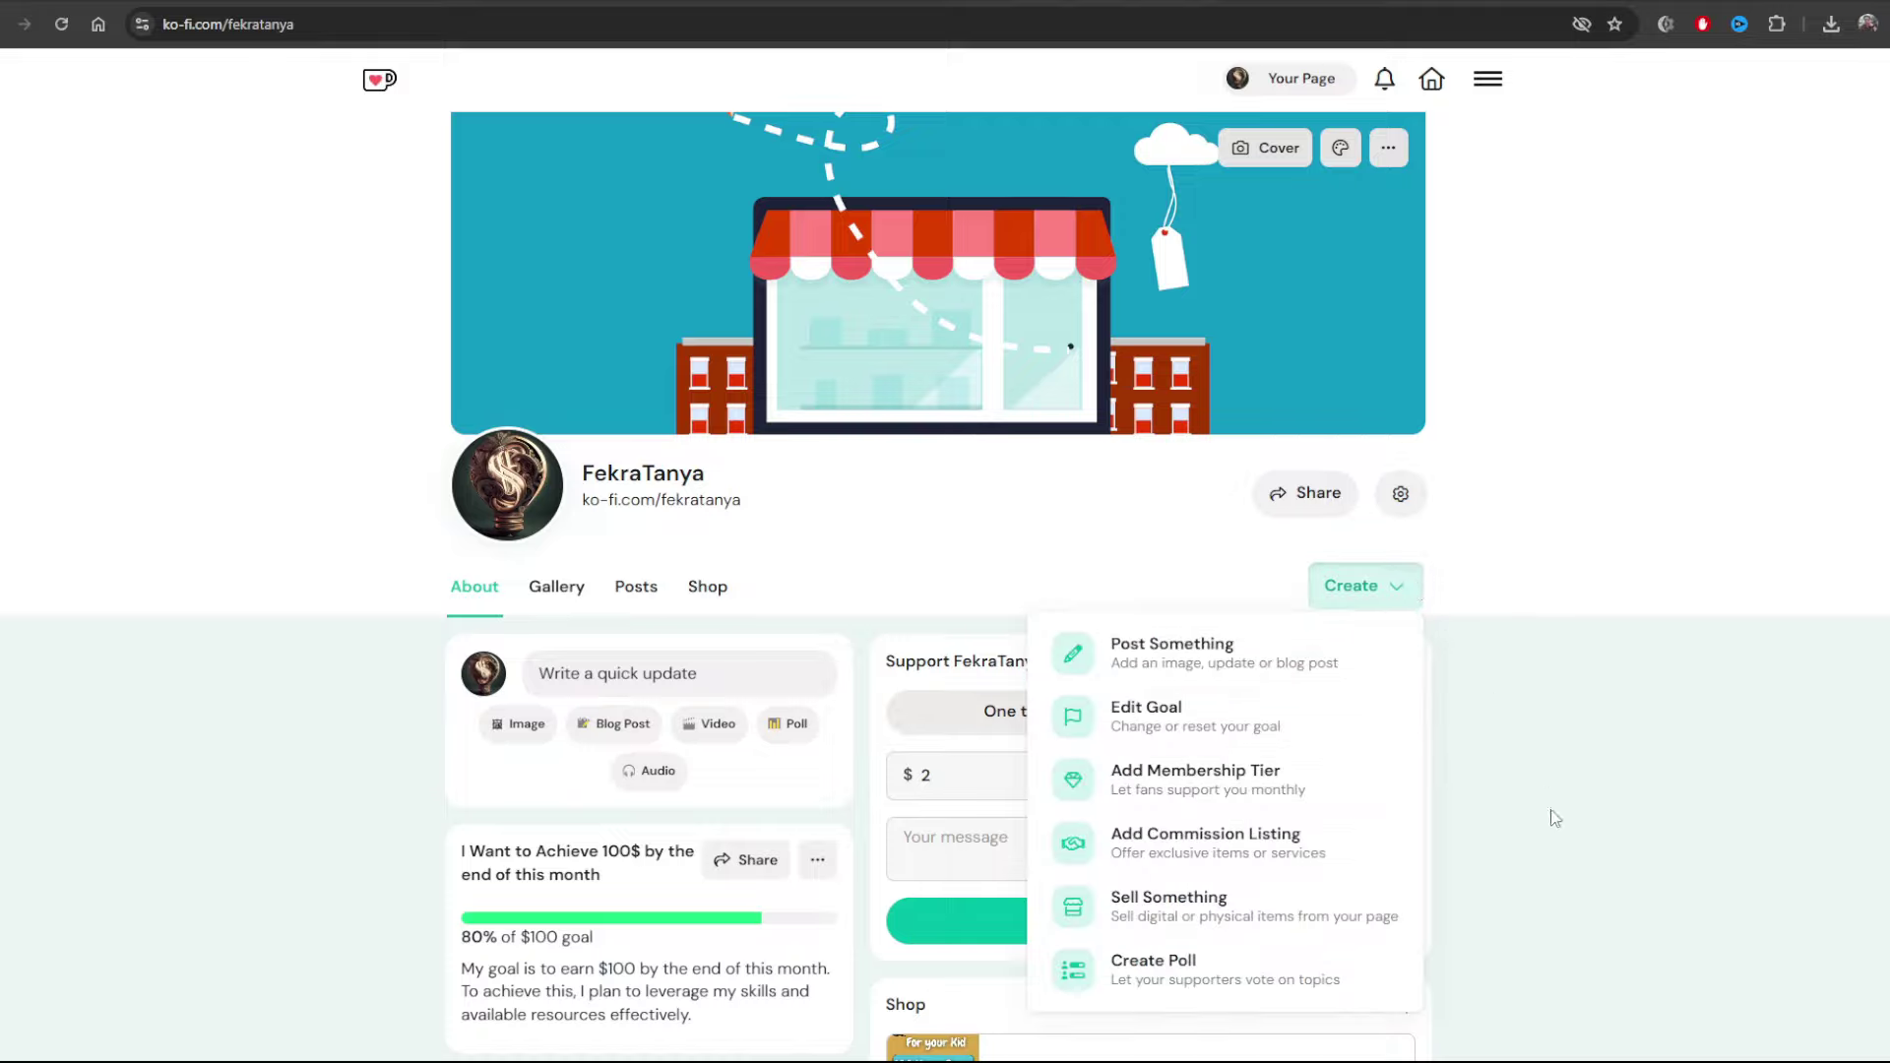
{"action": "left_click", "coordinate": [1308, 915]}
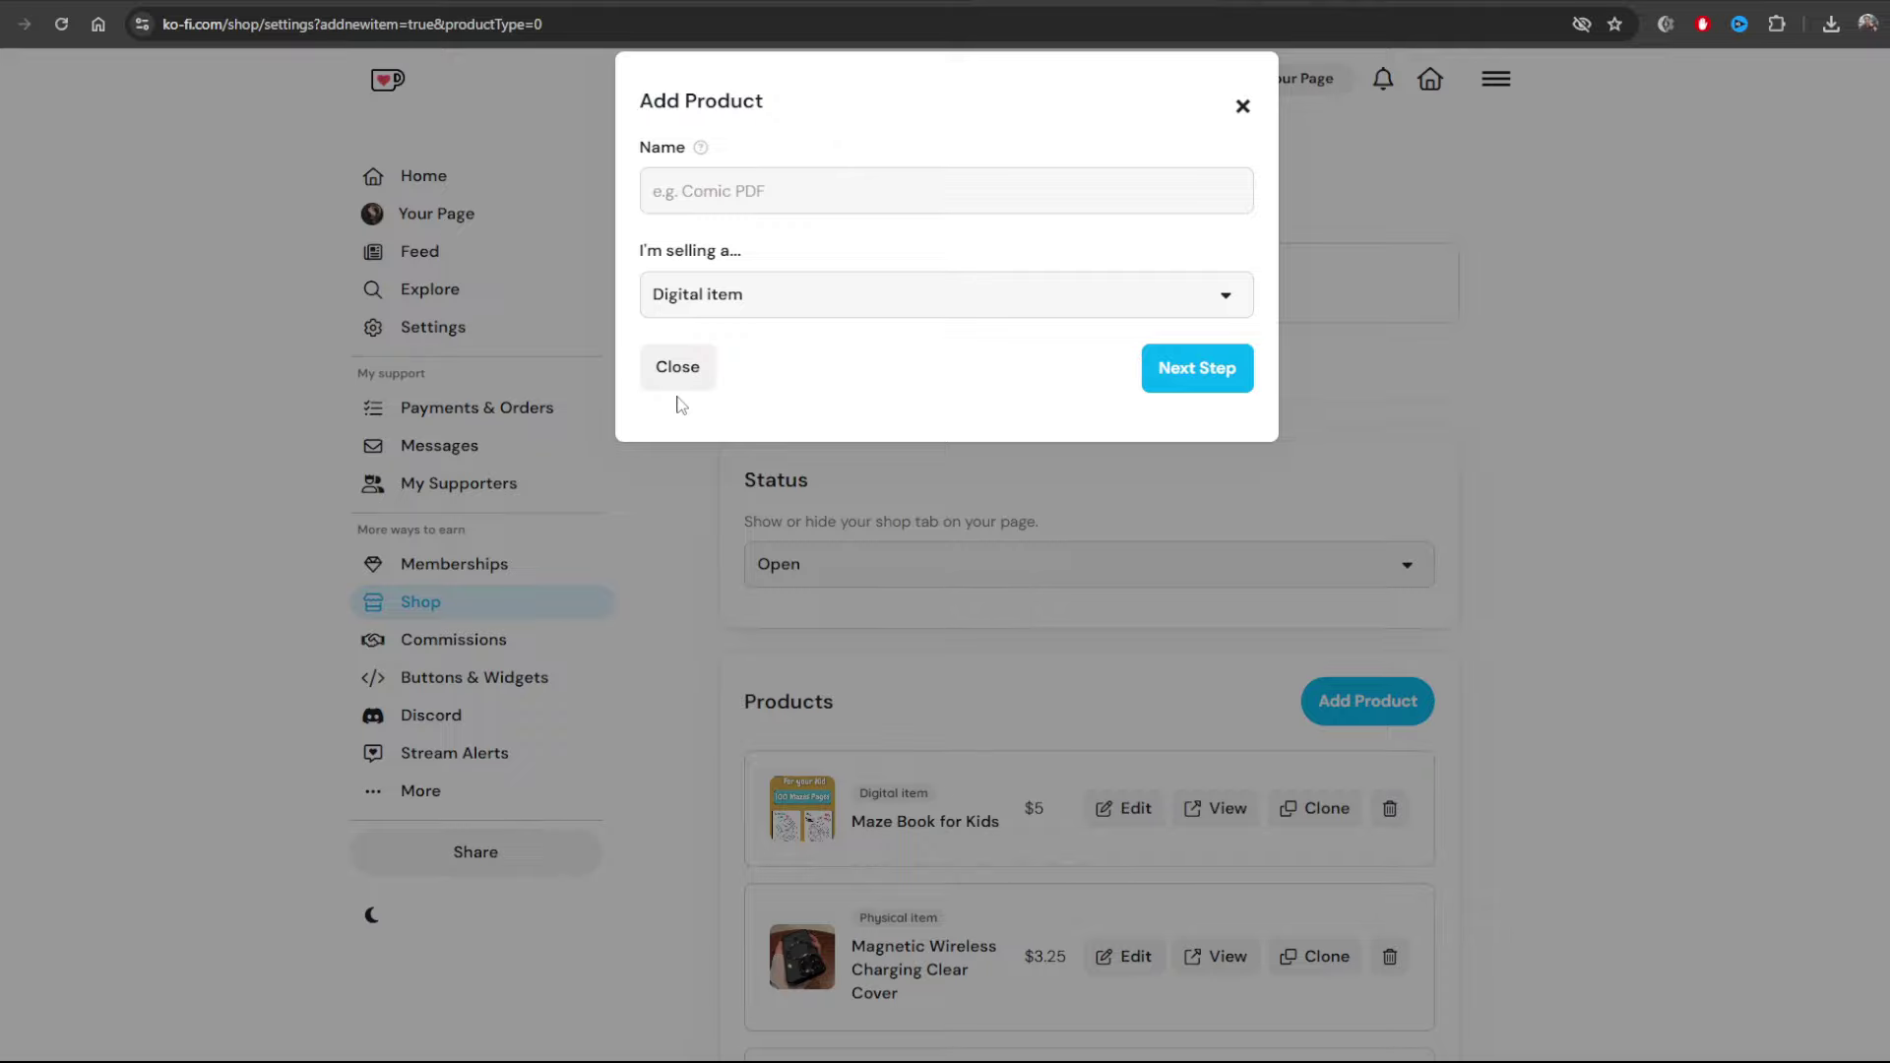
Copy the folder name TheUnstoppableGoogleMarketer from File Explorer into the new product's name
{"action": "left_click", "coordinate": [800, 187]}
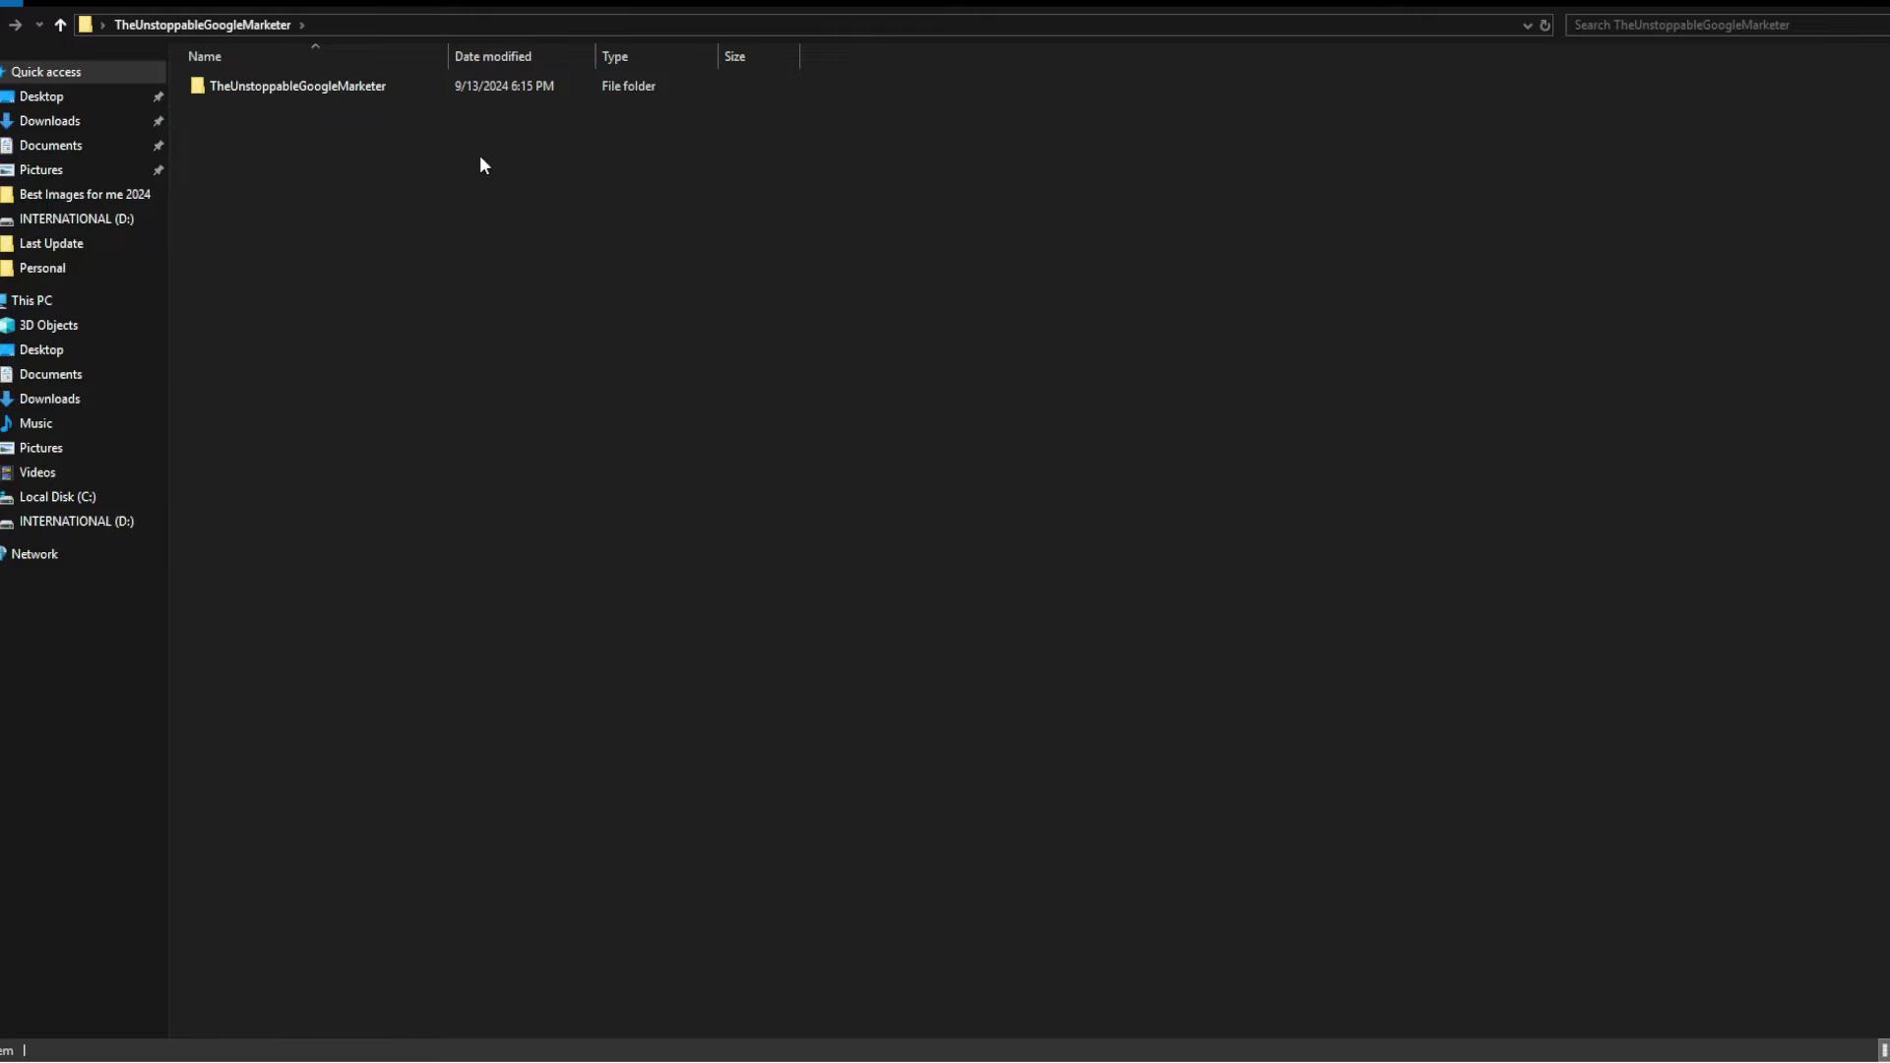
{"action": "left_click", "coordinate": [384, 89]}
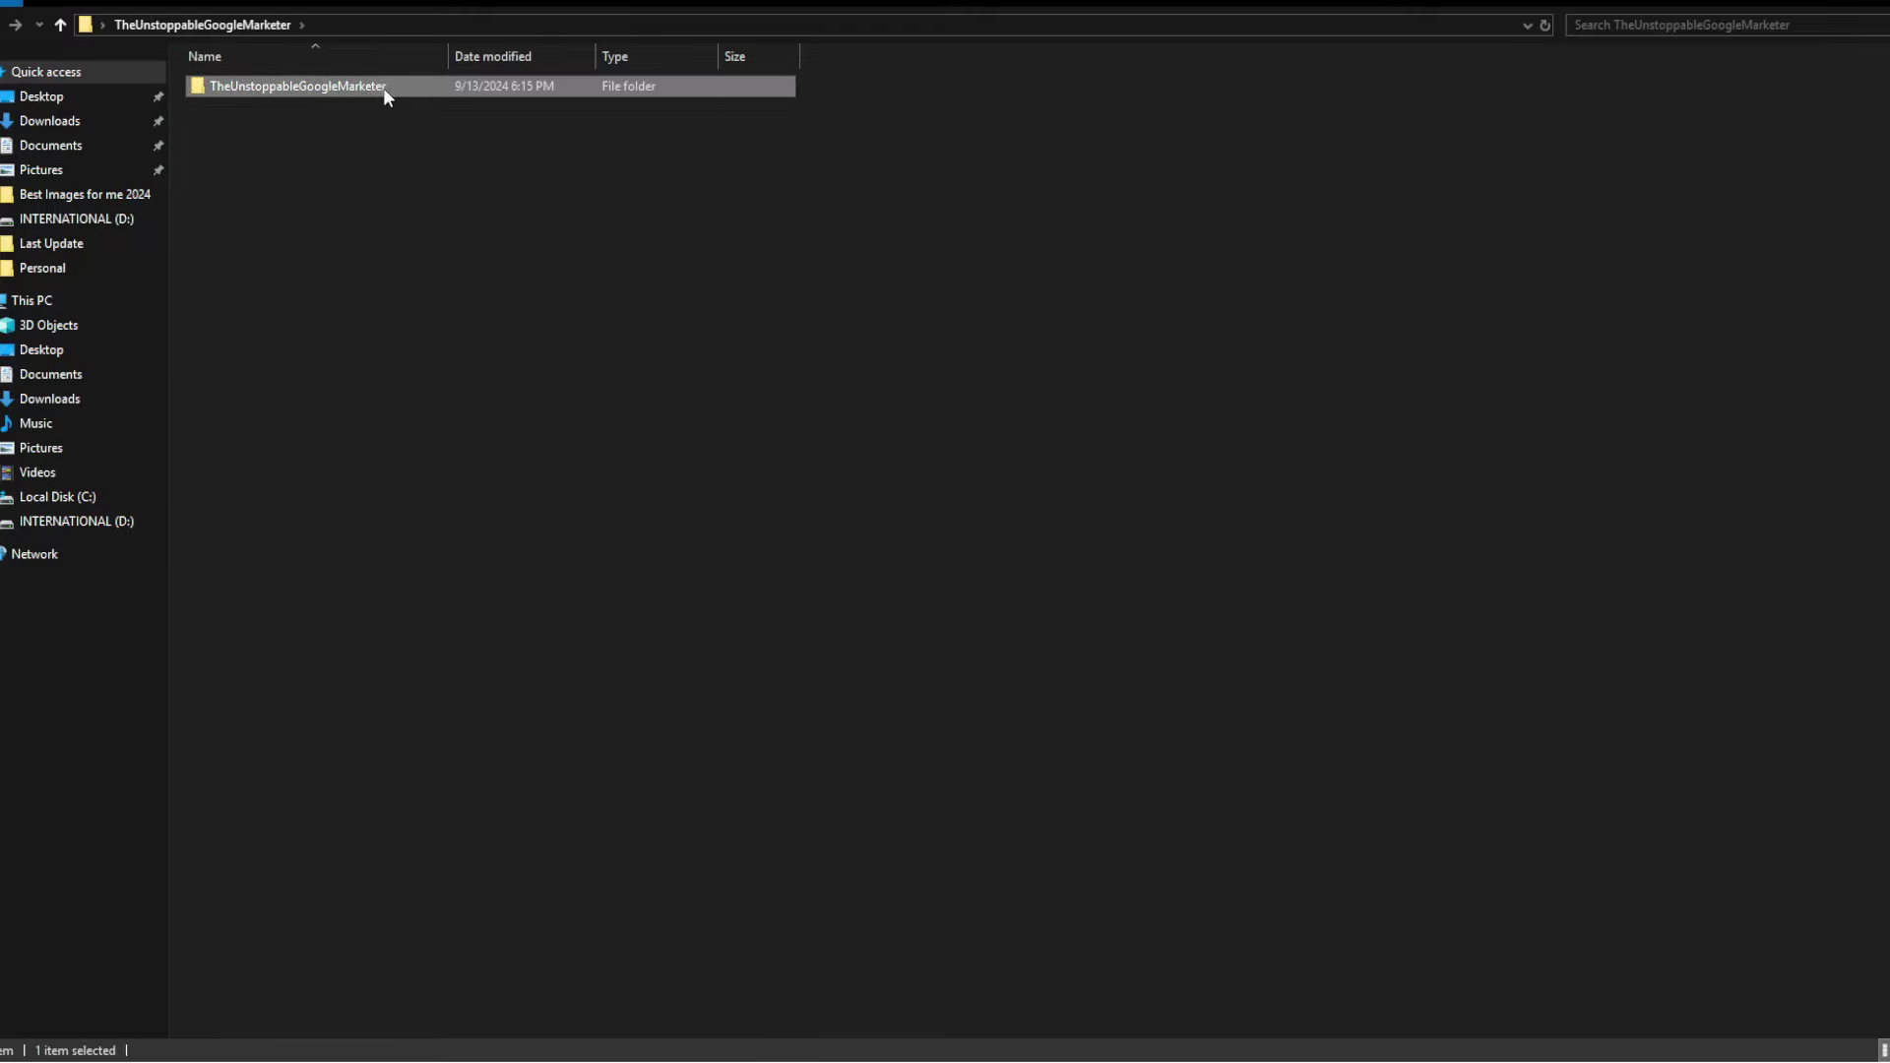
{"action": "left_click", "coordinate": [357, 87]}
{"action": "key", "text": "ctrl+c"}
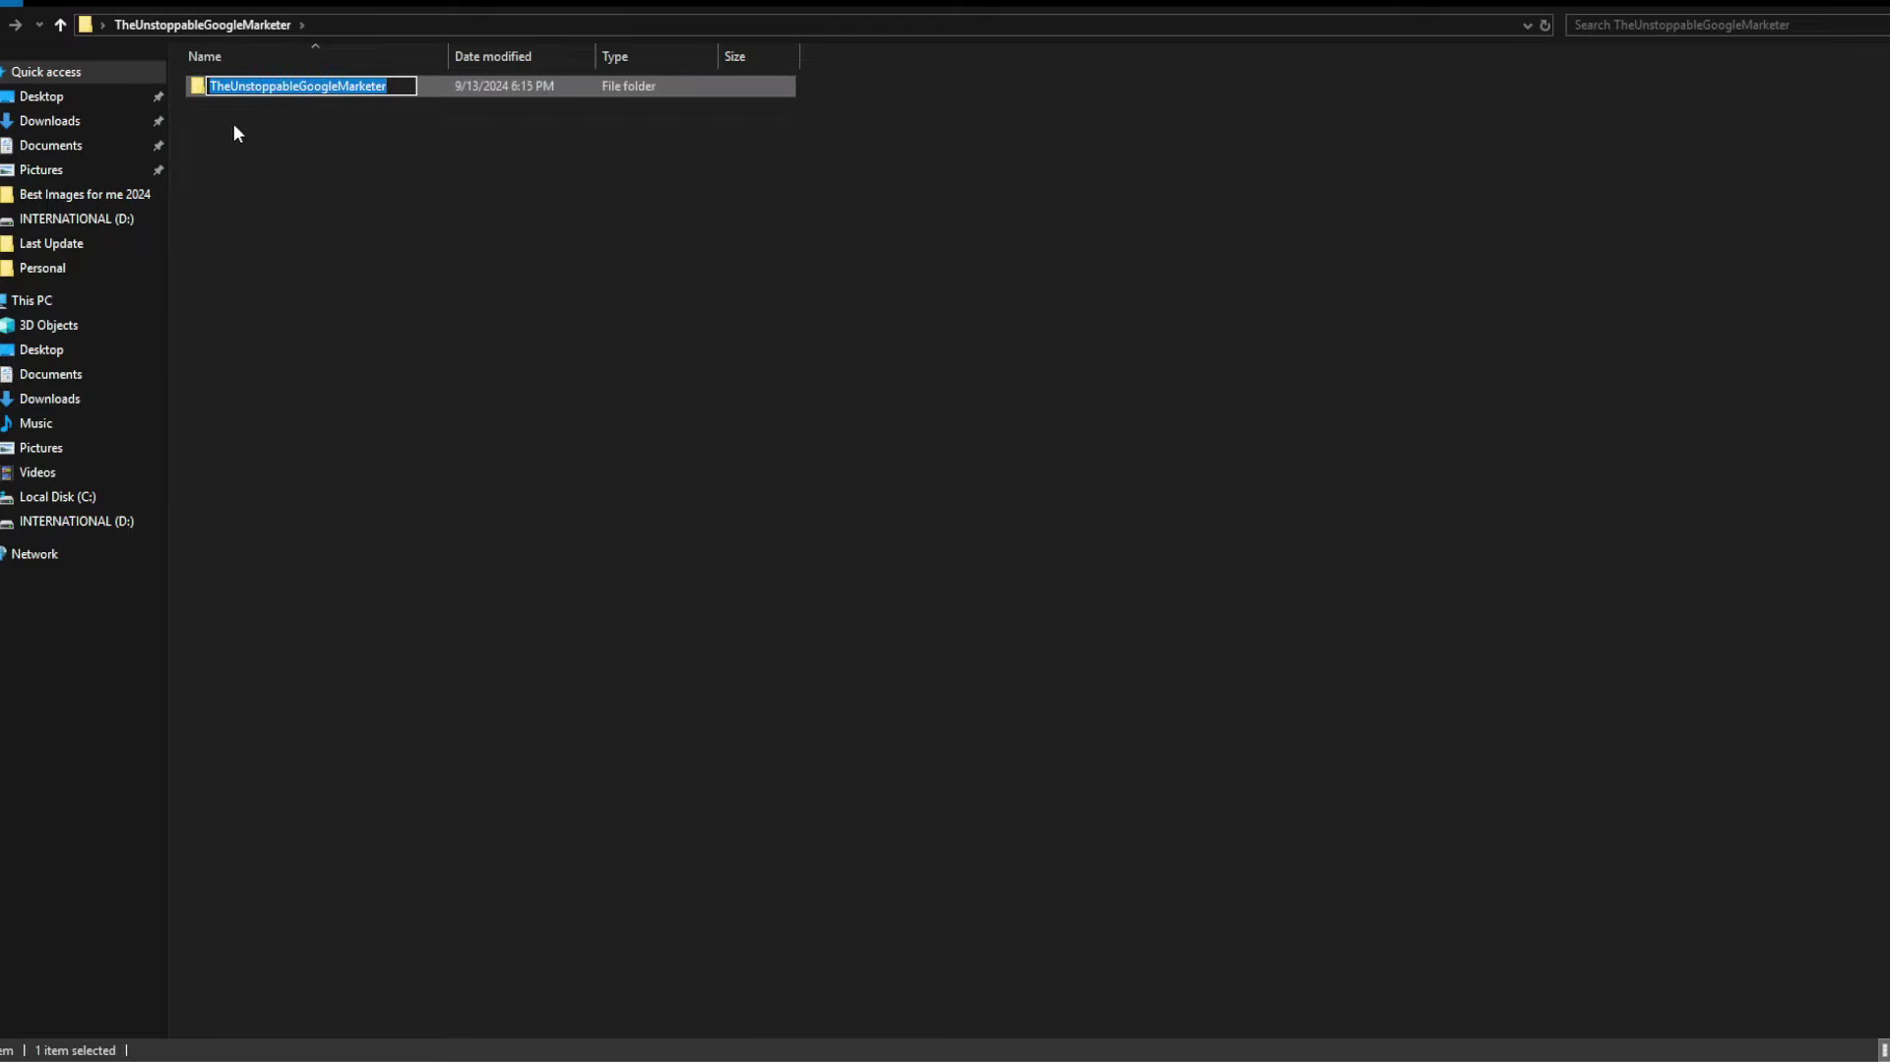
{"action": "left_click", "coordinate": [237, 132]}
{"action": "key", "text": "alt+Tab"}
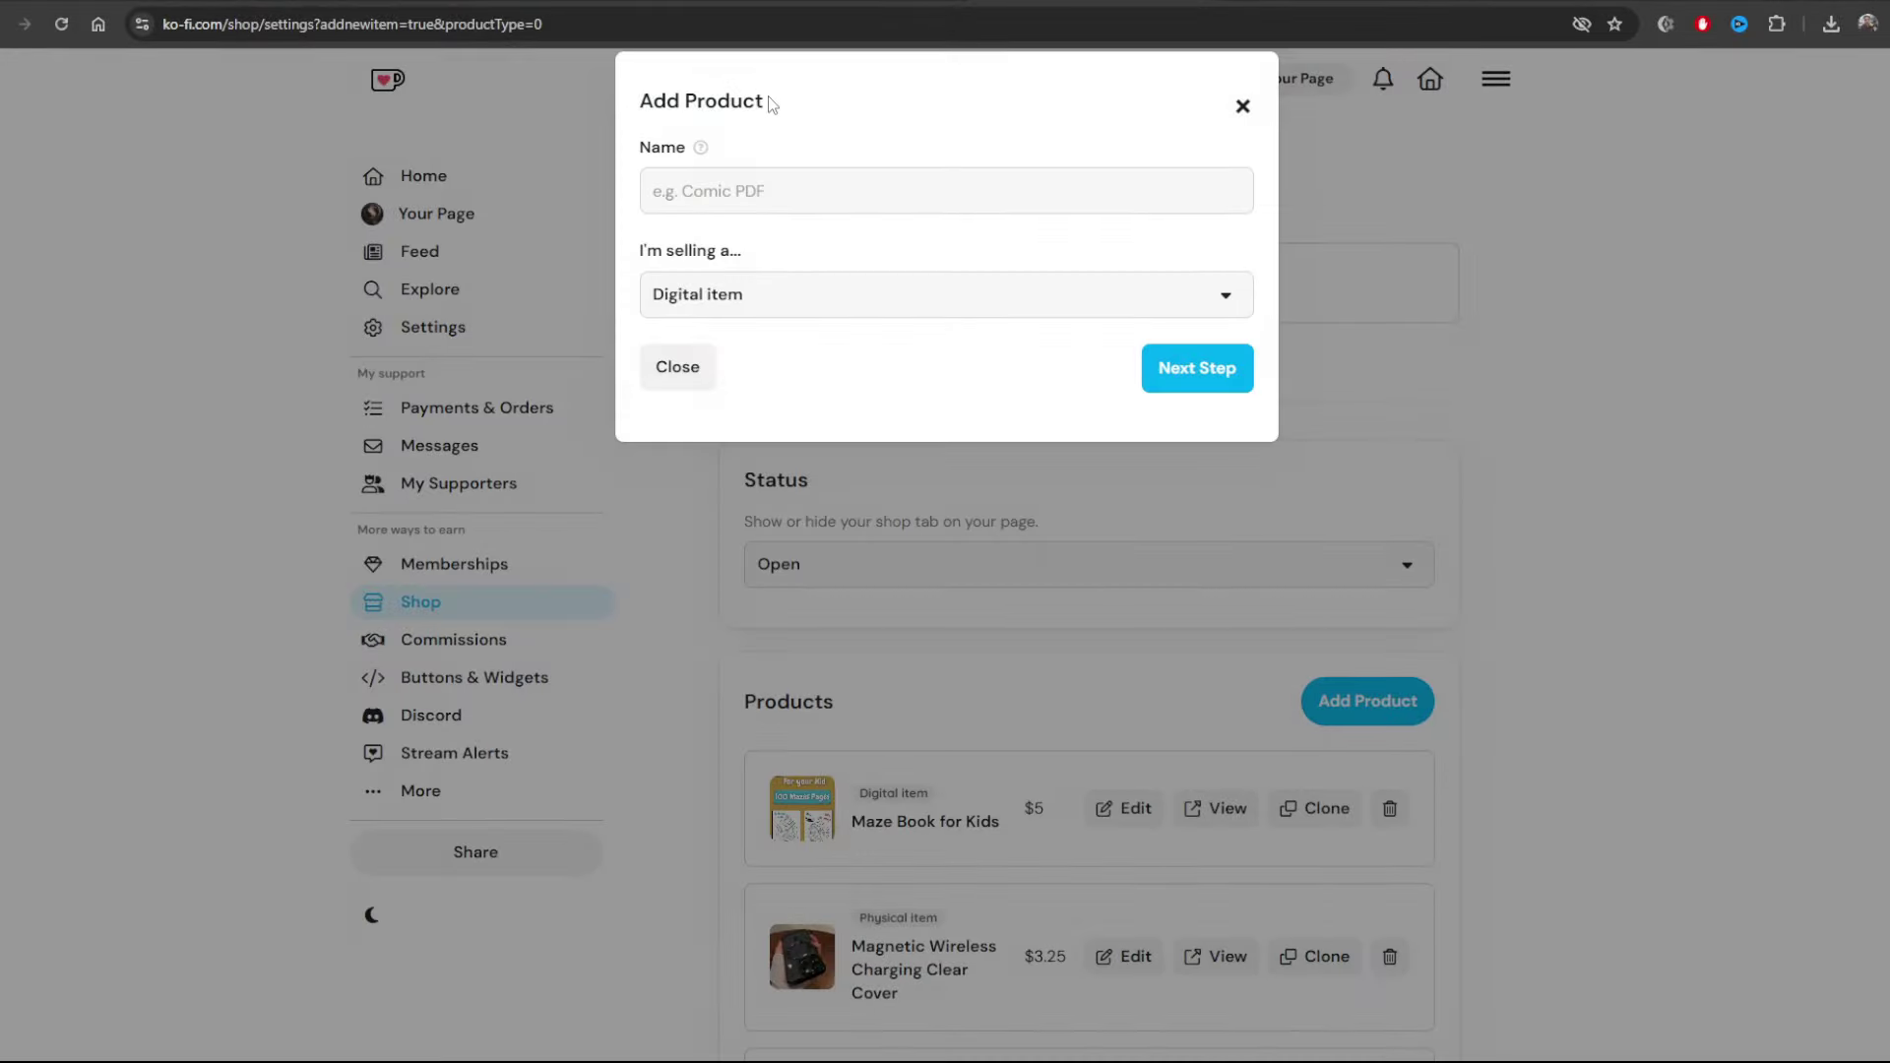
{"action": "left_click", "coordinate": [764, 202]}
{"action": "key", "text": "ctrl+v"}
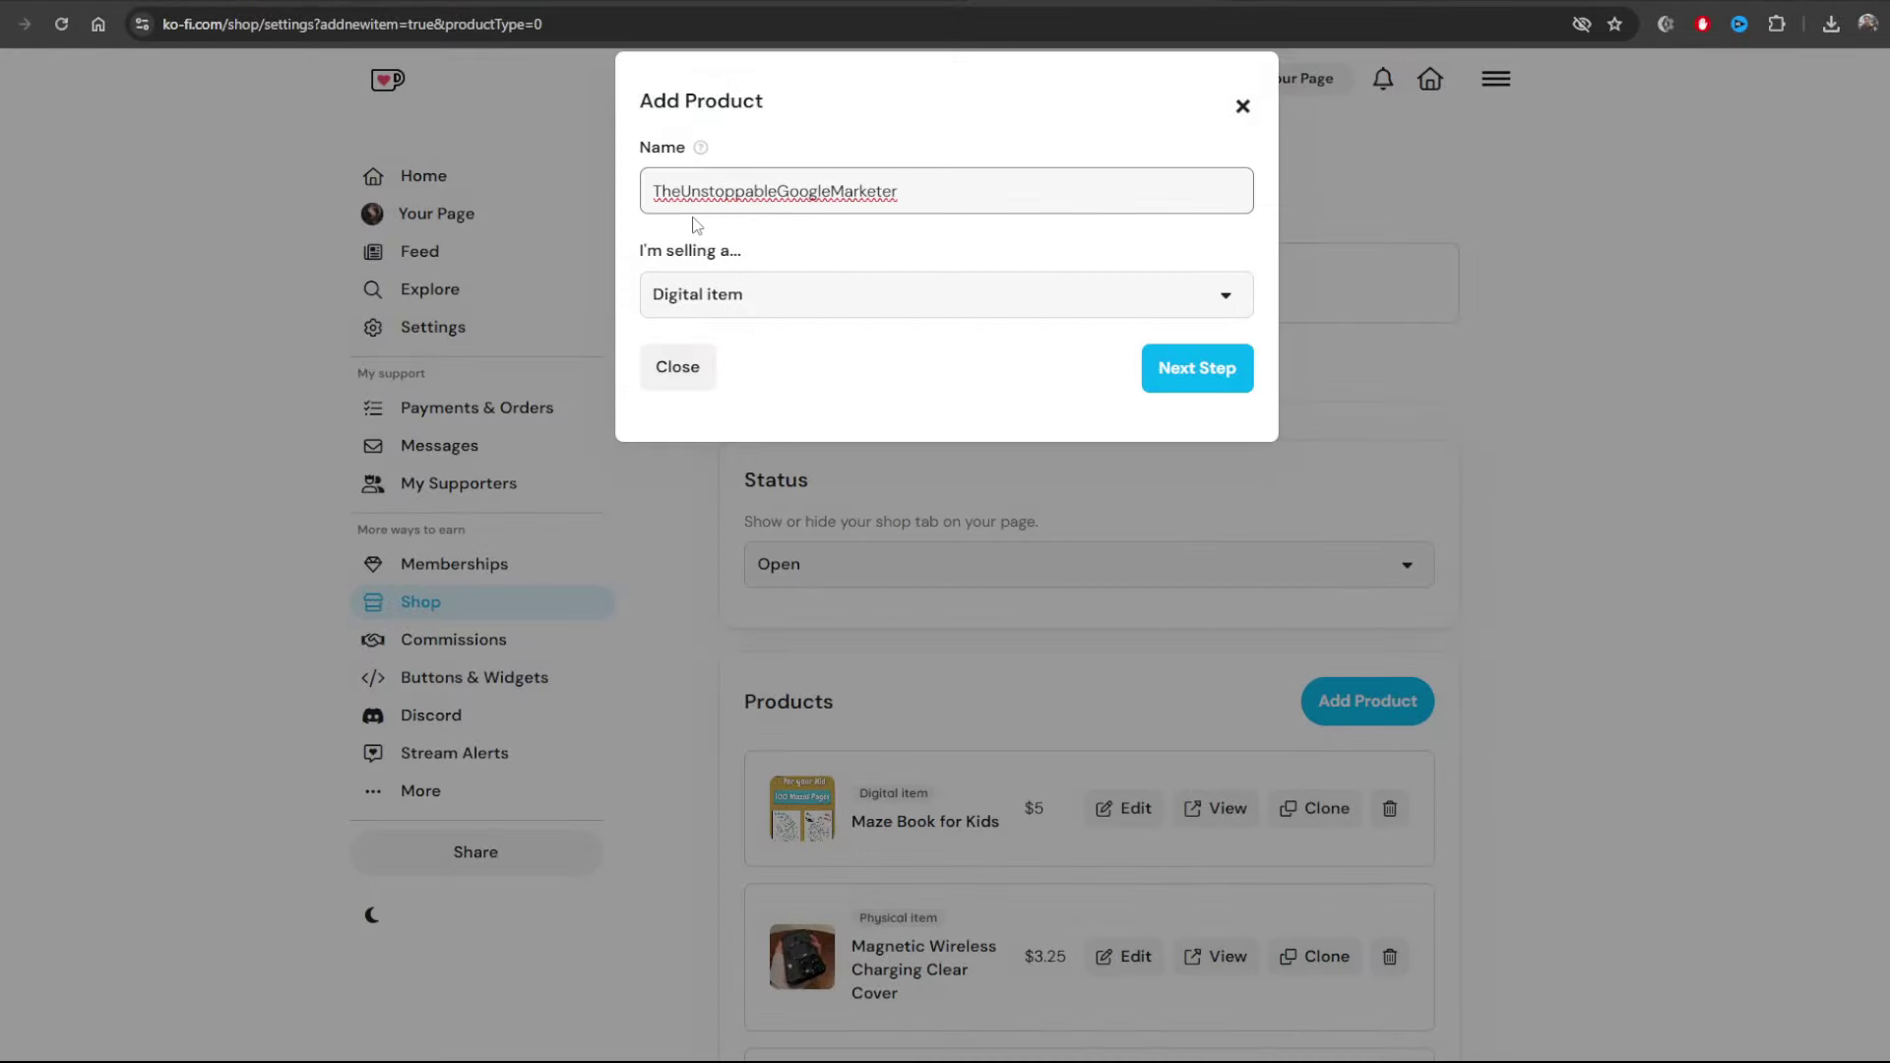
Space the product name as "The Unstoppable Google Marketer" and proceed to the full form with the type Digital item
{"action": "left_click", "coordinate": [685, 188]}
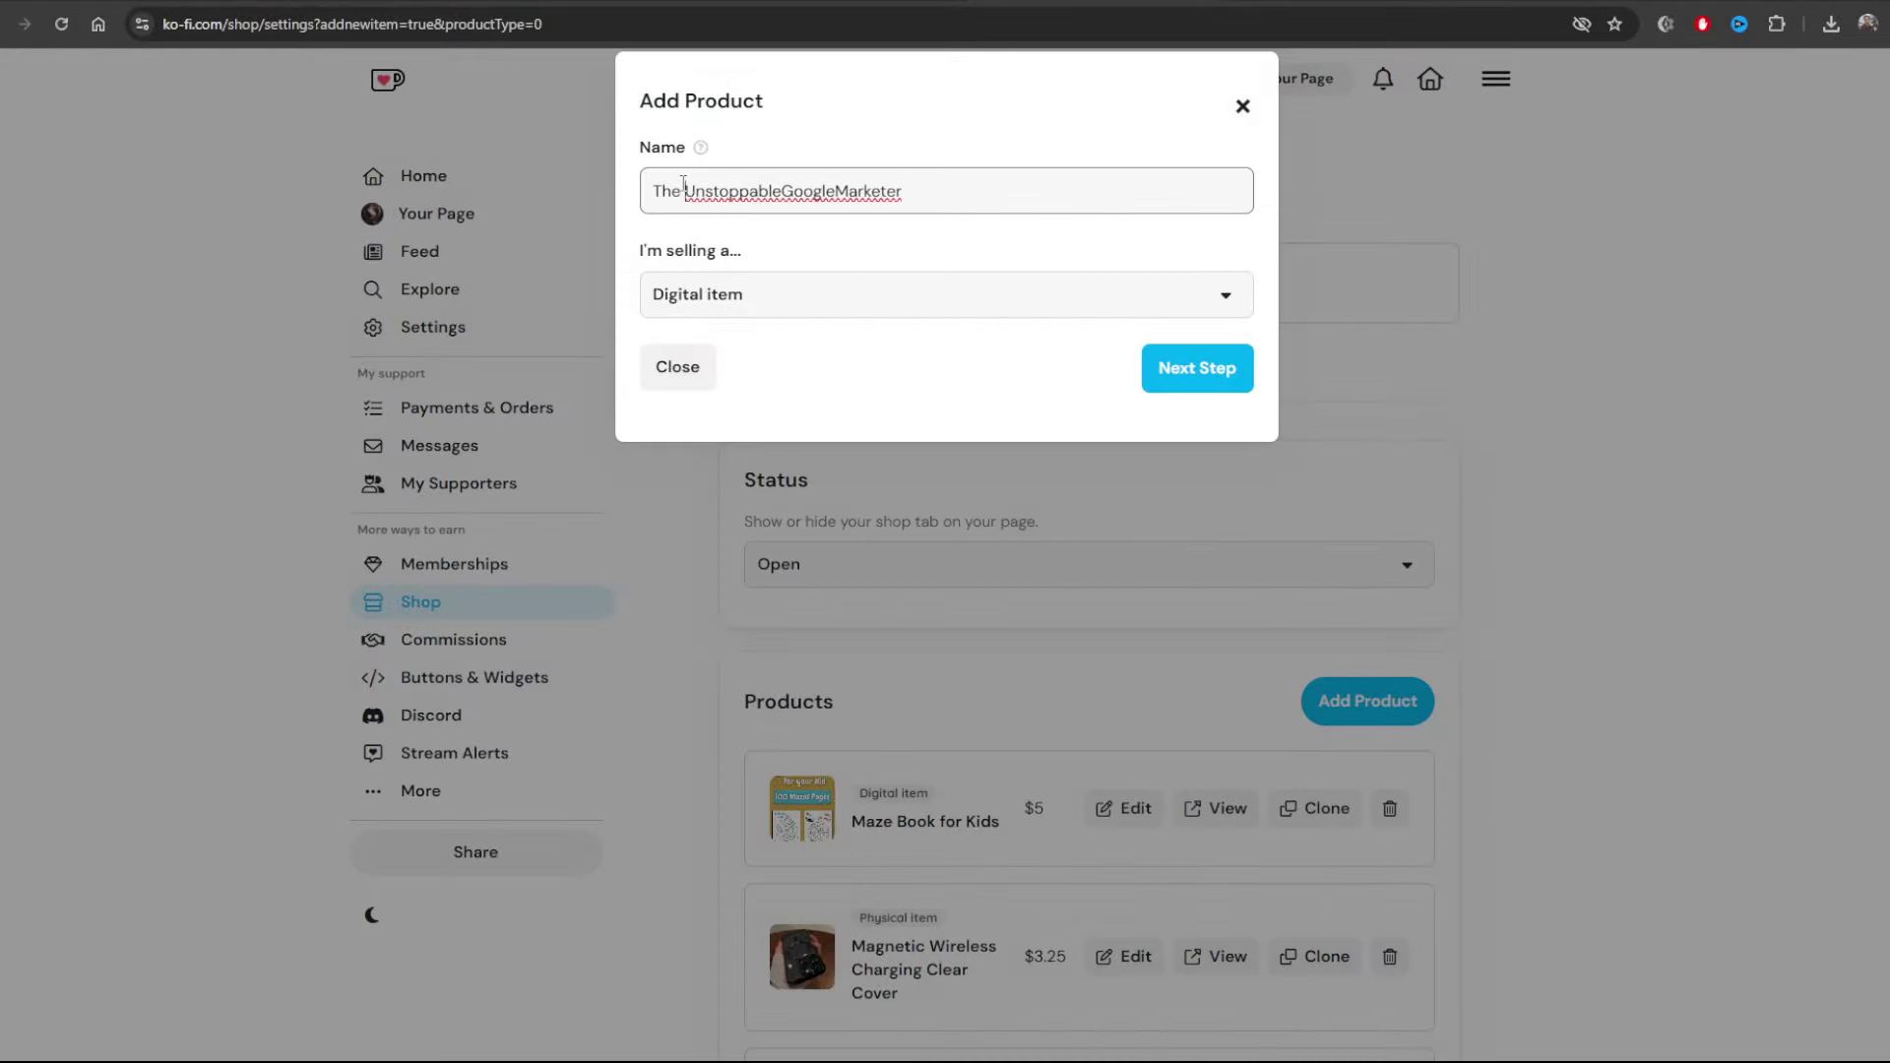
{"action": "left_click", "coordinate": [780, 192]}
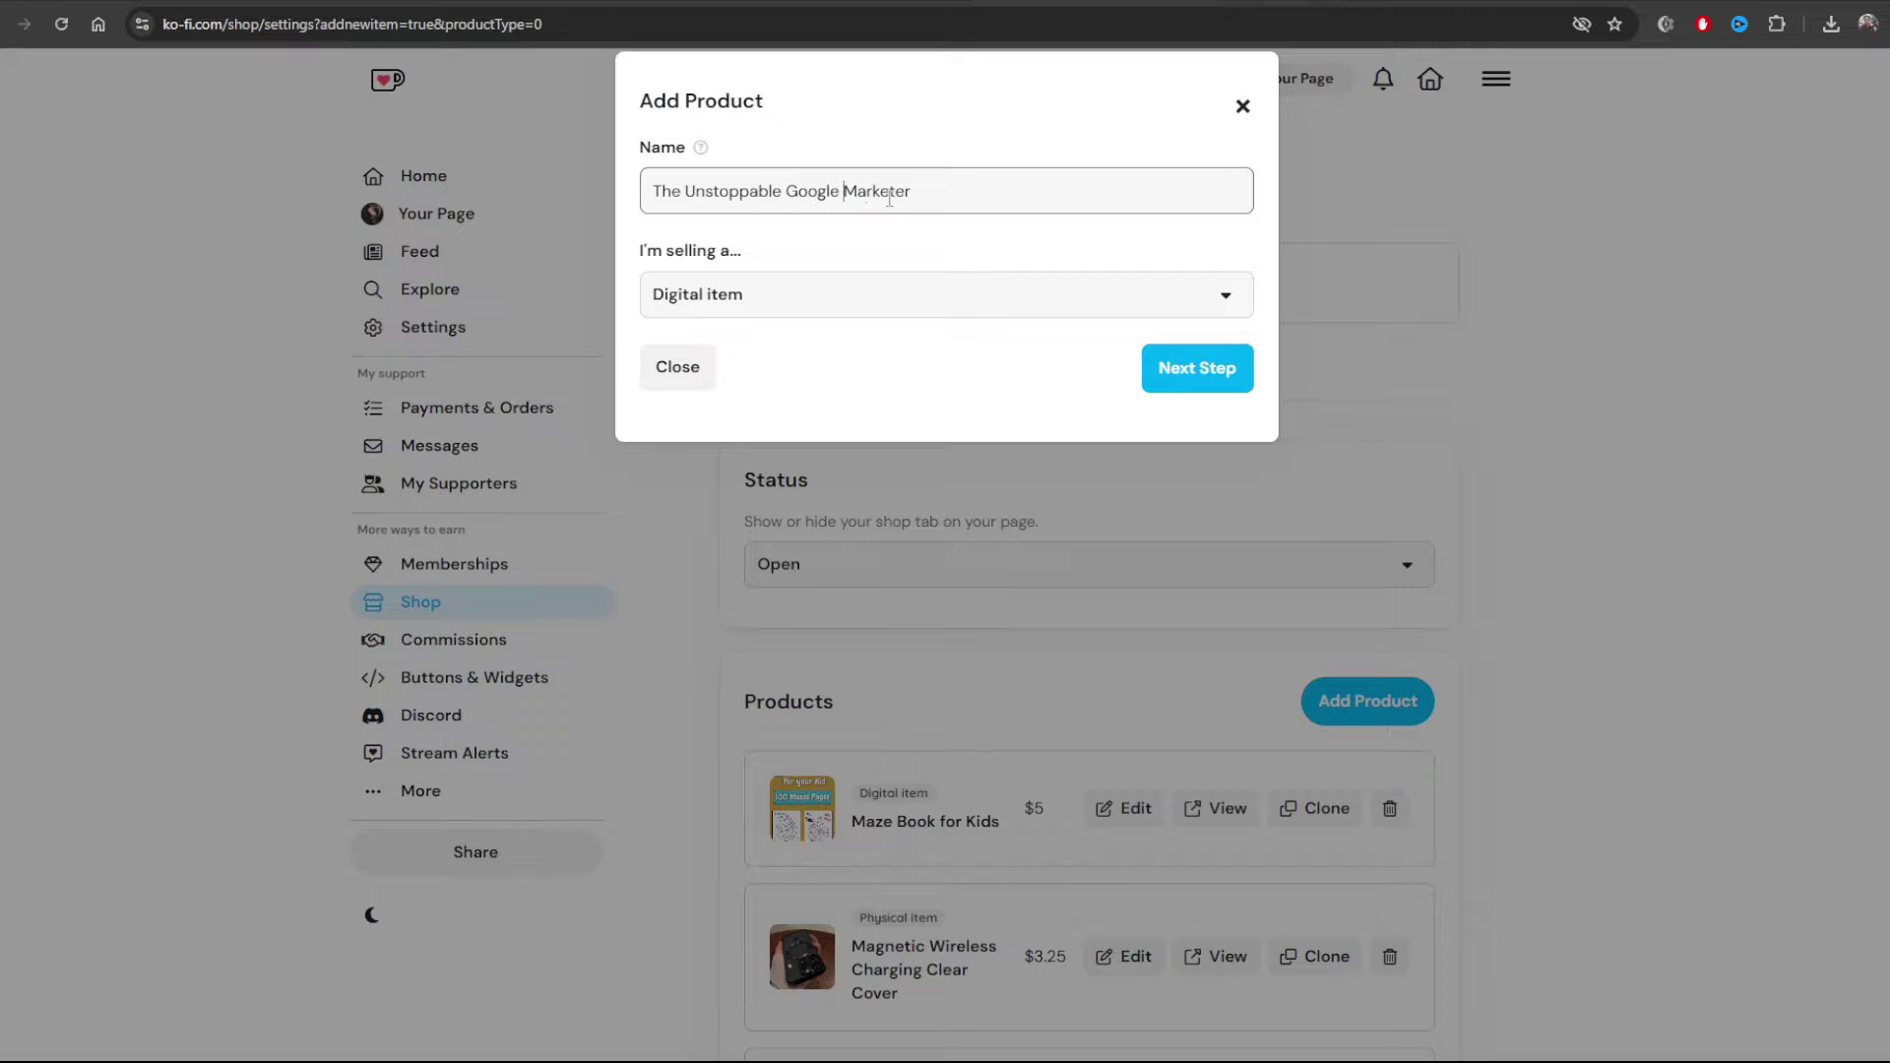
{"action": "left_click", "coordinate": [805, 285]}
{"action": "left_click", "coordinate": [804, 286]}
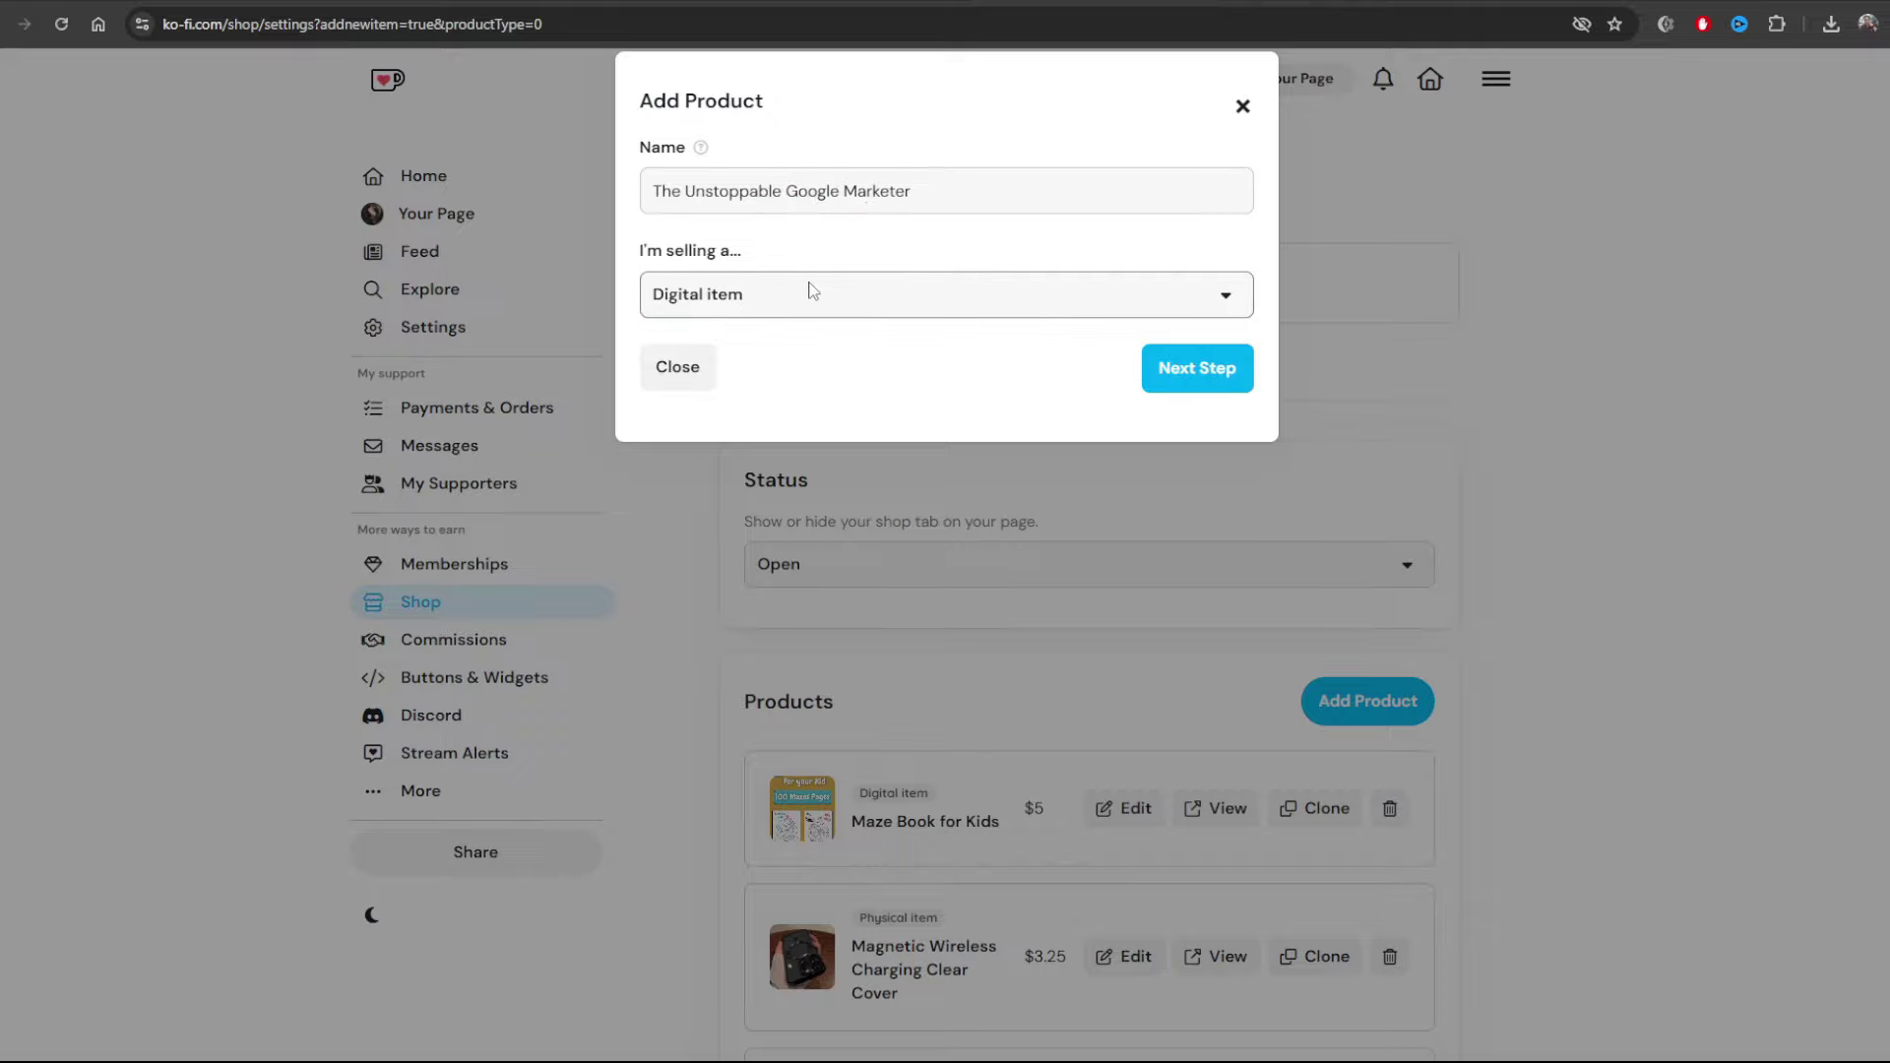
{"action": "left_click", "coordinate": [1178, 372]}
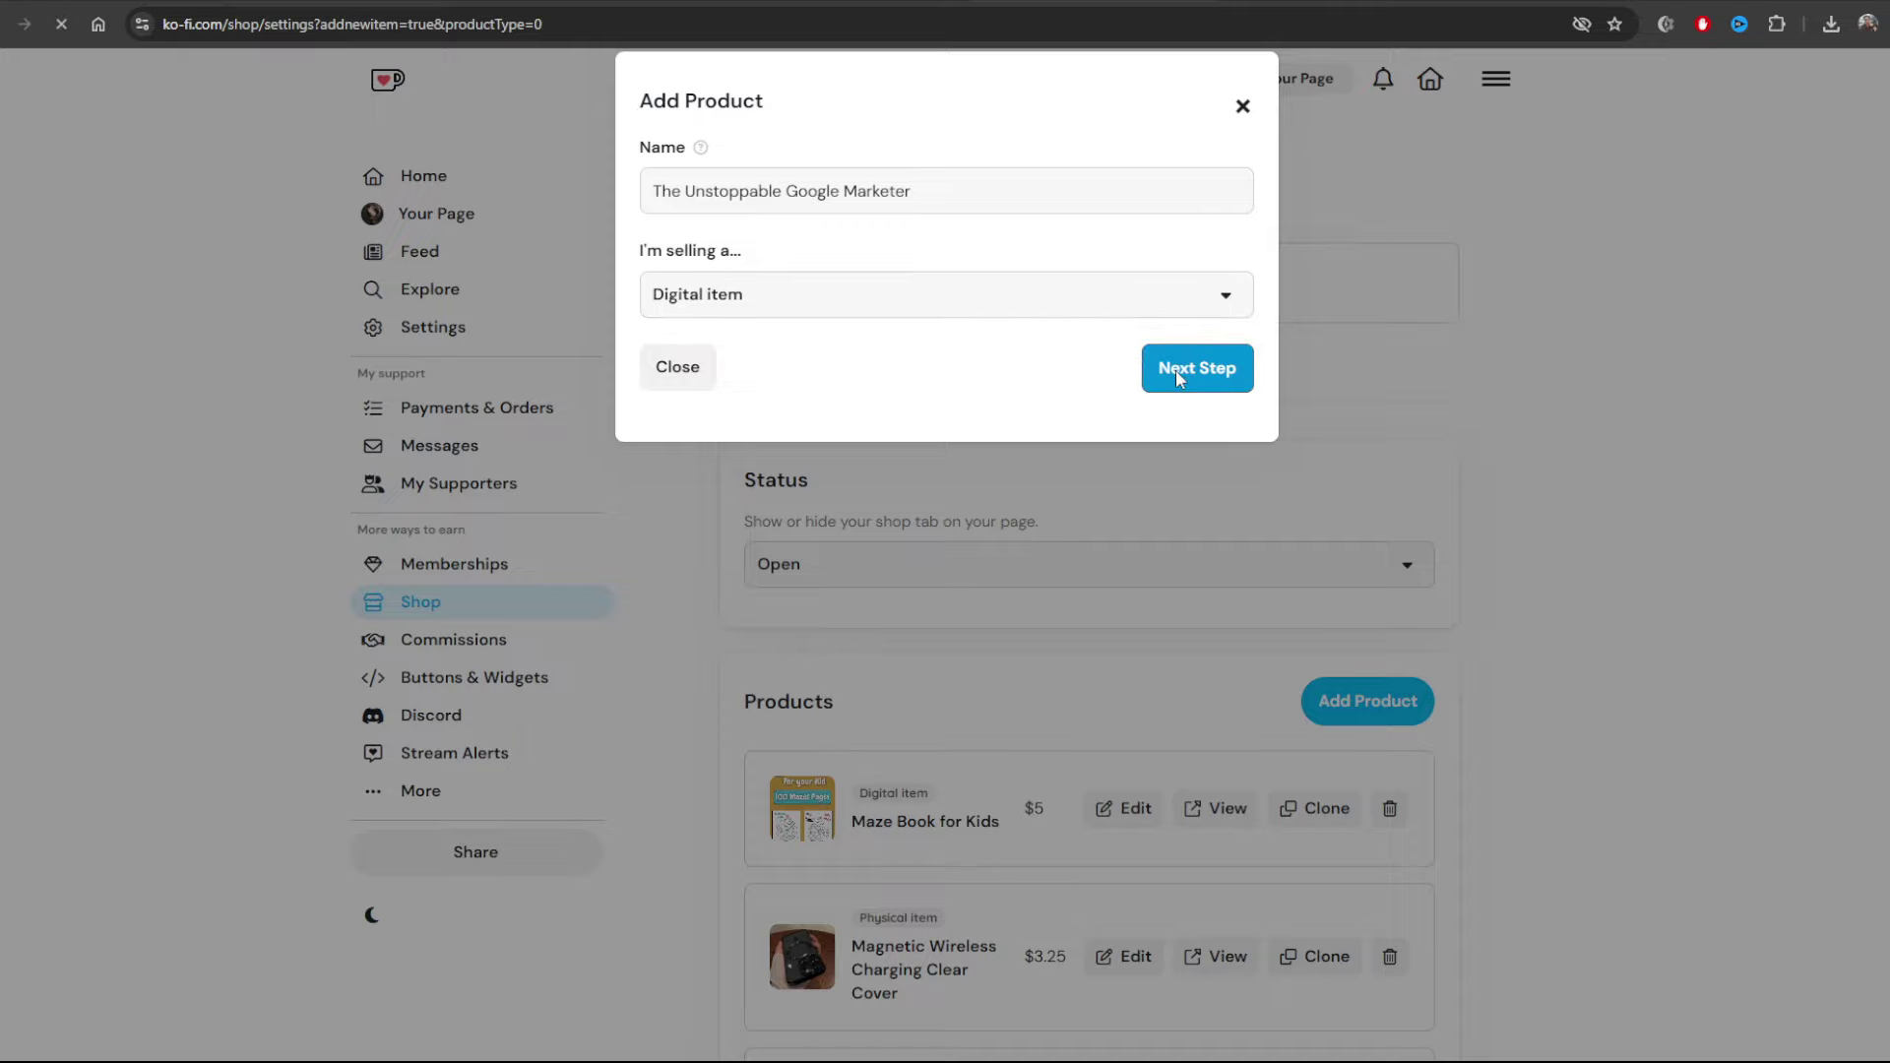
Describe the product as 'The Unstoppable Google Marketer" is a free video course designed to help you master Google marketing strategies and grow your online business.'
{"action": "left_click", "coordinate": [747, 476]}
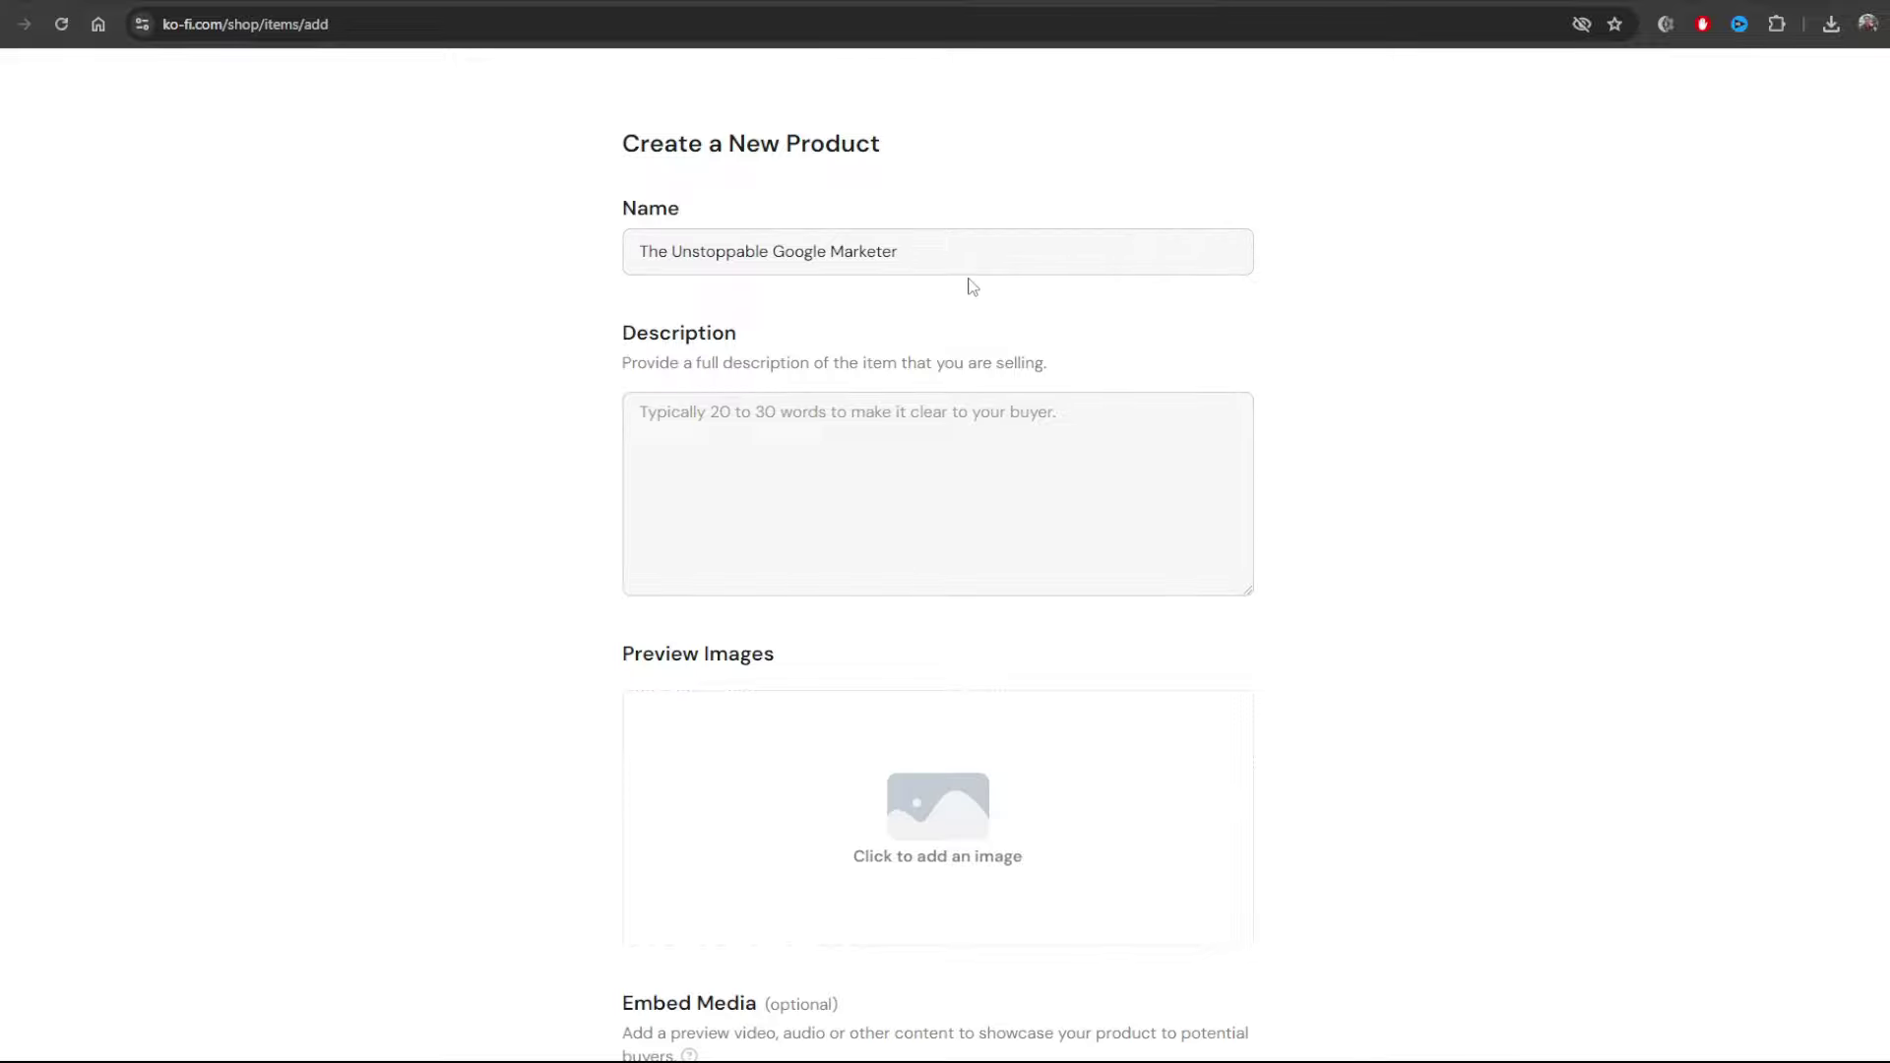
{"action": "left_click_drag", "start_coordinate": [911, 252], "coordinate": [638, 251]}
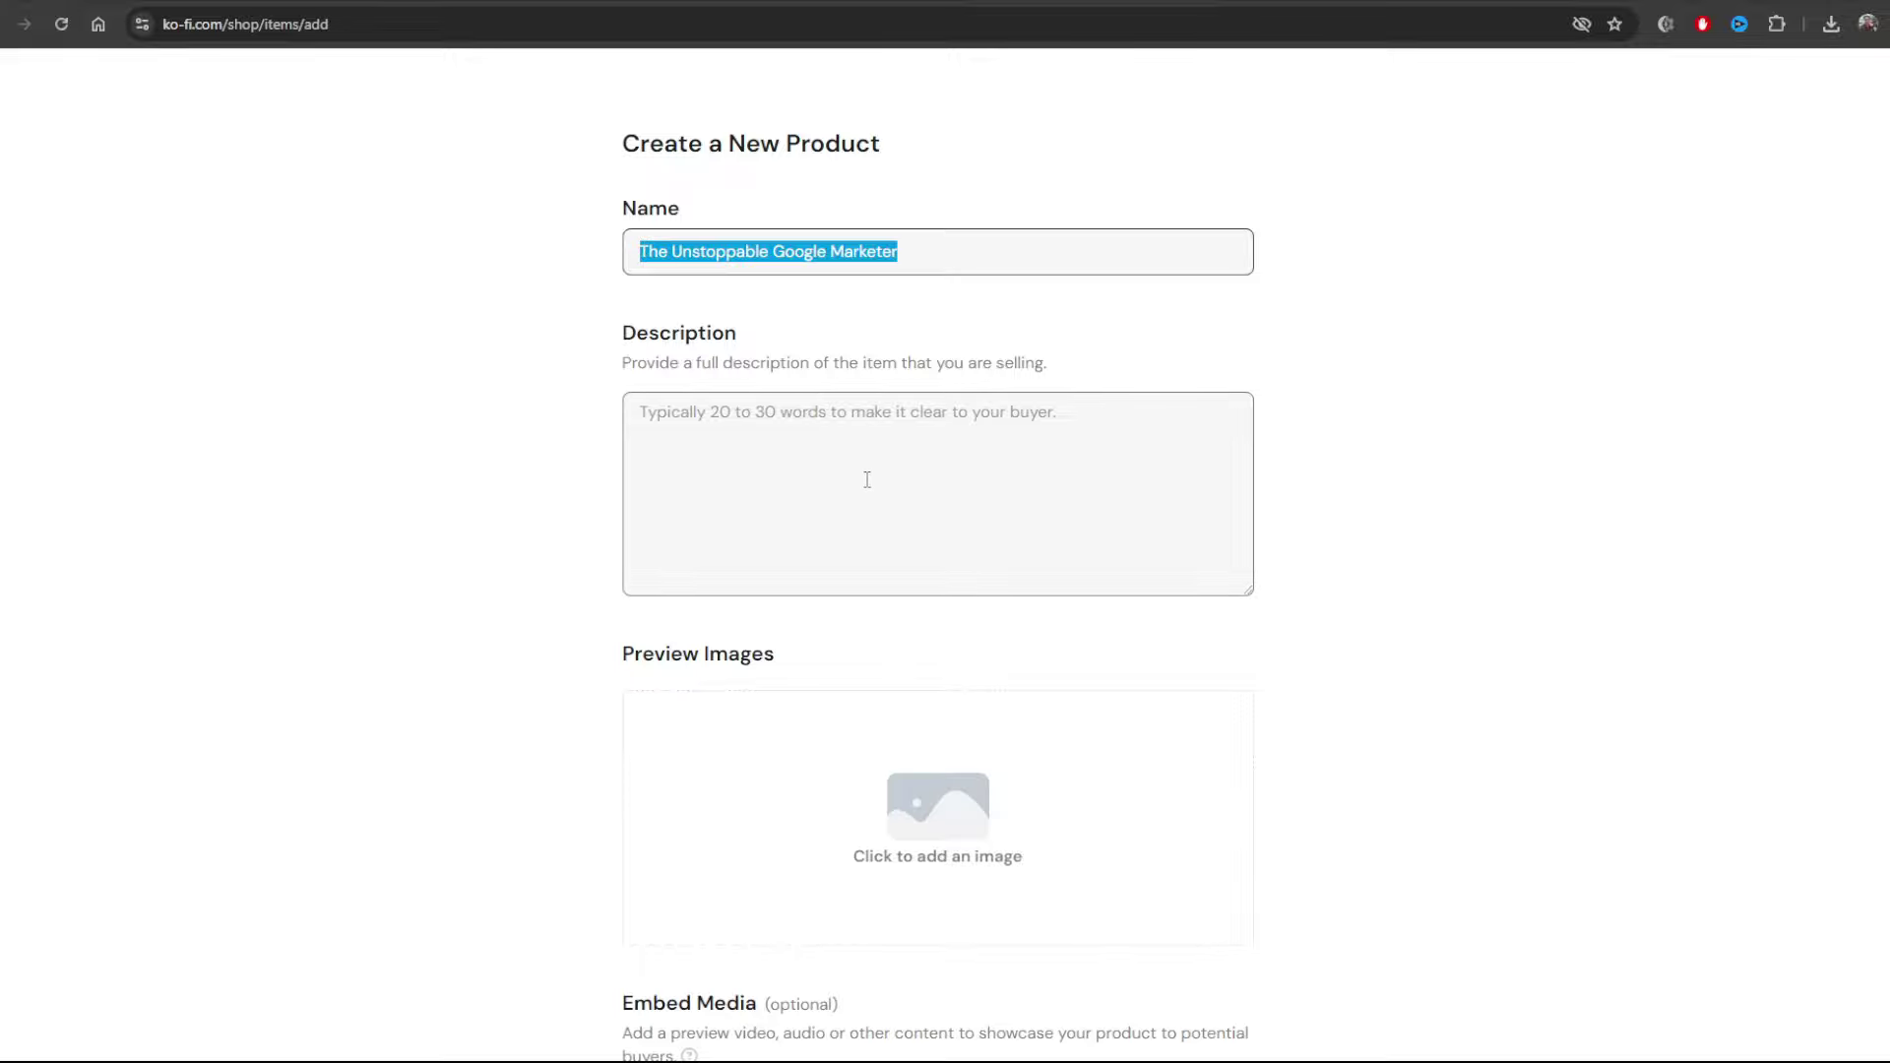
{"action": "key", "text": "ctrl+x"}
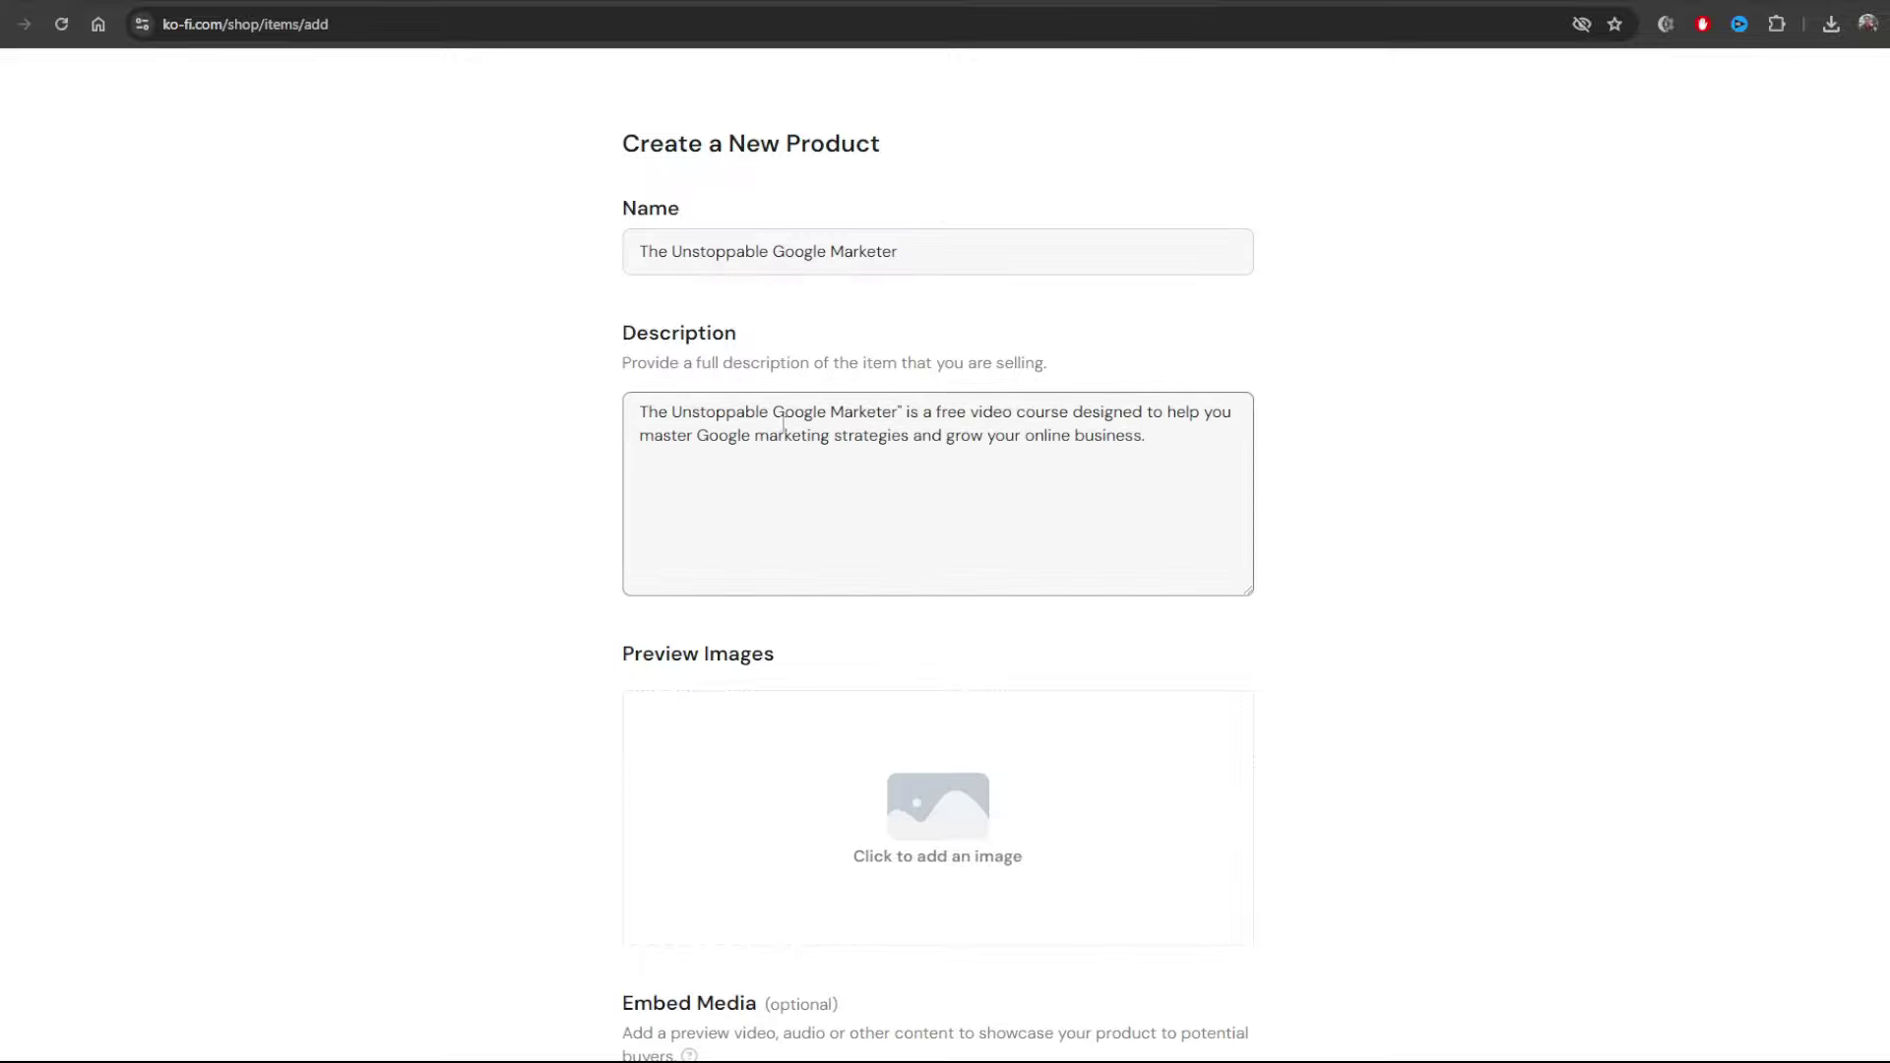
{"action": "left_click_drag", "start_coordinate": [923, 413], "coordinate": [1077, 417]}
{"action": "left_click", "coordinate": [1329, 526]}
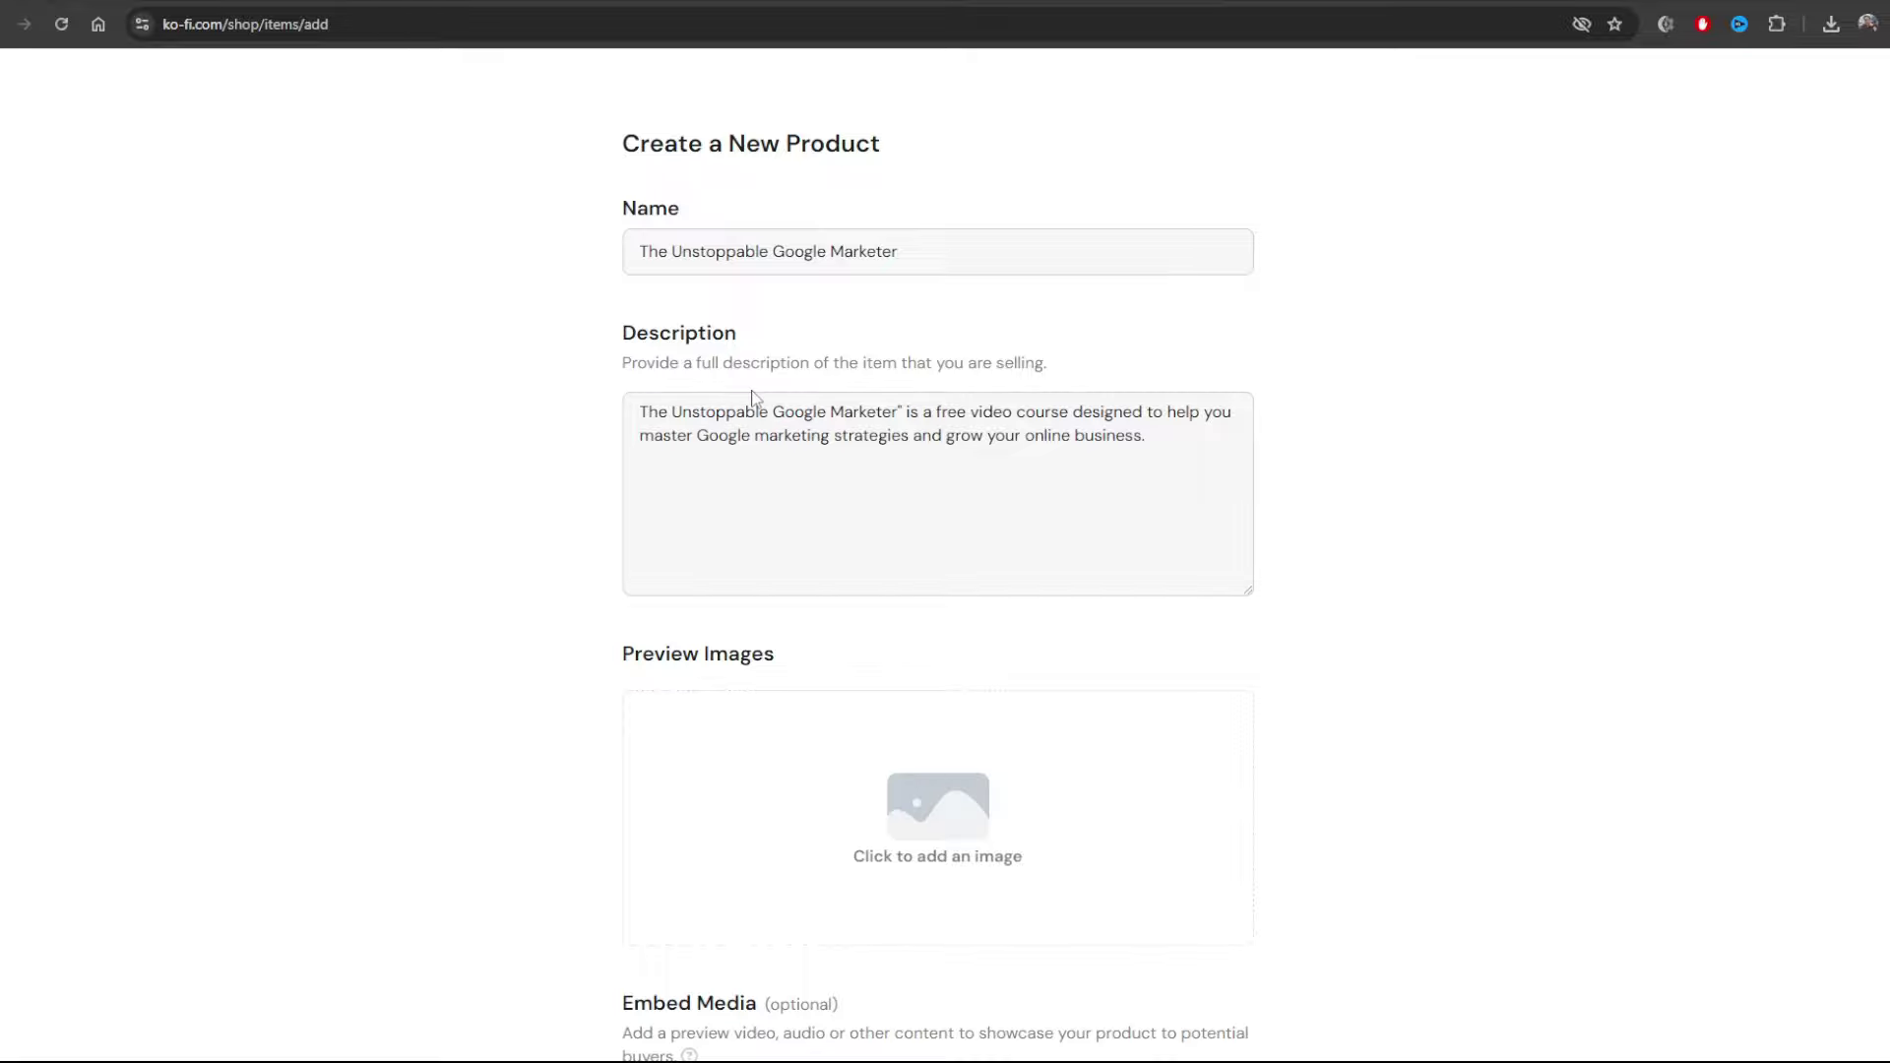
Add the green Google Marketer cover picture as the product's preview image
{"action": "scroll", "coordinate": [751, 393], "scroll_direction": "down", "scroll_amount": 2}
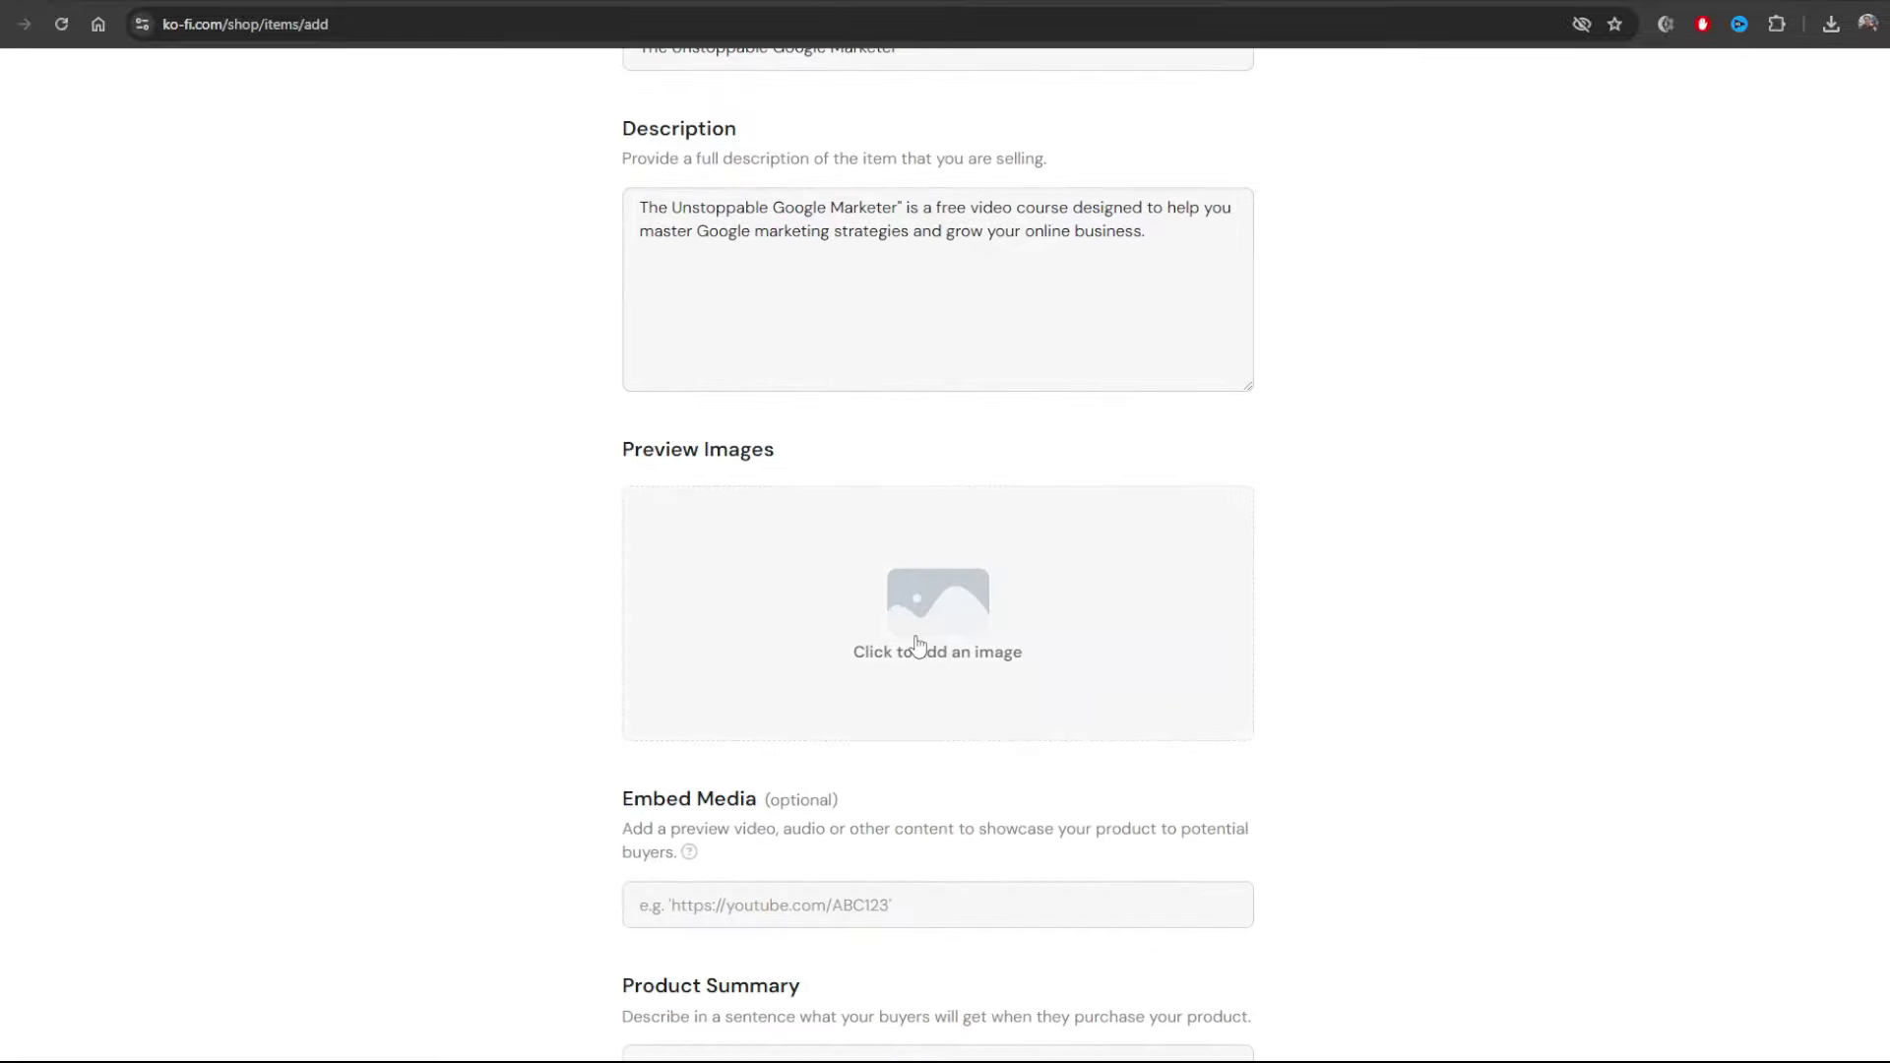
{"action": "left_click", "coordinate": [916, 647]}
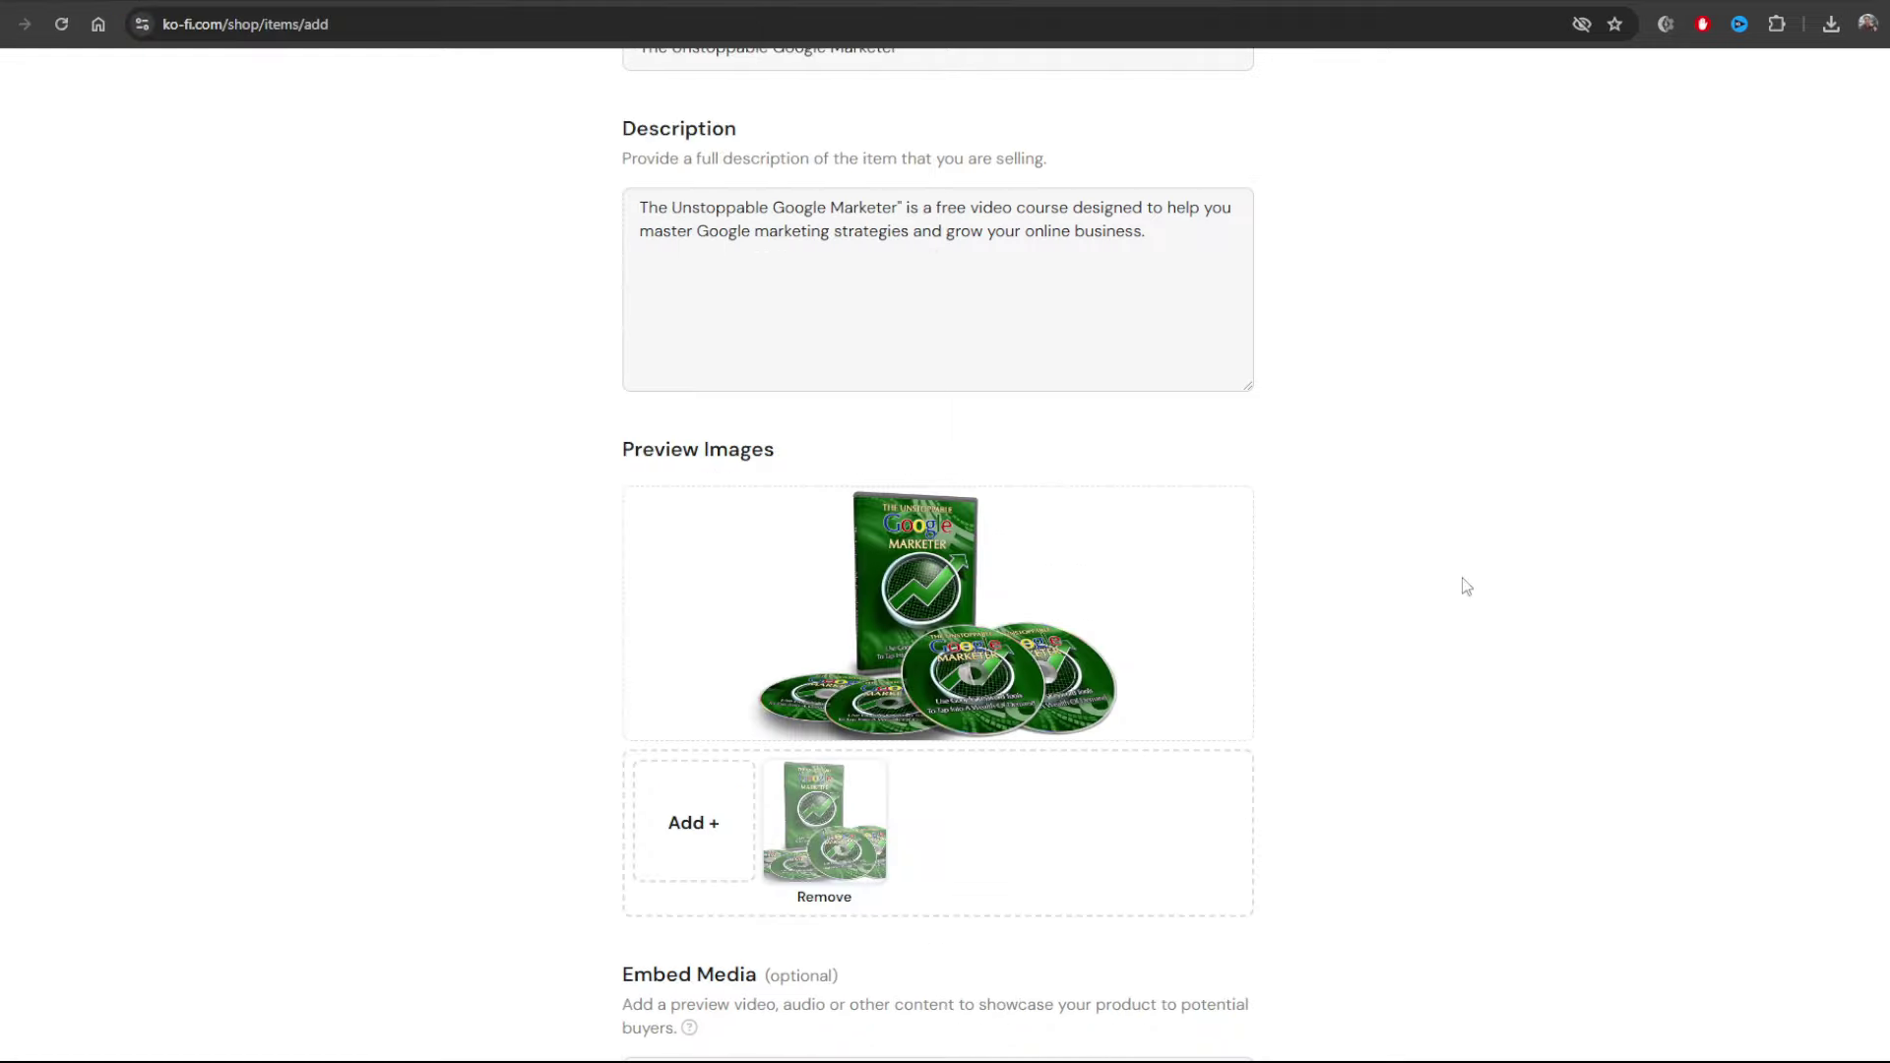
{"action": "scroll", "coordinate": [1462, 581], "scroll_direction": "down", "scroll_amount": 3}
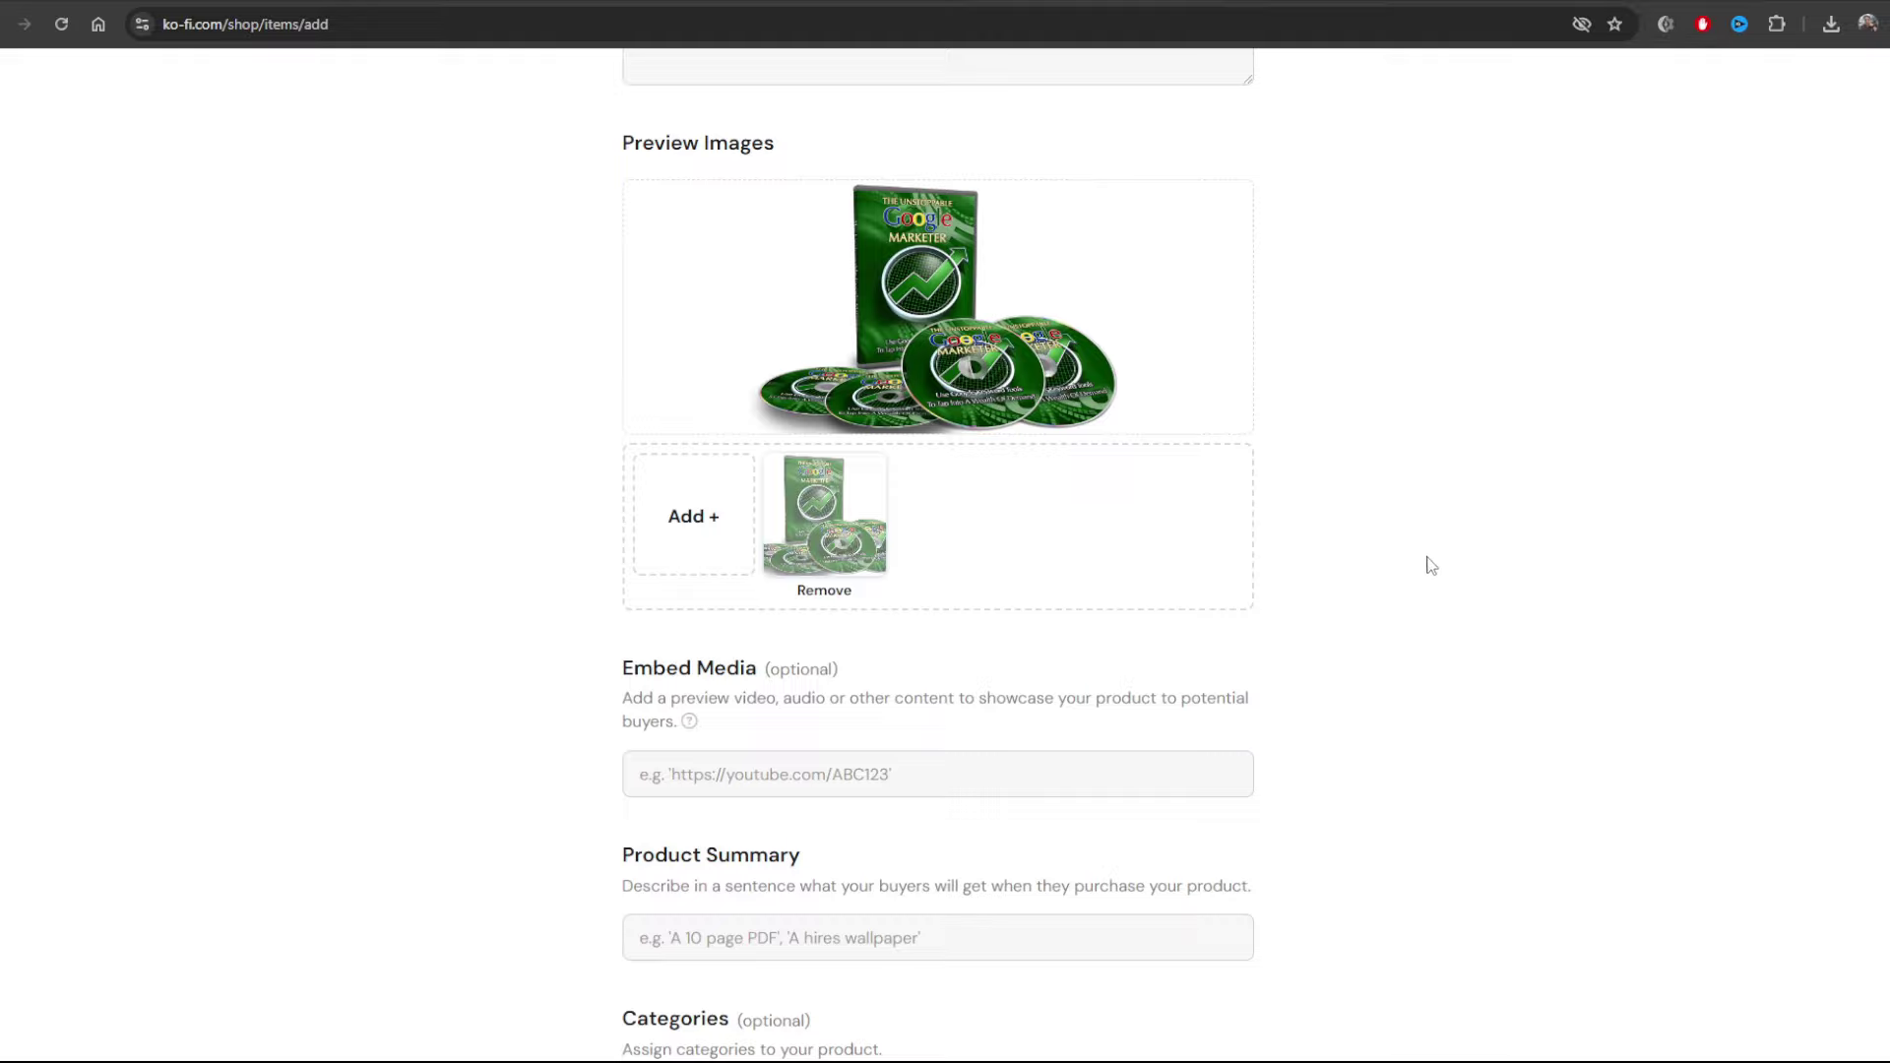
{"action": "scroll", "coordinate": [1253, 531], "scroll_direction": "down", "scroll_amount": 3}
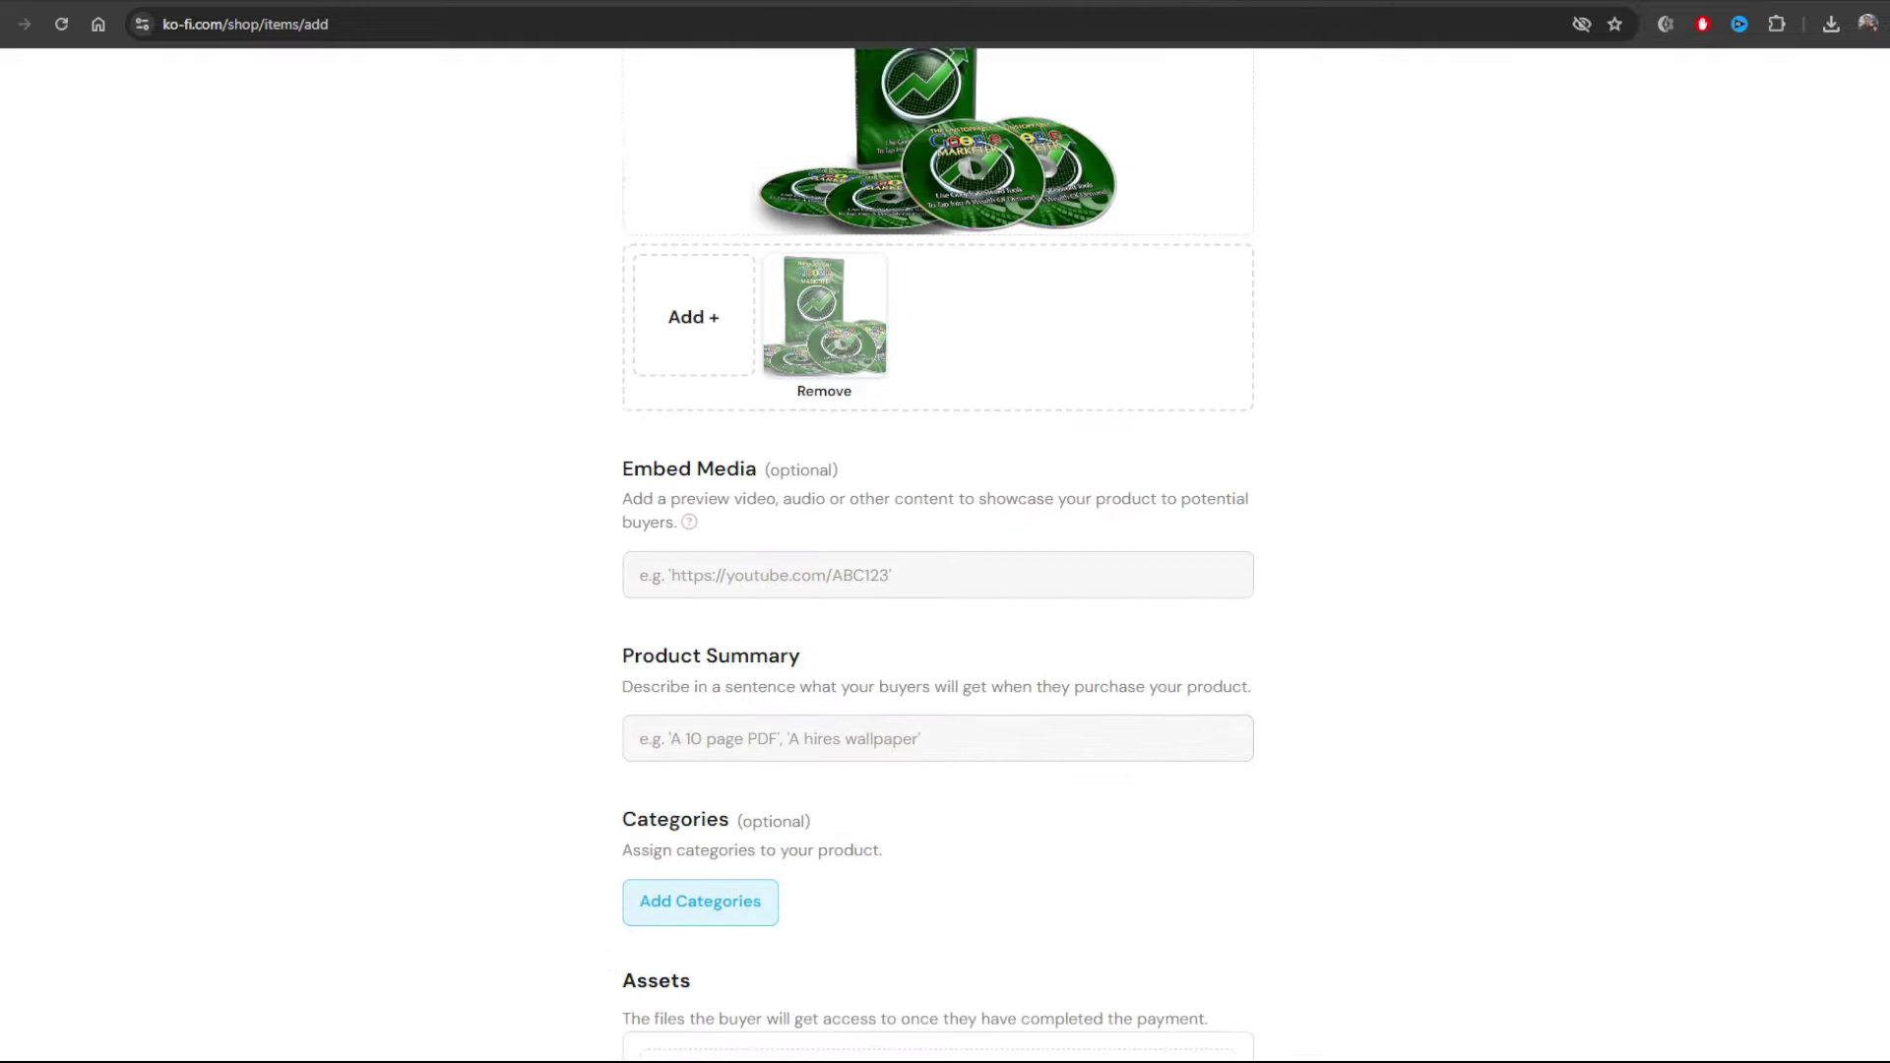
{"action": "scroll", "coordinate": [1019, 411], "scroll_direction": "up", "scroll_amount": 6}
{"action": "left_click", "coordinate": [1019, 412]}
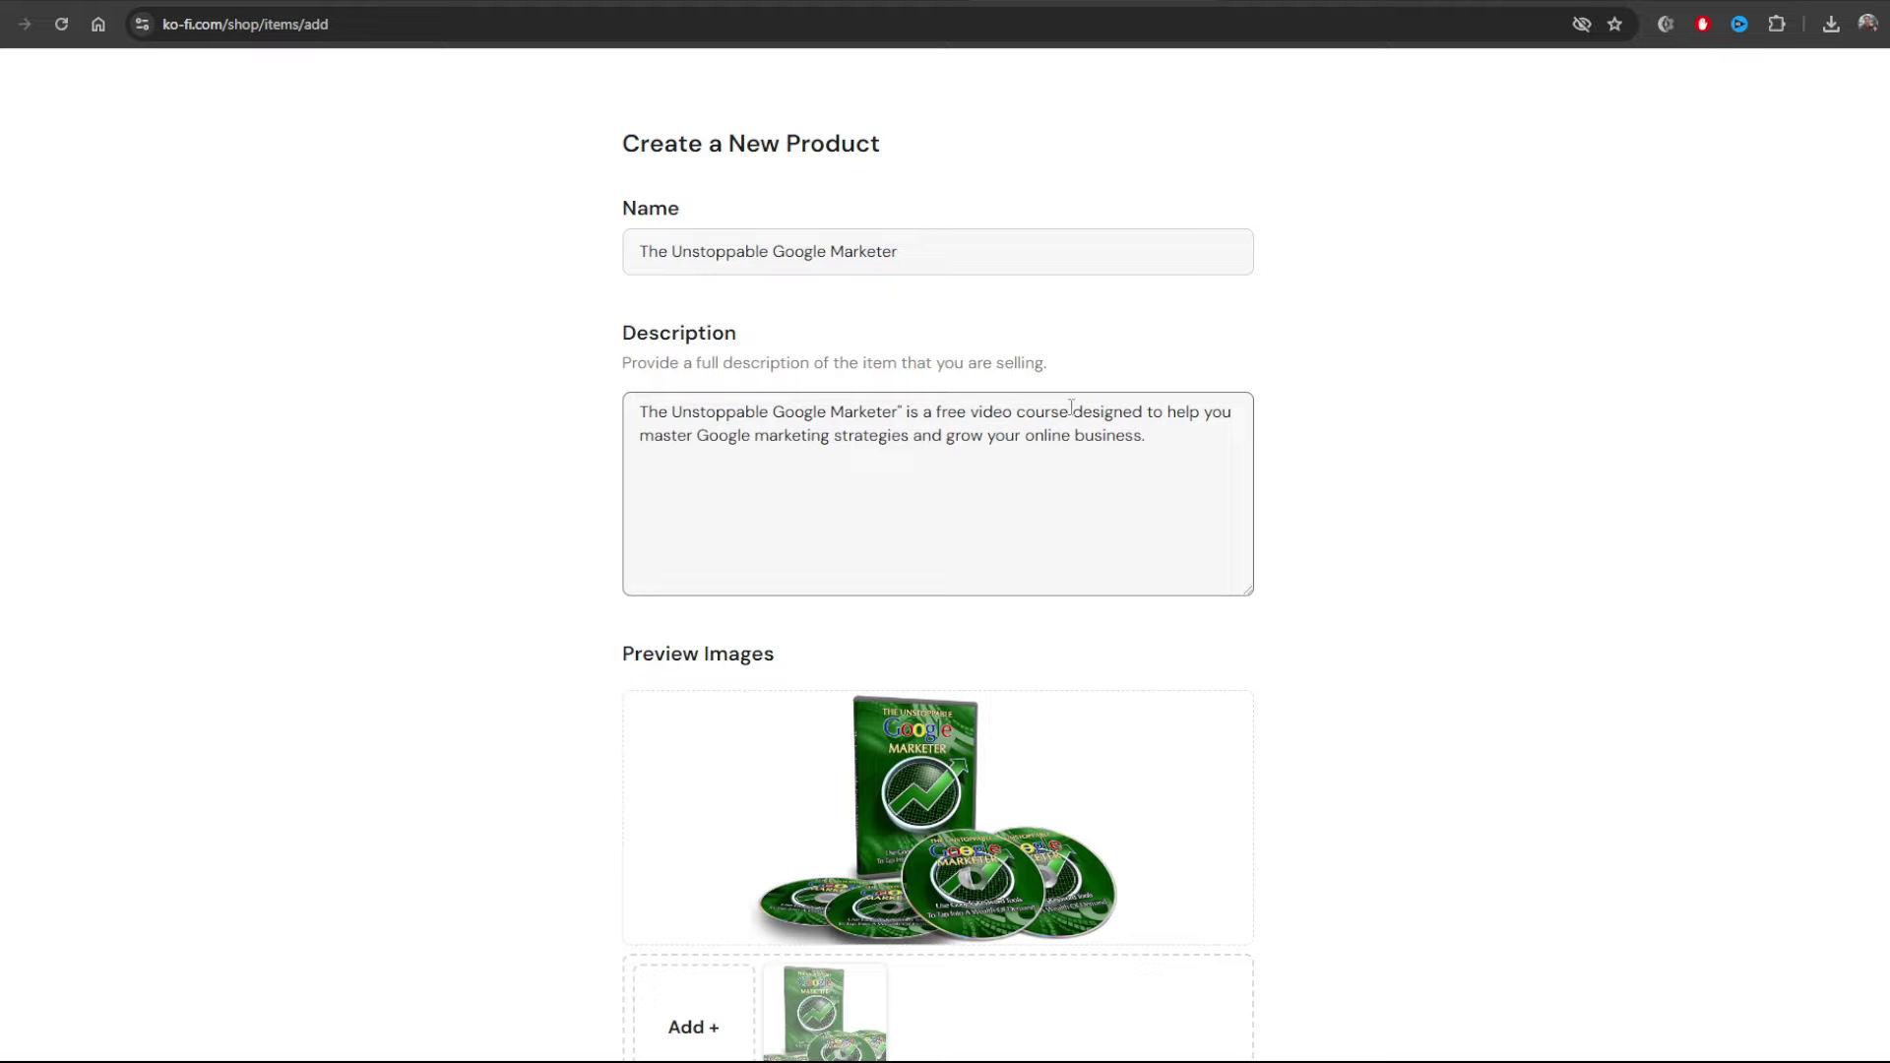
{"action": "left_click_drag", "start_coordinate": [1071, 407], "coordinate": [926, 407]}
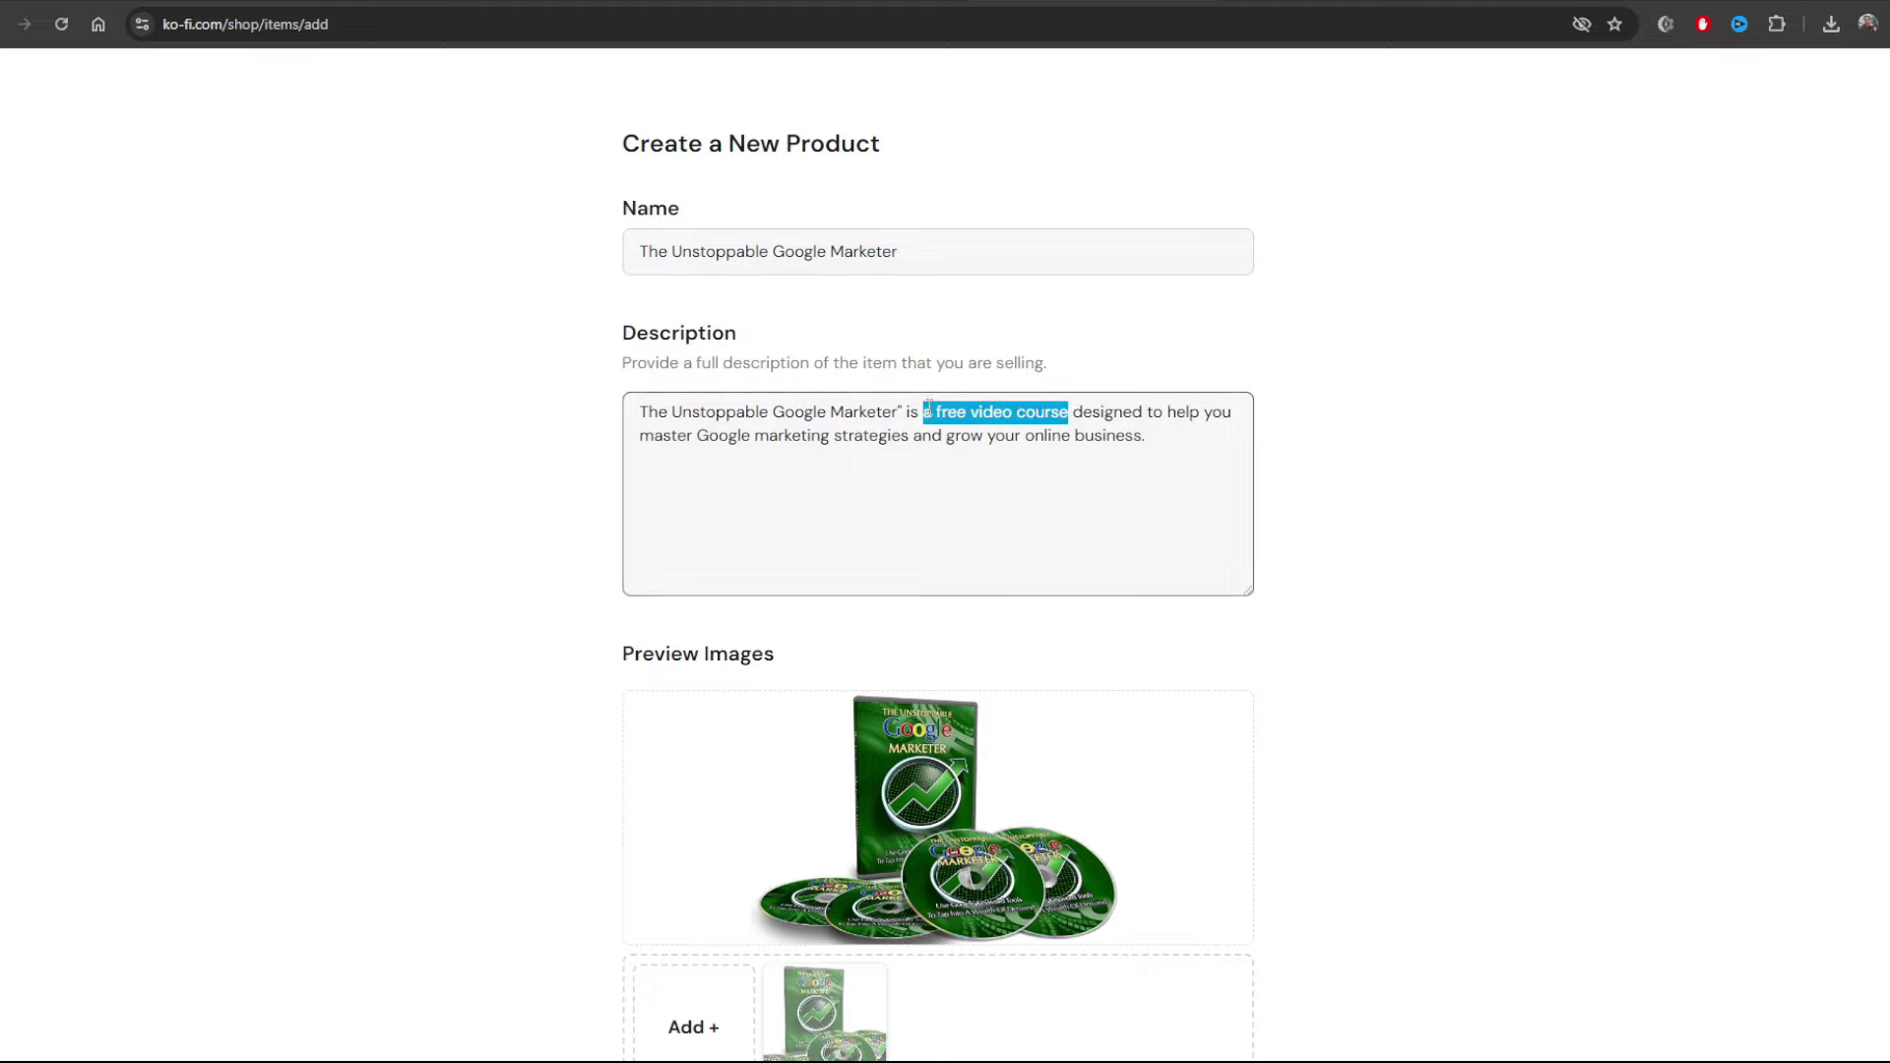
{"action": "left_click", "coordinate": [1063, 410]}
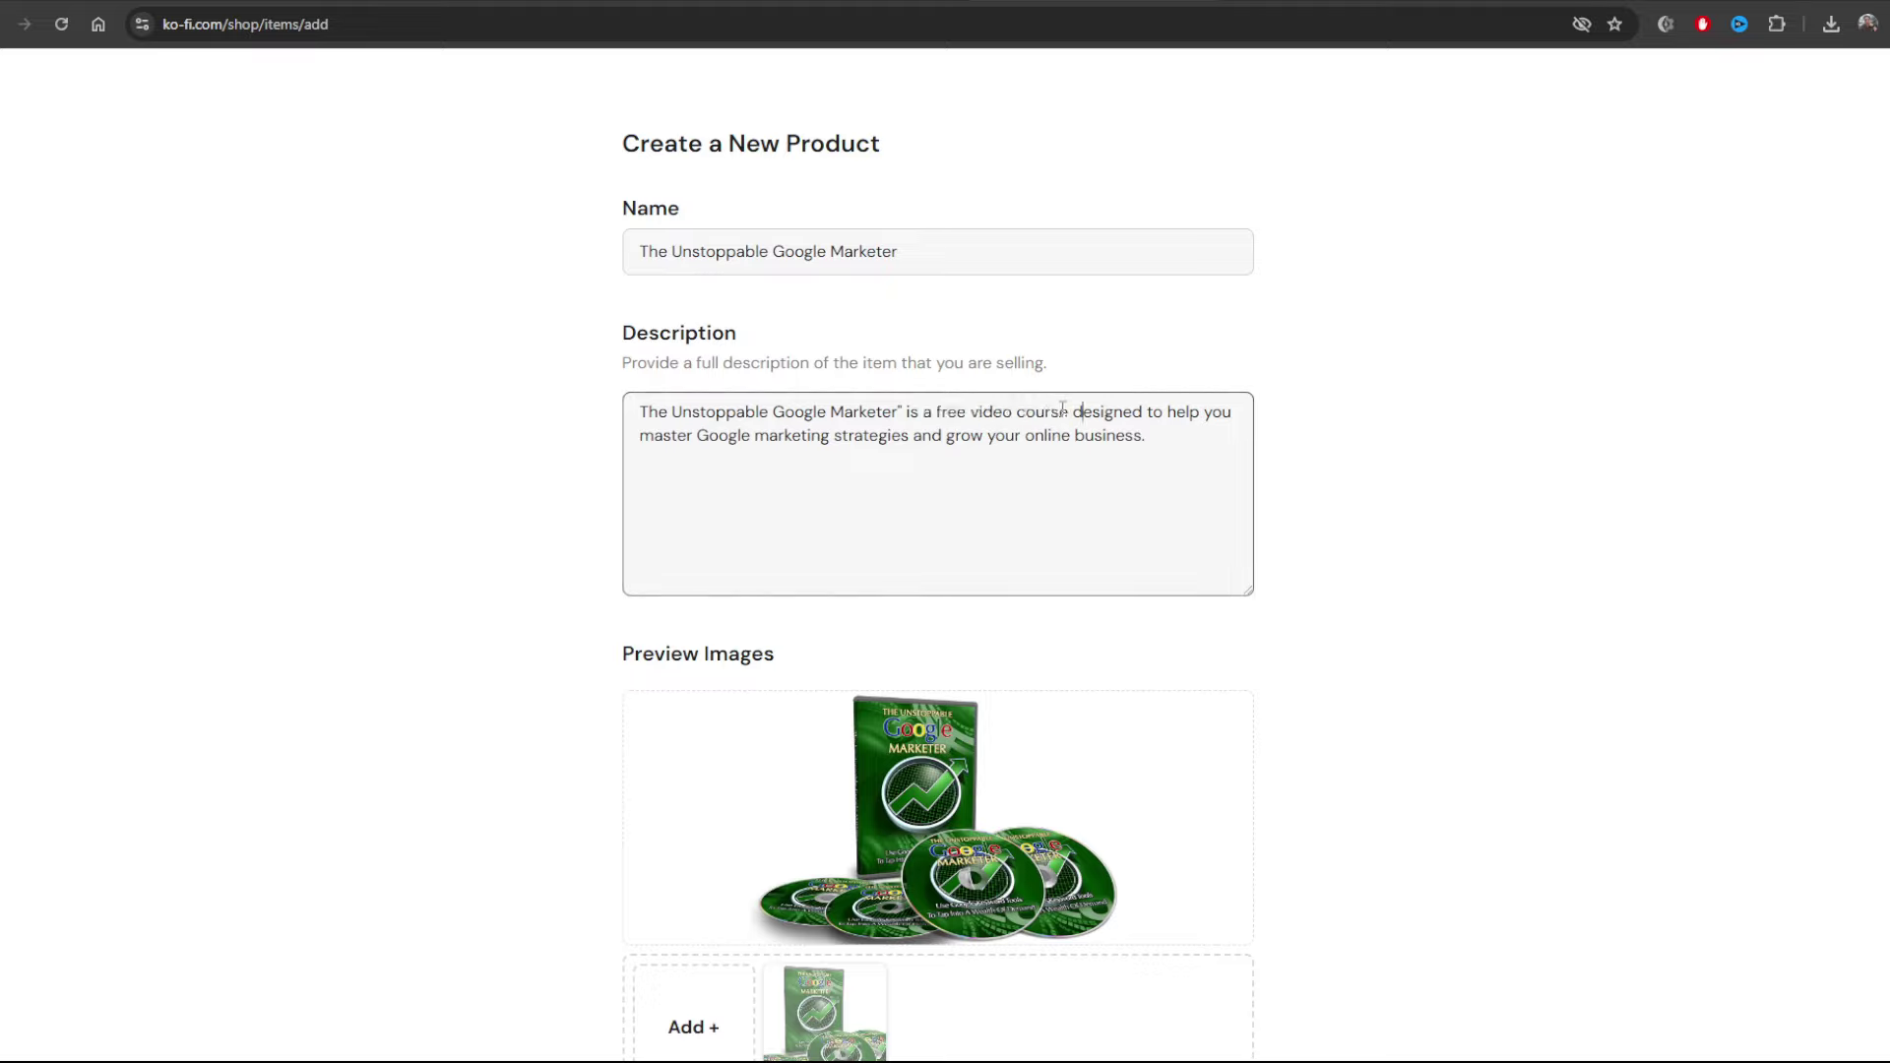
Copy 'The Unstoppable Google Marketer" is a free video course' from the description into the product summary
{"action": "left_click_drag", "start_coordinate": [1069, 411], "coordinate": [603, 423]}
{"action": "scroll", "coordinate": [902, 667], "scroll_direction": "down", "scroll_amount": 10}
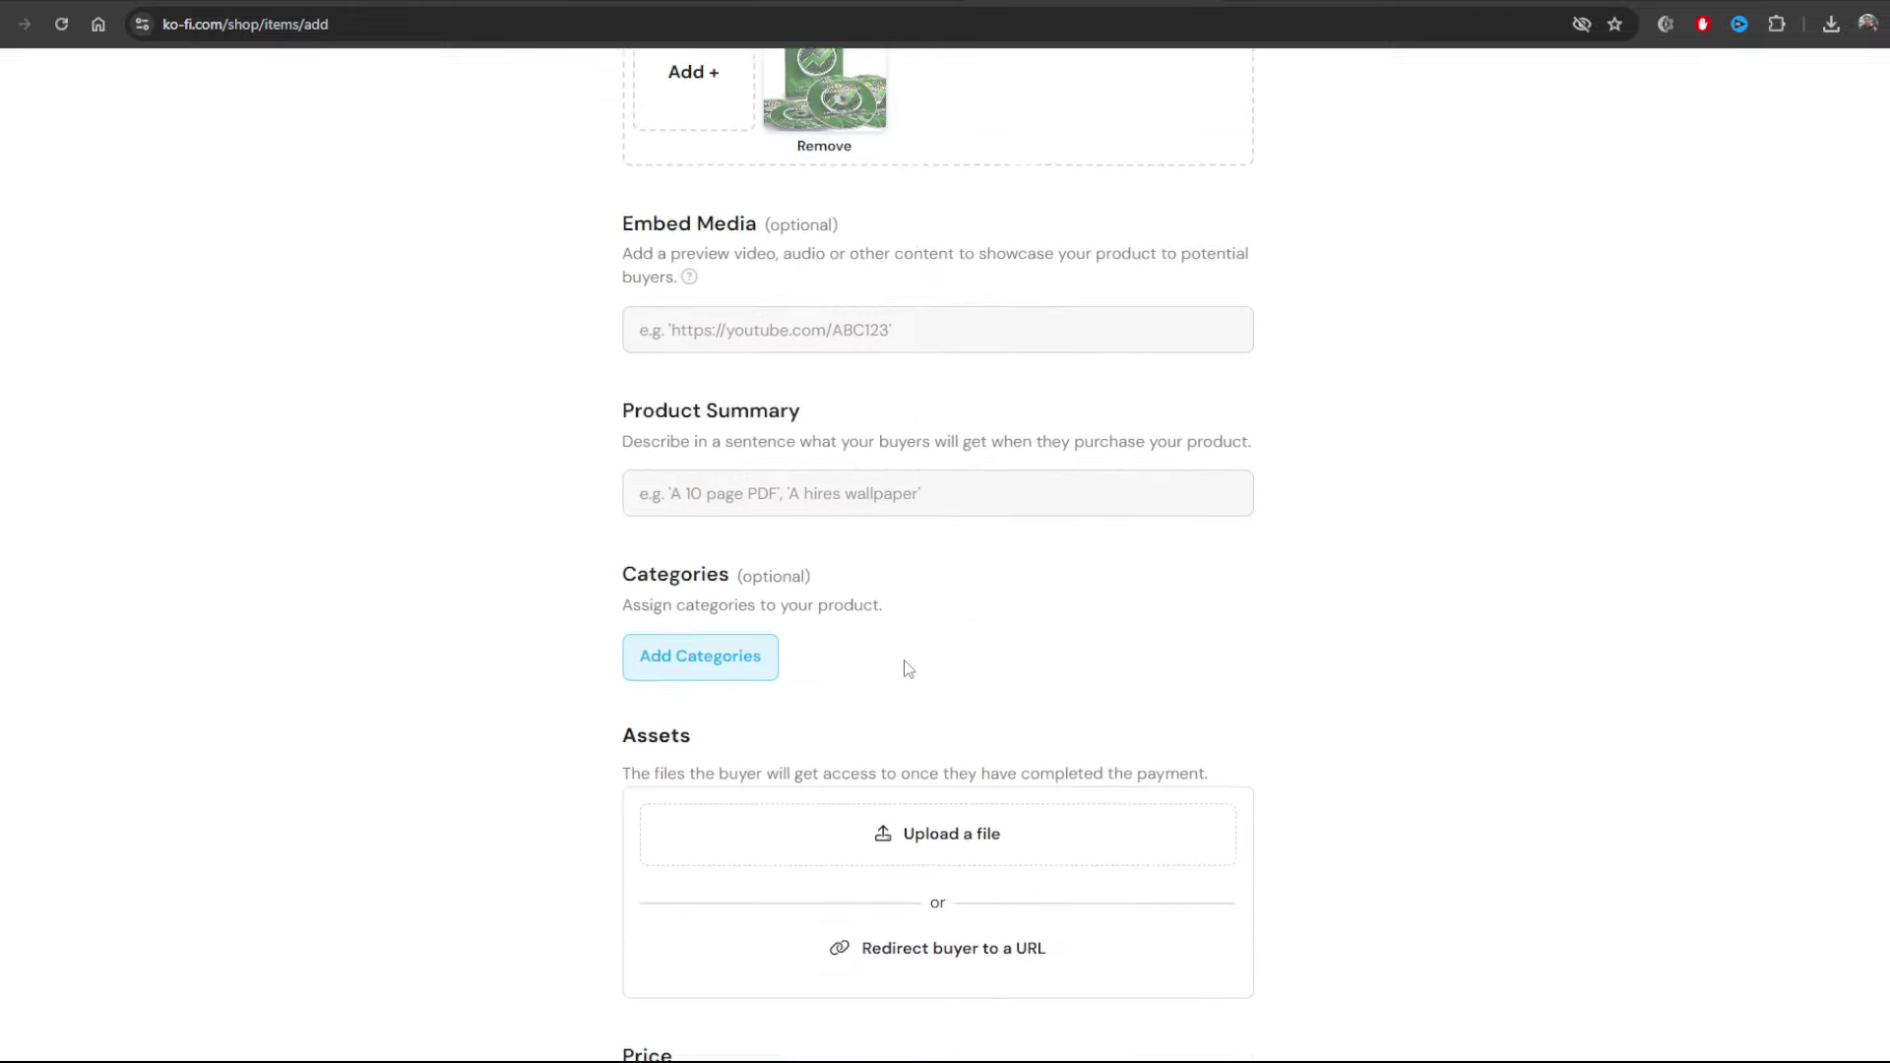
{"action": "left_click", "coordinate": [753, 425]}
{"action": "key", "text": "ctrl+v"}
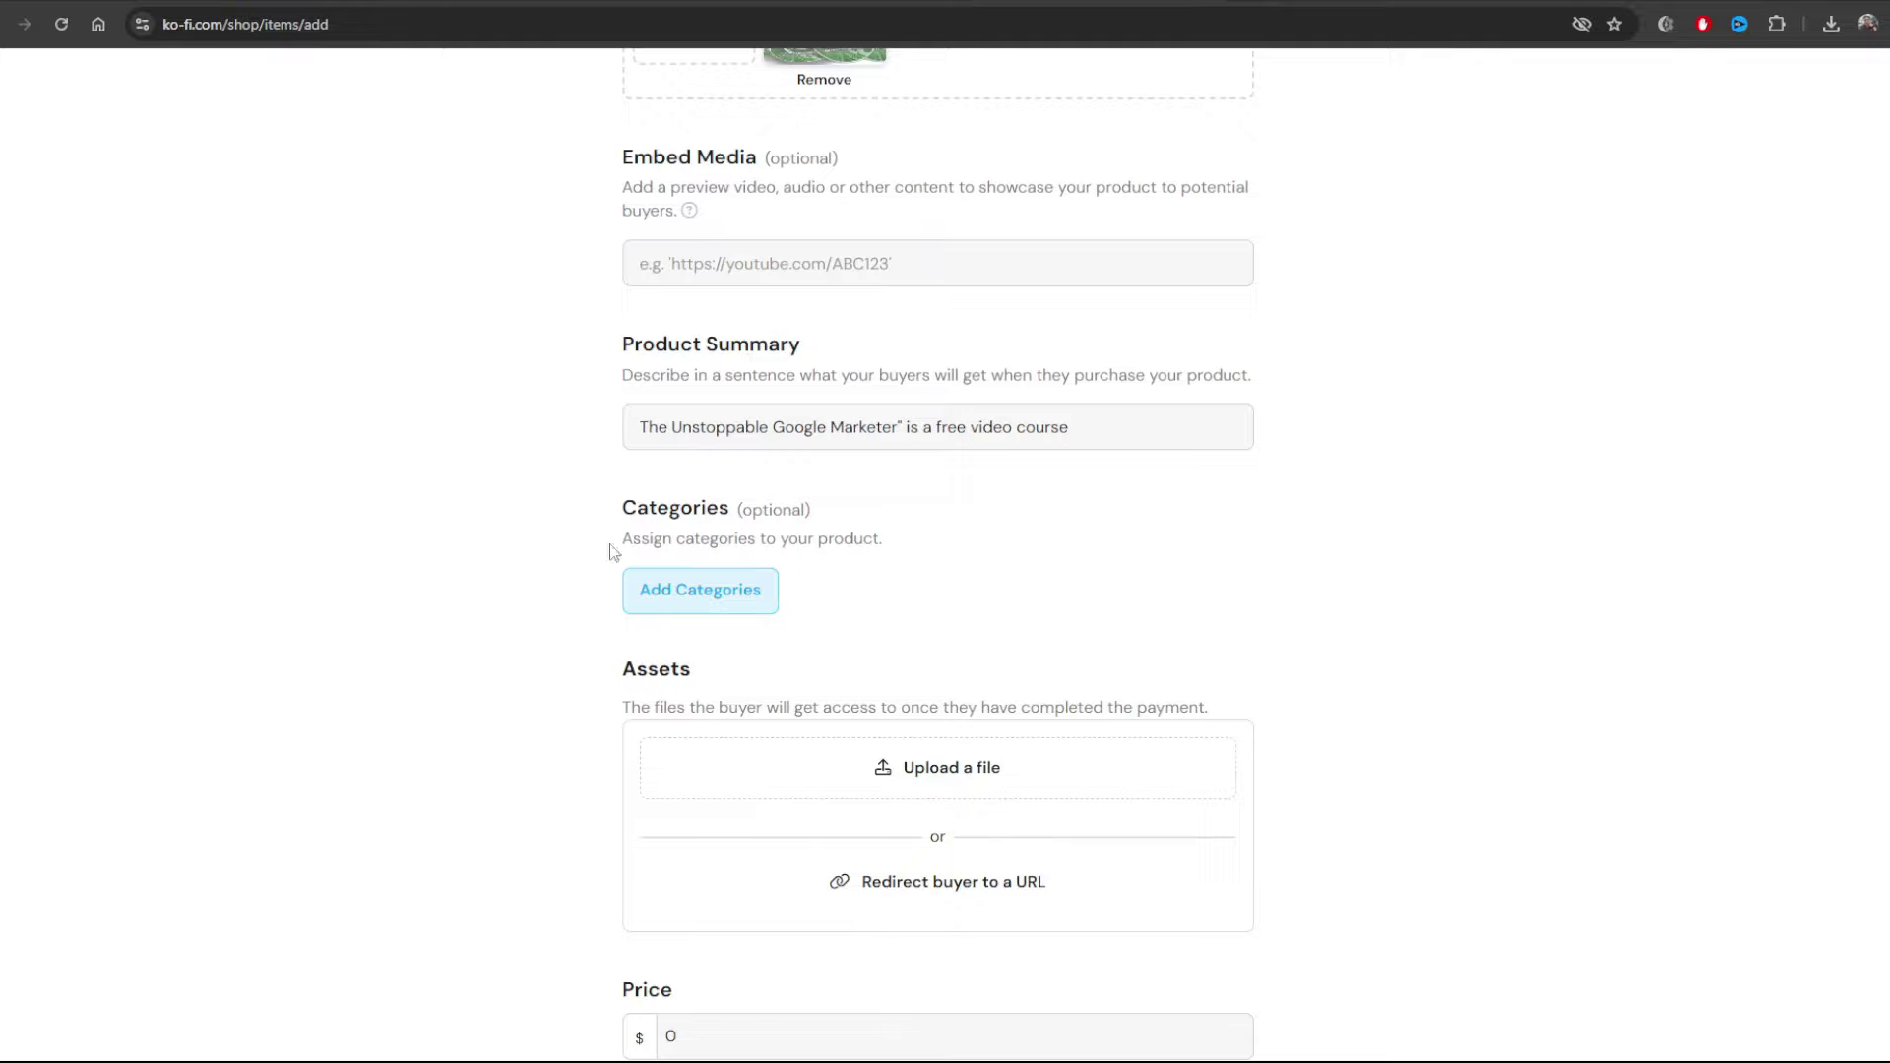
Check the product's price and keep it at $0, with 'Pay What You Want' disabled
{"action": "scroll", "coordinate": [1477, 595], "scroll_direction": "down", "scroll_amount": 2}
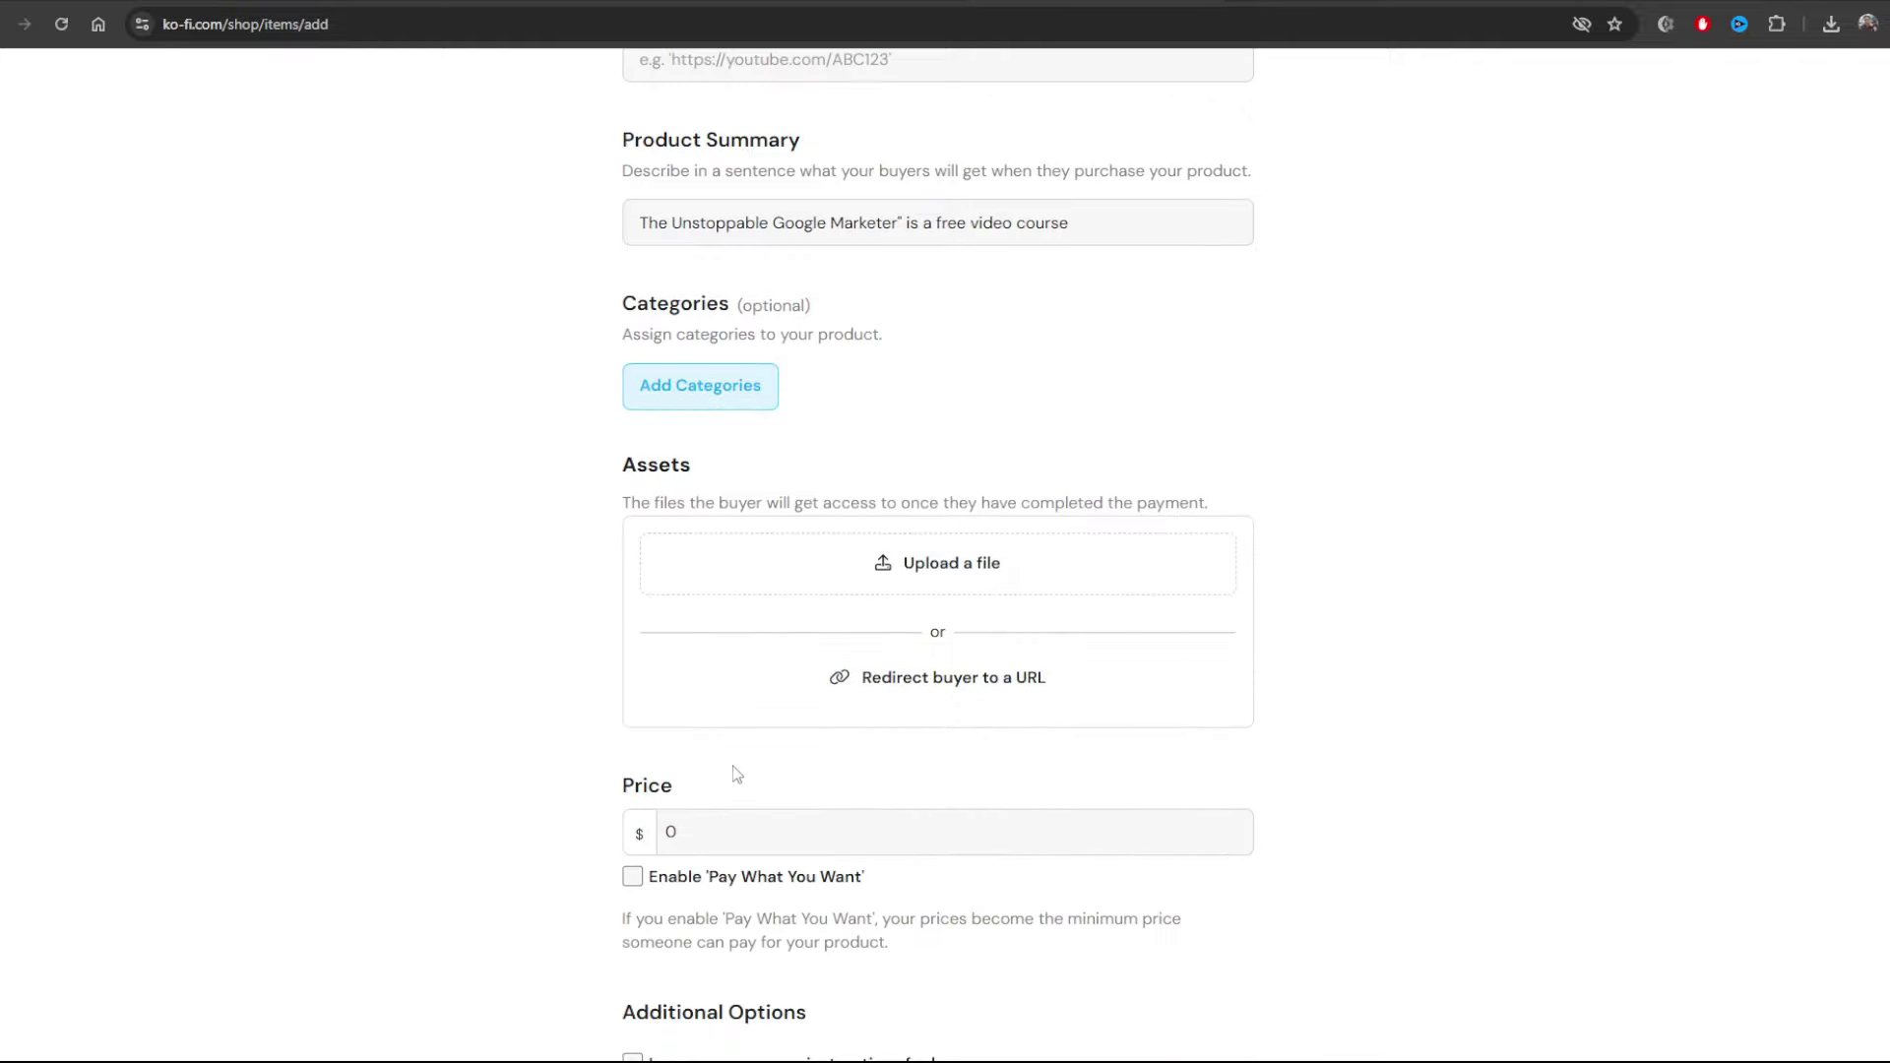
{"action": "scroll", "coordinate": [736, 772], "scroll_direction": "down", "scroll_amount": 1}
{"action": "left_click", "coordinate": [678, 729]}
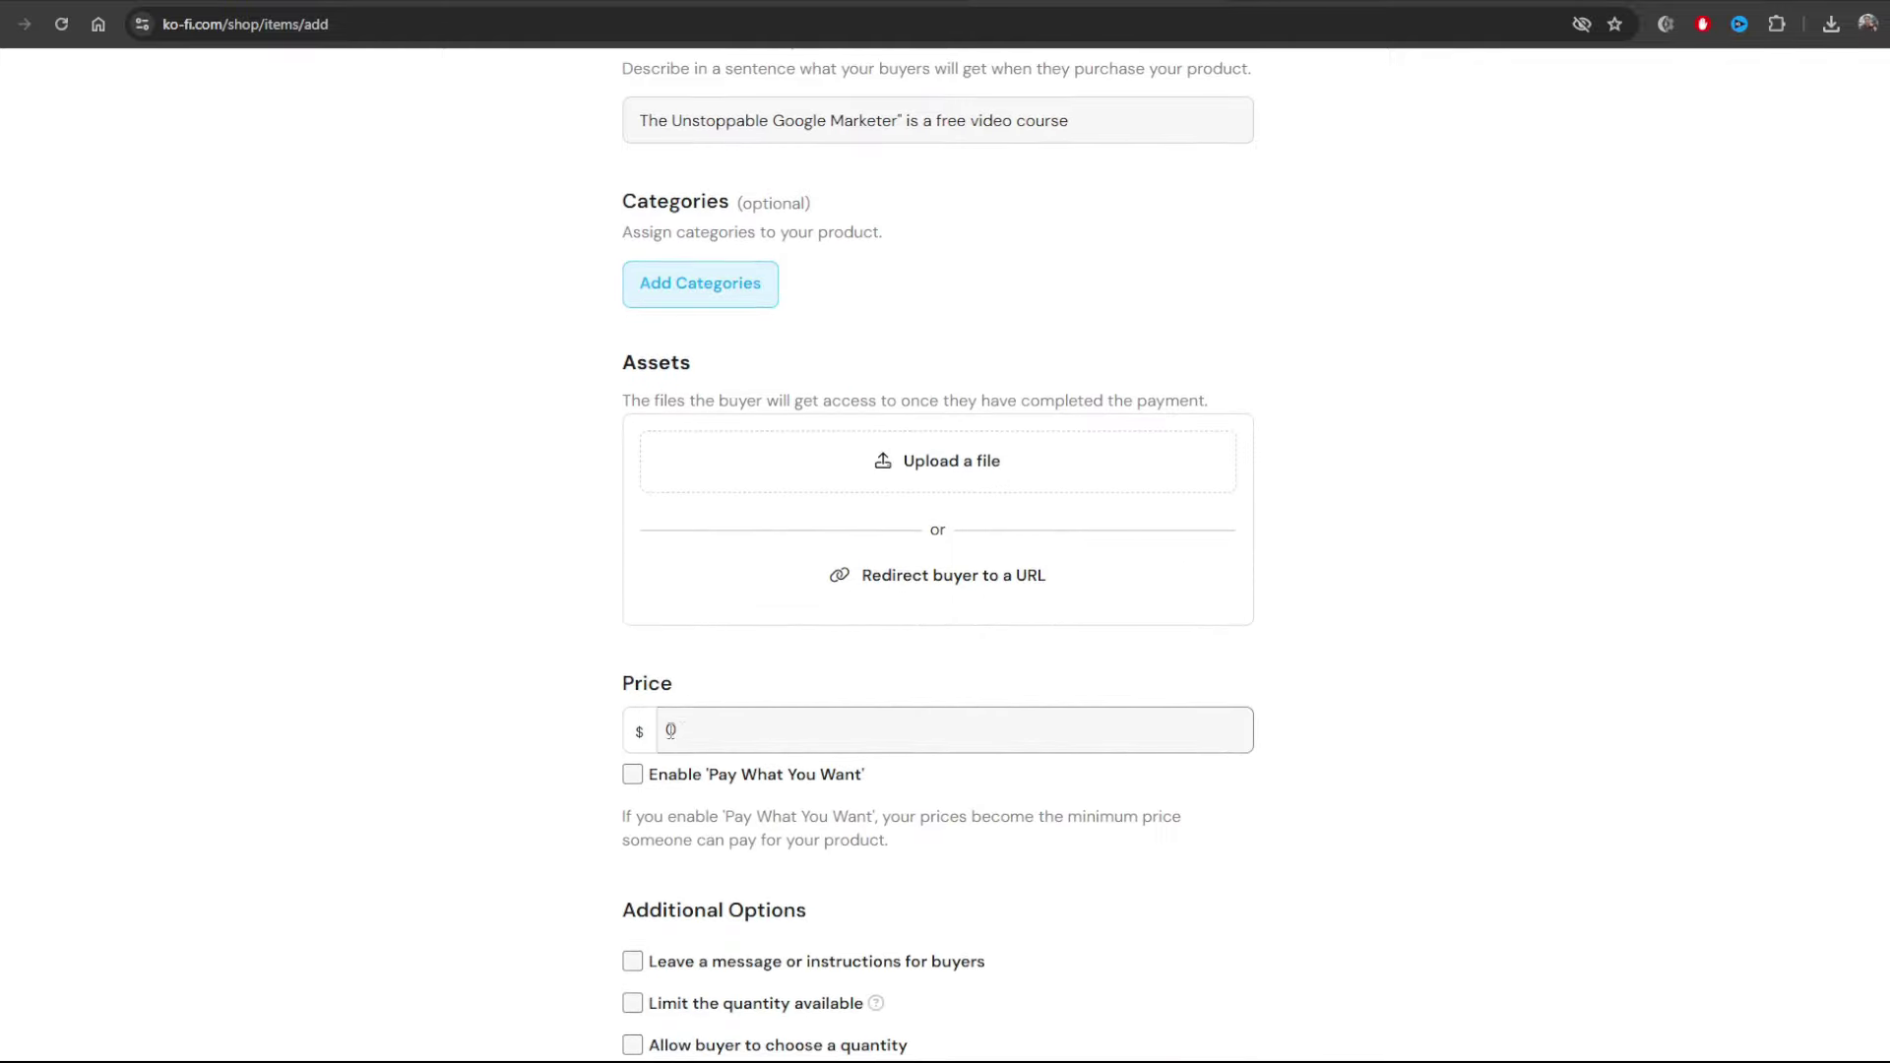
{"action": "double_click", "coordinate": [678, 728]}
{"action": "left_click", "coordinate": [740, 686]}
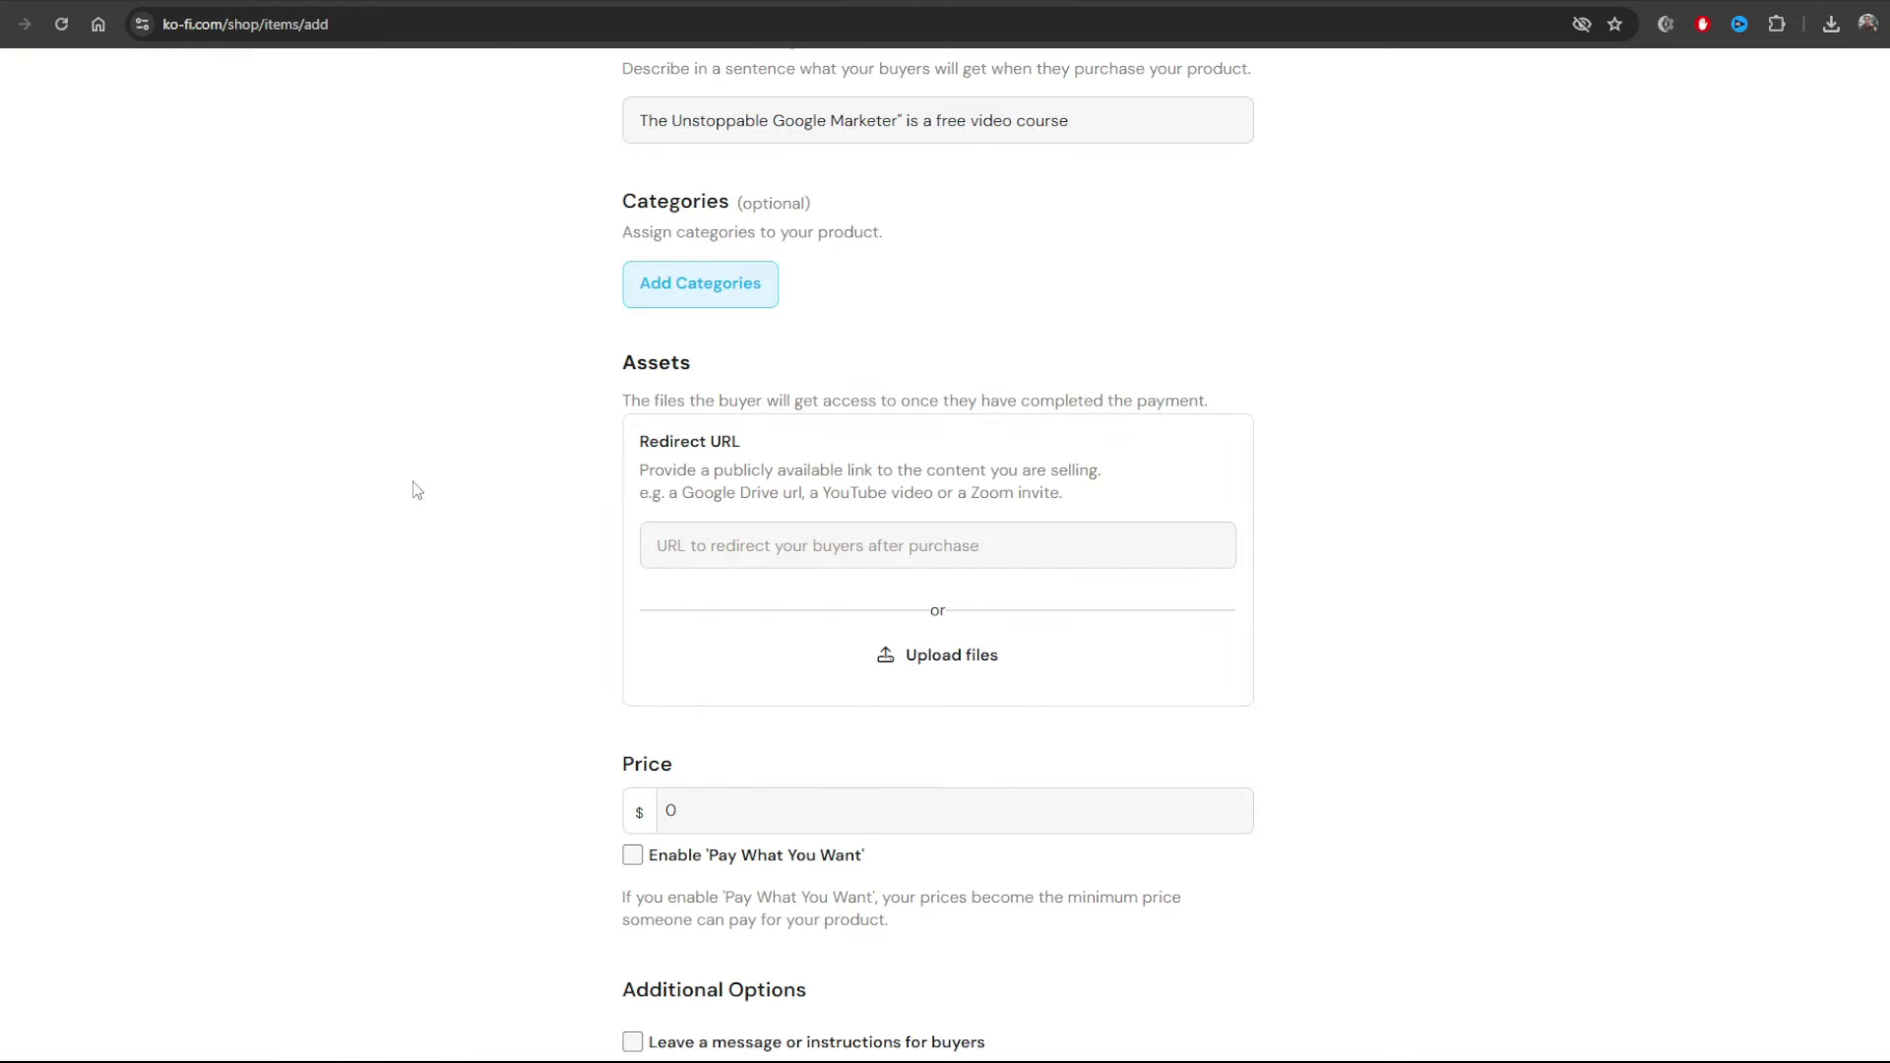
Upload the ZIP archive TheUnstoppableGoogleMarketer as the product's asset instead of redirecting buyers to a URL
{"action": "left_click", "coordinate": [930, 654]}
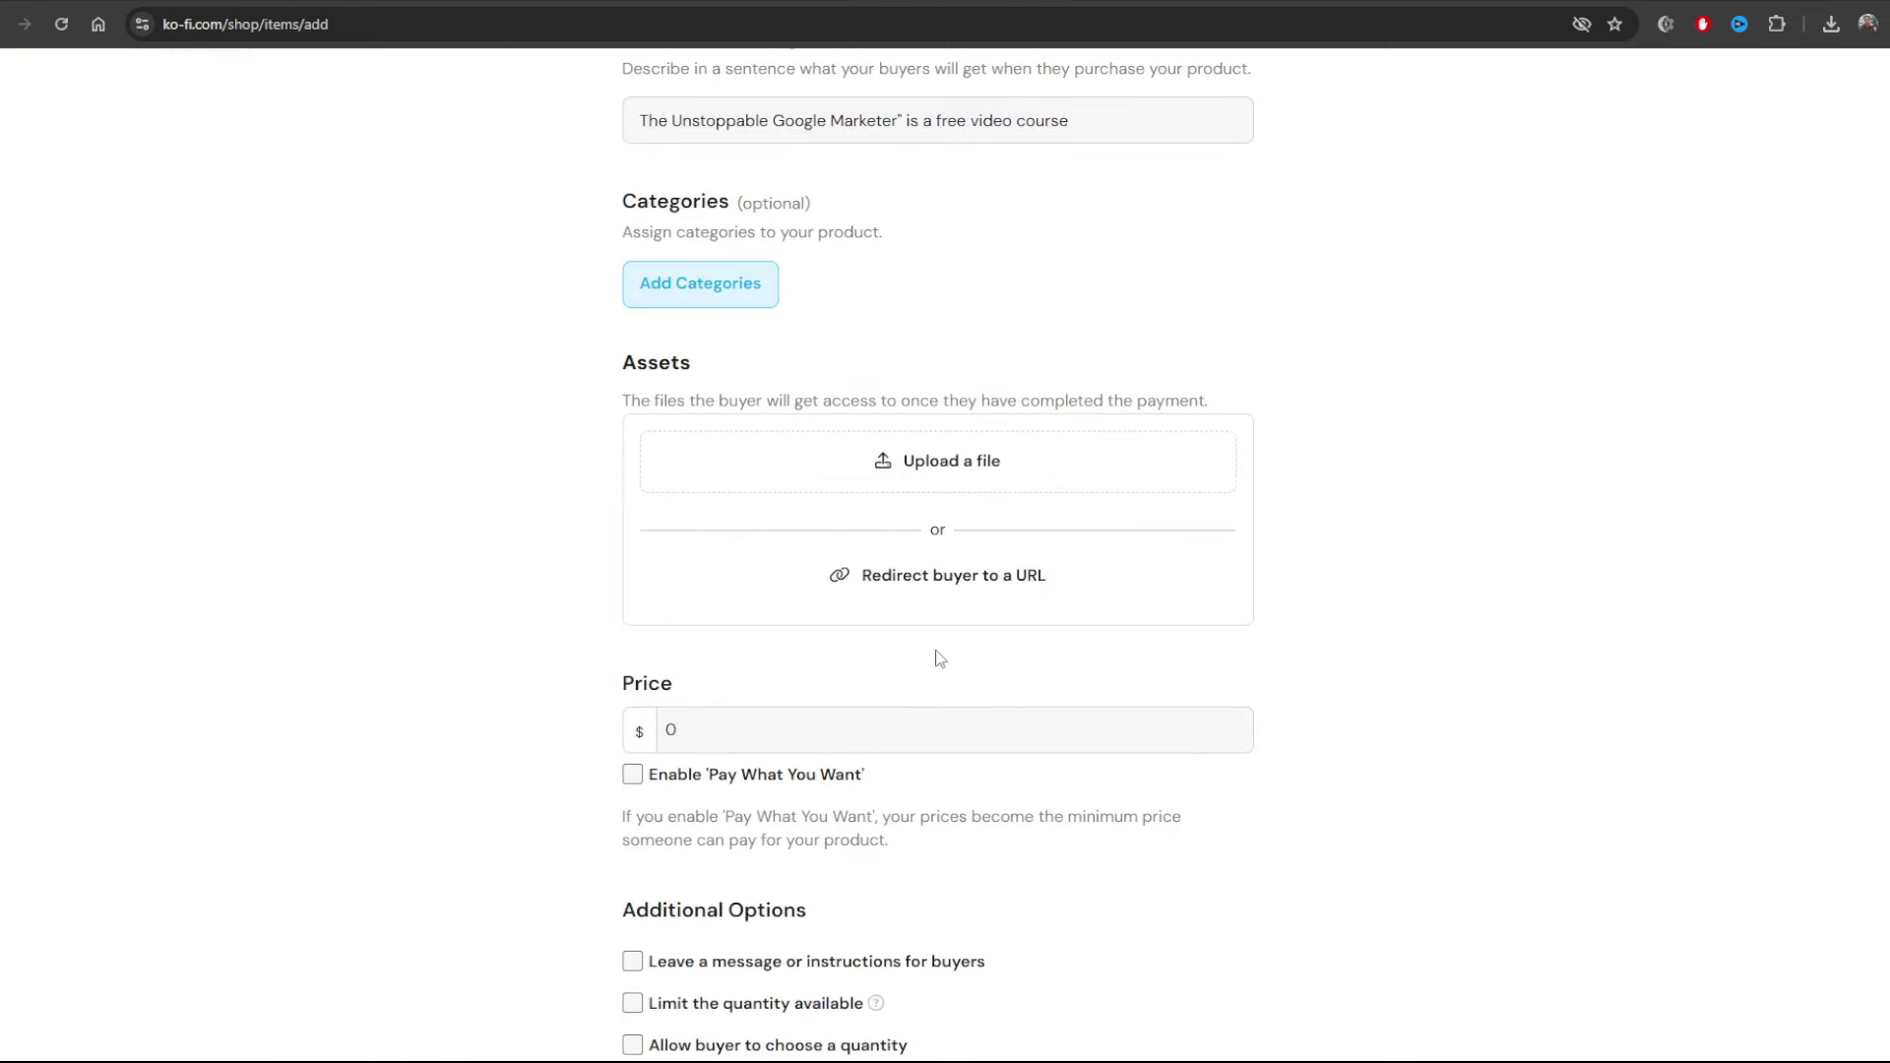
{"action": "left_click", "coordinate": [913, 470]}
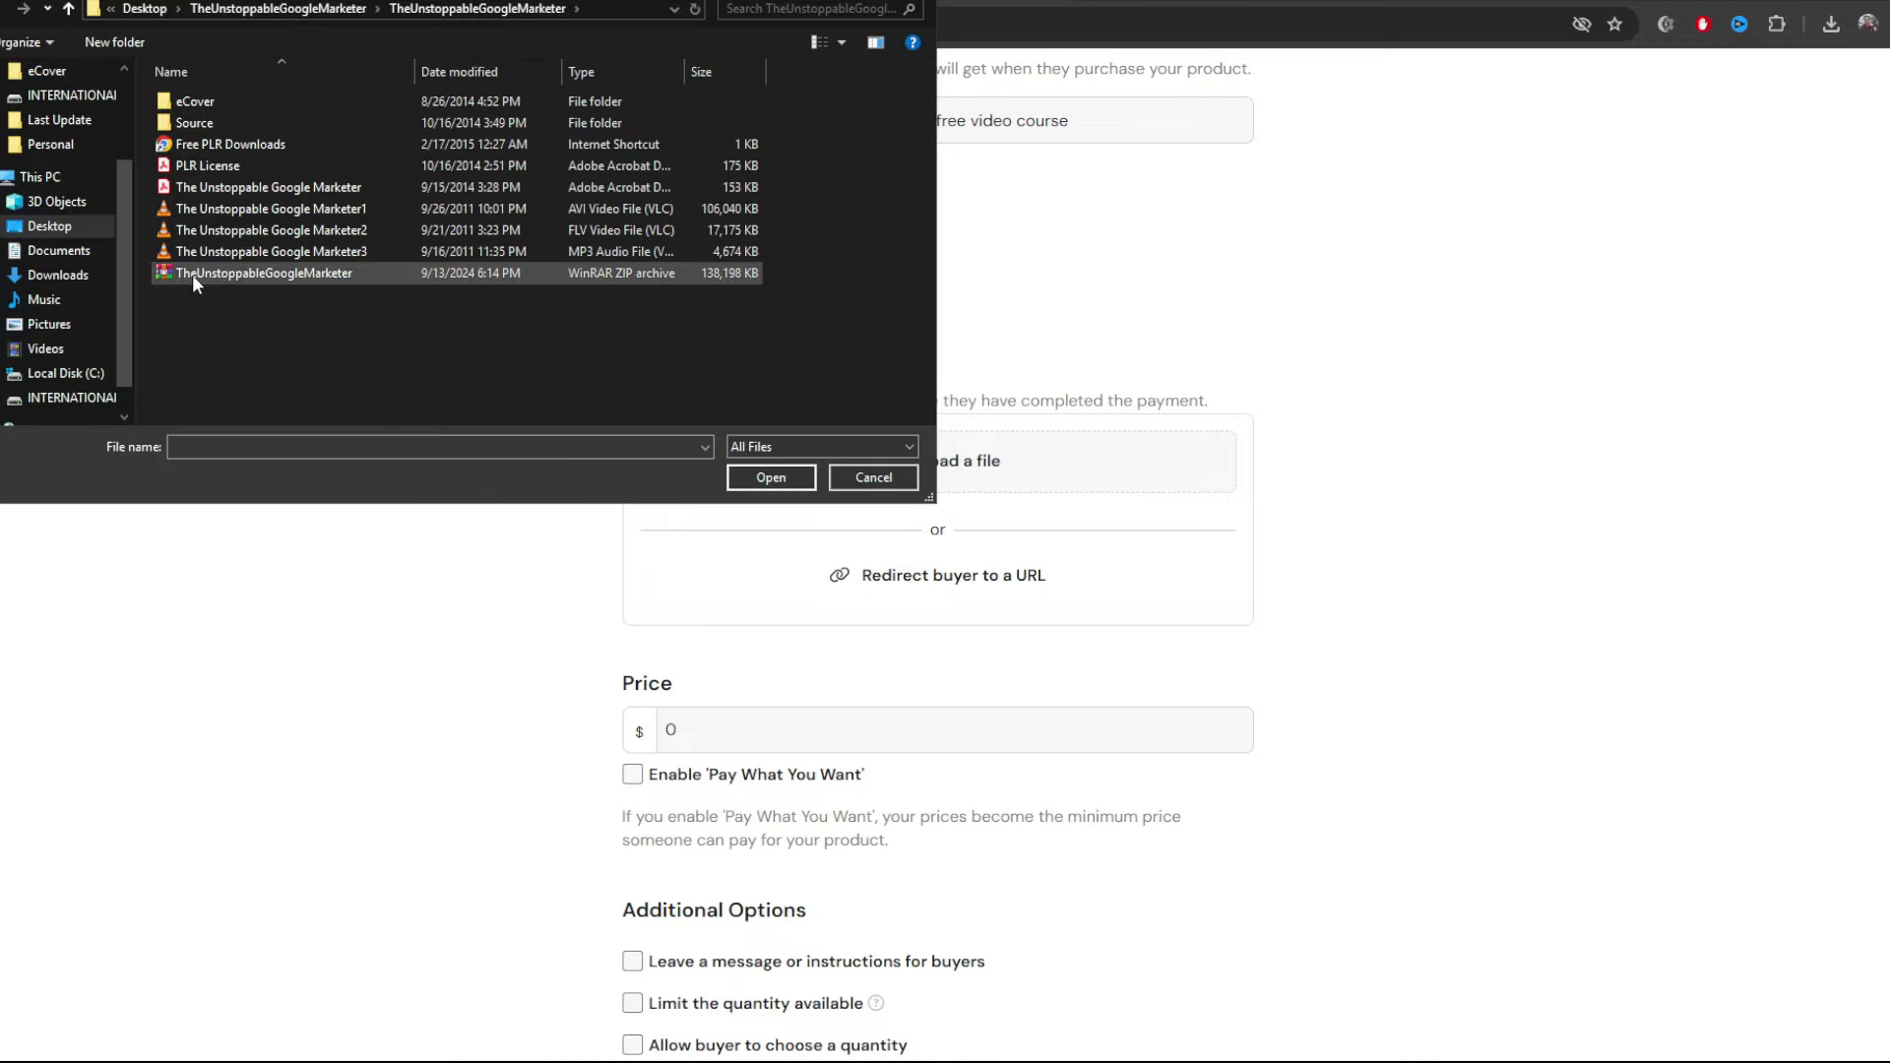
{"action": "left_click", "coordinate": [368, 276]}
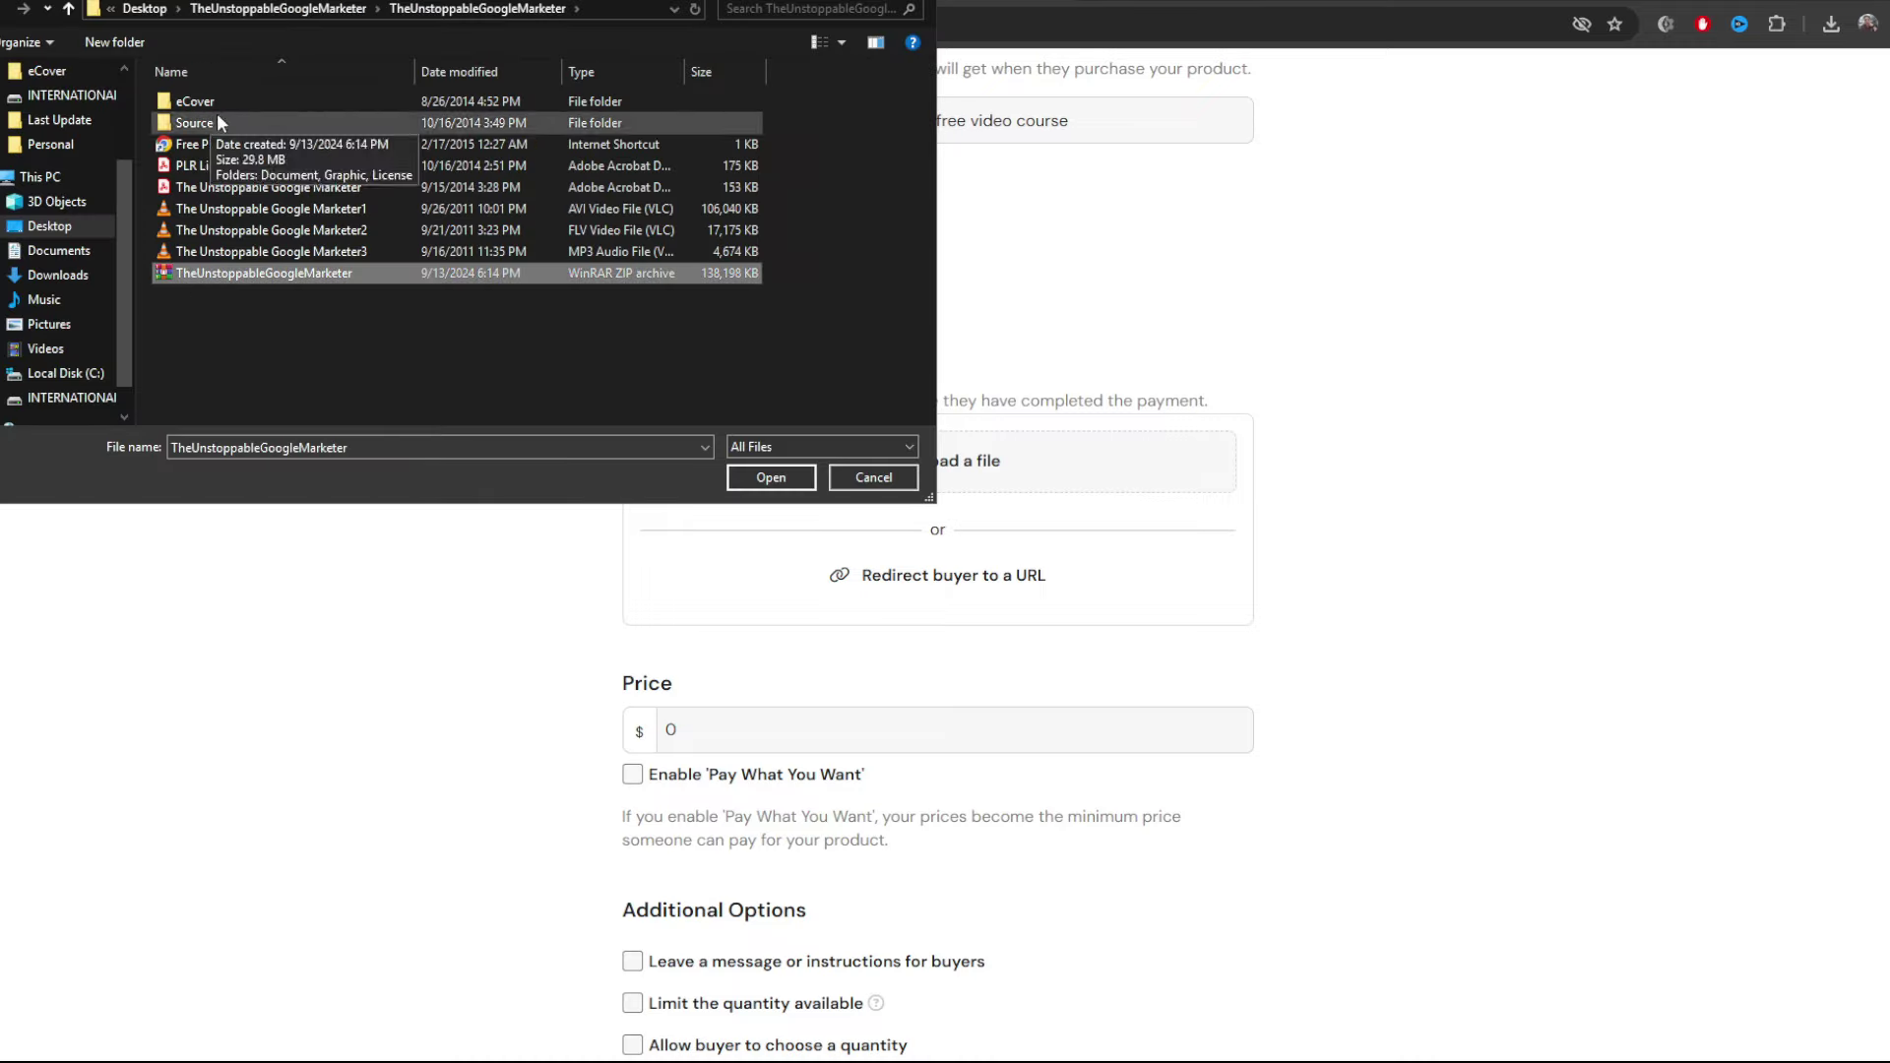
{"action": "left_click", "coordinate": [771, 478]}
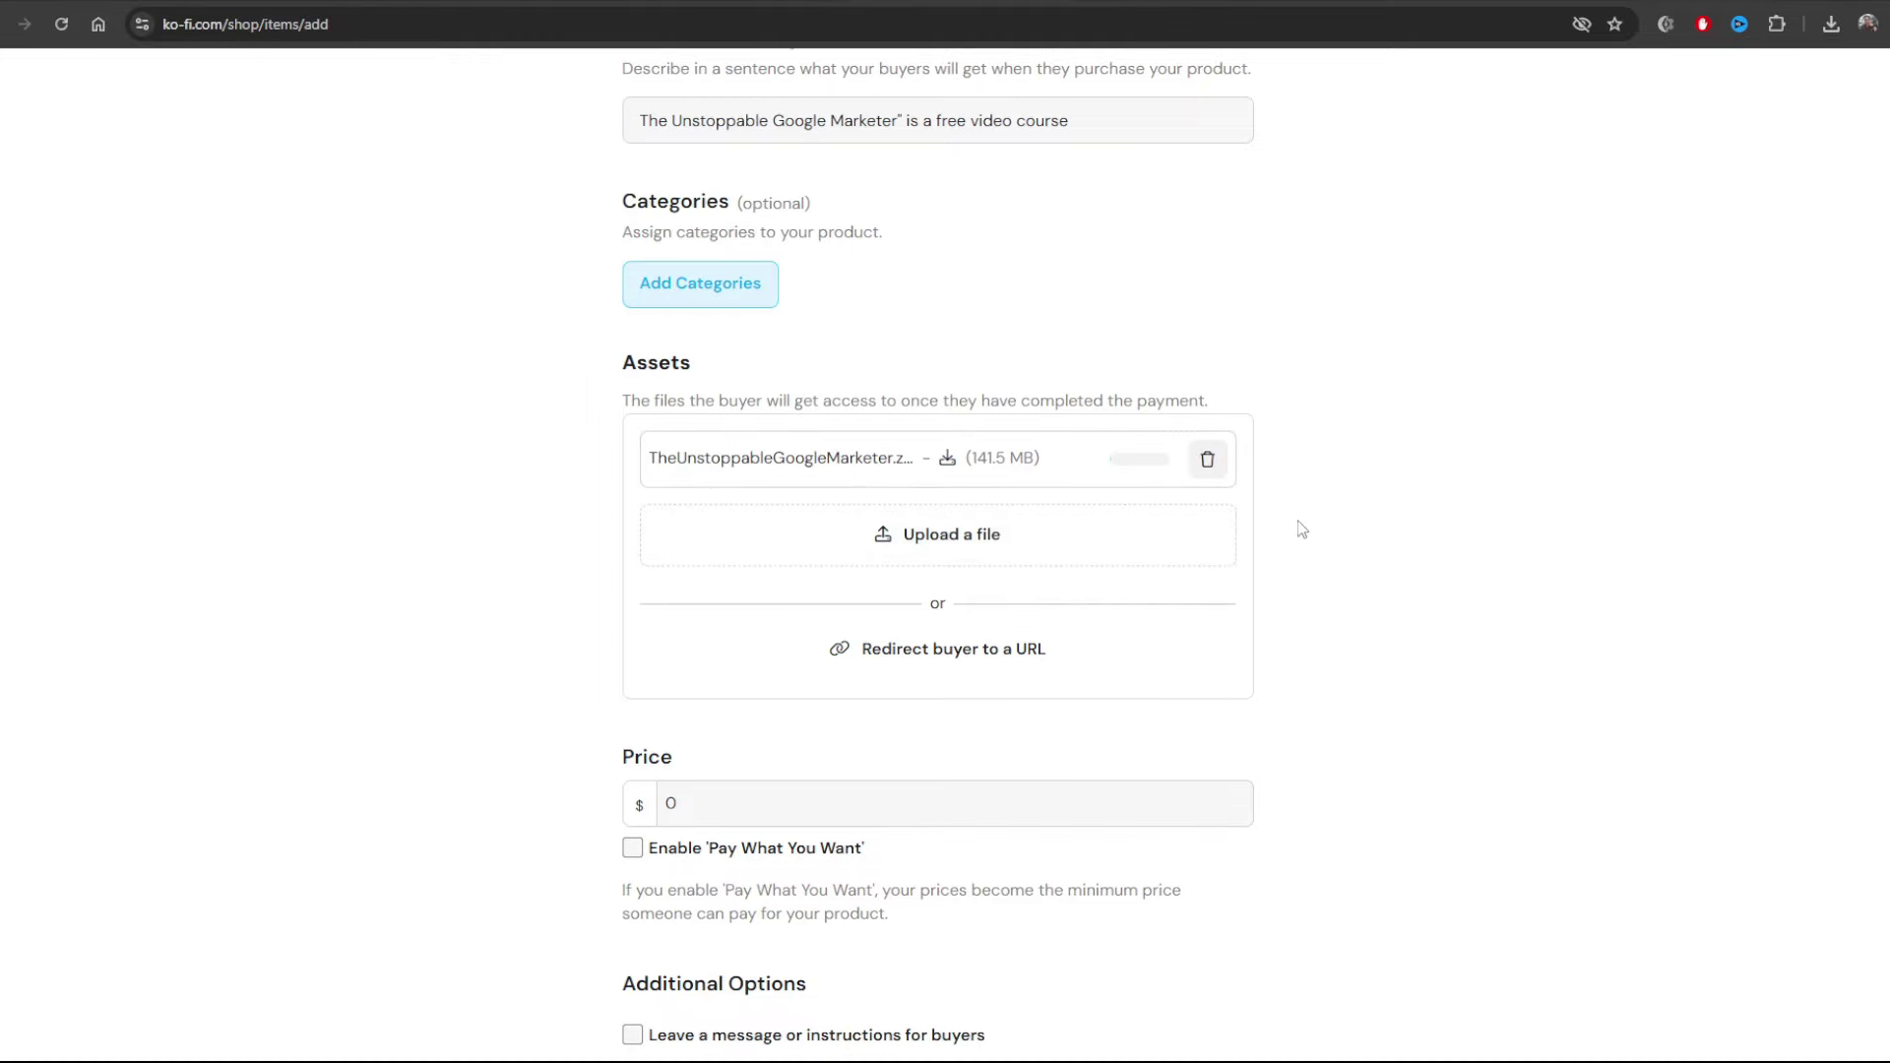
Allow buyers to choose a quantity and accept the declaration about original designs and prohibited content
{"action": "scroll", "coordinate": [1202, 590], "scroll_direction": "down", "scroll_amount": 1}
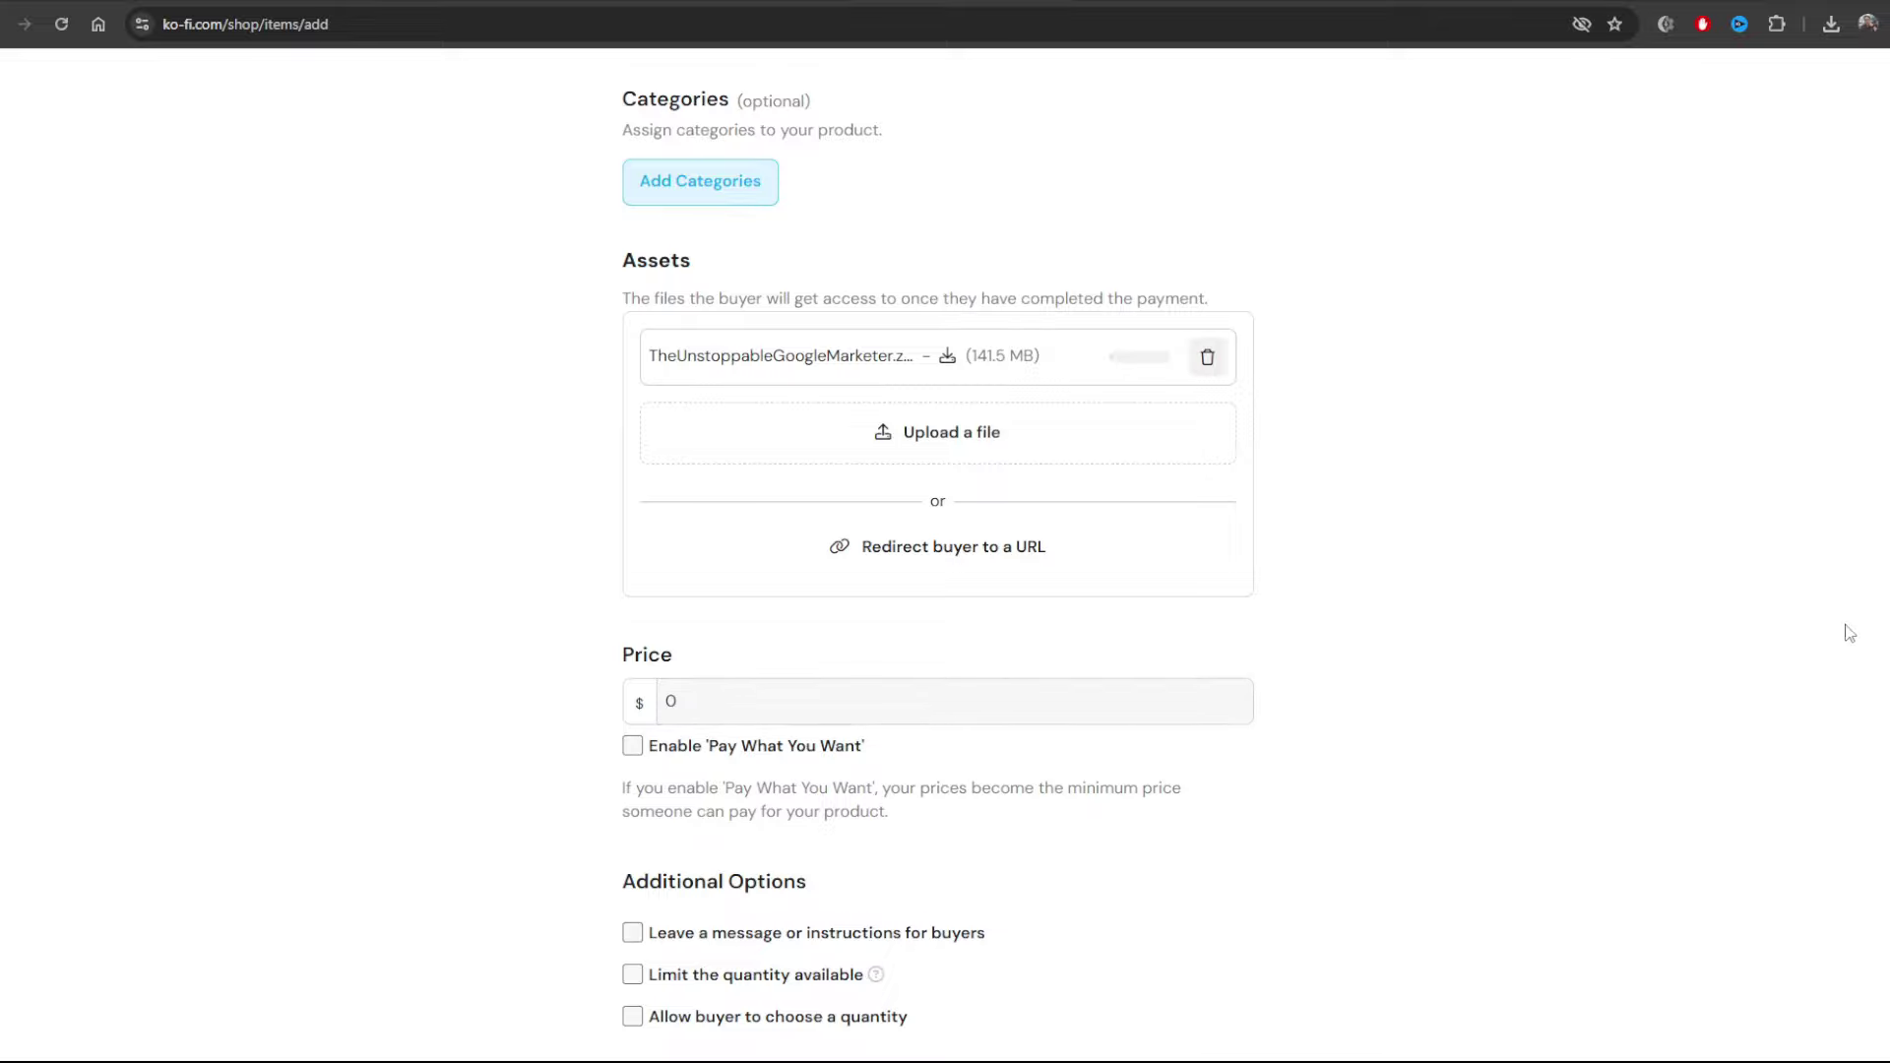
{"action": "scroll", "coordinate": [1575, 587], "scroll_direction": "down", "scroll_amount": 4}
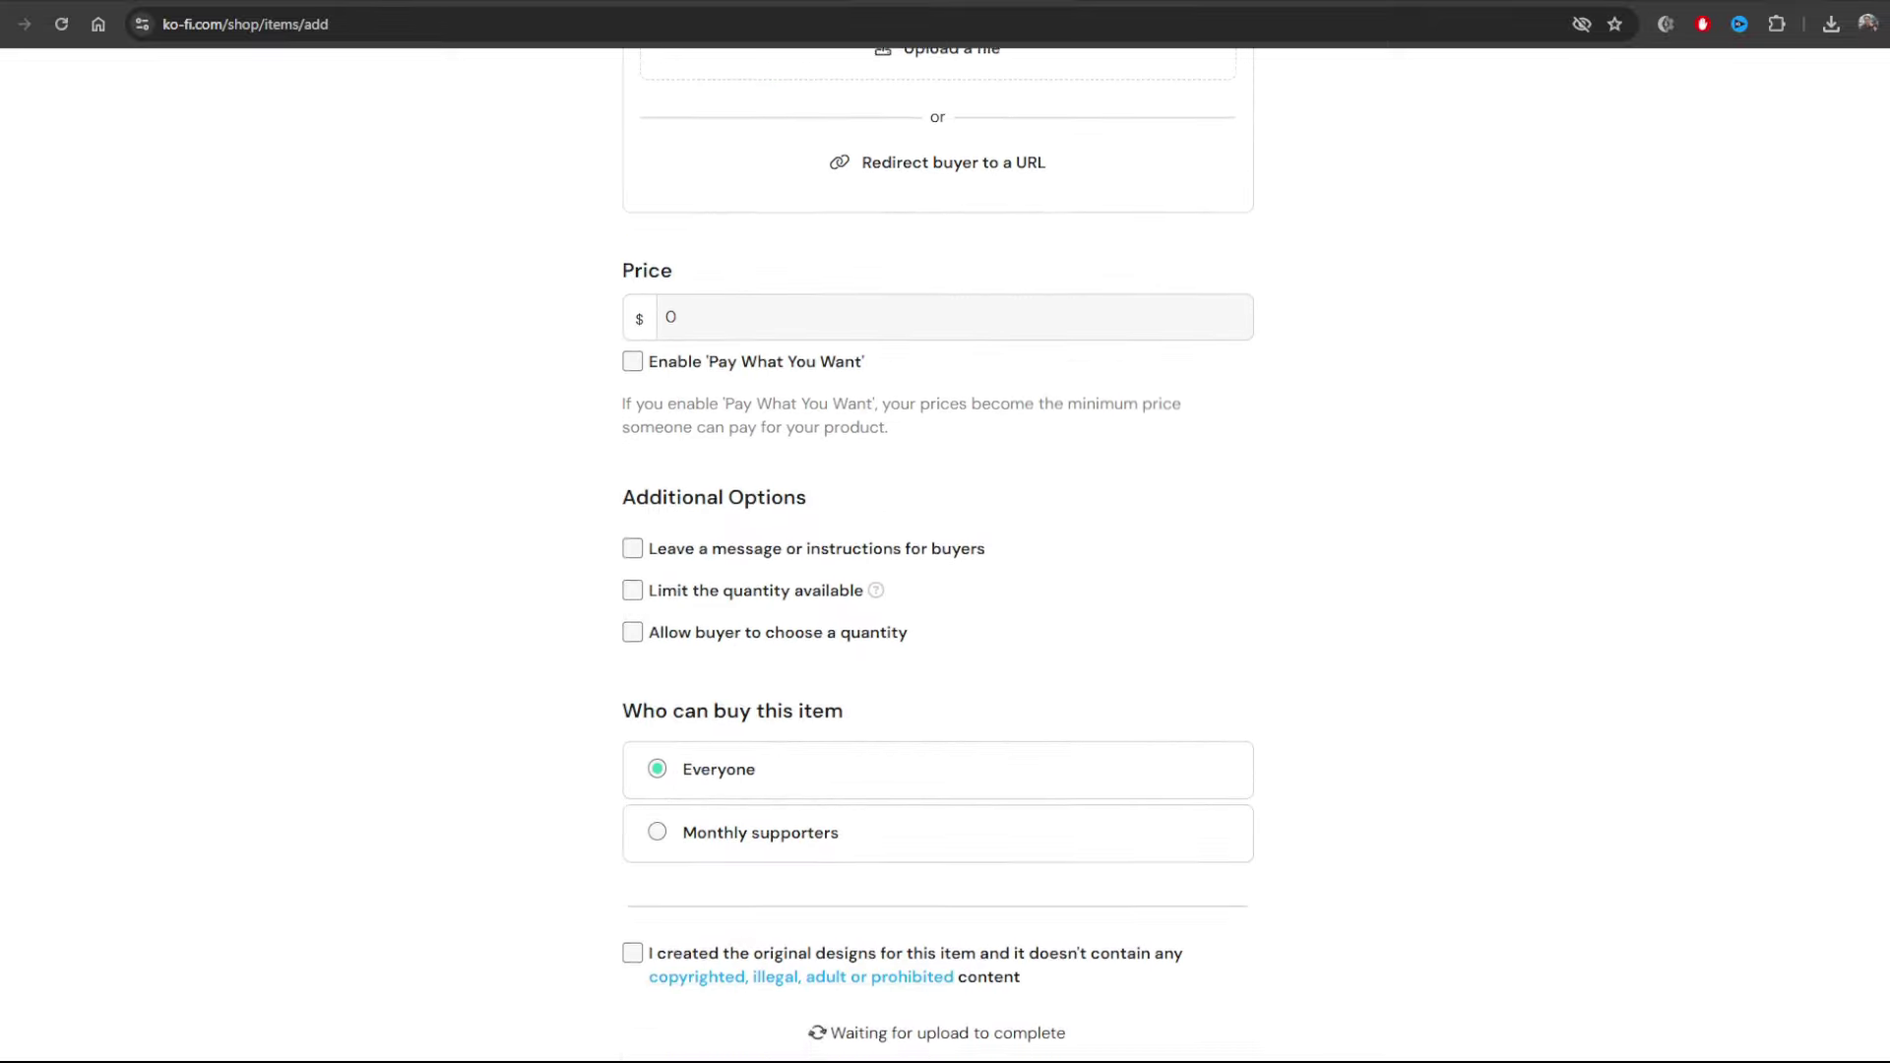
{"action": "left_click", "coordinate": [632, 614]}
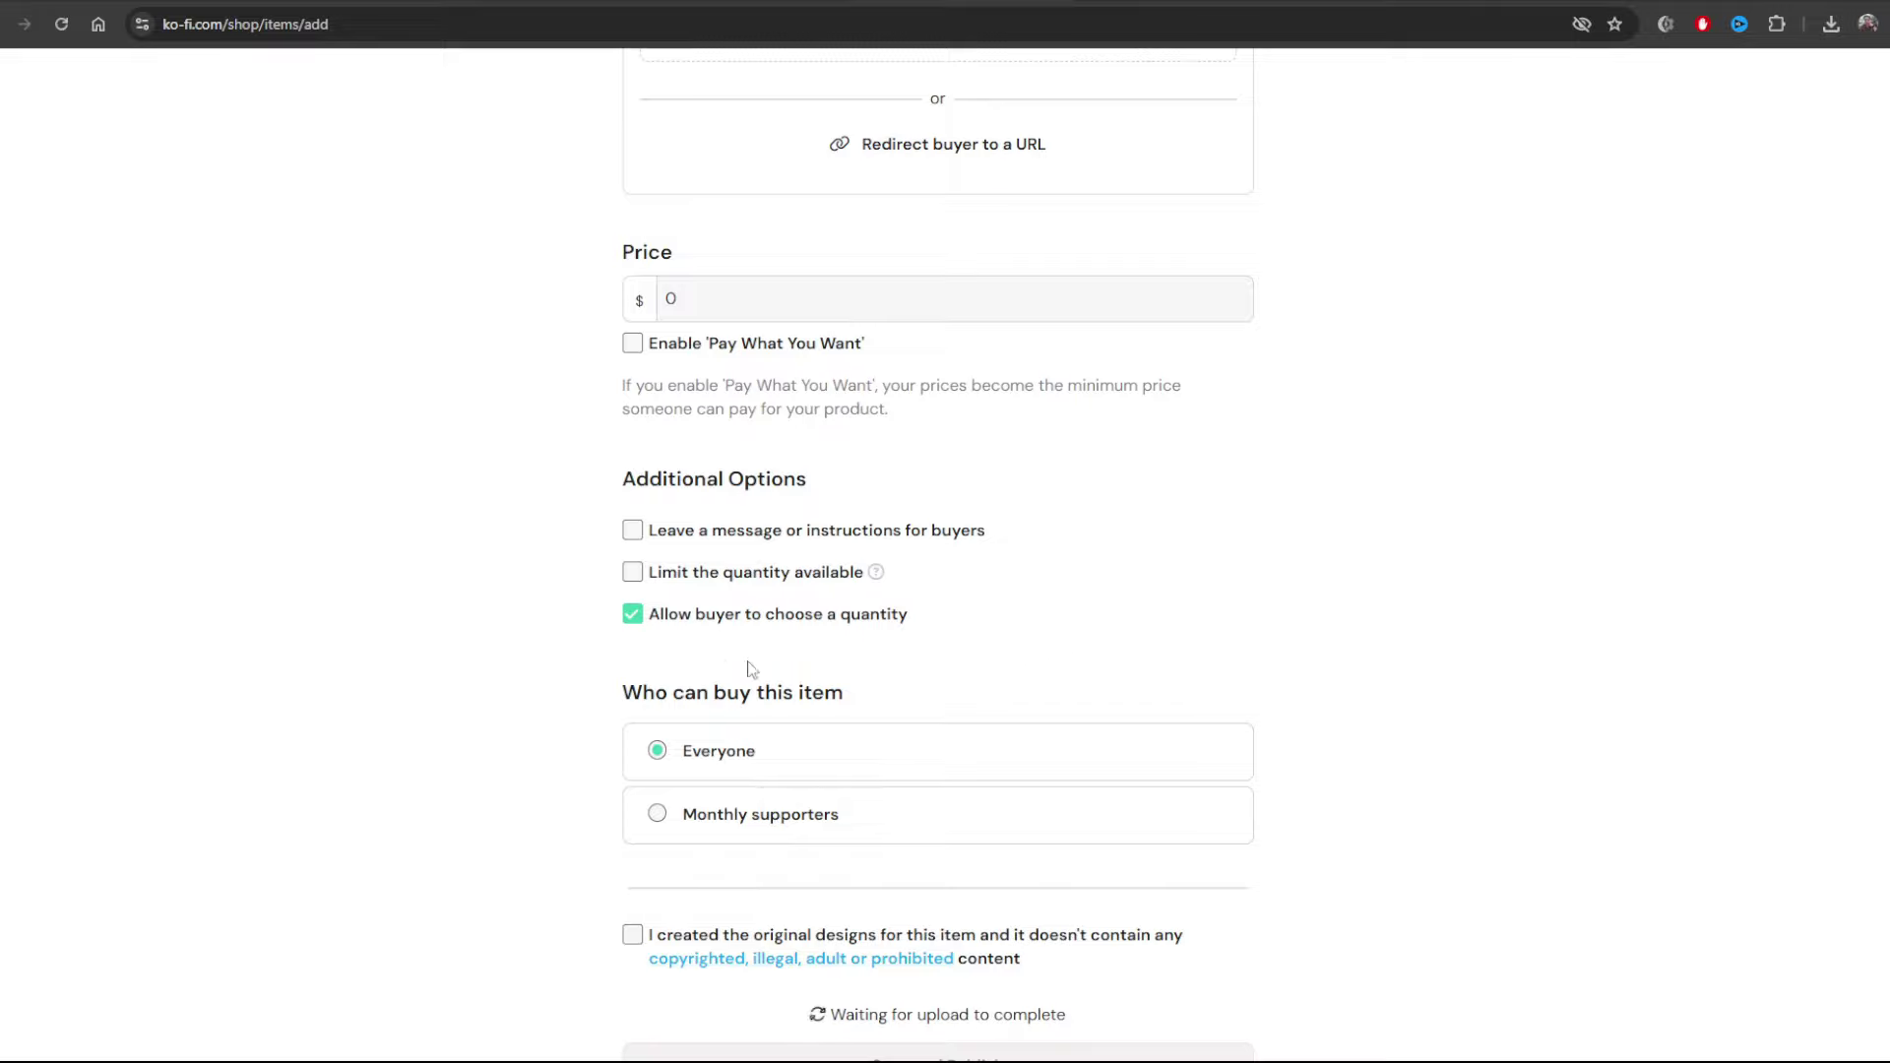
{"action": "left_click", "coordinate": [644, 943]}
Check the file's upload progress, publish the product, and dismiss the sharing dialog
{"action": "scroll", "coordinate": [630, 905], "scroll_direction": "up", "scroll_amount": 4}
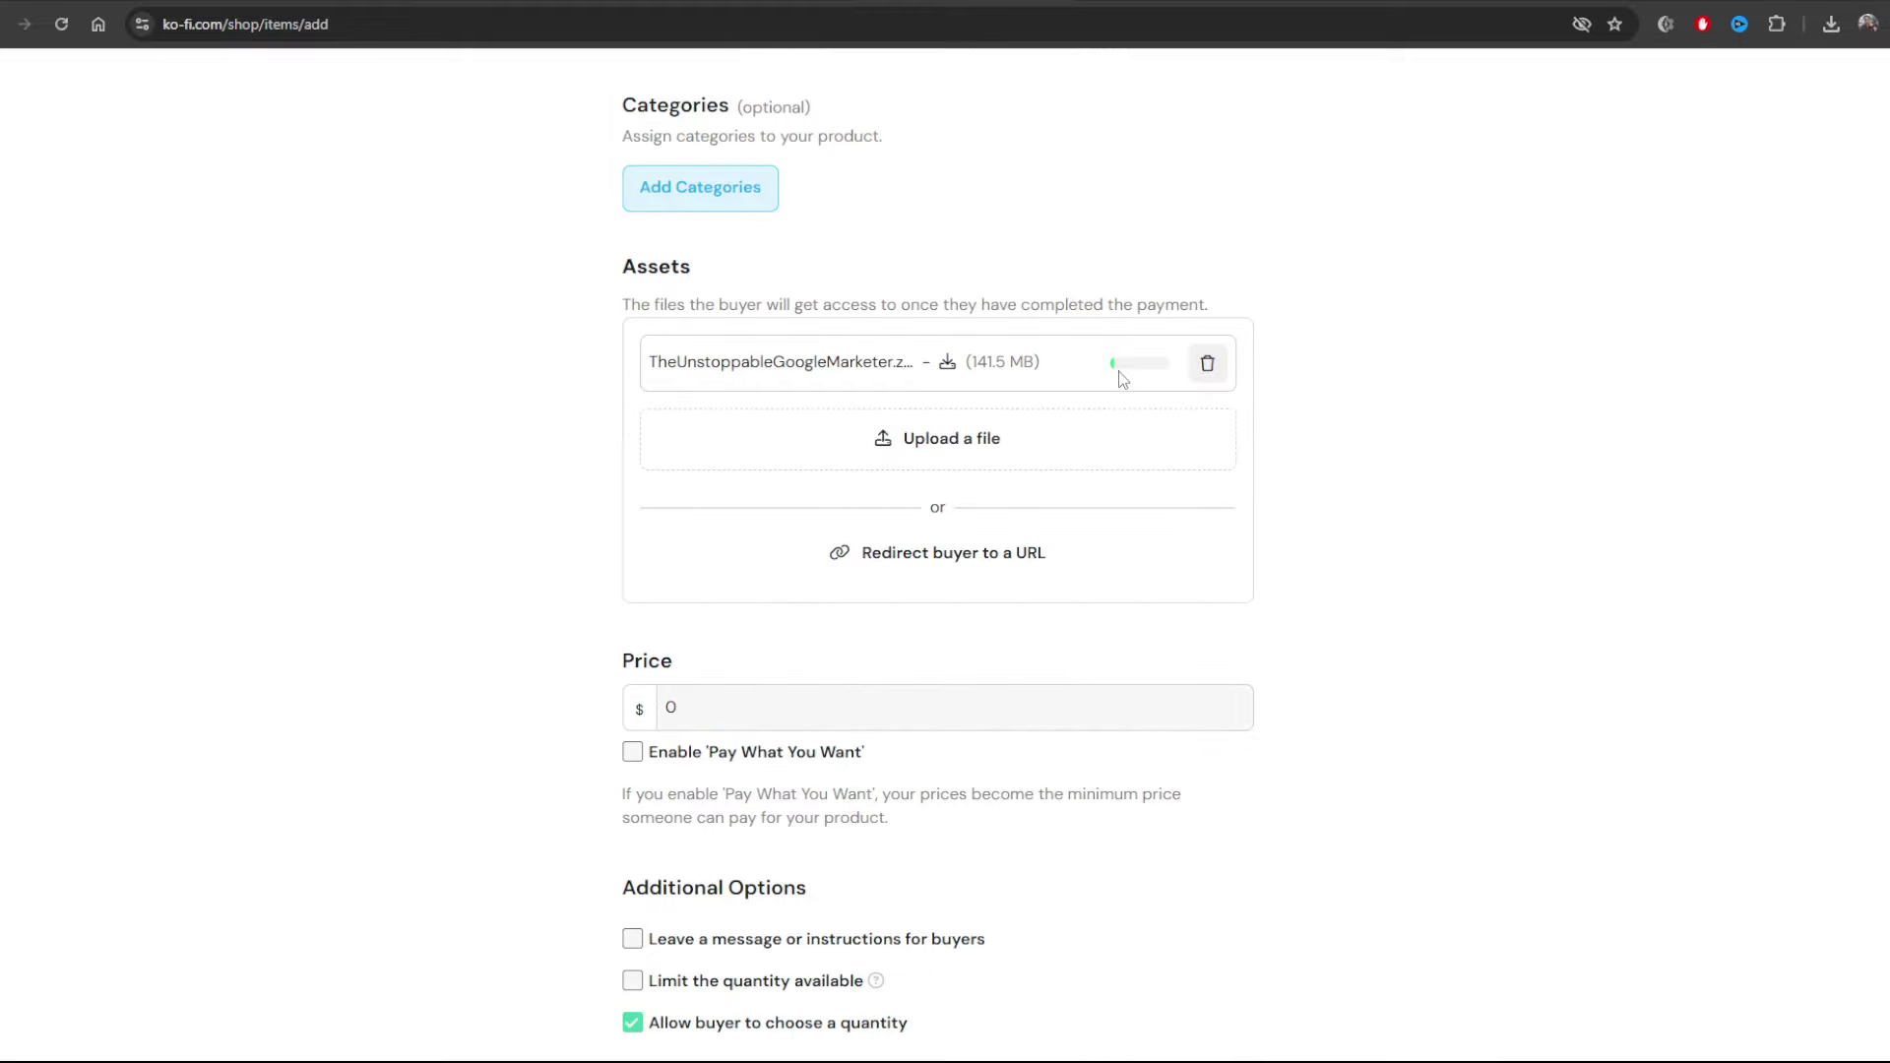
{"action": "scroll", "coordinate": [1231, 394], "scroll_direction": "down", "scroll_amount": 5}
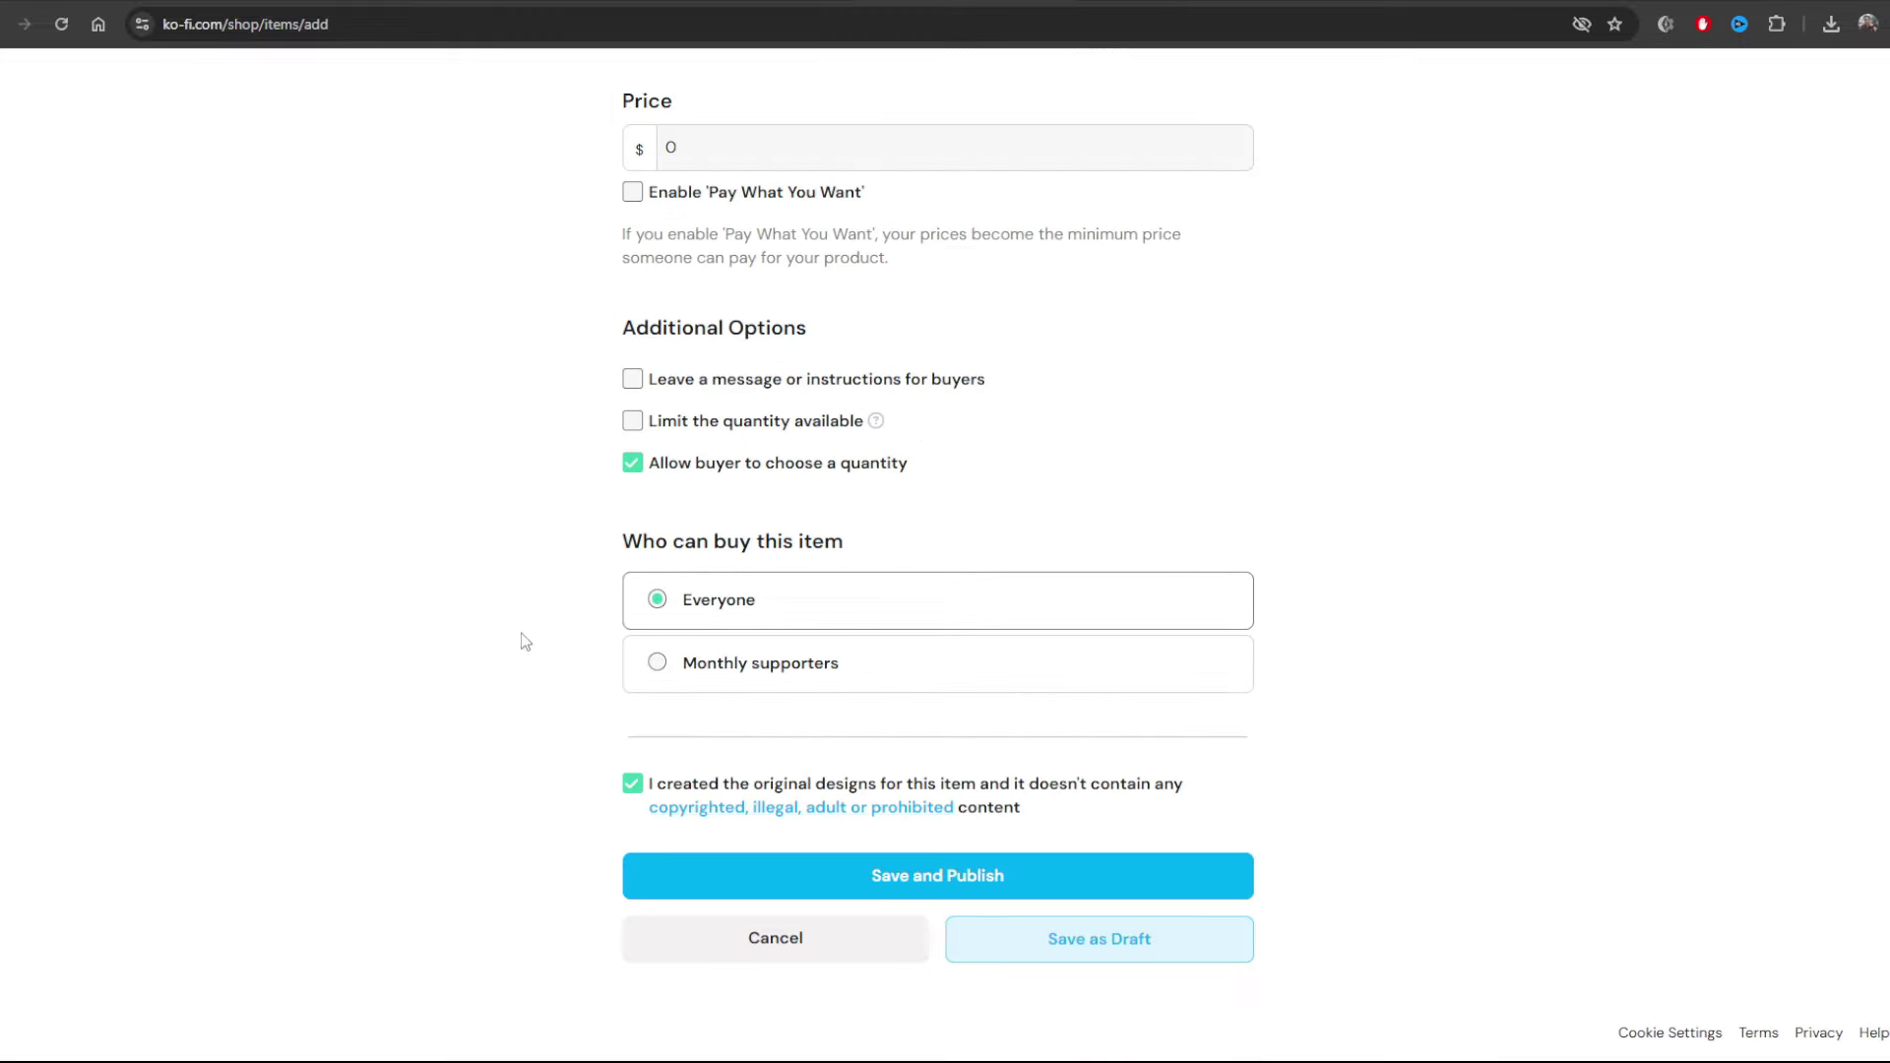
{"action": "left_click", "coordinate": [889, 894]}
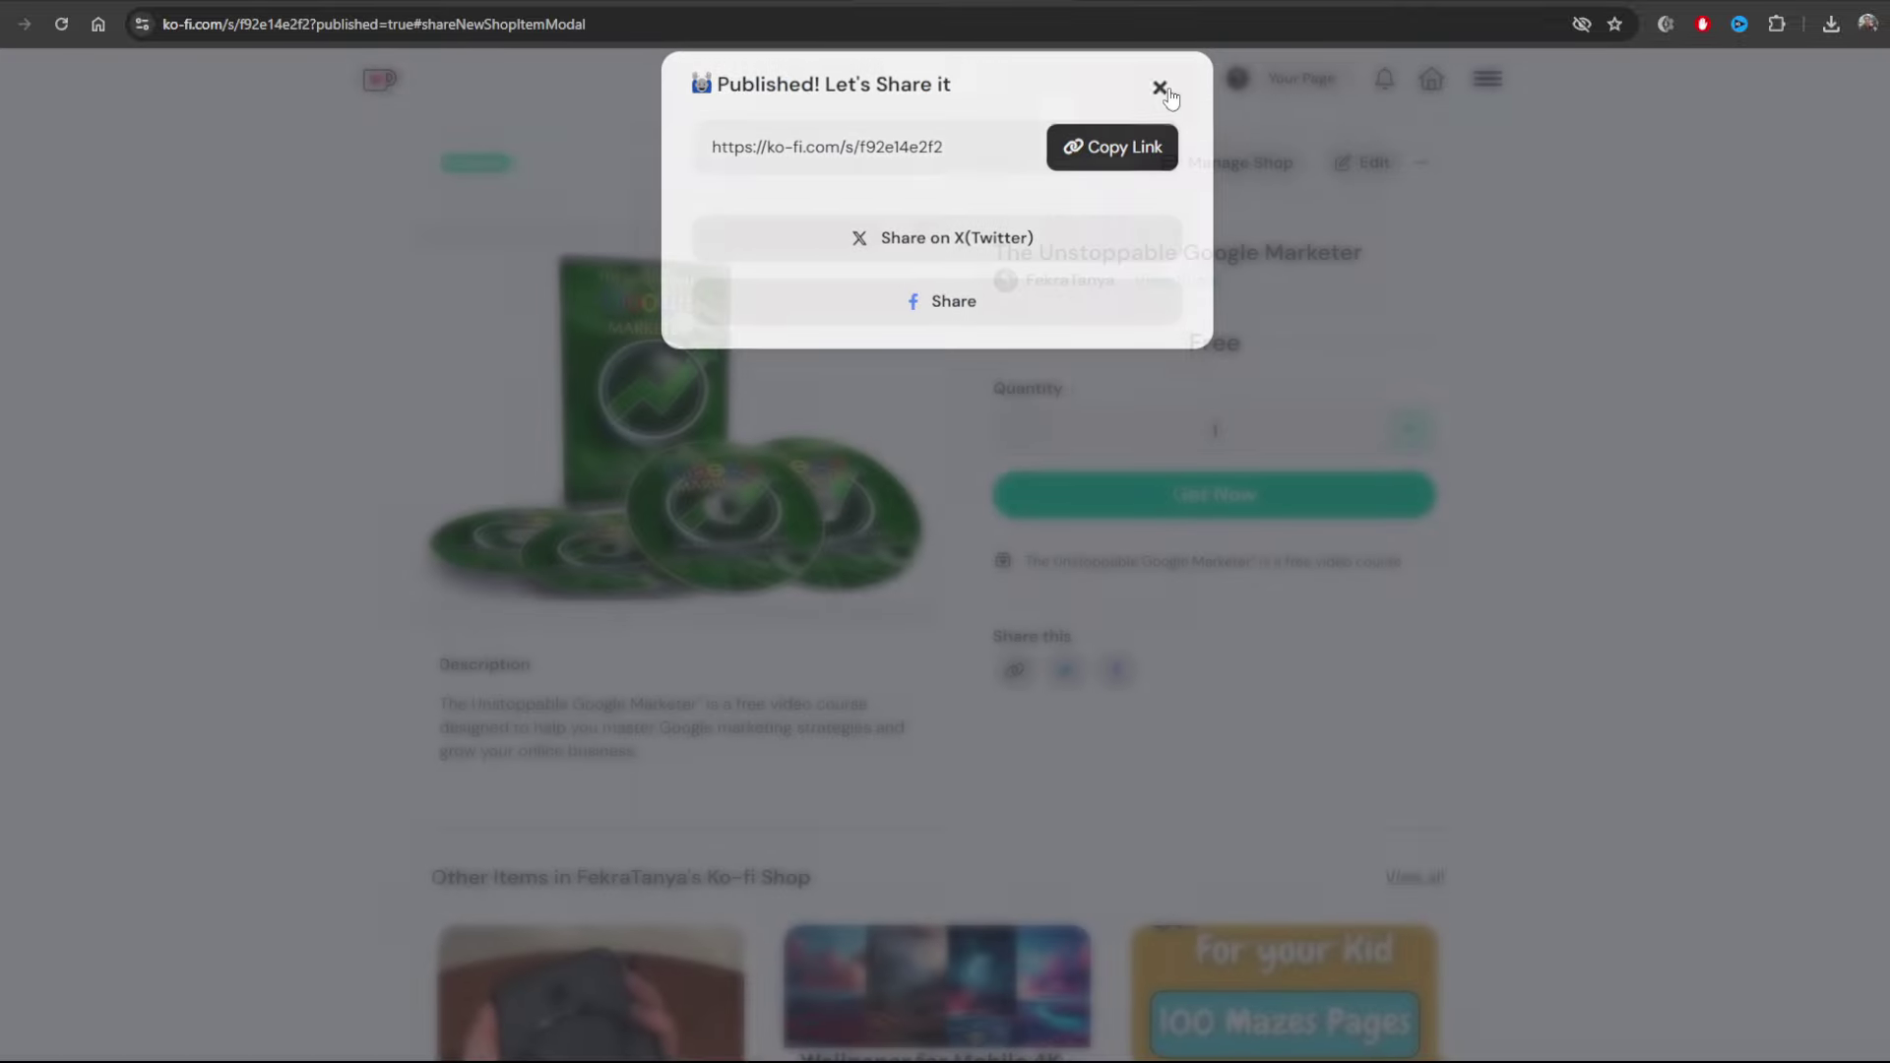
{"action": "left_click", "coordinate": [1160, 88]}
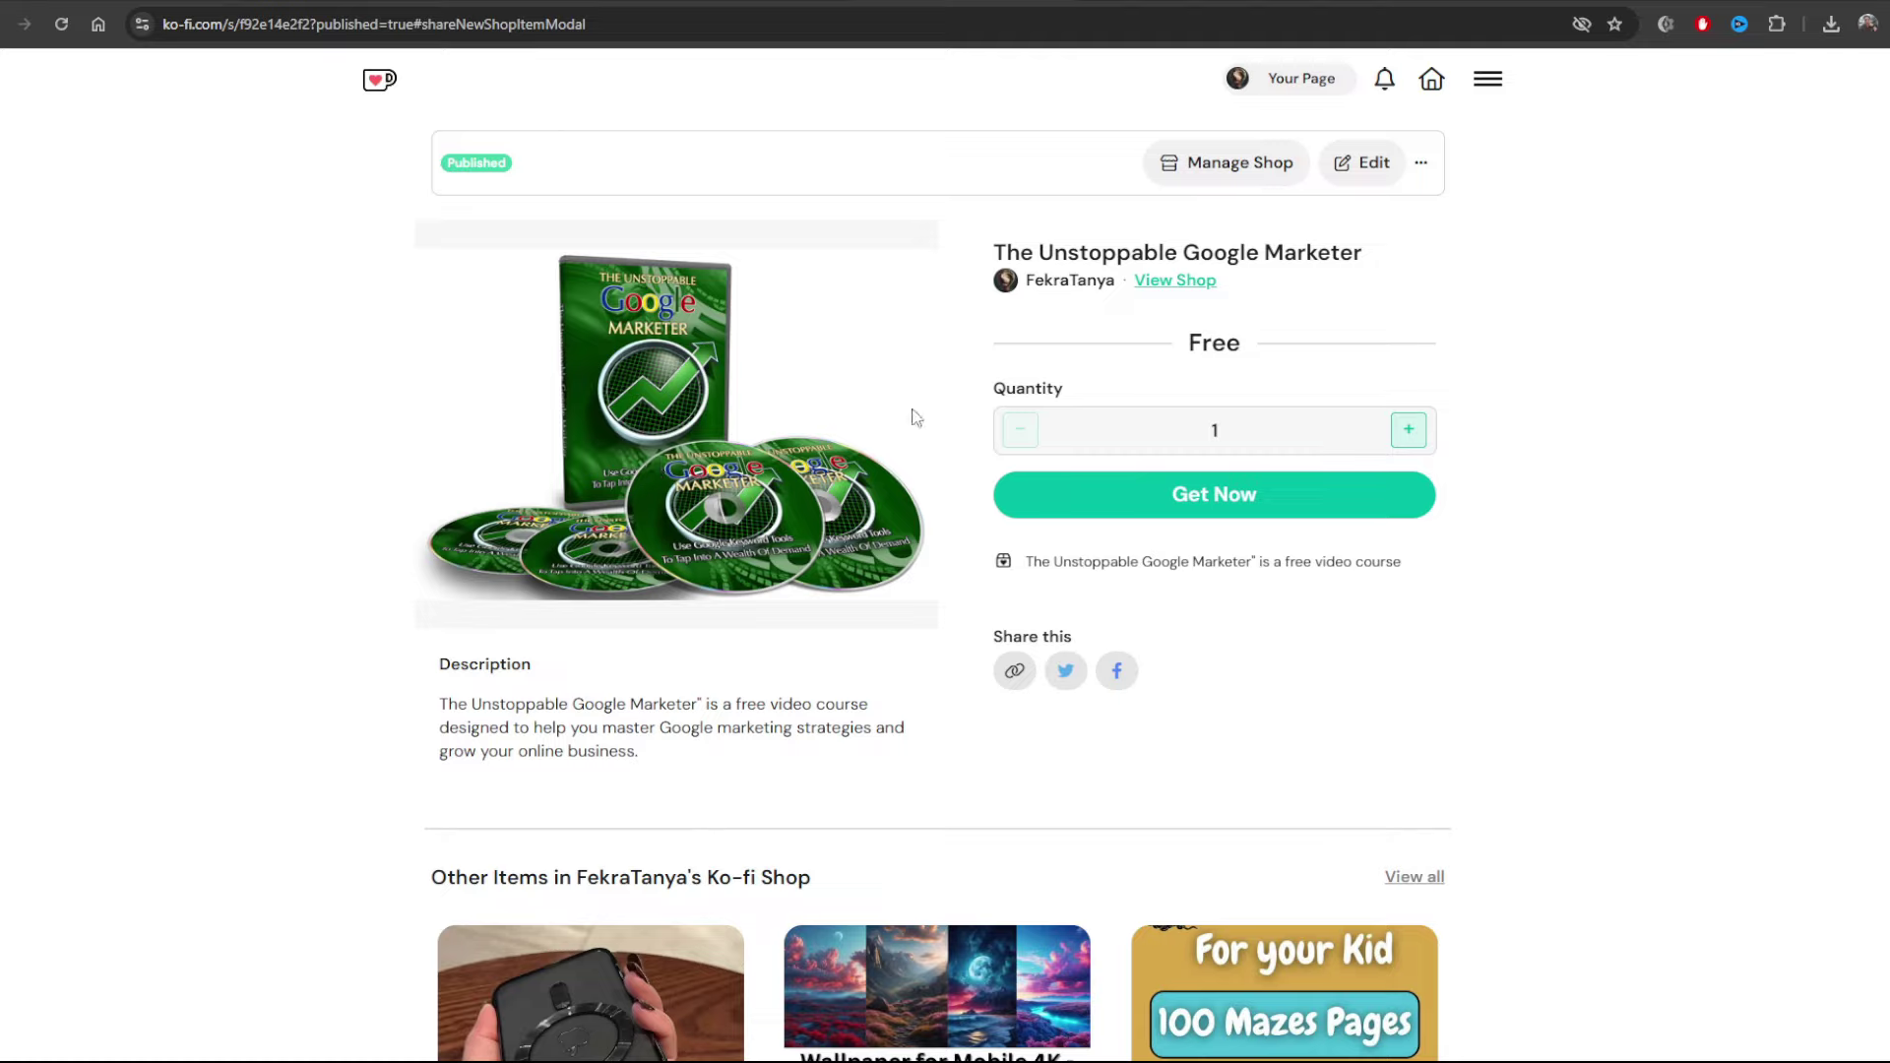
Test the purchase of the free product through checkout and review the resulting order details
{"action": "left_click_drag", "start_coordinate": [1185, 344], "coordinate": [1250, 357]}
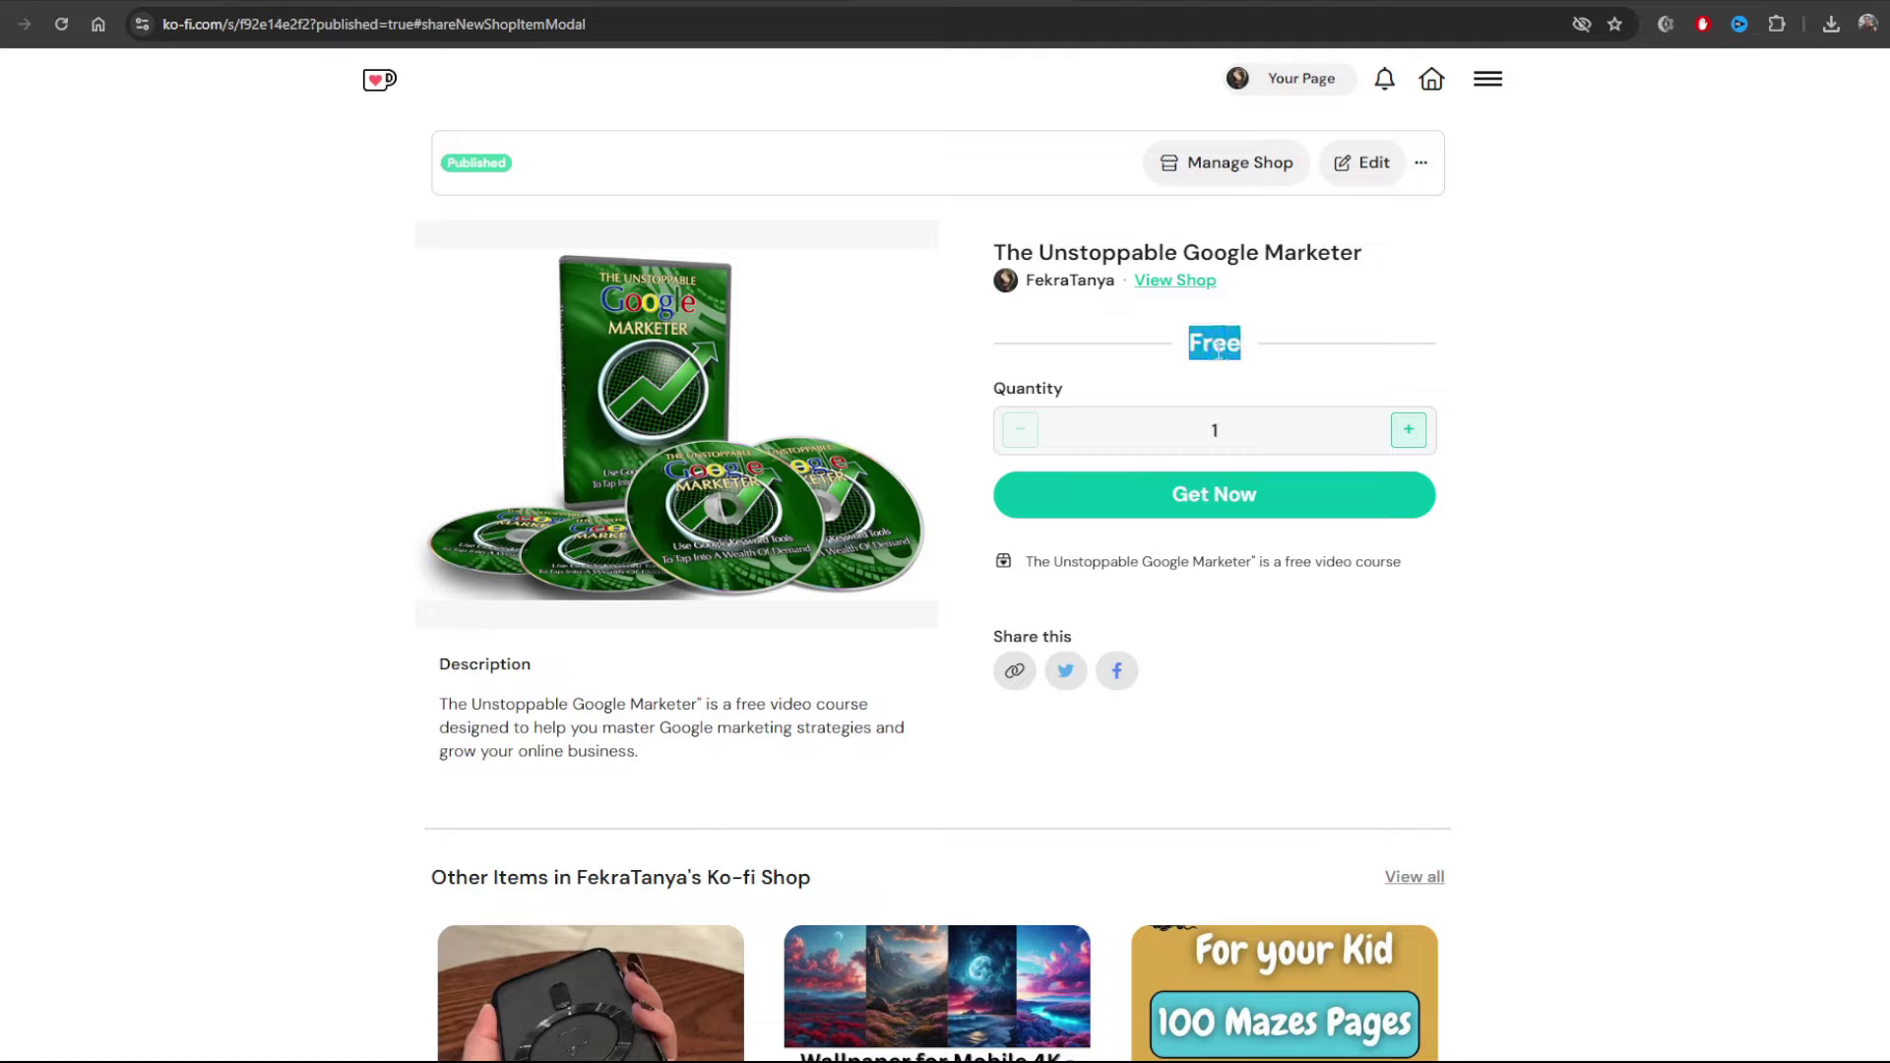
{"action": "left_click", "coordinate": [1219, 350]}
{"action": "left_click", "coordinate": [1186, 507]}
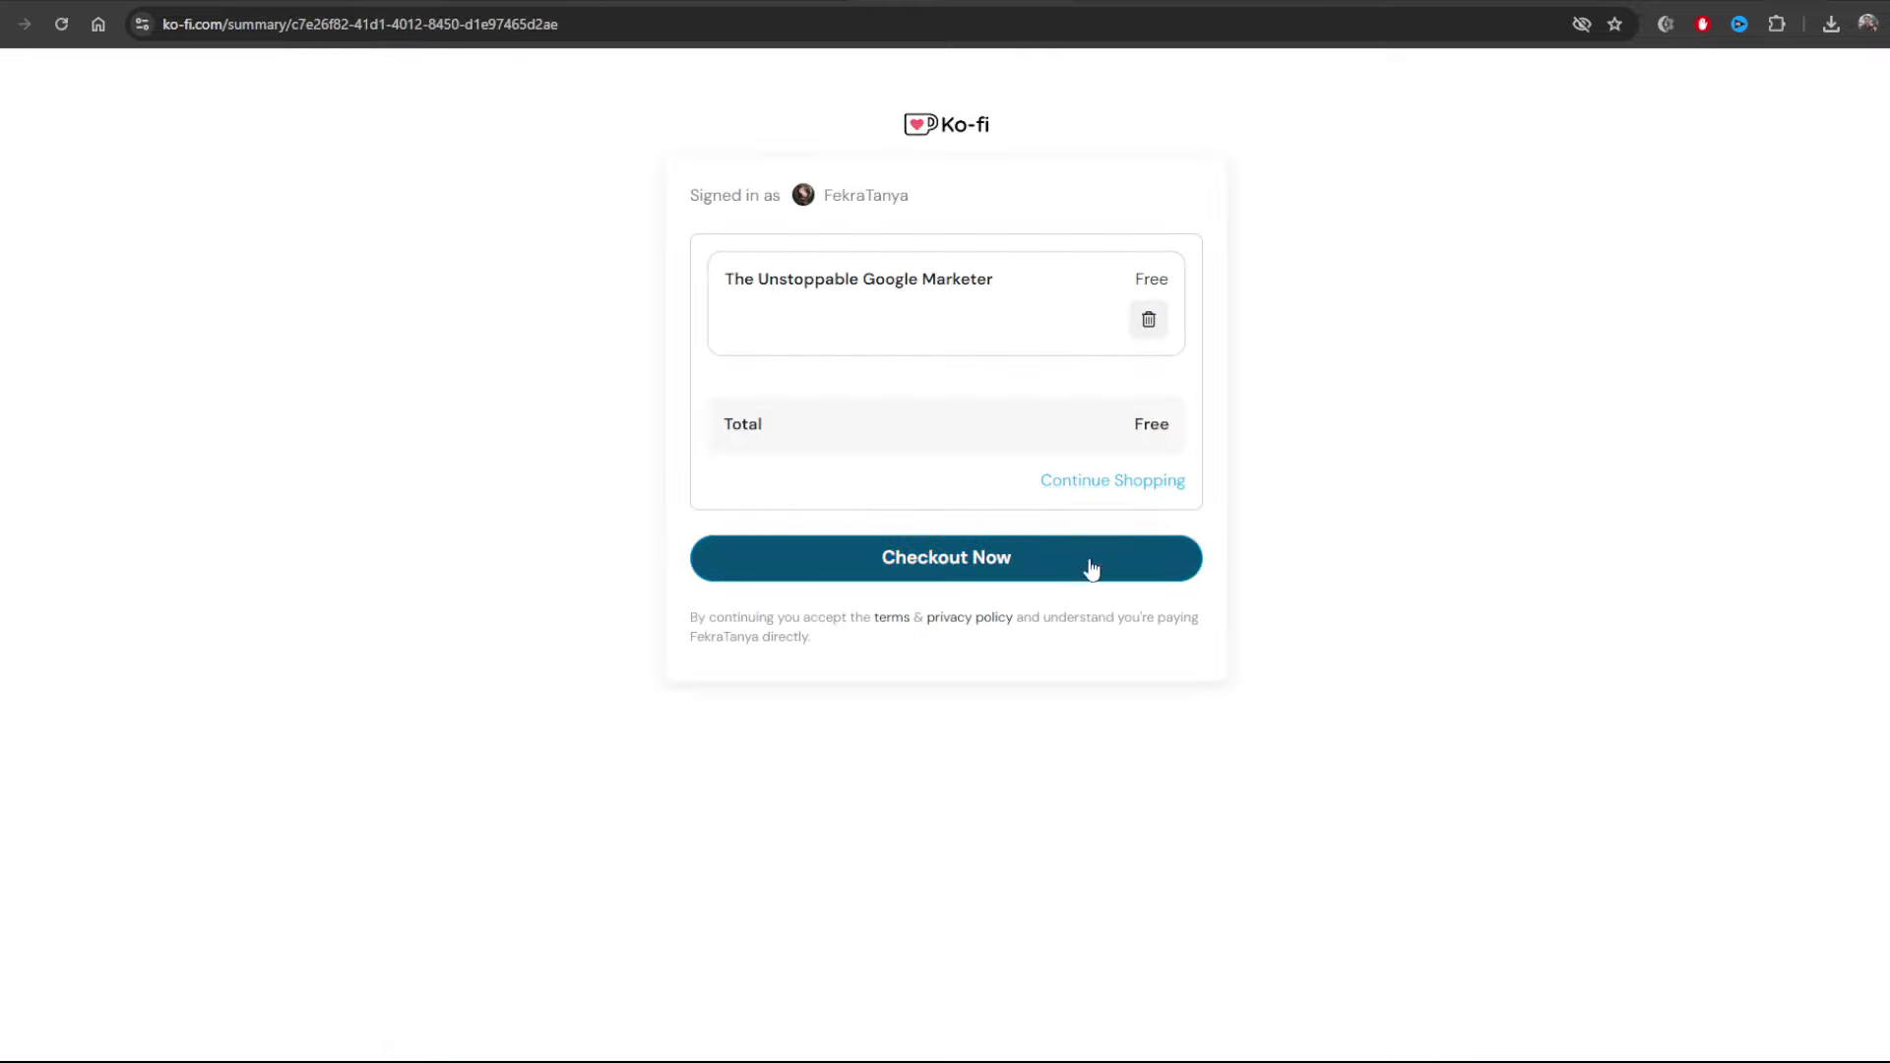
{"action": "left_click", "coordinate": [996, 559]}
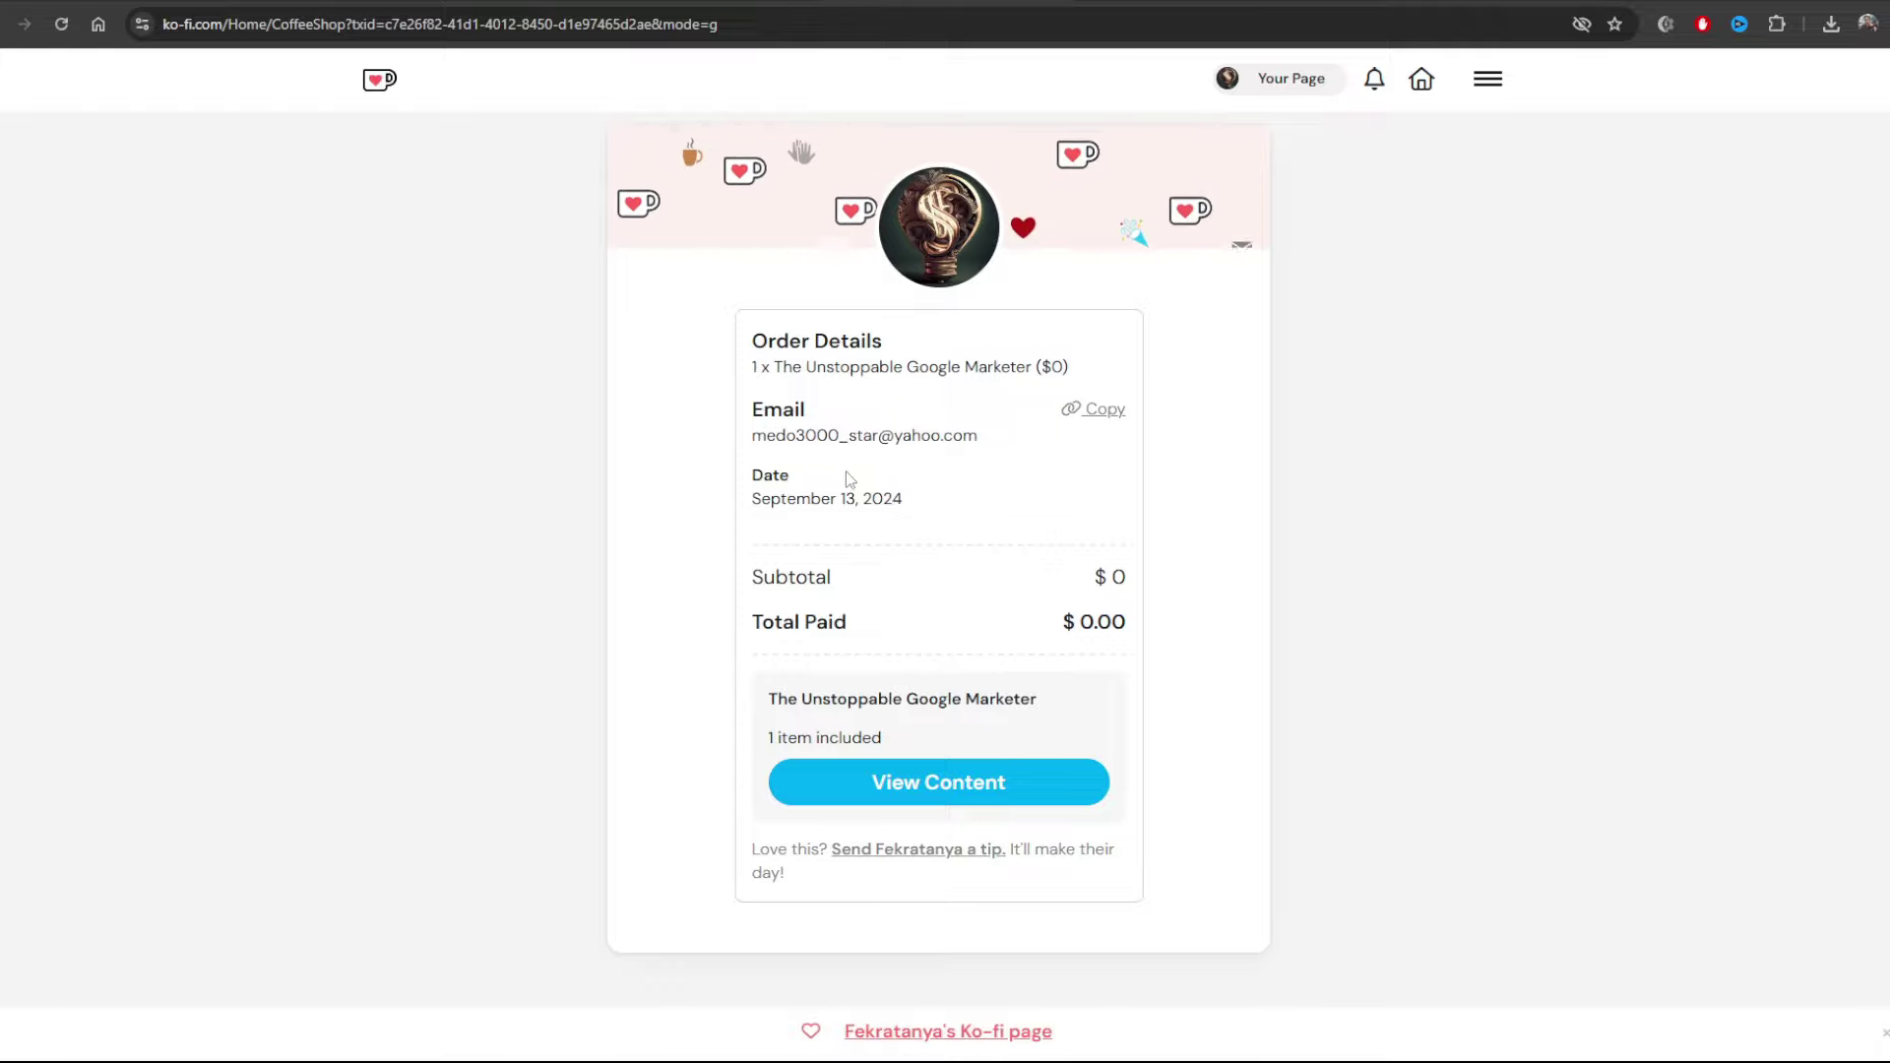
{"action": "left_click_drag", "start_coordinate": [784, 436], "coordinate": [1054, 476]}
{"action": "left_click", "coordinate": [763, 694]}
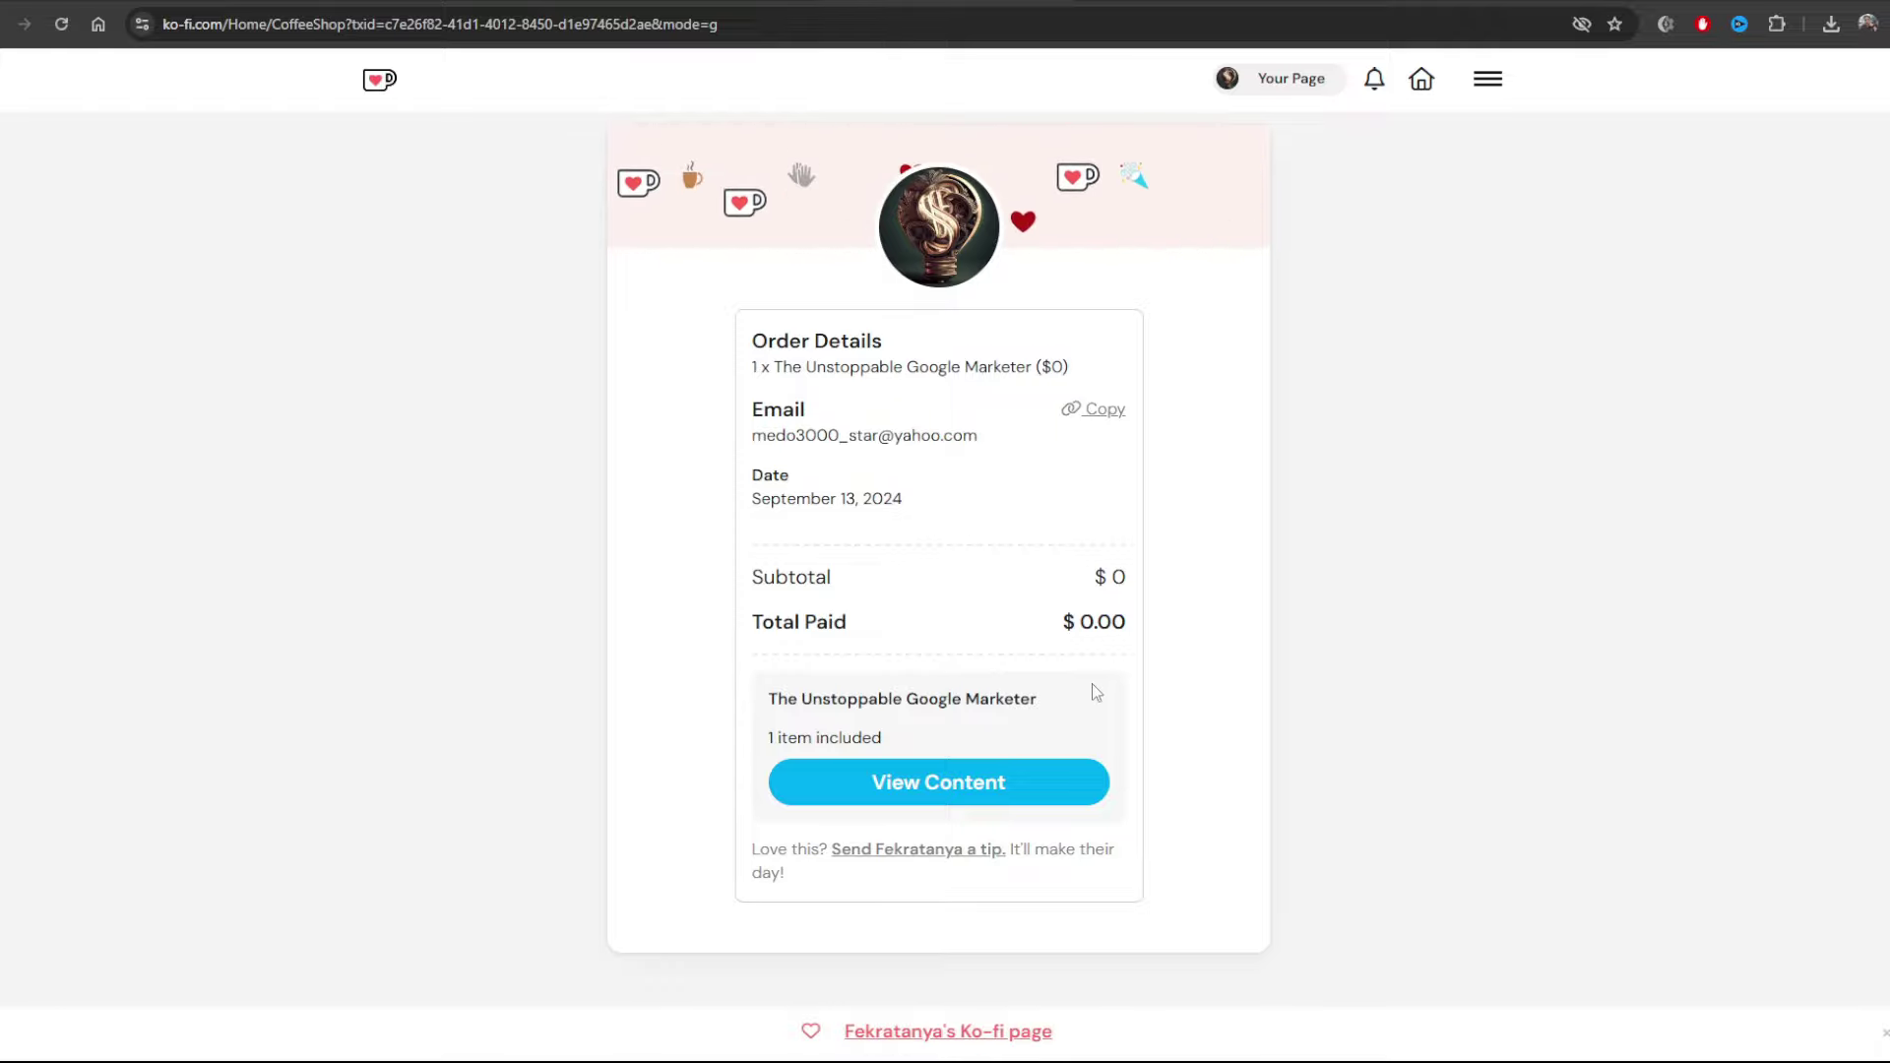
Return to the published product's page and select its full web address
{"action": "key", "text": "alt+Left"}
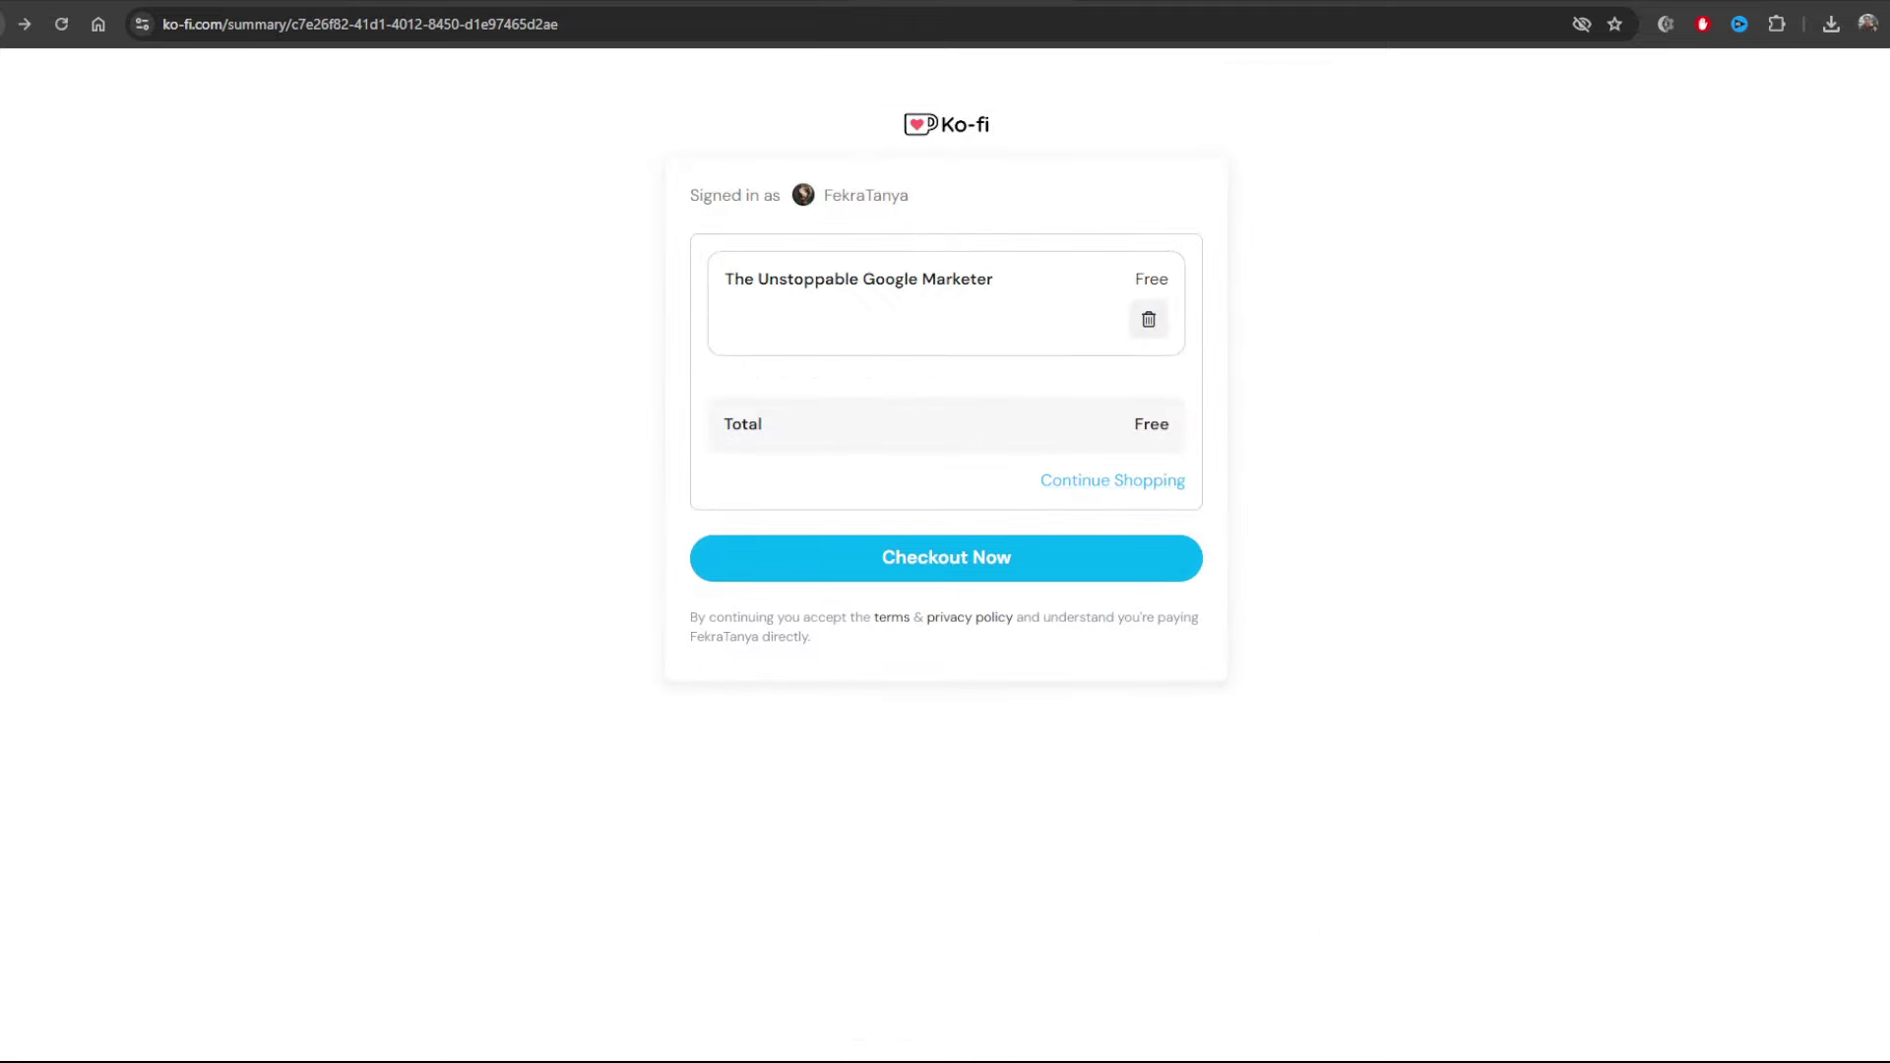
{"action": "key", "text": "alt+Left"}
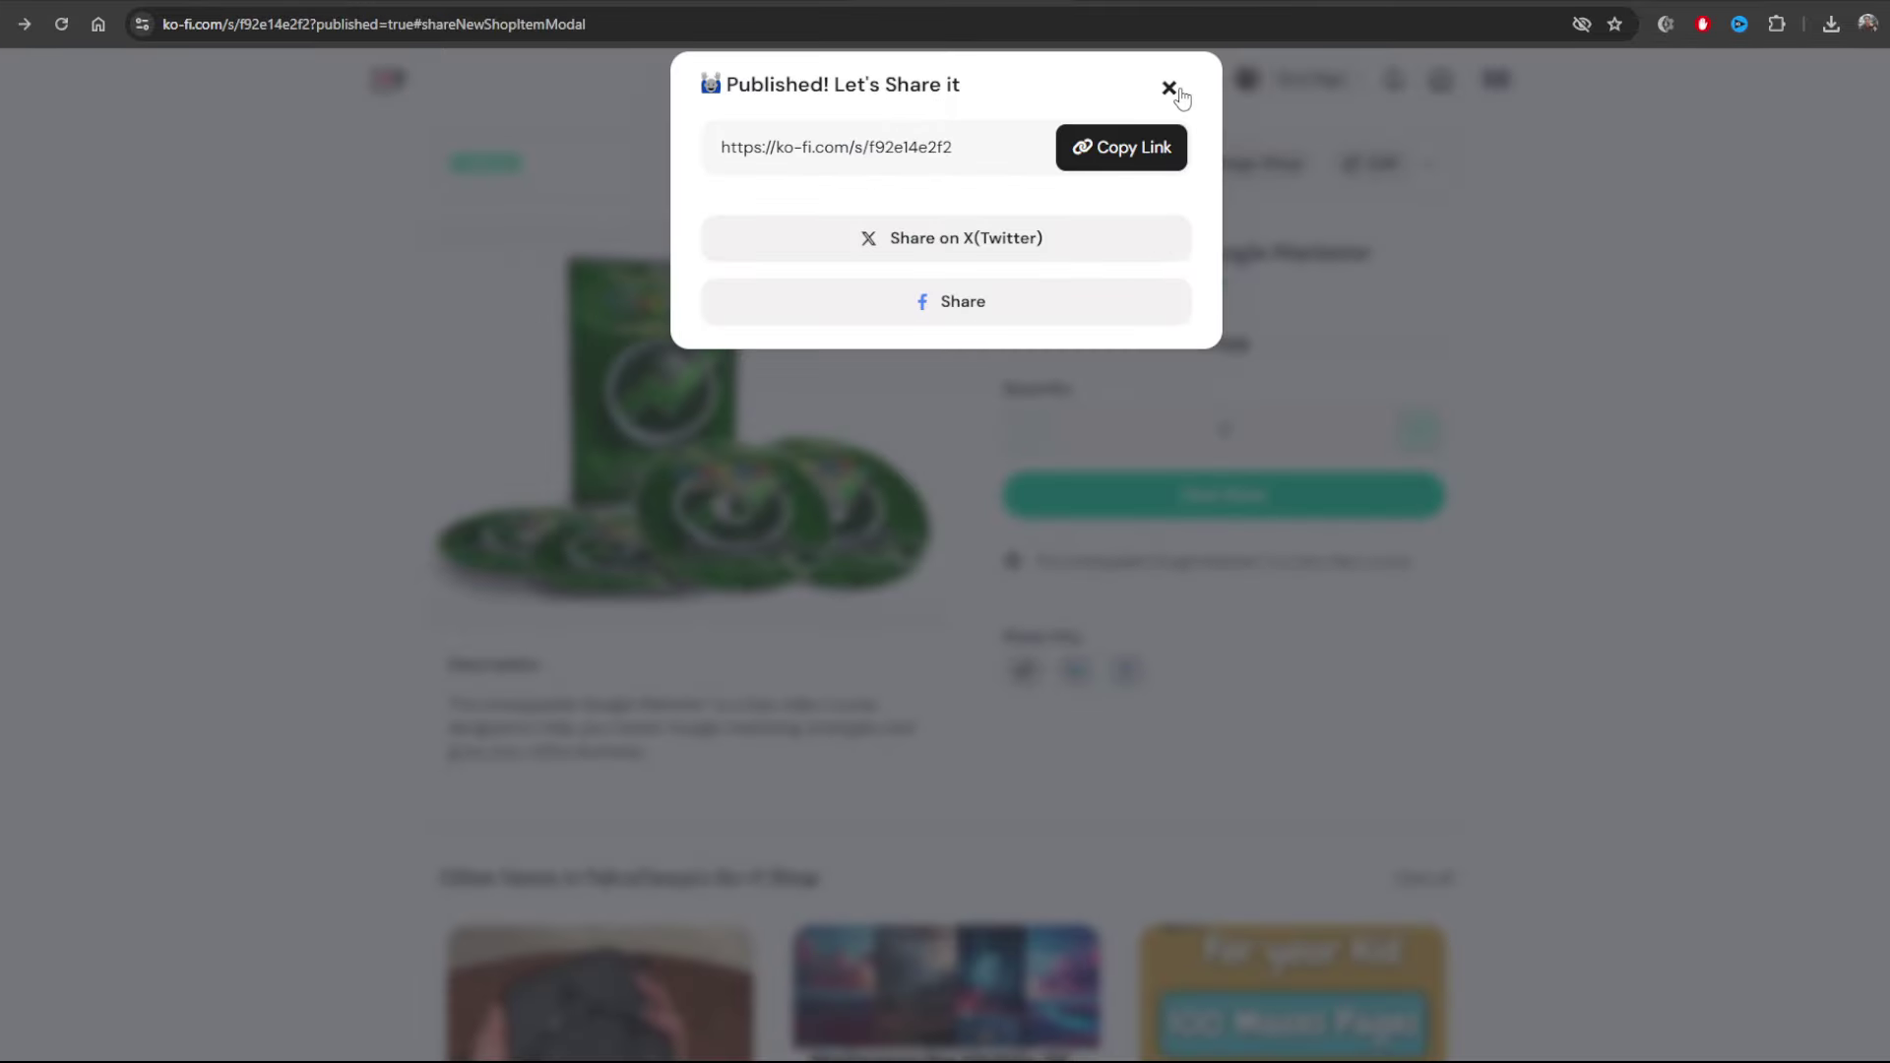
{"action": "left_click", "coordinate": [1168, 86]}
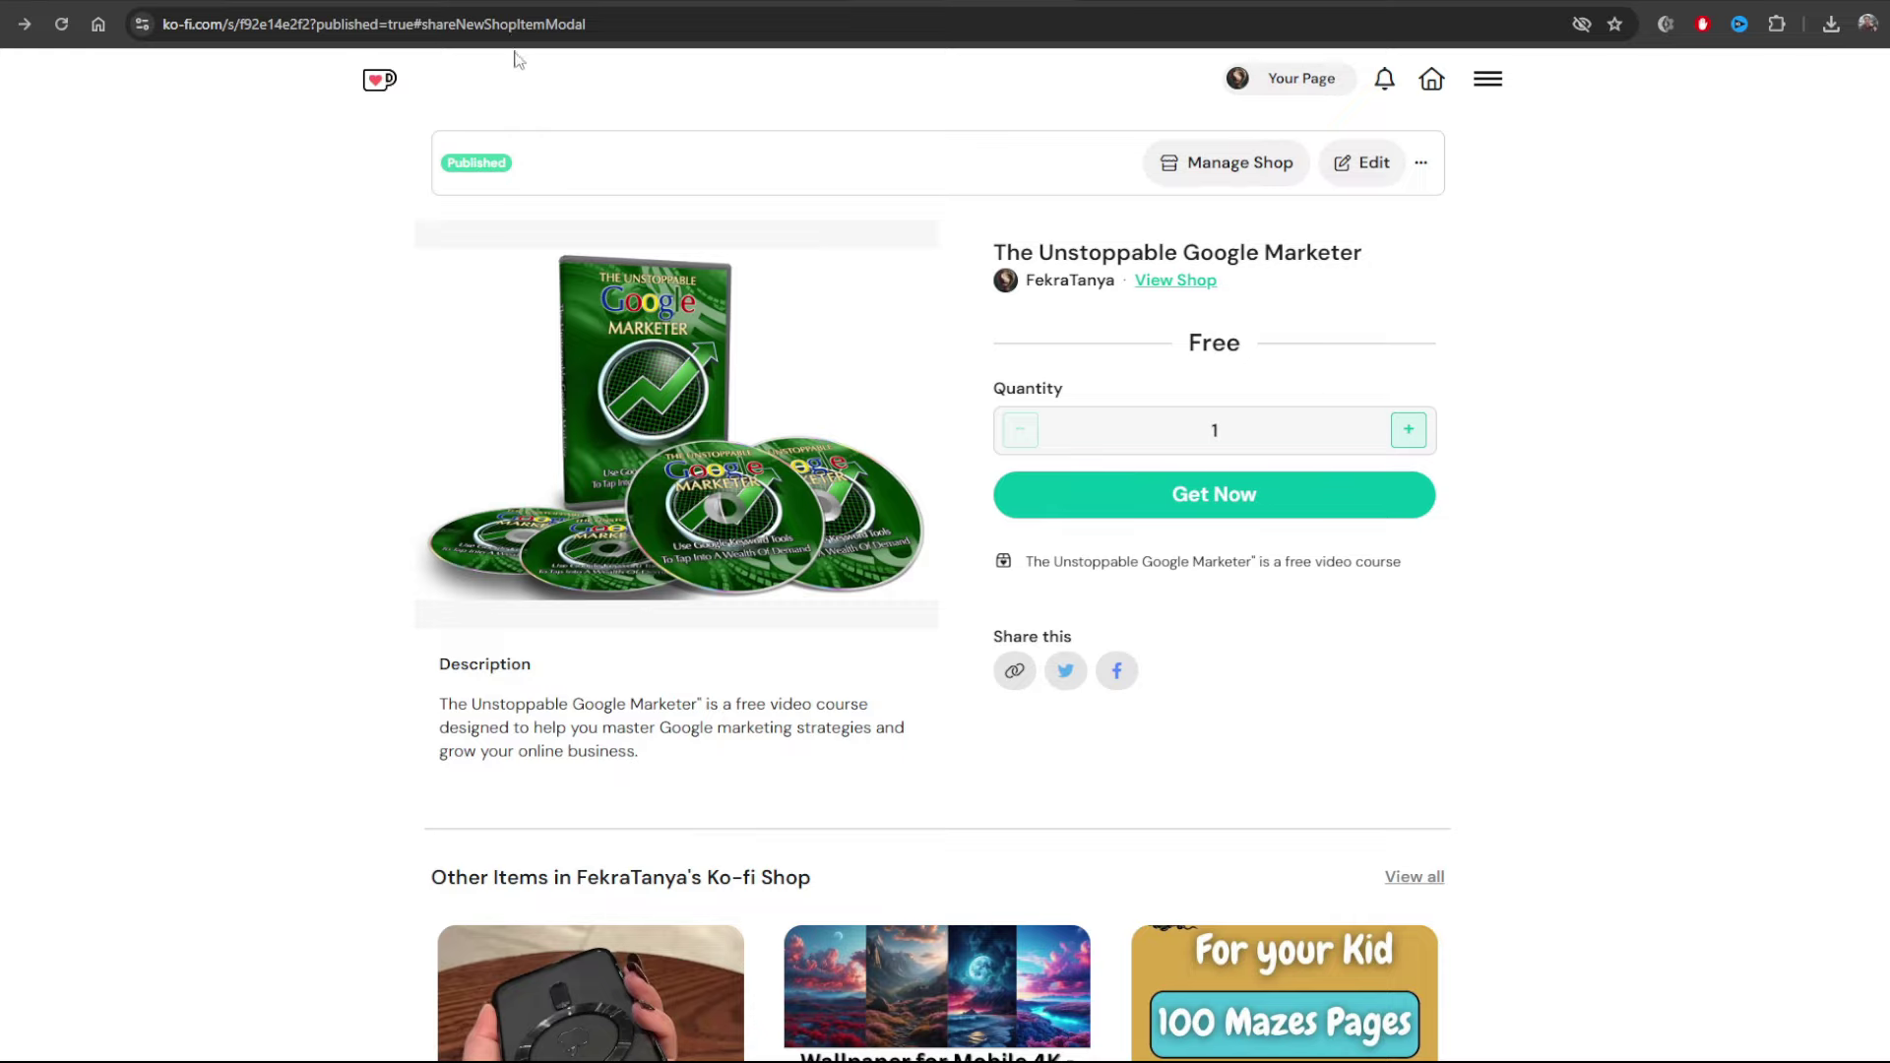
{"action": "left_click", "coordinate": [555, 29]}
{"action": "key", "text": "ctrl+a"}
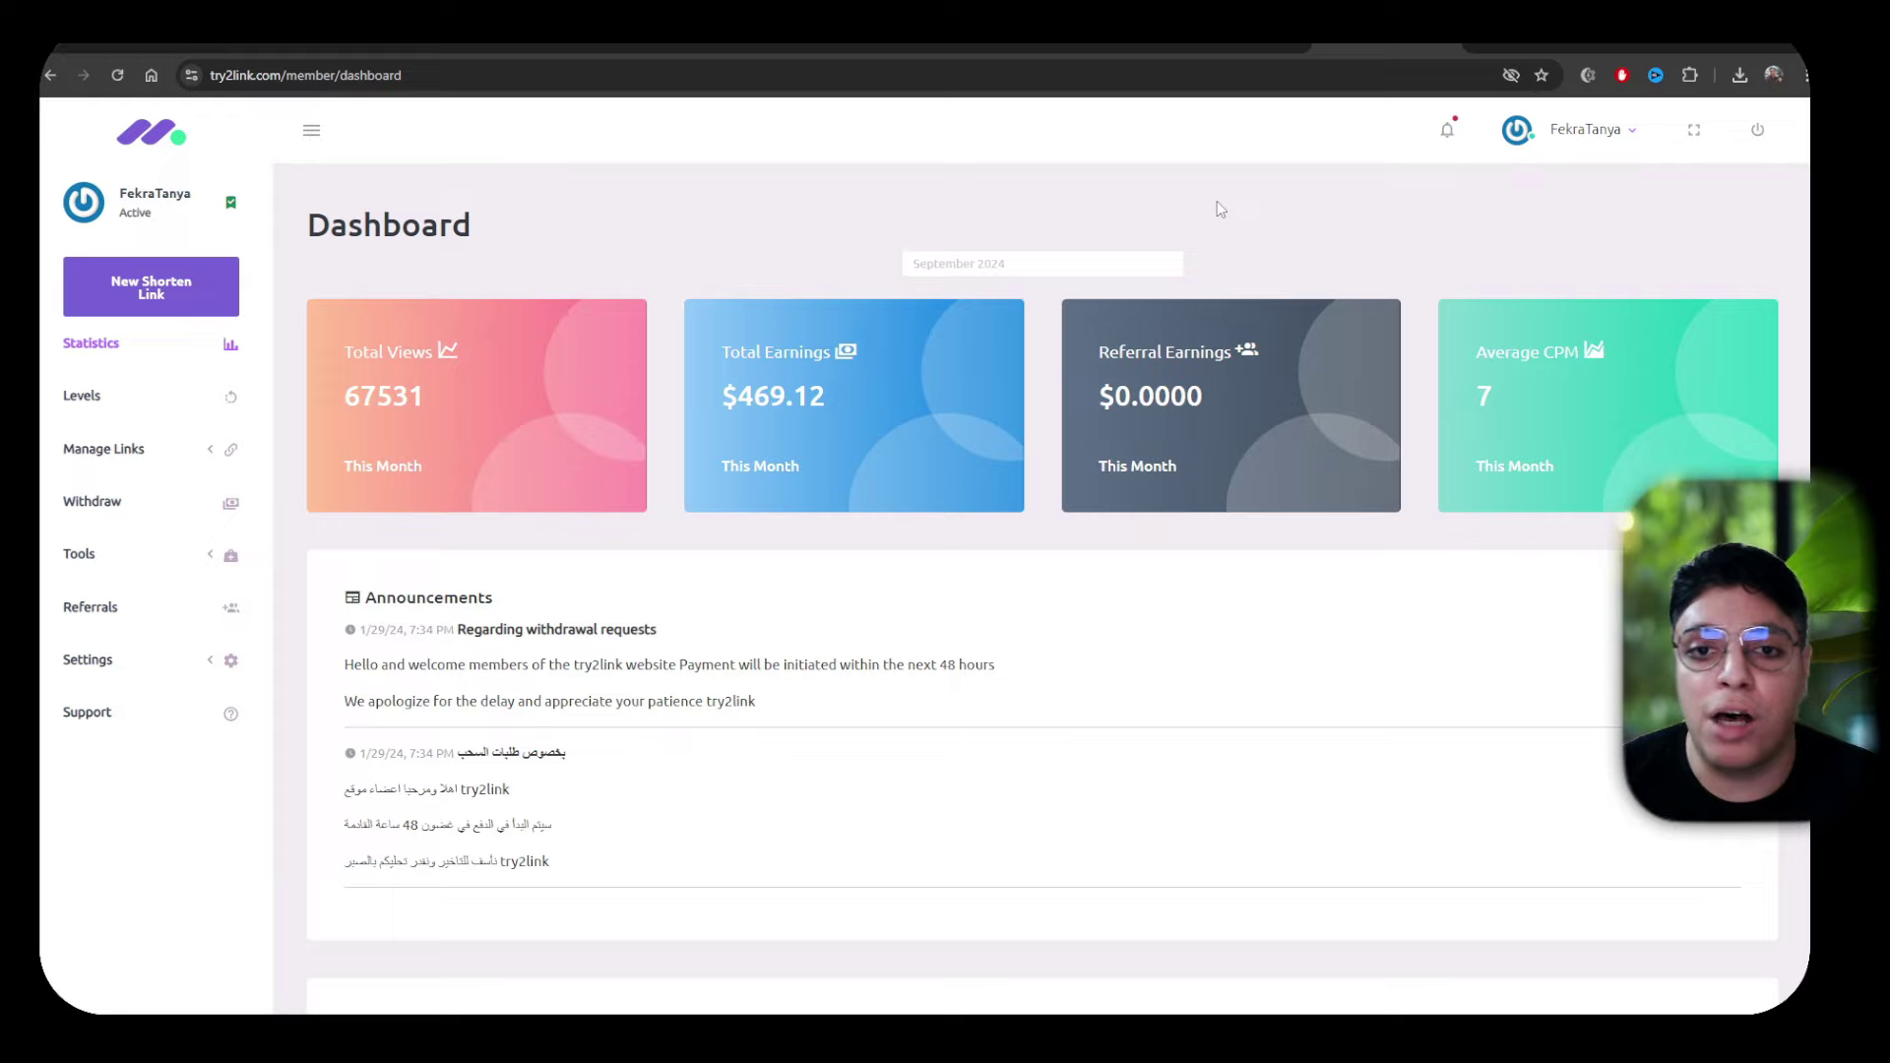
Review this month's total earnings and average CPM on the try2link dashboard
{"action": "left_click_drag", "start_coordinate": [842, 415], "coordinate": [736, 394]}
{"action": "left_click", "coordinate": [737, 394]}
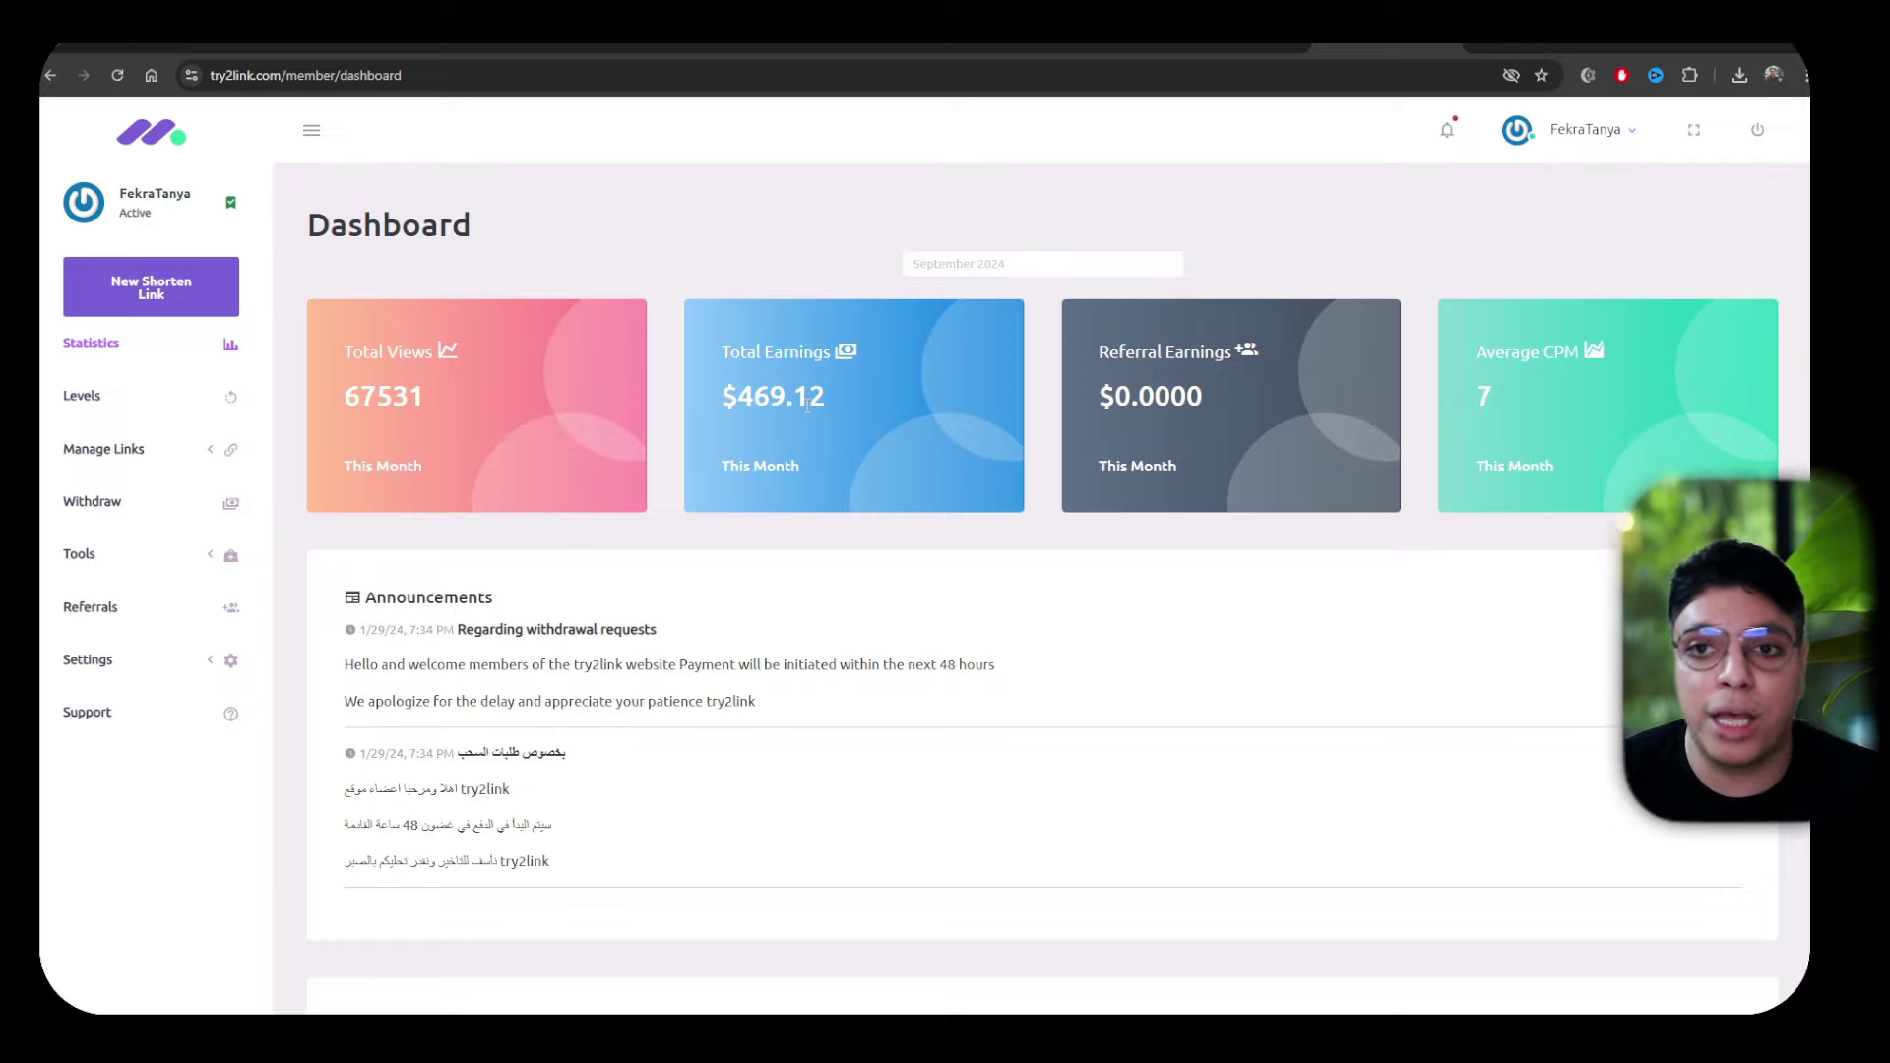
{"action": "left_click_drag", "start_coordinate": [1501, 401], "coordinate": [1476, 396]}
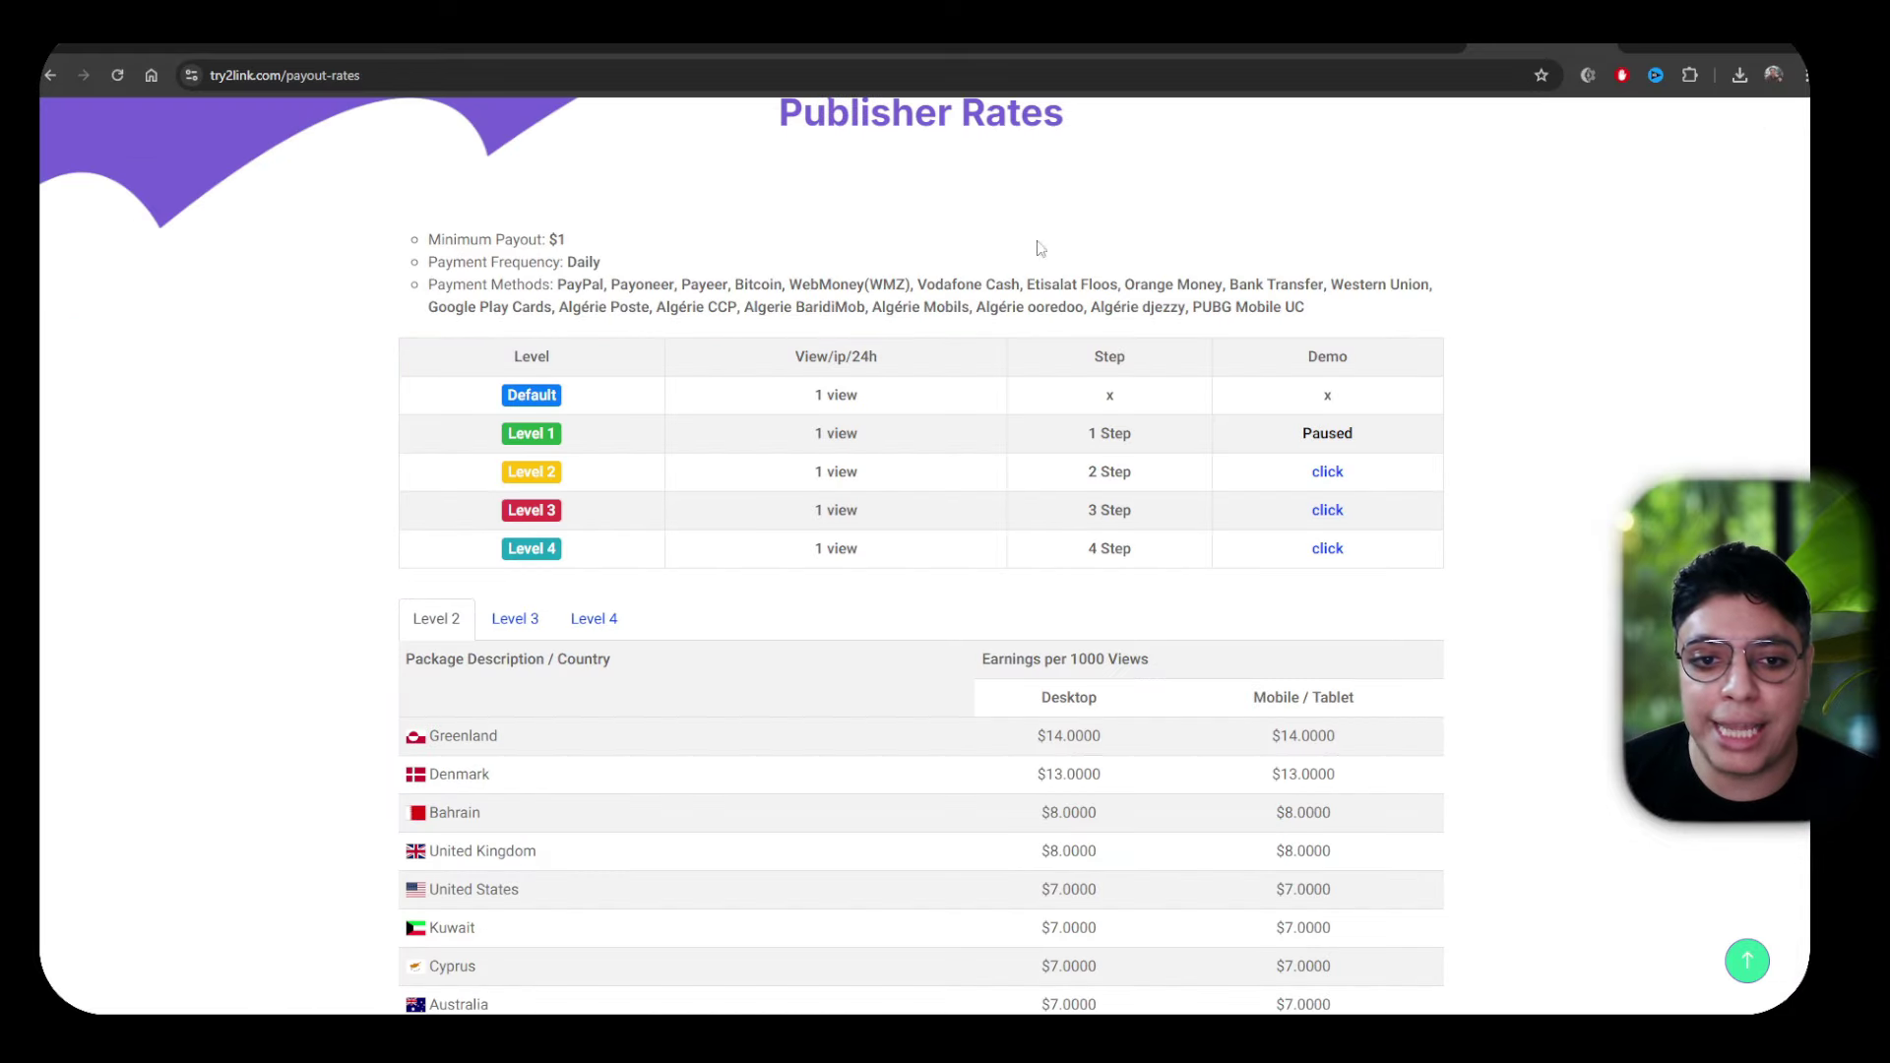
Compare the try2link payout rates per 1000 views by country for Level 2, Level 3 and Level 4
{"action": "scroll", "coordinate": [516, 683], "scroll_direction": "down", "scroll_amount": 5}
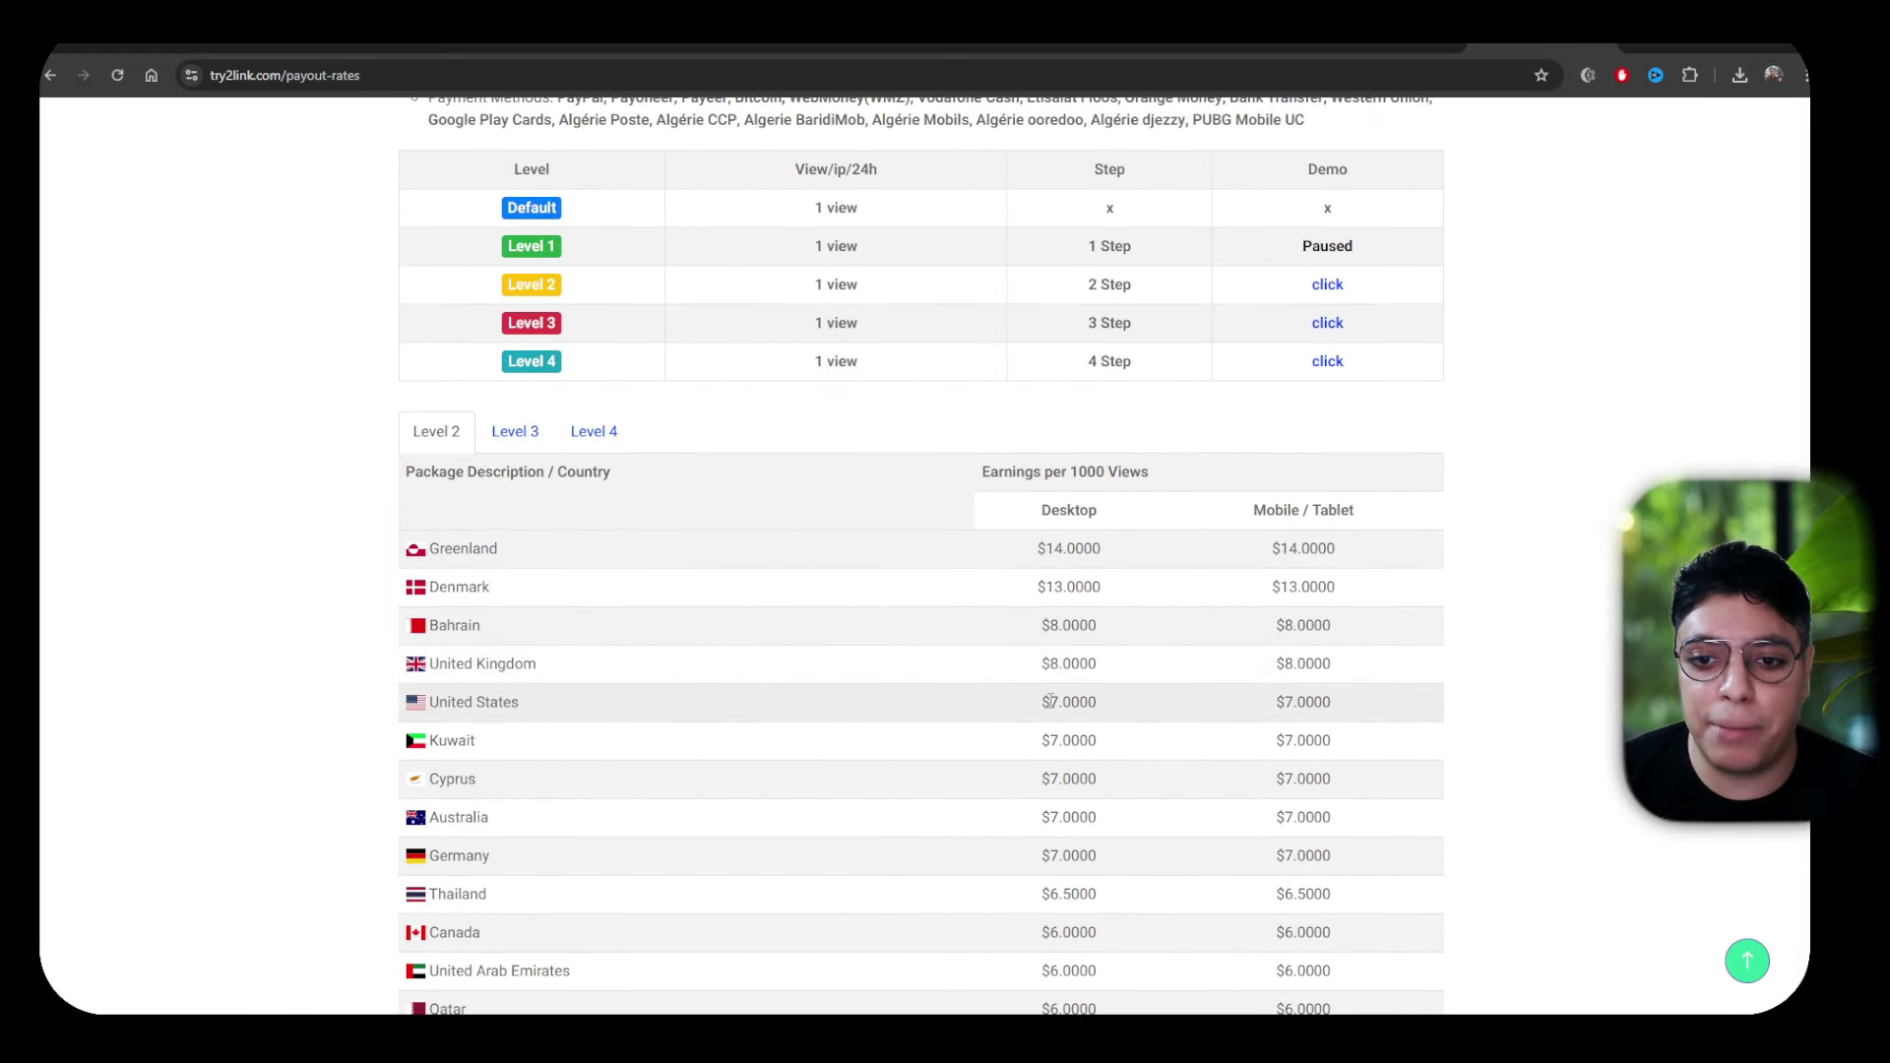
{"action": "left_click_drag", "start_coordinate": [1051, 701], "coordinate": [1106, 711]}
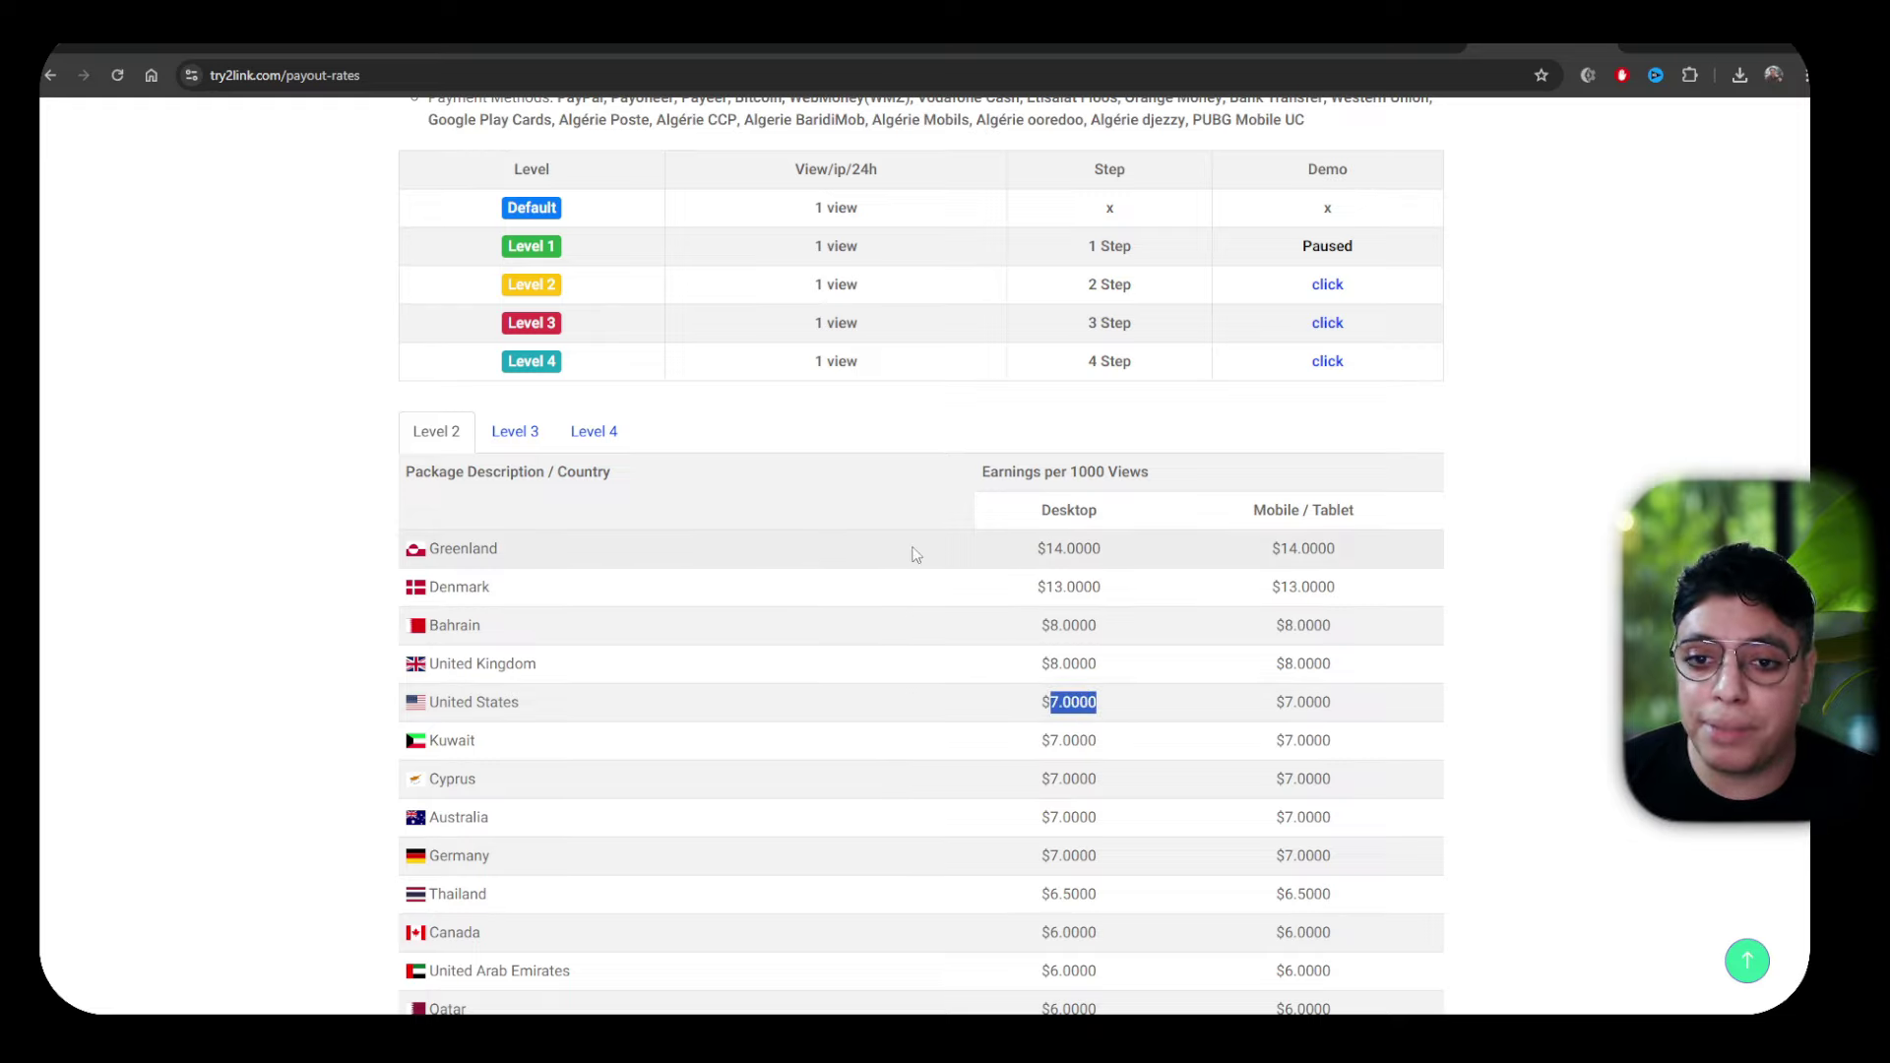
{"action": "left_click_drag", "start_coordinate": [1054, 548], "coordinate": [1105, 589]}
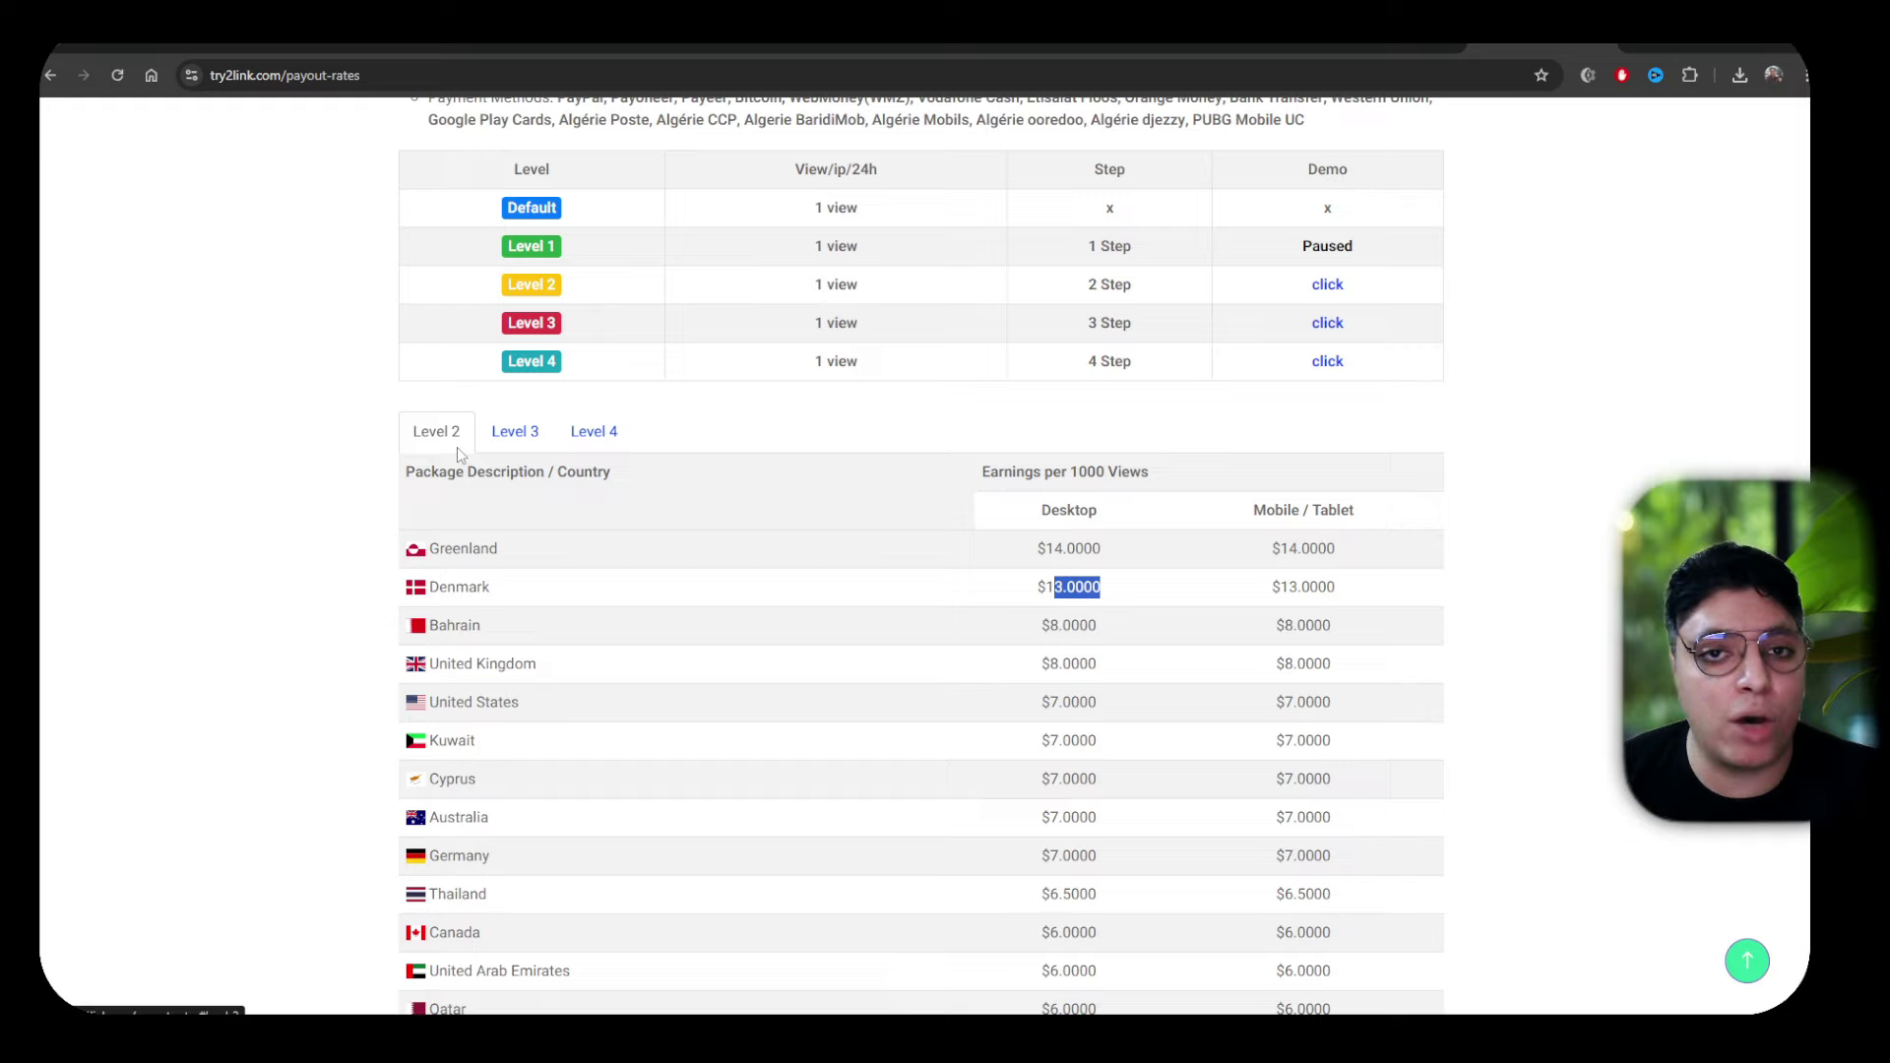
{"action": "left_click", "coordinate": [513, 437]}
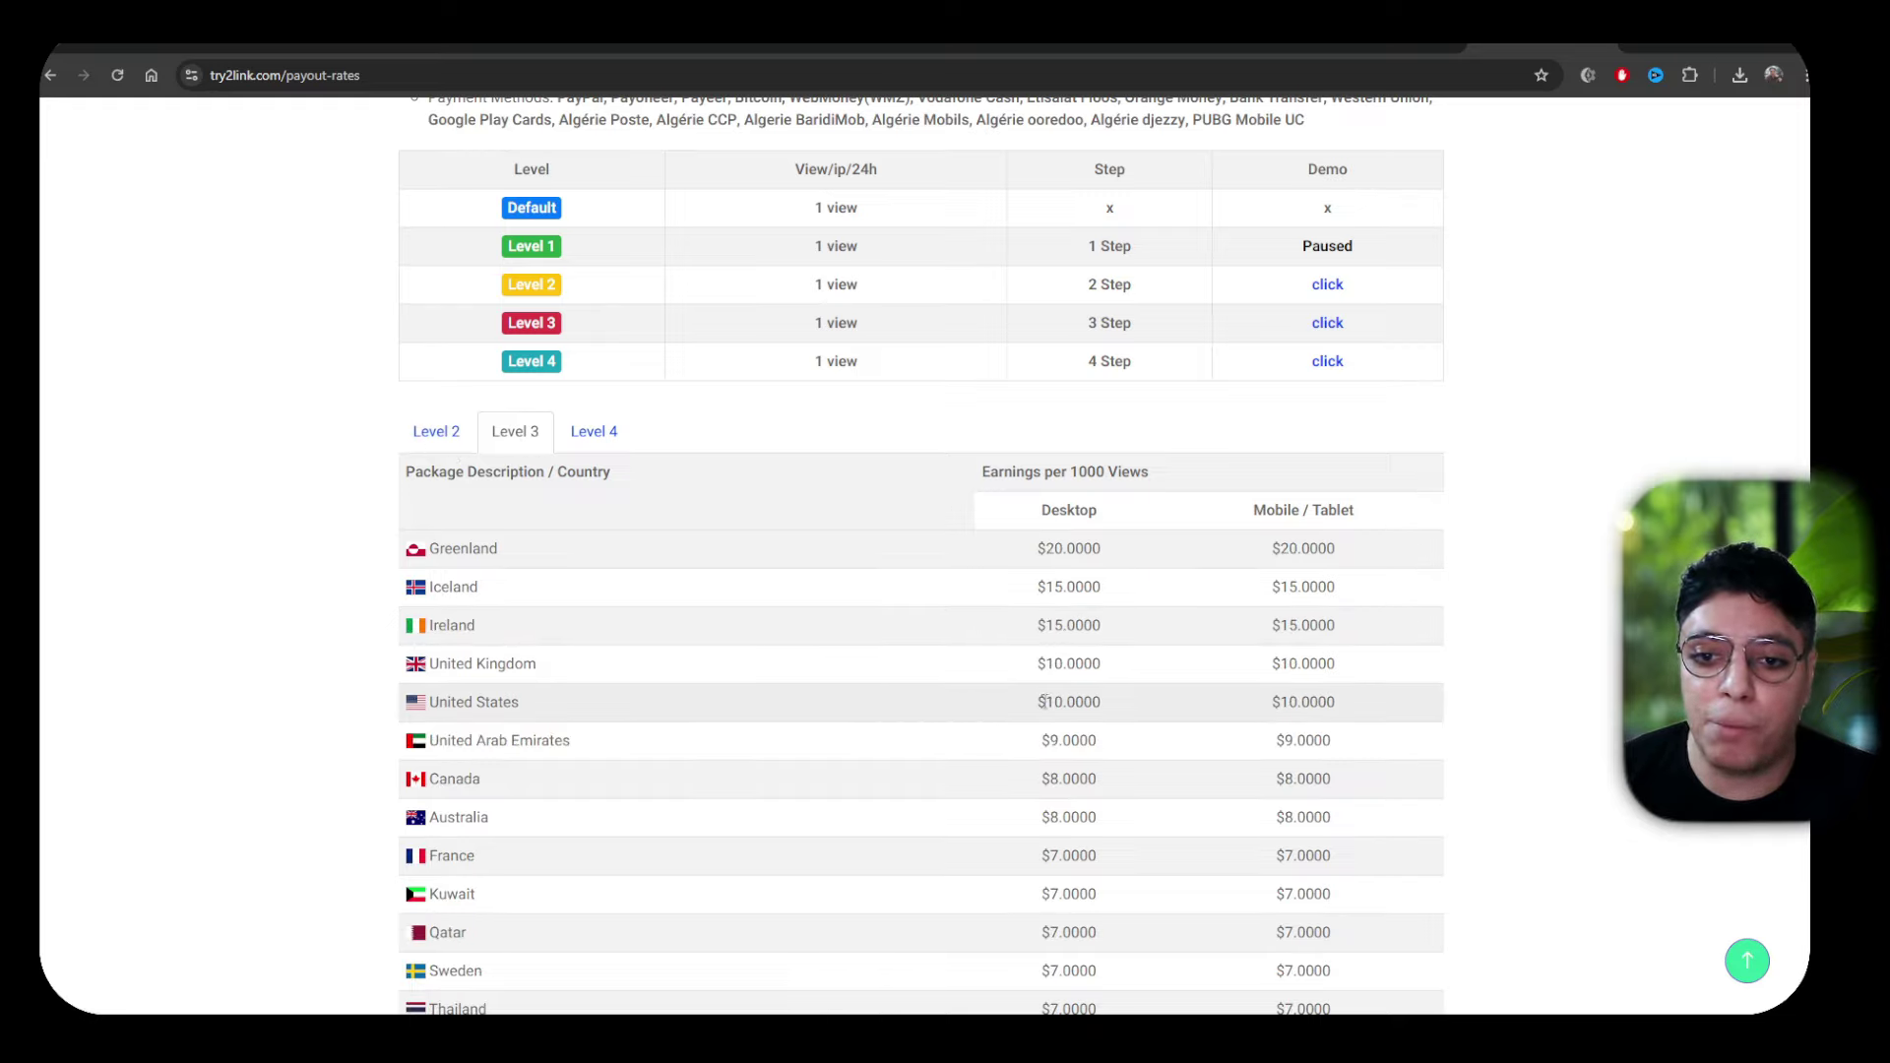
{"action": "left_click_drag", "start_coordinate": [1046, 701], "coordinate": [1095, 700]}
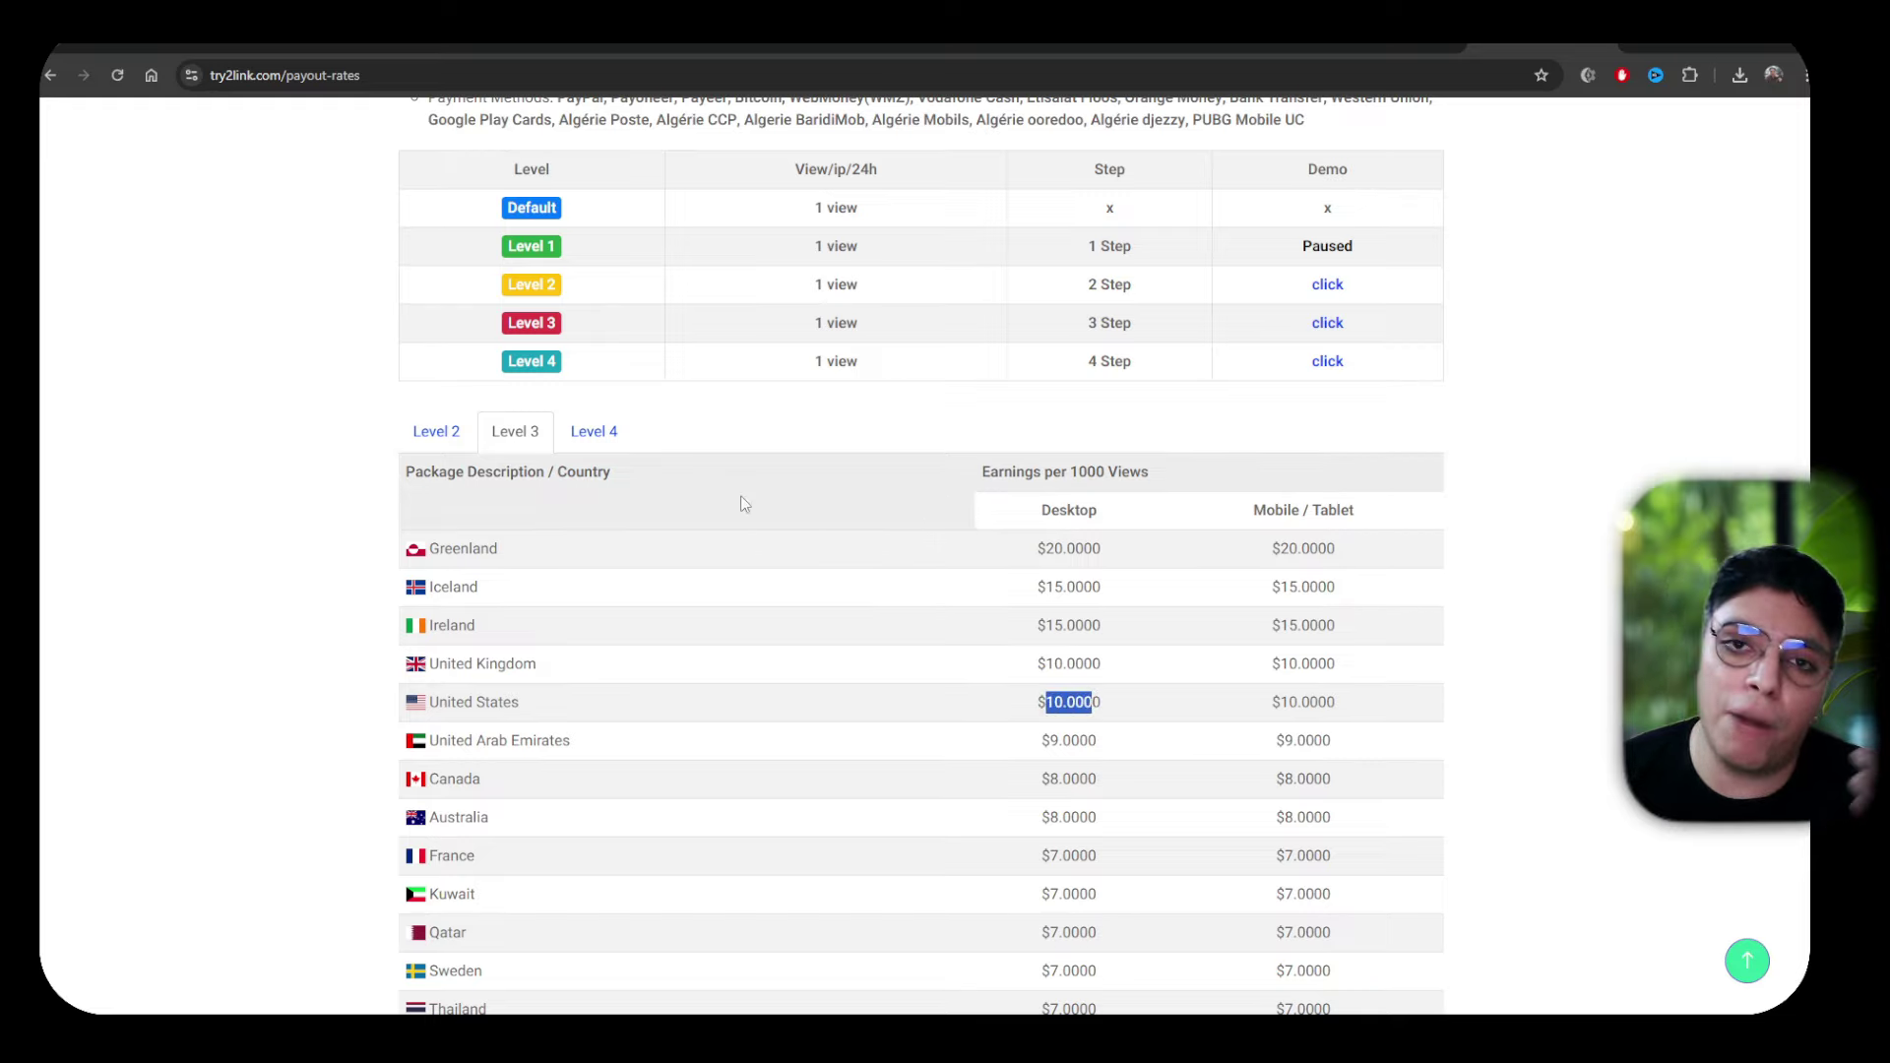
{"action": "left_click", "coordinate": [602, 437]}
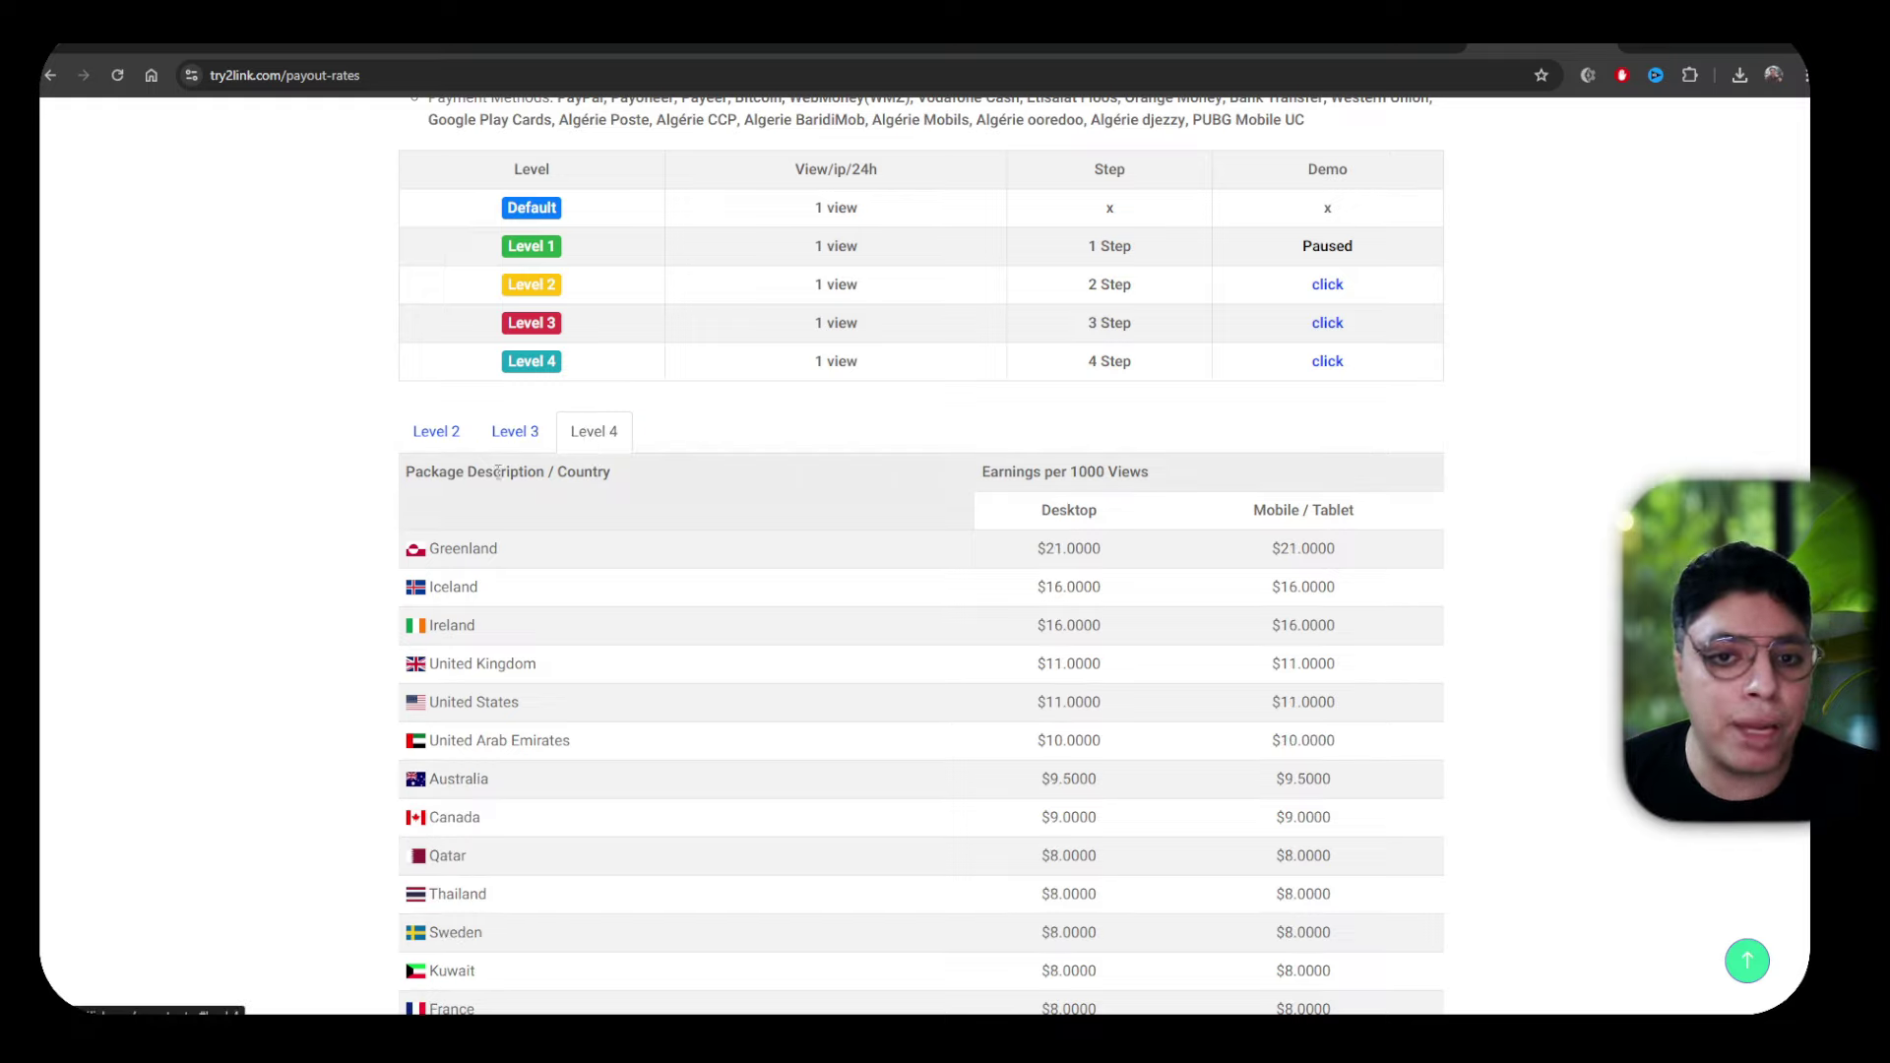
{"action": "left_click", "coordinate": [445, 428]}
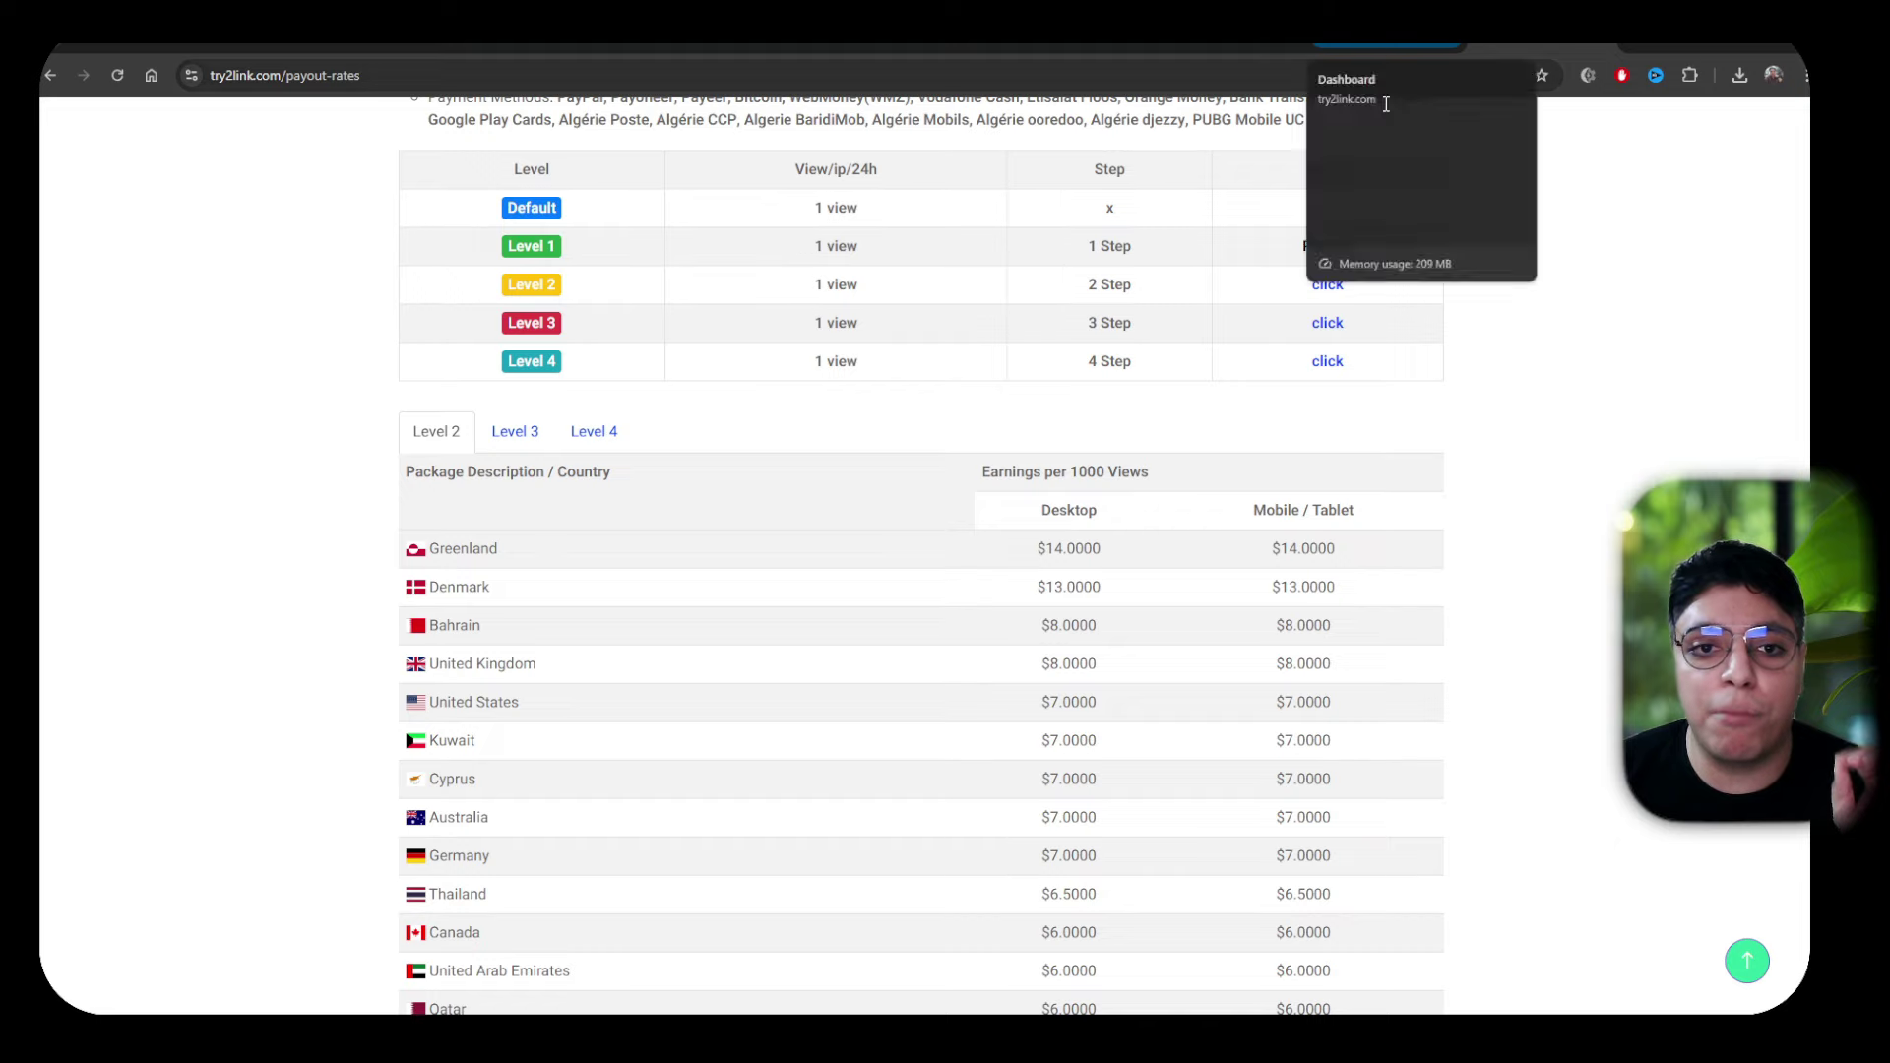
Open the try2link profile settings and review the minimum withdrawal amount for each withdrawal method
{"action": "left_click", "coordinate": [1235, 47]}
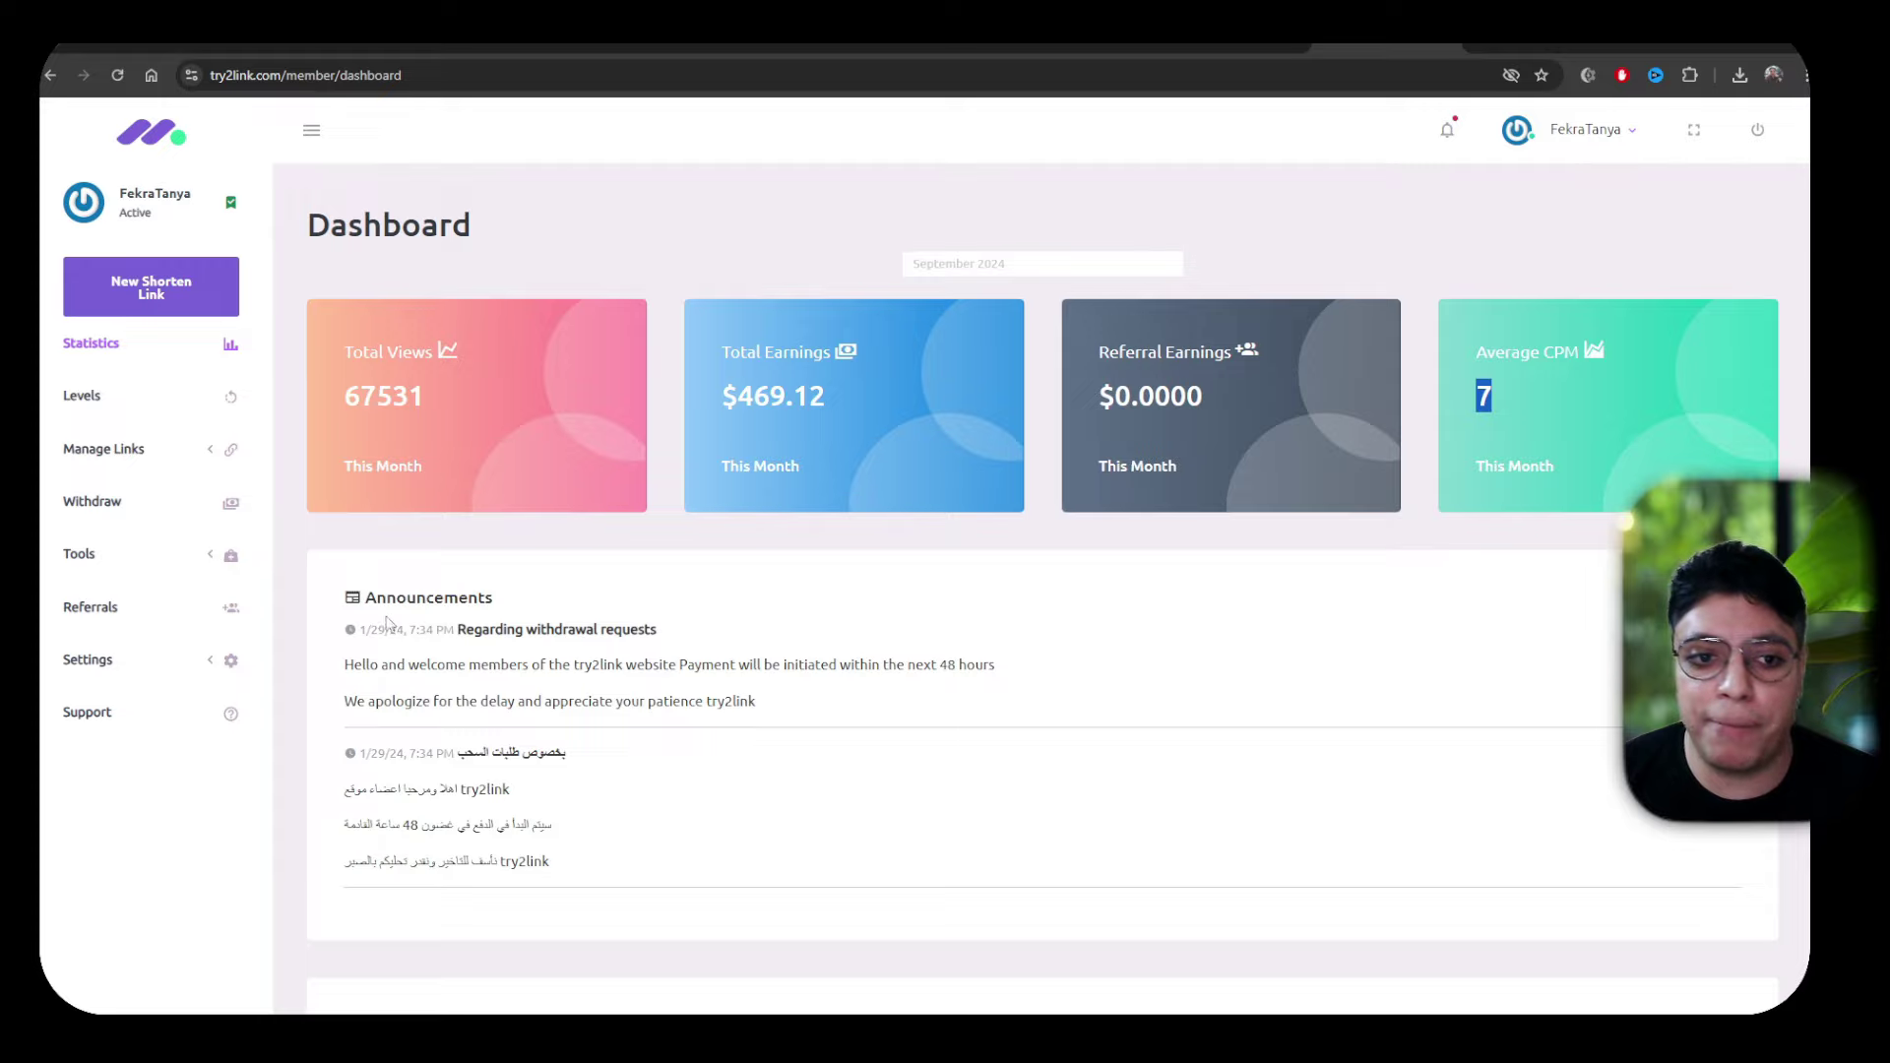
{"action": "left_click", "coordinate": [211, 659]}
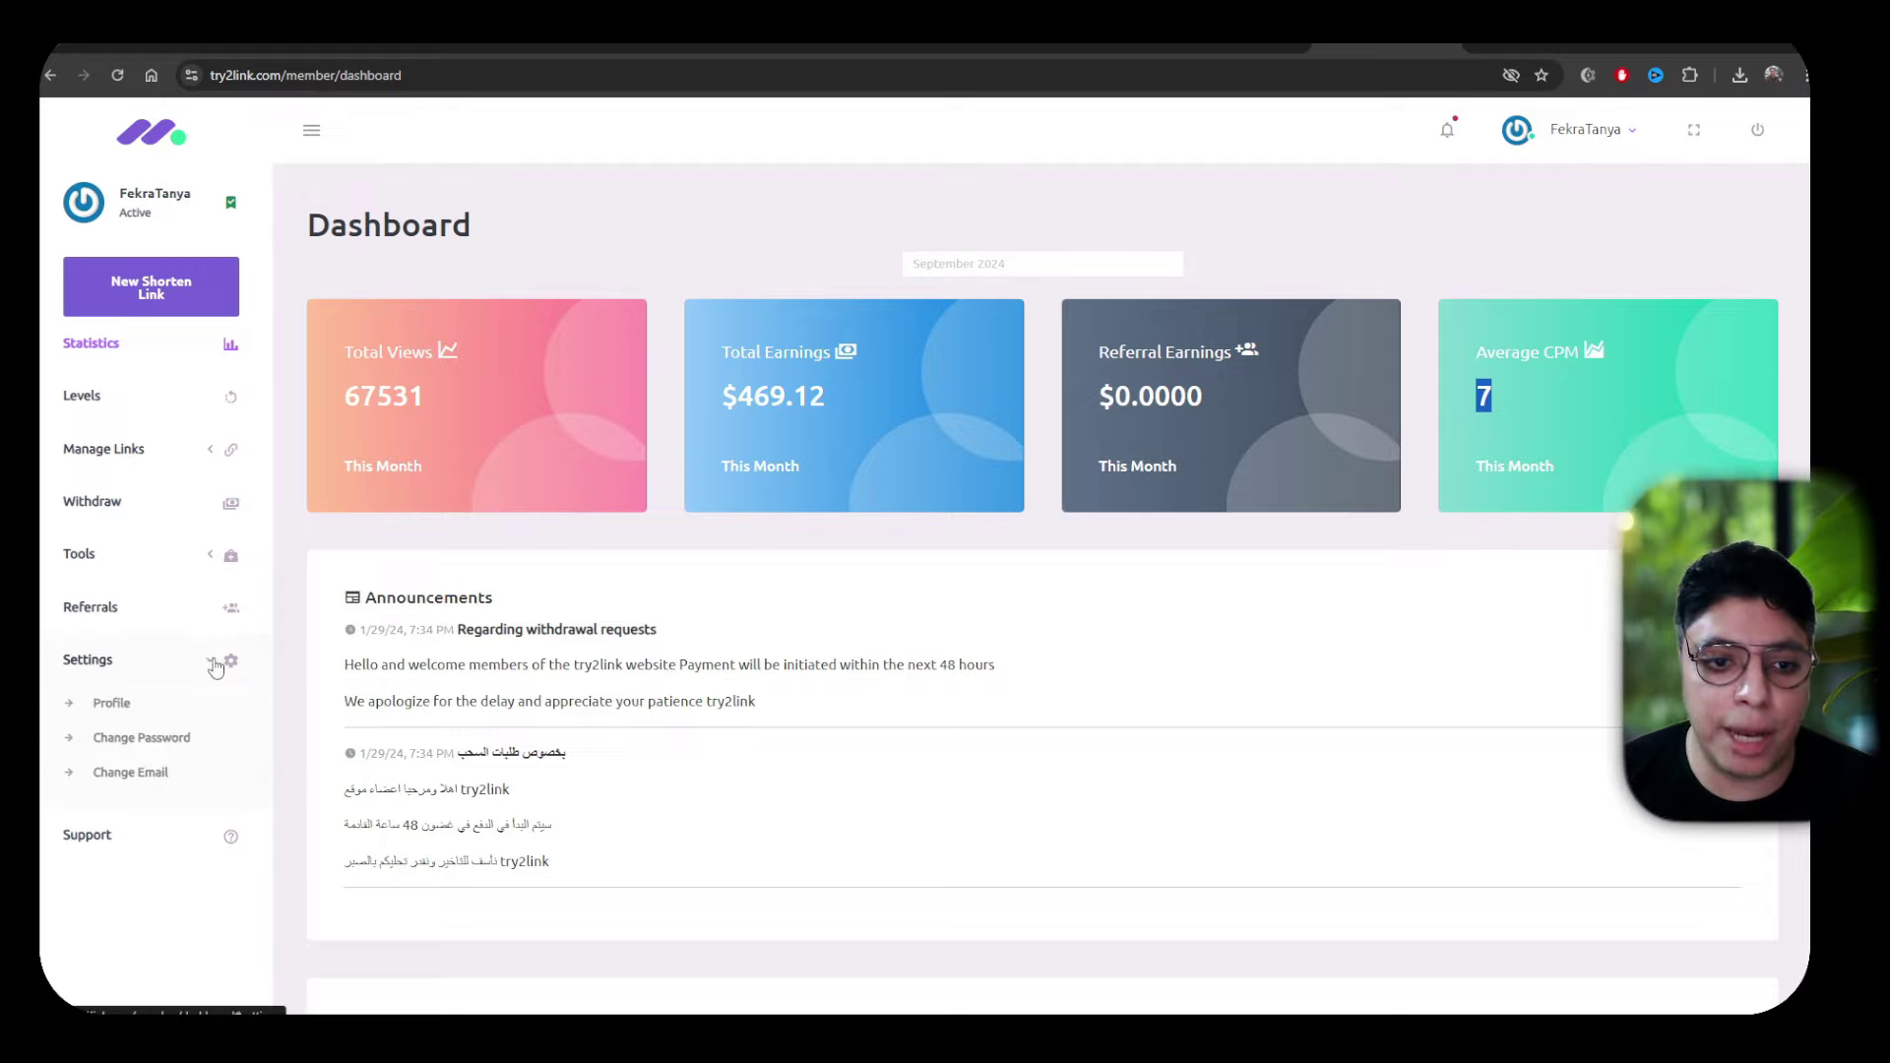
{"action": "left_click", "coordinate": [113, 703]}
{"action": "scroll", "coordinate": [978, 627], "scroll_direction": "down", "scroll_amount": 5}
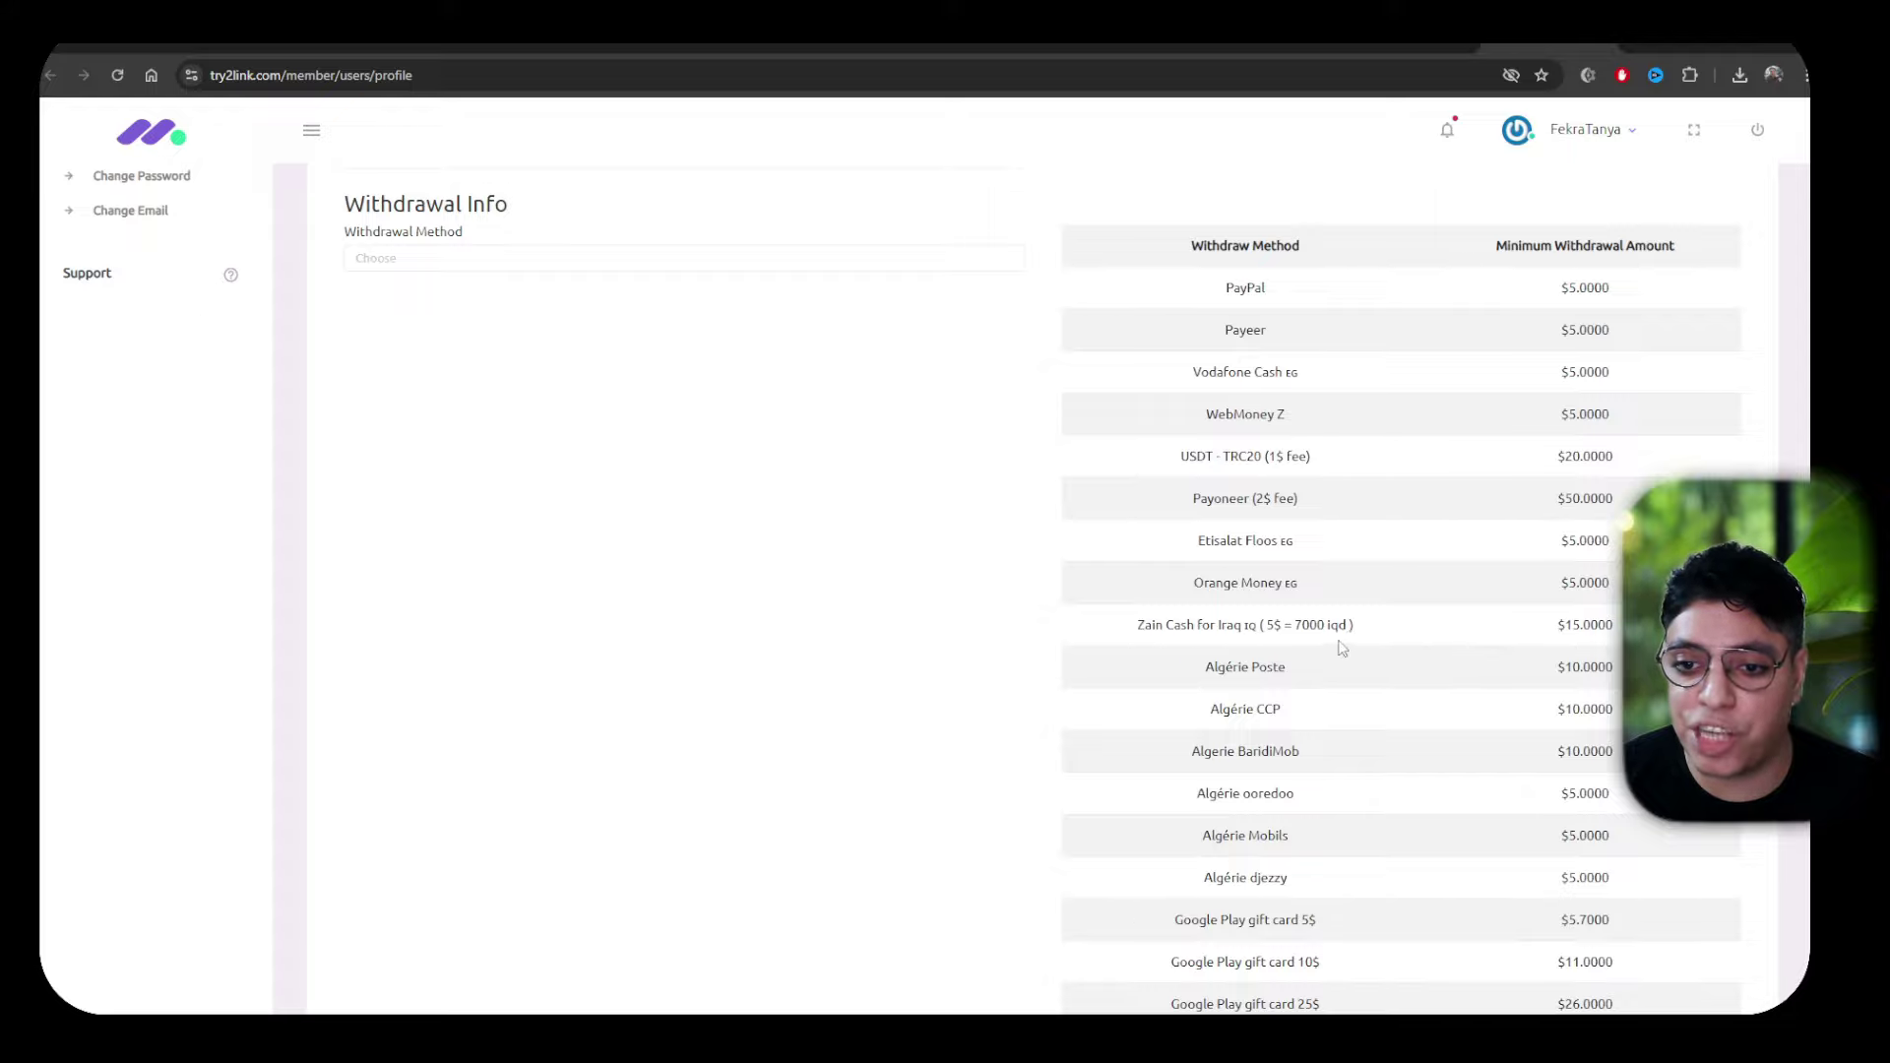
{"action": "scroll", "coordinate": [1304, 537], "scroll_direction": "down", "scroll_amount": 2}
{"action": "scroll", "coordinate": [1322, 578], "scroll_direction": "down", "scroll_amount": 2}
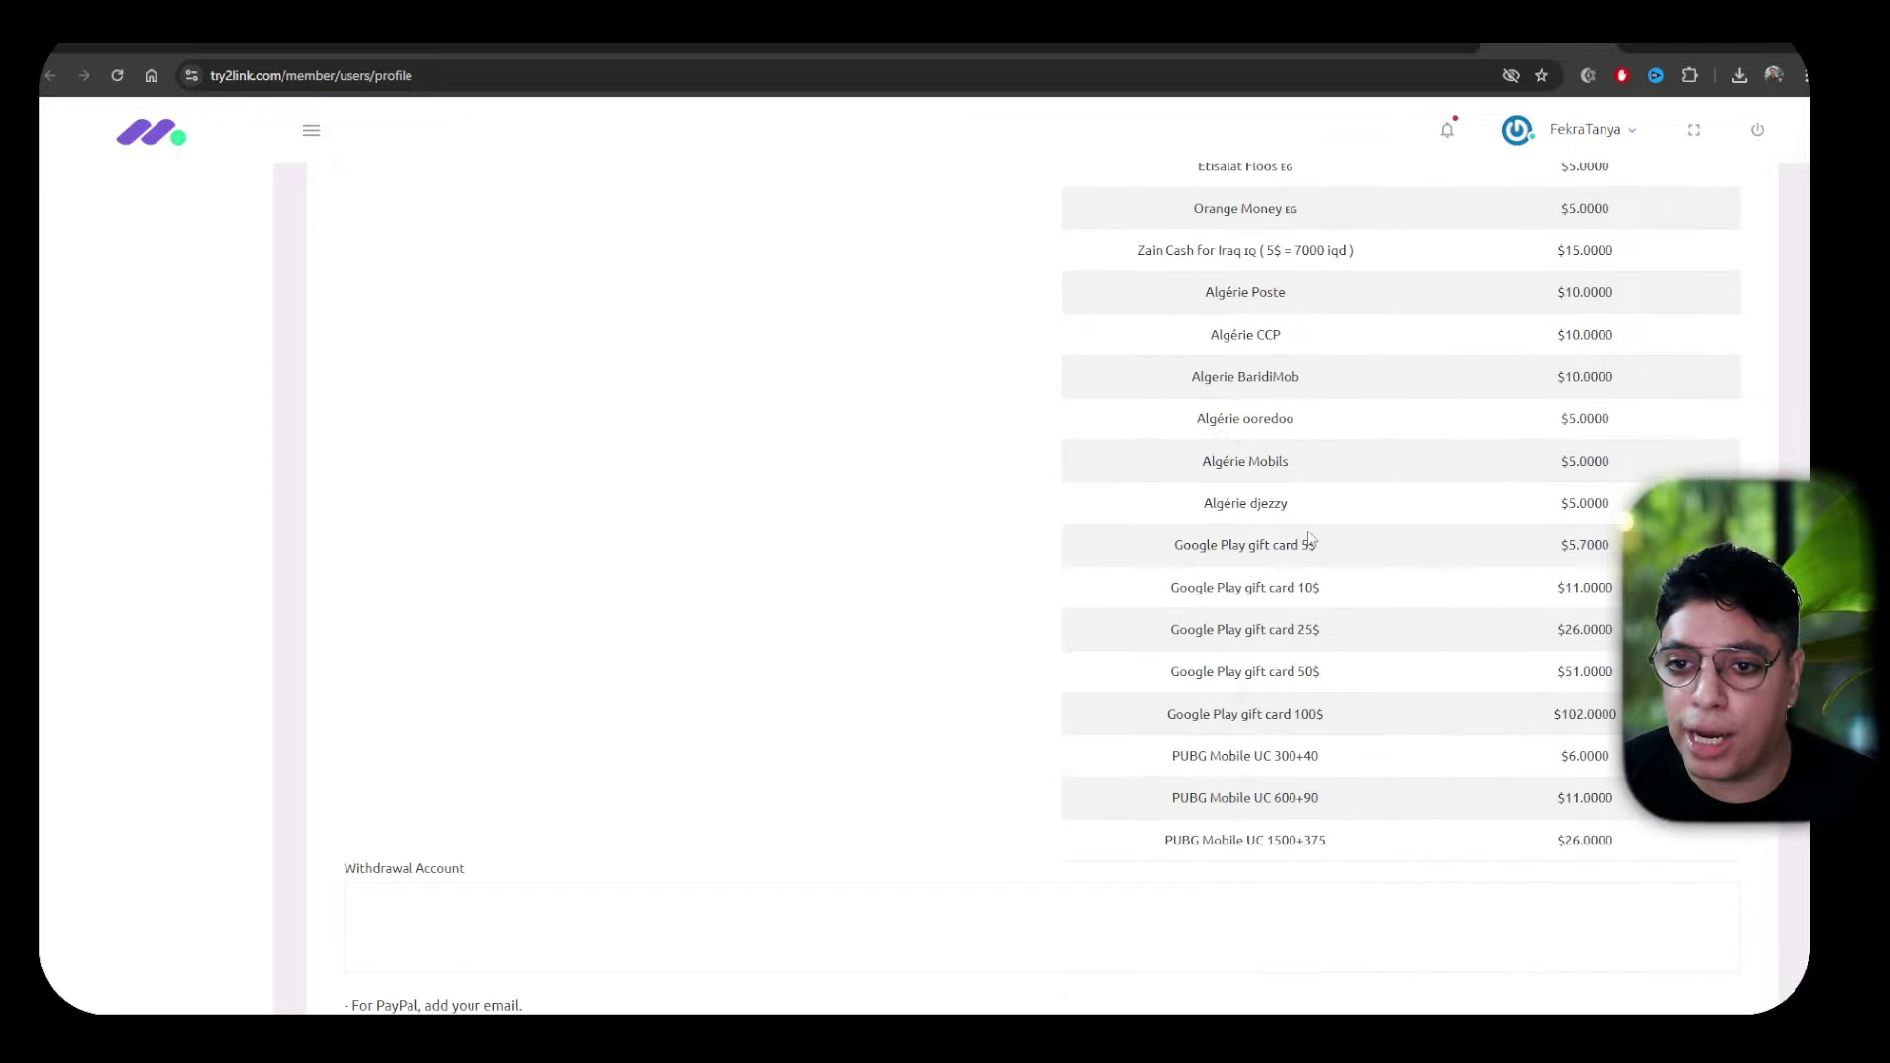
{"action": "scroll", "coordinate": [1457, 462], "scroll_direction": "up", "scroll_amount": 4}
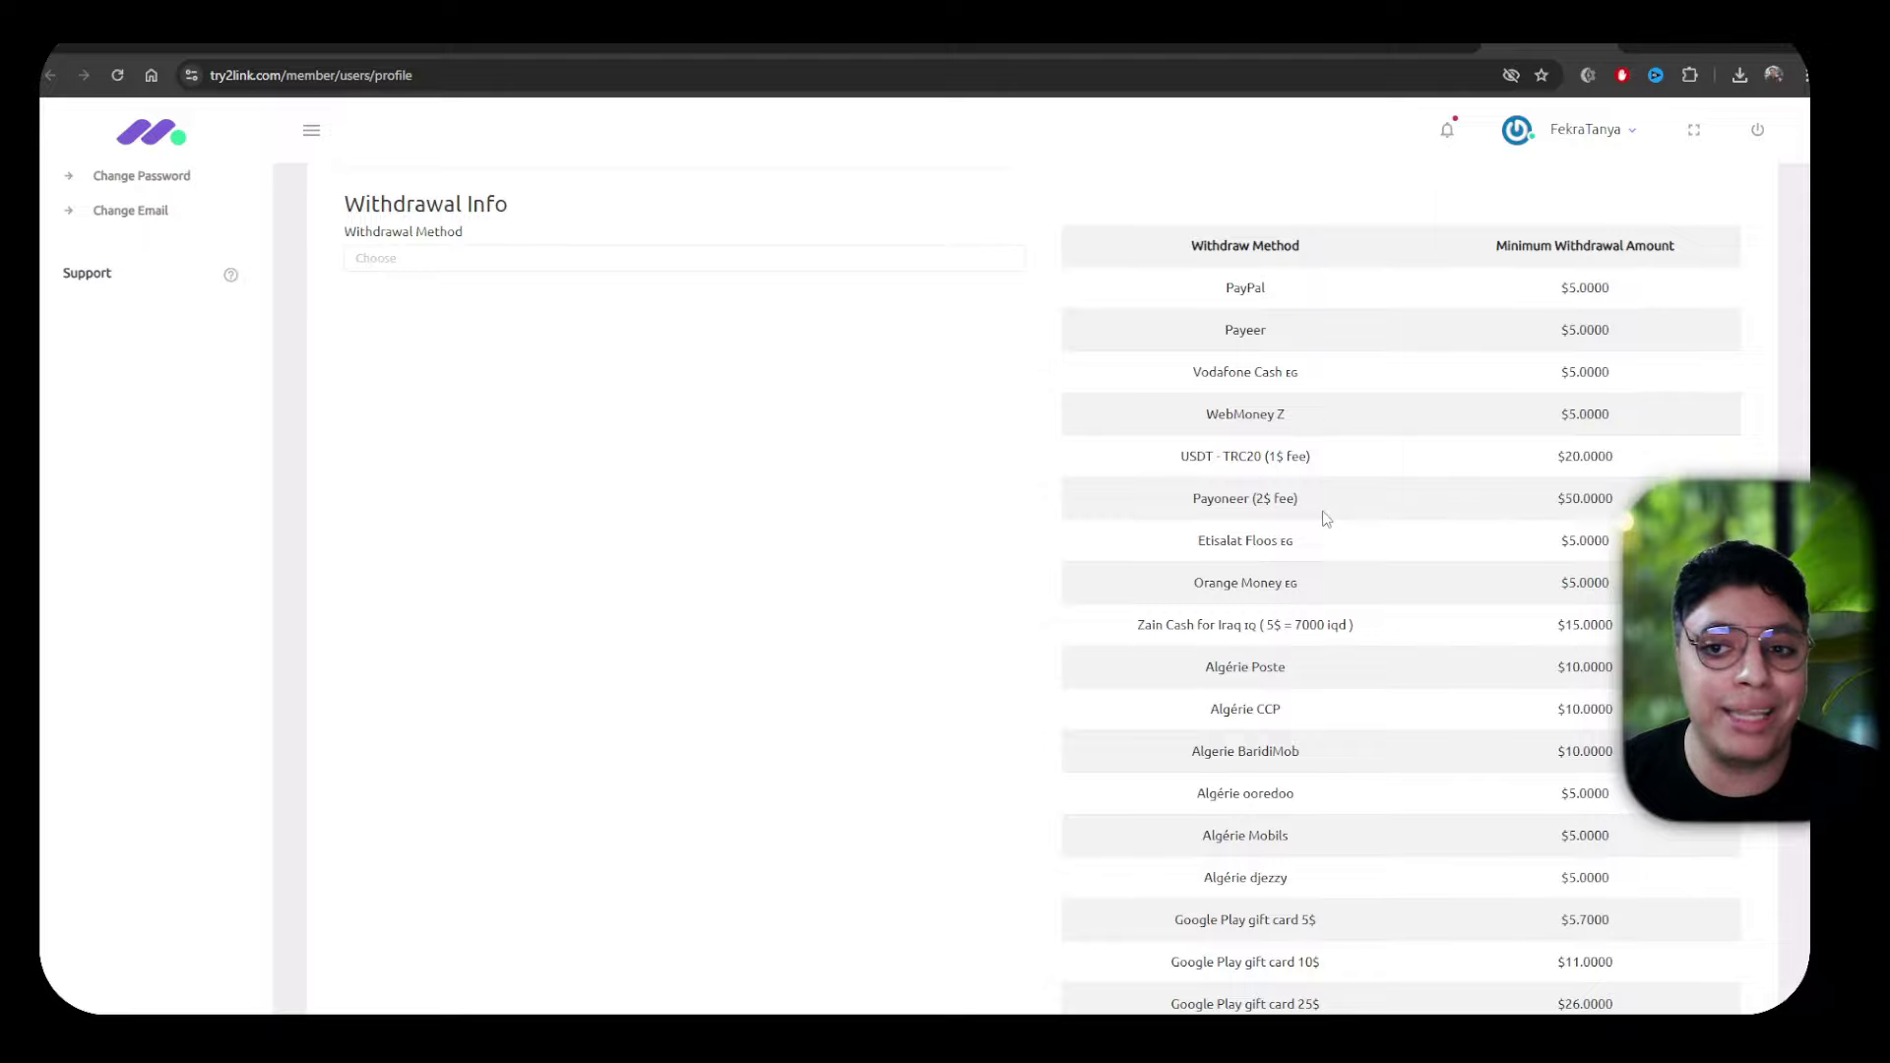
{"action": "scroll", "coordinate": [1322, 522], "scroll_direction": "down", "scroll_amount": 4}
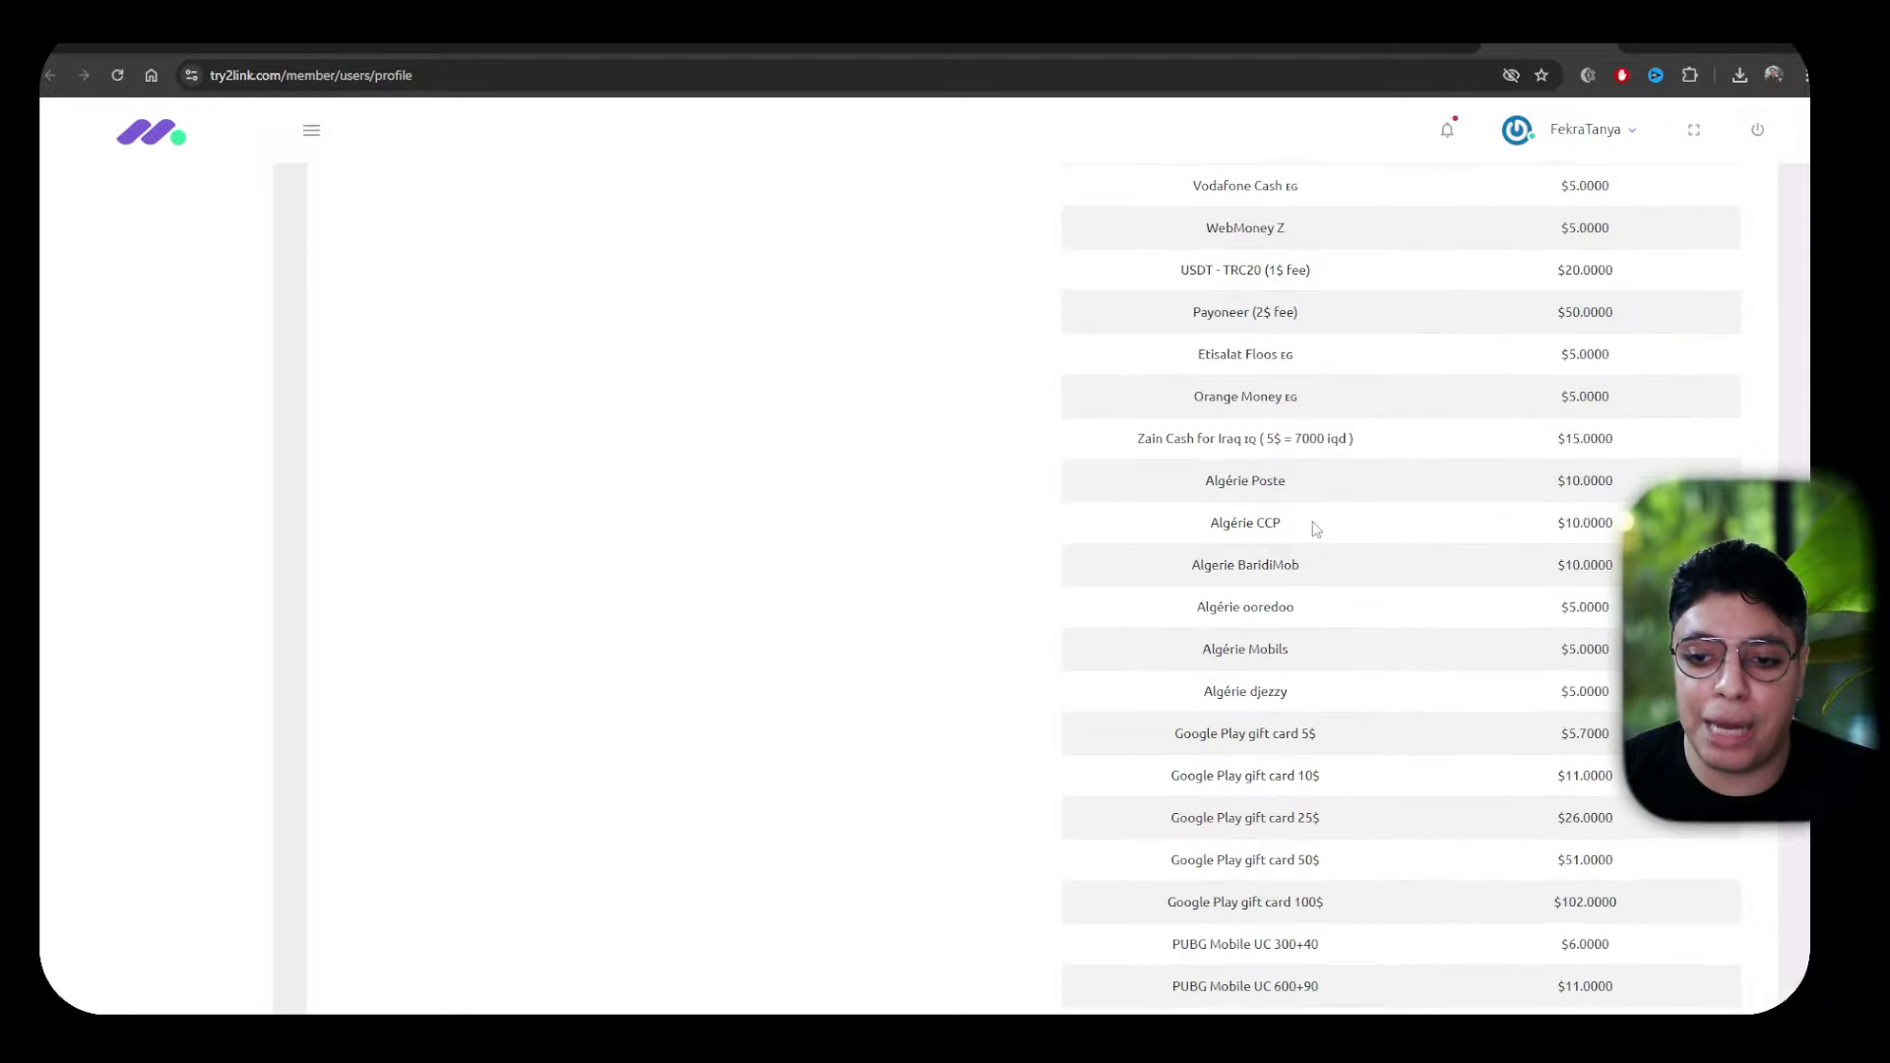
{"action": "scroll", "coordinate": [1315, 529], "scroll_direction": "up", "scroll_amount": 4}
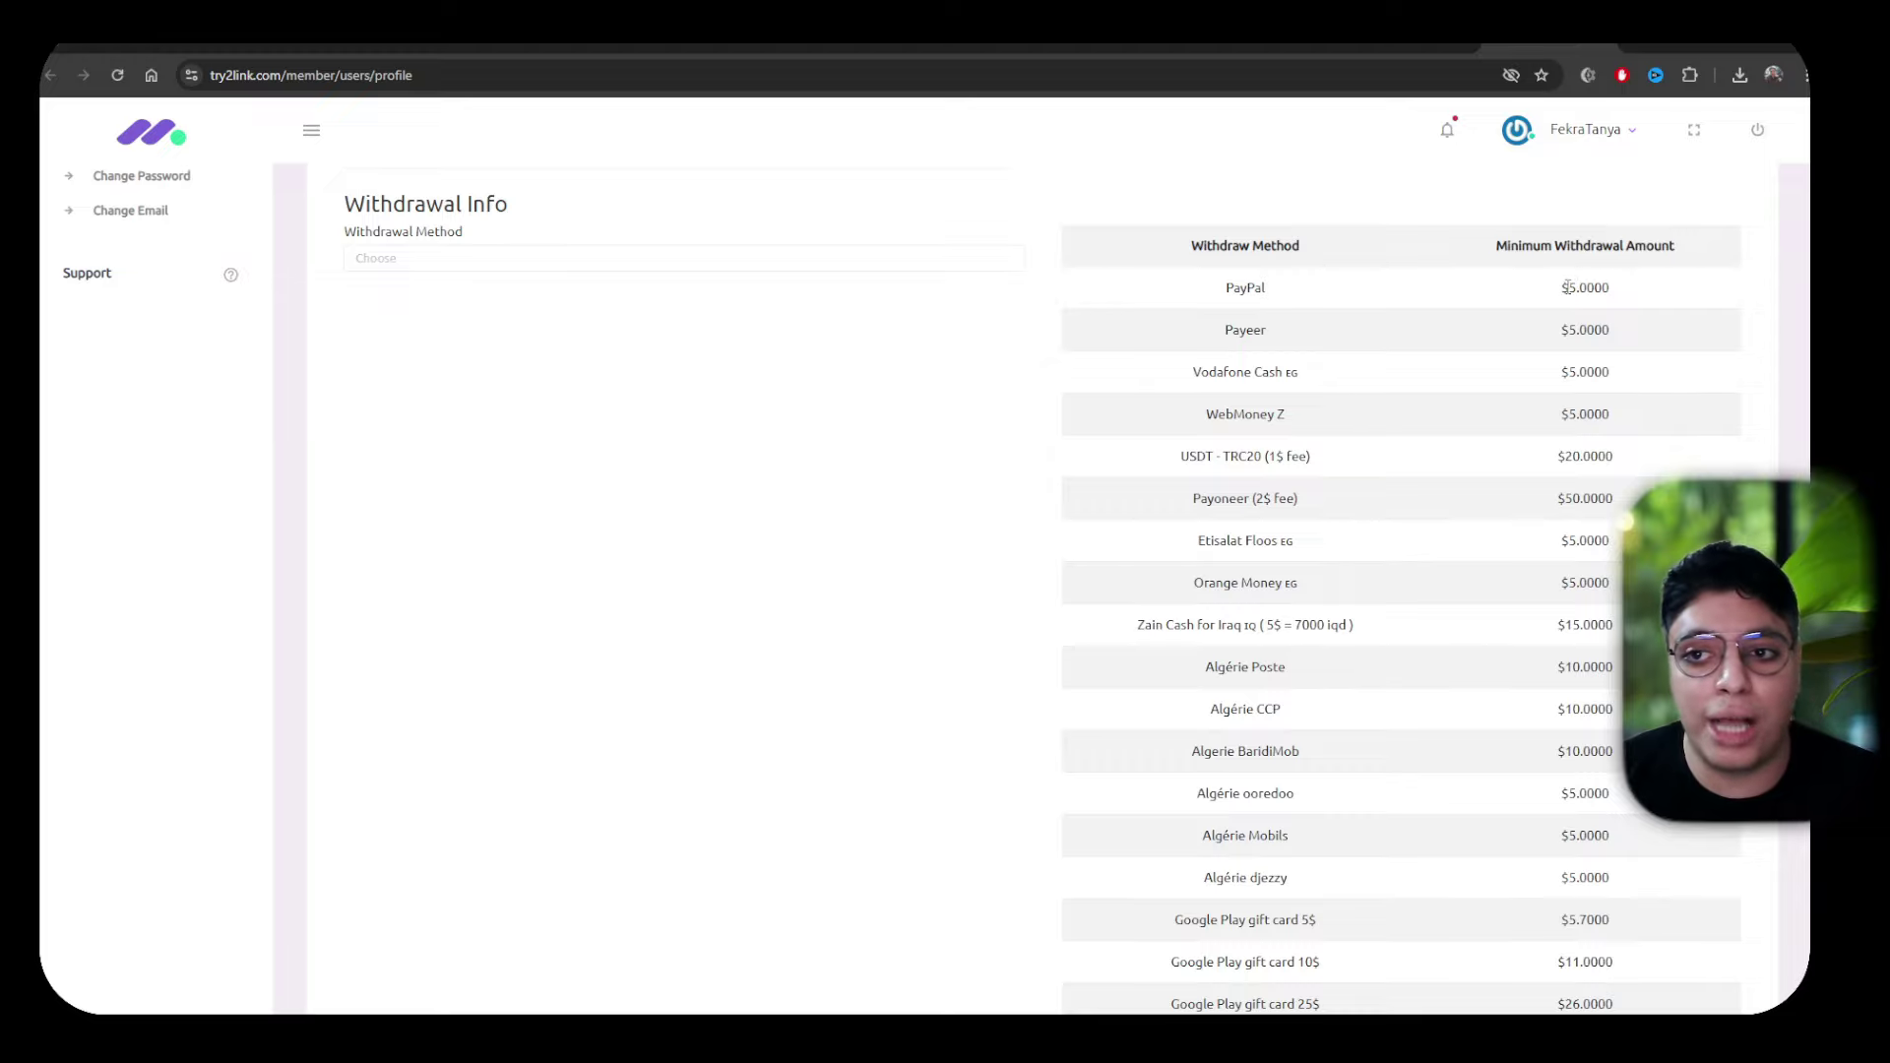
{"action": "left_click_drag", "start_coordinate": [1566, 286], "coordinate": [1600, 290]}
{"action": "left_click", "coordinate": [1599, 290]}
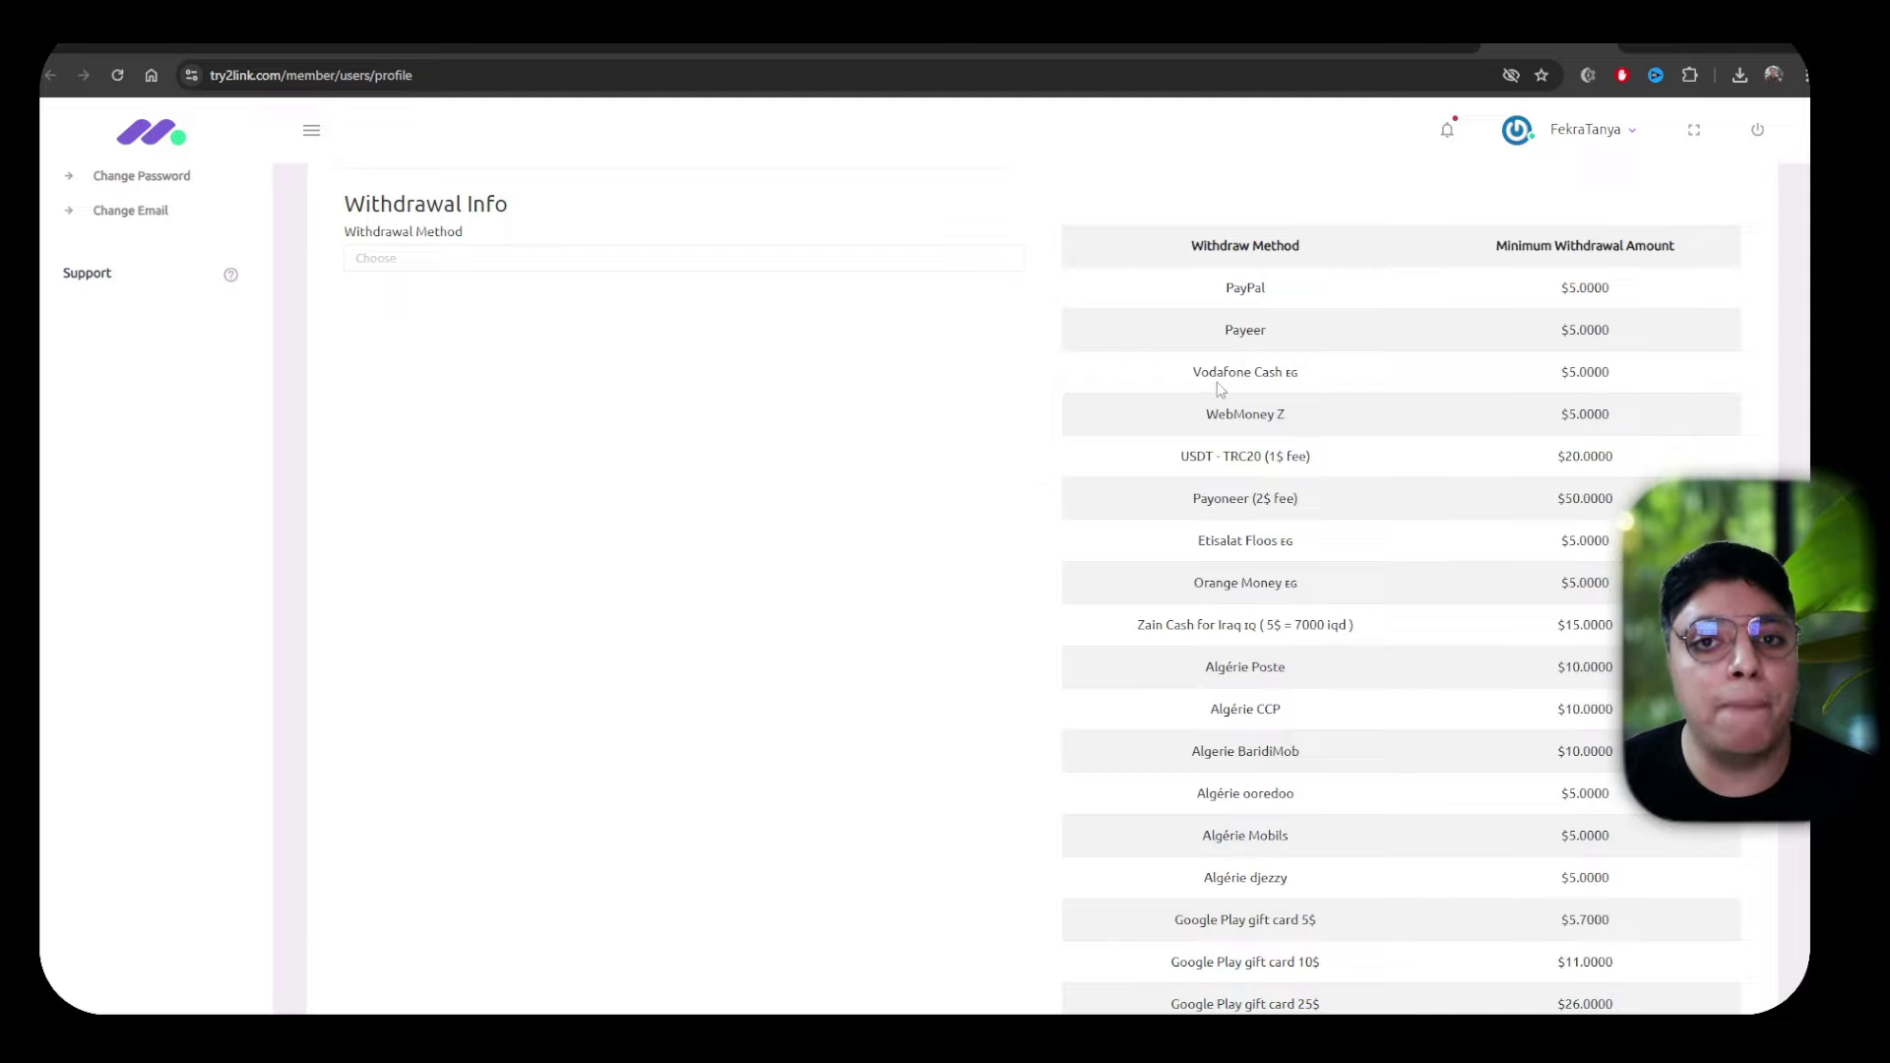
Choose Payeer as the withdrawal method and review the withdrawal account instructions in the profile form
{"action": "left_click", "coordinate": [391, 262]}
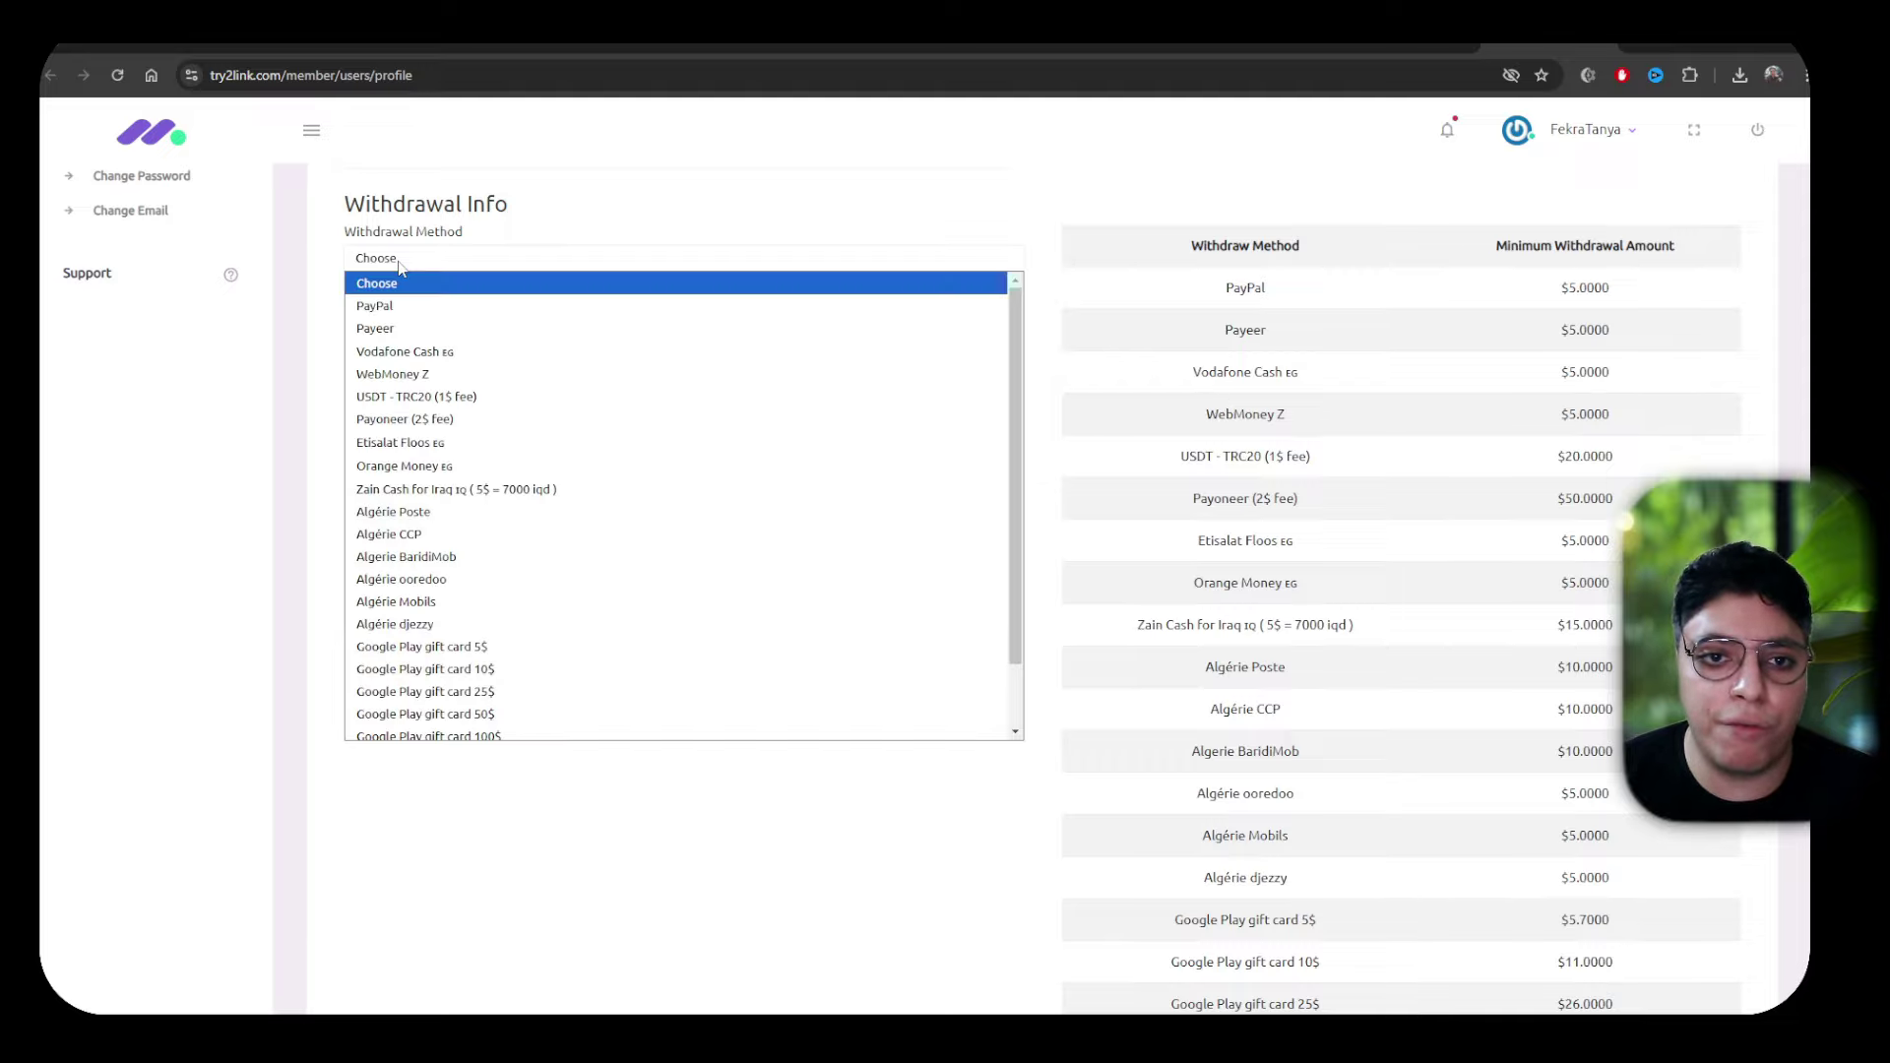
{"action": "left_click", "coordinate": [421, 330]}
{"action": "scroll", "coordinate": [657, 668], "scroll_direction": "down", "scroll_amount": 4}
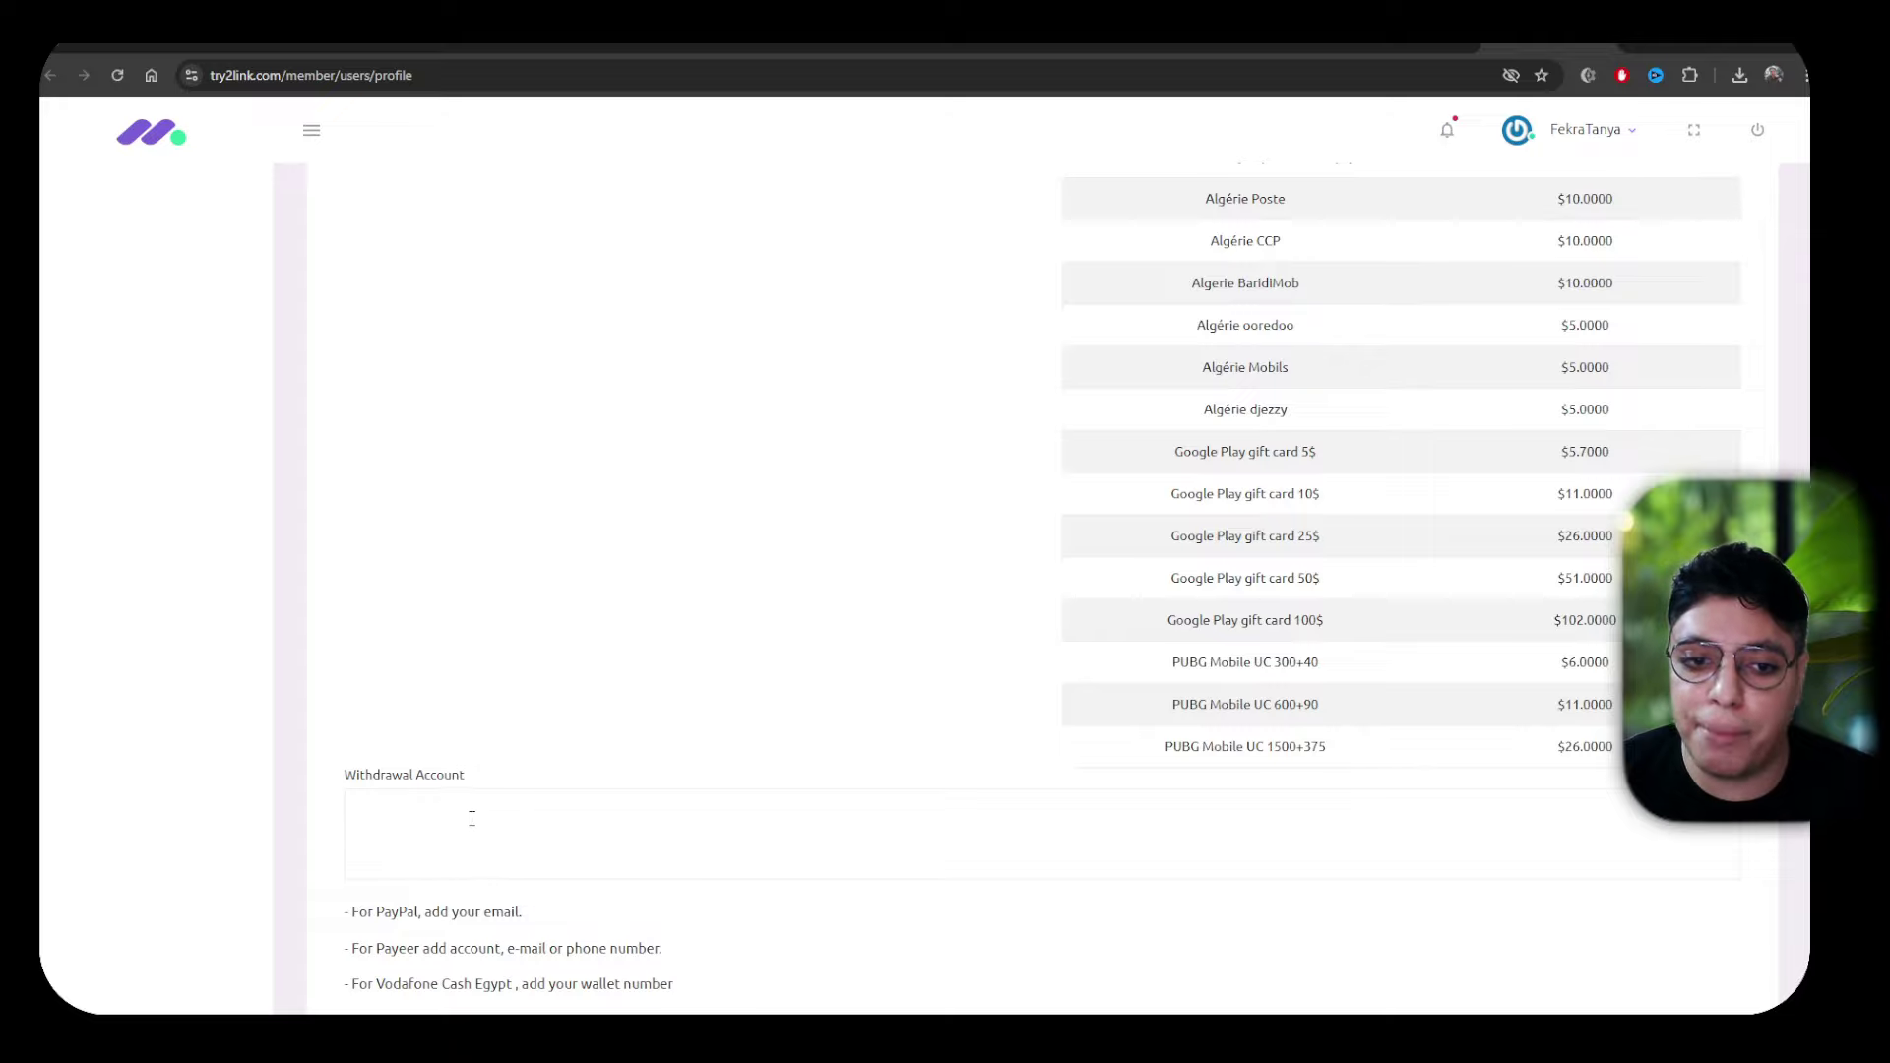
{"action": "scroll", "coordinate": [405, 813], "scroll_direction": "down", "scroll_amount": 3}
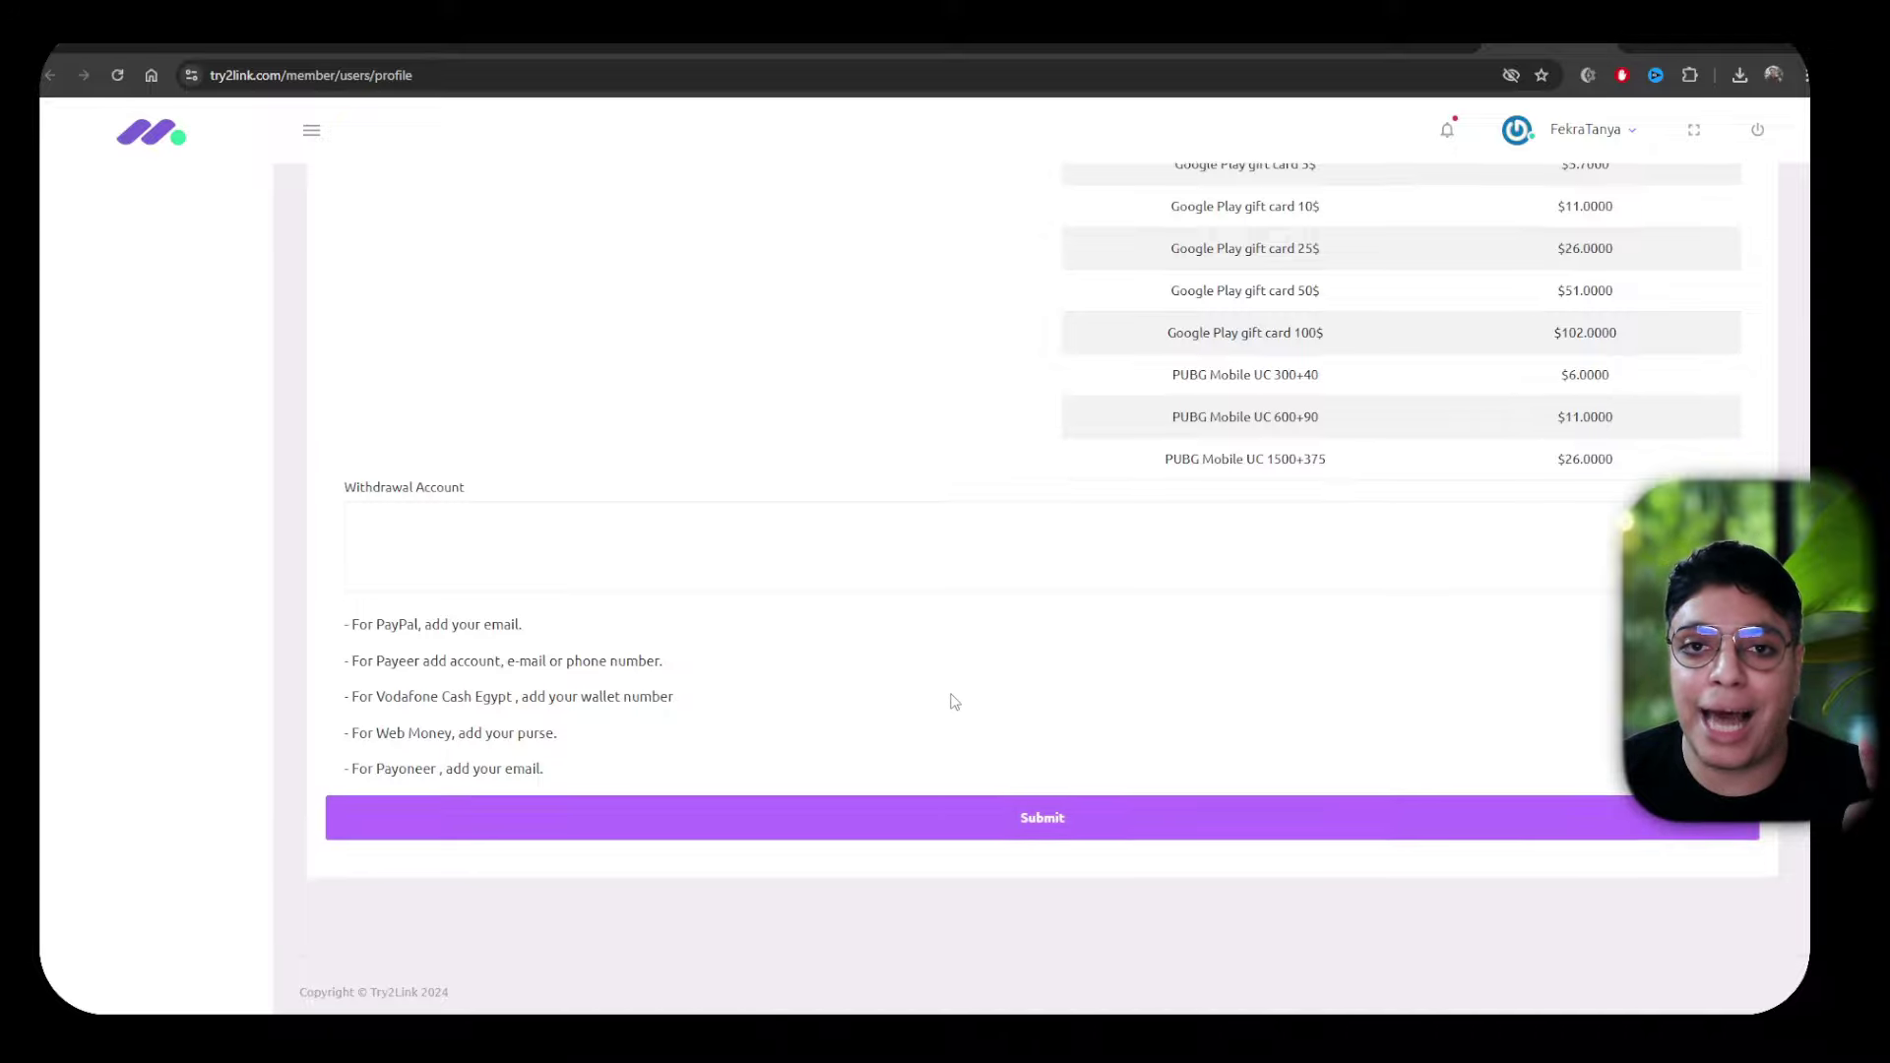
{"action": "scroll", "coordinate": [974, 694], "scroll_direction": "up", "scroll_amount": 5}
{"action": "scroll", "coordinate": [1161, 473], "scroll_direction": "up", "scroll_amount": 5}
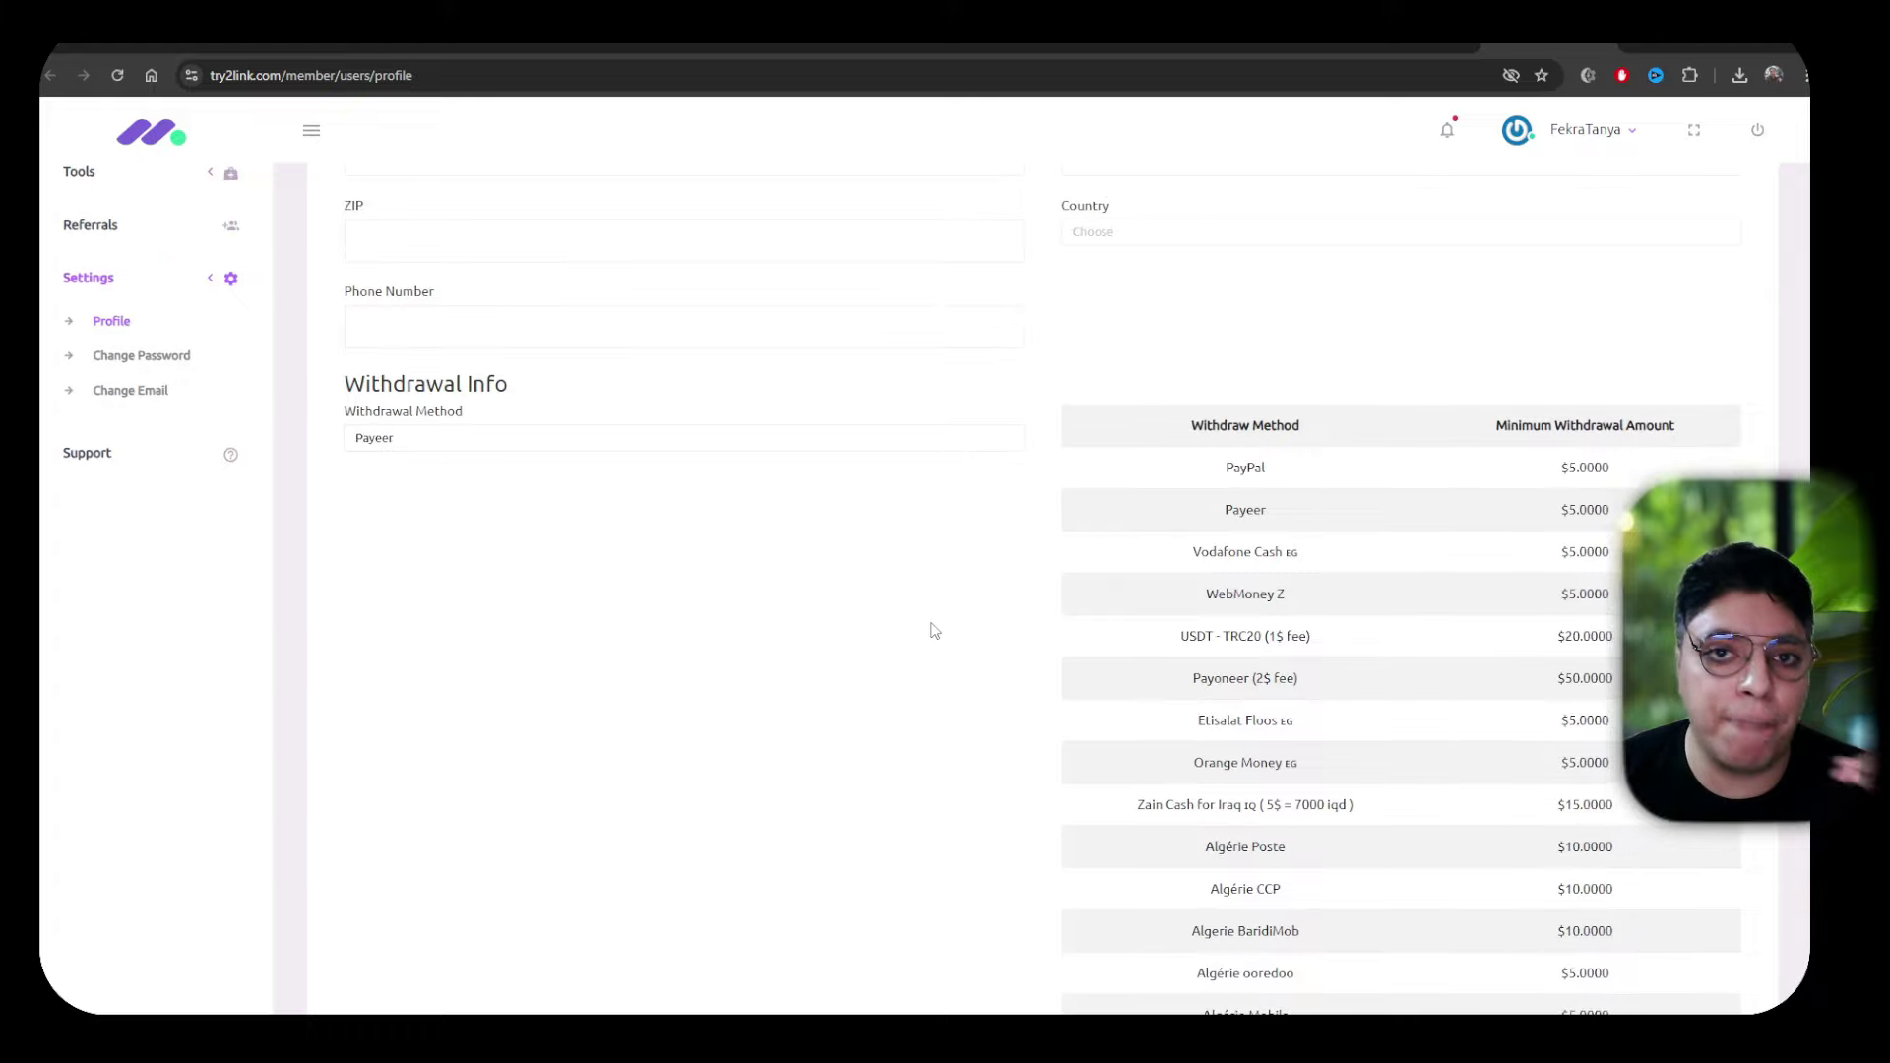
{"action": "scroll", "coordinate": [925, 627], "scroll_direction": "up", "scroll_amount": 4}
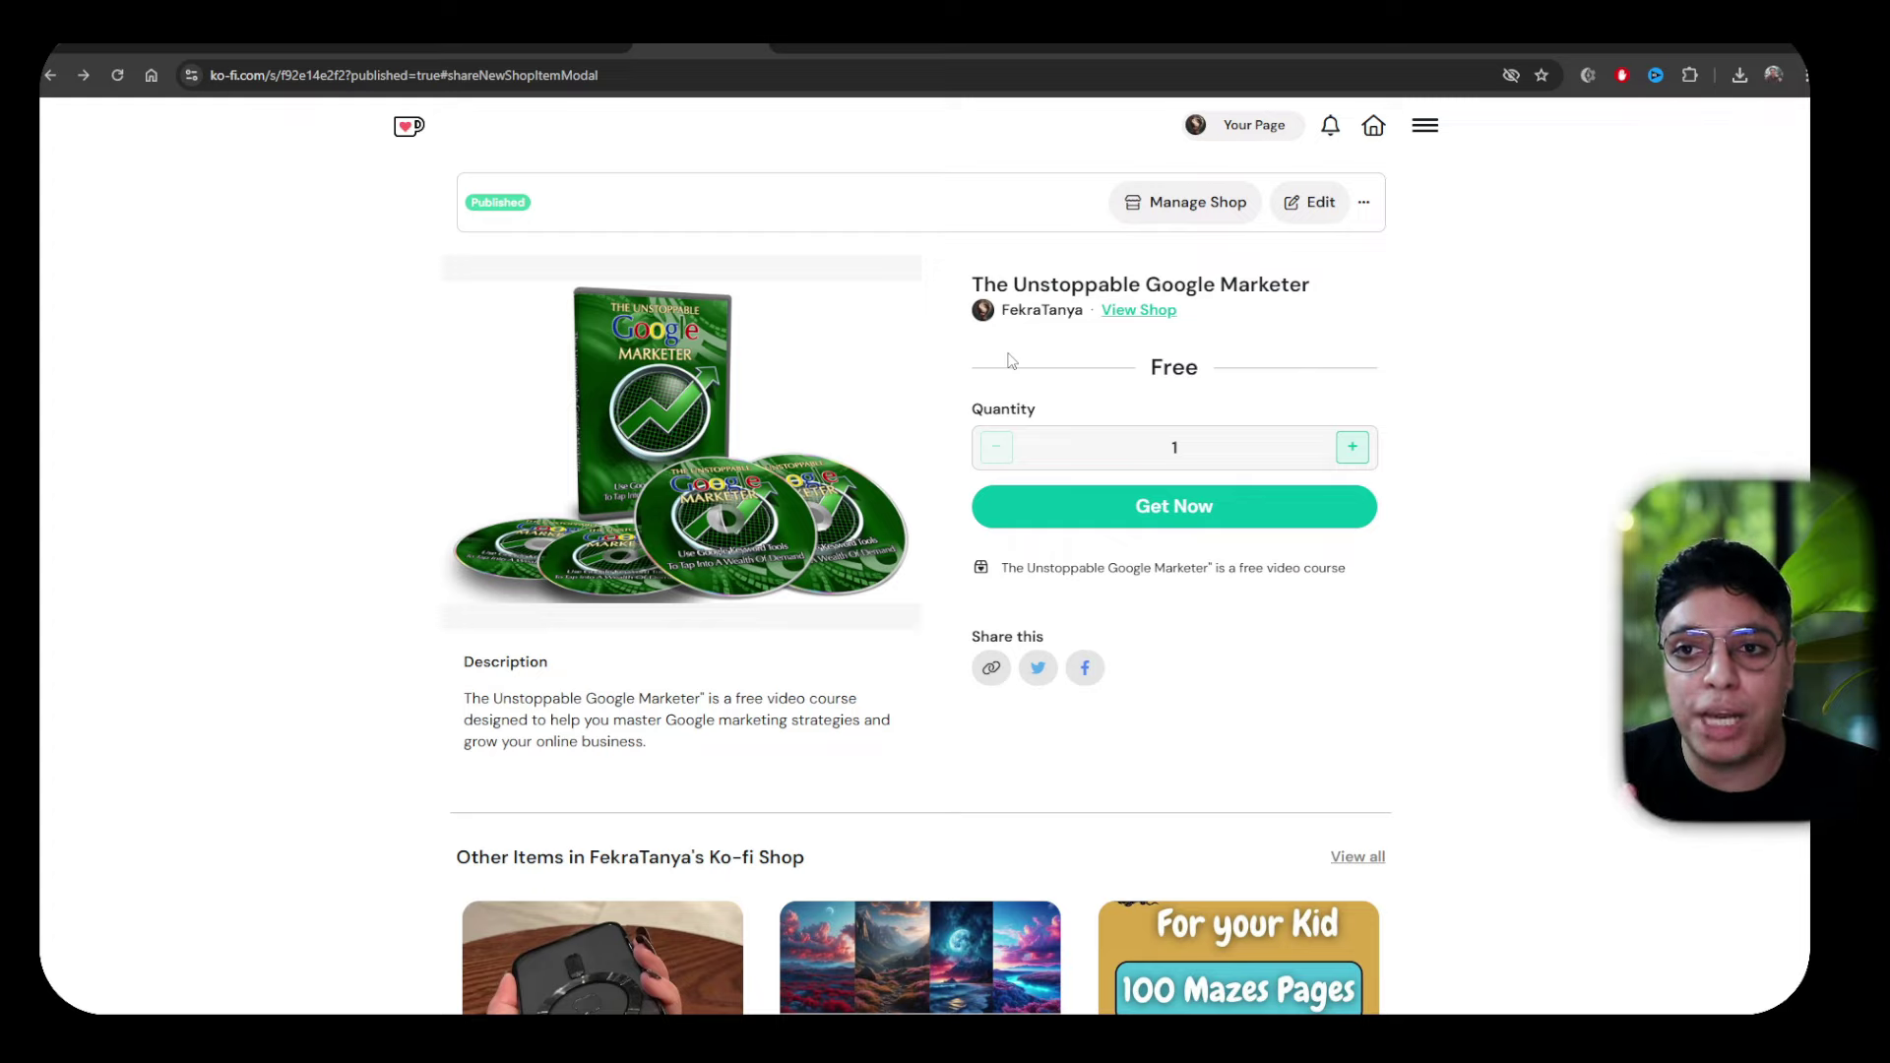
Copy the Ko-fi address of The Unstoppable Google Marketer and create a shortened link for it in try2link
{"action": "left_click", "coordinate": [620, 75]}
{"action": "key", "text": "ctrl+c"}
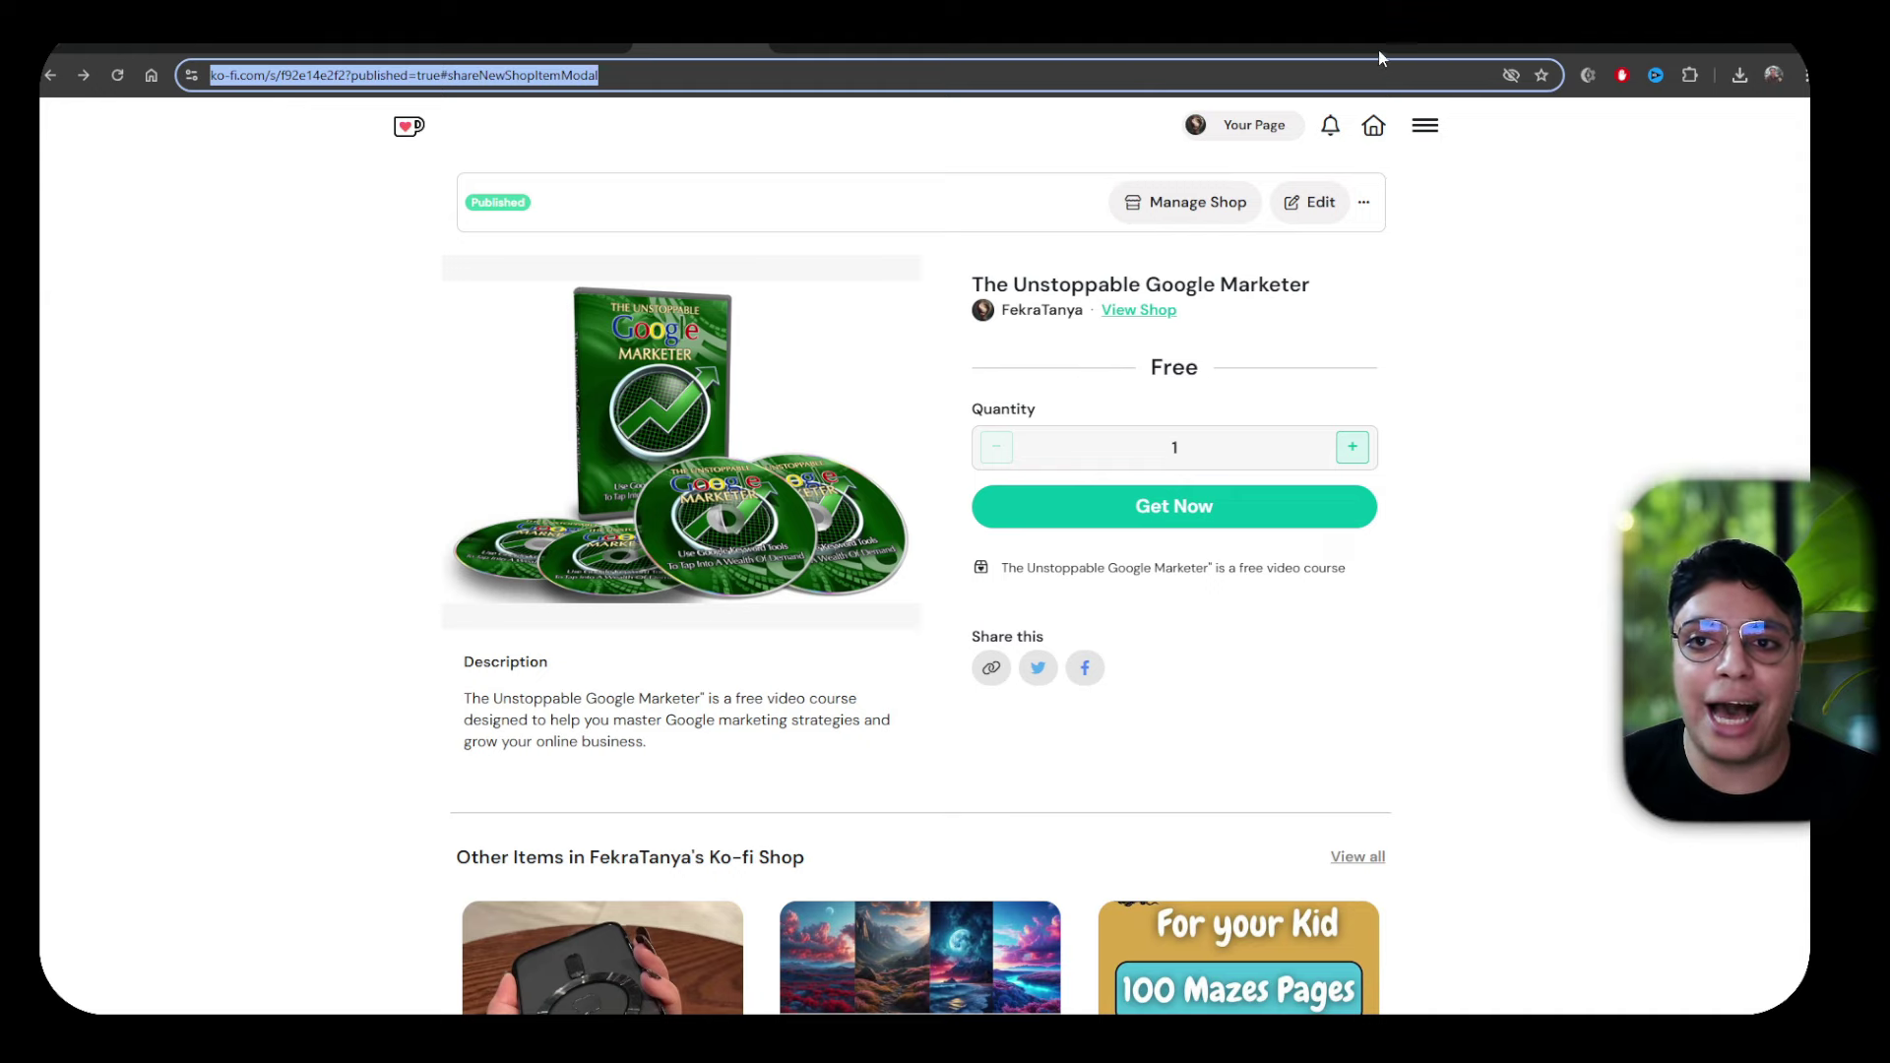
{"action": "left_click", "coordinate": [1266, 43]}
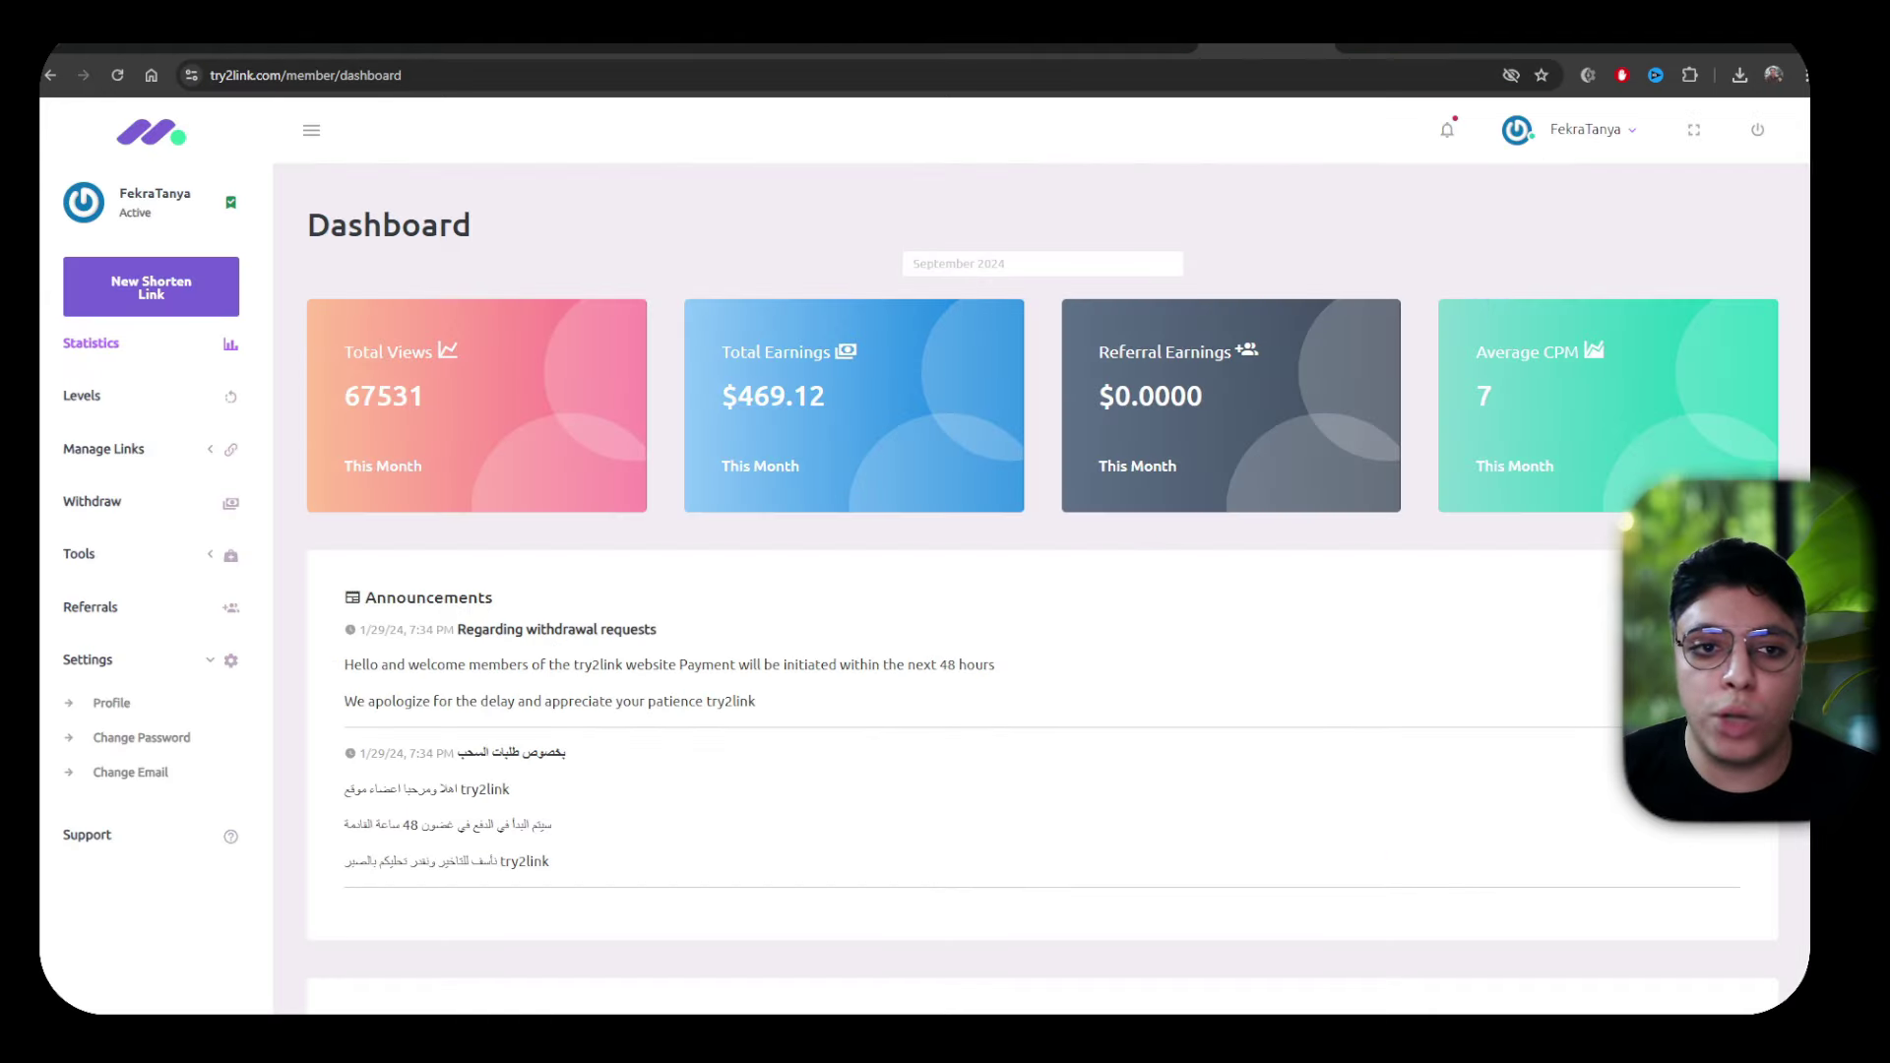
{"action": "left_click", "coordinate": [172, 309]}
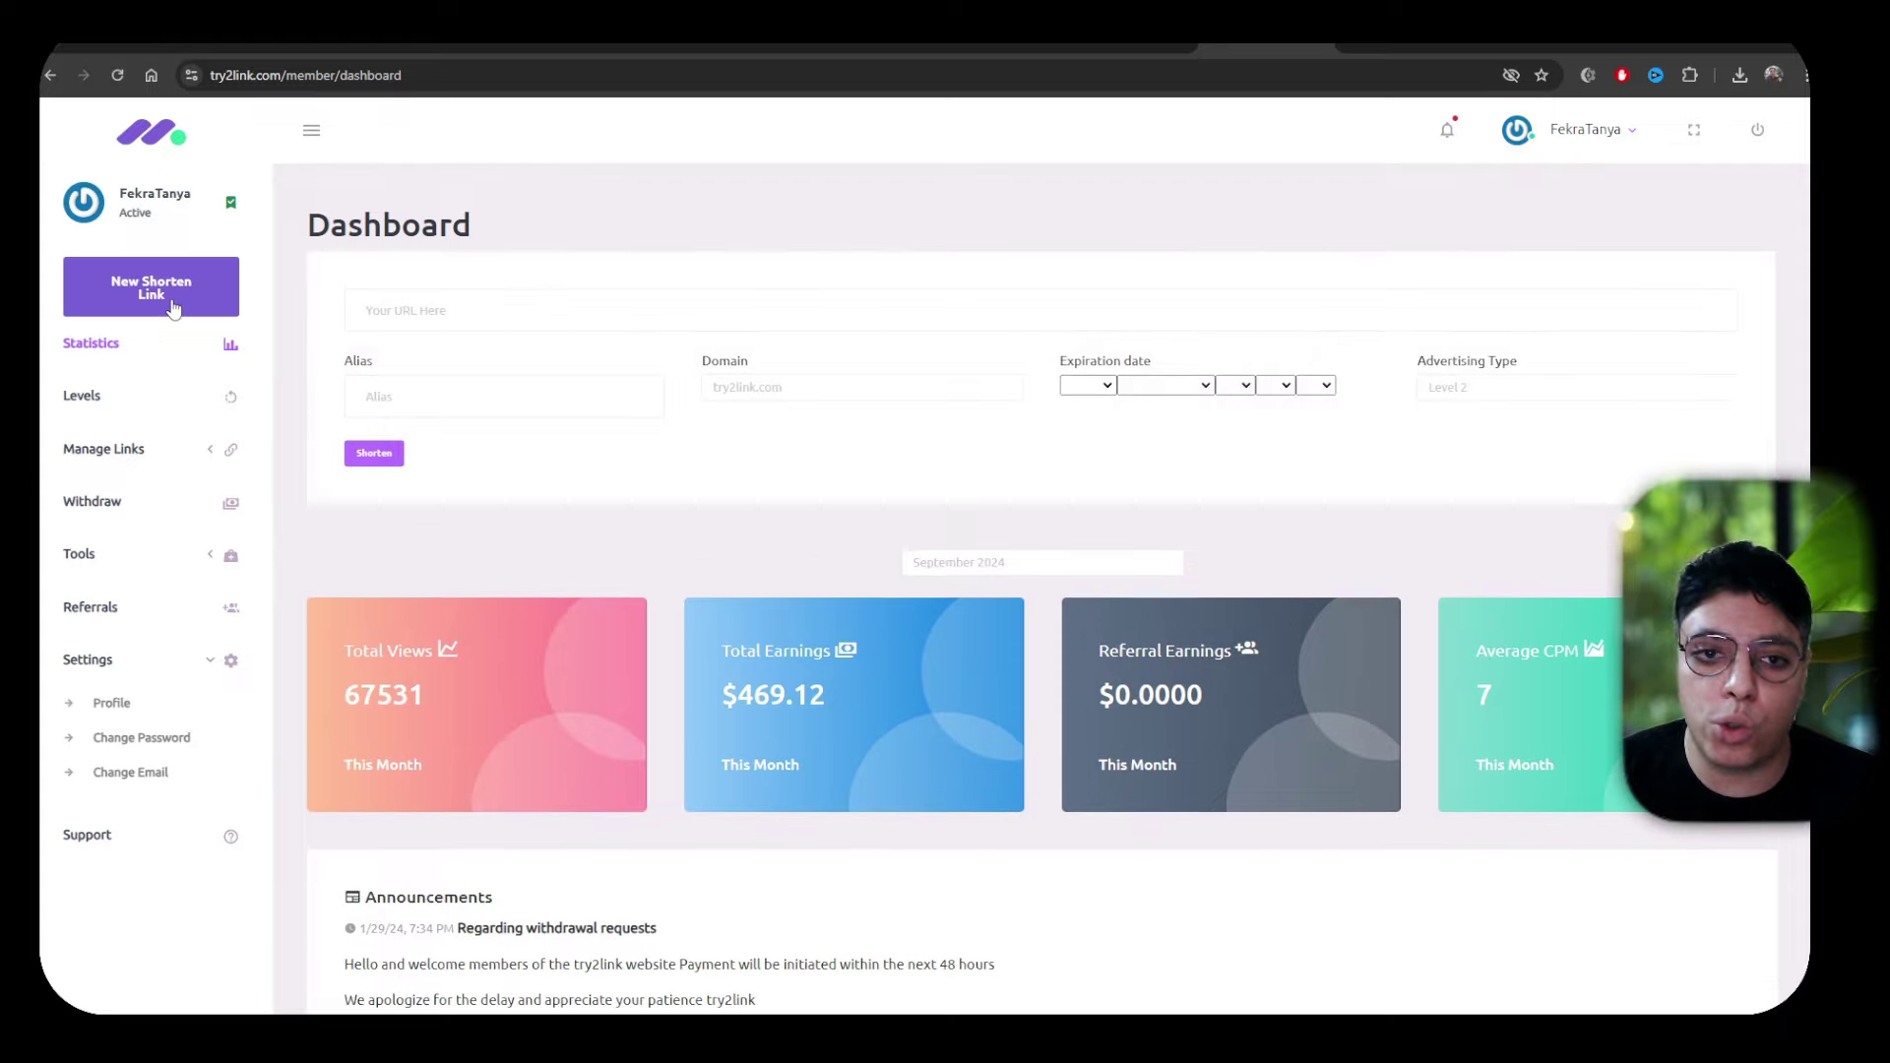
{"action": "left_click", "coordinate": [445, 292]}
{"action": "key", "text": "ctrl+v"}
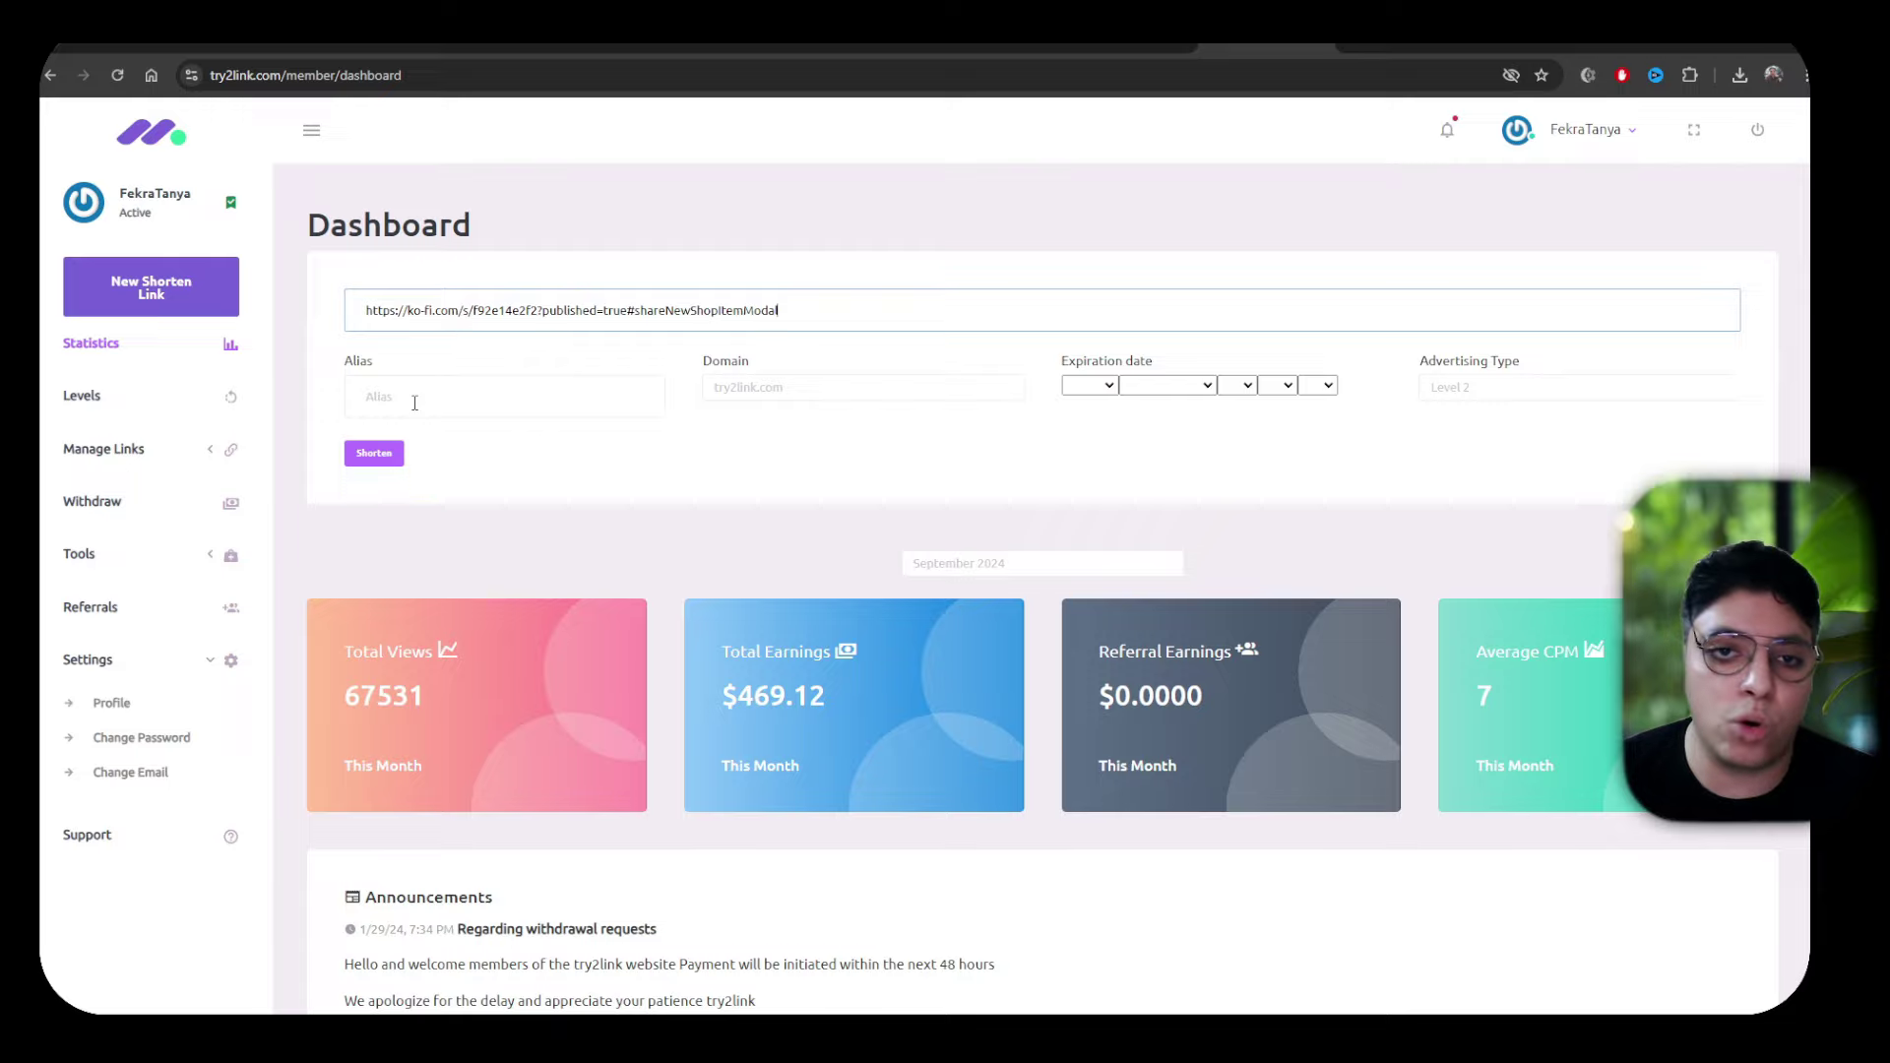
{"action": "left_click", "coordinate": [382, 463]}
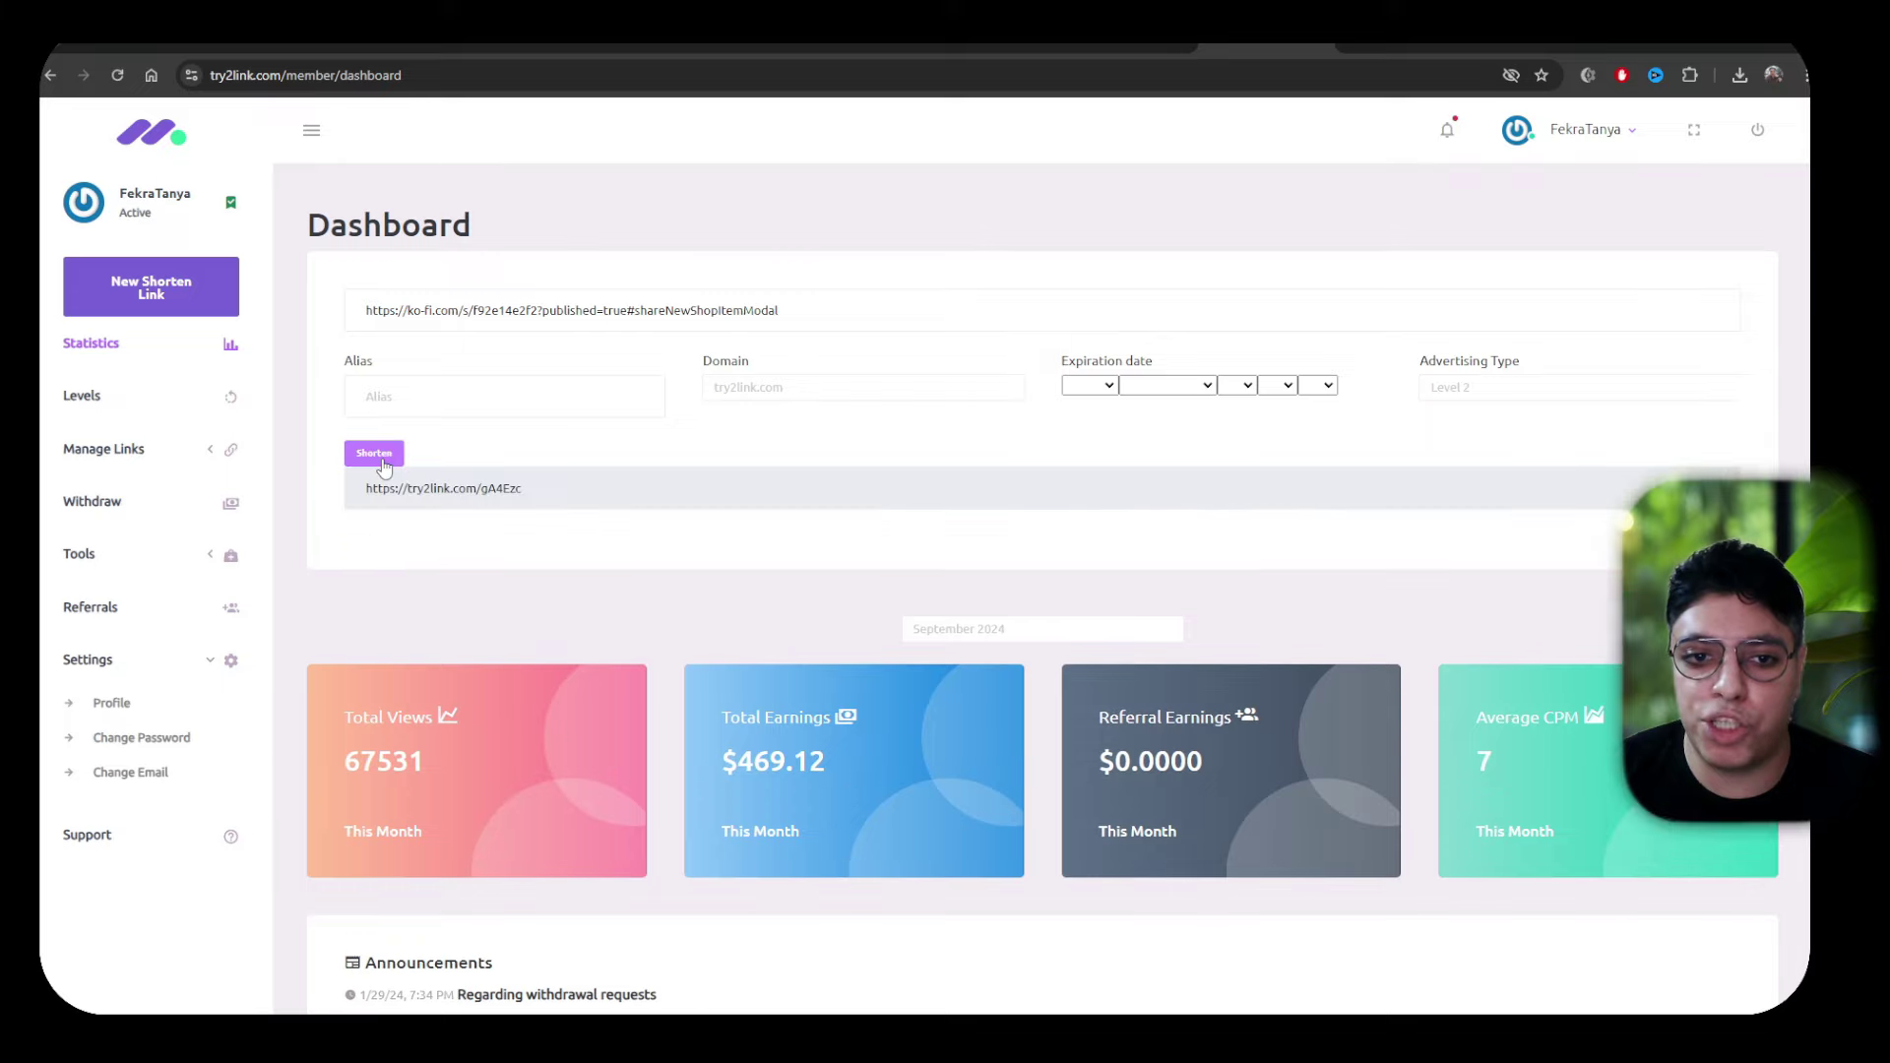
Copy the shortened try2link address and add it as the link of the green Google Marketer image on the Notion Learn page
{"action": "triple_click", "coordinate": [500, 506]}
{"action": "key", "text": "ctrl+c"}
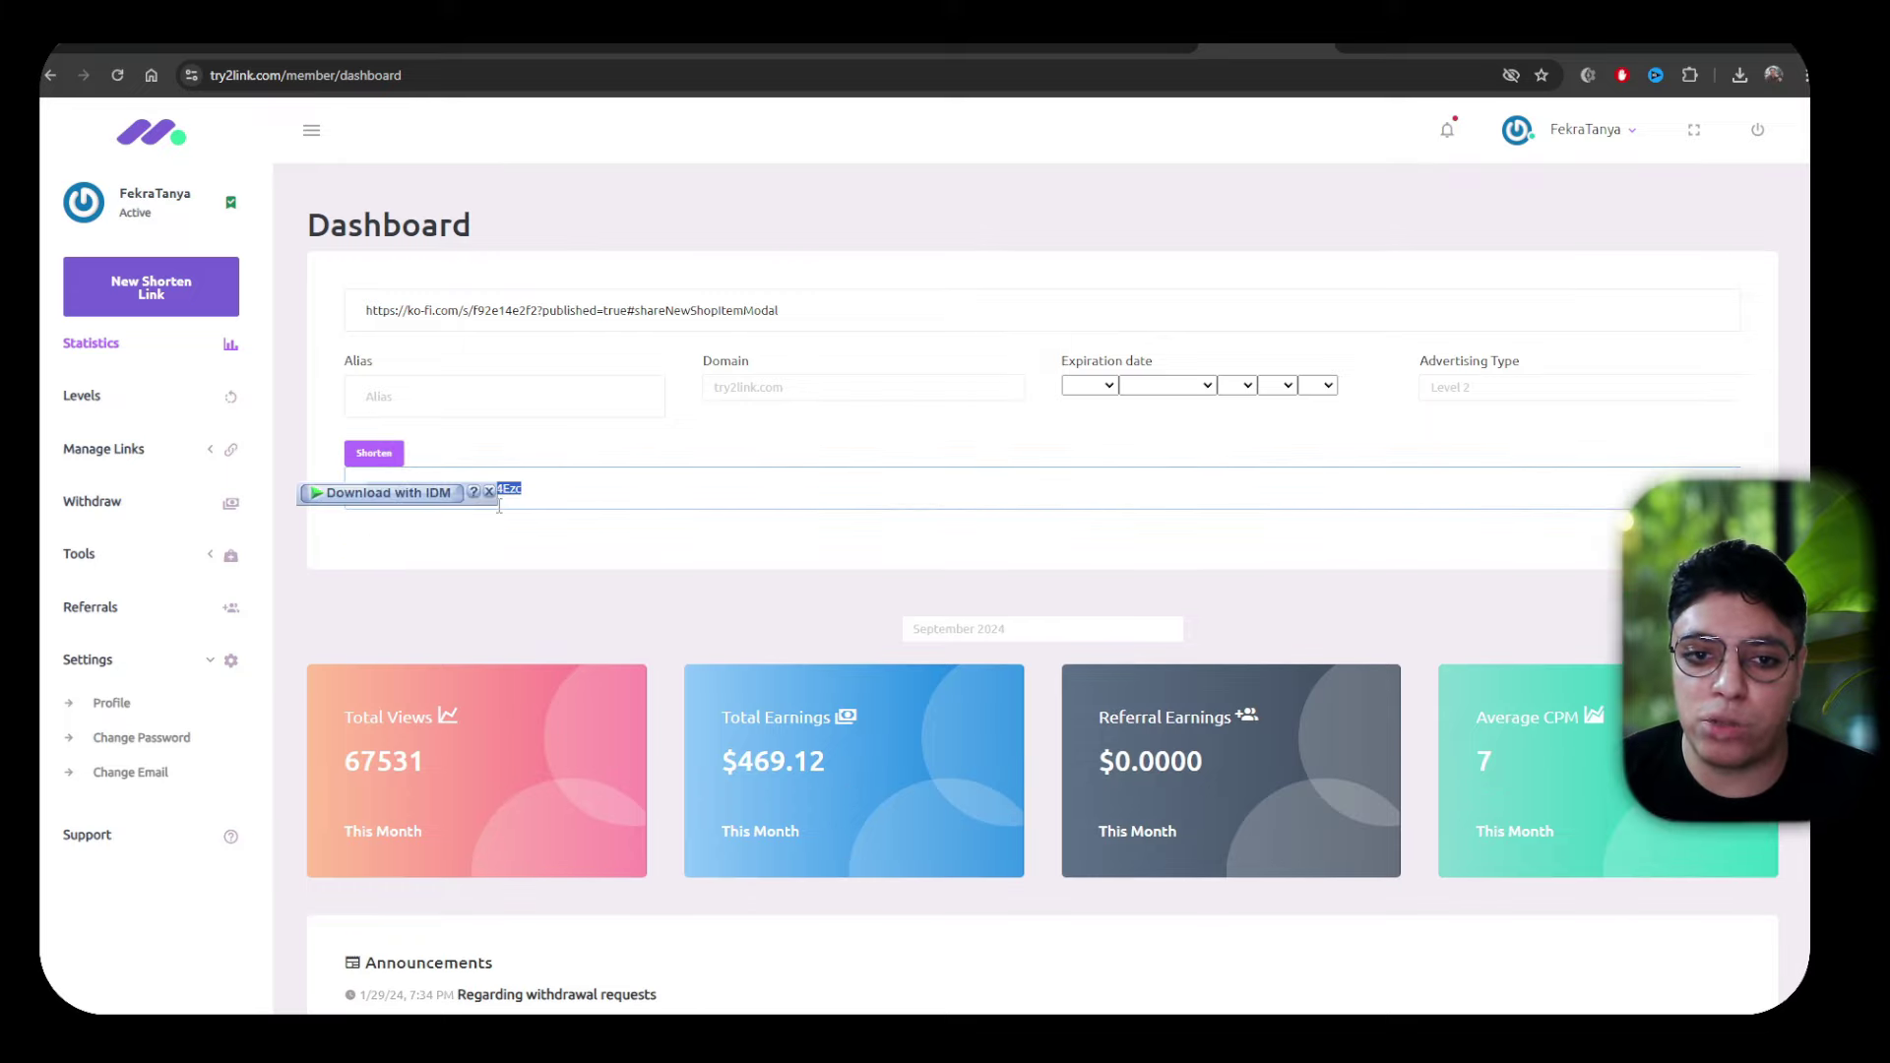
{"action": "left_click", "coordinate": [276, 49]}
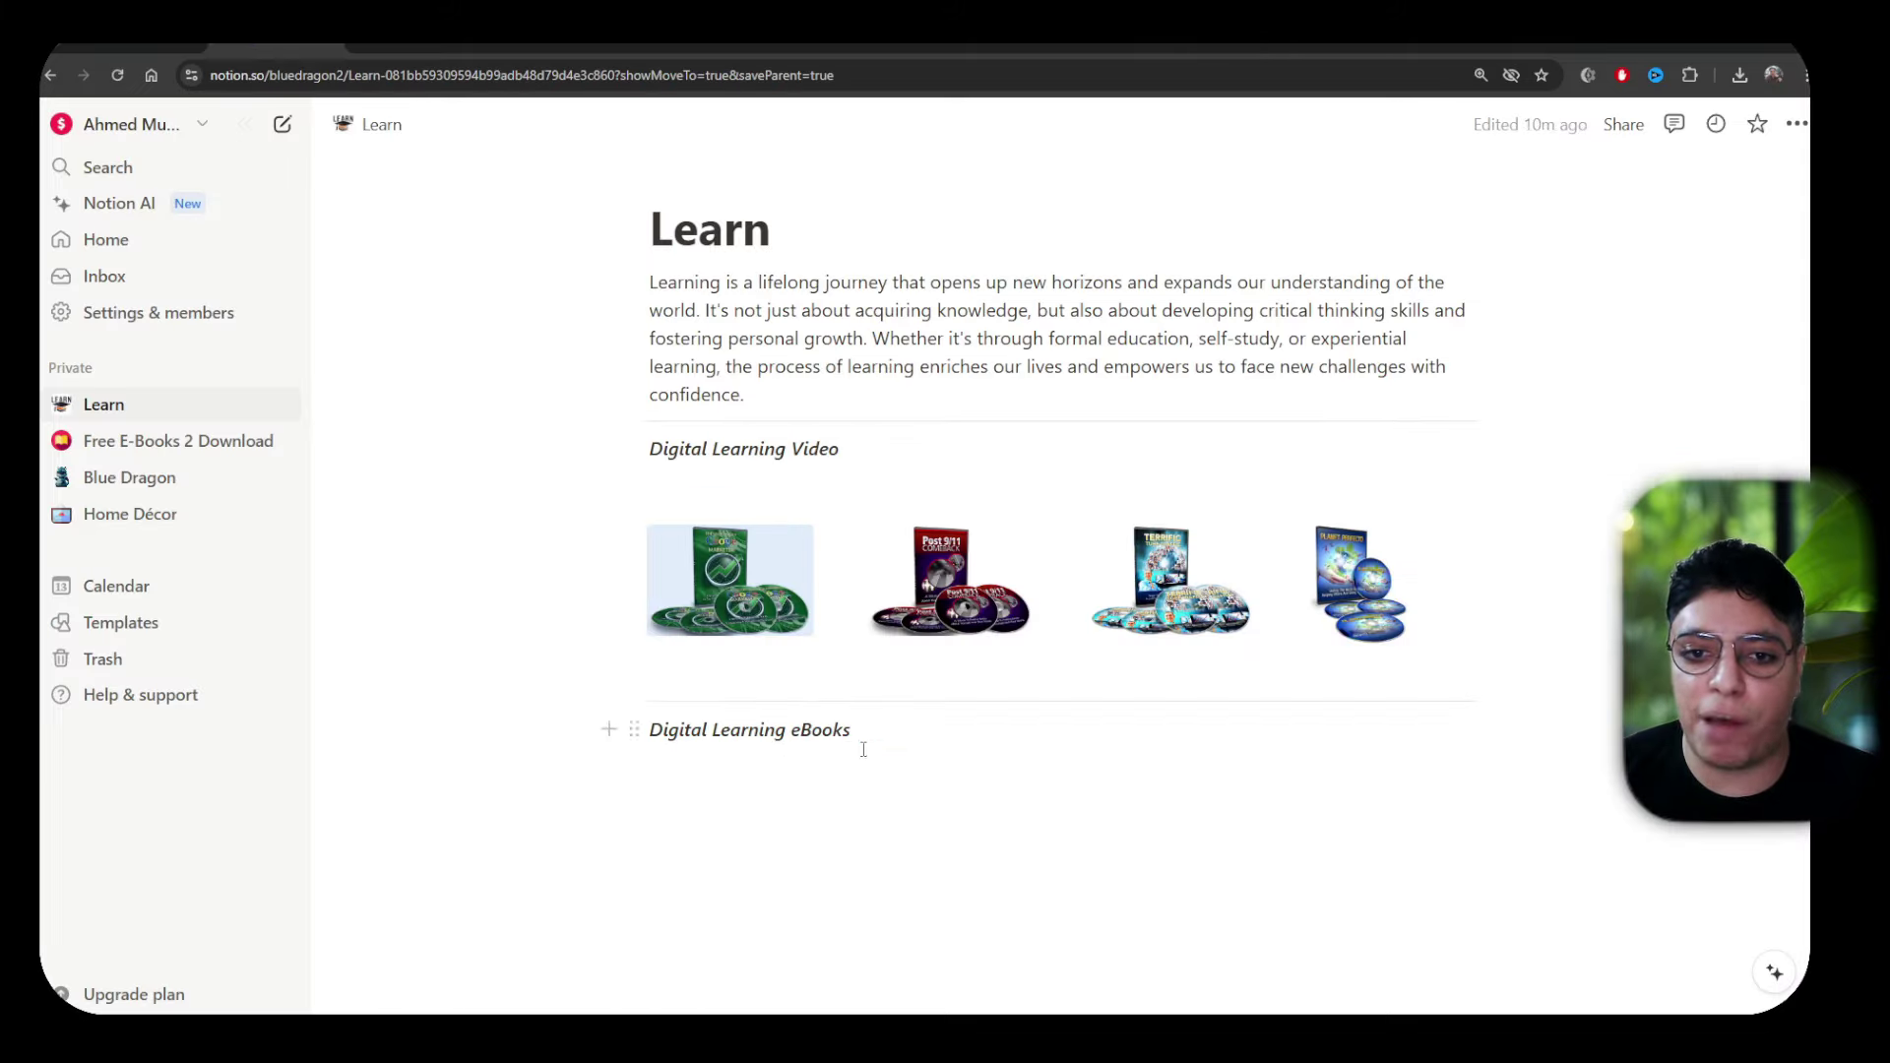
{"action": "right_click", "coordinate": [748, 613]}
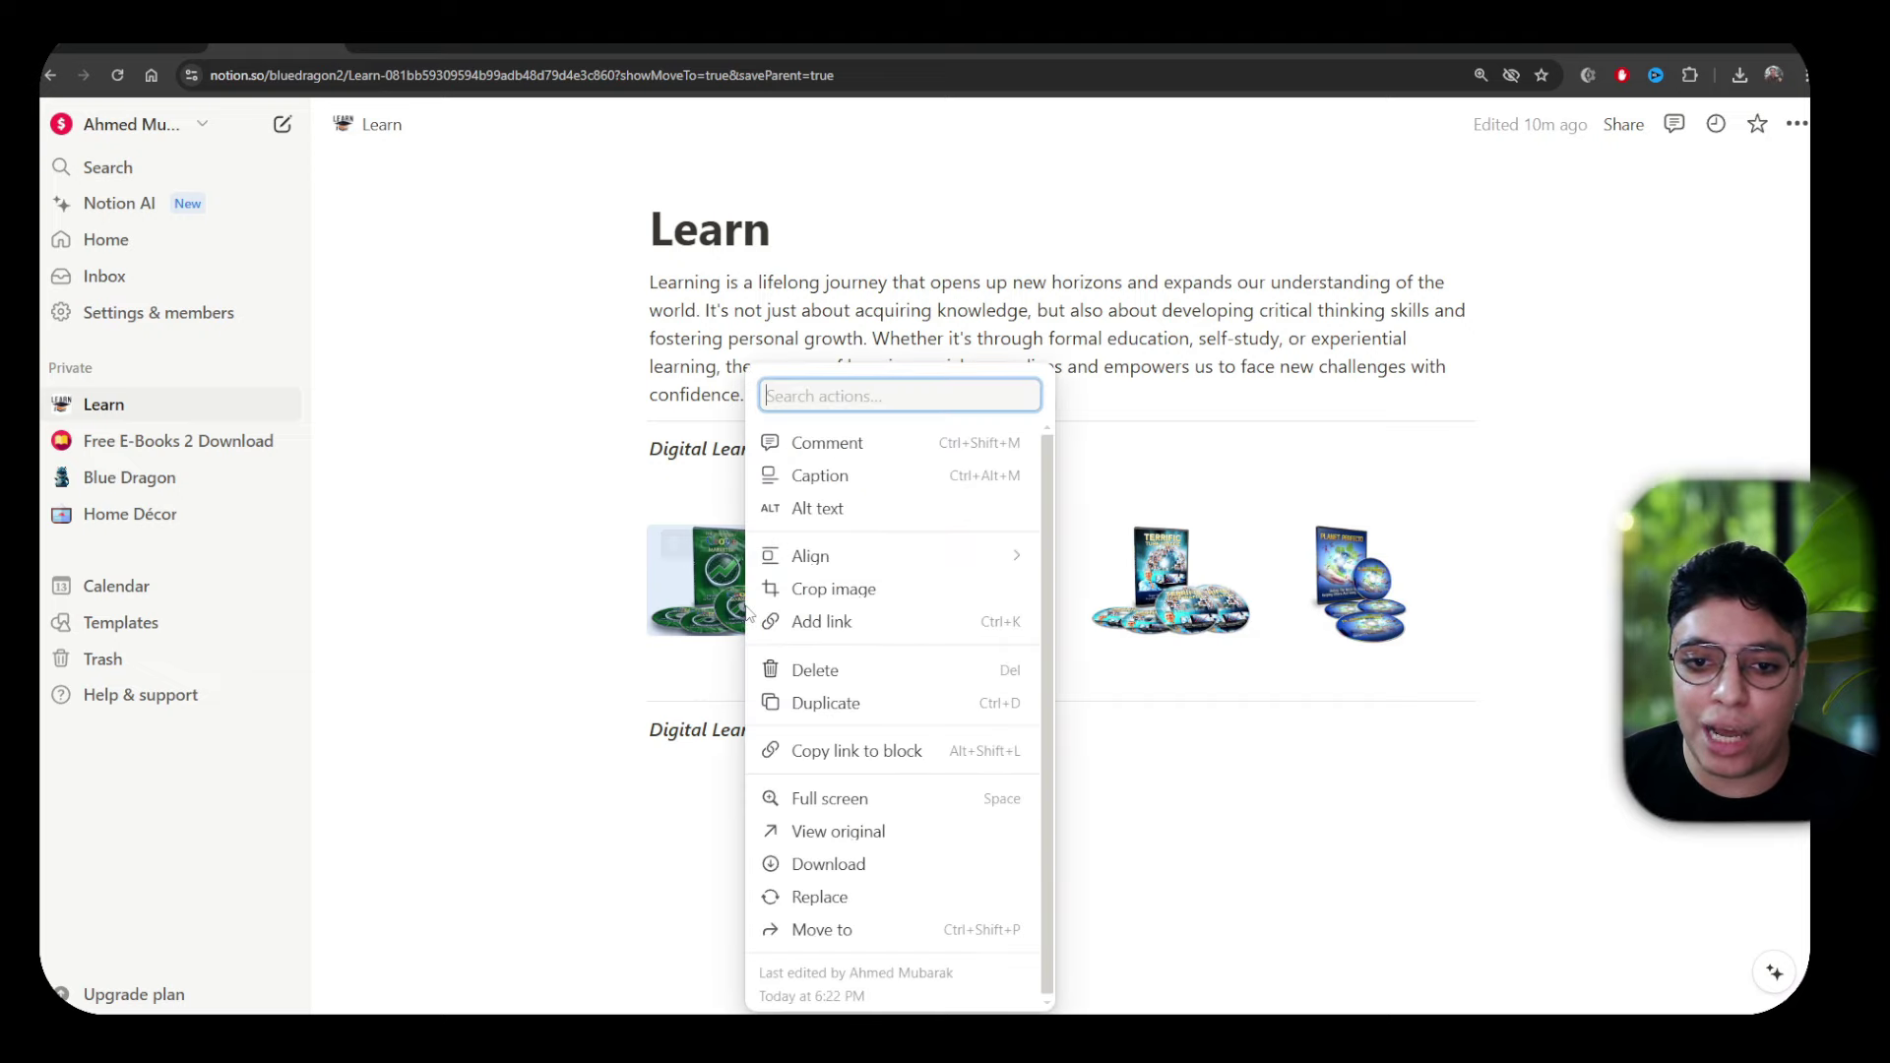
{"action": "left_click", "coordinate": [831, 624]}
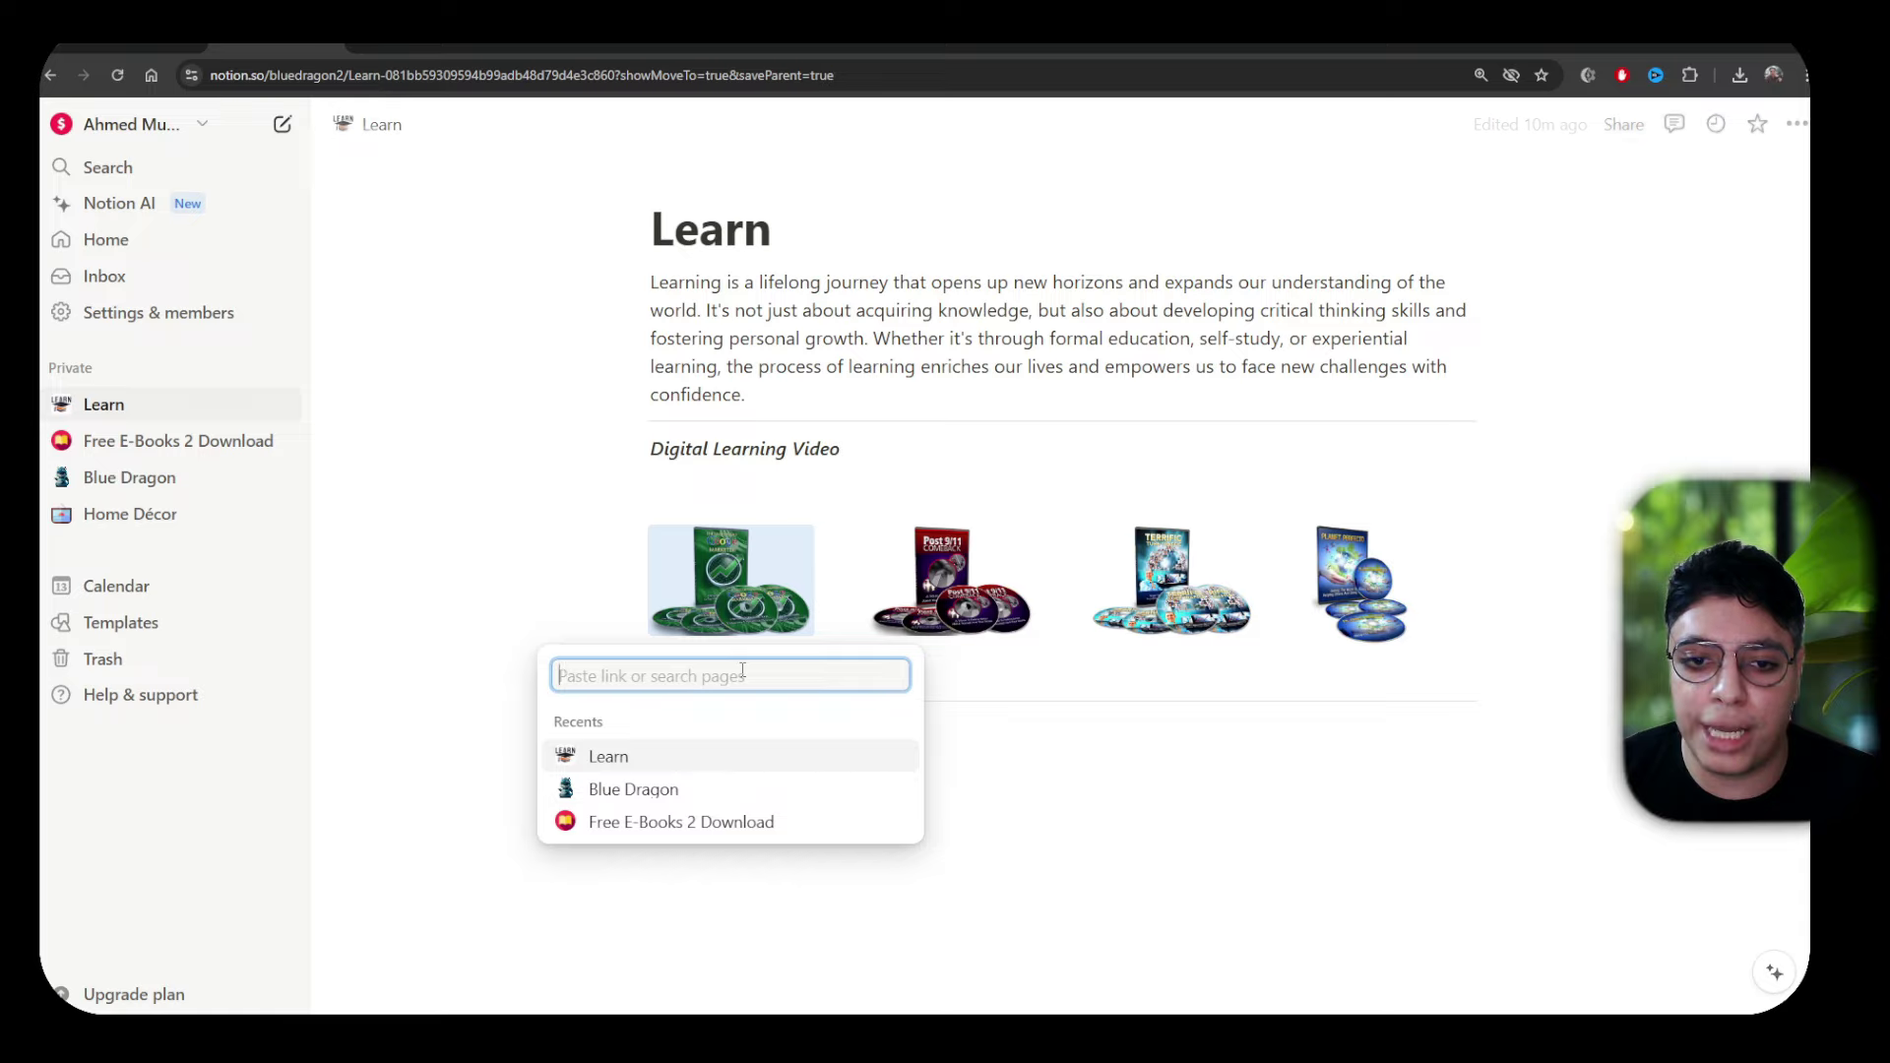
{"action": "key", "text": "ctrl+v"}
{"action": "key", "text": "Return"}
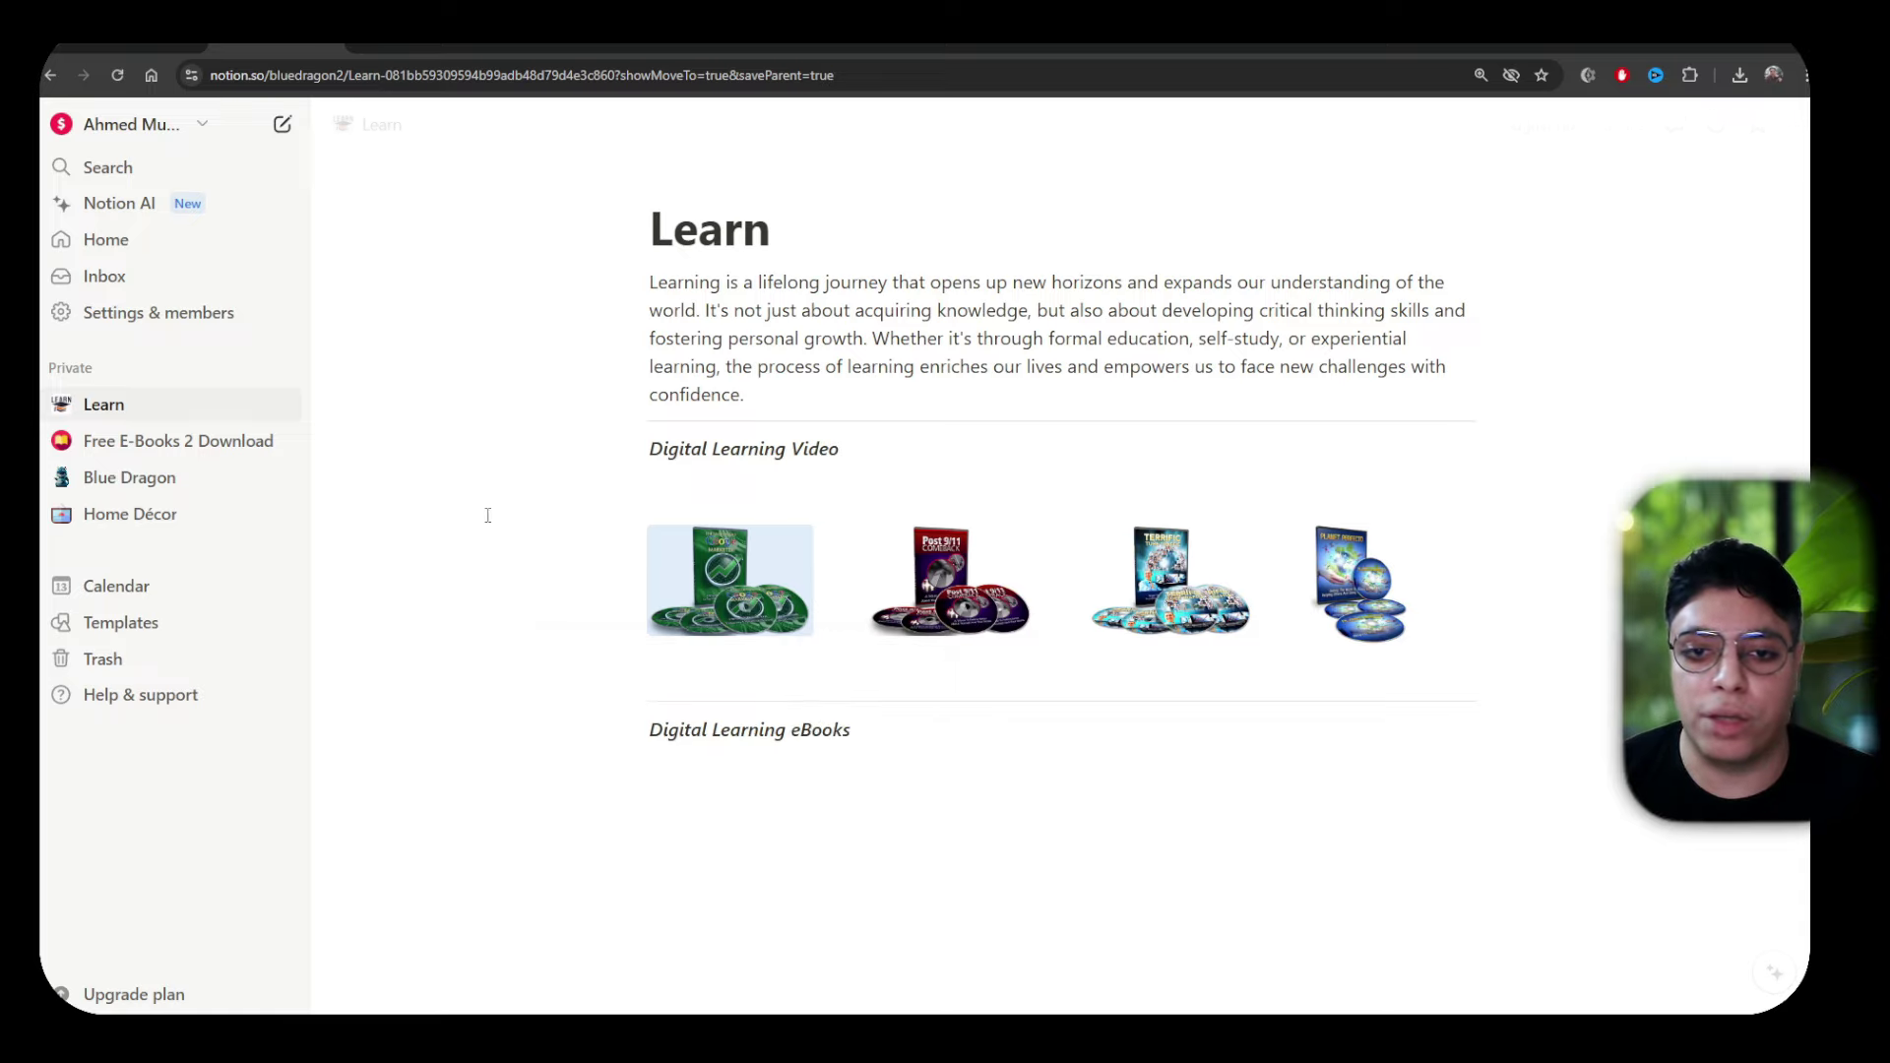
{"action": "mouse_move", "coordinate": [719, 590]}
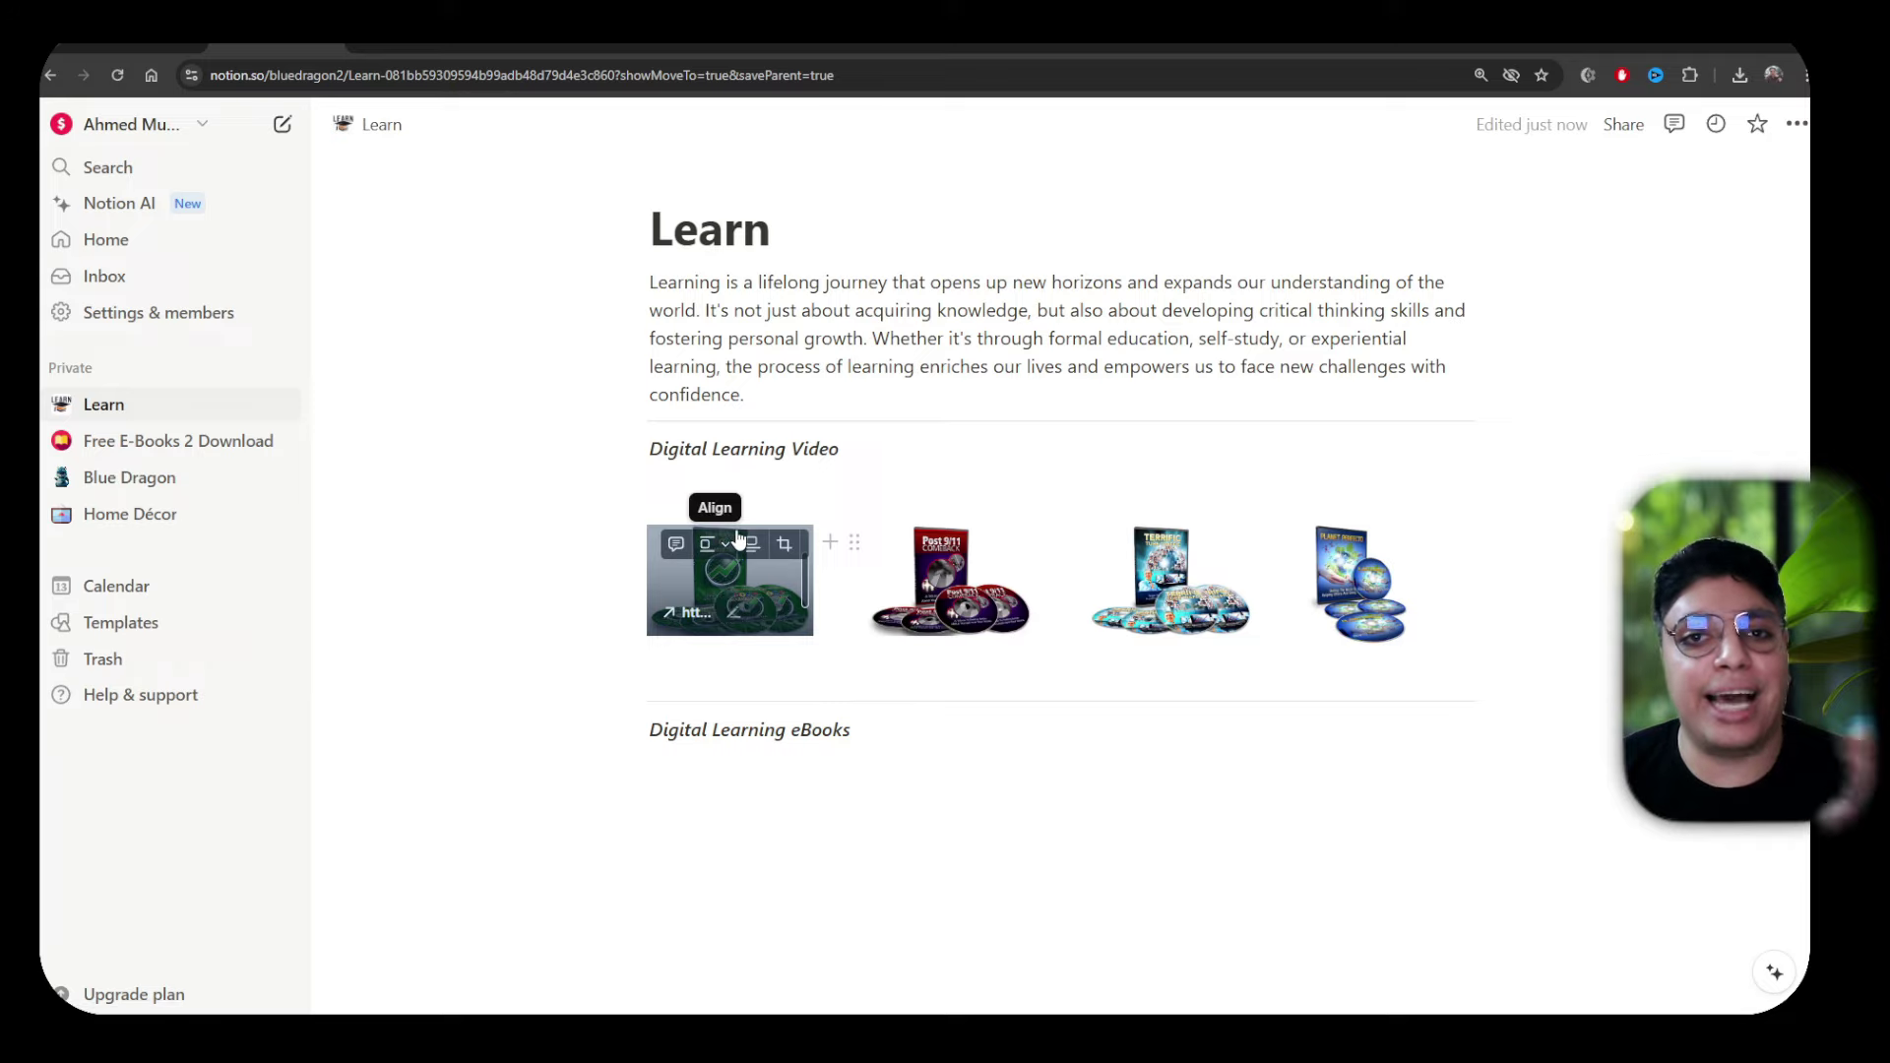
Test the linked Google Marketer image on the Notion Learn page, passing through the ad page to the Ko-fi product and dismissing its share dialog
{"action": "left_click", "coordinate": [1148, 56]}
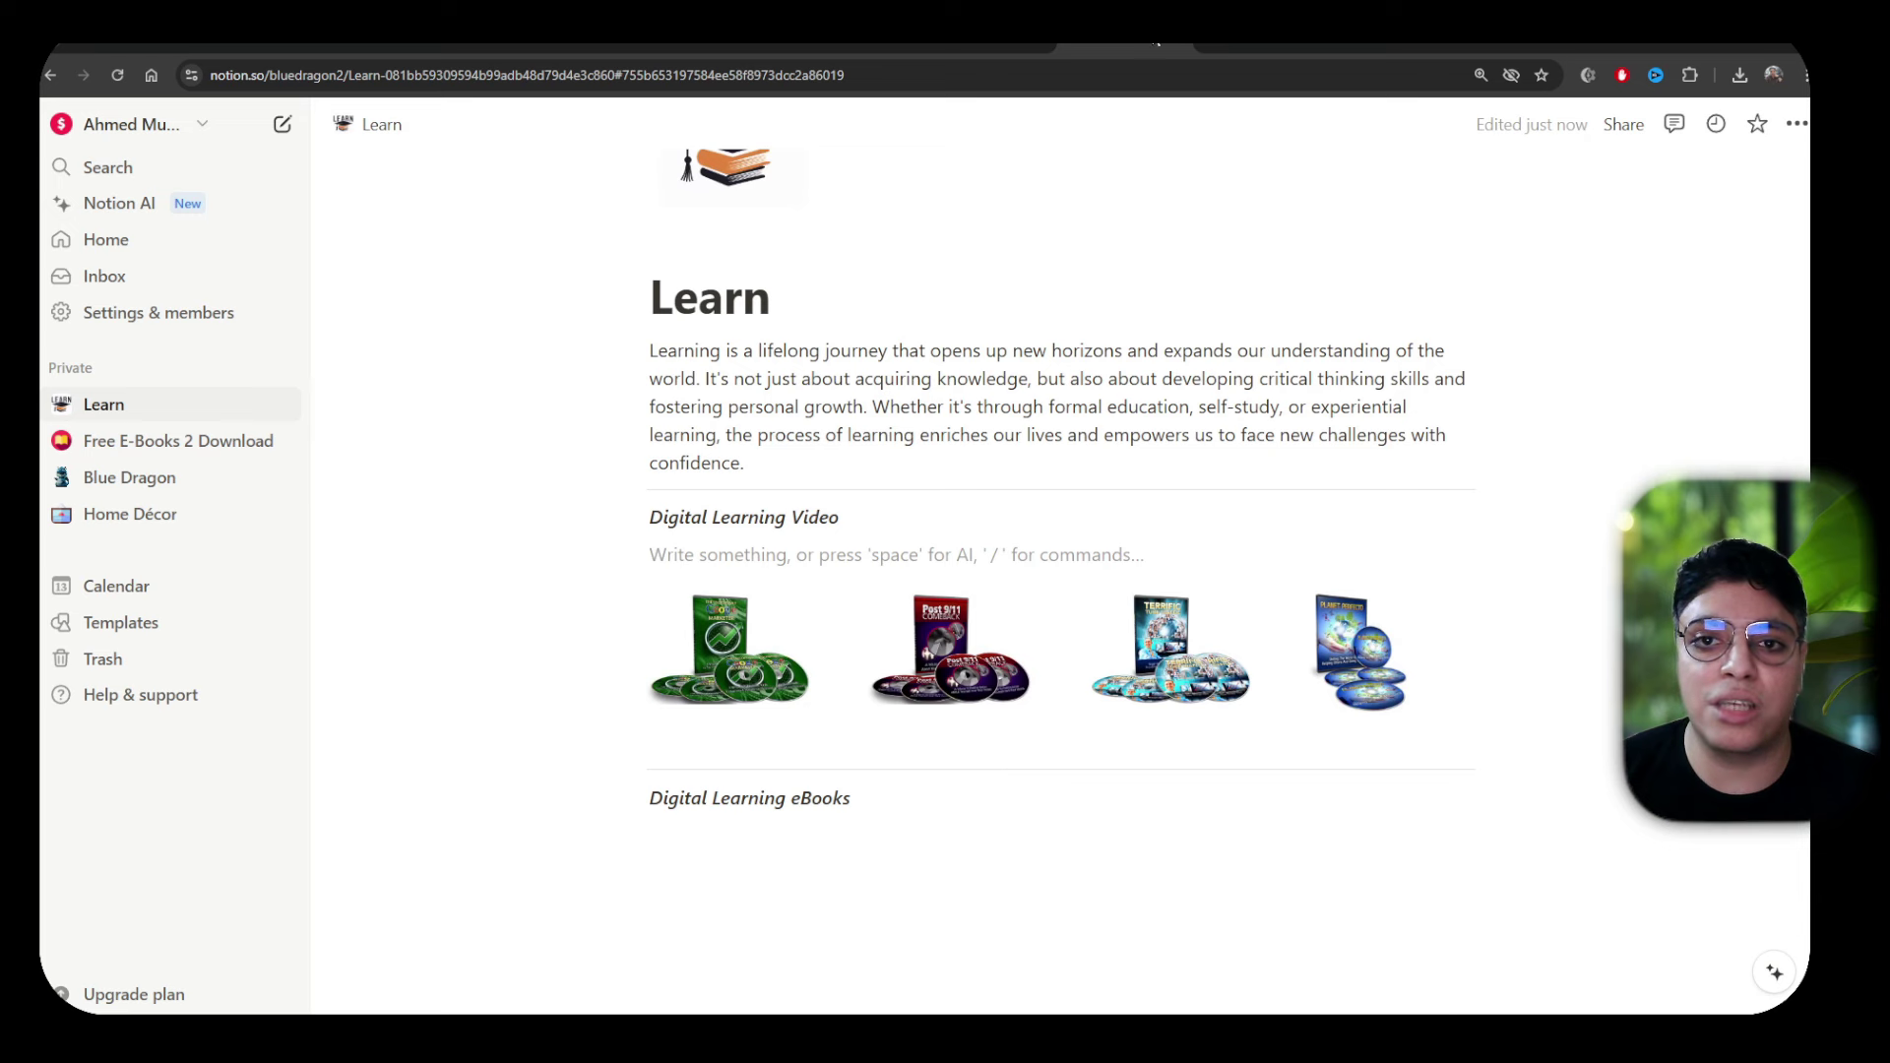
{"action": "left_click", "coordinate": [700, 45]}
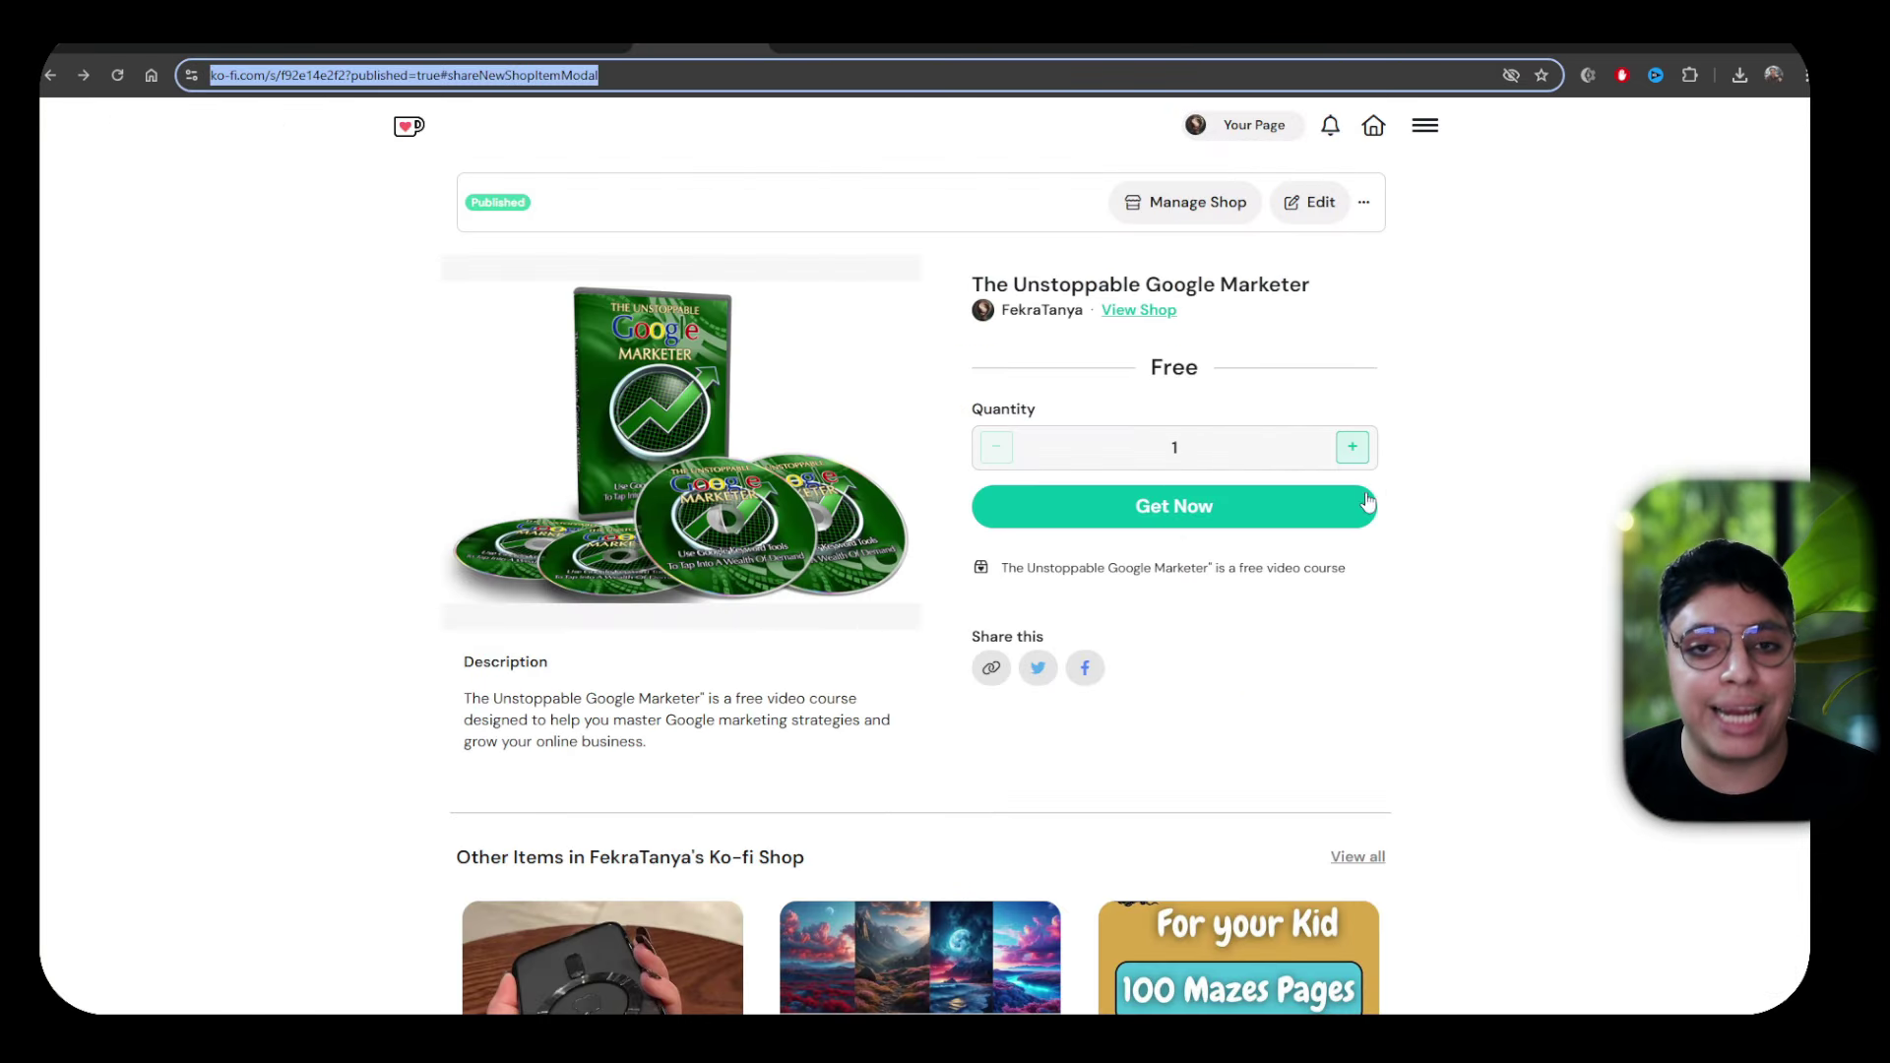
{"action": "left_click", "coordinate": [1547, 484]}
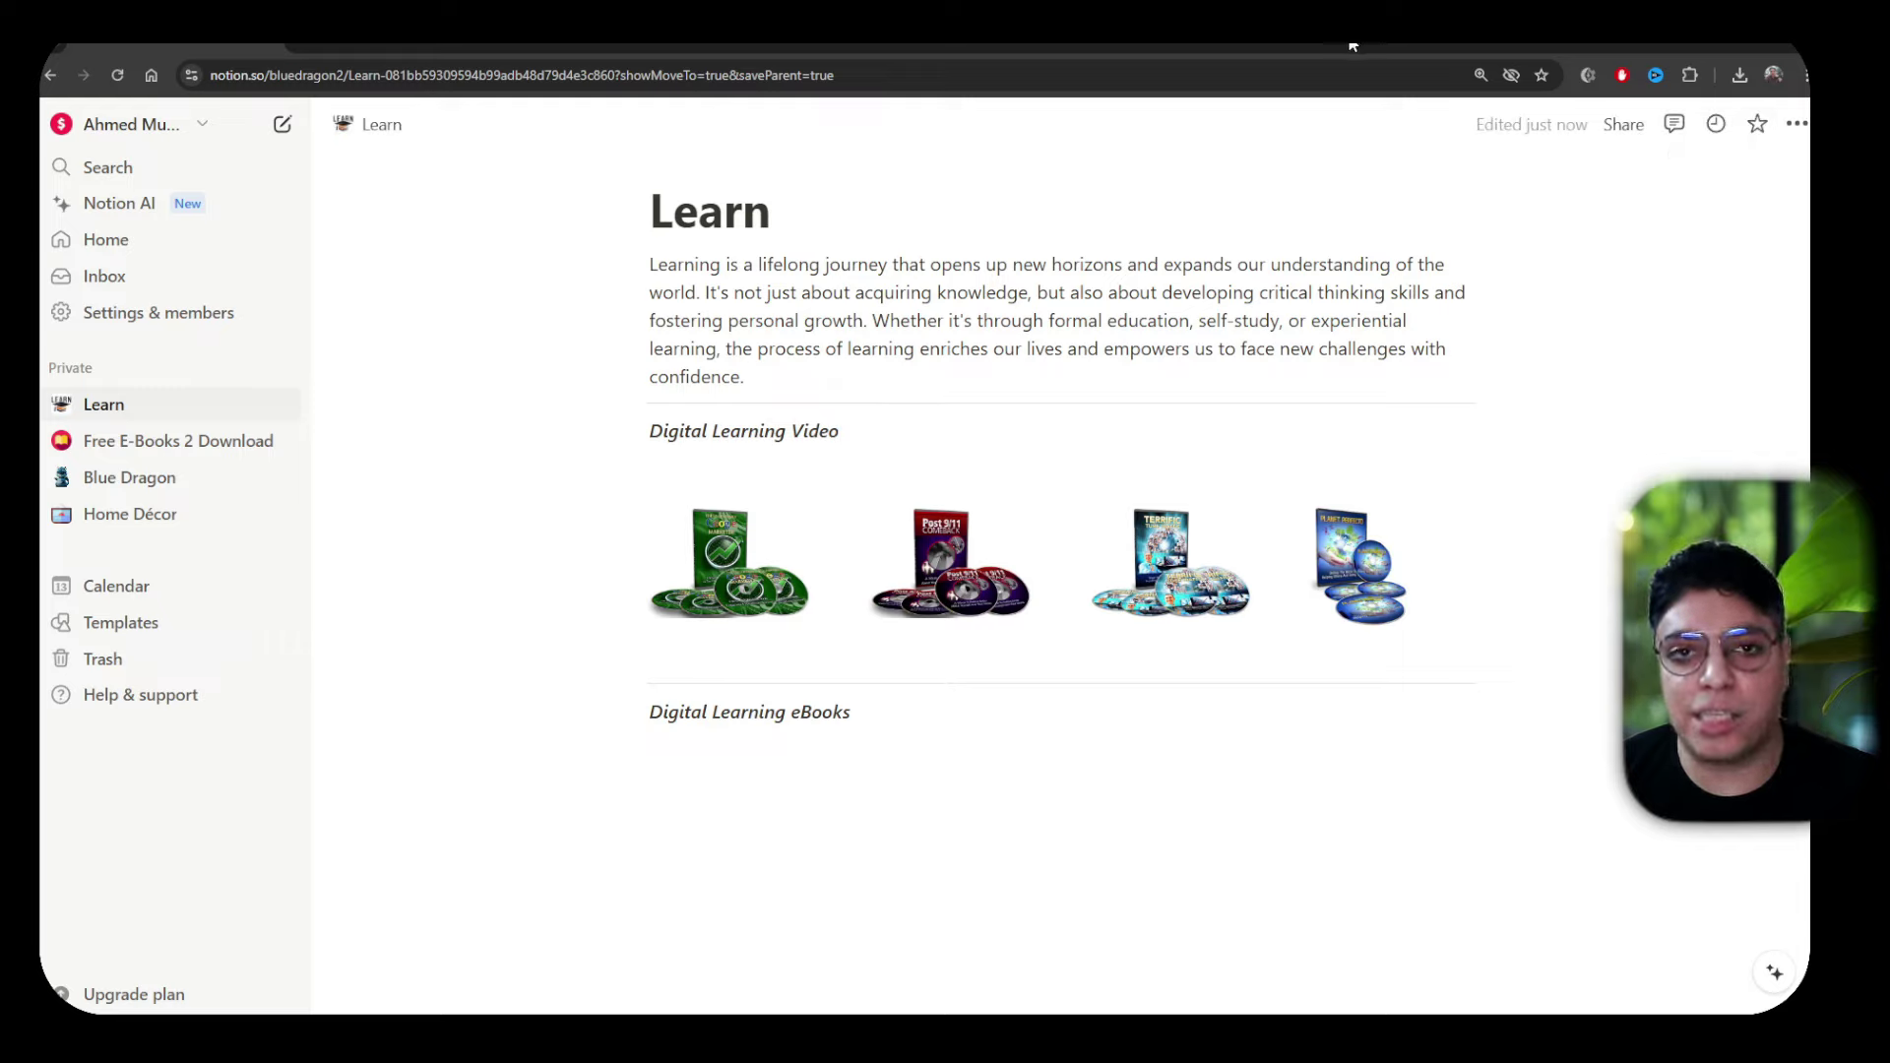
{"action": "mouse_move", "coordinate": [741, 576]}
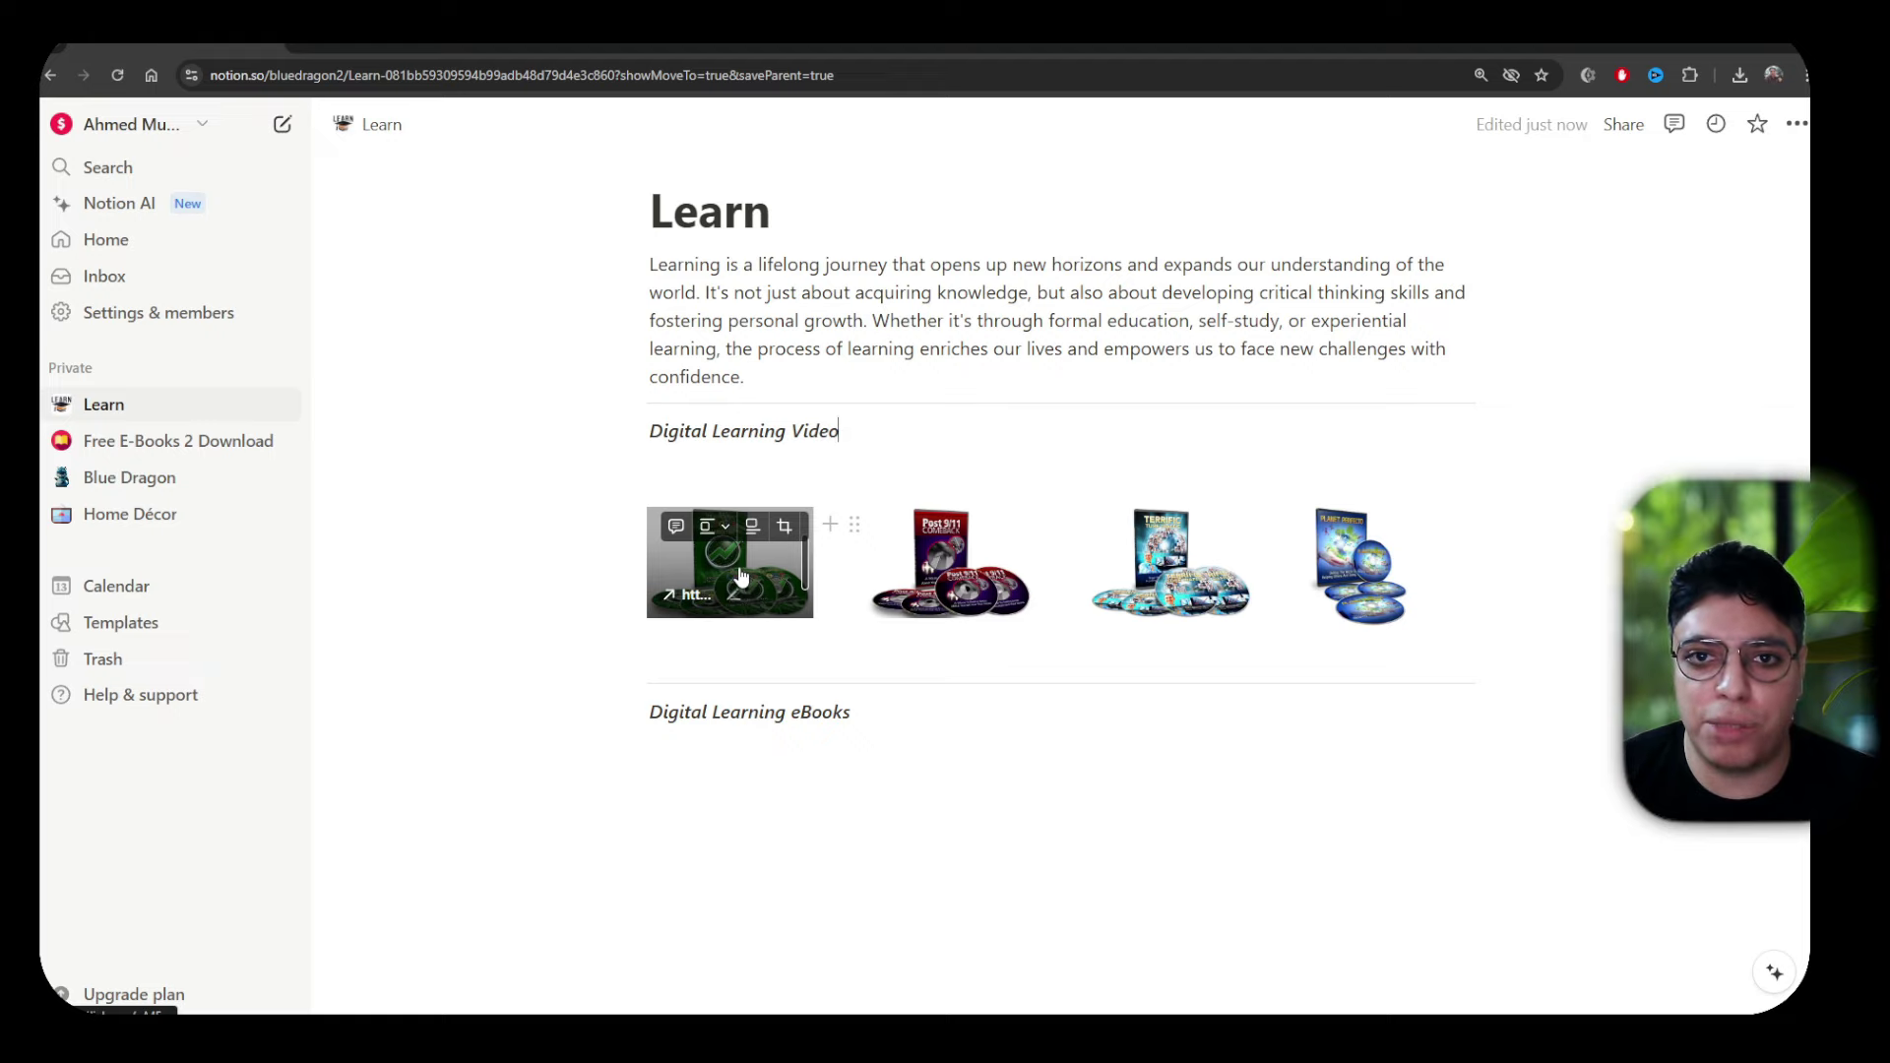
{"action": "left_click", "coordinate": [741, 576]}
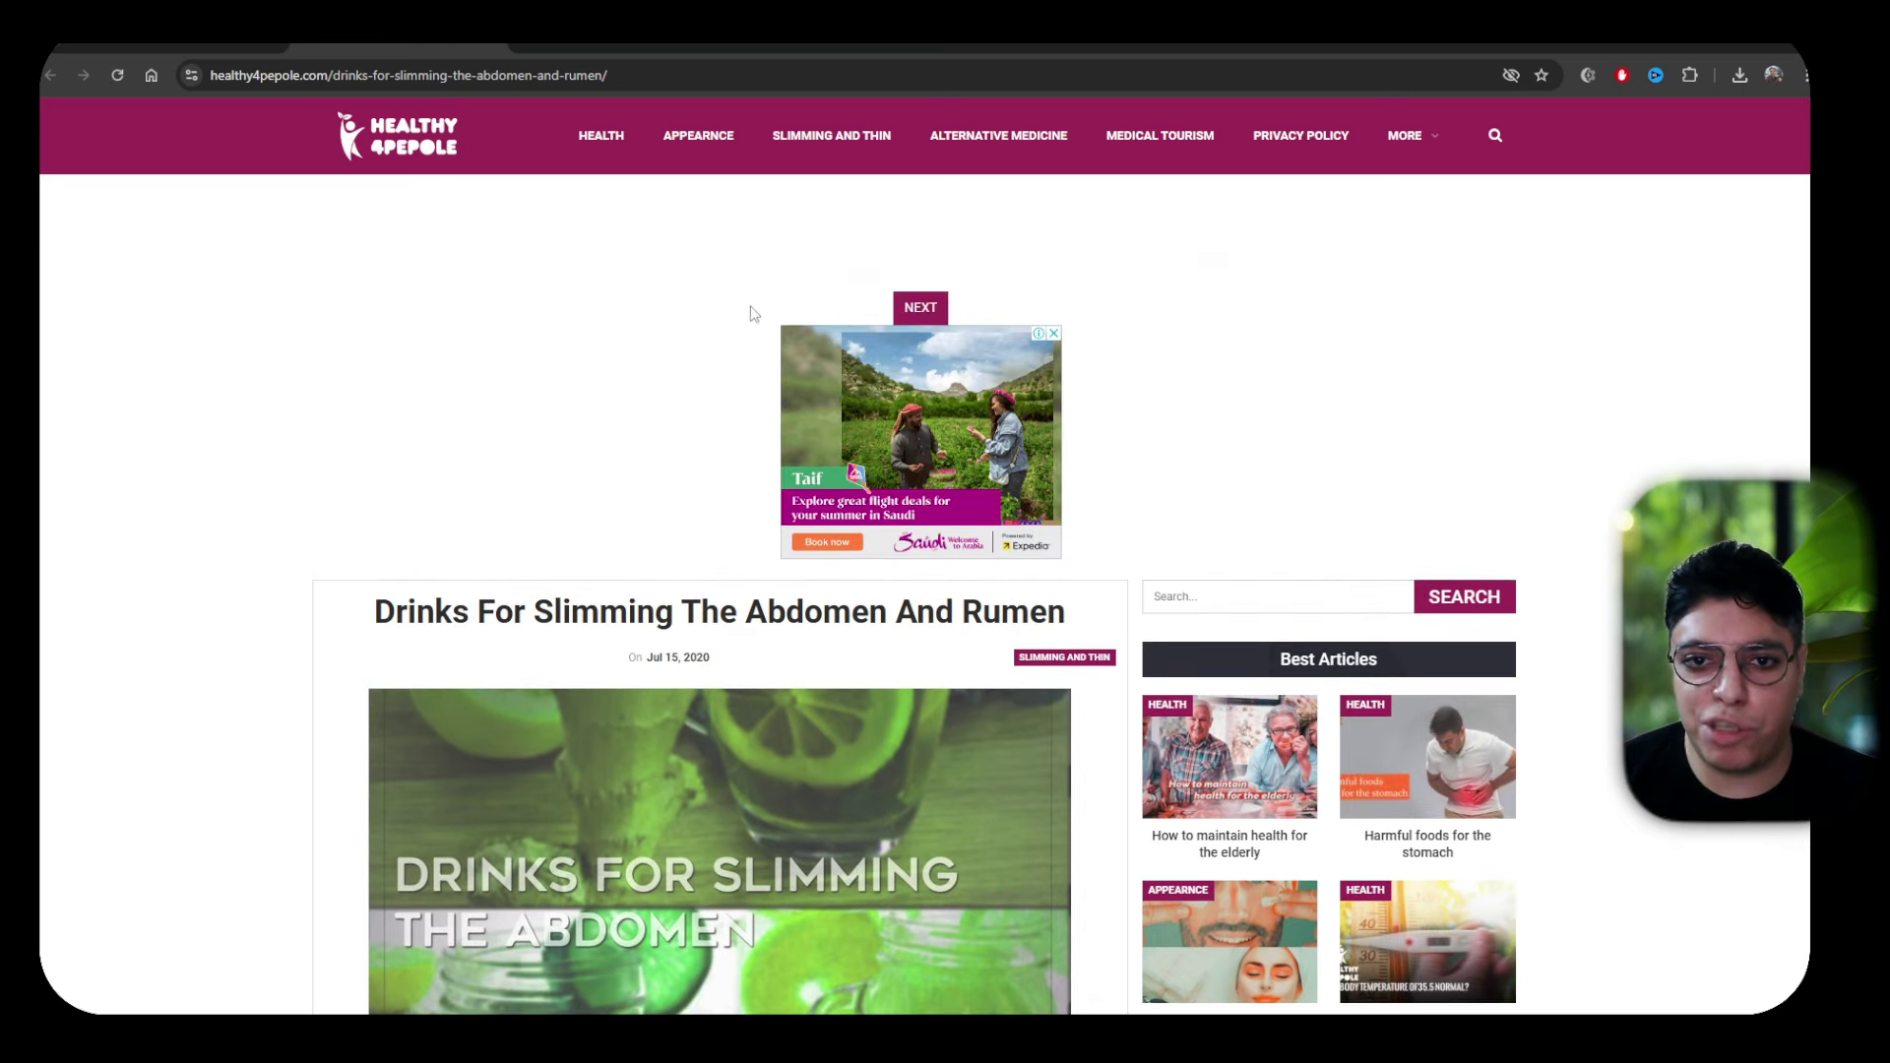
{"action": "left_click", "coordinate": [921, 310]}
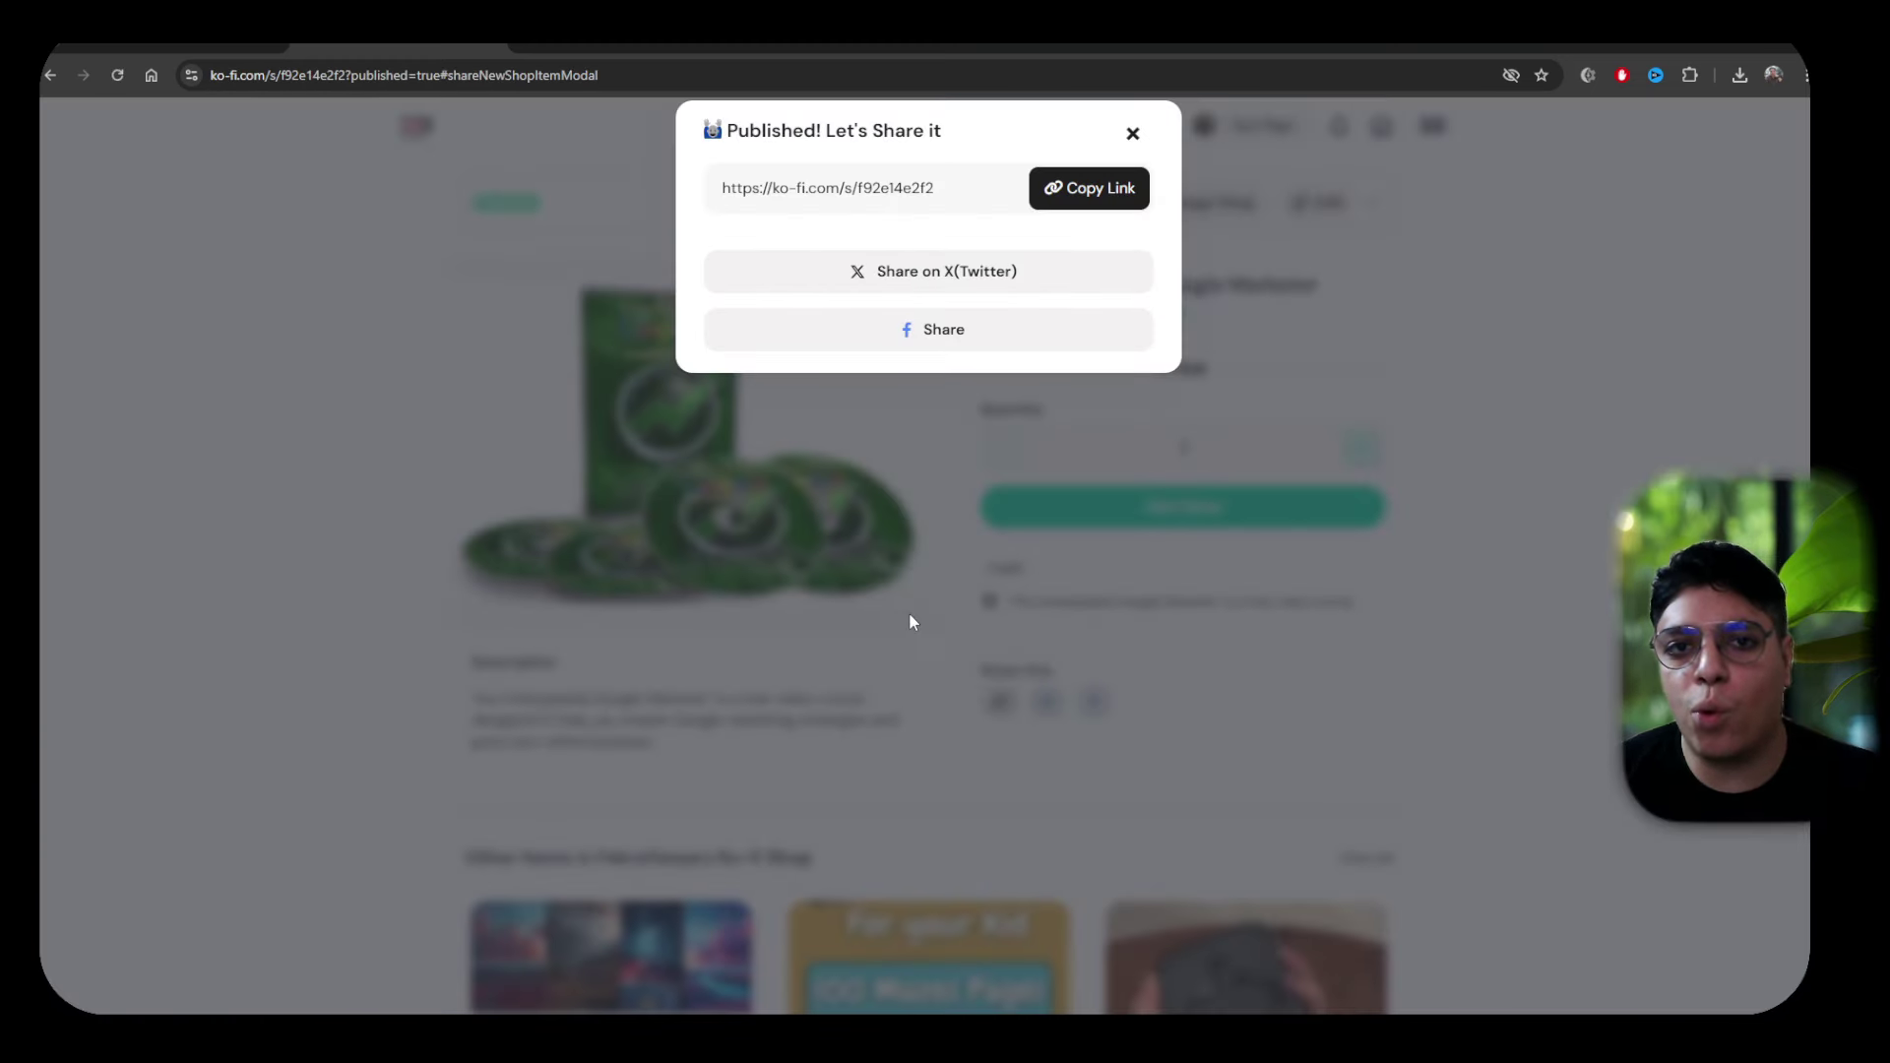
{"action": "left_click", "coordinate": [1134, 135]}
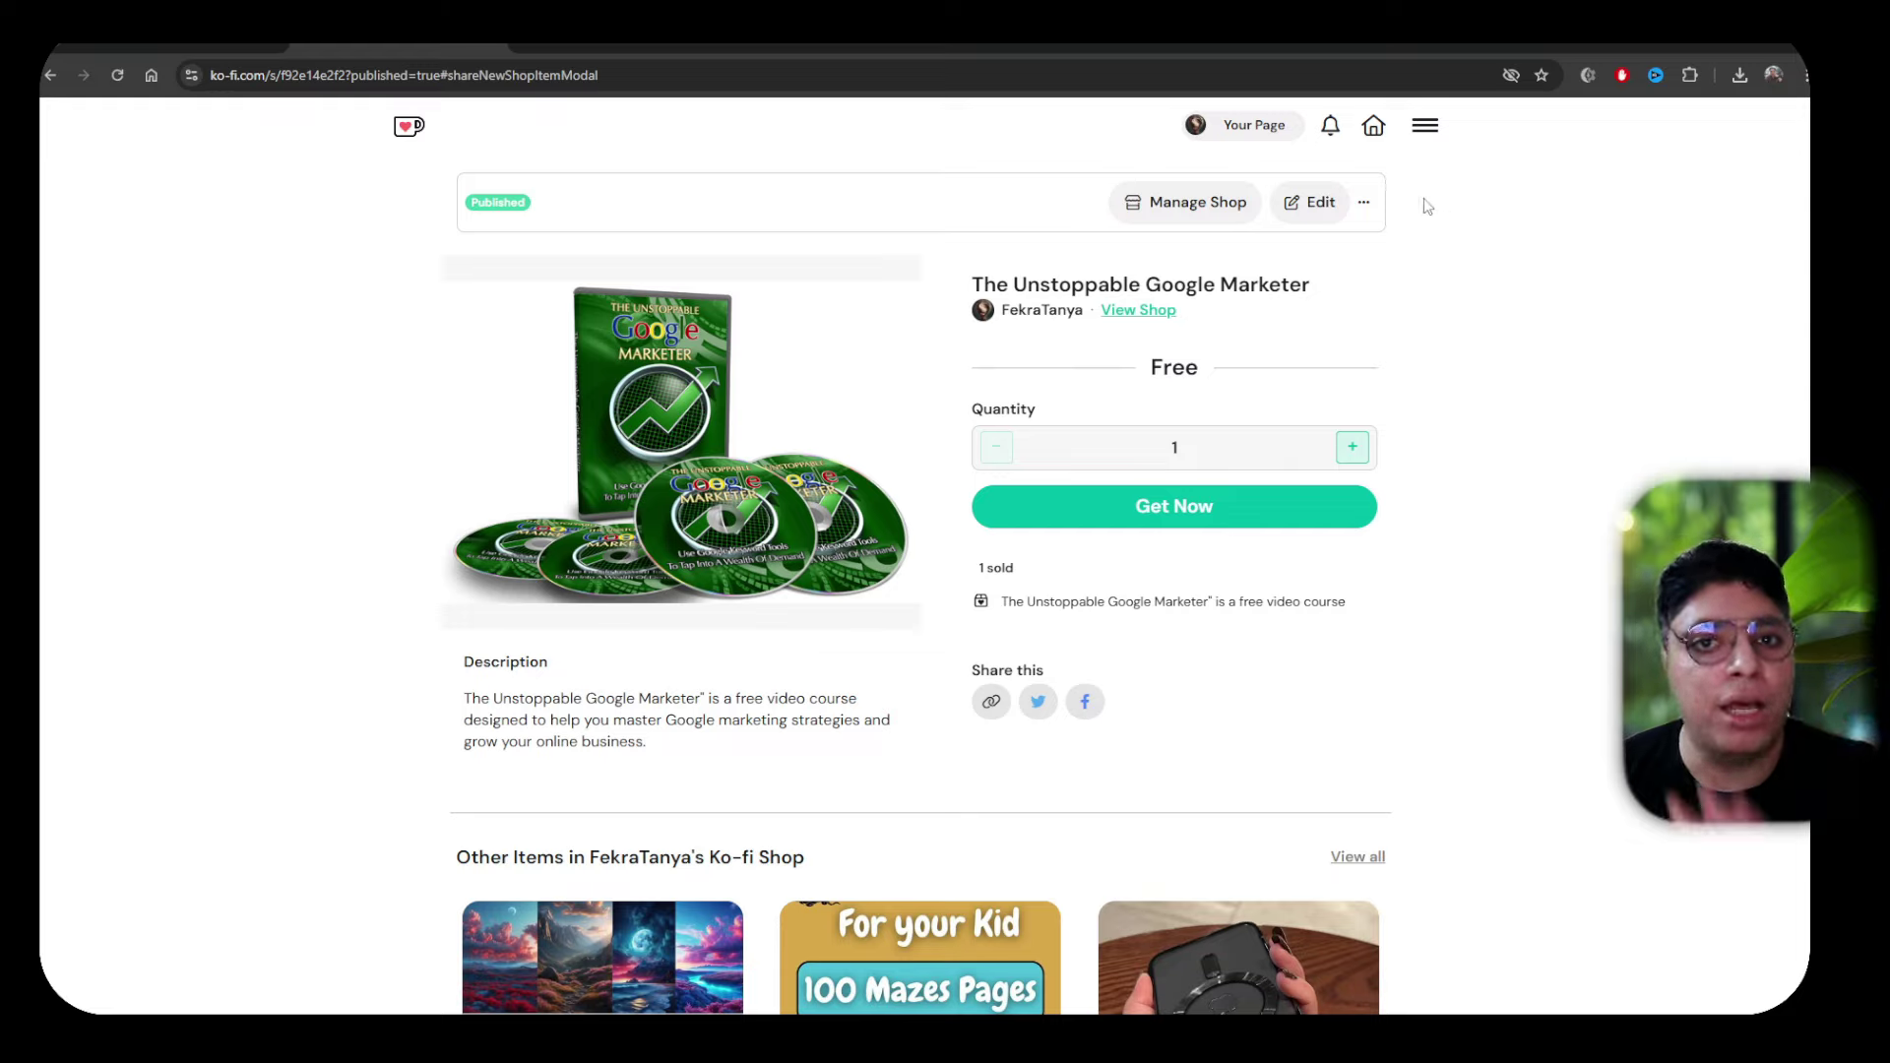
Get The Unstoppable Google Marketer for free through the Ko-fi checkout and open the purchased content
{"action": "left_click", "coordinate": [1199, 525]}
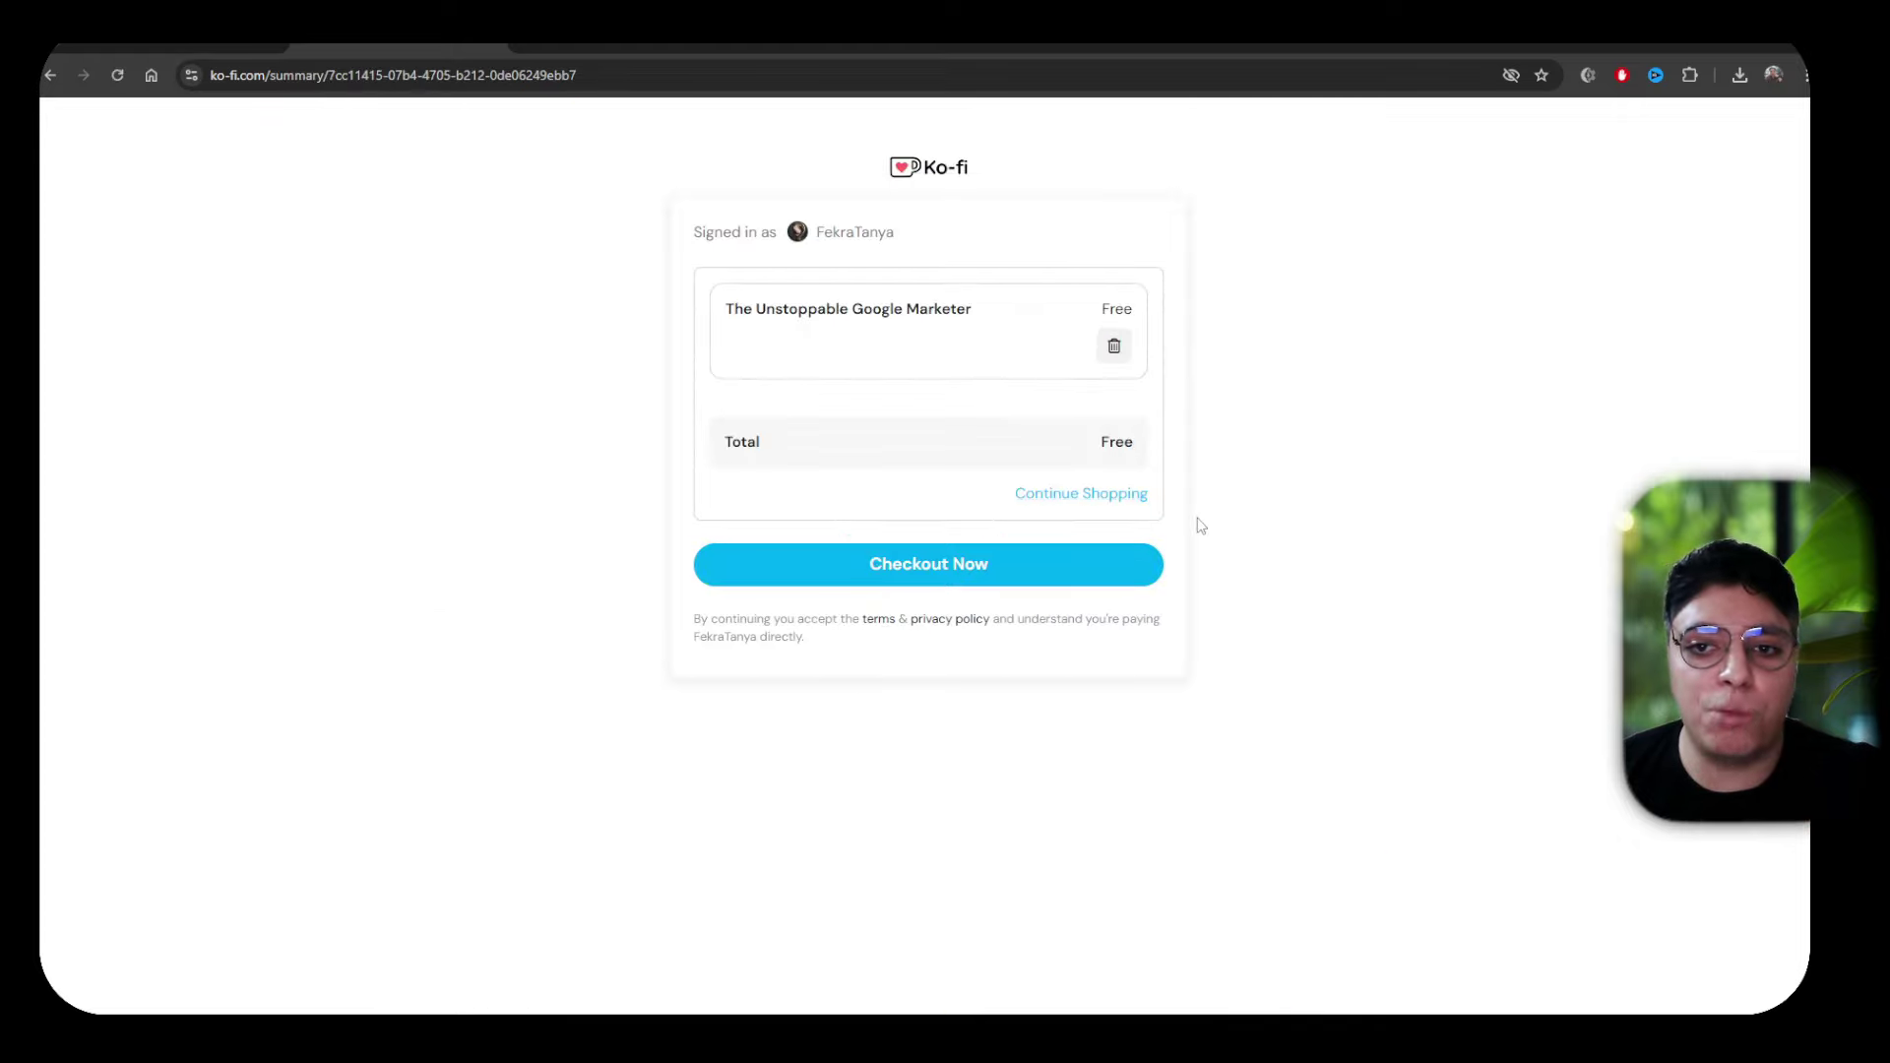
{"action": "left_click", "coordinate": [937, 565]}
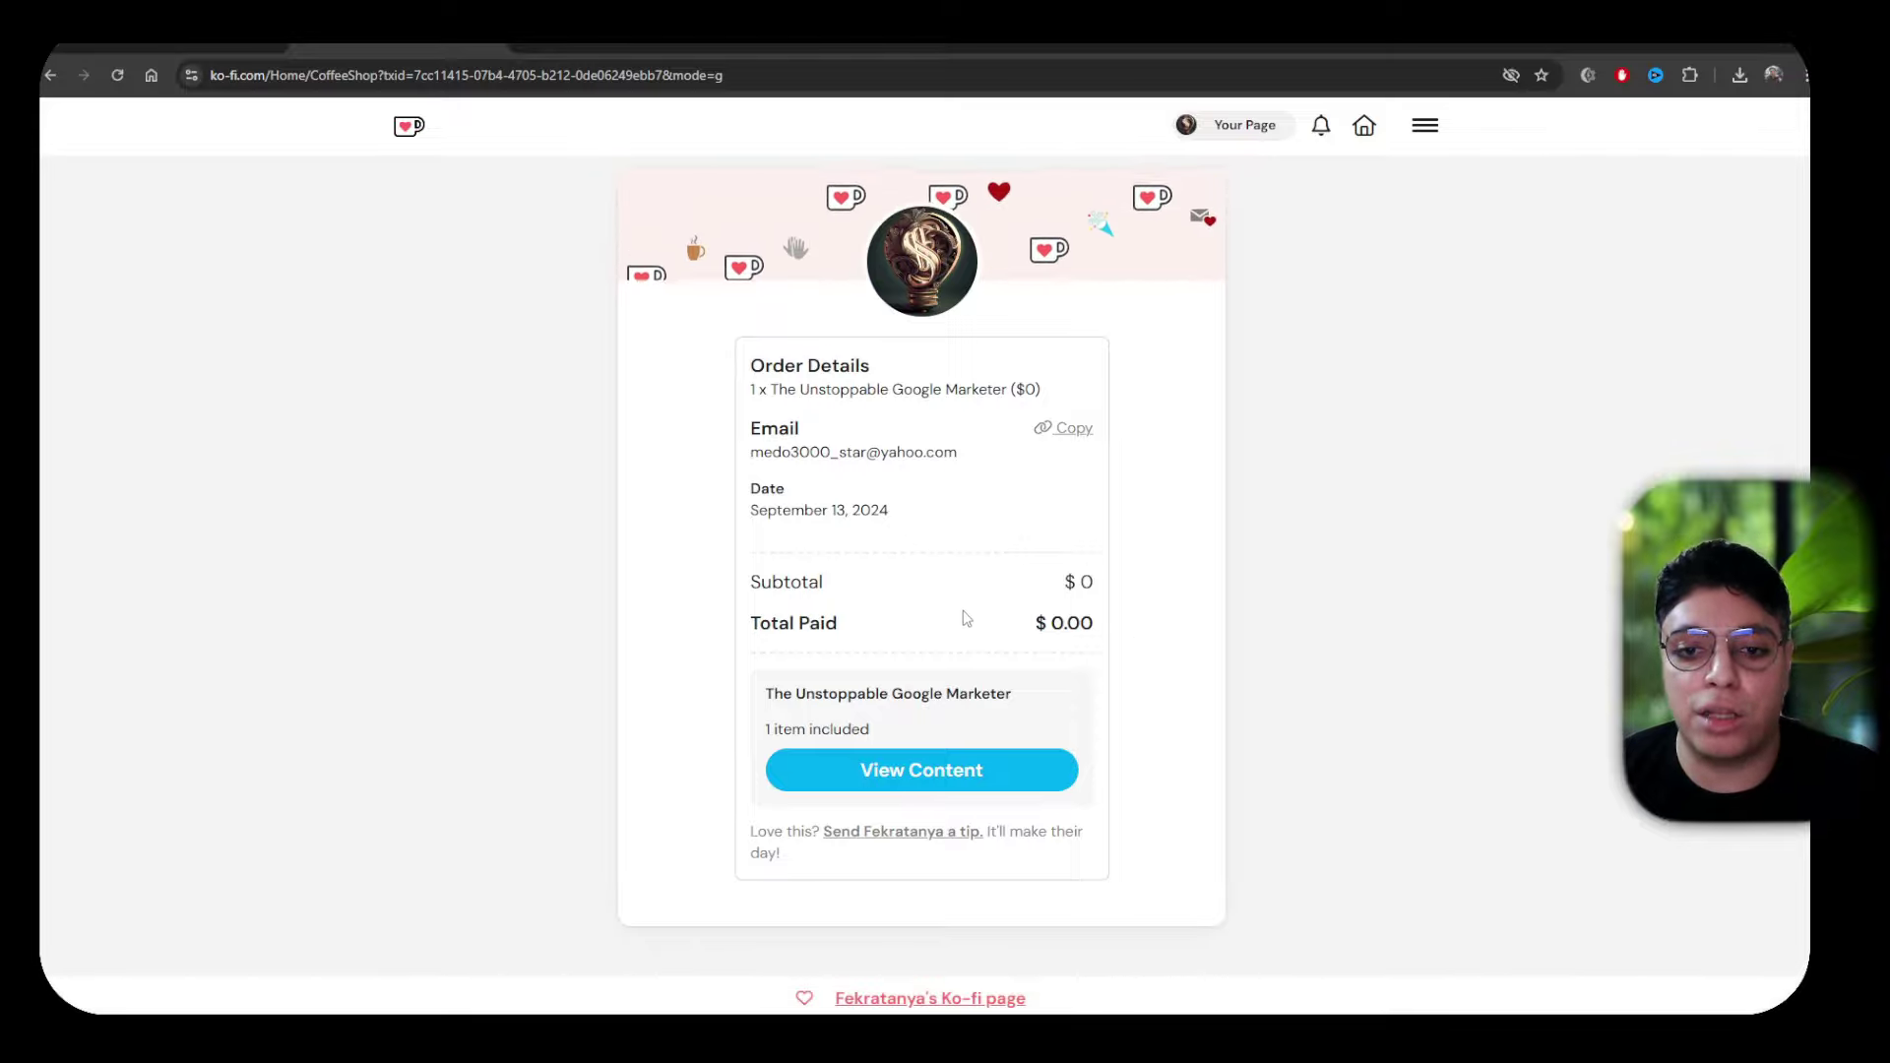
{"action": "left_click", "coordinate": [926, 778]}
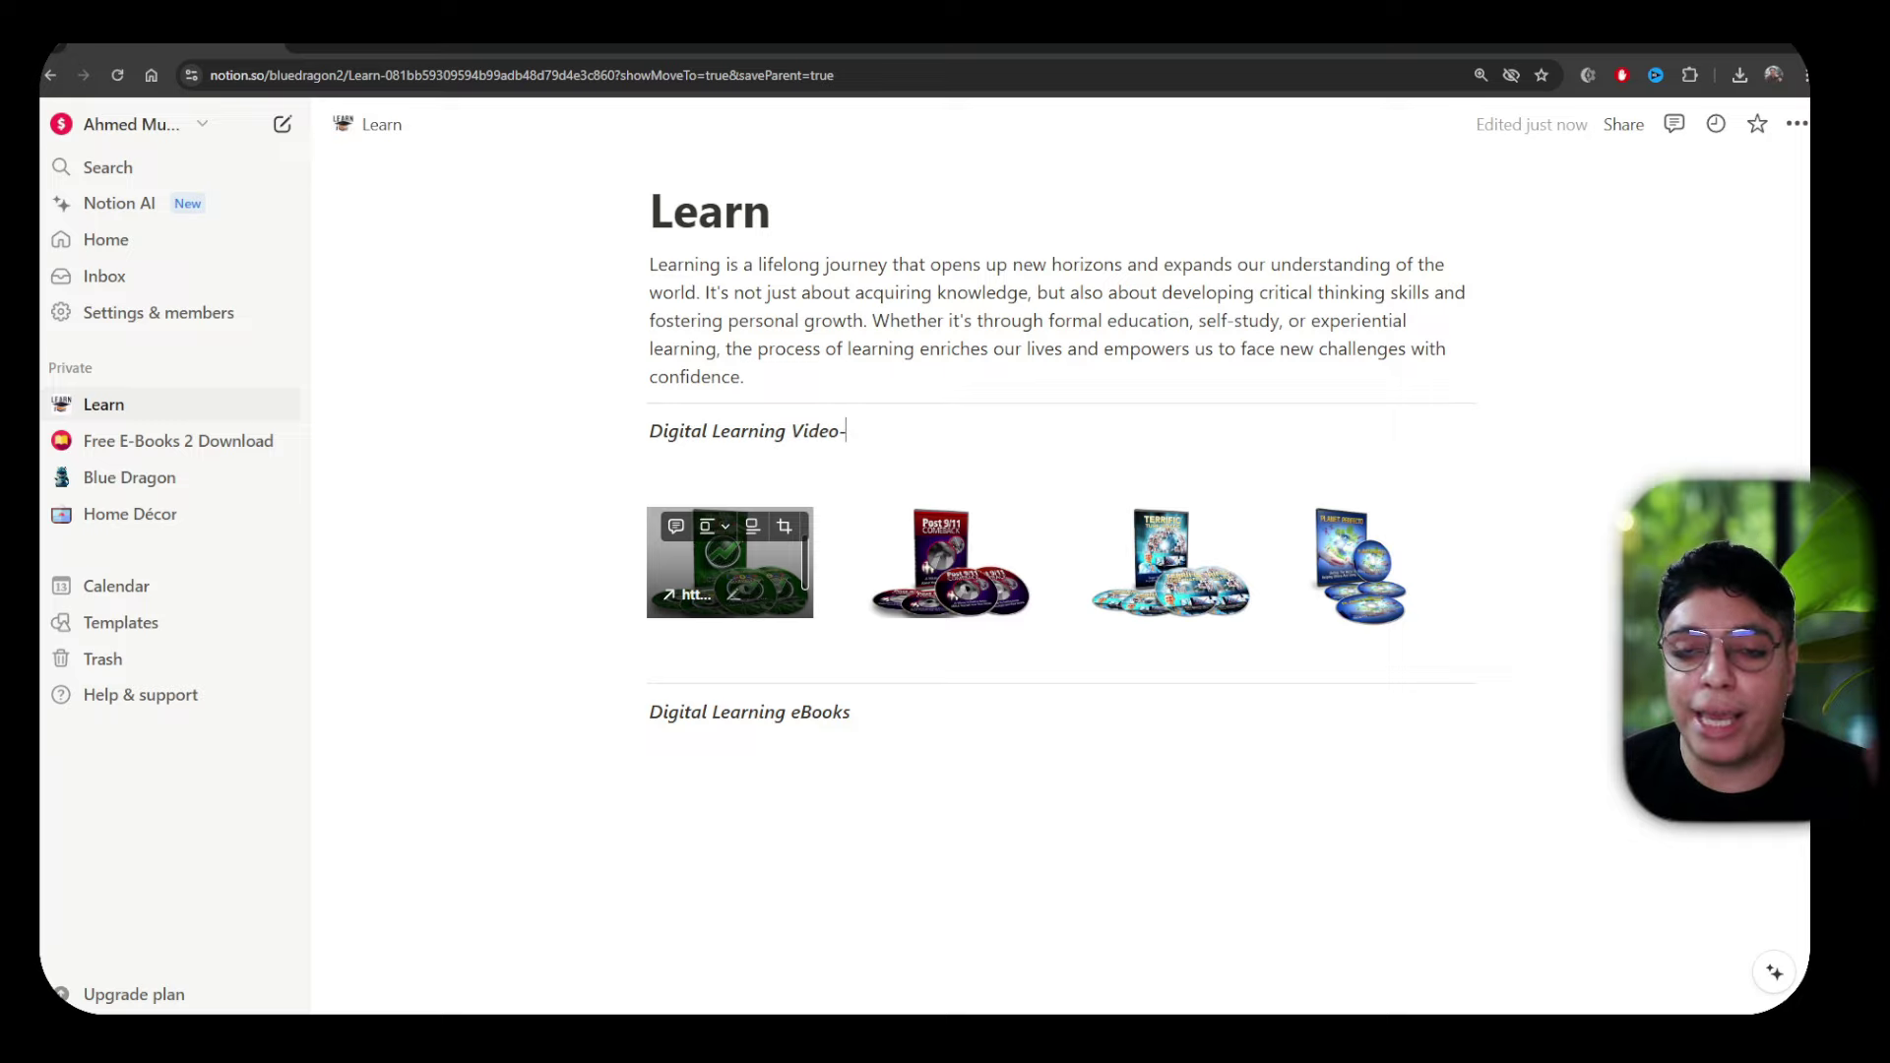
Return to the Notion Learn page and remove the stray hyphen at the end of the "Digital Learning Video" heading
{"action": "key", "text": "BackSpace"}
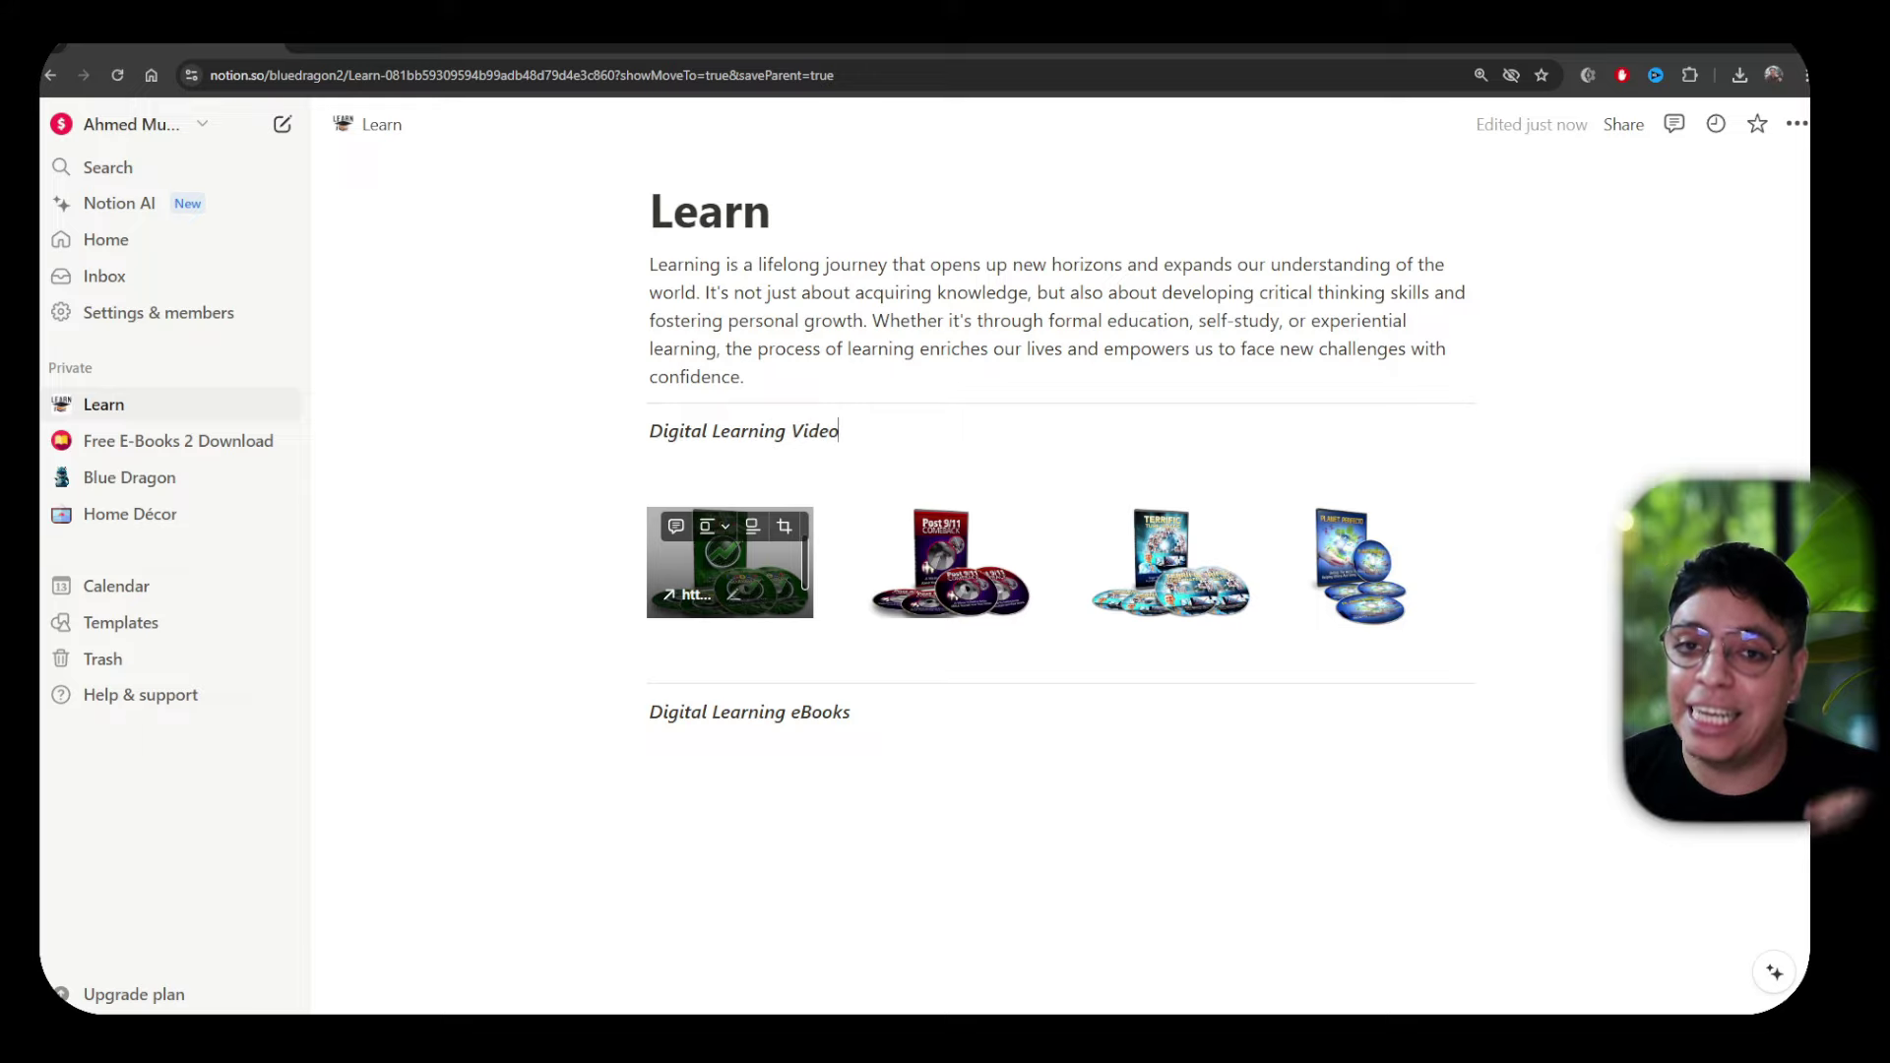
Add an image block below the "Digital Learning eBooks" heading, leaving a blank line, and upload UnstoppableGoogleMarketerDVDCase_High into it
{"action": "scroll", "coordinate": [805, 759], "scroll_direction": "down", "scroll_amount": 1}
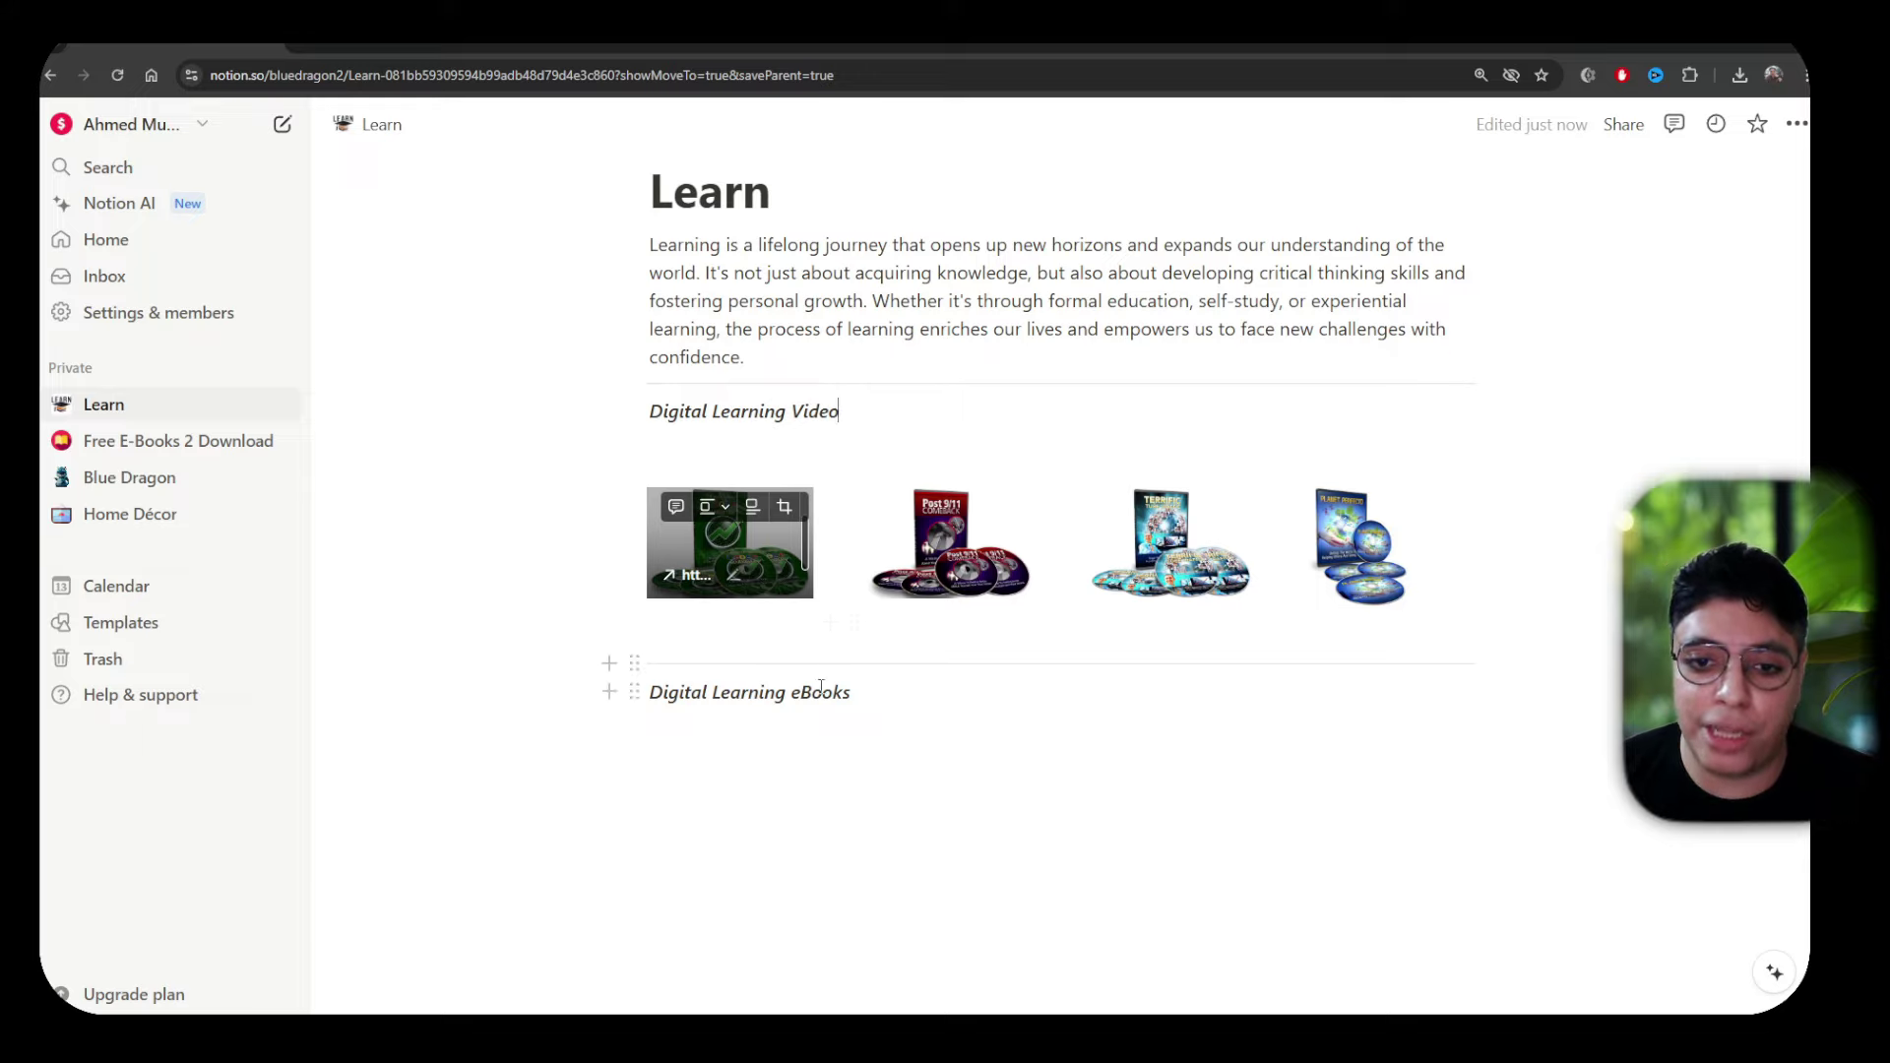
{"action": "left_click", "coordinate": [805, 760]}
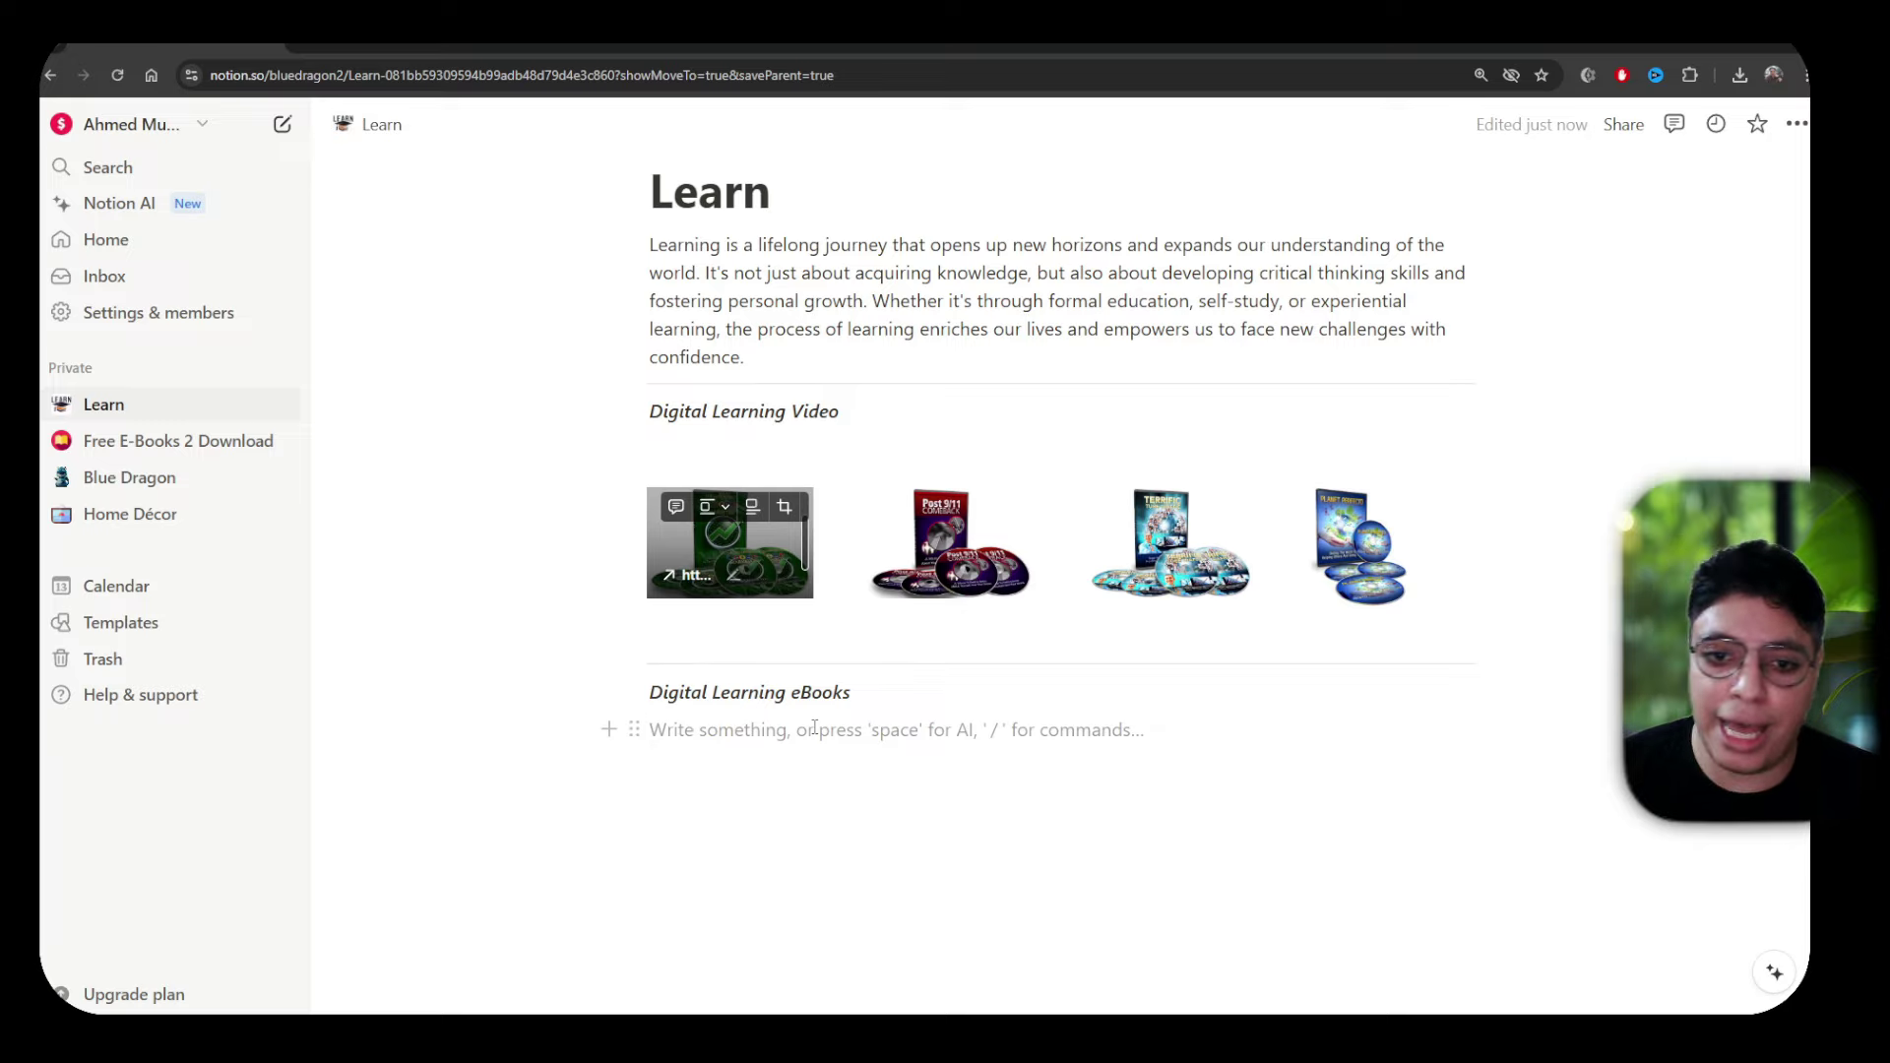
{"action": "key", "text": "Return"}
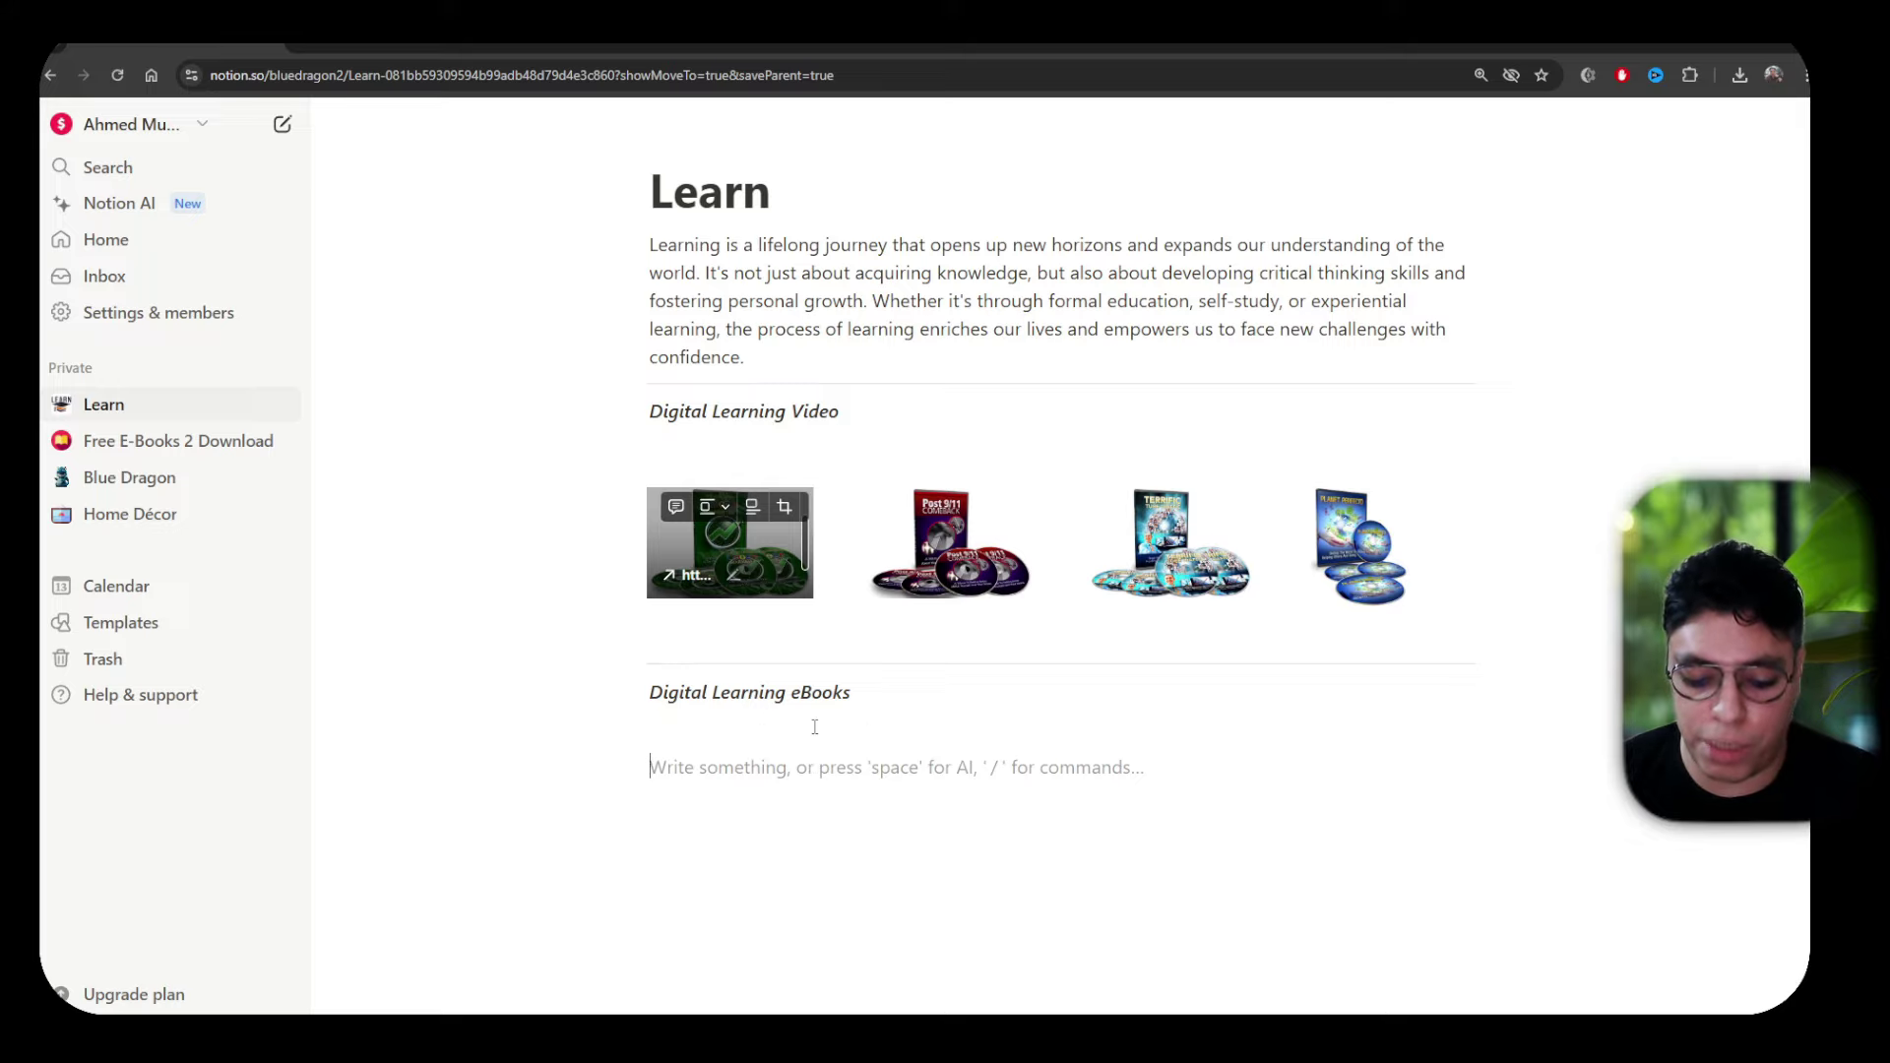
{"action": "type", "text": "/"}
{"action": "scroll", "coordinate": [817, 650], "scroll_direction": "down", "scroll_amount": 6}
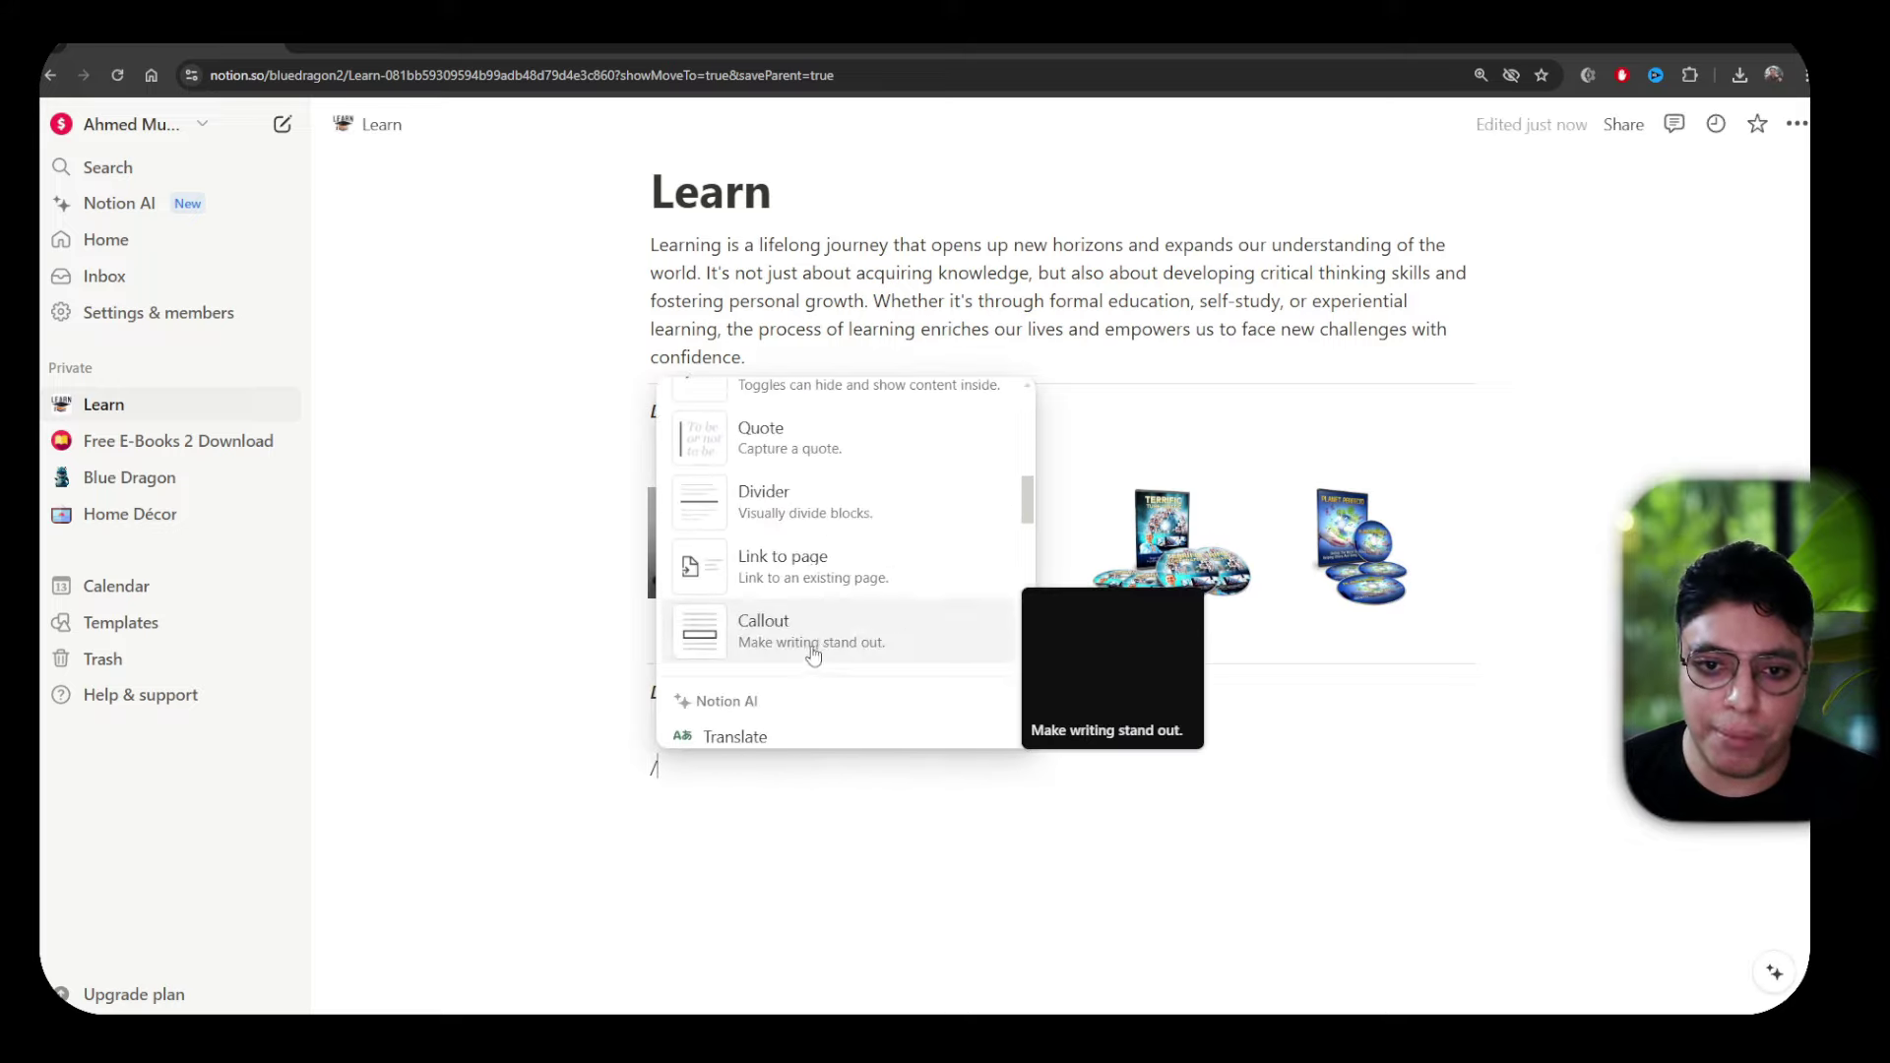
{"action": "left_click", "coordinate": [822, 640]}
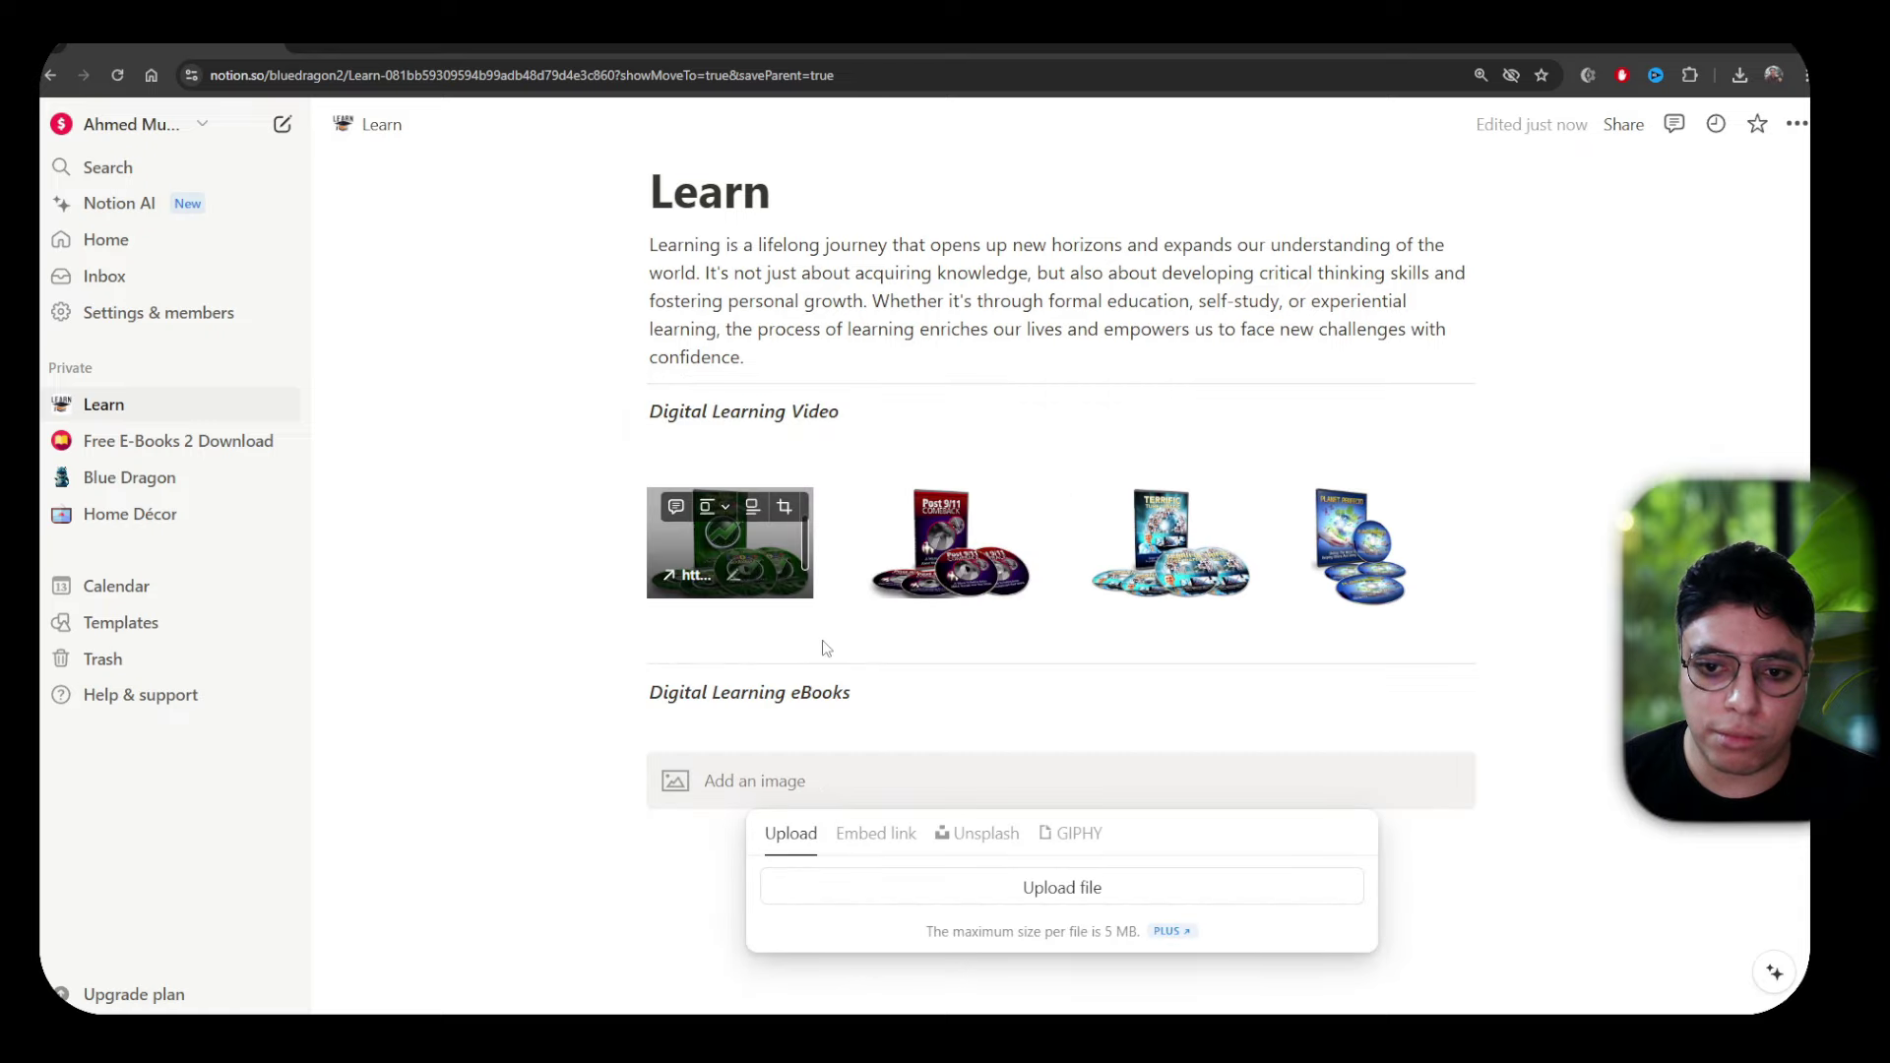
{"action": "left_click", "coordinate": [1093, 887]}
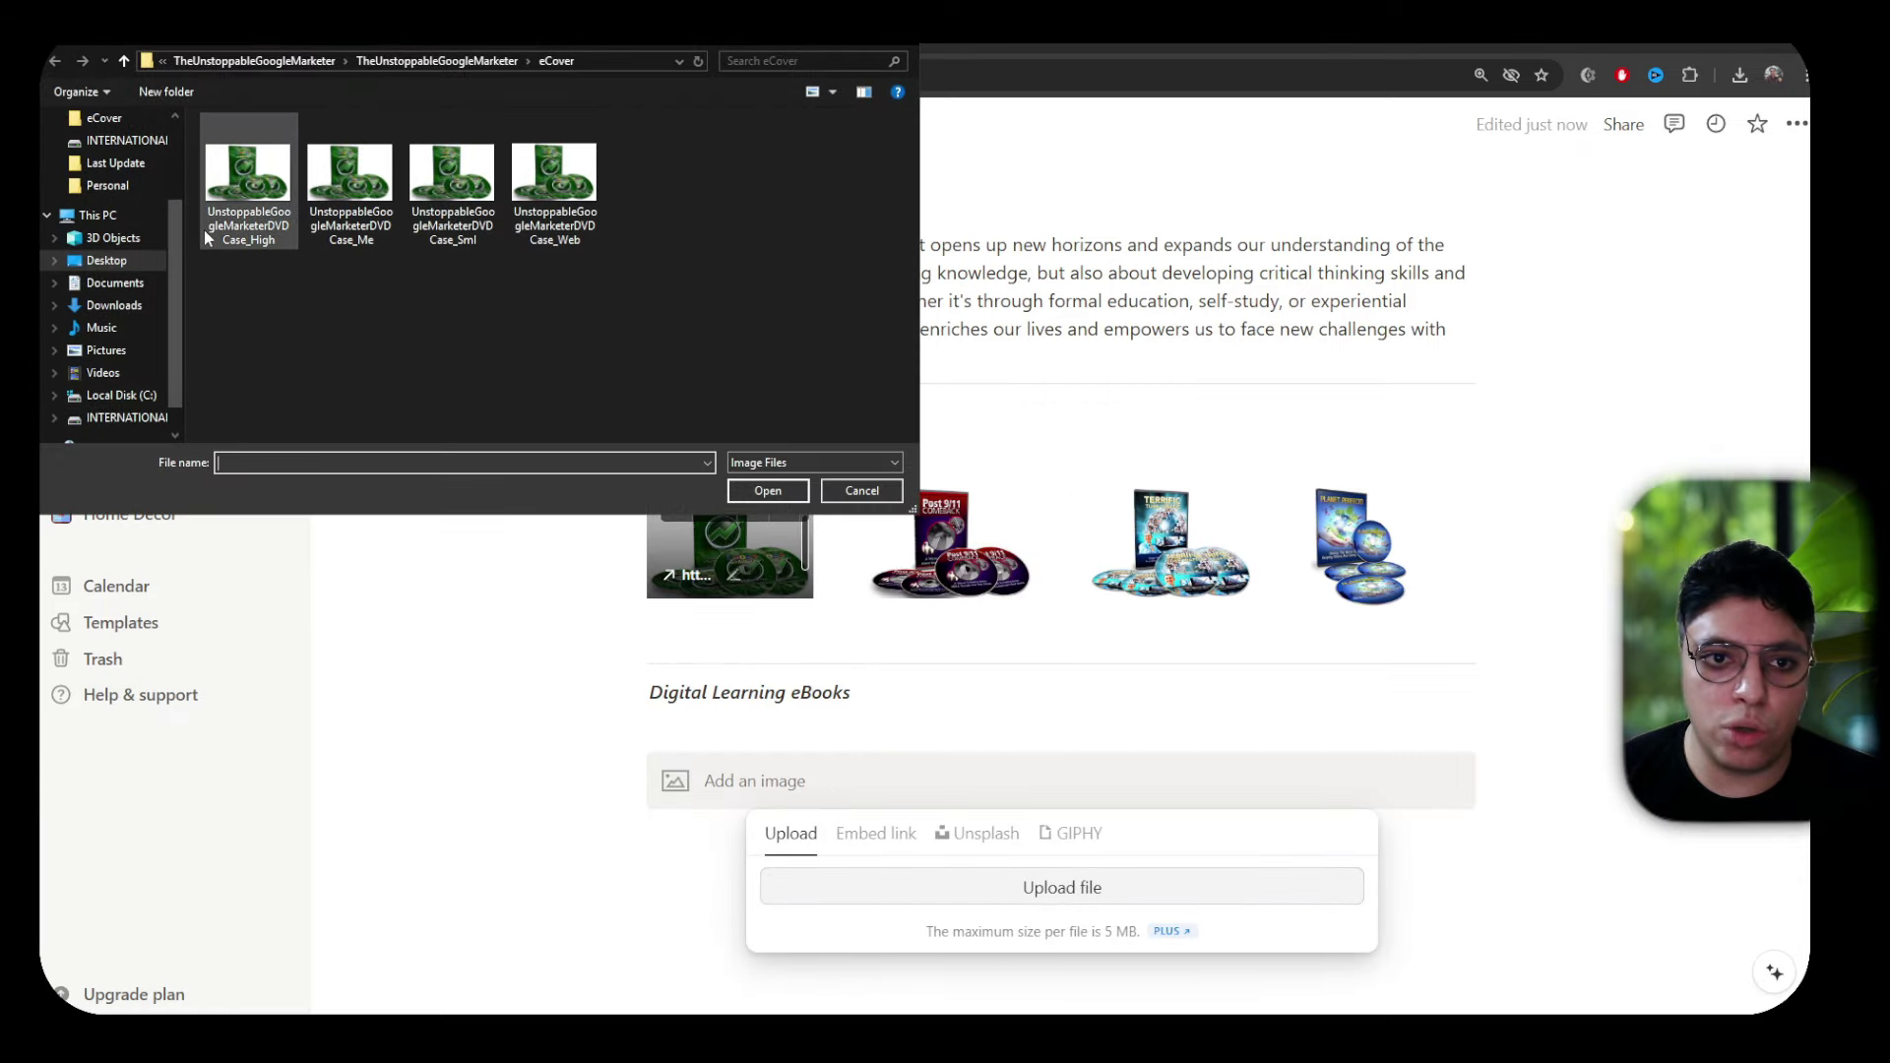
{"action": "left_click", "coordinate": [249, 202]}
{"action": "left_click", "coordinate": [768, 490]}
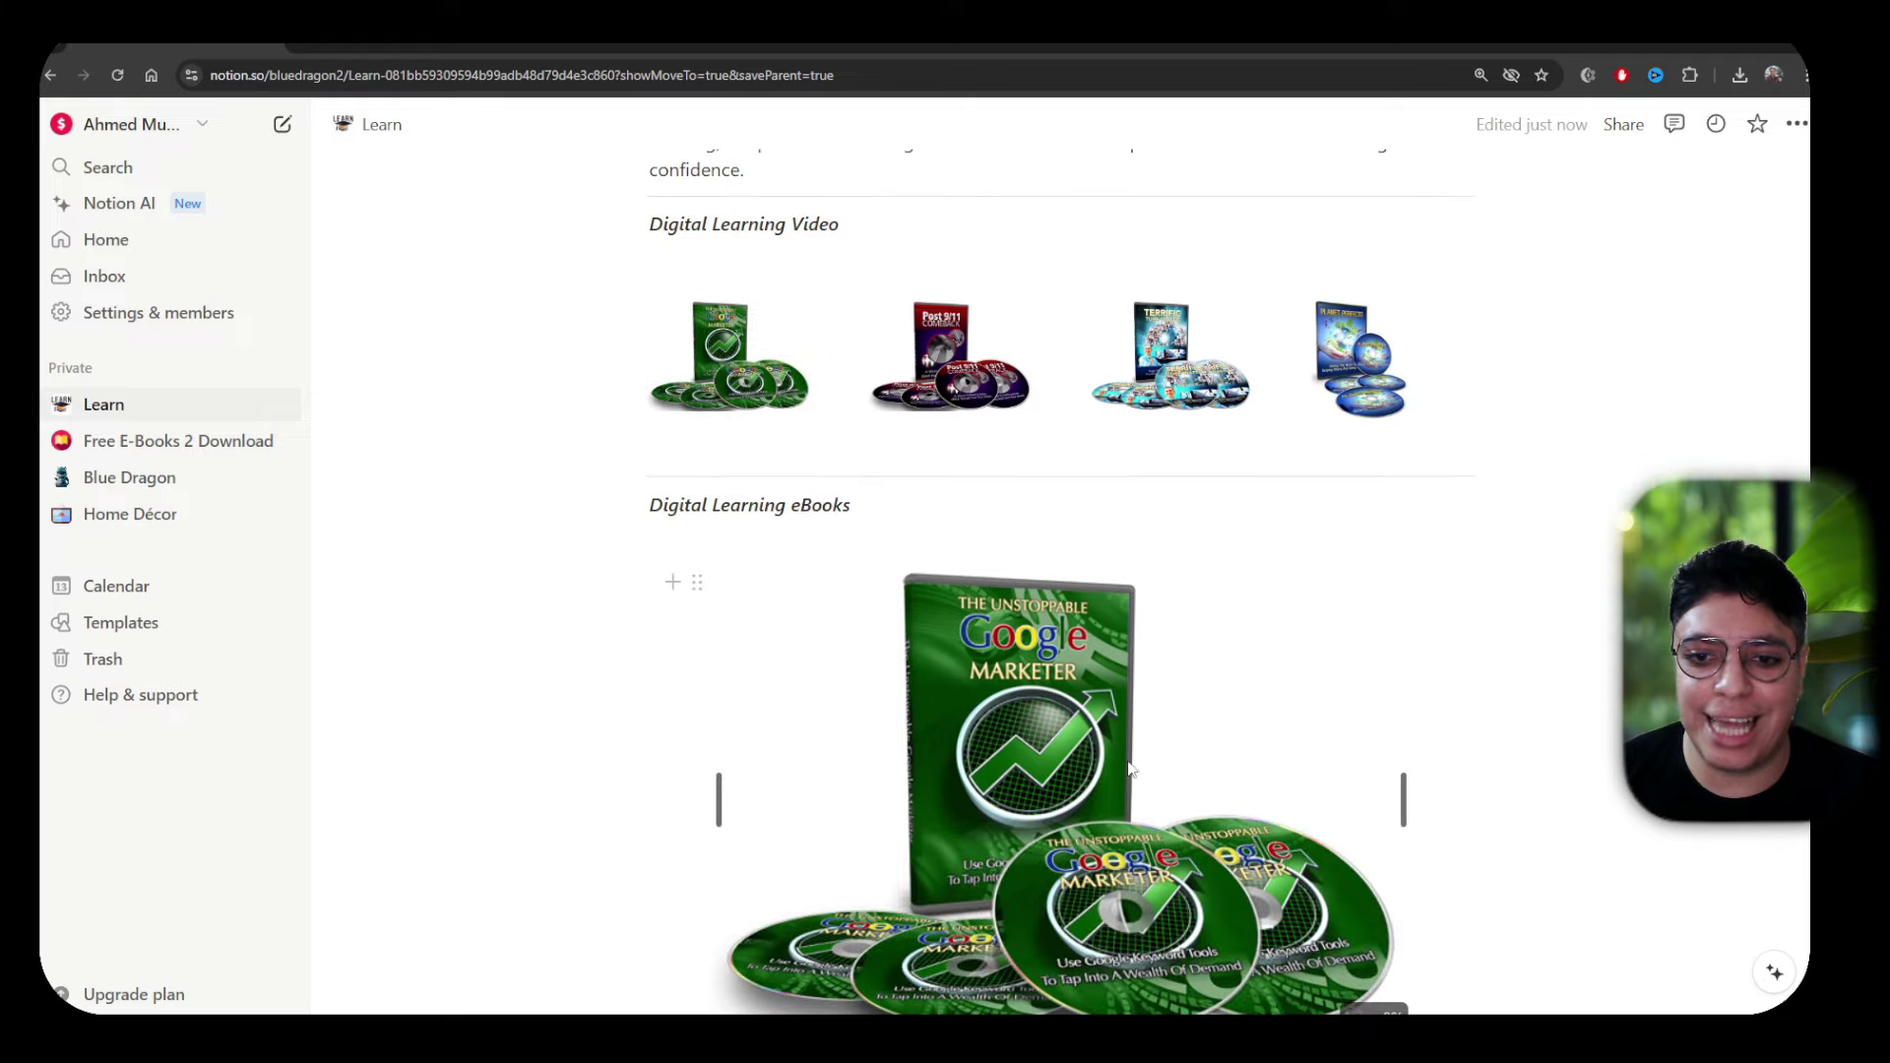
Shrink the uploaded eBooks image to the size of the video thumbnails and insert a divider below it
{"action": "left_click_drag", "start_coordinate": [1402, 801], "coordinate": [1135, 726]}
{"action": "left_click", "coordinate": [1172, 779]}
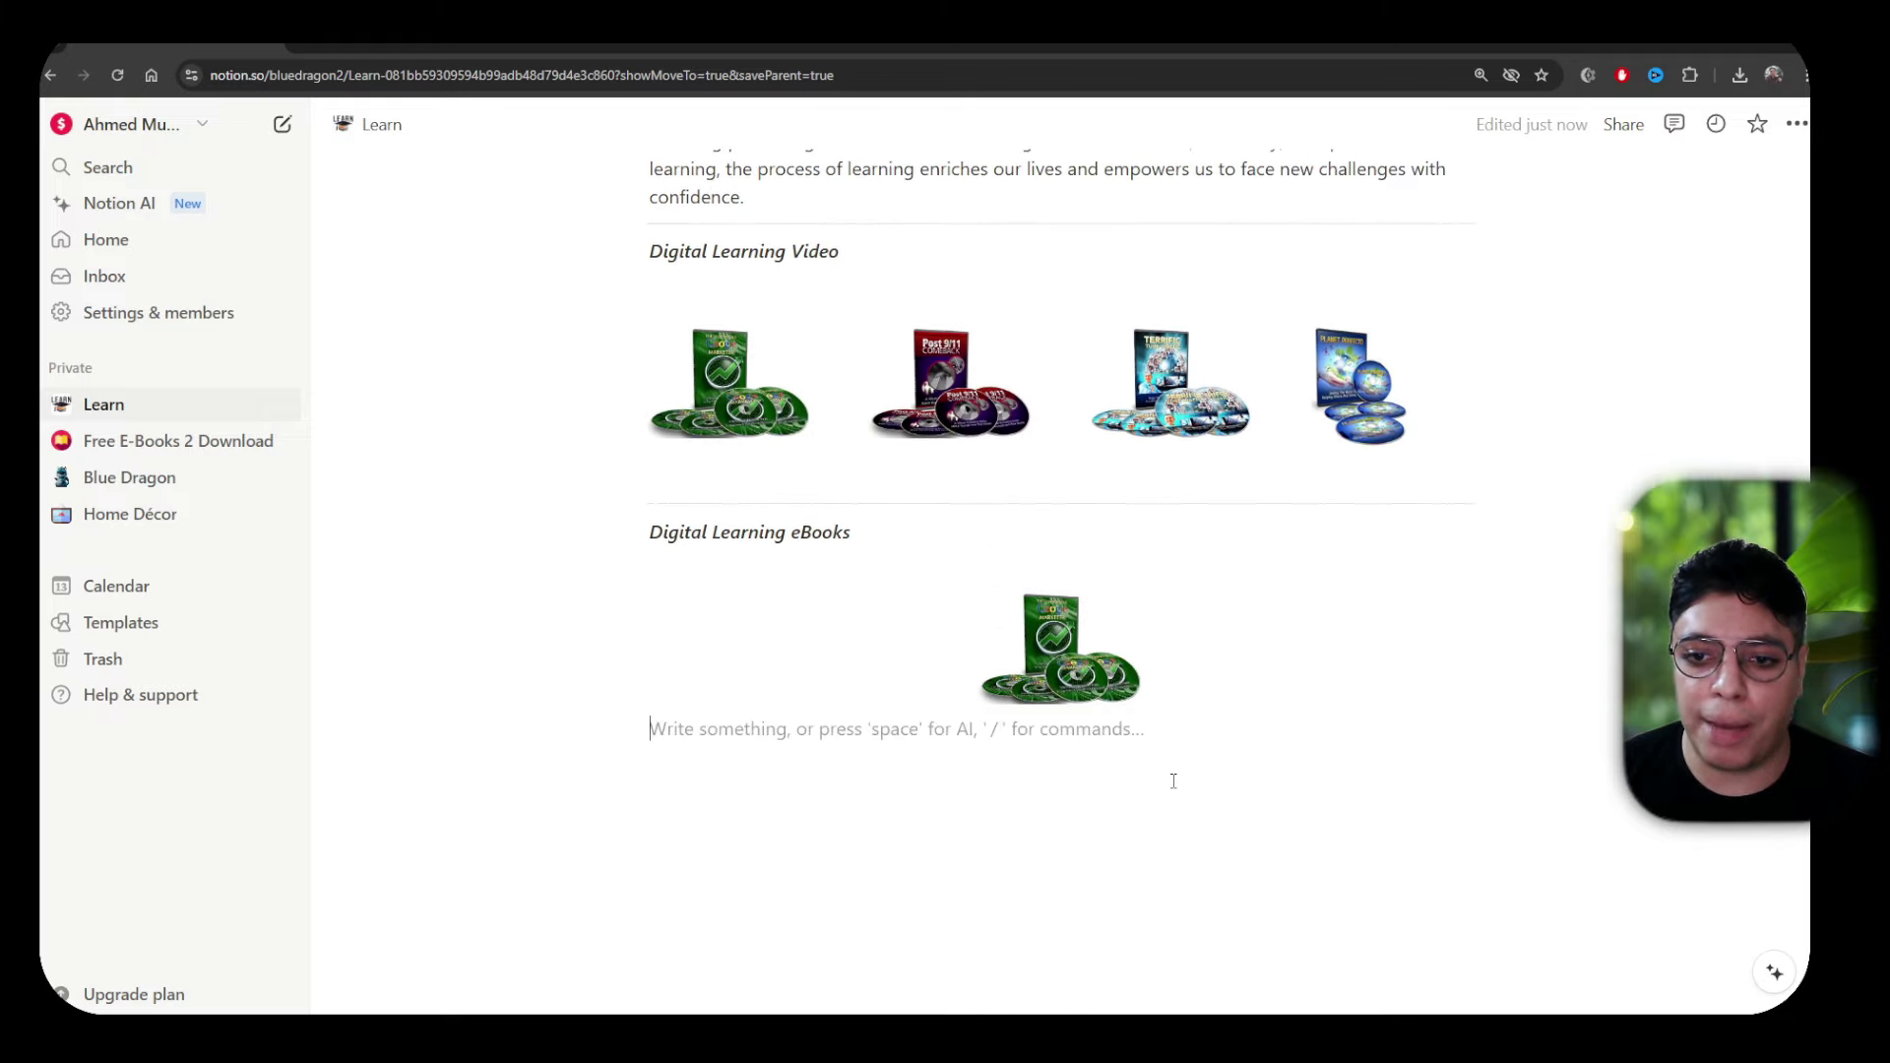
{"action": "type", "text": "---"}
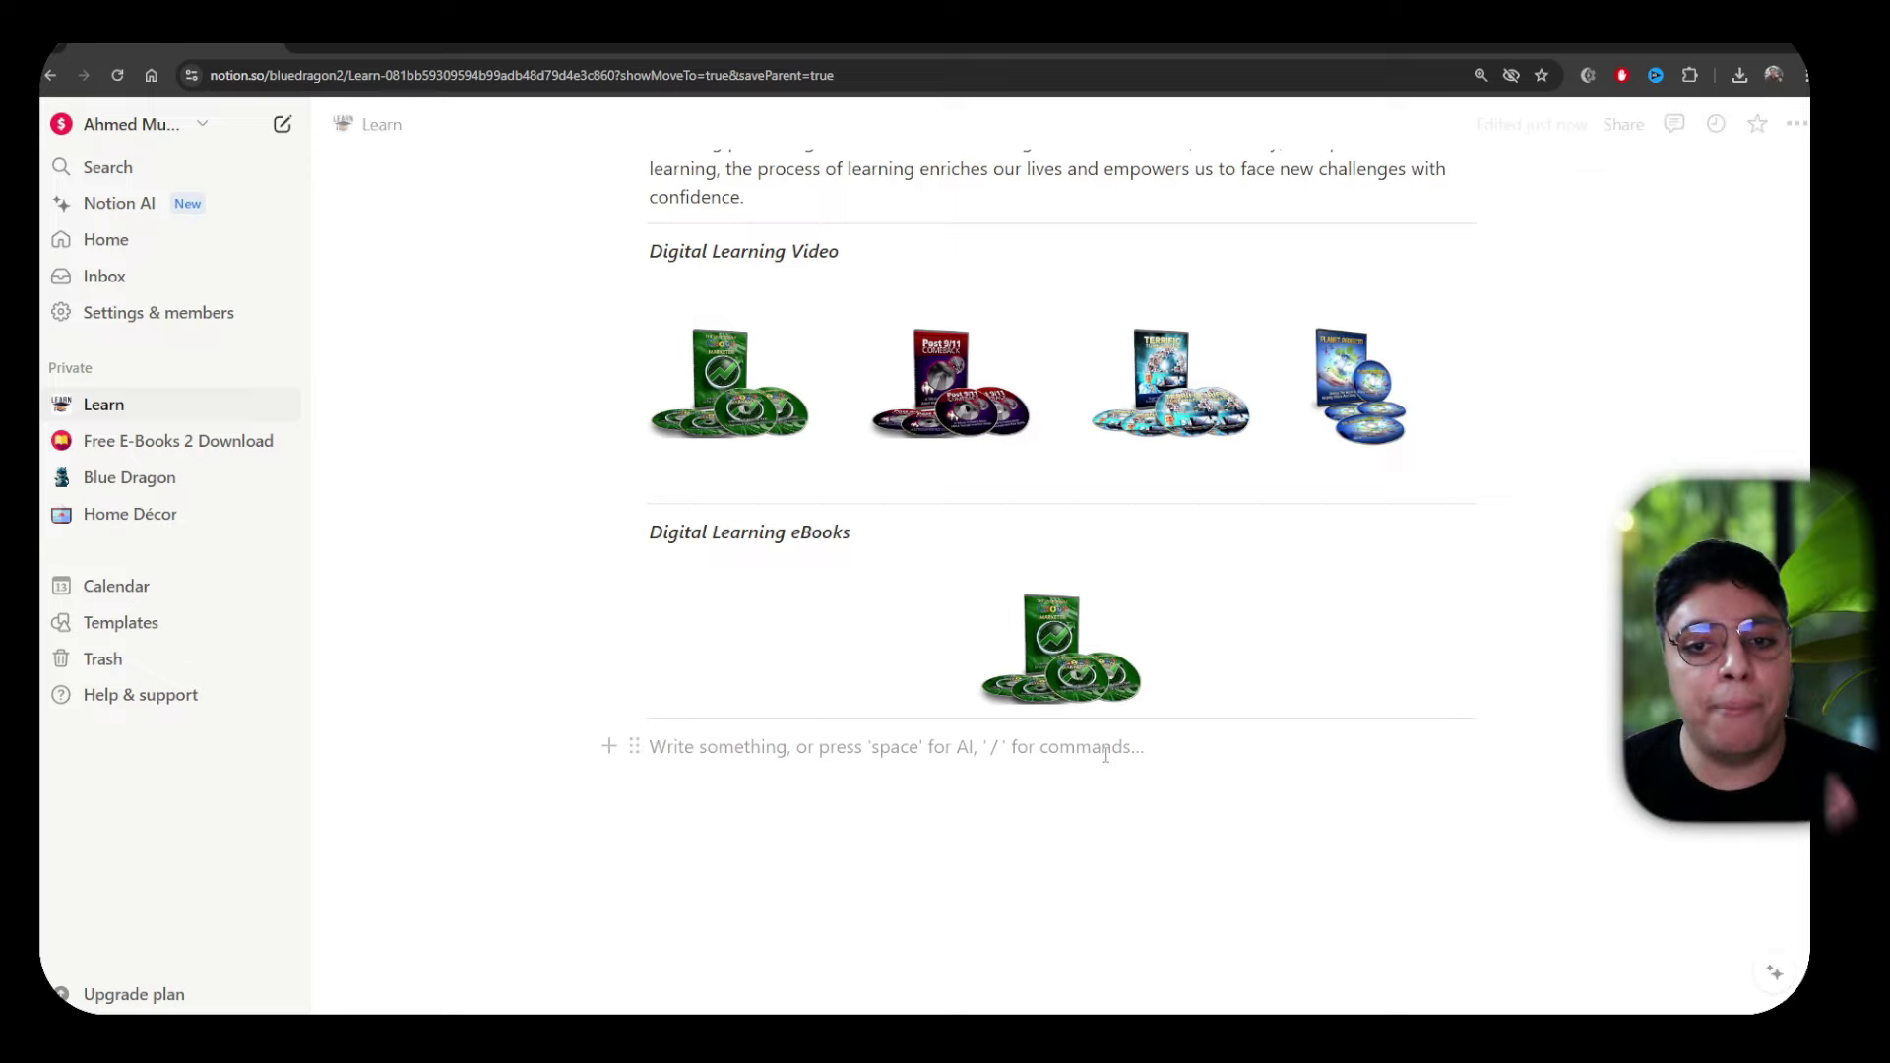
Duplicate the green Google Marketer image under "Digital Learning eBooks" to form a row of four side-by-side images
{"action": "left_click_drag", "start_coordinate": [623, 603], "coordinate": [655, 649]}
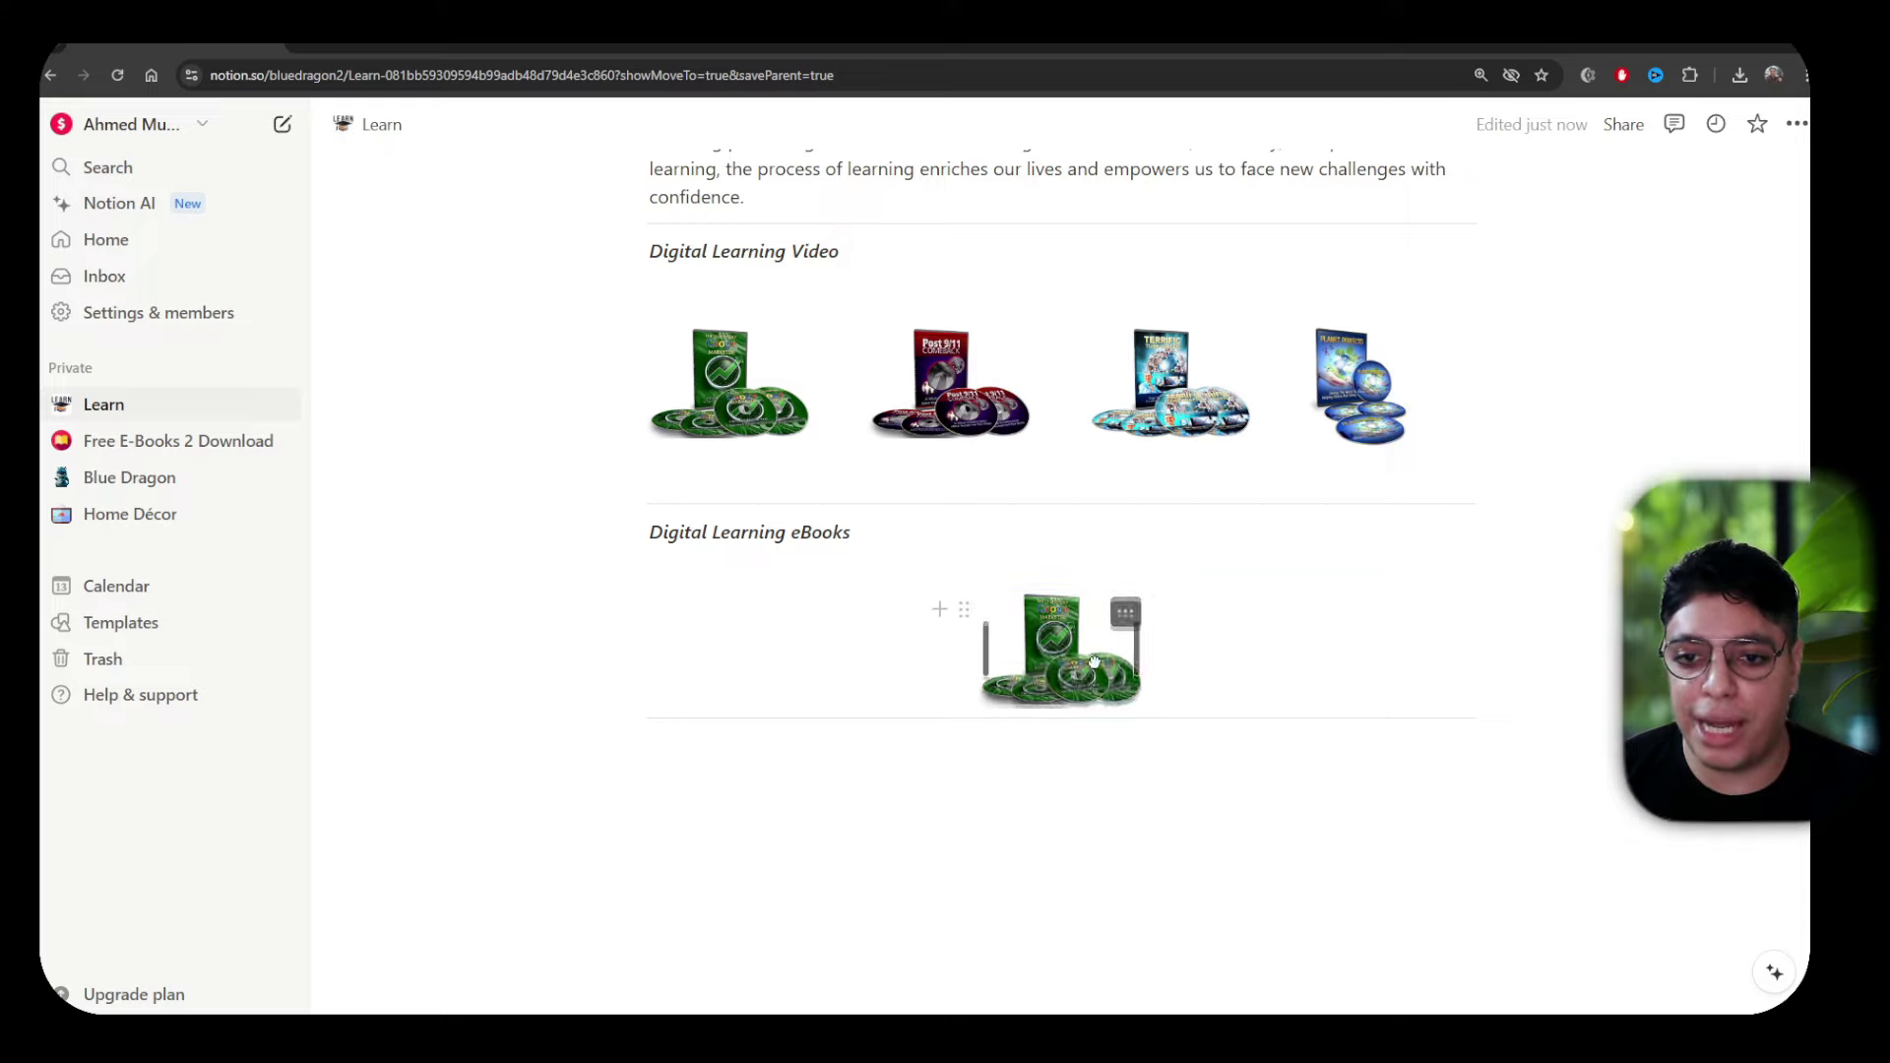
{"action": "left_click_drag", "start_coordinate": [1027, 661], "coordinate": [1295, 664]}
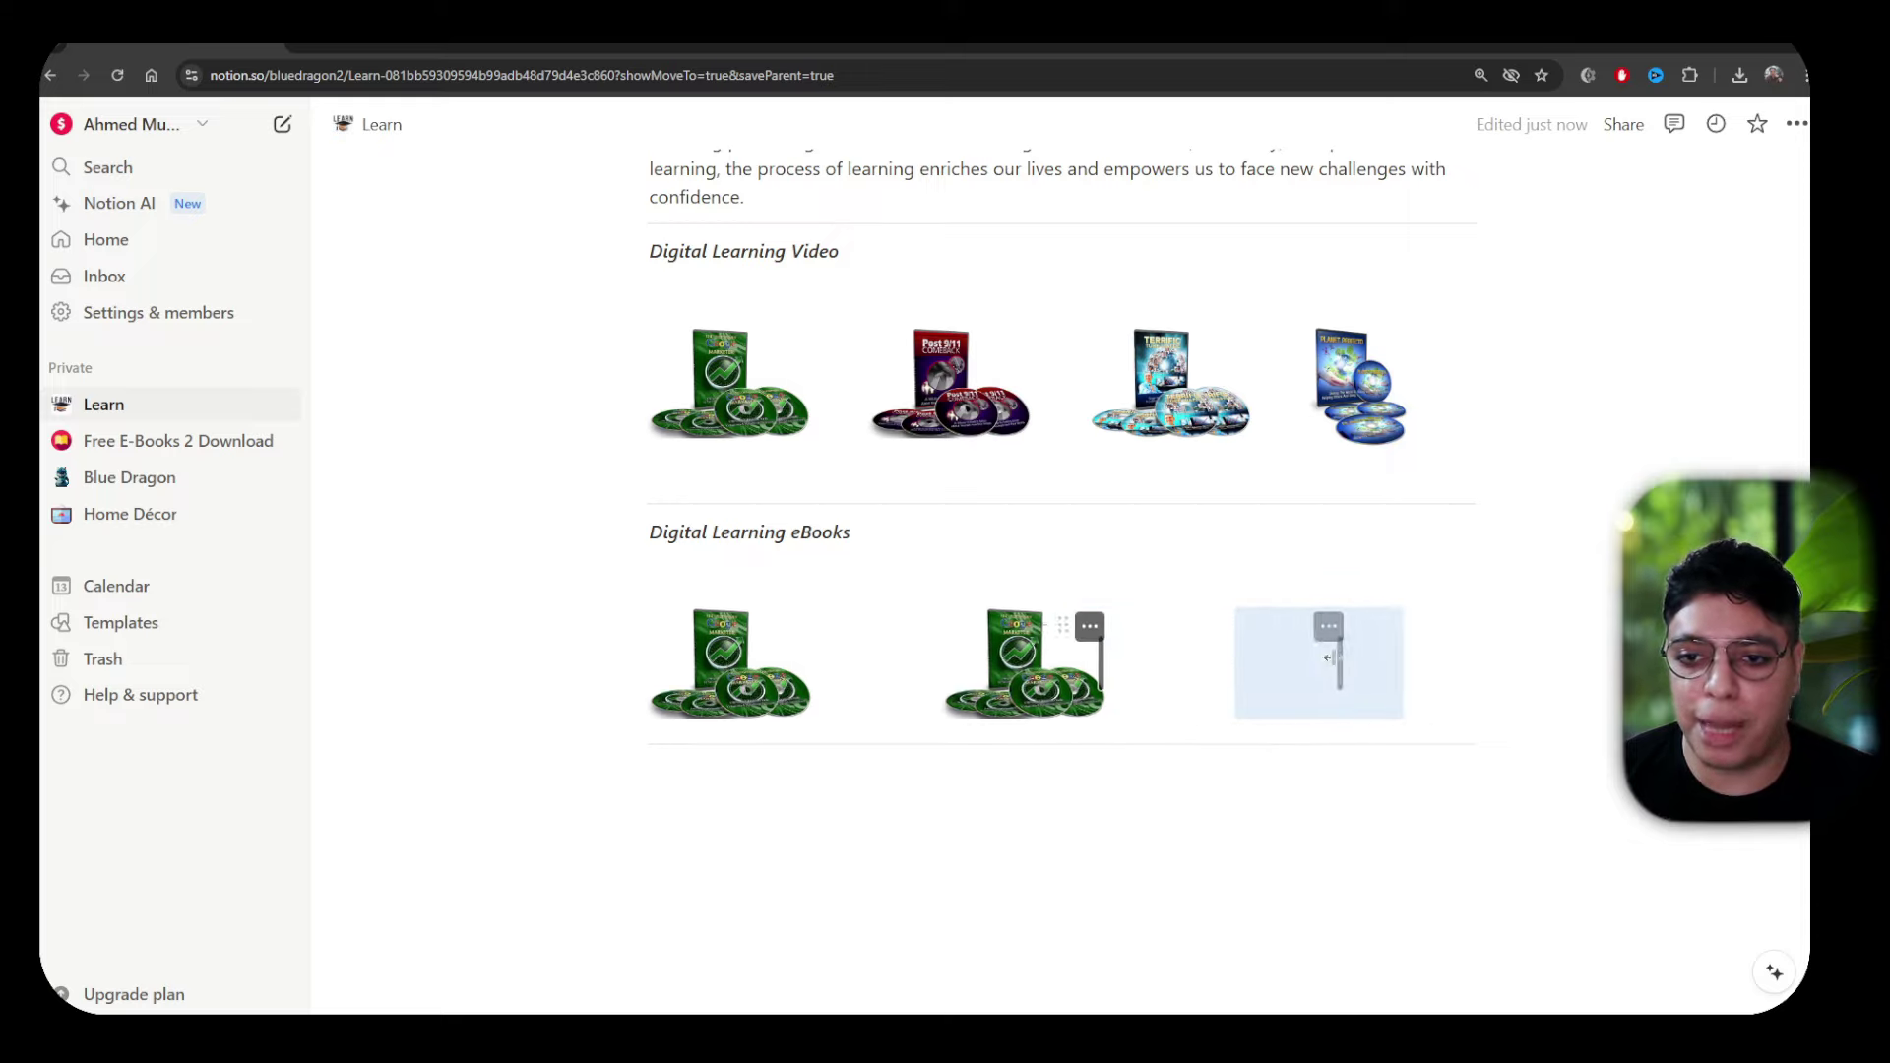
{"action": "left_click", "coordinate": [855, 791]}
{"action": "scroll", "coordinate": [855, 790], "scroll_direction": "up", "scroll_amount": 5}
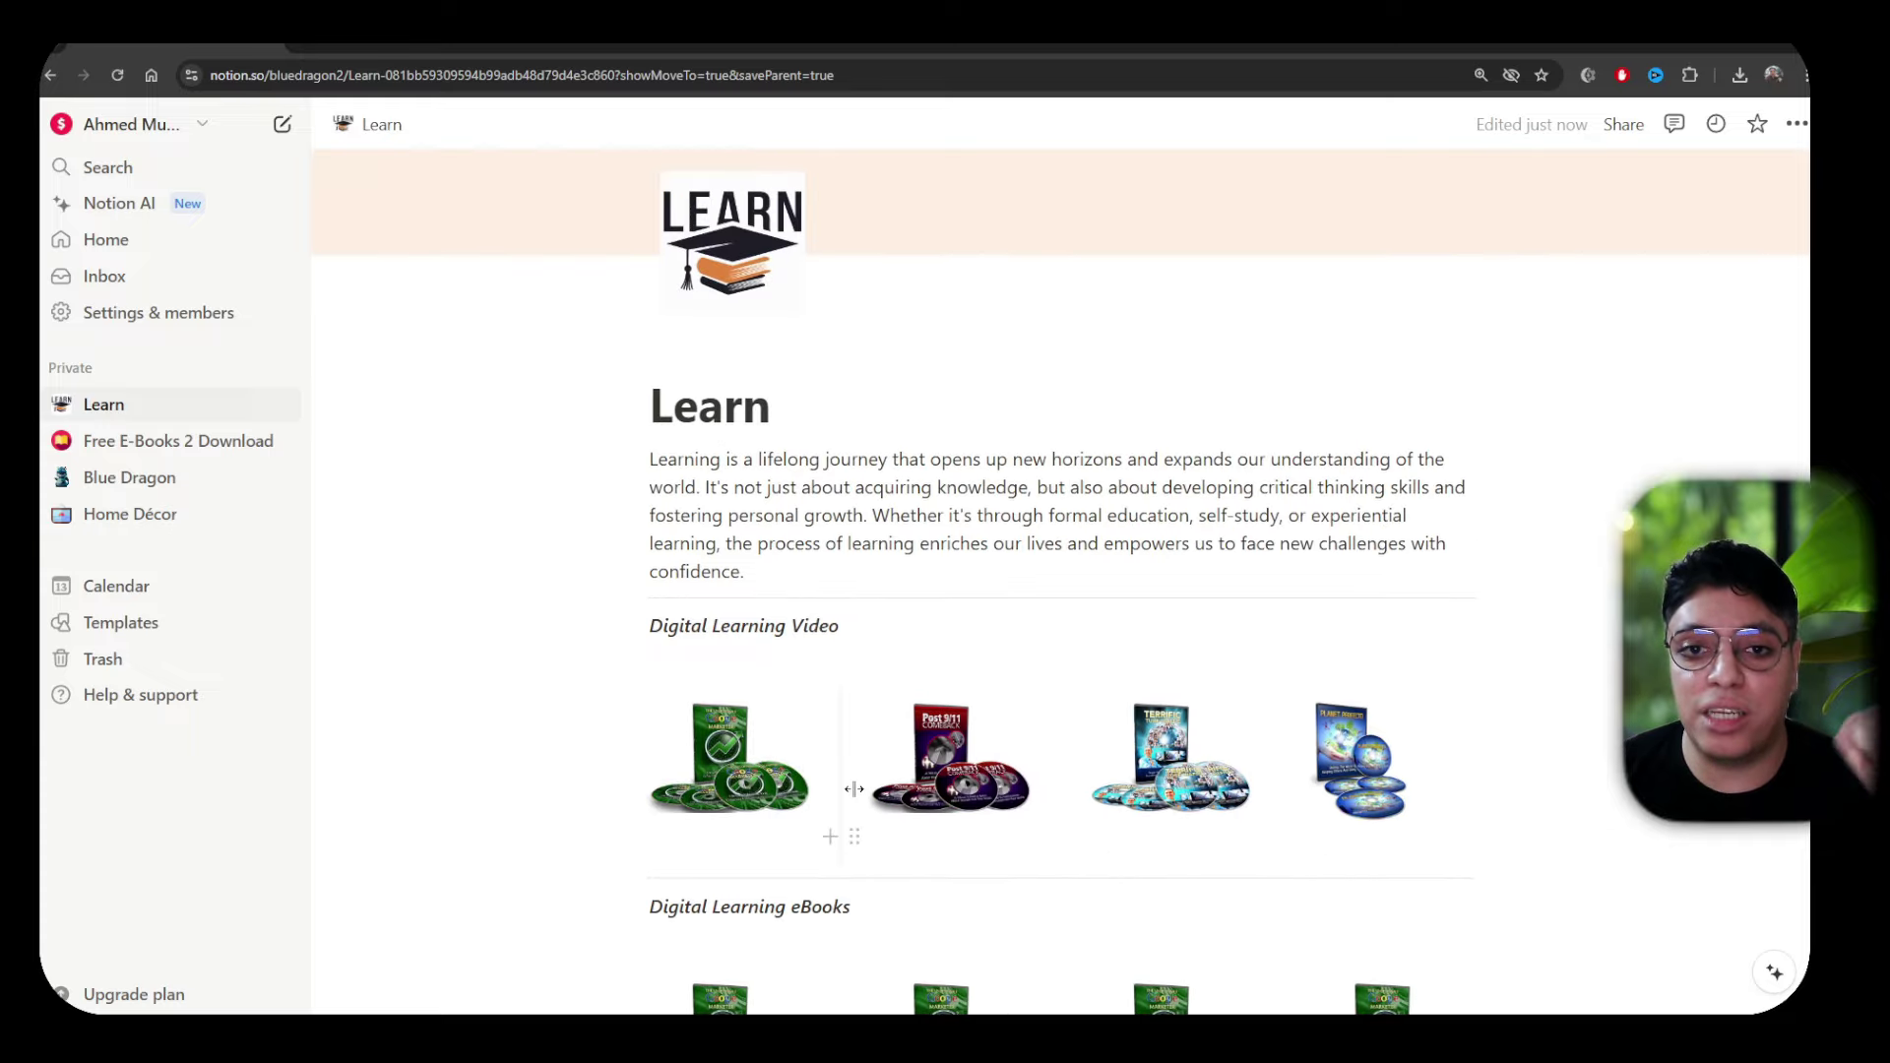
{"action": "scroll", "coordinate": [852, 778], "scroll_direction": "down", "scroll_amount": 6}
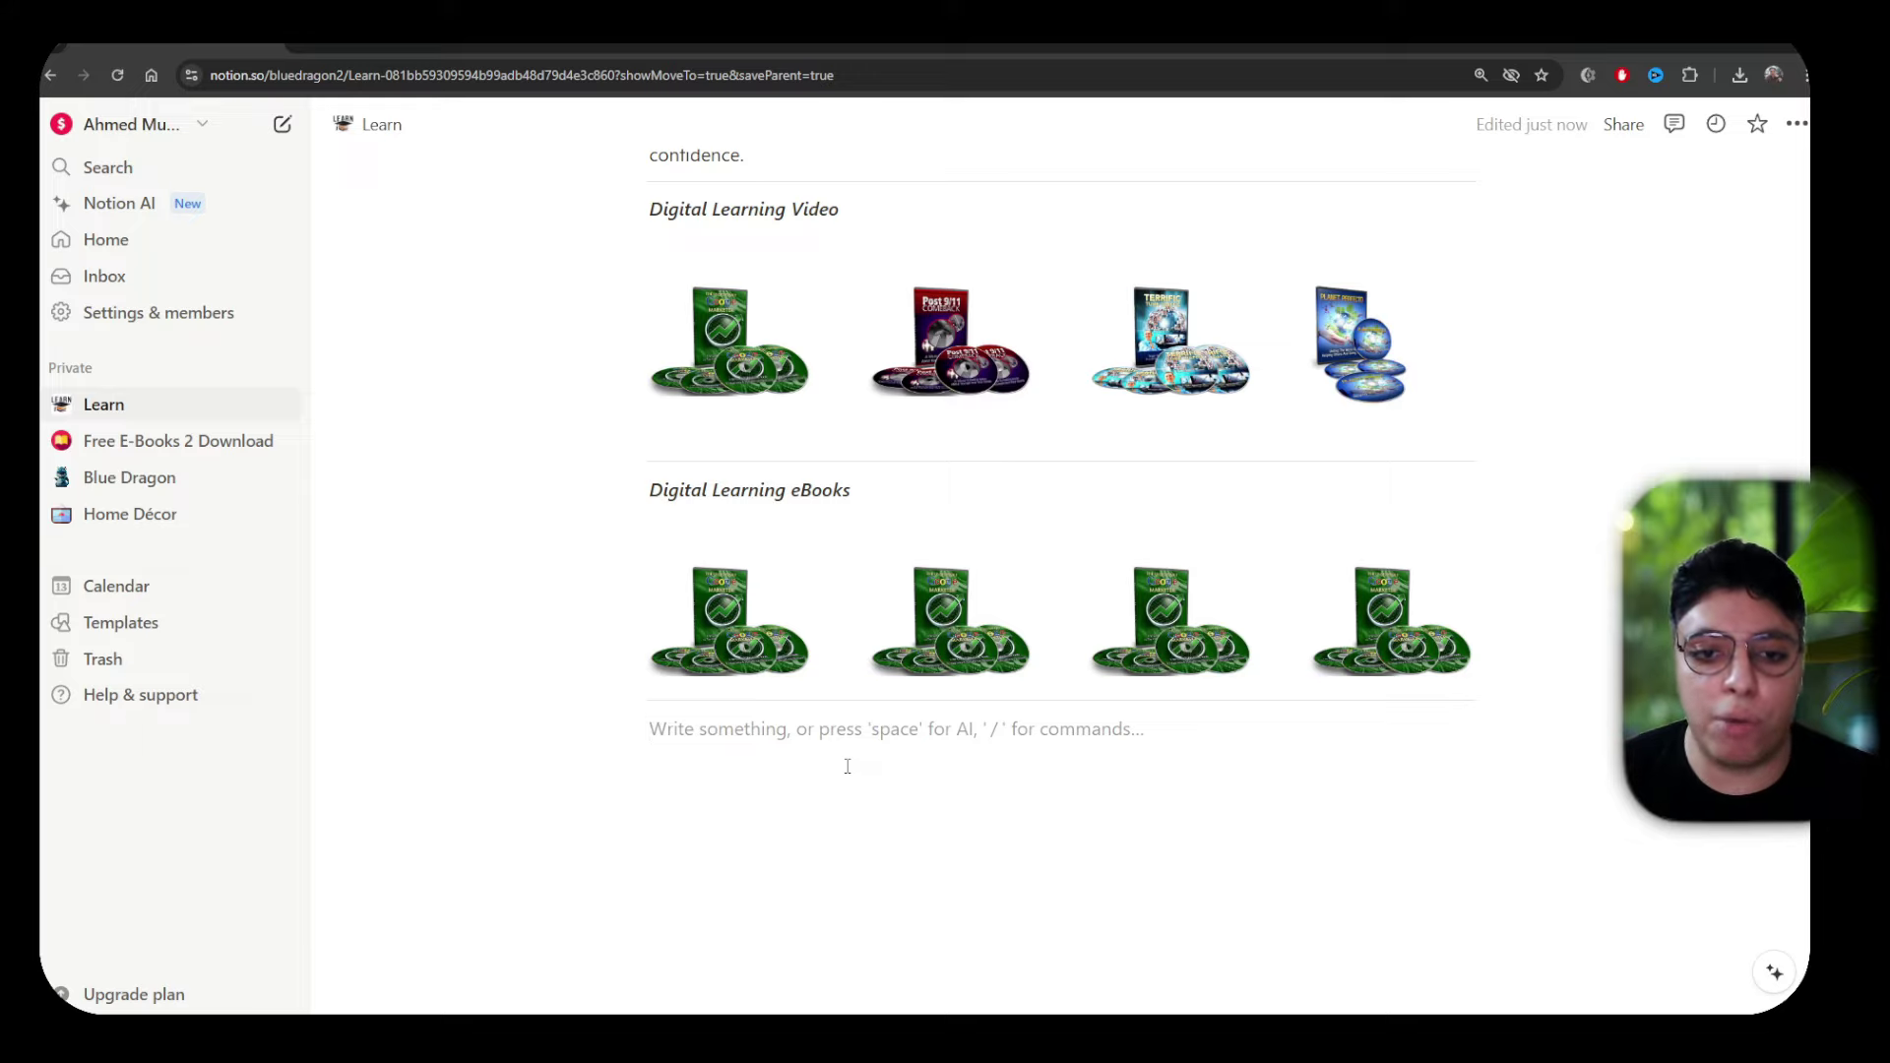
Ask Notion AI below the last divider to add Facebook, Instagram and Twitter social media with their icons, and insert its answer
{"action": "type", "text": "/"}
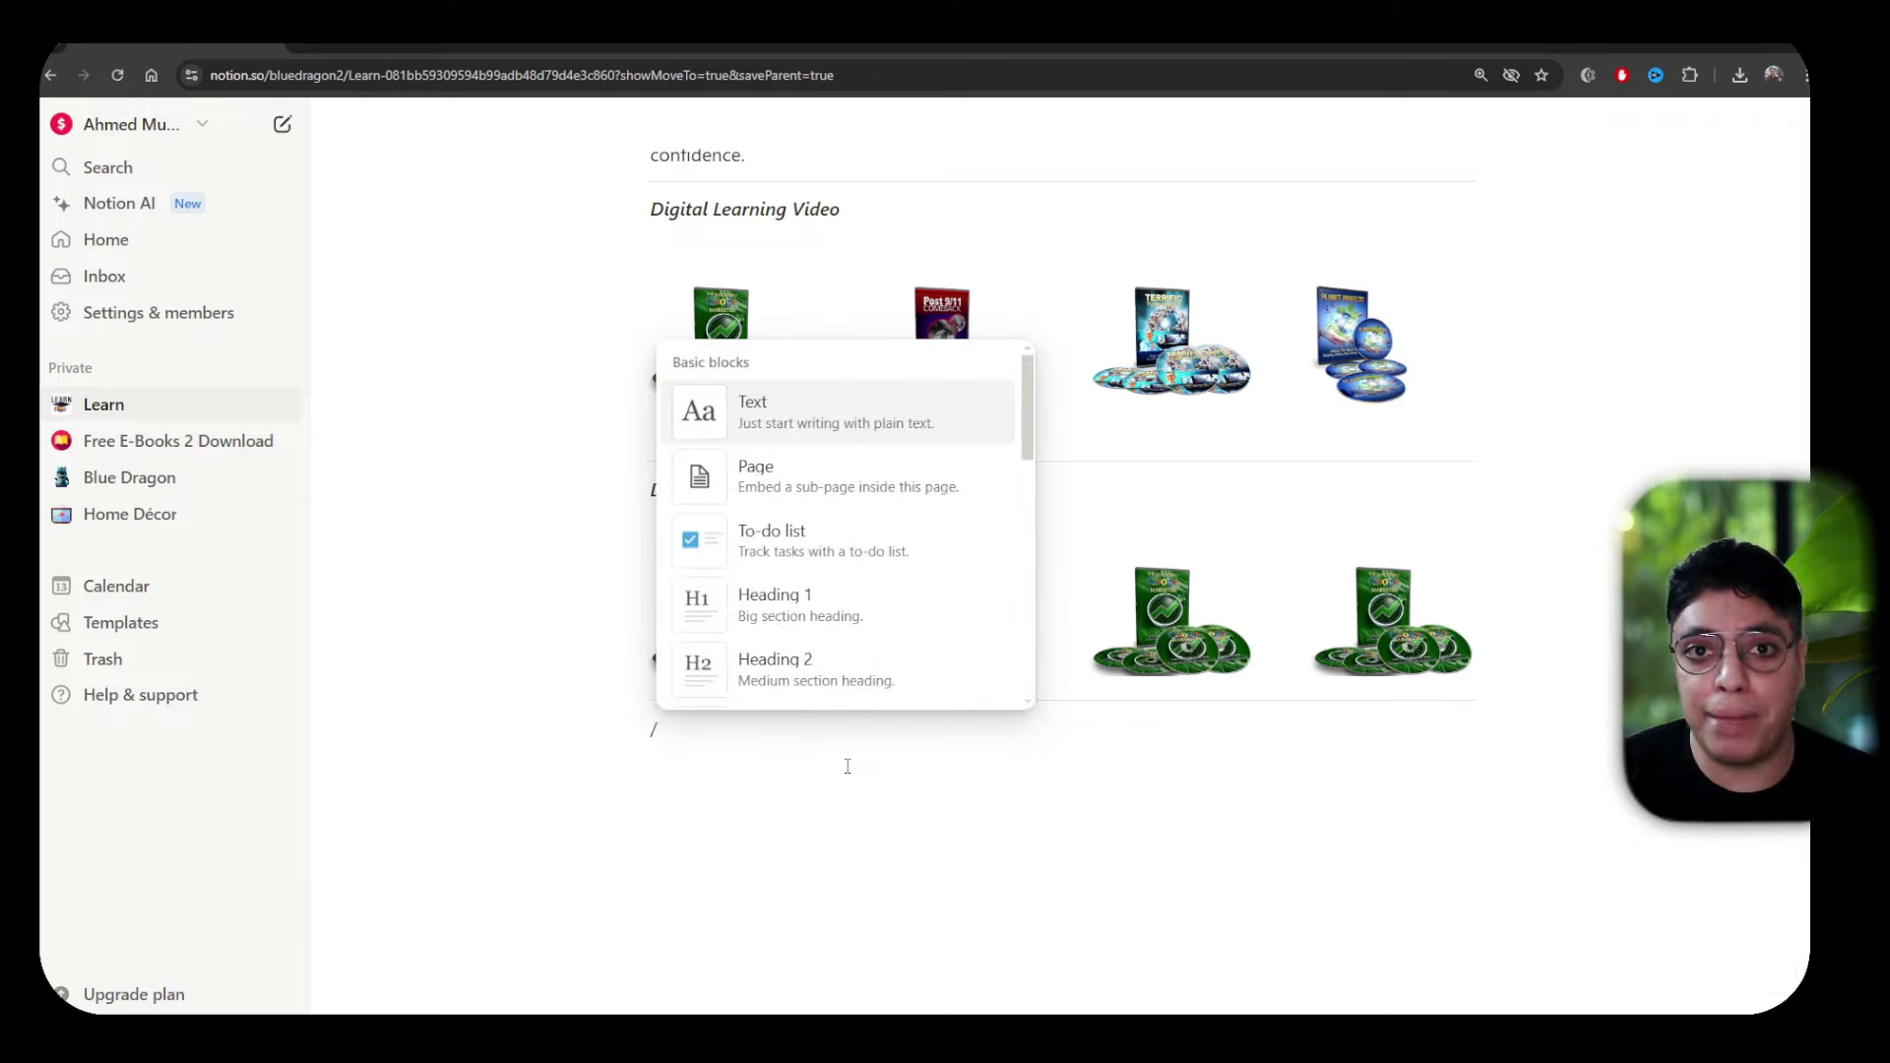
{"action": "type", "text": "ai"}
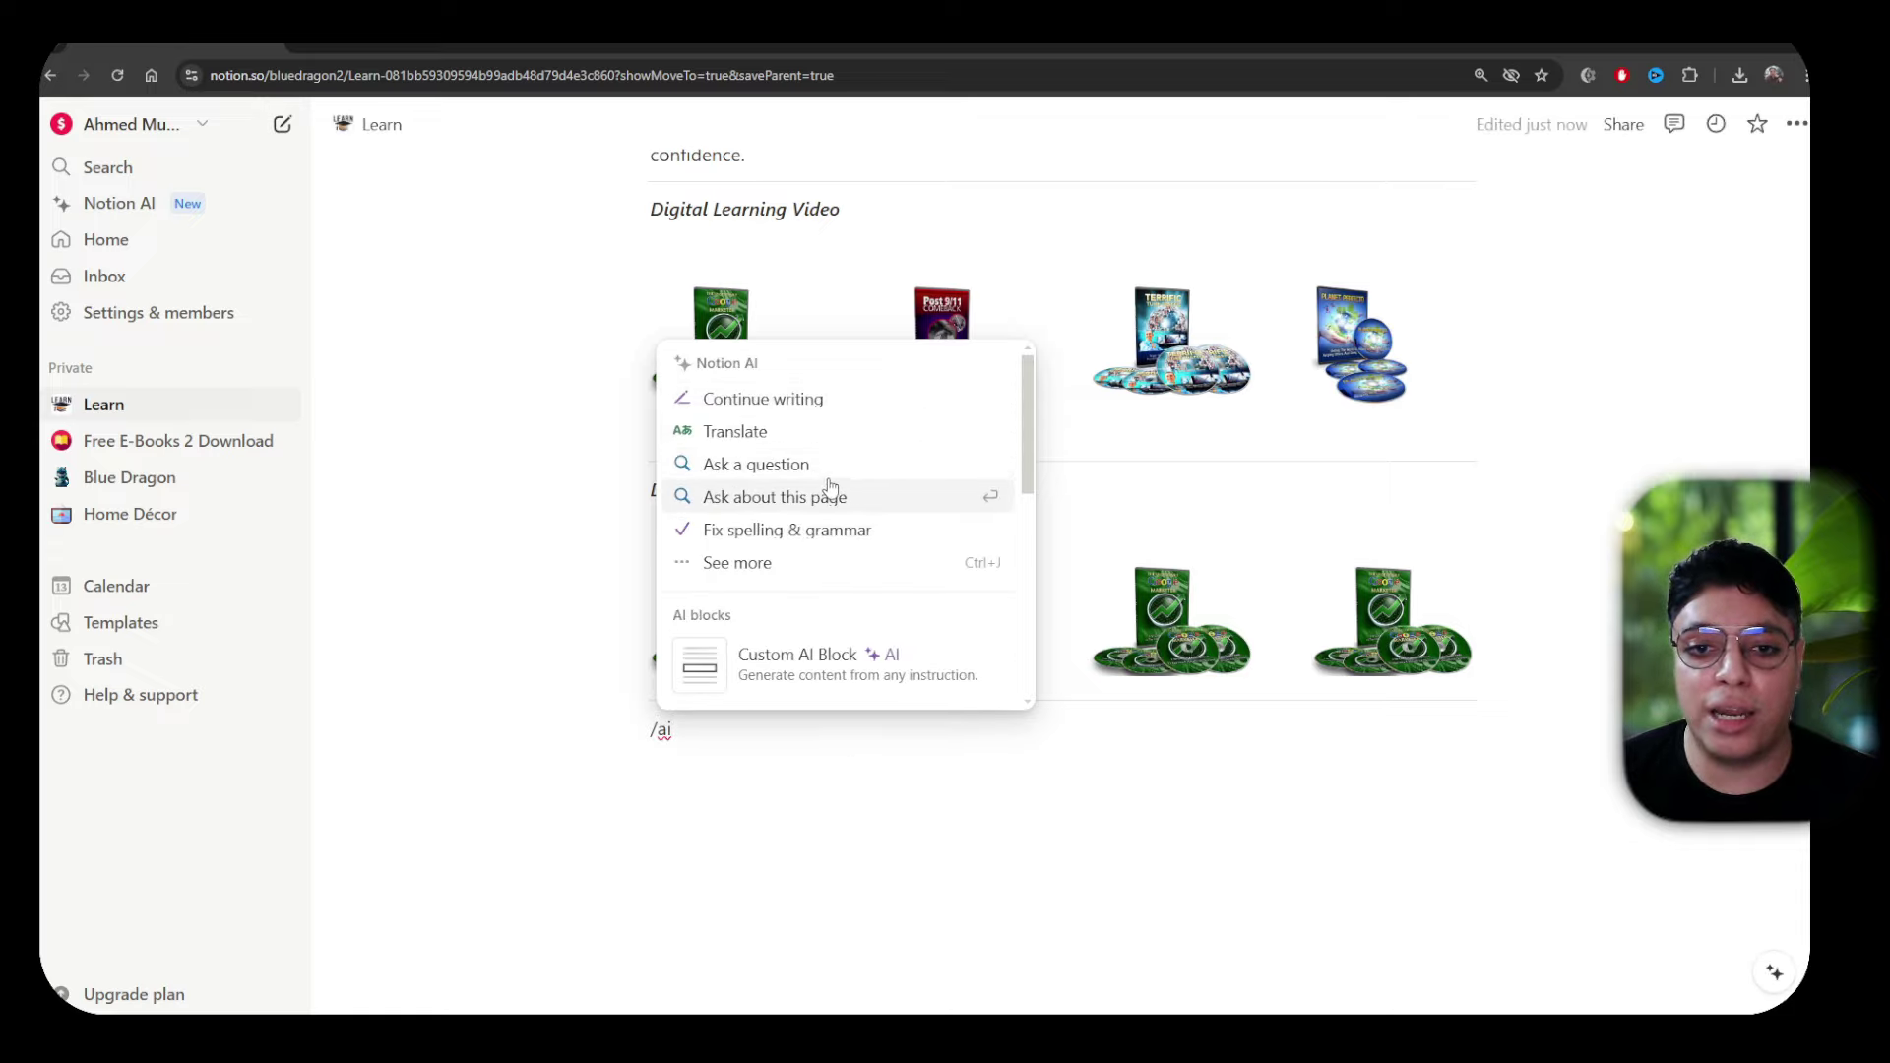
{"action": "left_click", "coordinate": [802, 497]}
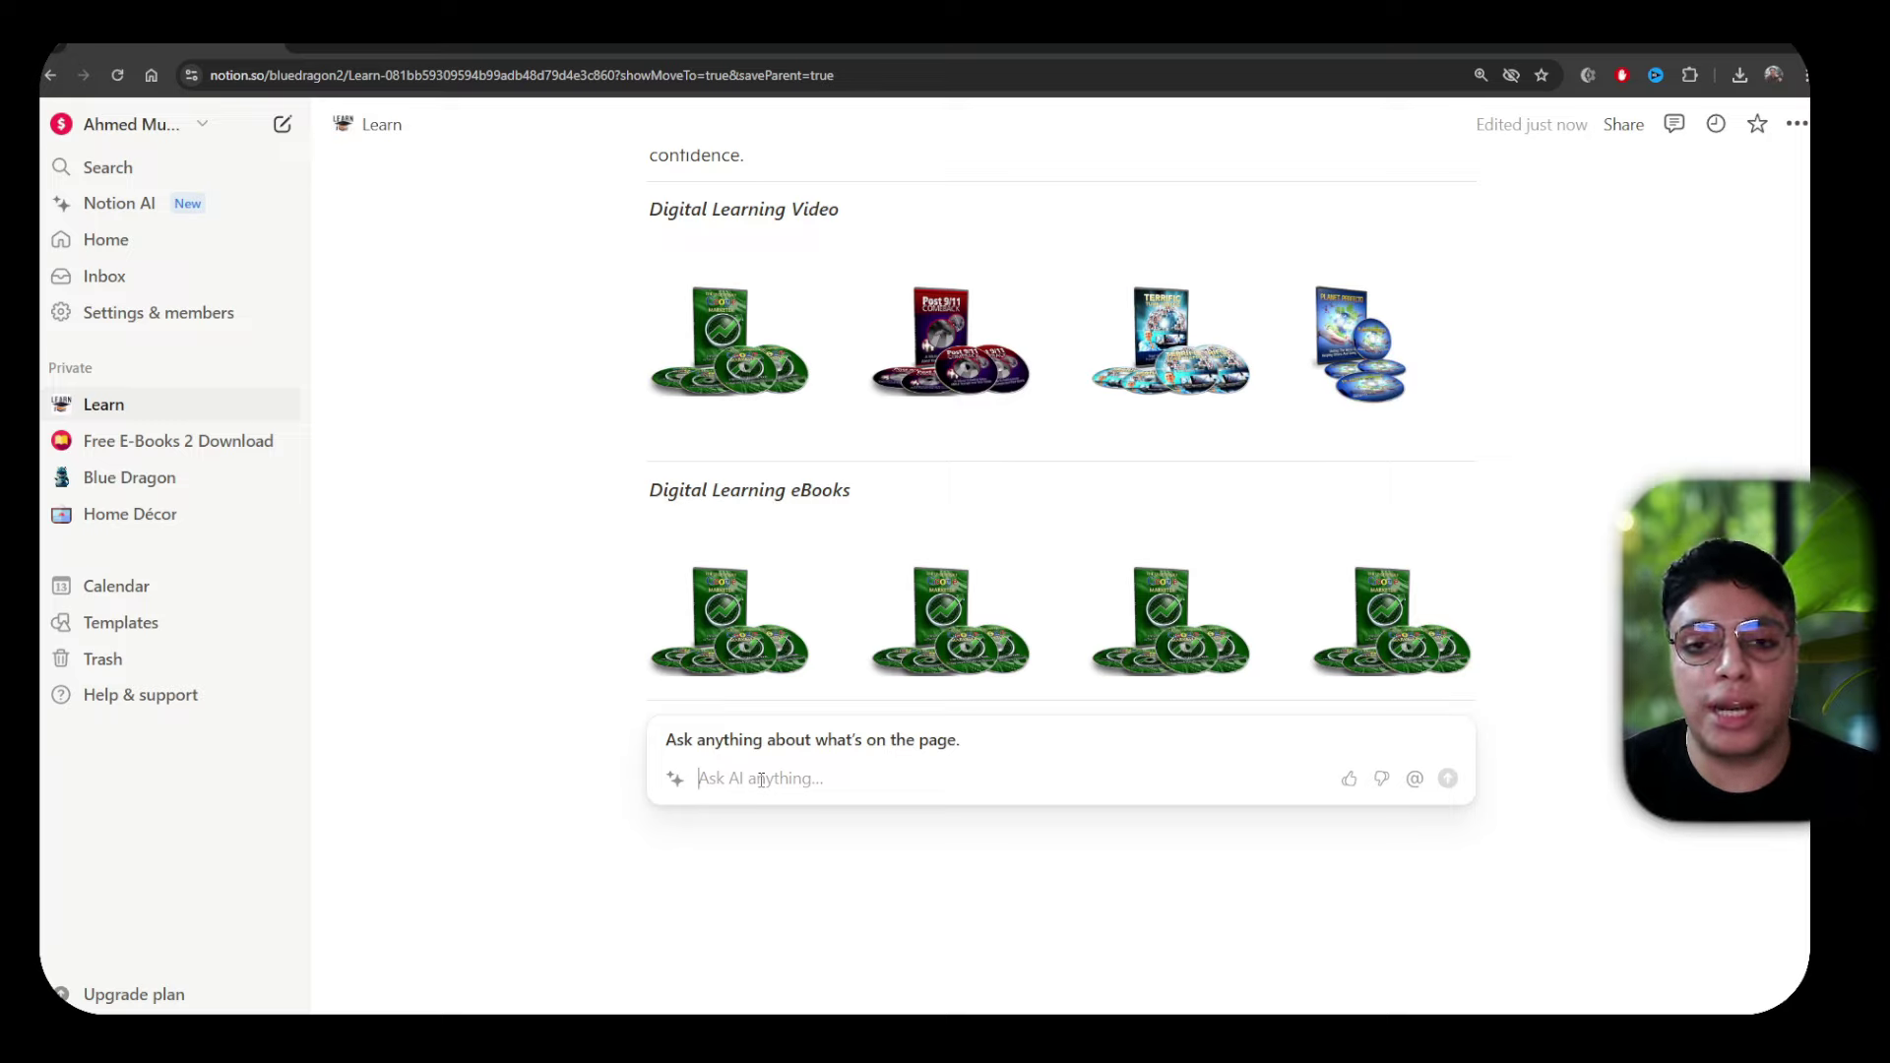
{"action": "type", "text": "Add for my page my social media, facebook, instagram, twitter, with their icons"}
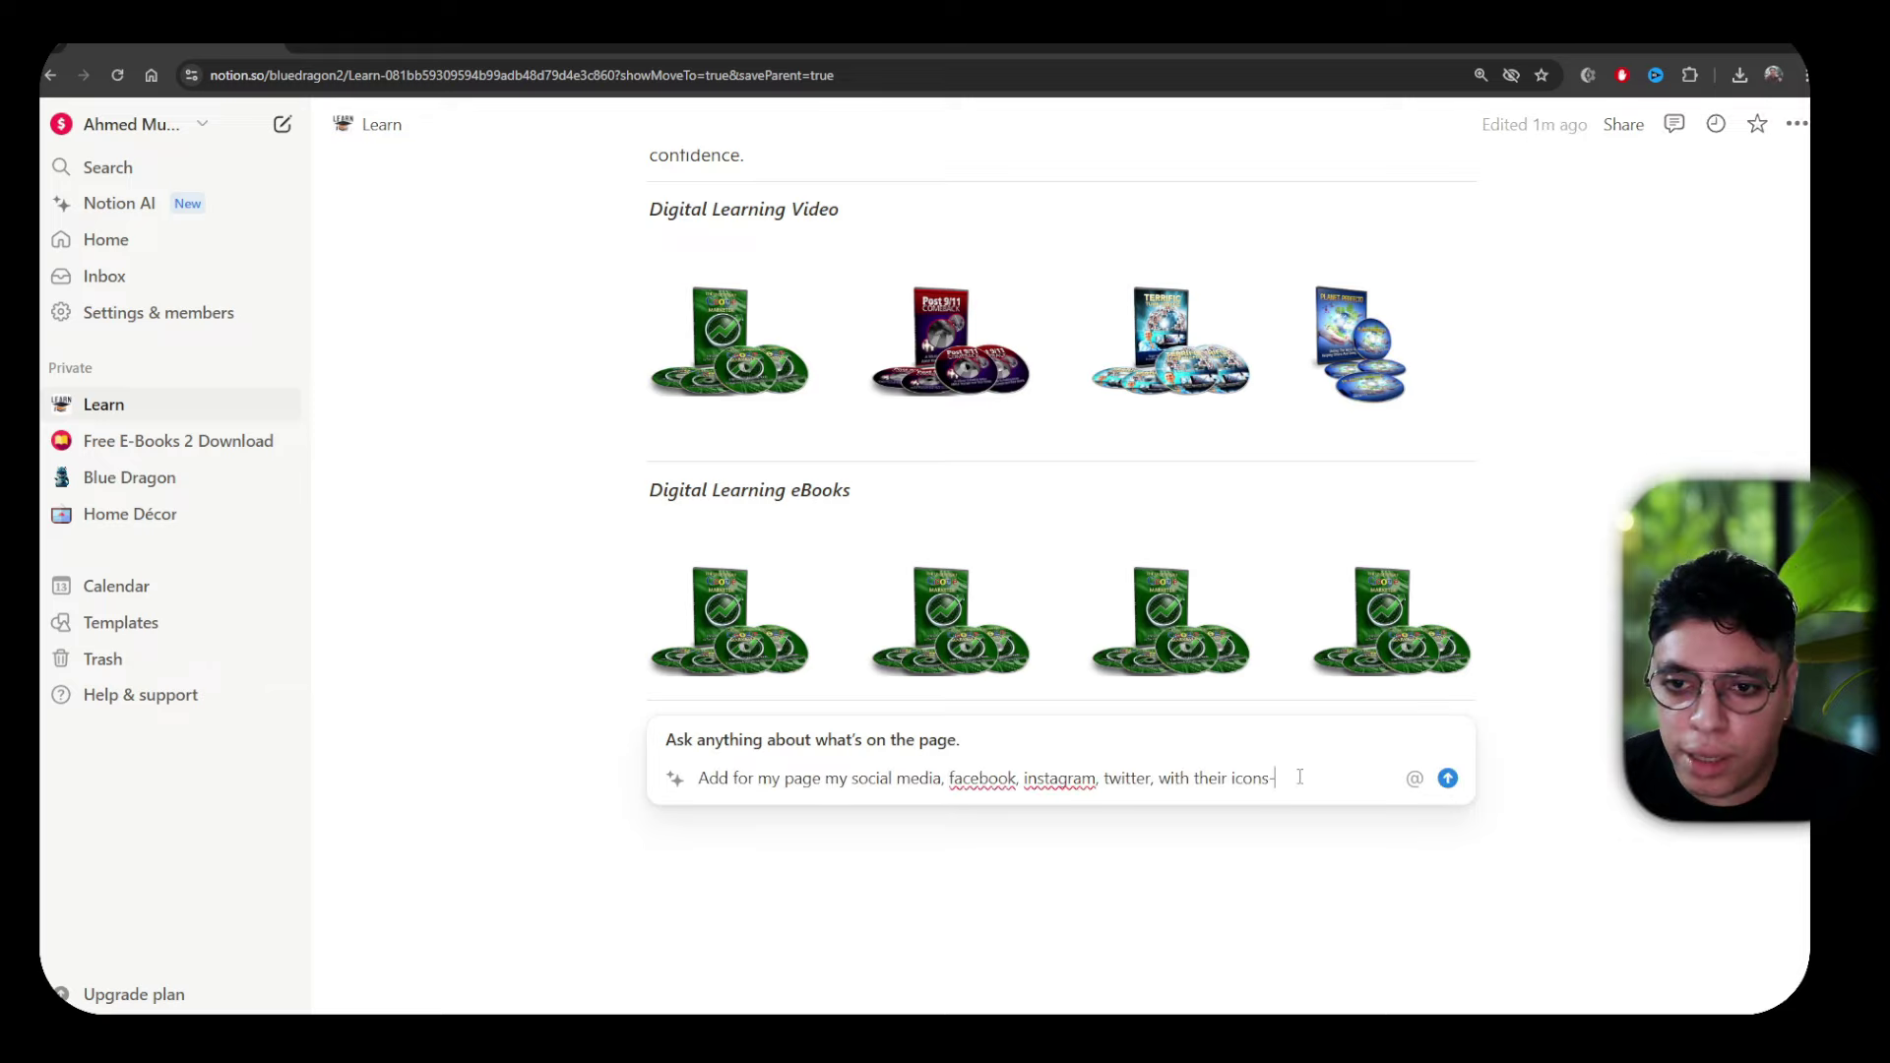
{"action": "left_click", "coordinate": [1446, 779]}
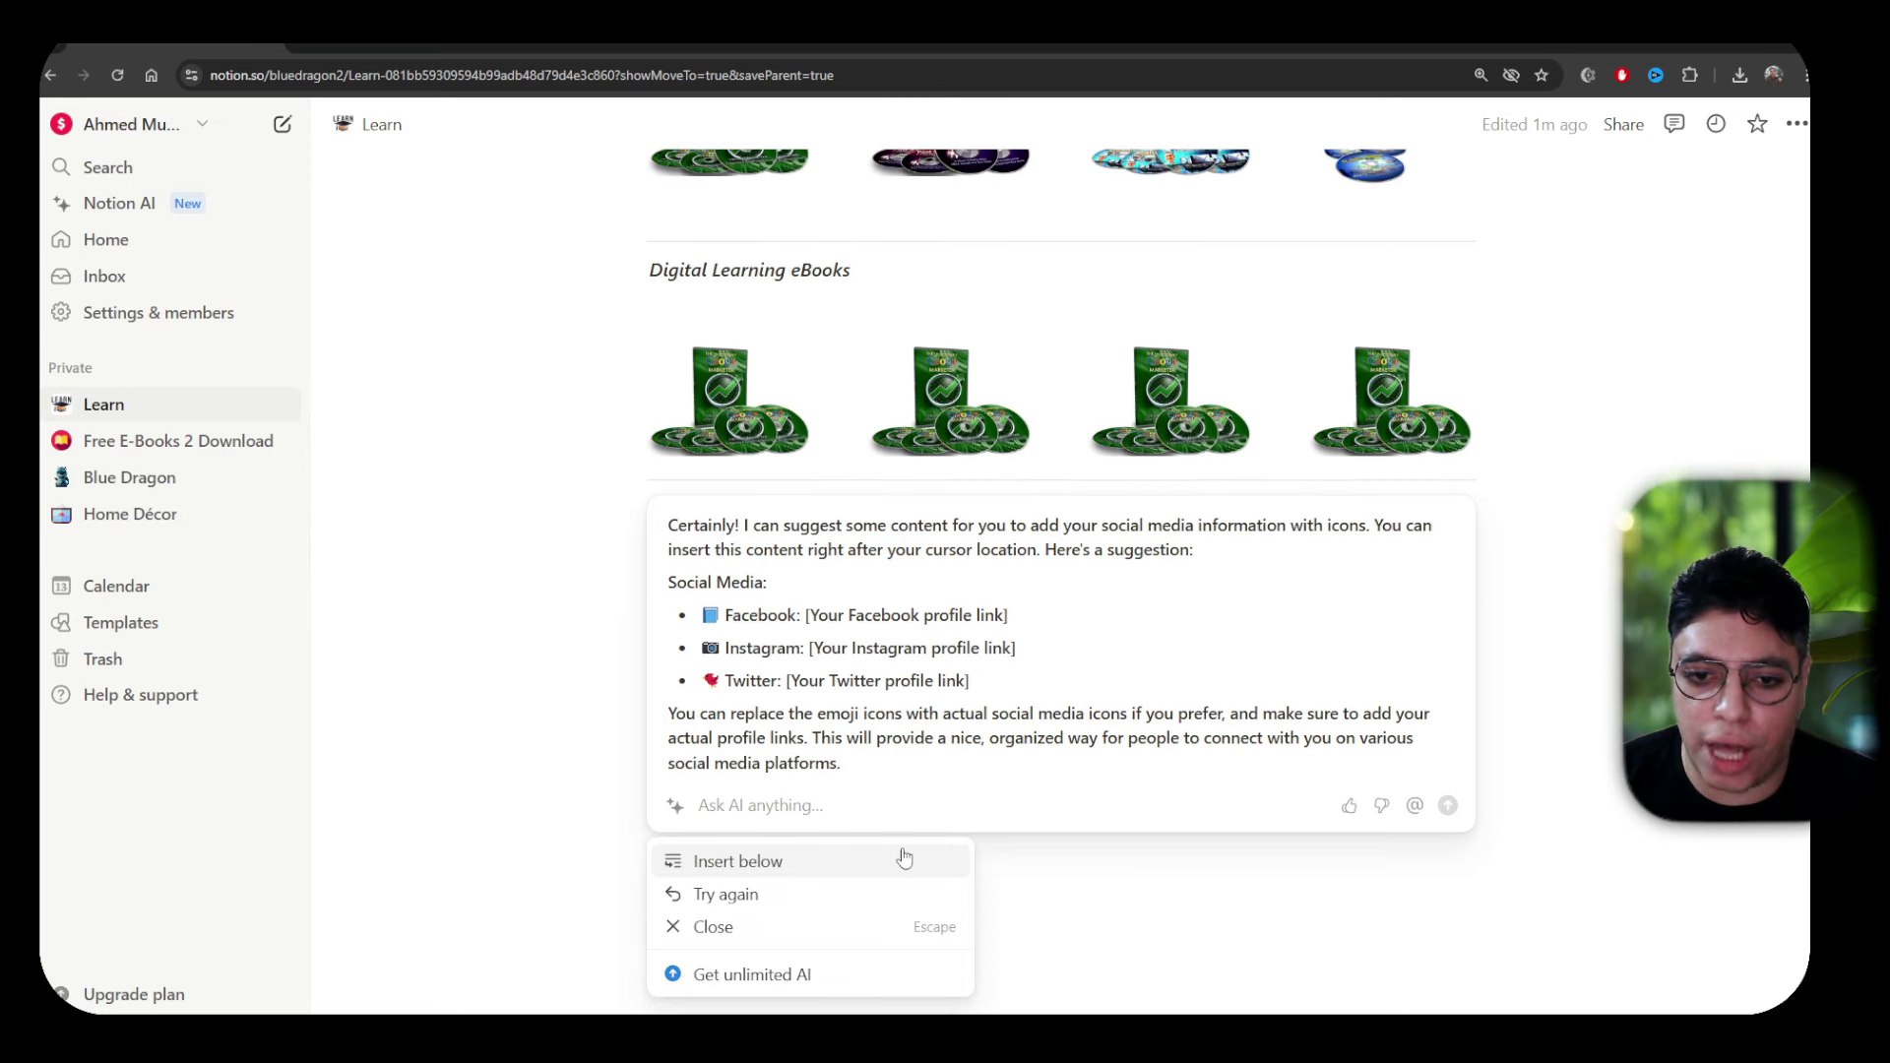
{"action": "left_click", "coordinate": [782, 863]}
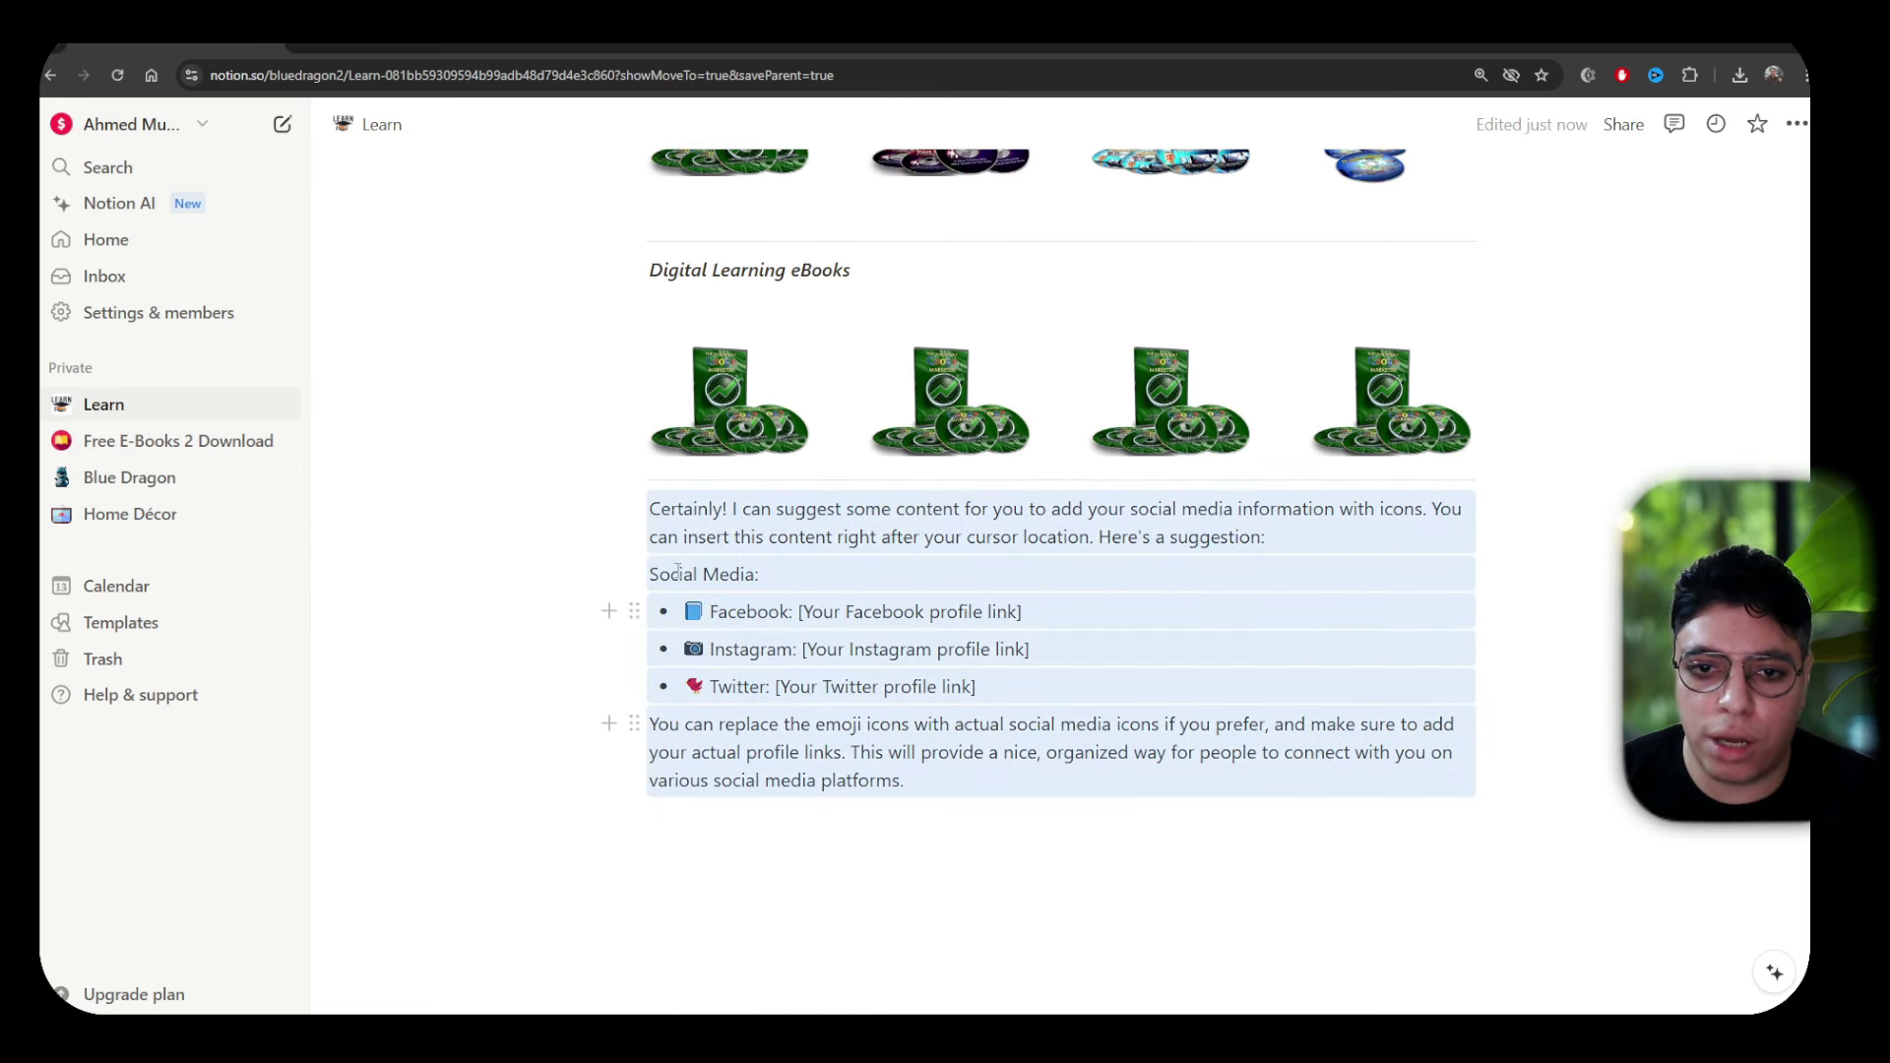
Delete the AI's introductory paragraph above "Social Media:" together with its empty line
{"action": "left_click_drag", "start_coordinate": [1268, 539], "coordinate": [655, 512]}
{"action": "key", "text": "BackSpace"}
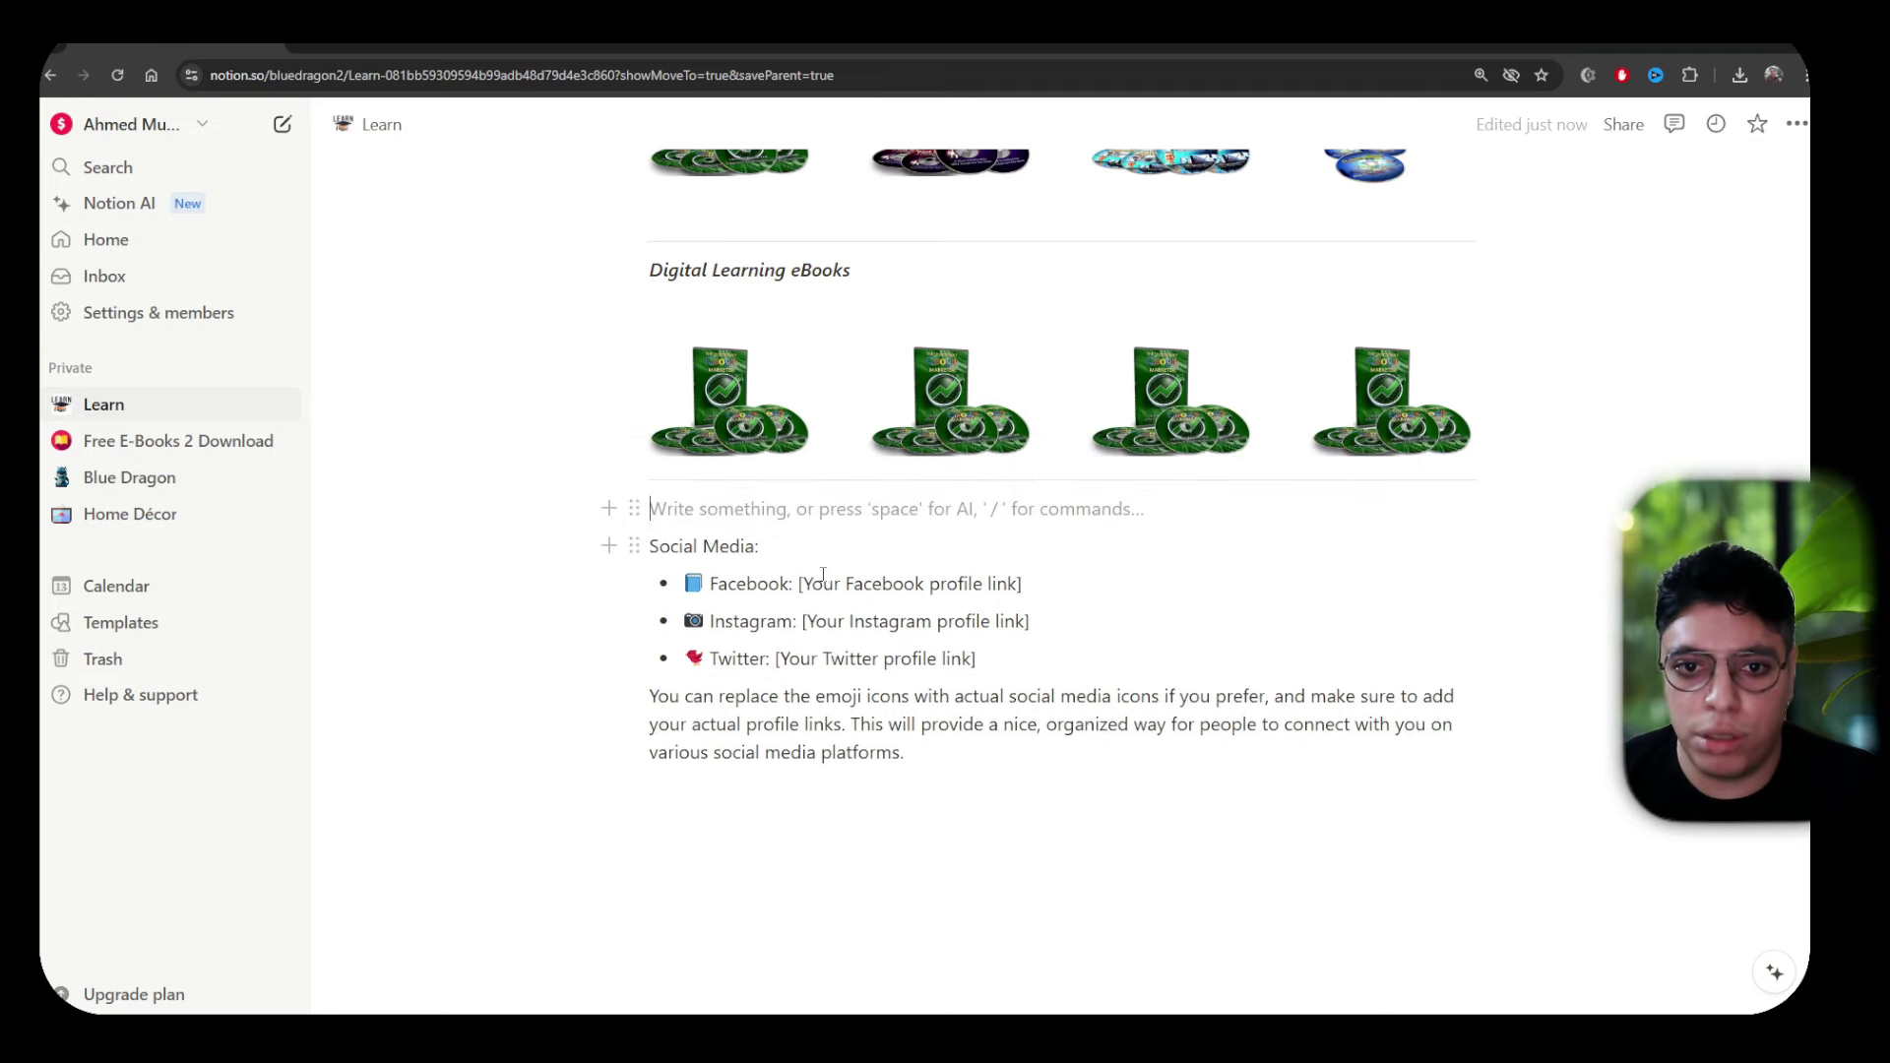
{"action": "key", "text": "BackSpace"}
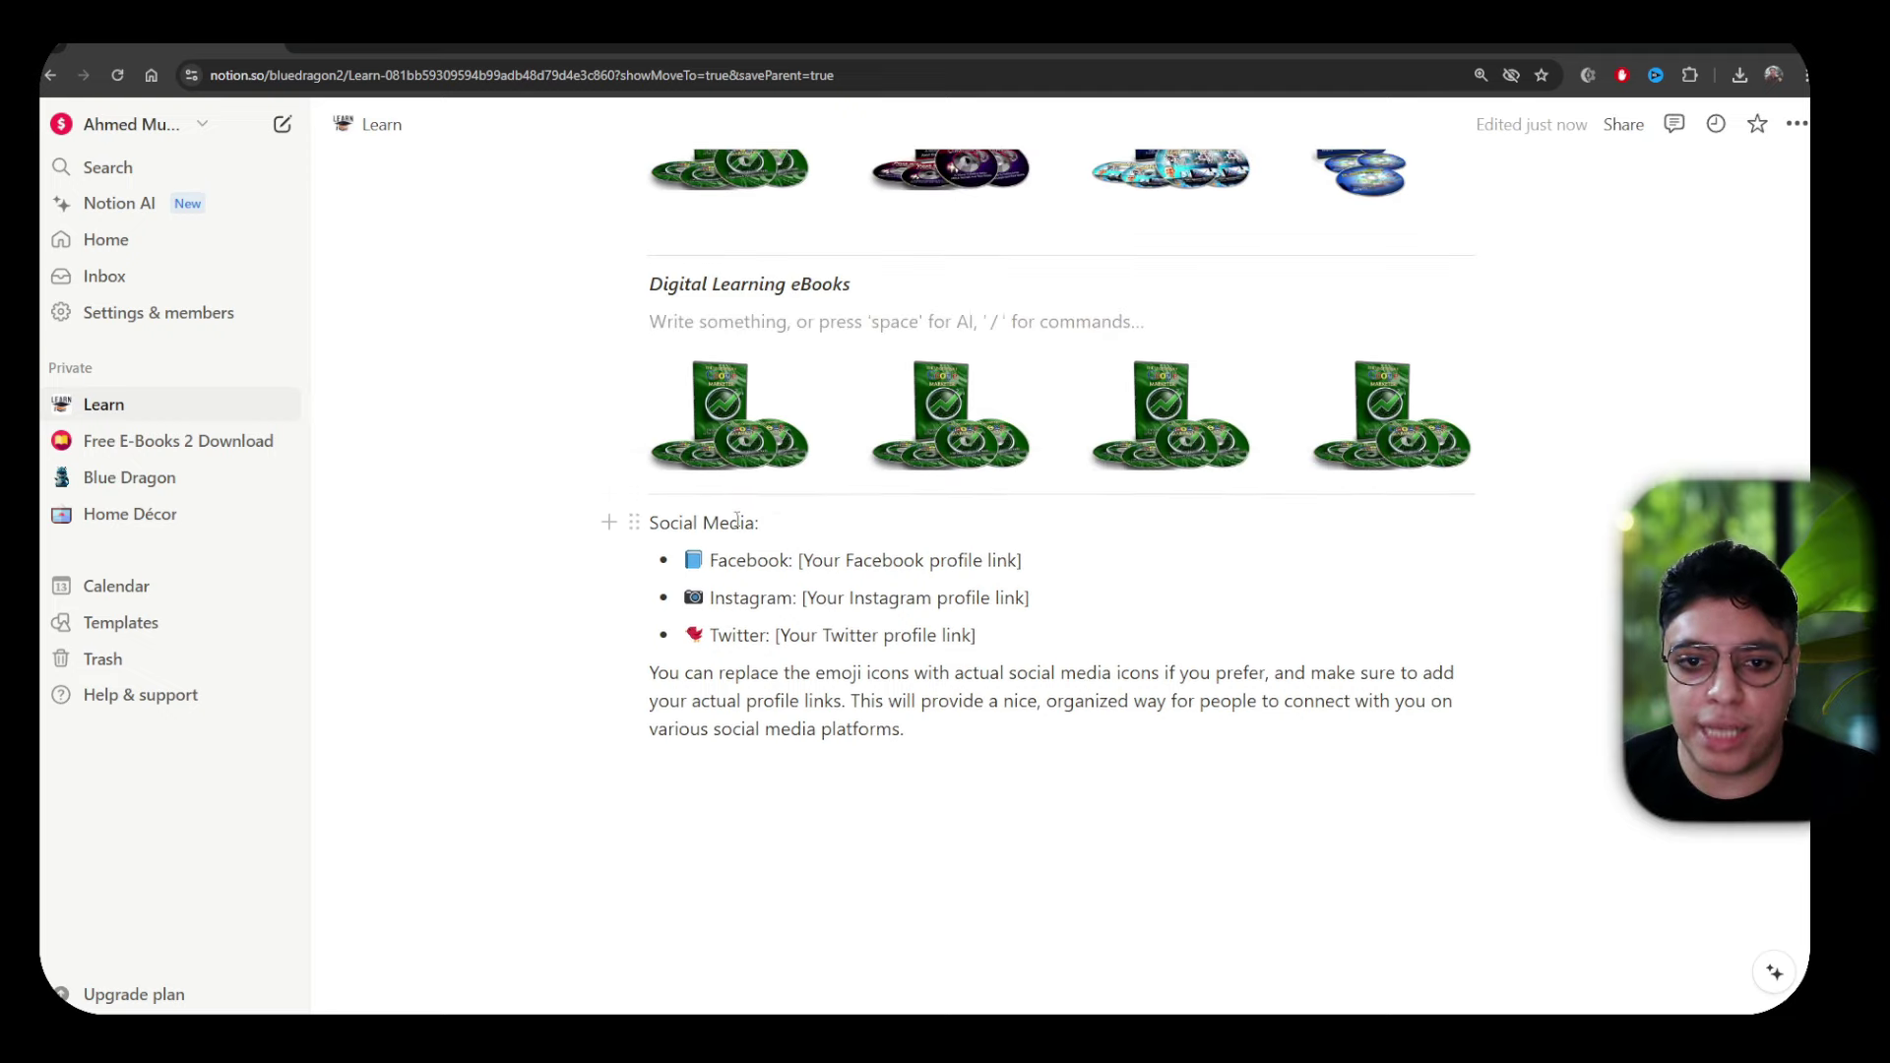
Remove the colon from "Social Media:", make the heading bold and italic, and add a blank line beneath it
{"action": "left_click", "coordinate": [783, 519]}
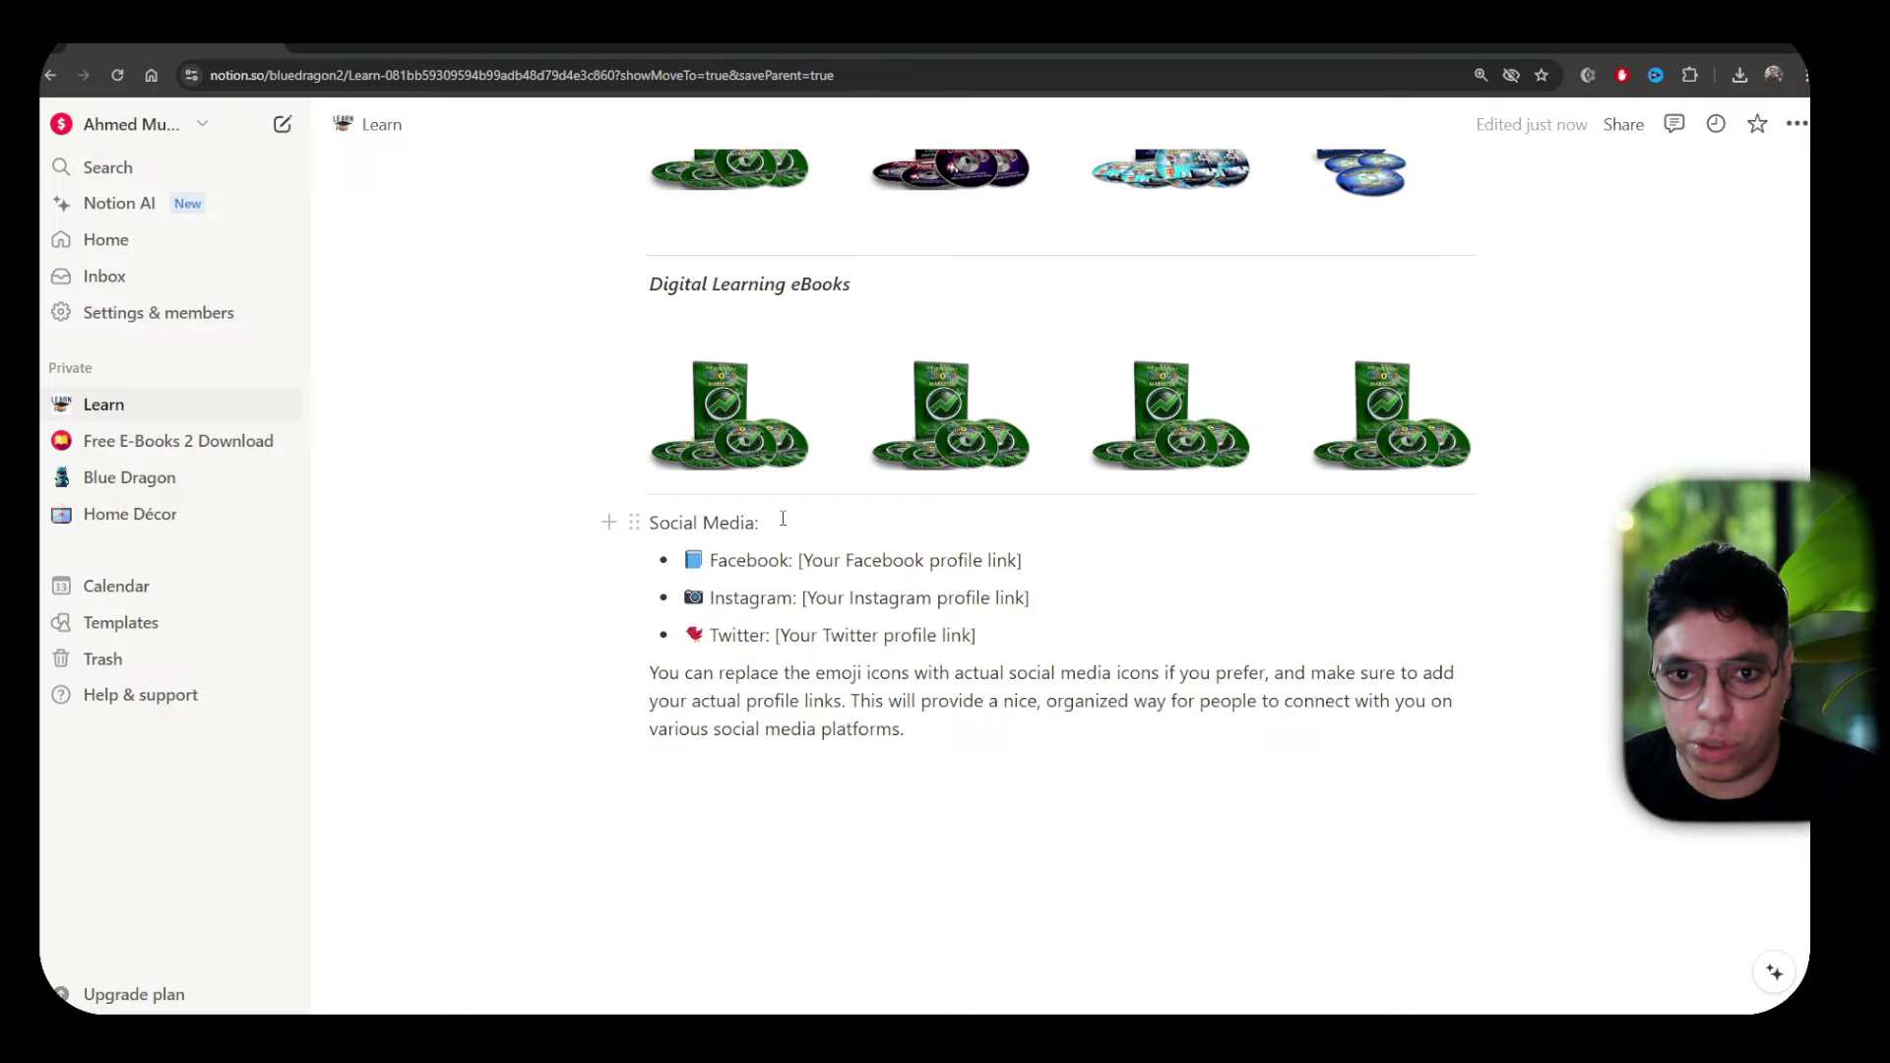
{"action": "key", "text": "BackSpace"}
{"action": "left_click_drag", "start_coordinate": [756, 523], "coordinate": [649, 523]}
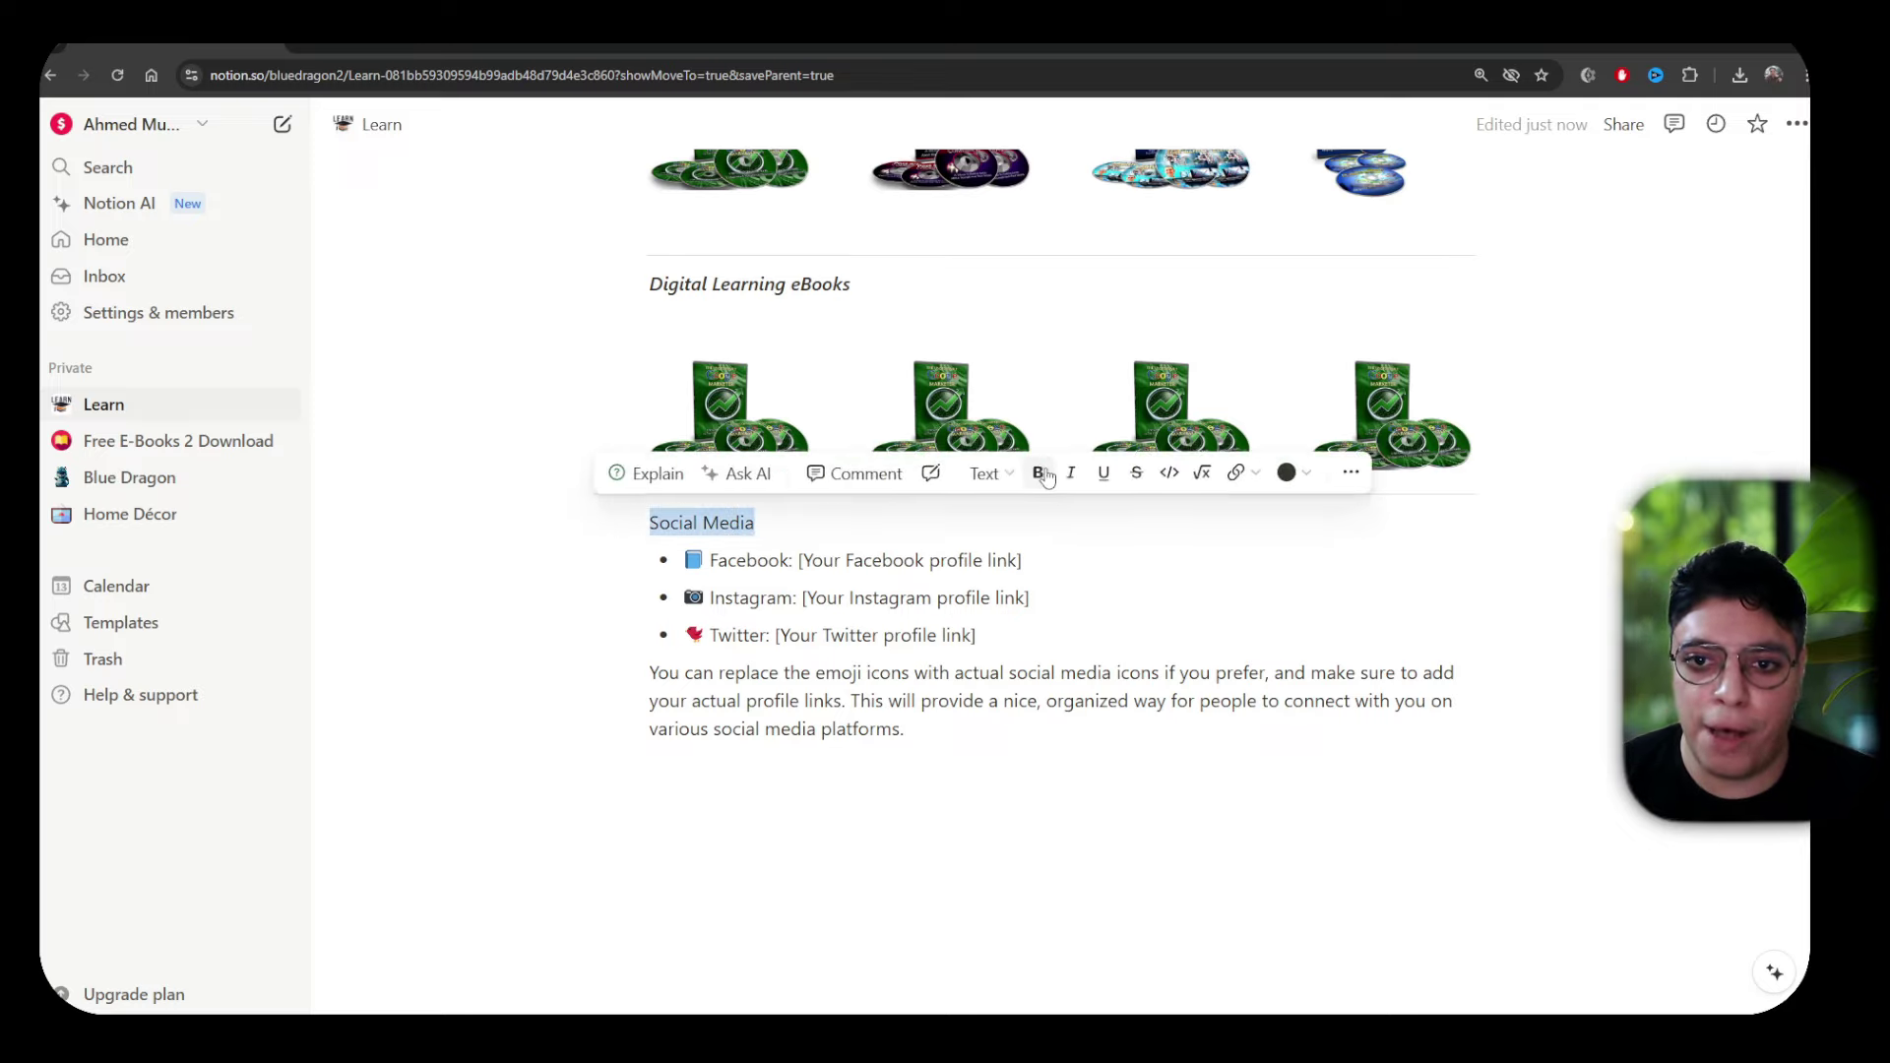
{"action": "left_click", "coordinate": [1039, 474]}
{"action": "left_click", "coordinate": [1071, 473]}
{"action": "left_click", "coordinate": [860, 517]}
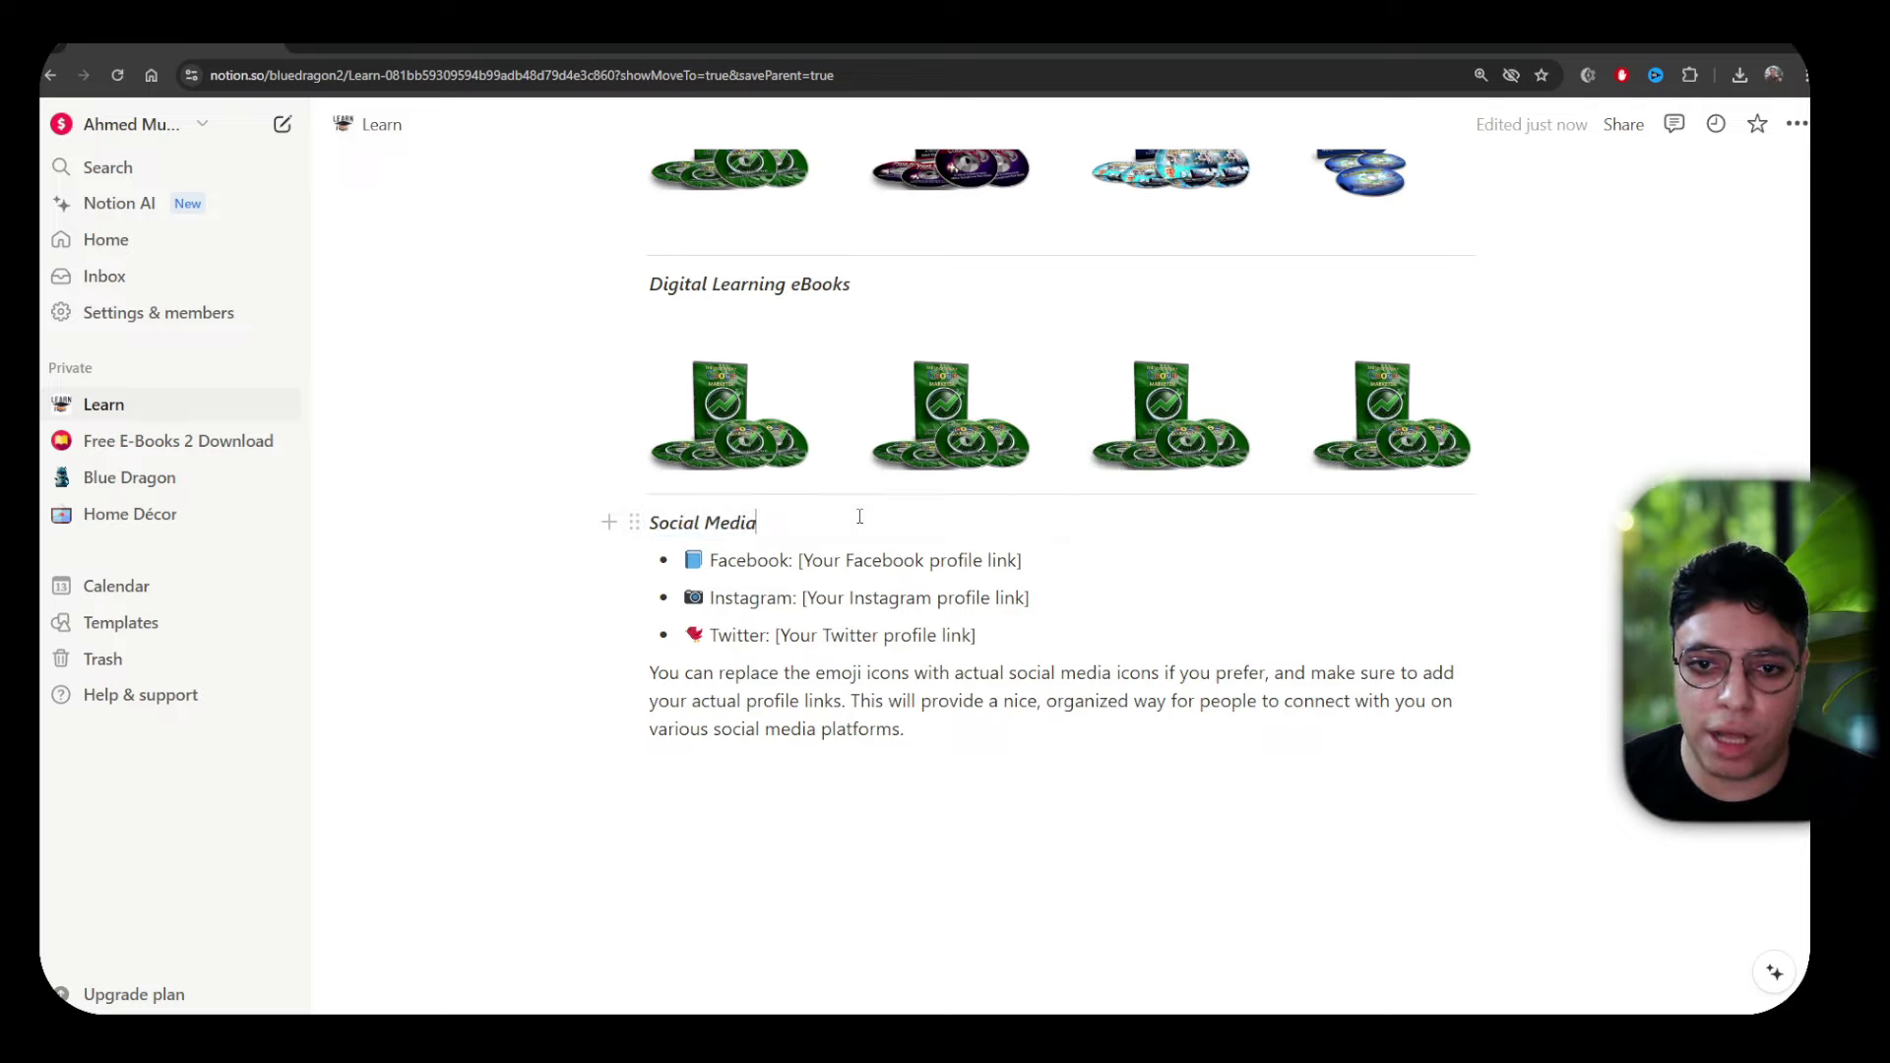
{"action": "key", "text": "Return"}
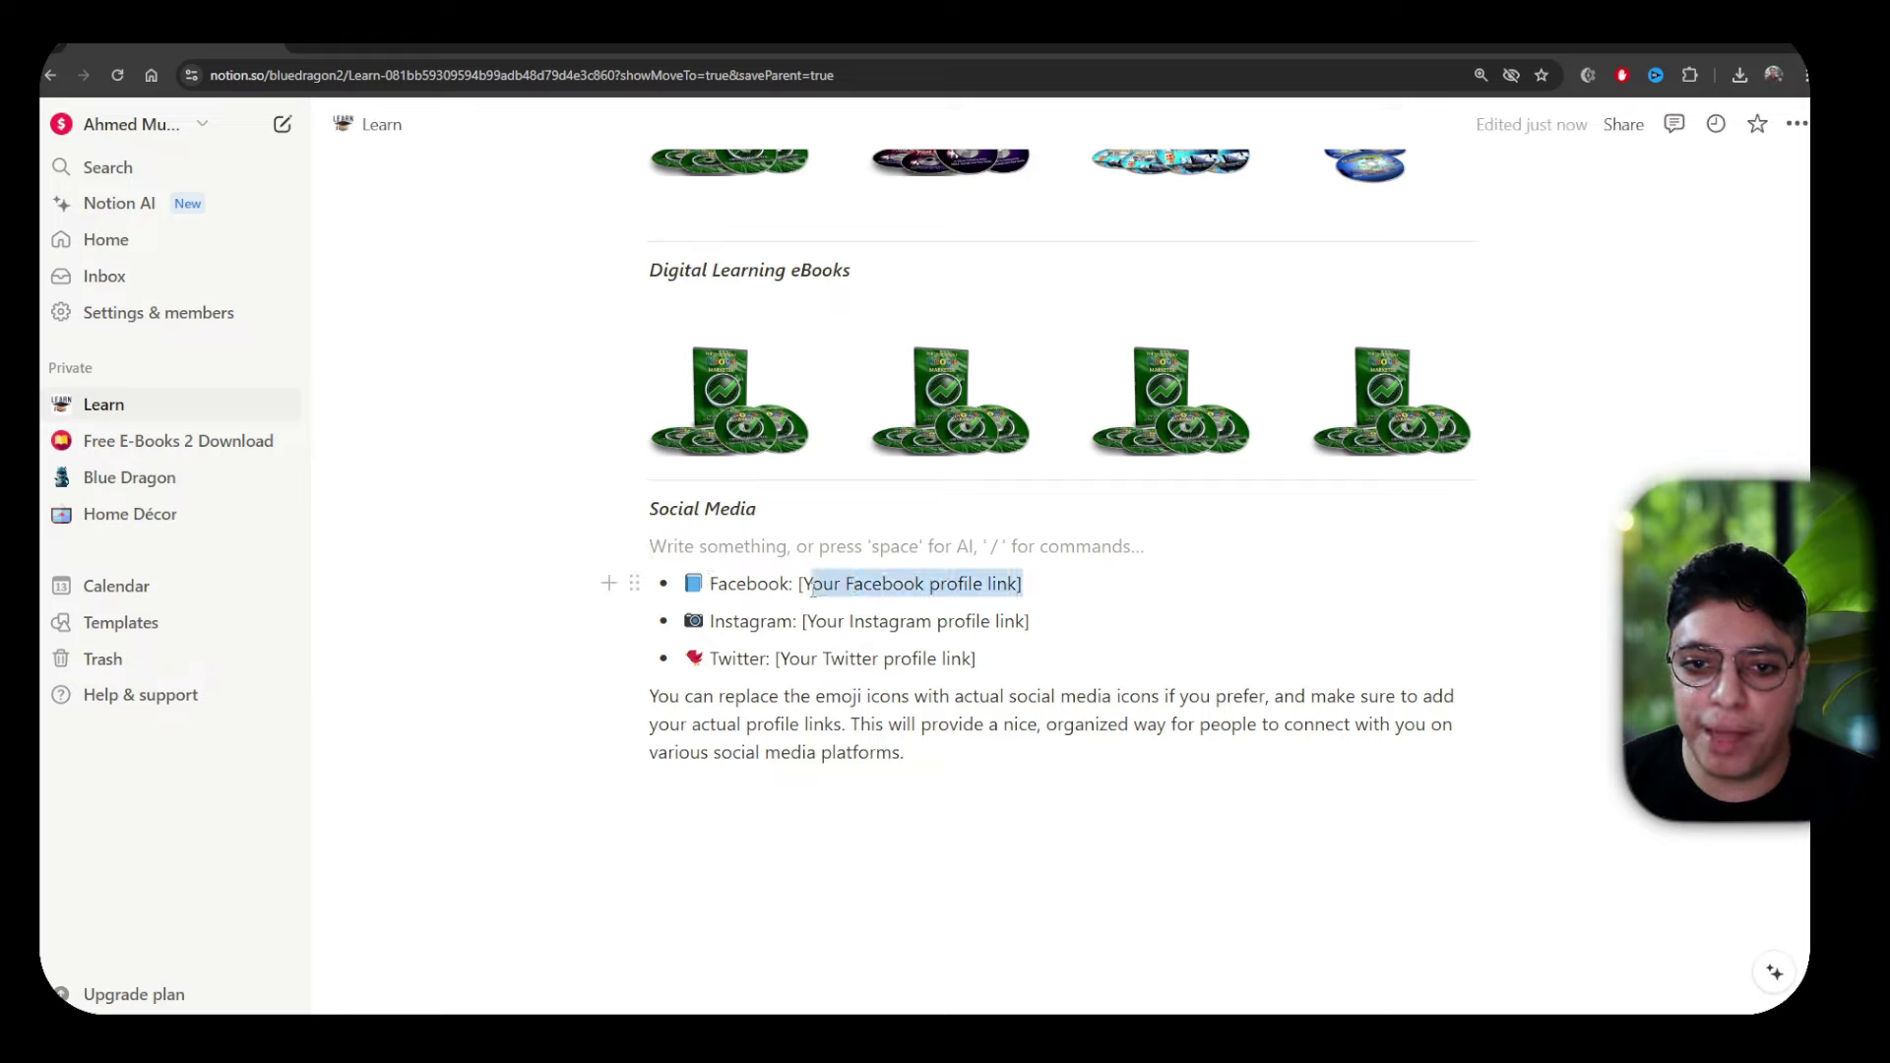
Strip the colons and profile link placeholders from the Facebook, Instagram and Twitter bullets and delete the AI's closing paragraph
{"action": "left_click_drag", "start_coordinate": [1025, 585], "coordinate": [788, 594]}
{"action": "key", "text": "BackSpace"}
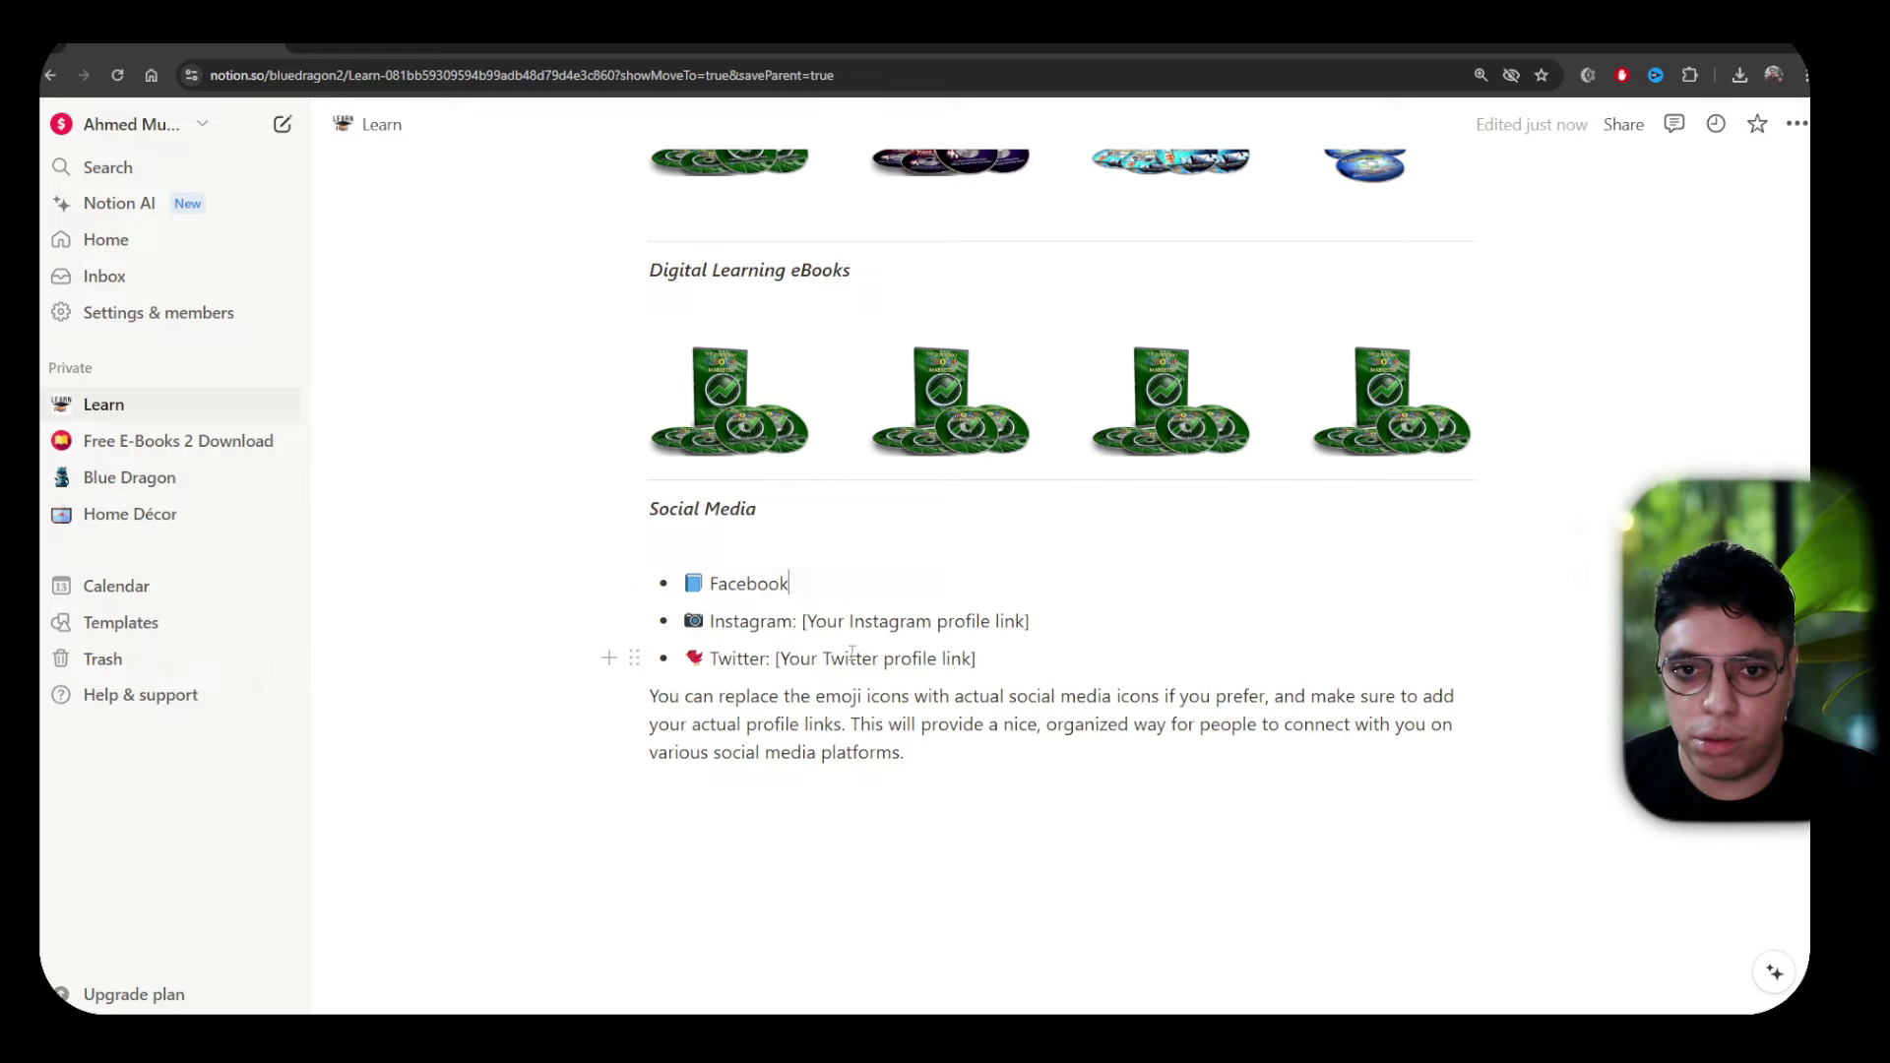
{"action": "left_click_drag", "start_coordinate": [1047, 620], "coordinate": [789, 622]}
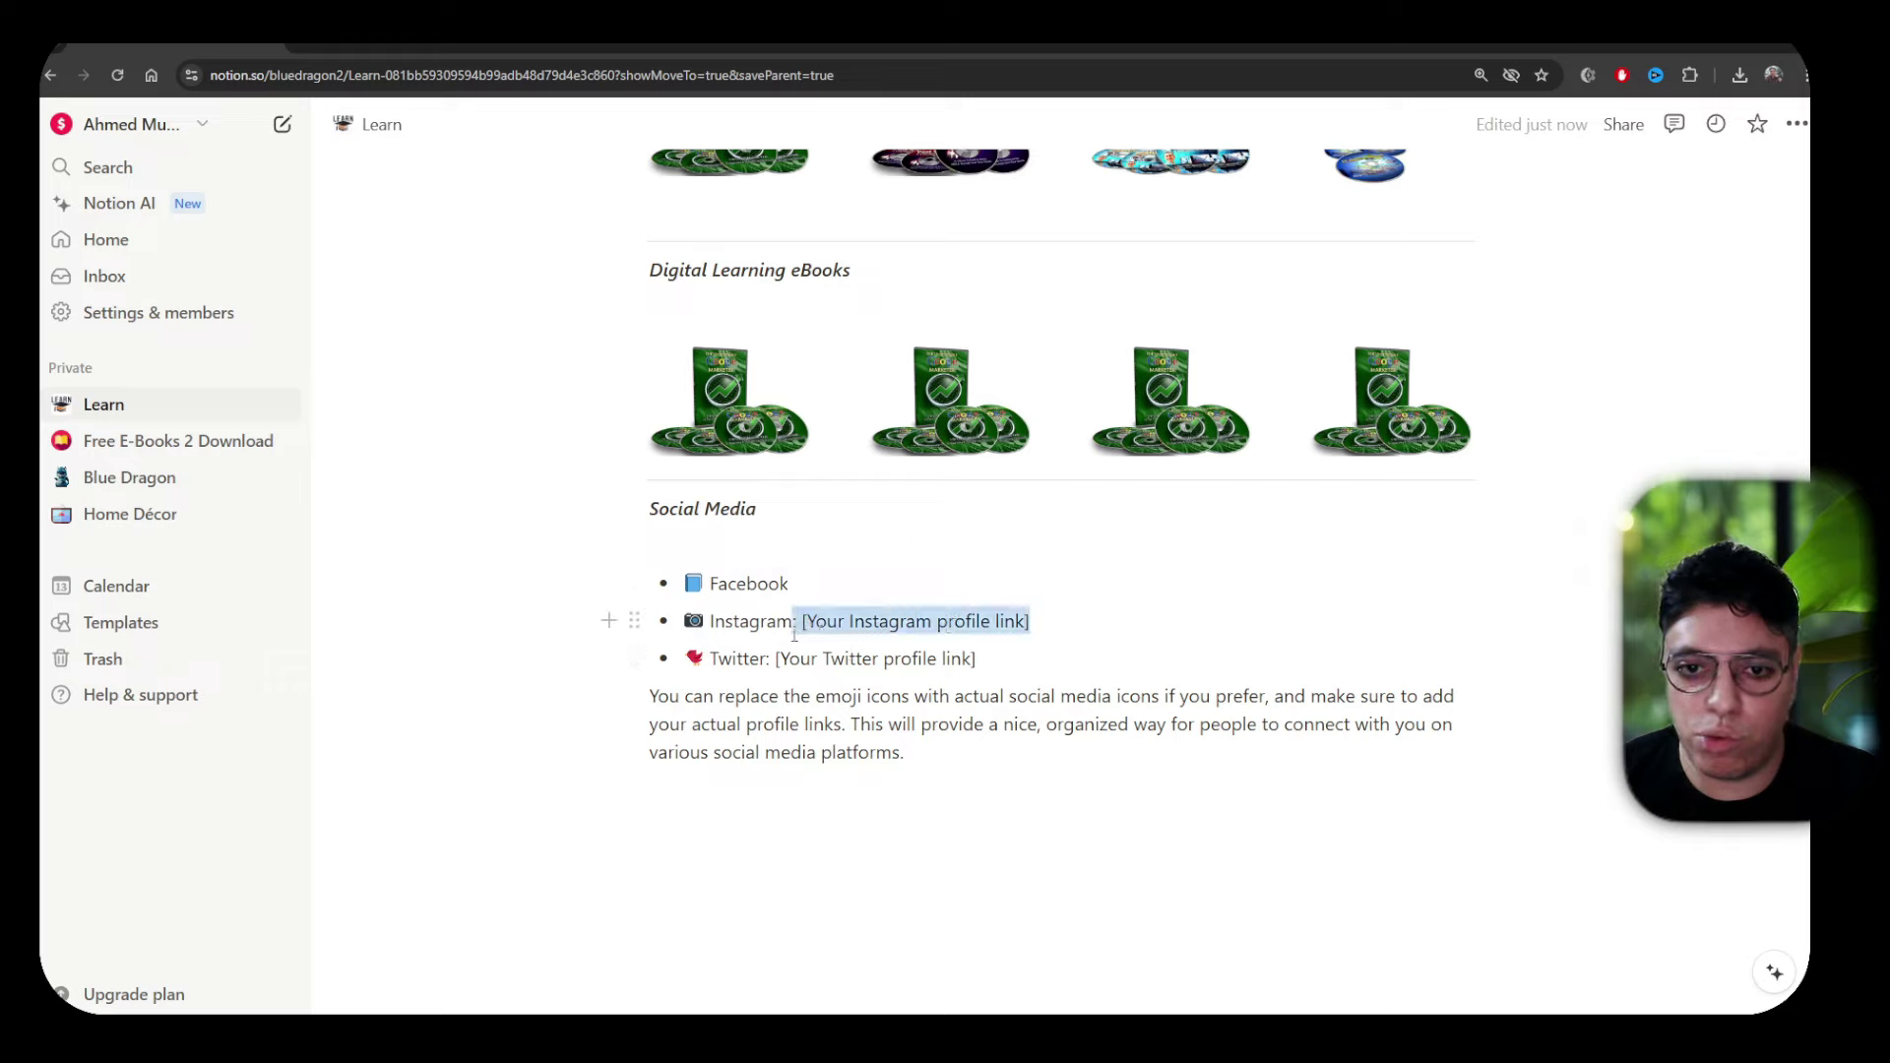
{"action": "key", "text": "BackSpace"}
{"action": "left_click_drag", "start_coordinate": [980, 659], "coordinate": [765, 674]}
{"action": "key", "text": "BackSpace"}
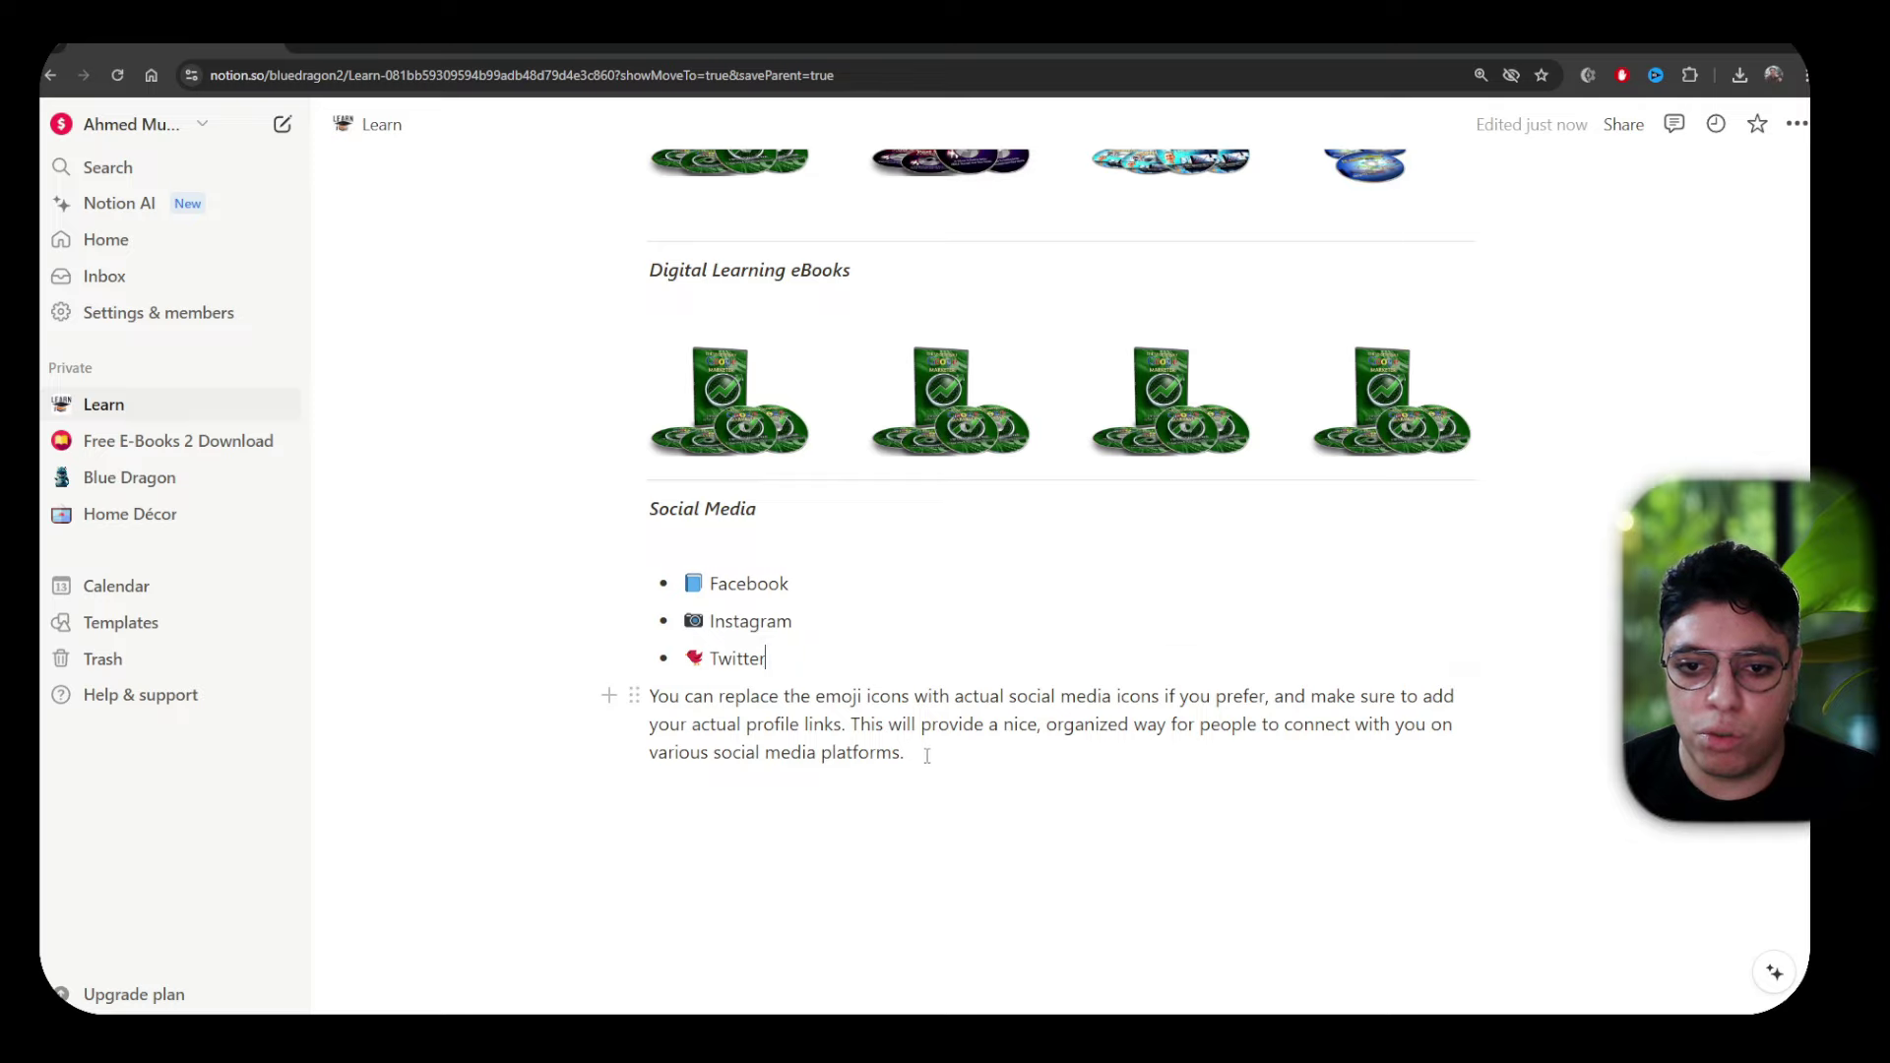
{"action": "left_click_drag", "start_coordinate": [924, 752], "coordinate": [652, 705]}
{"action": "key", "text": "BackSpace"}
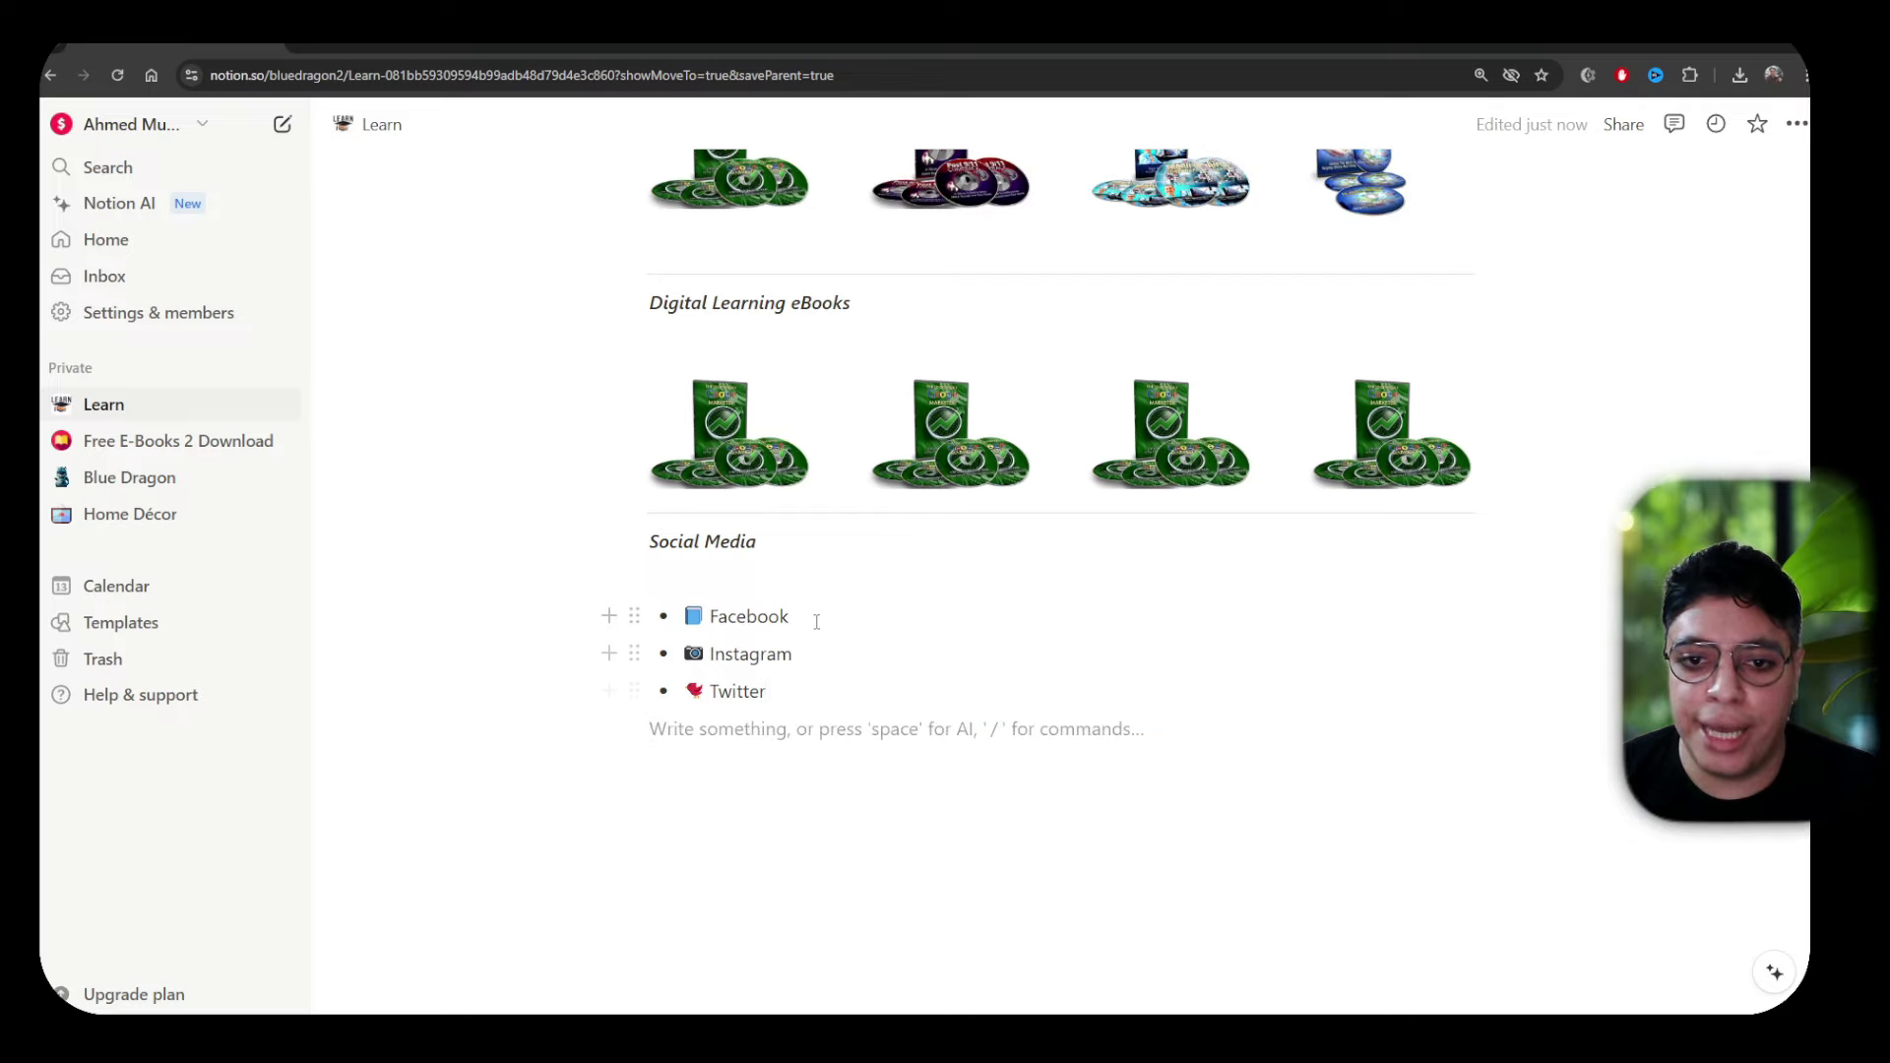
Open the link entry for the word "Facebook" in the social media list and close it without adding a link
{"action": "left_click", "coordinate": [787, 618]}
{"action": "left_click_drag", "start_coordinate": [784, 618], "coordinate": [710, 618]}
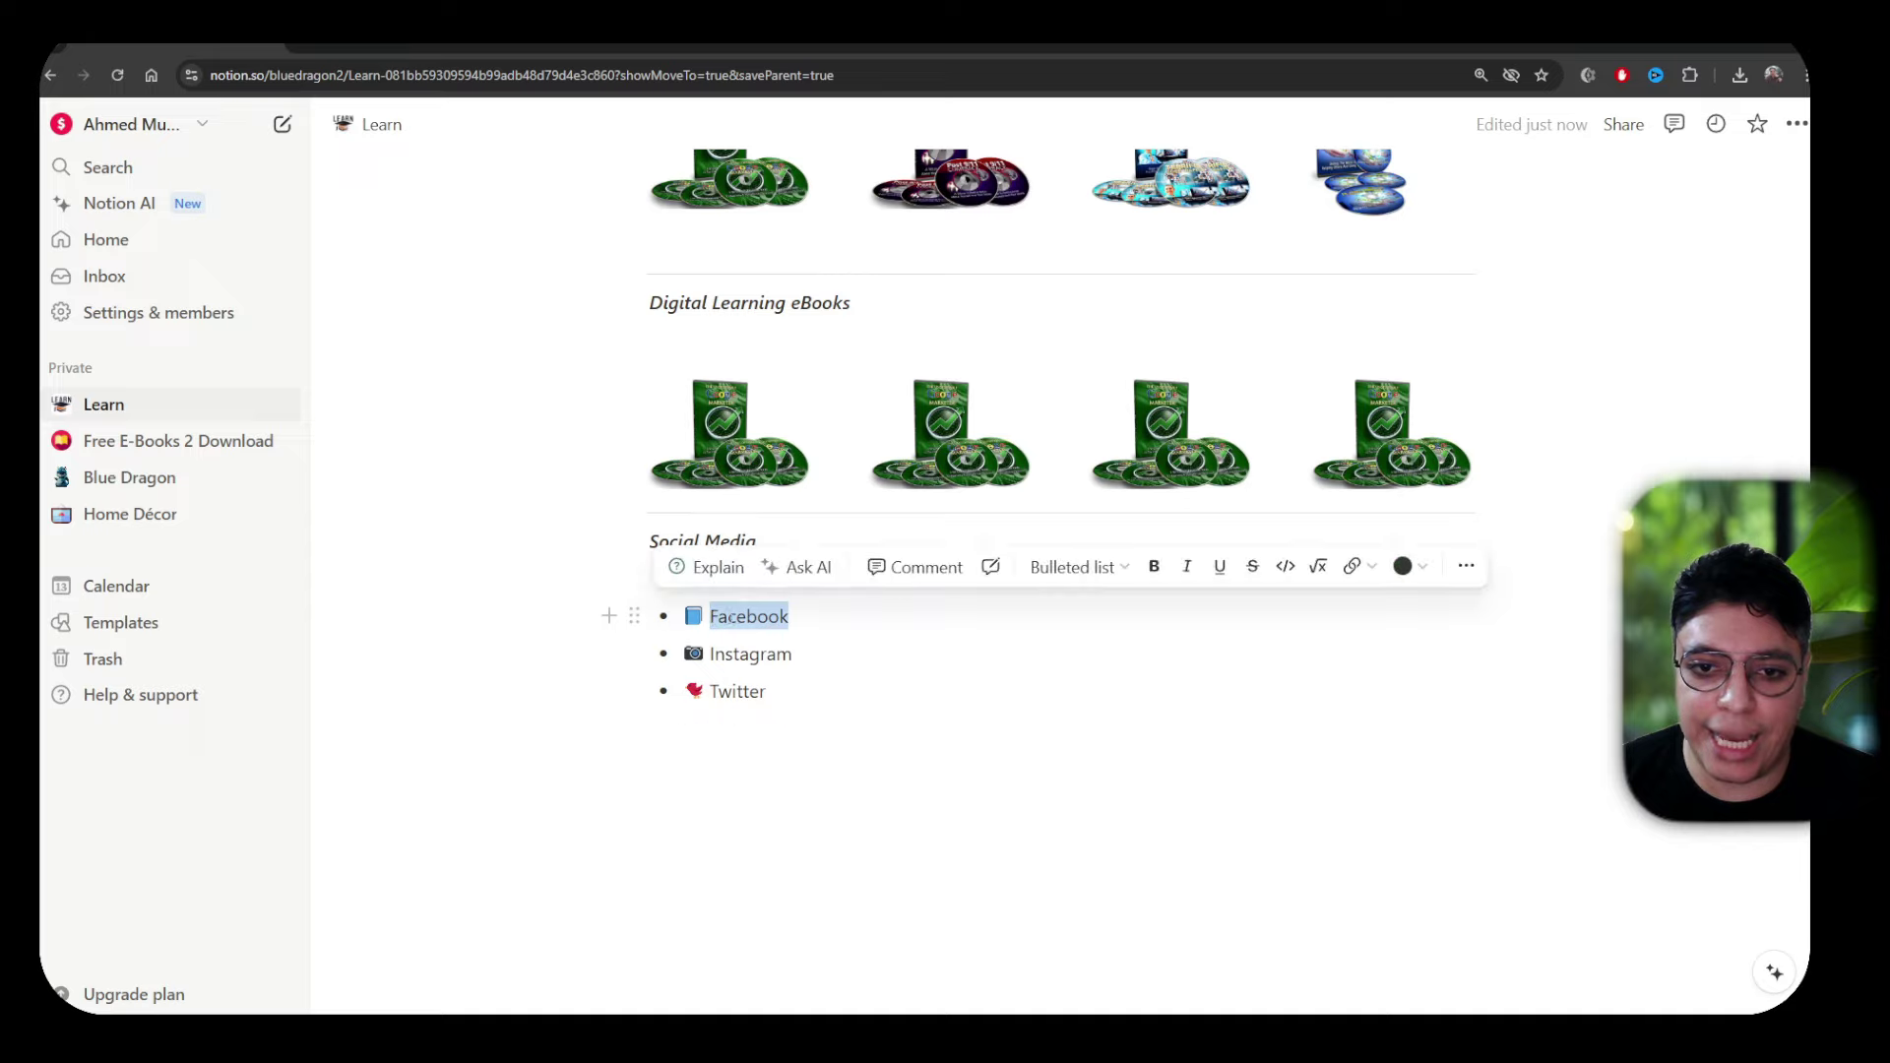
{"action": "right_click", "coordinate": [739, 618]}
{"action": "key", "text": "Escape"}
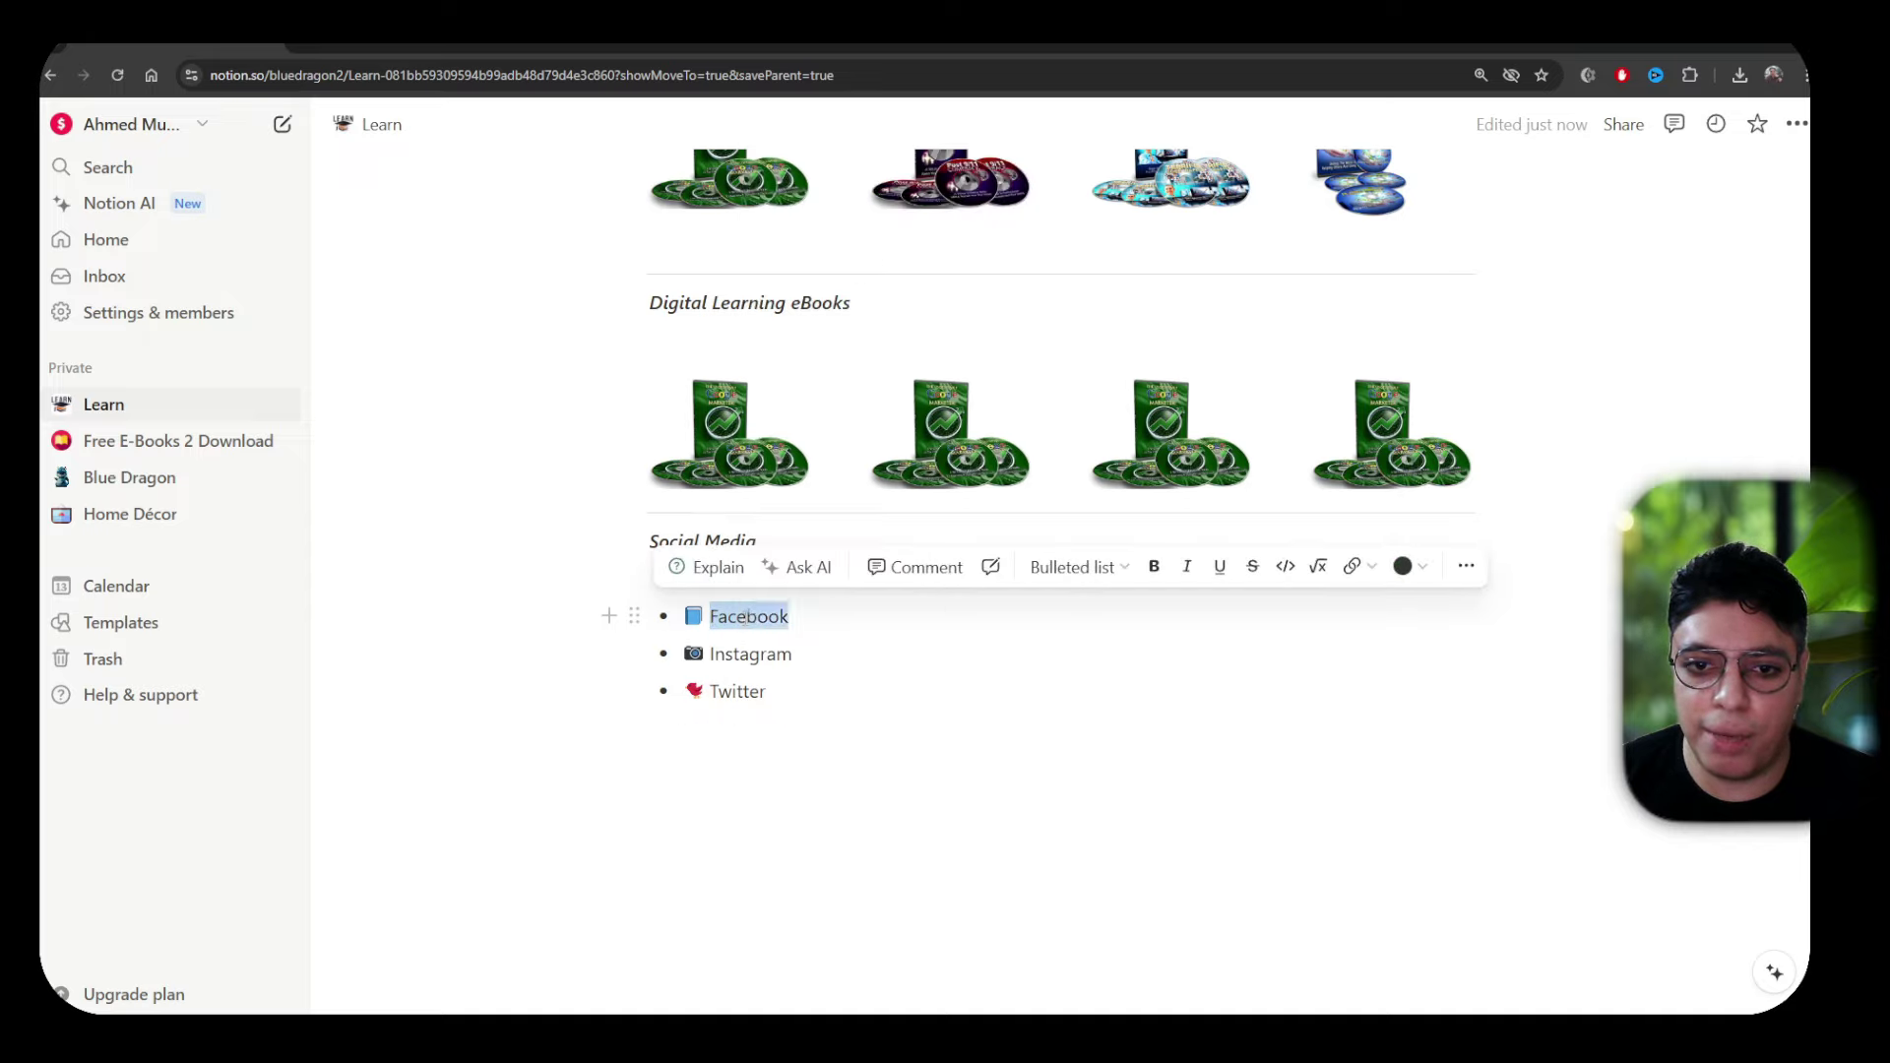
{"action": "left_click", "coordinate": [745, 610]}
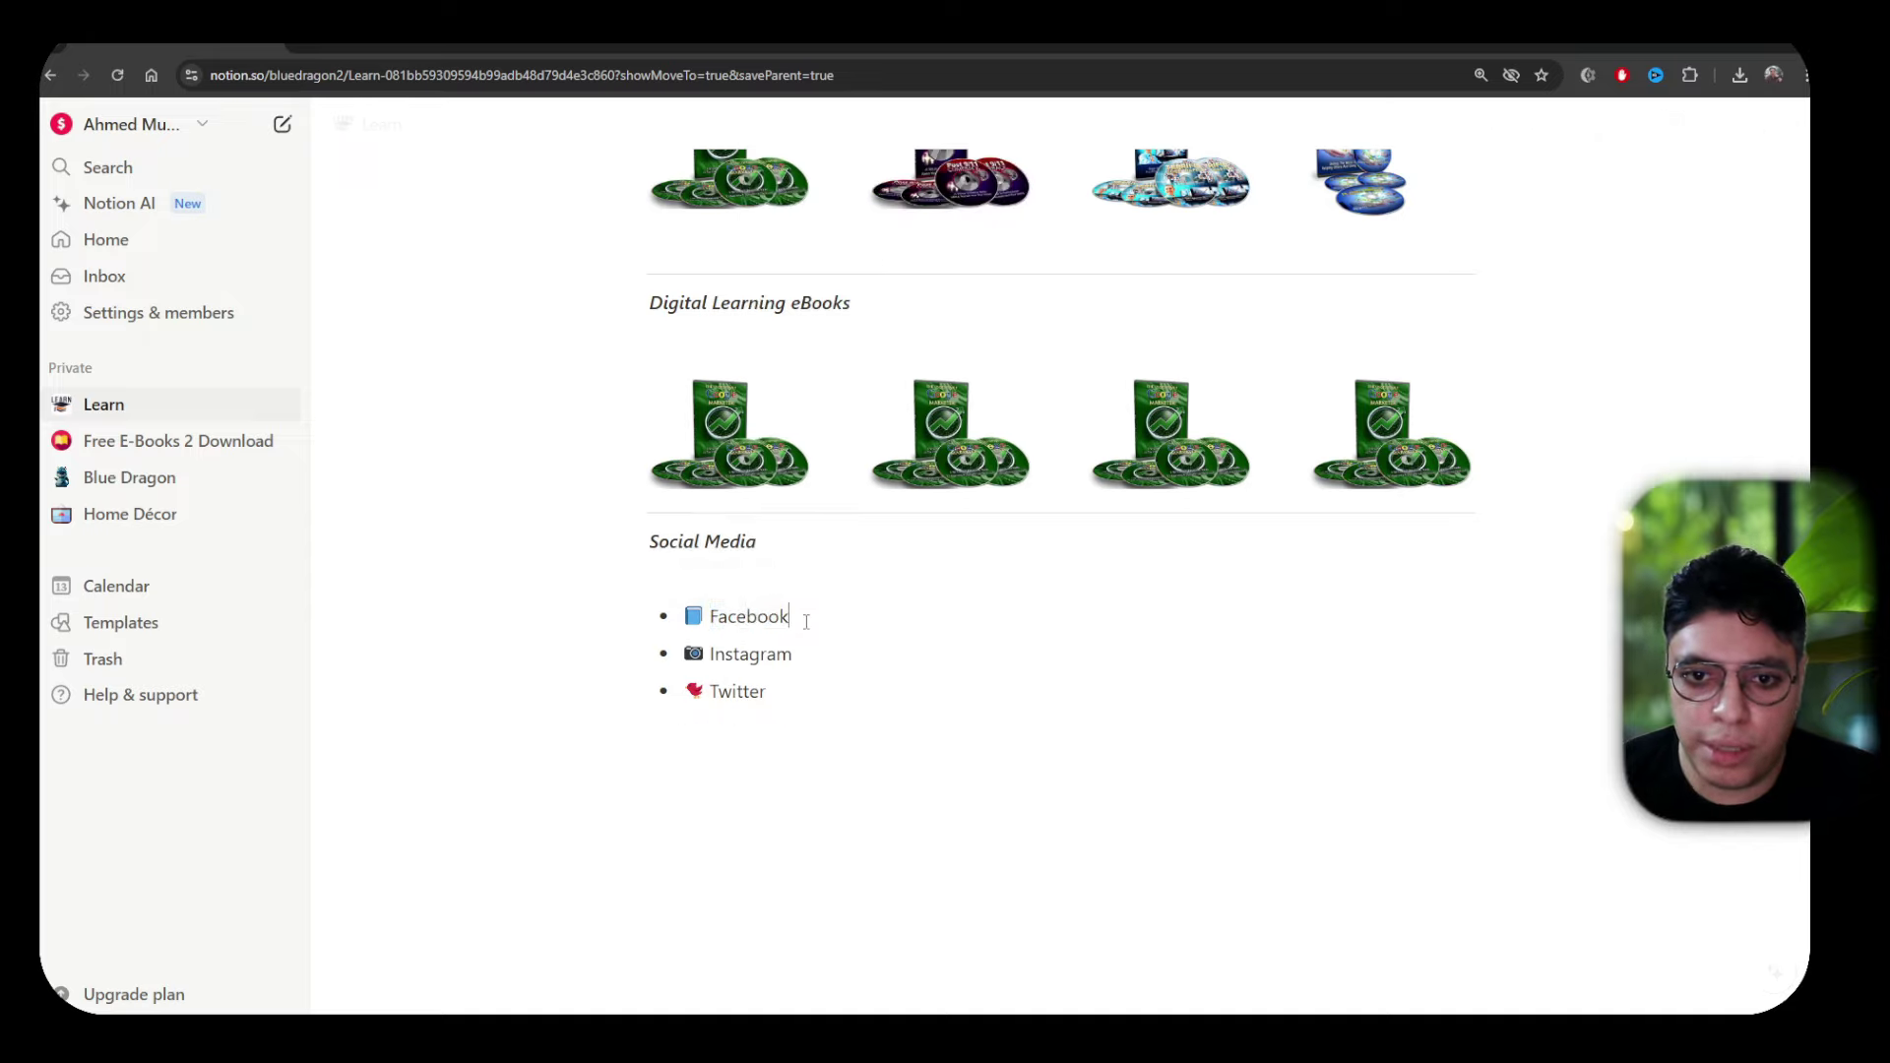
{"action": "left_click_drag", "start_coordinate": [797, 617], "coordinate": [710, 617]}
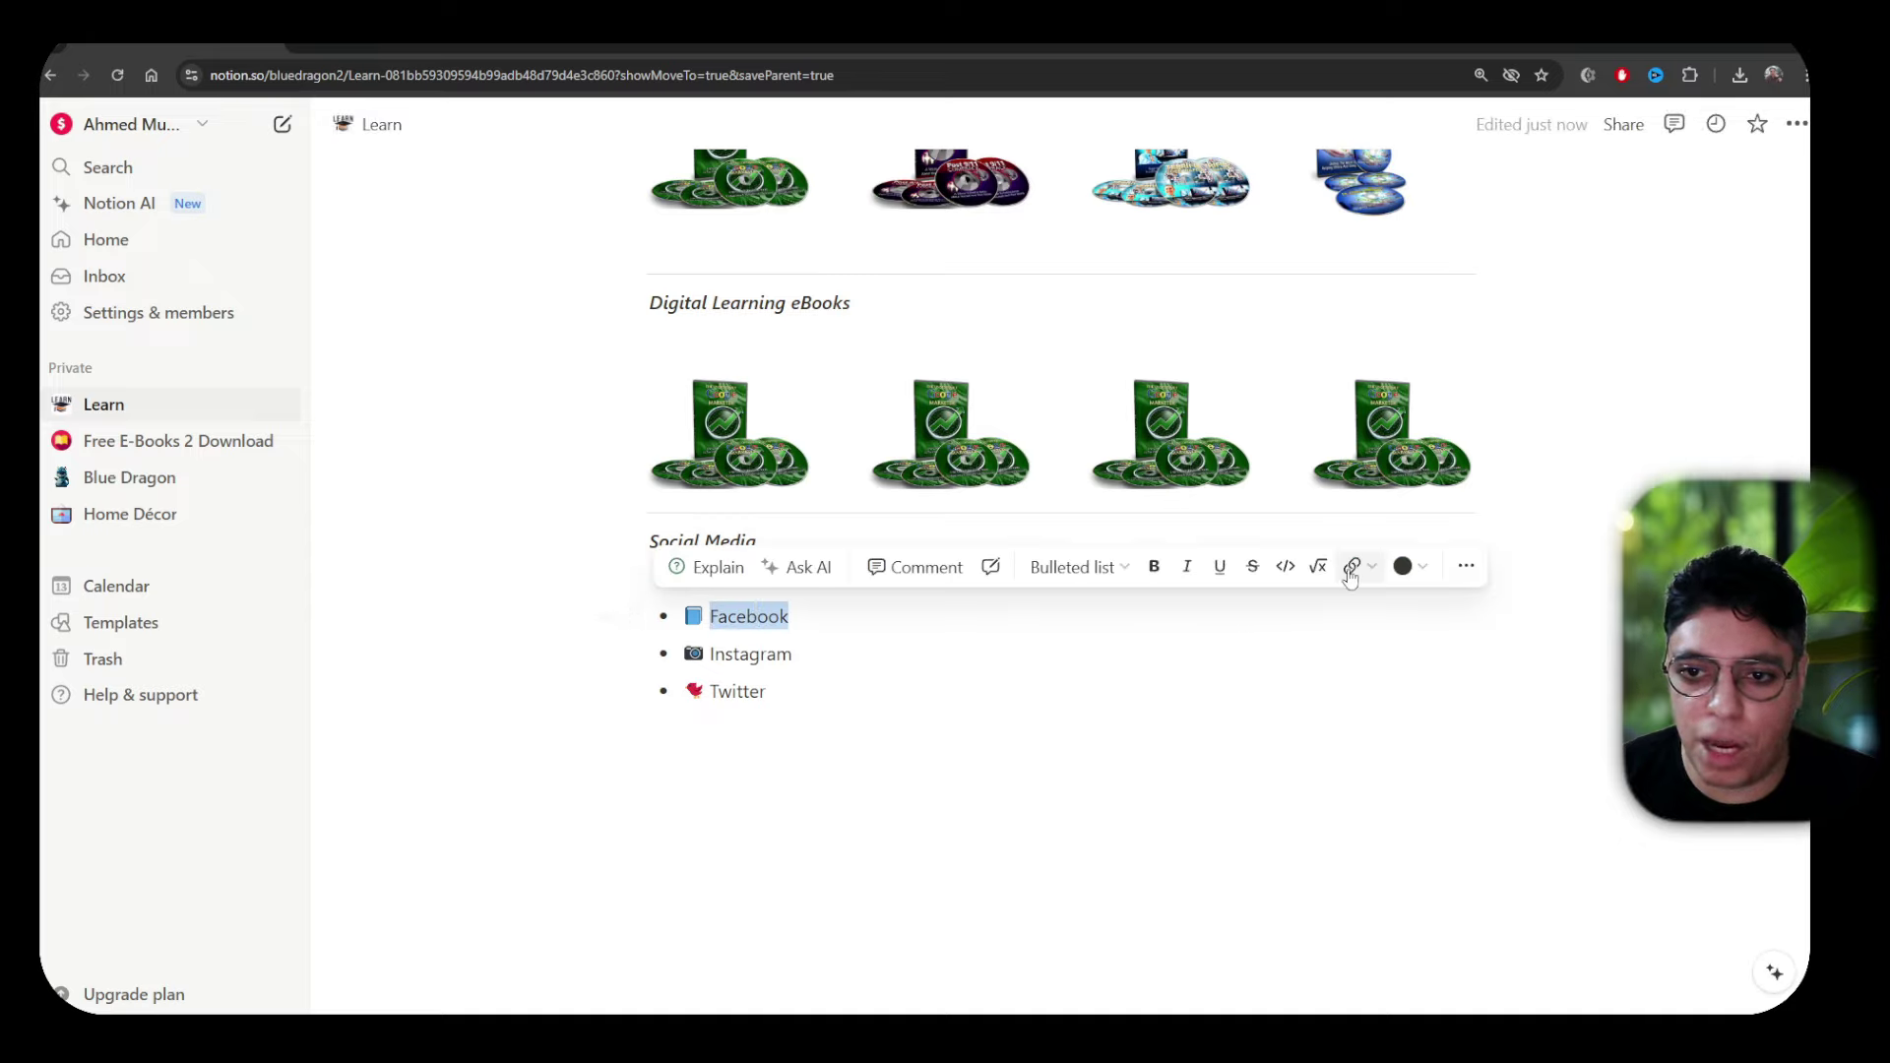
{"action": "left_click", "coordinate": [1354, 567]}
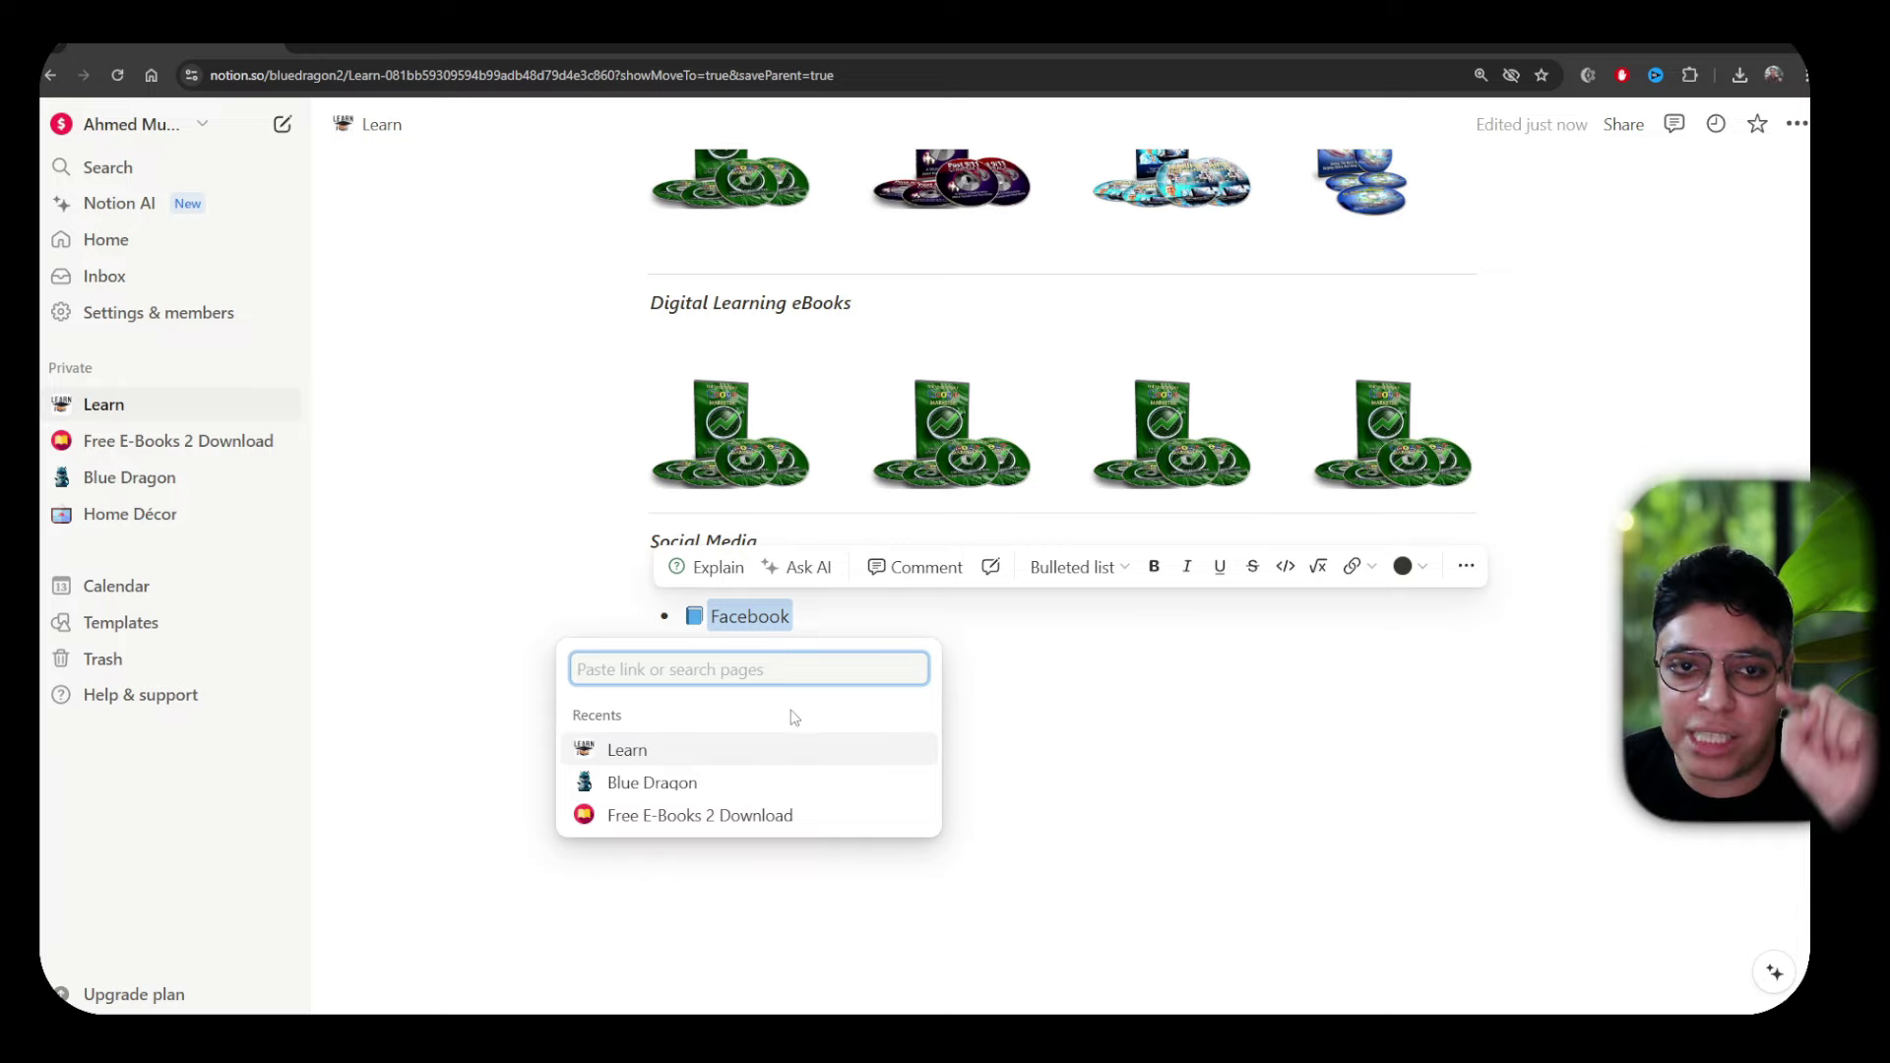
{"action": "key", "text": "Escape"}
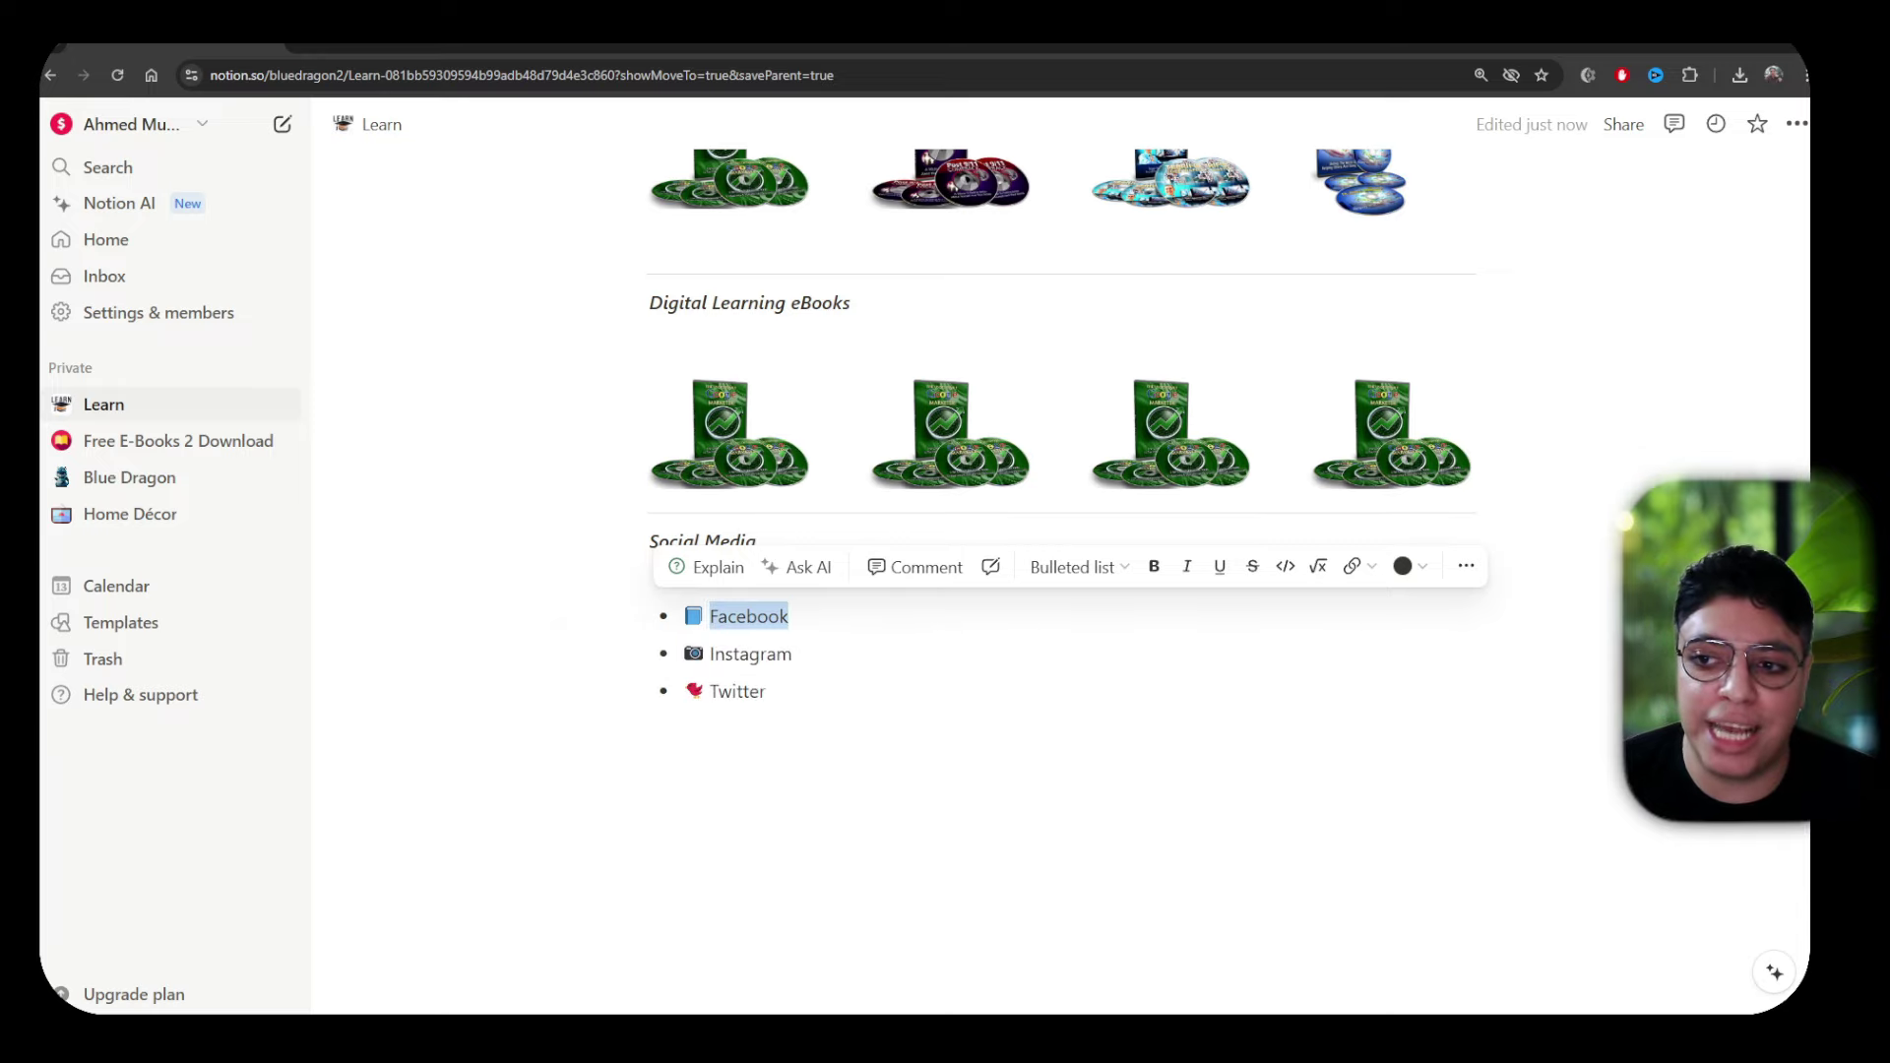
Ask Notion AI about this page to "Add a donation sector for my page" and insert its reply beneath the Twitter bullet
{"action": "scroll", "coordinate": [1060, 580], "scroll_direction": "up", "scroll_amount": 15}
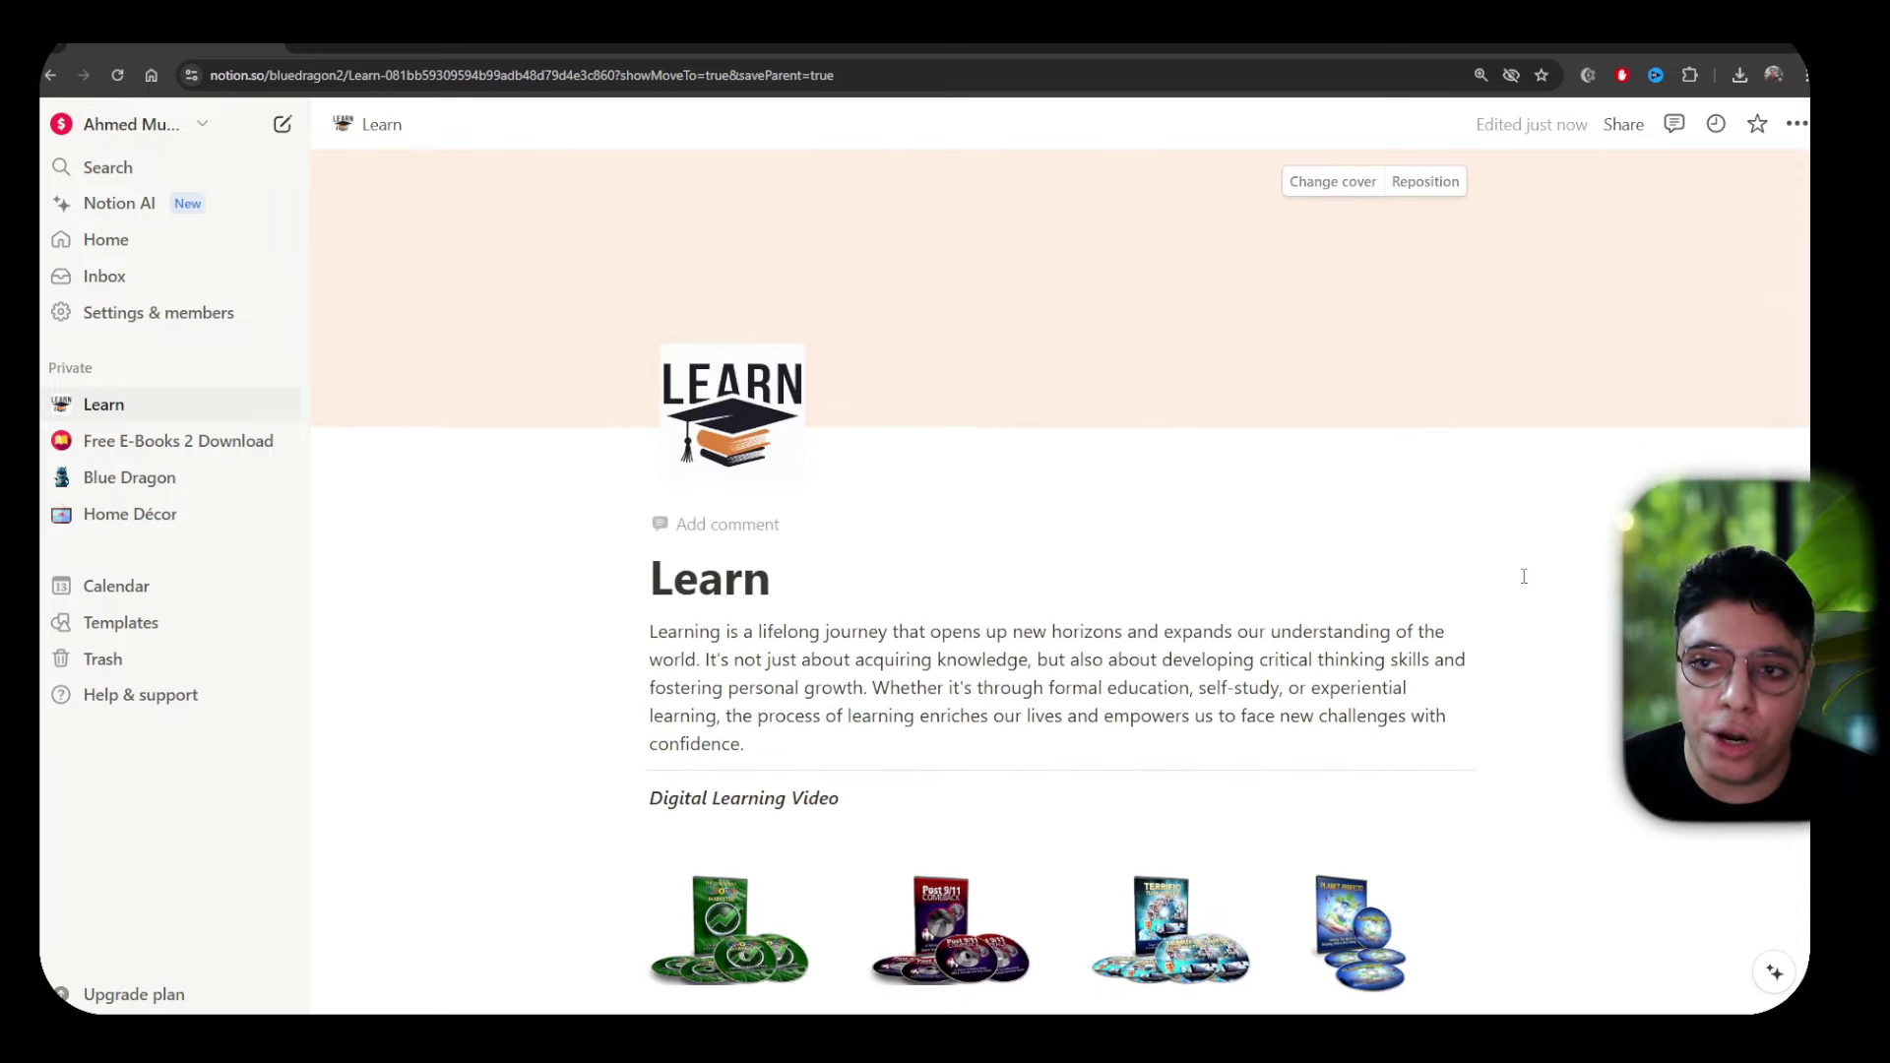
{"action": "scroll", "coordinate": [1524, 576], "scroll_direction": "down", "scroll_amount": 8}
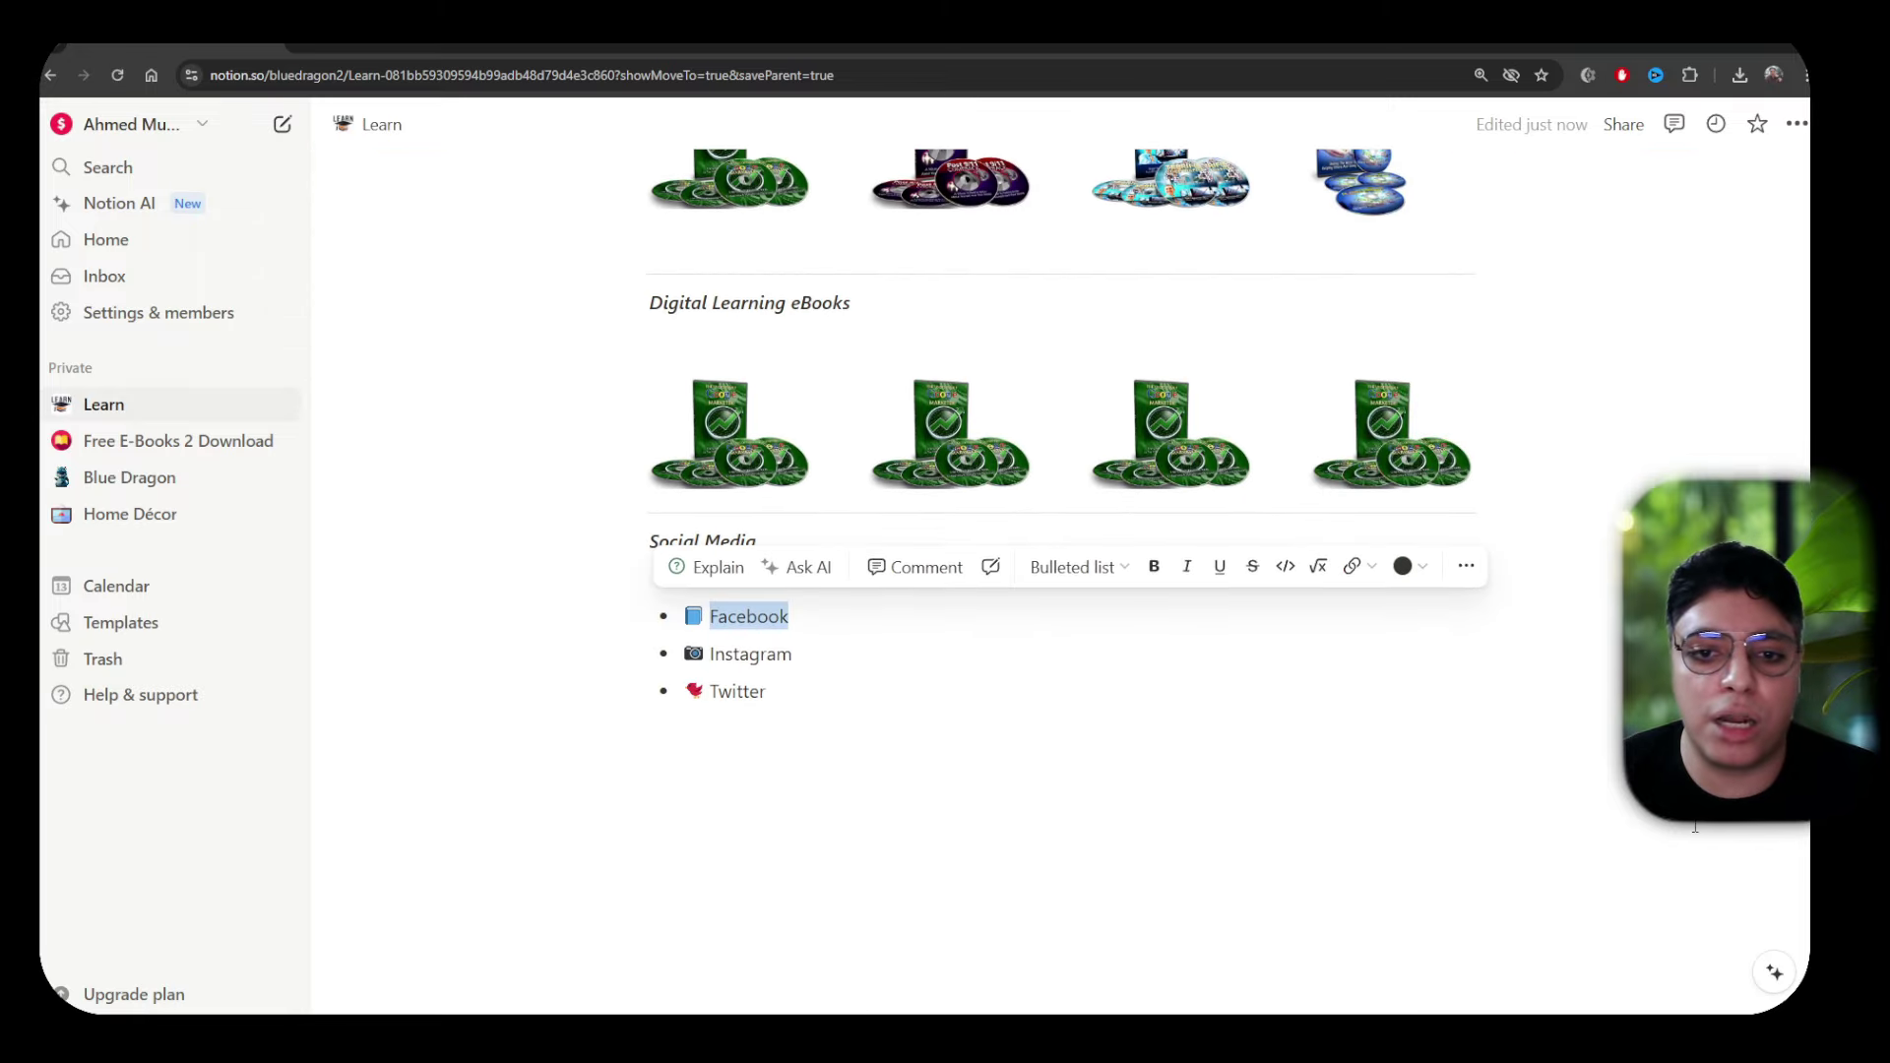
{"action": "left_click", "coordinate": [1694, 827]}
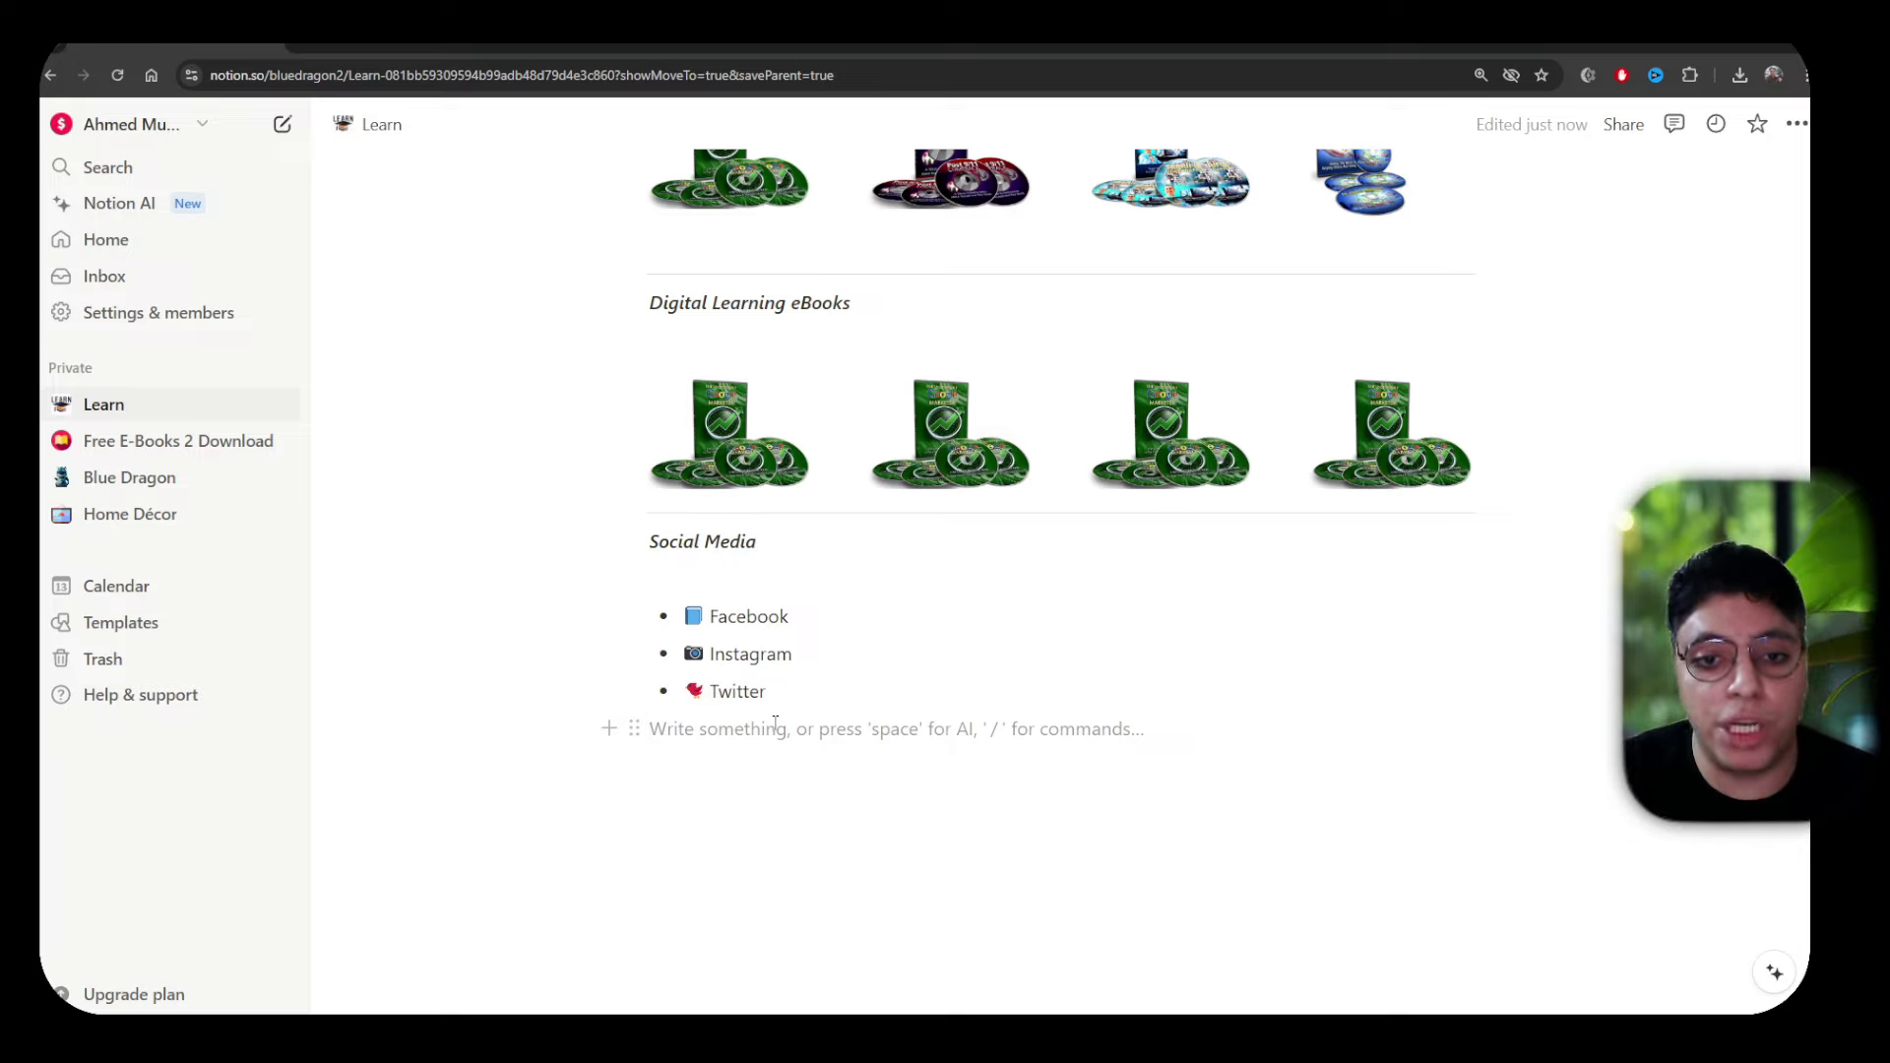
{"action": "type", "text": "/ai"}
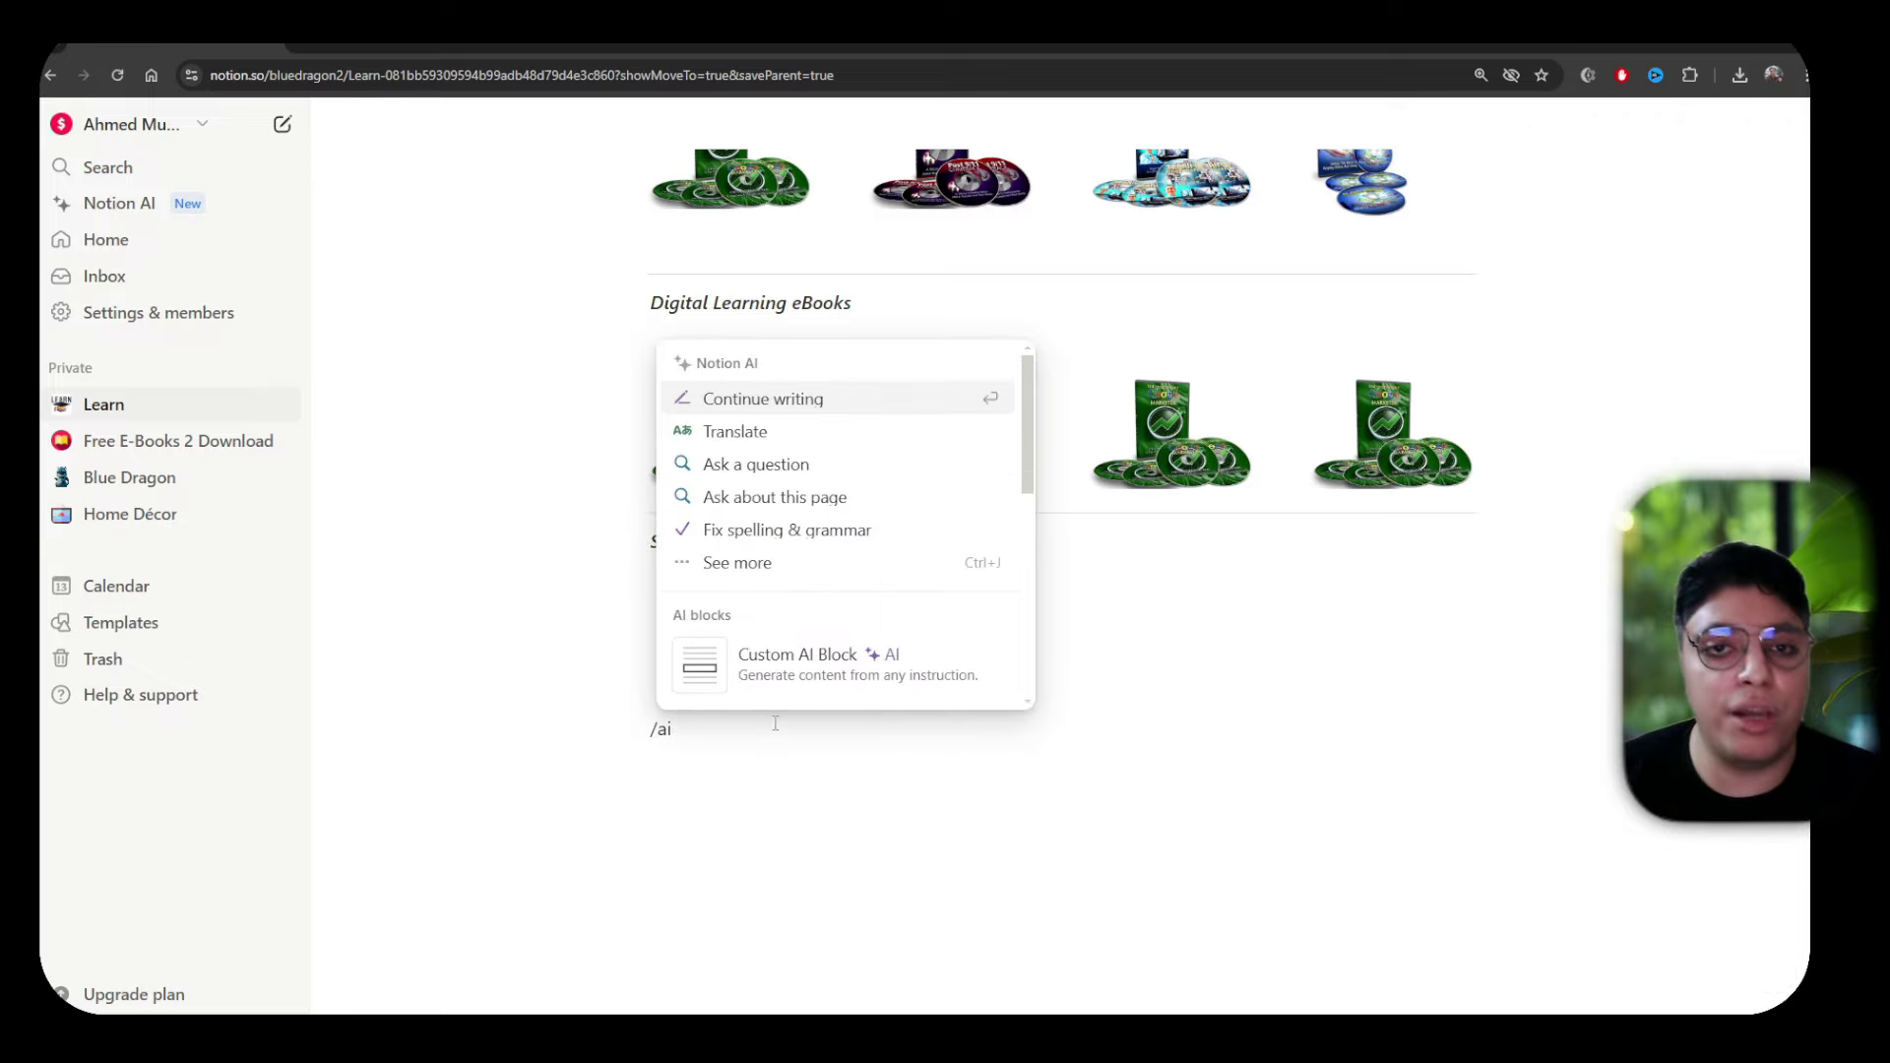
{"action": "left_click", "coordinate": [862, 500]}
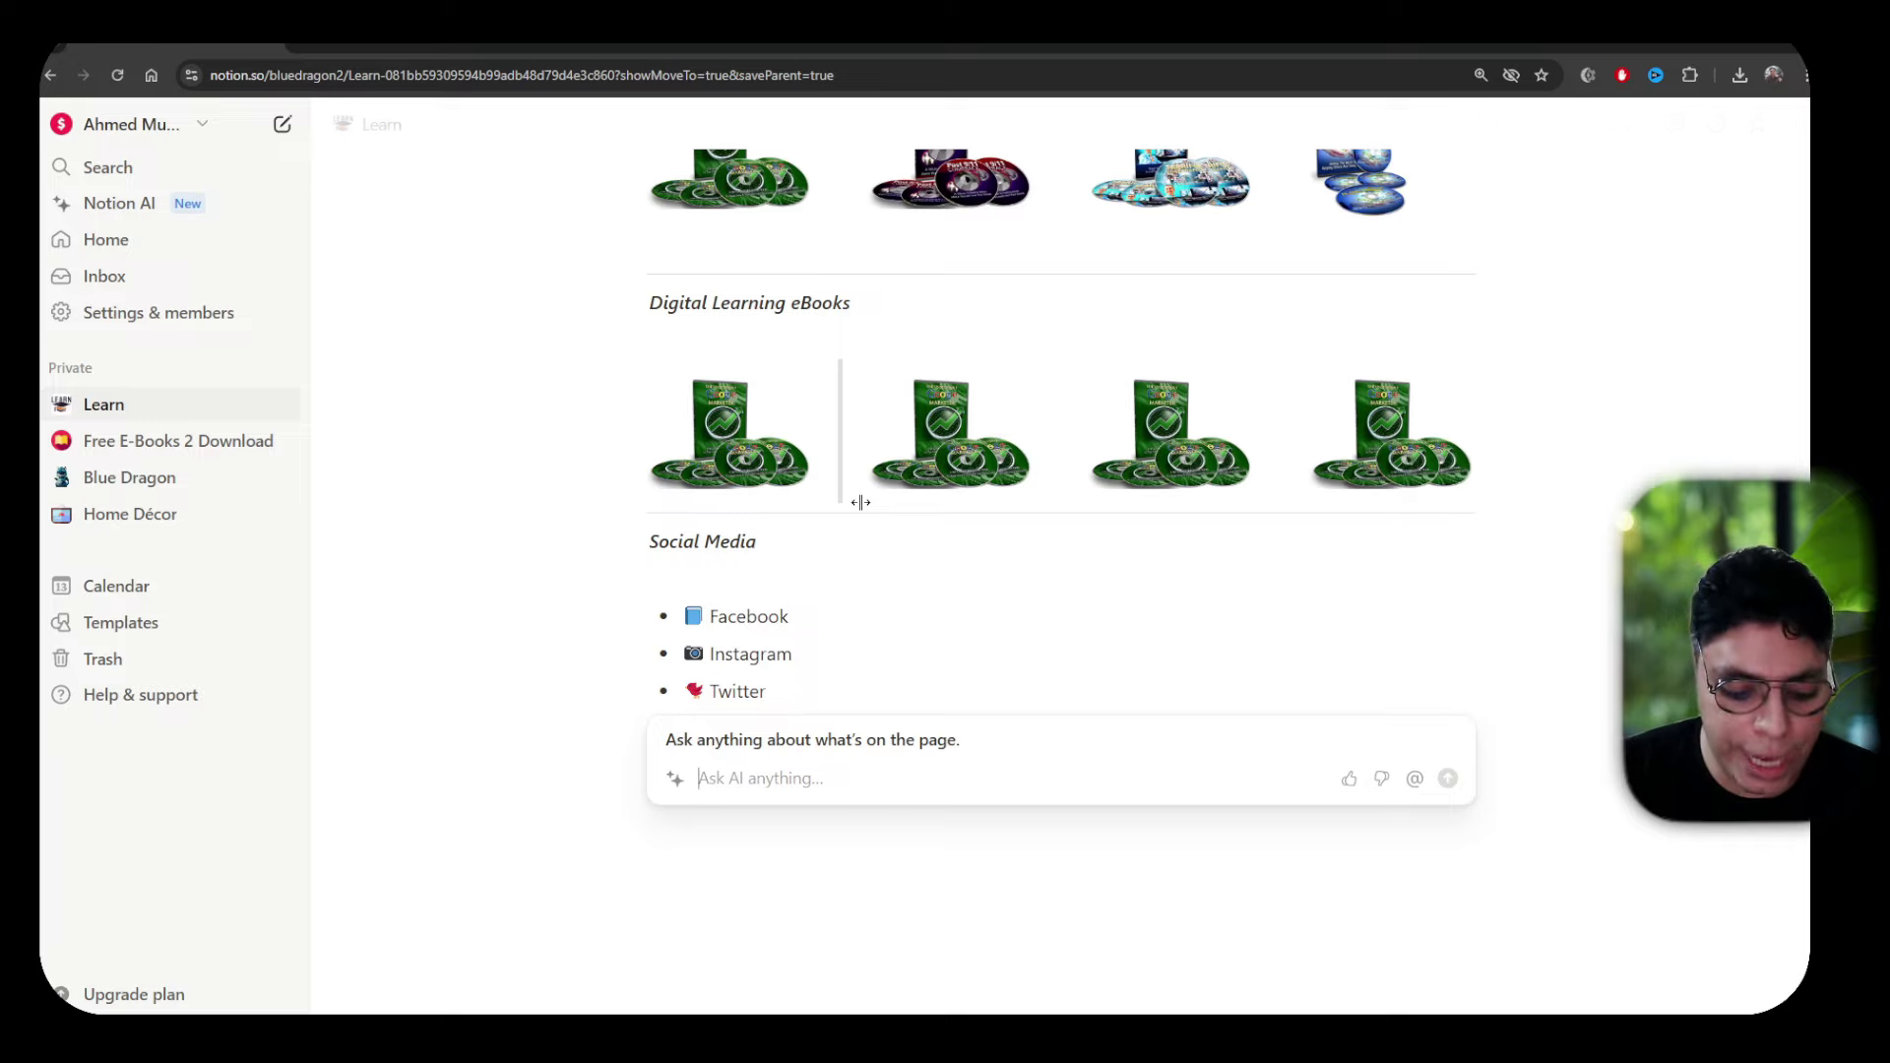
{"action": "type", "text": "Add a dona"}
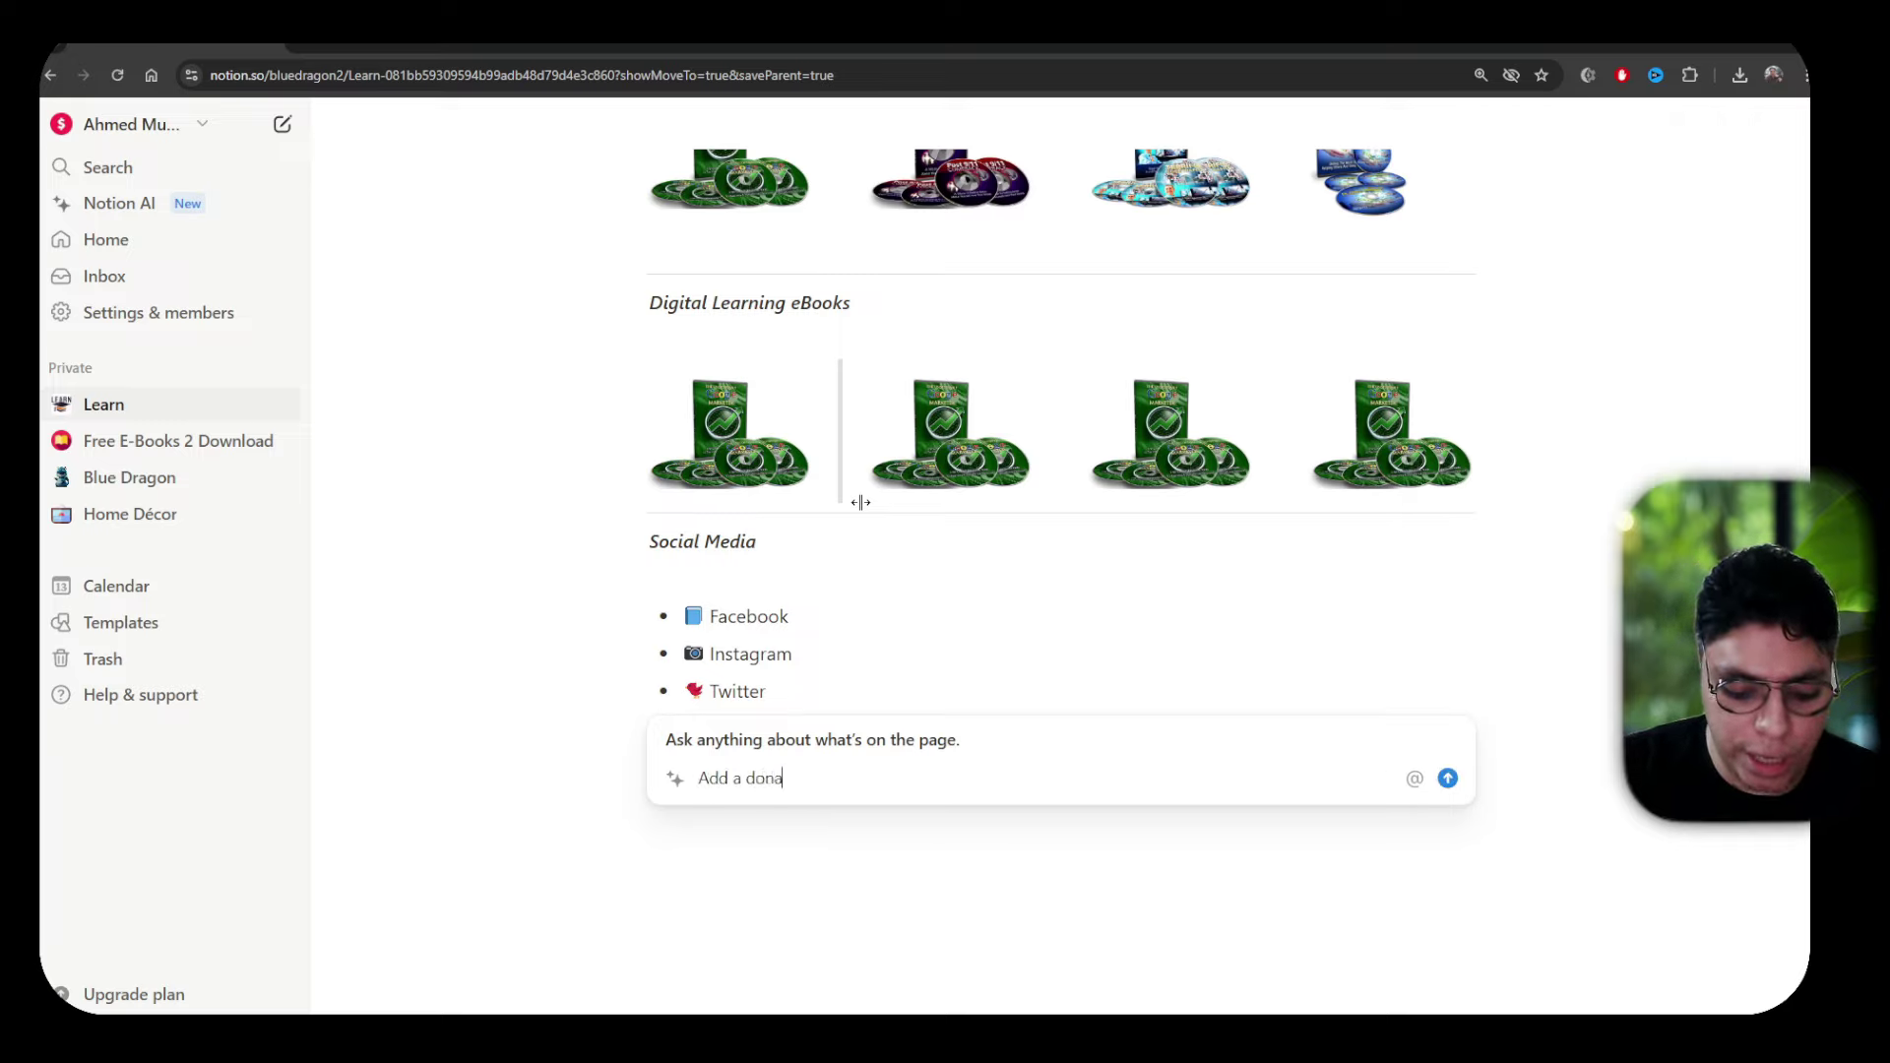
{"action": "type", "text": "tion secto"}
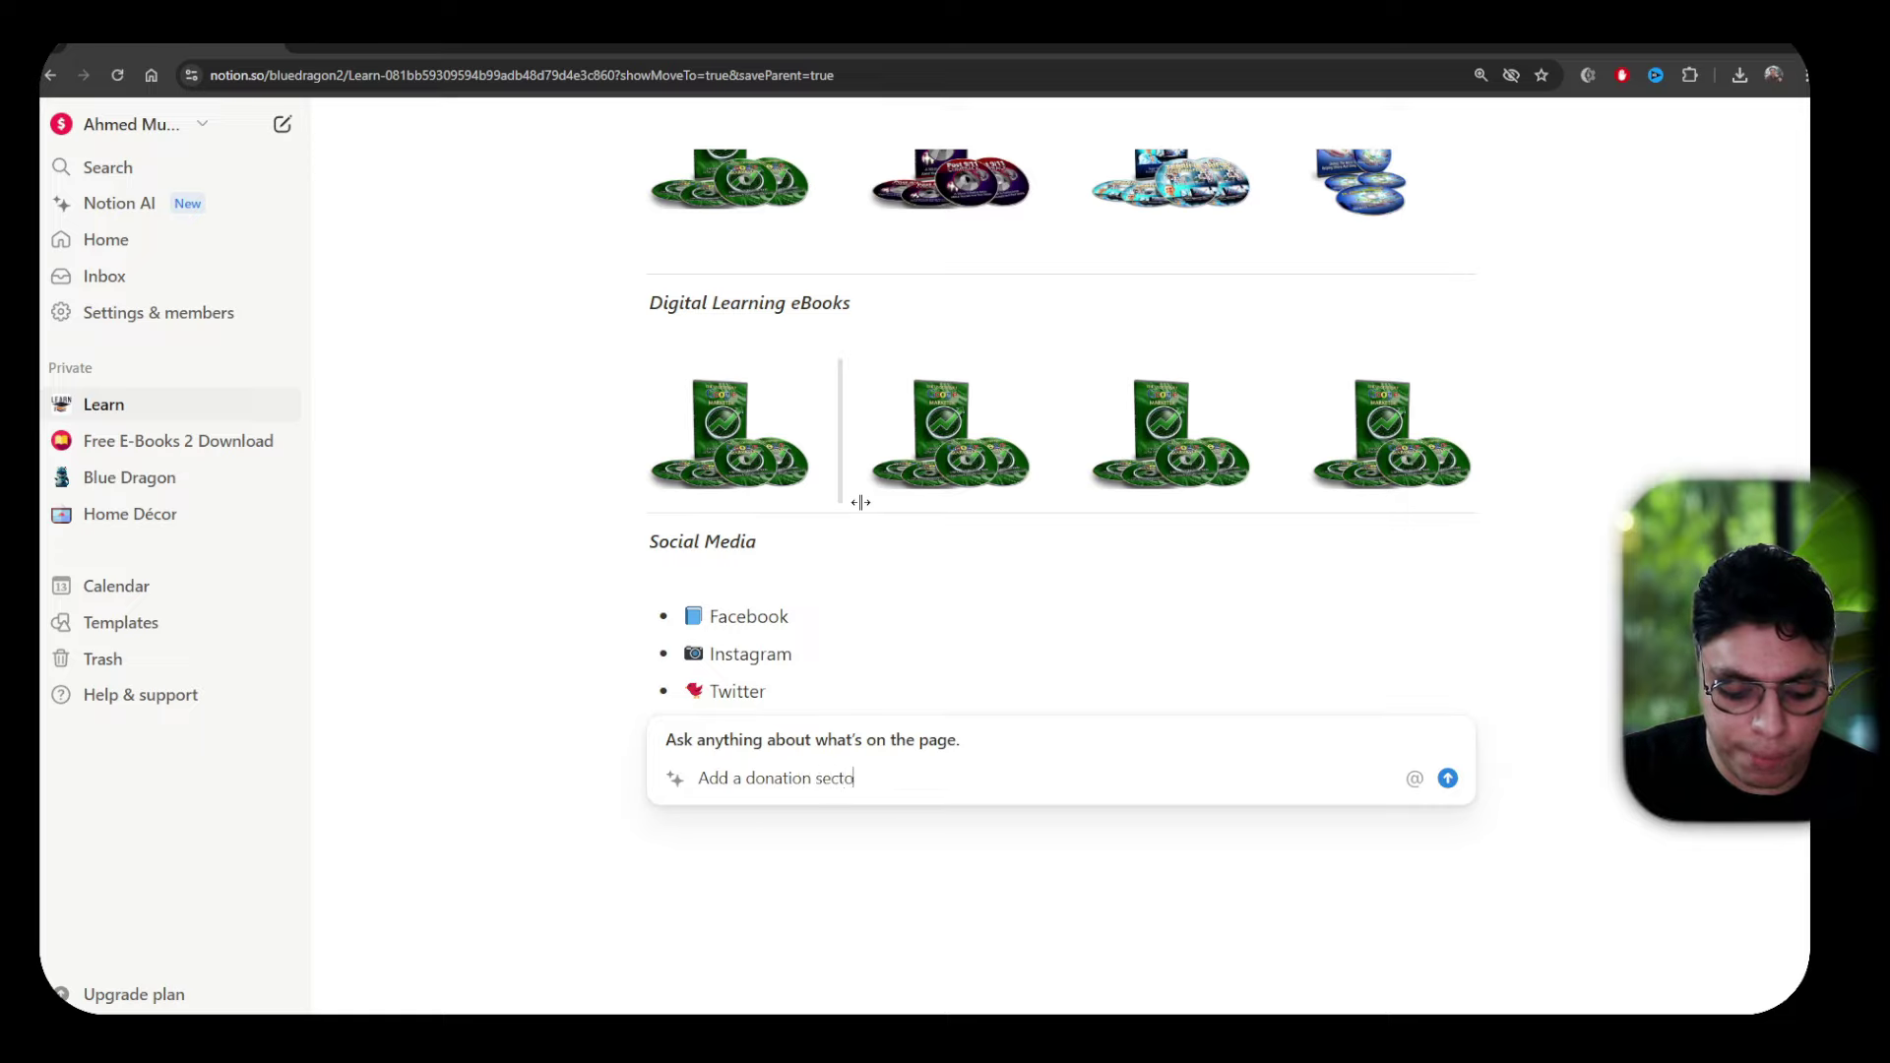
{"action": "type", "text": "r for my page"}
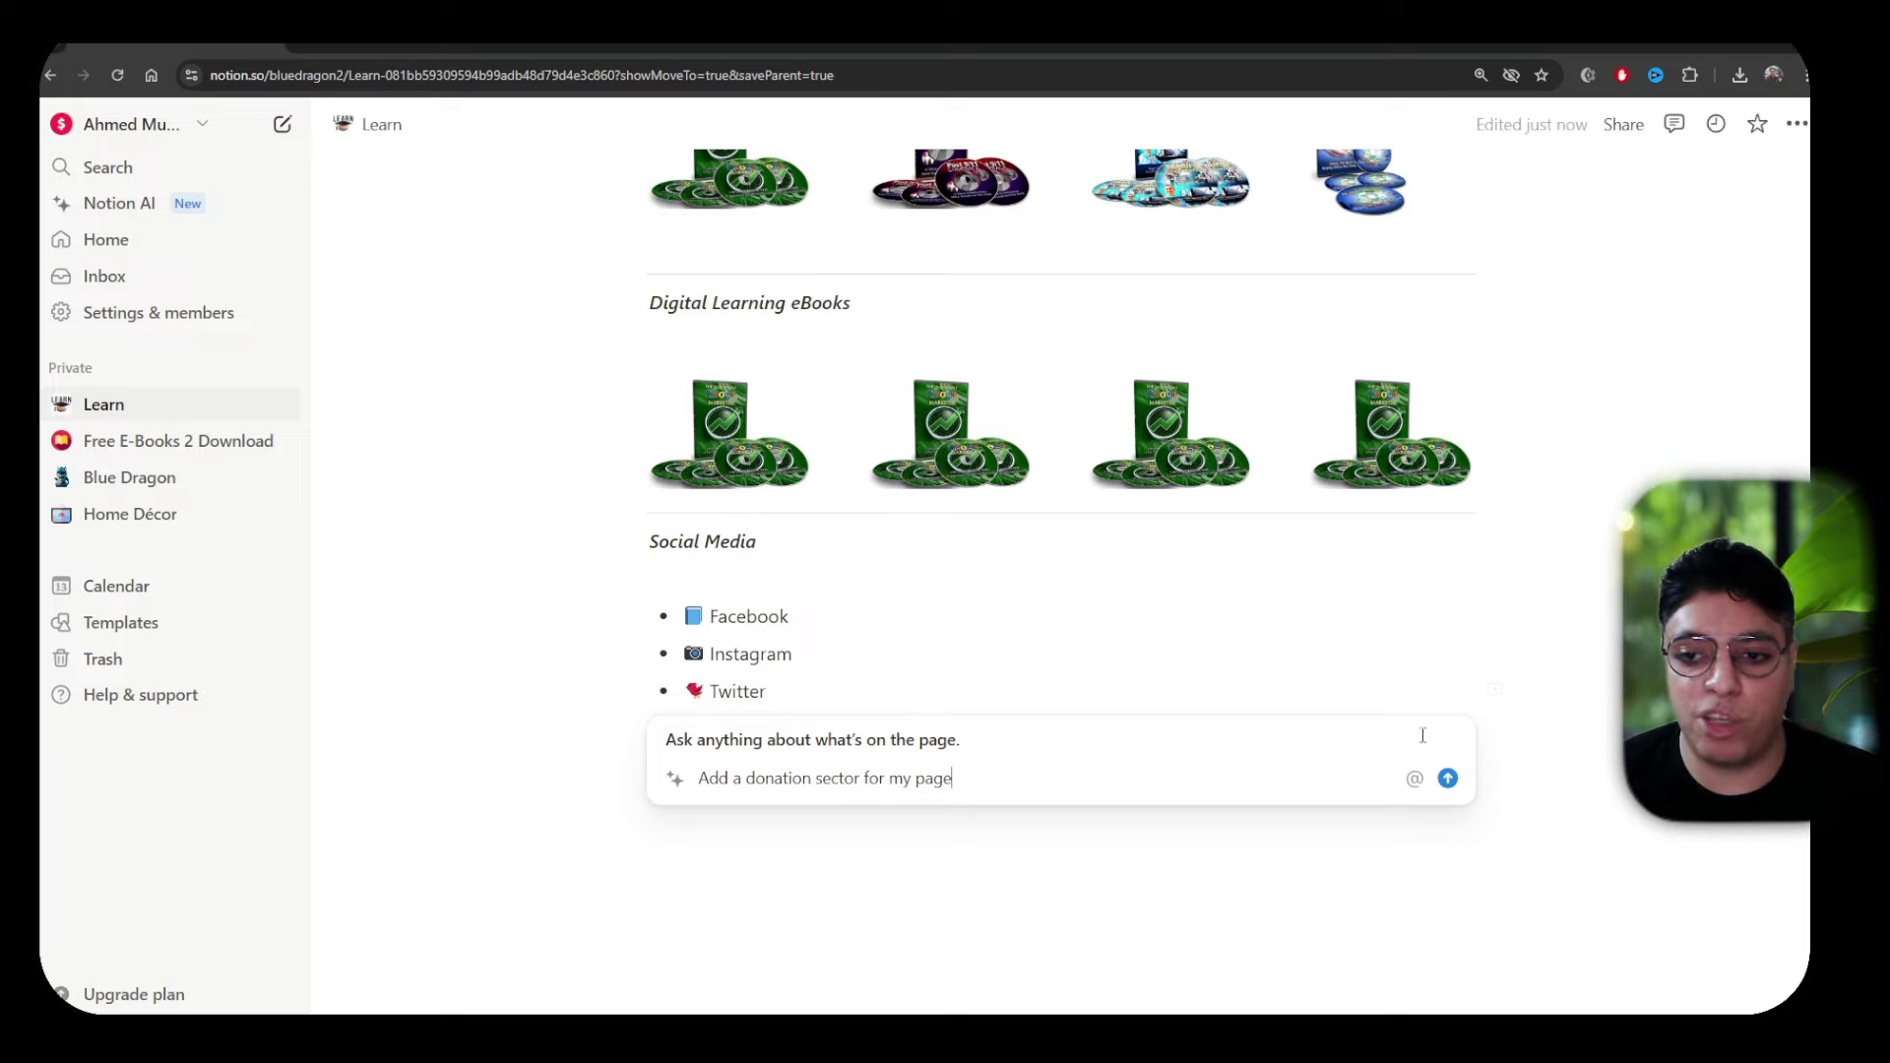
{"action": "left_click", "coordinate": [1447, 778]}
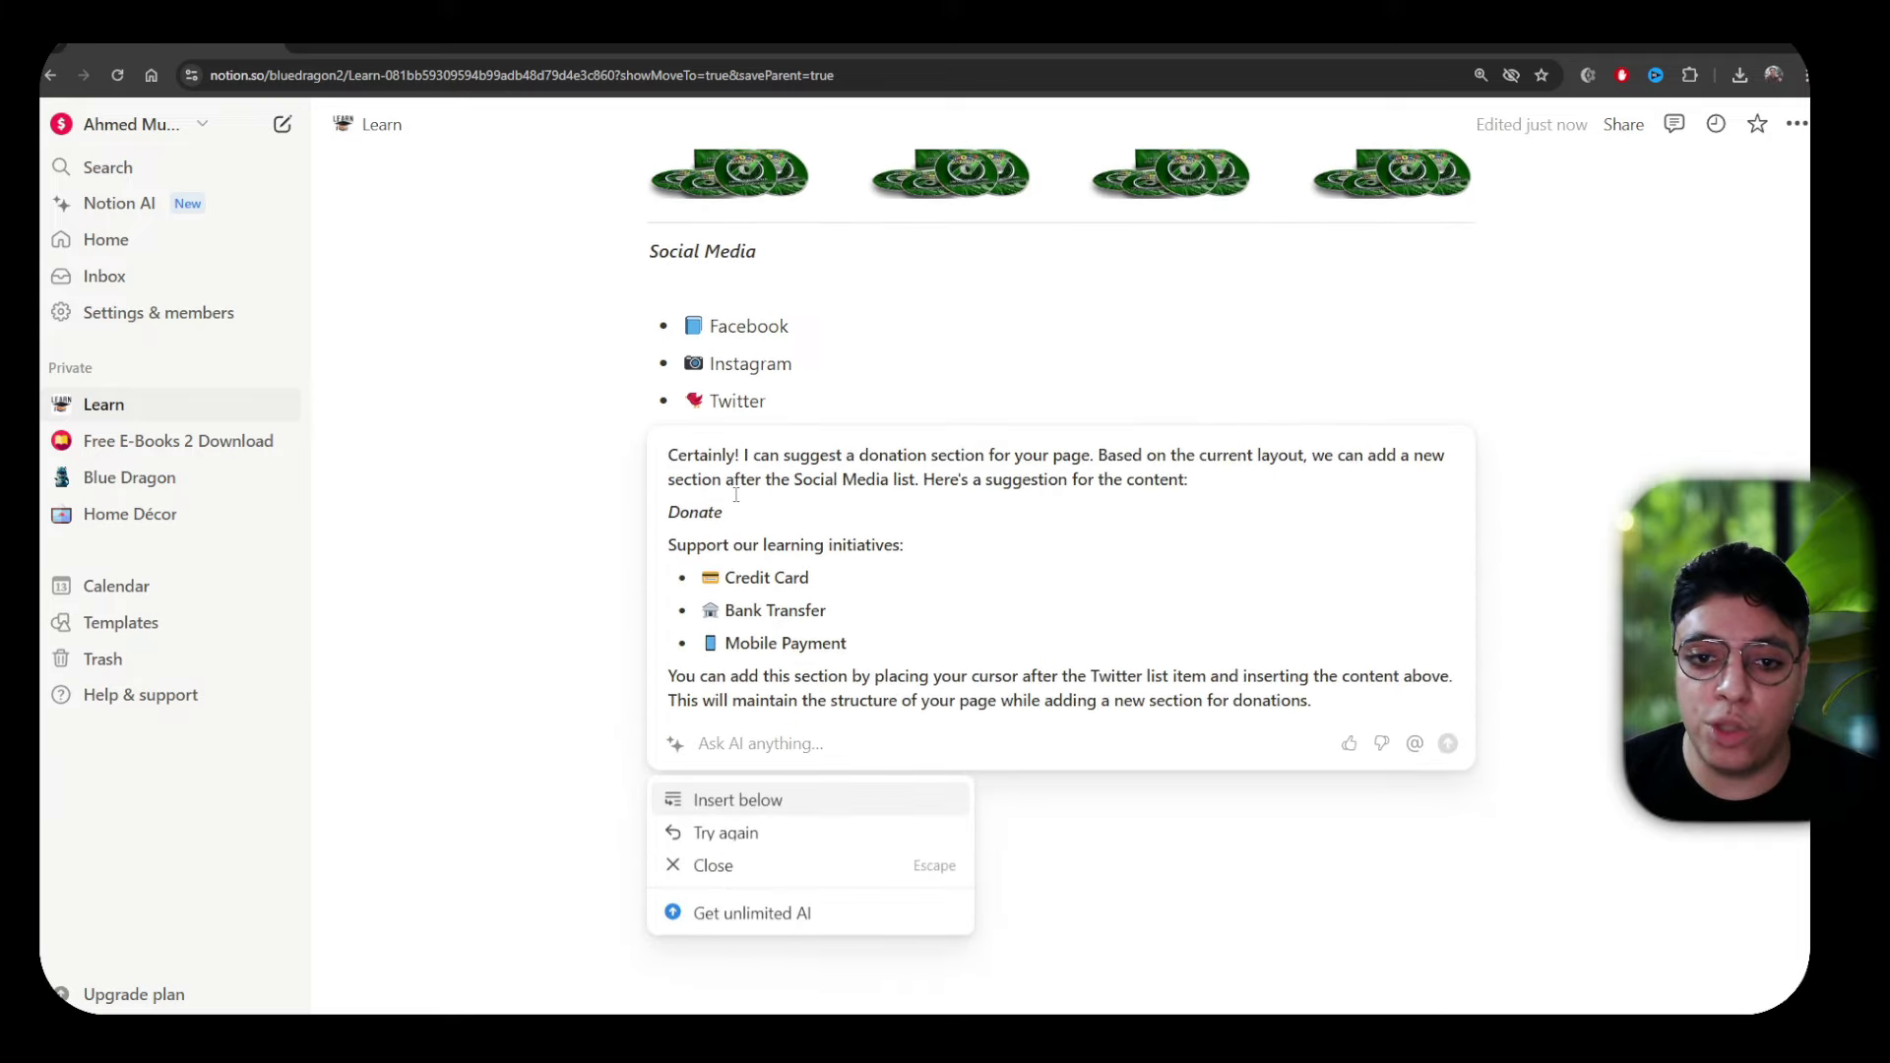
{"action": "left_click", "coordinate": [739, 800]}
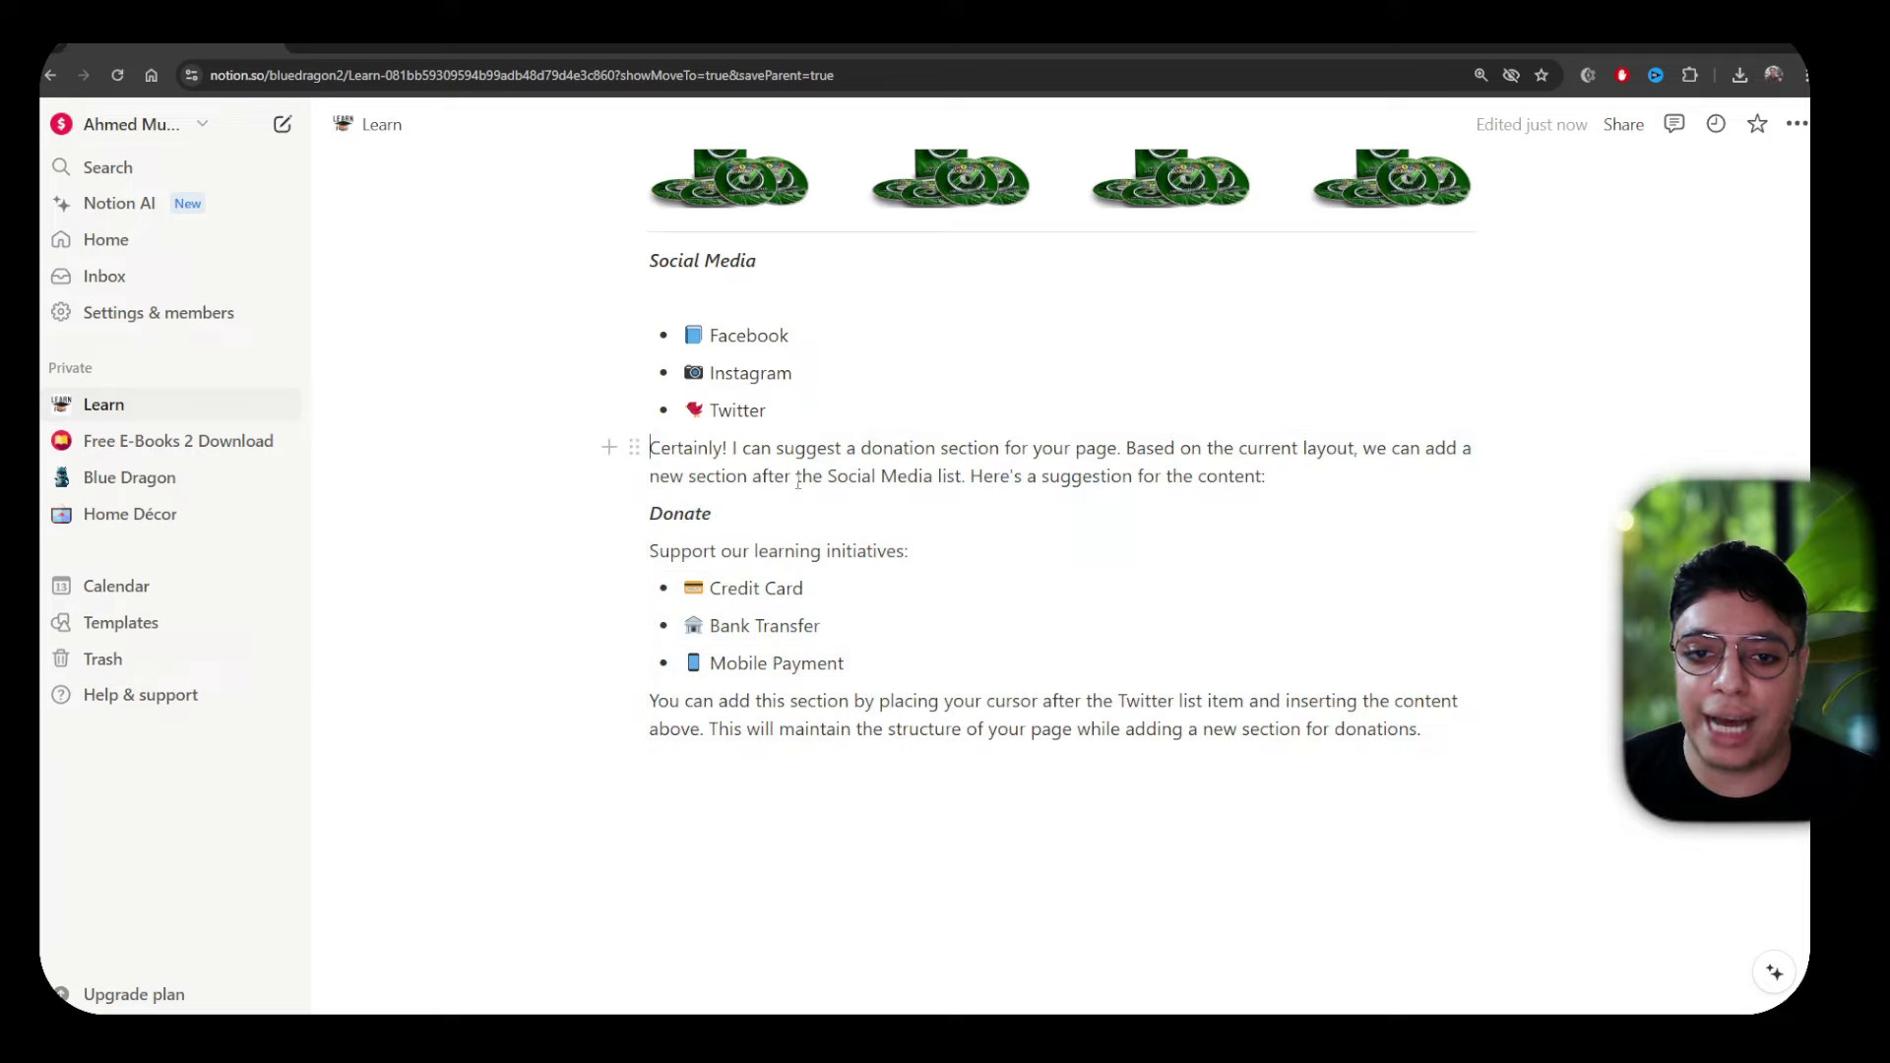
Delete the AI's introductory paragraph above "Donate" and its closing paragraph below the Mobile Payment bullet
{"action": "left_click_drag", "start_coordinate": [1268, 481], "coordinate": [653, 450]}
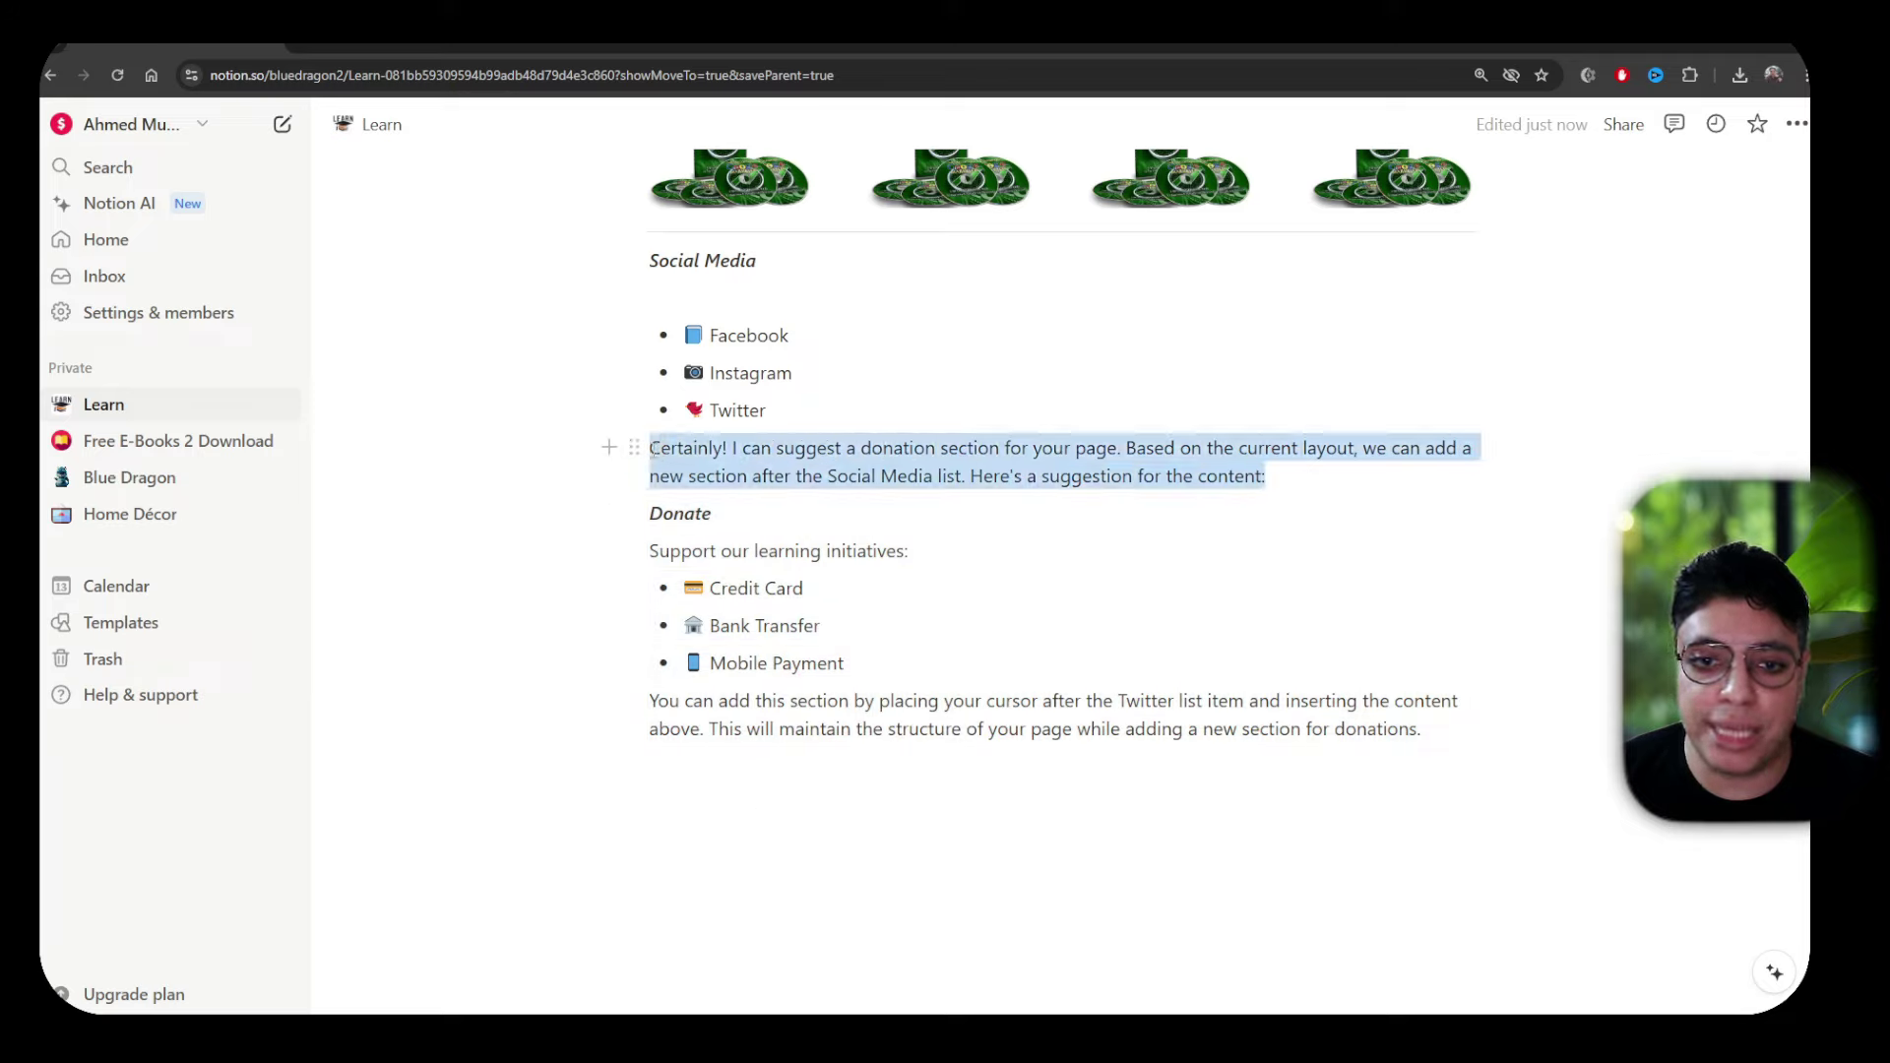
{"action": "key", "text": "BackSpace"}
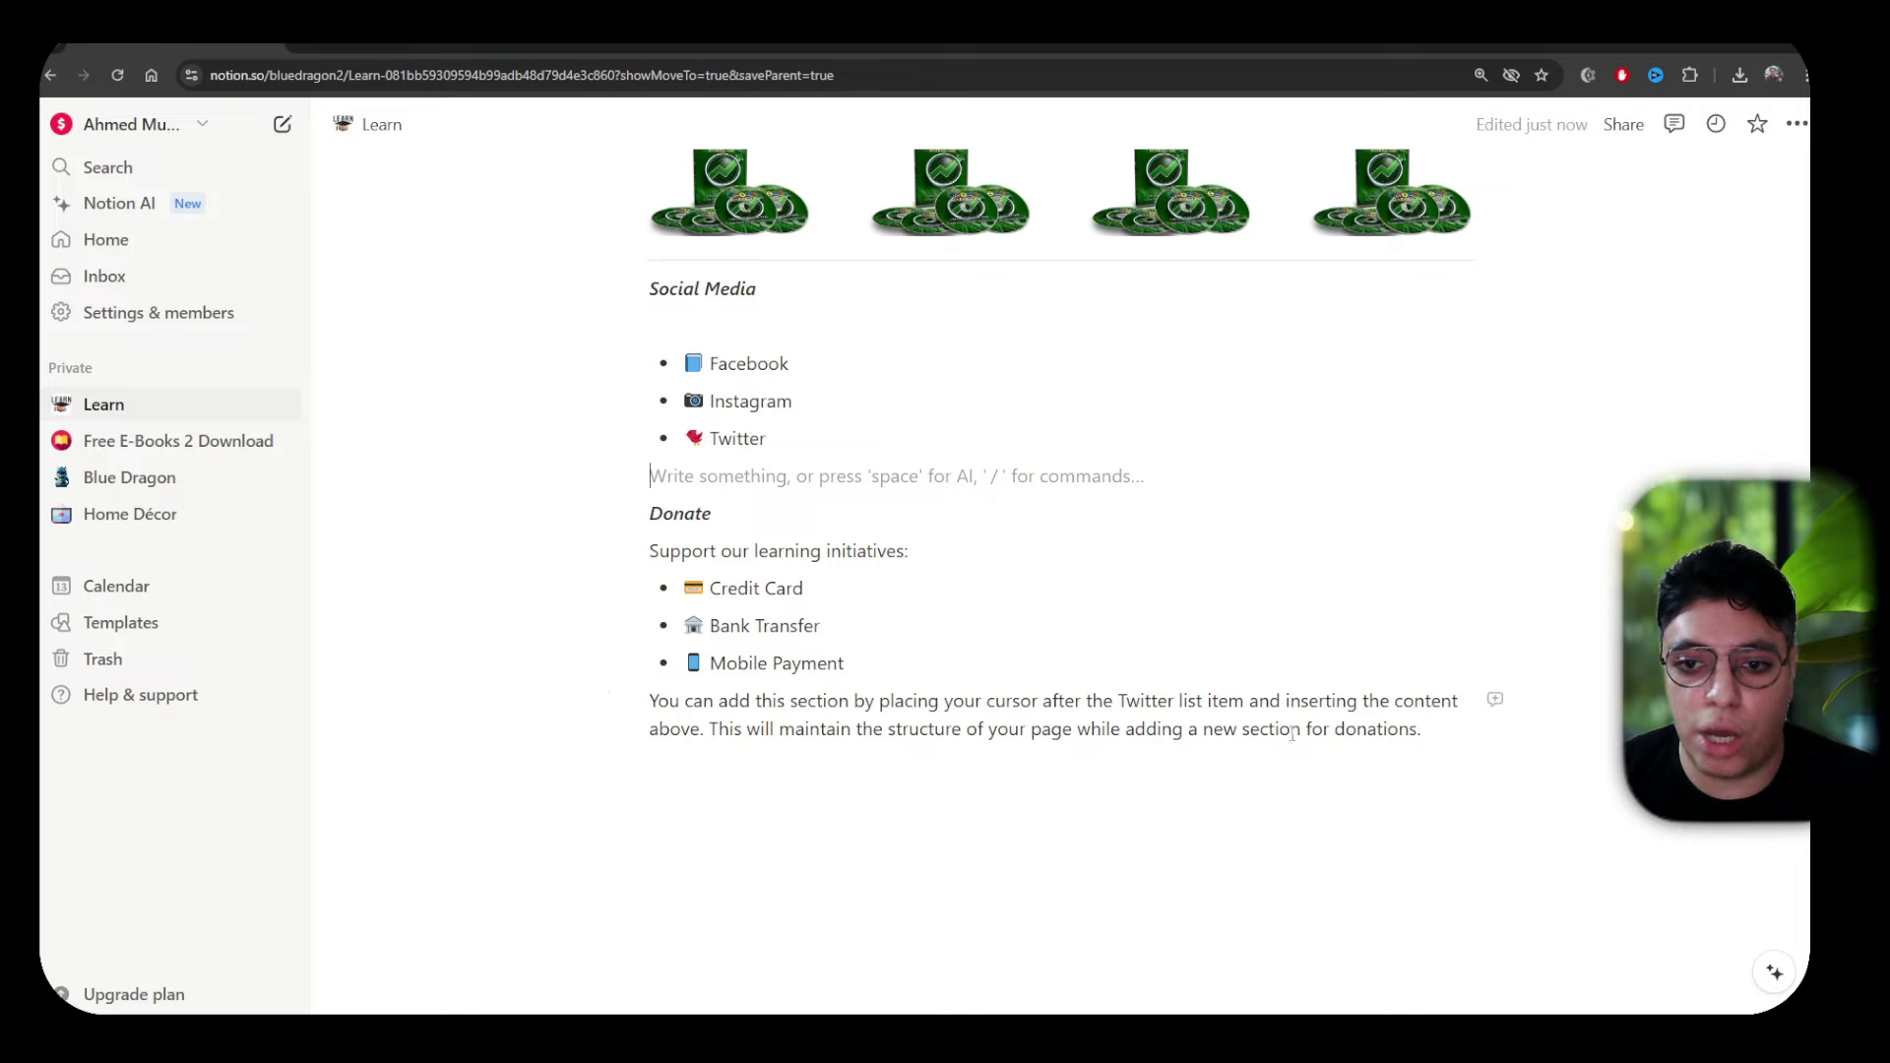
{"action": "left_click_drag", "start_coordinate": [1455, 734], "coordinate": [650, 701]}
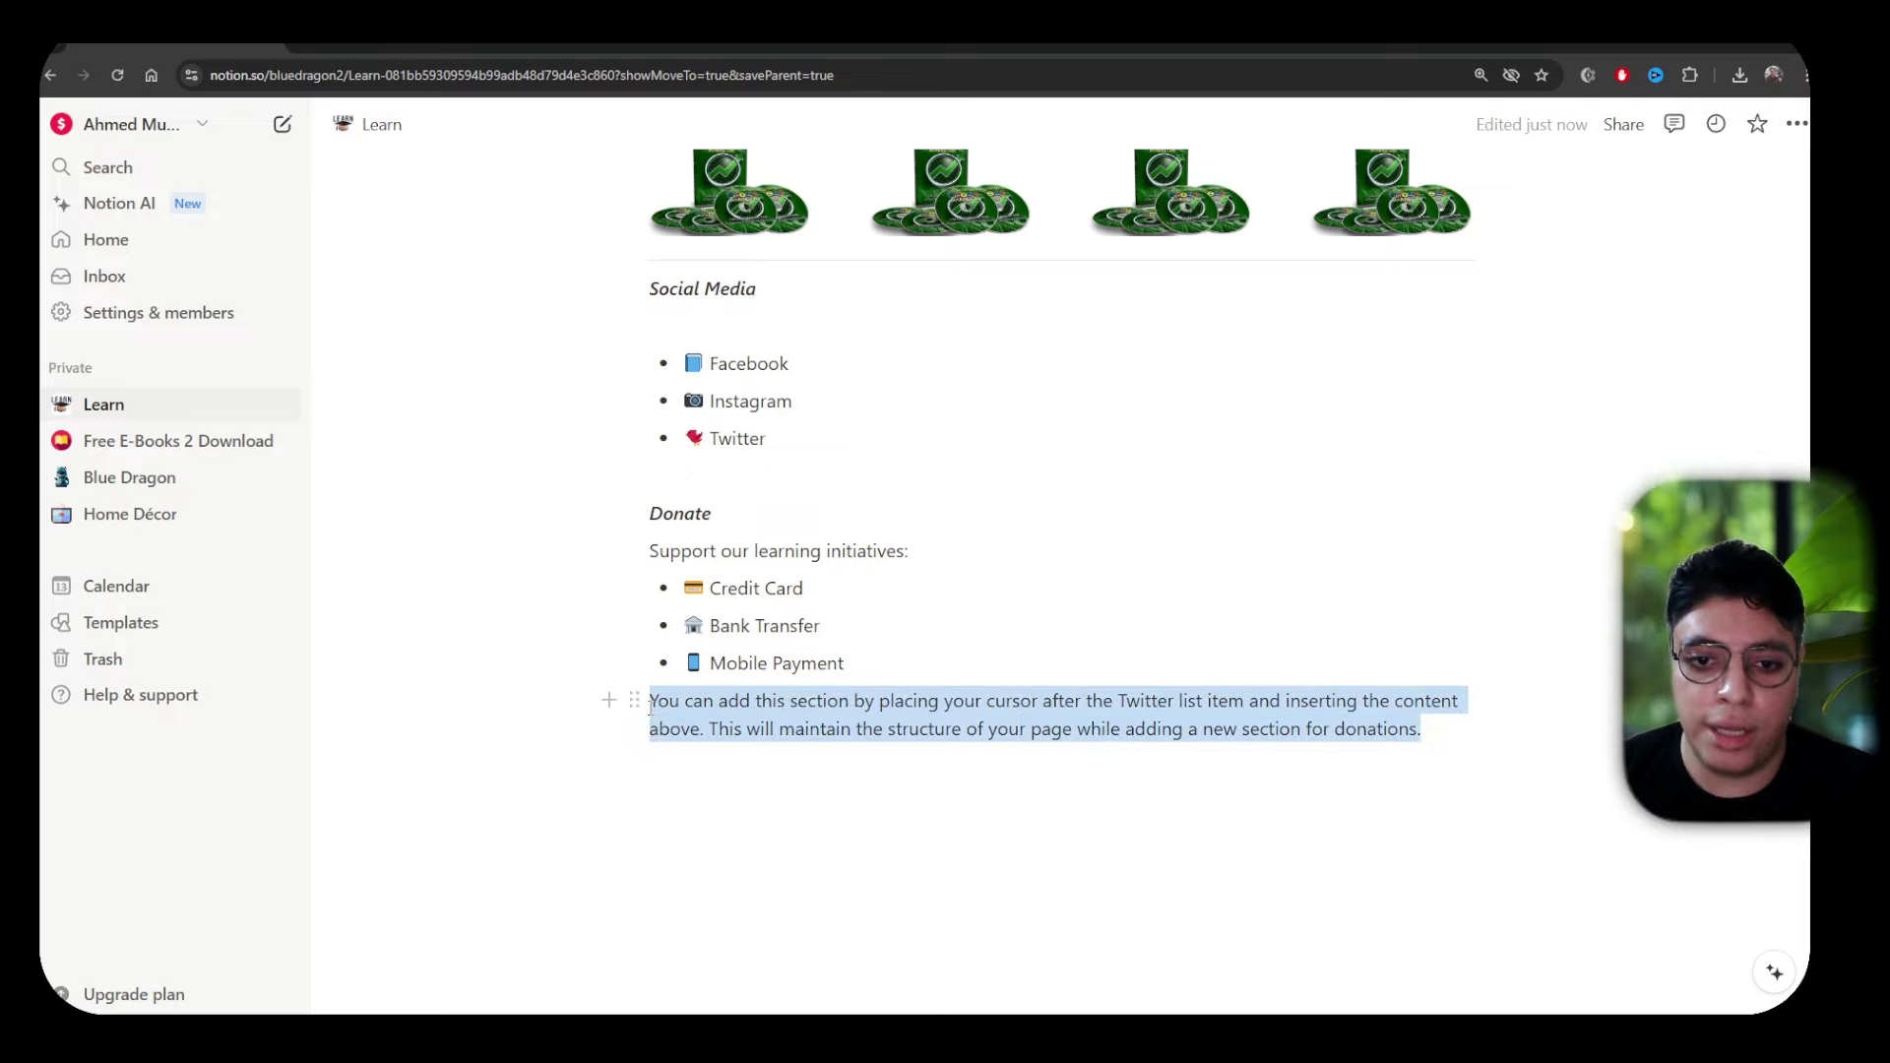
{"action": "key", "text": "BackSpace"}
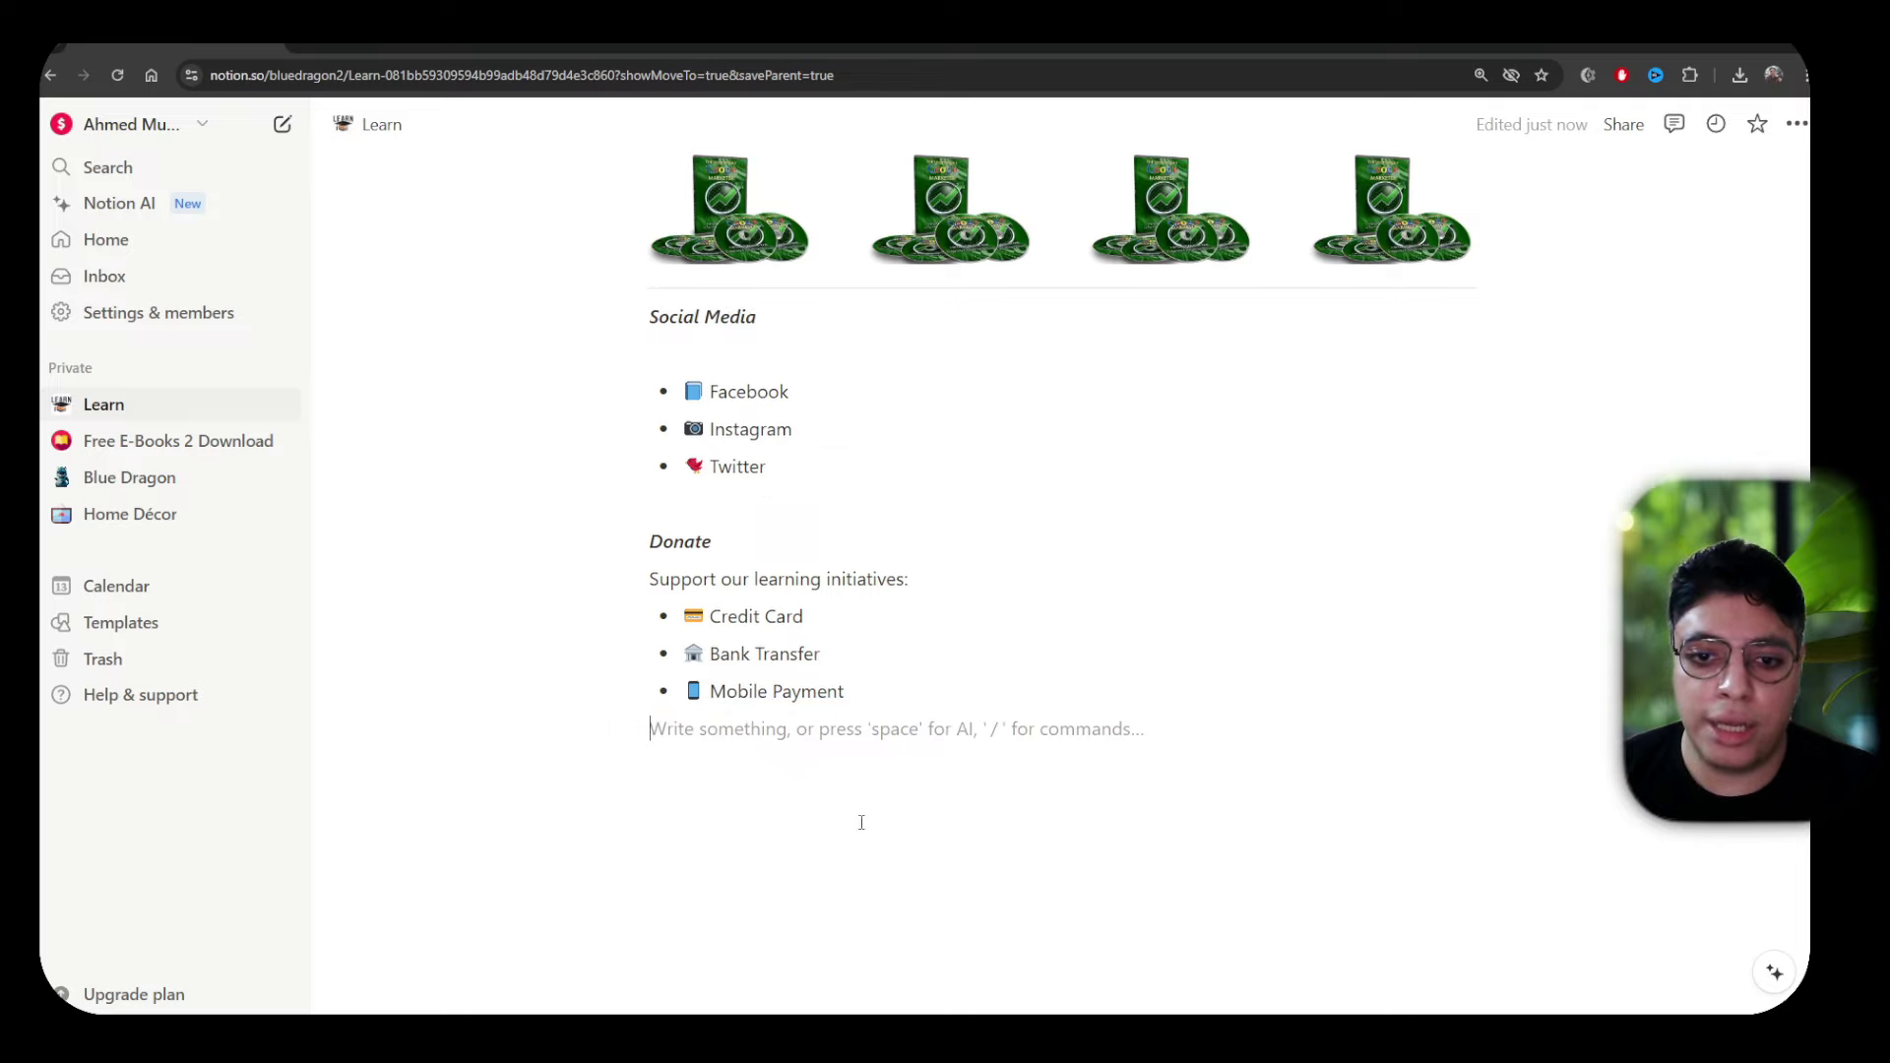
Add a colon after "Credit Card" and after "Bank Transfer" in the Donate list
{"action": "left_click", "coordinate": [779, 624]}
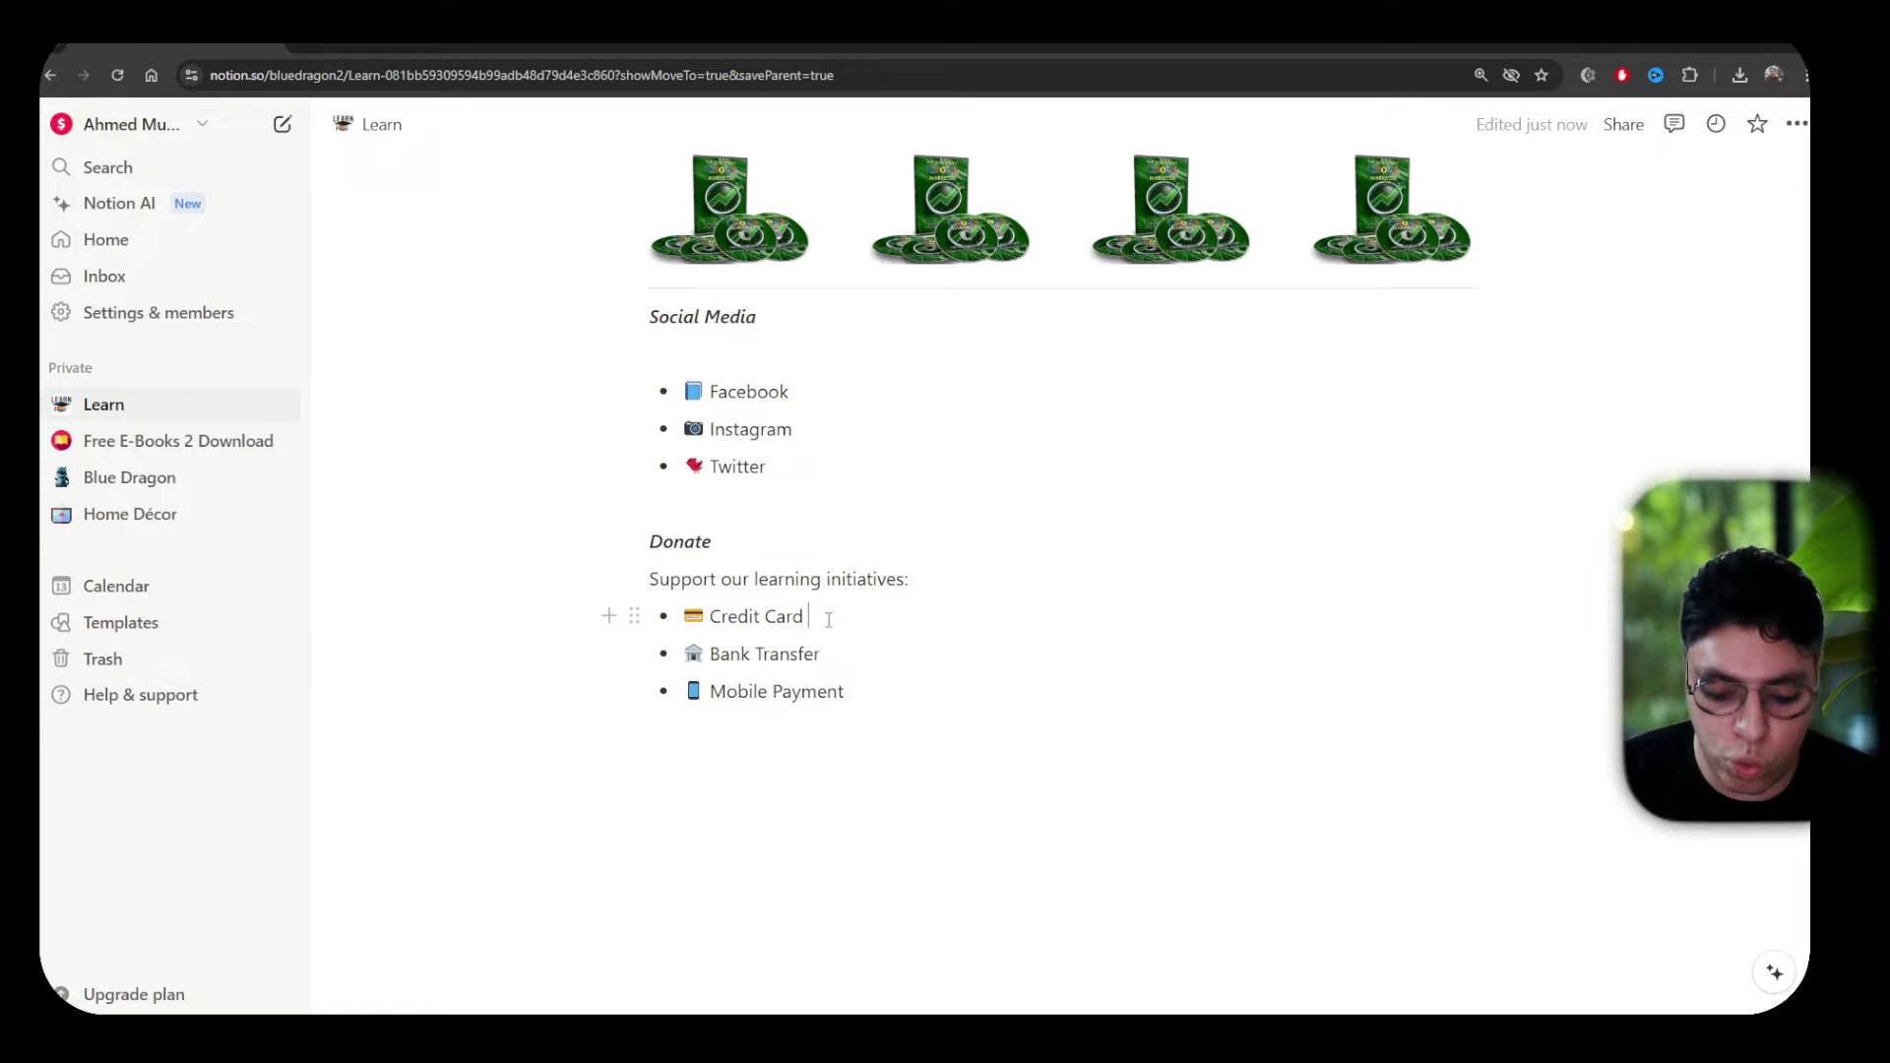
{"action": "type", "text": ":L"}
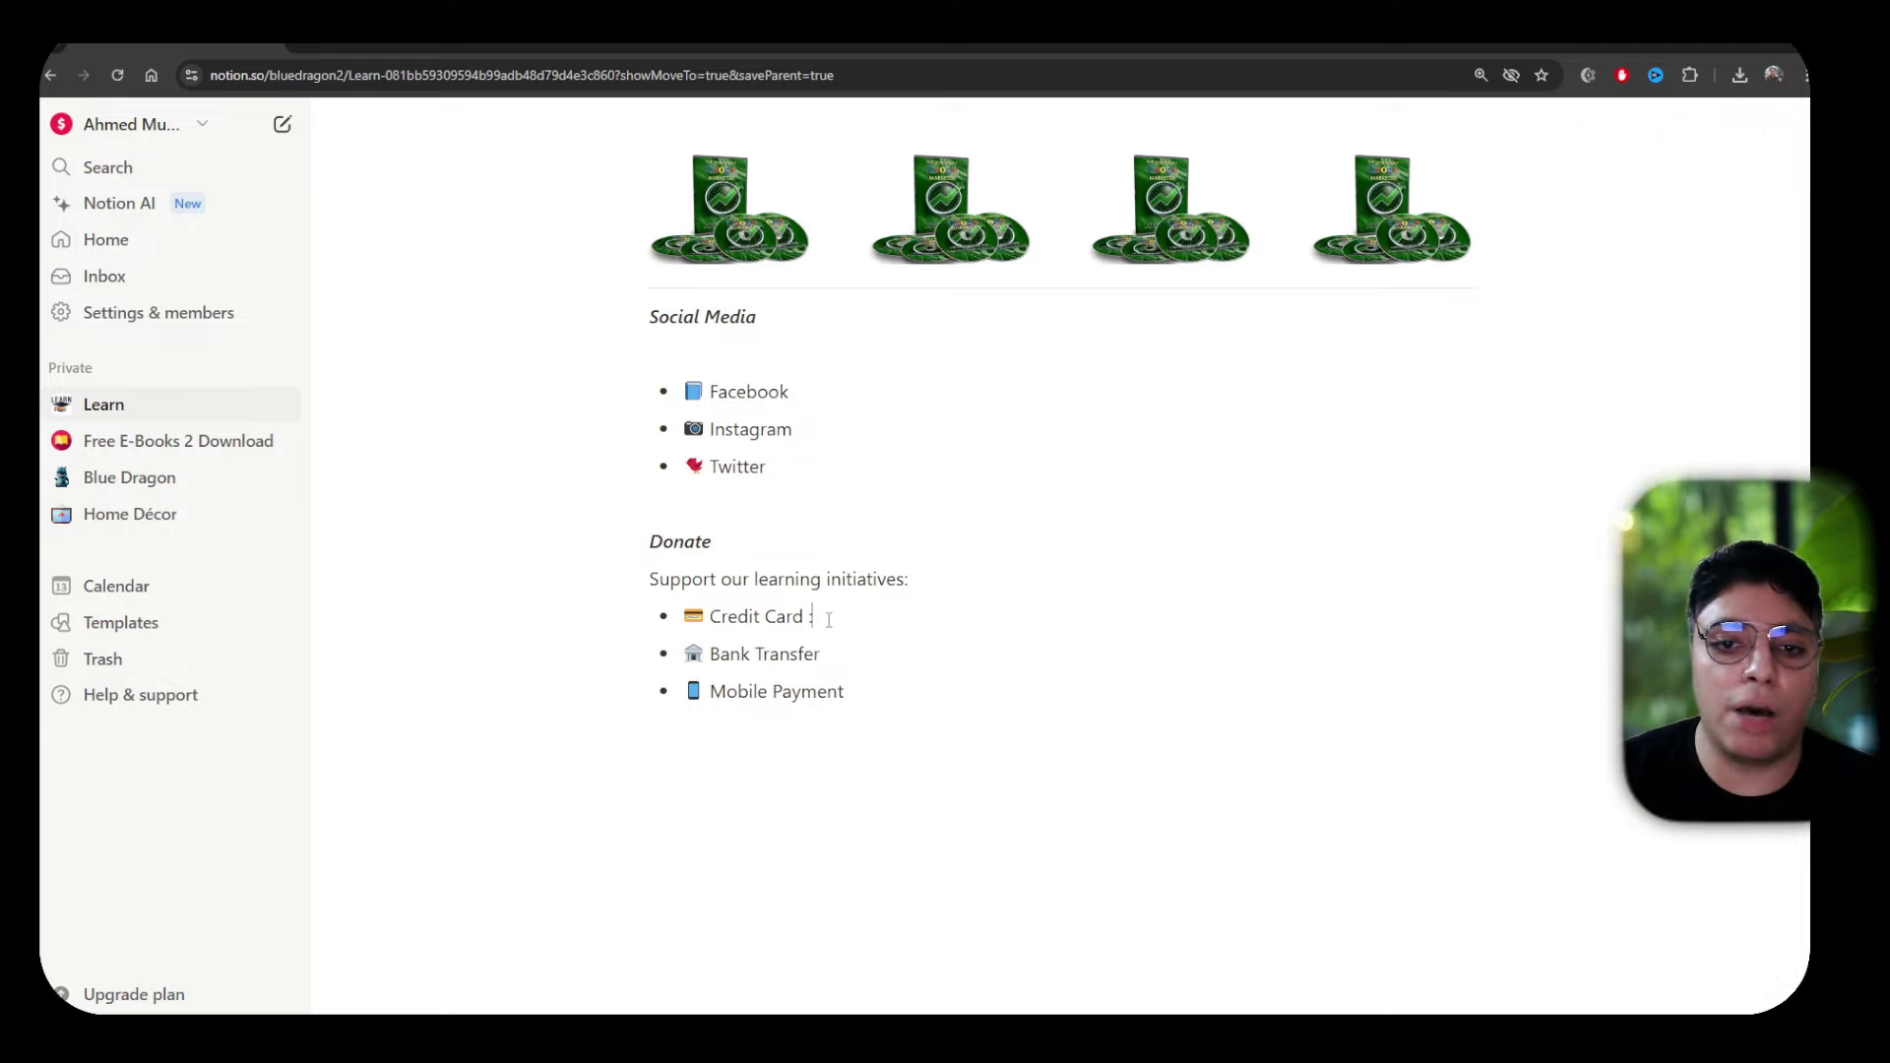
{"action": "key", "text": "BackSpace"}
{"action": "left_click", "coordinate": [848, 646]}
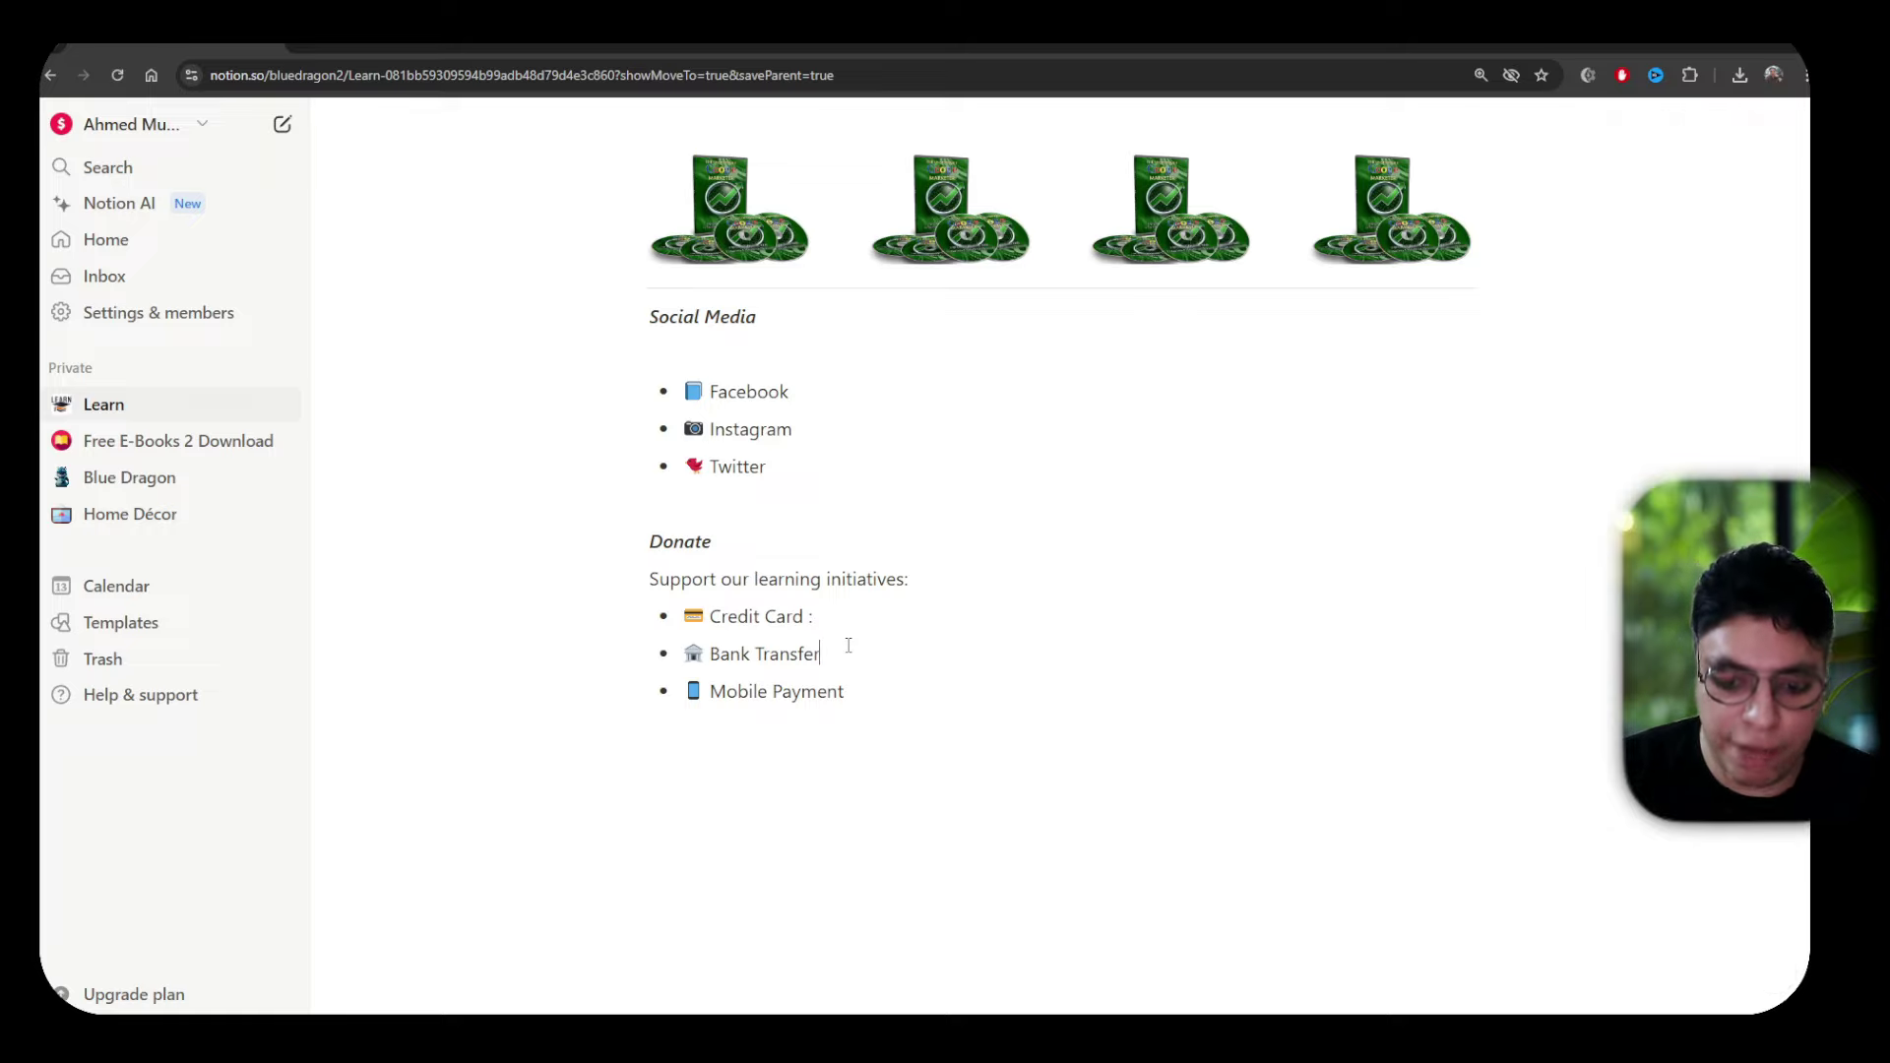
{"action": "type", "text": ":"}
Add the bullets "Vodafone Cash:" and "Payeer :" beneath Mobile Payment in the Donate list
{"action": "left_click", "coordinate": [865, 689]}
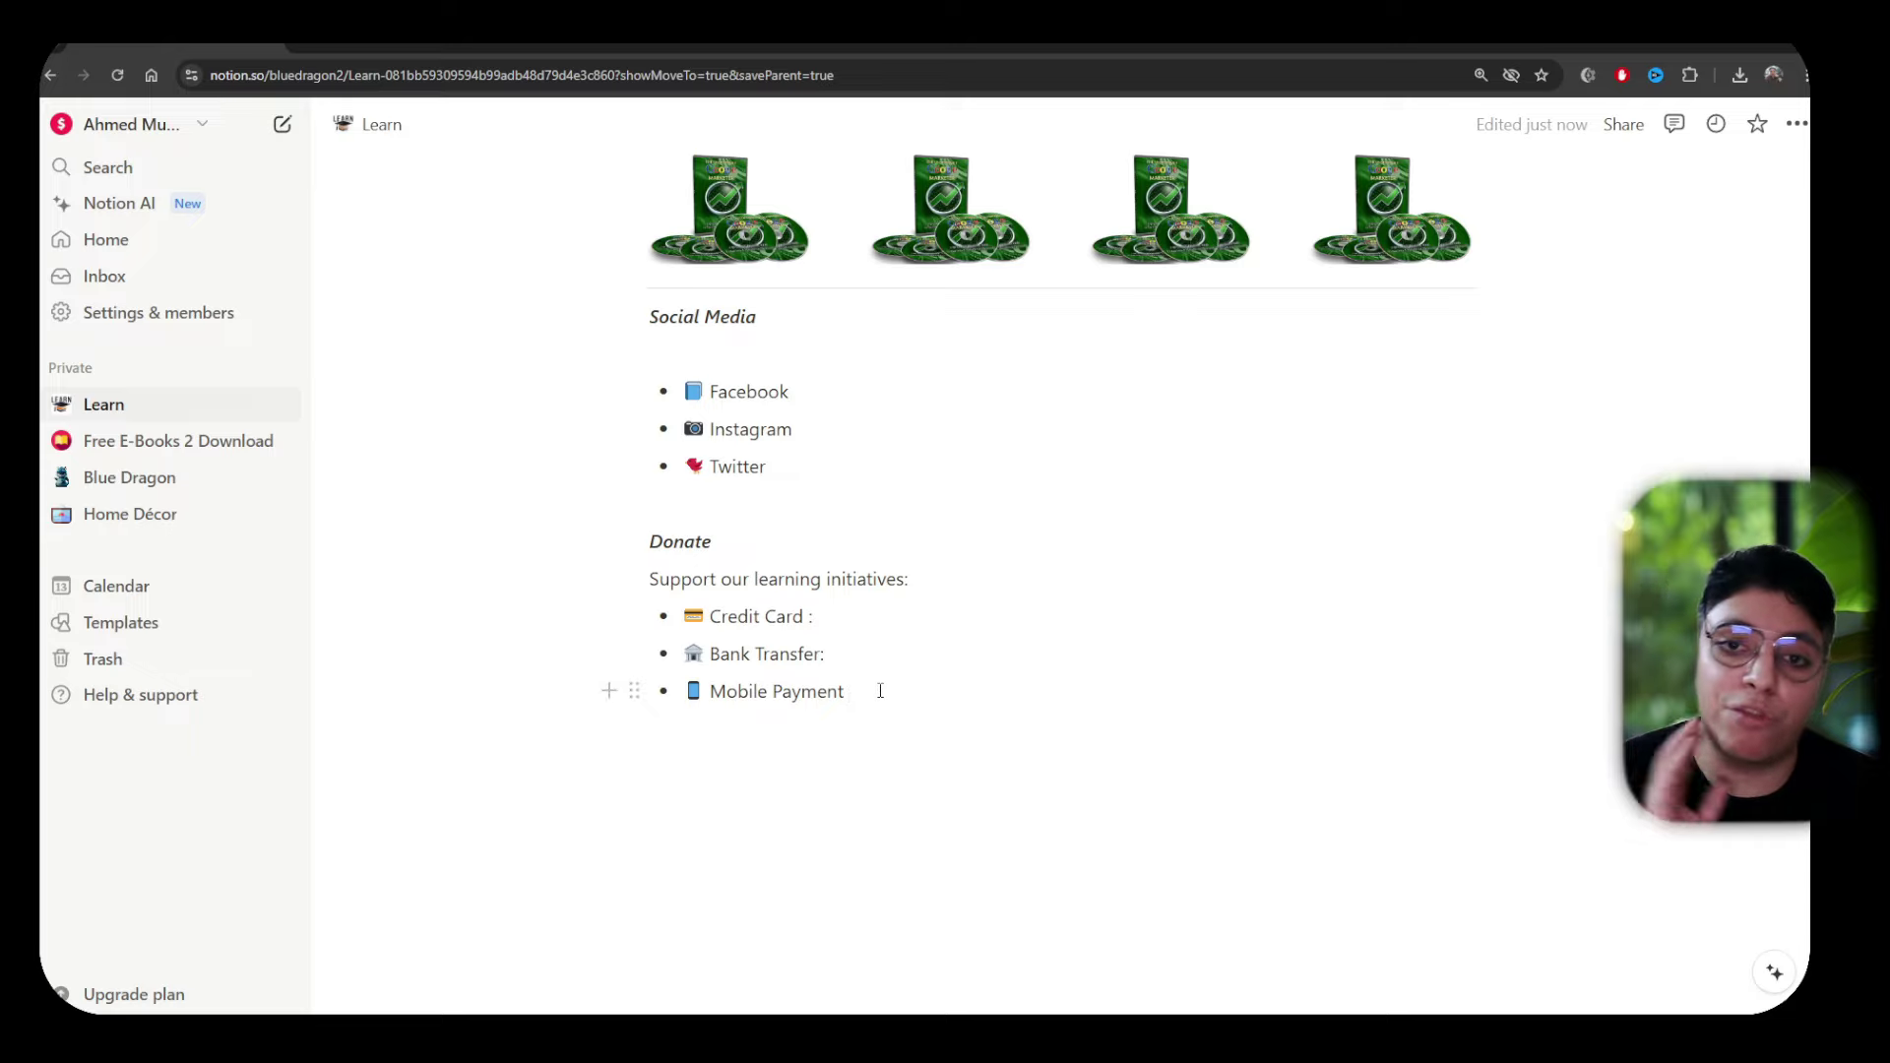
{"action": "key", "text": "Return"}
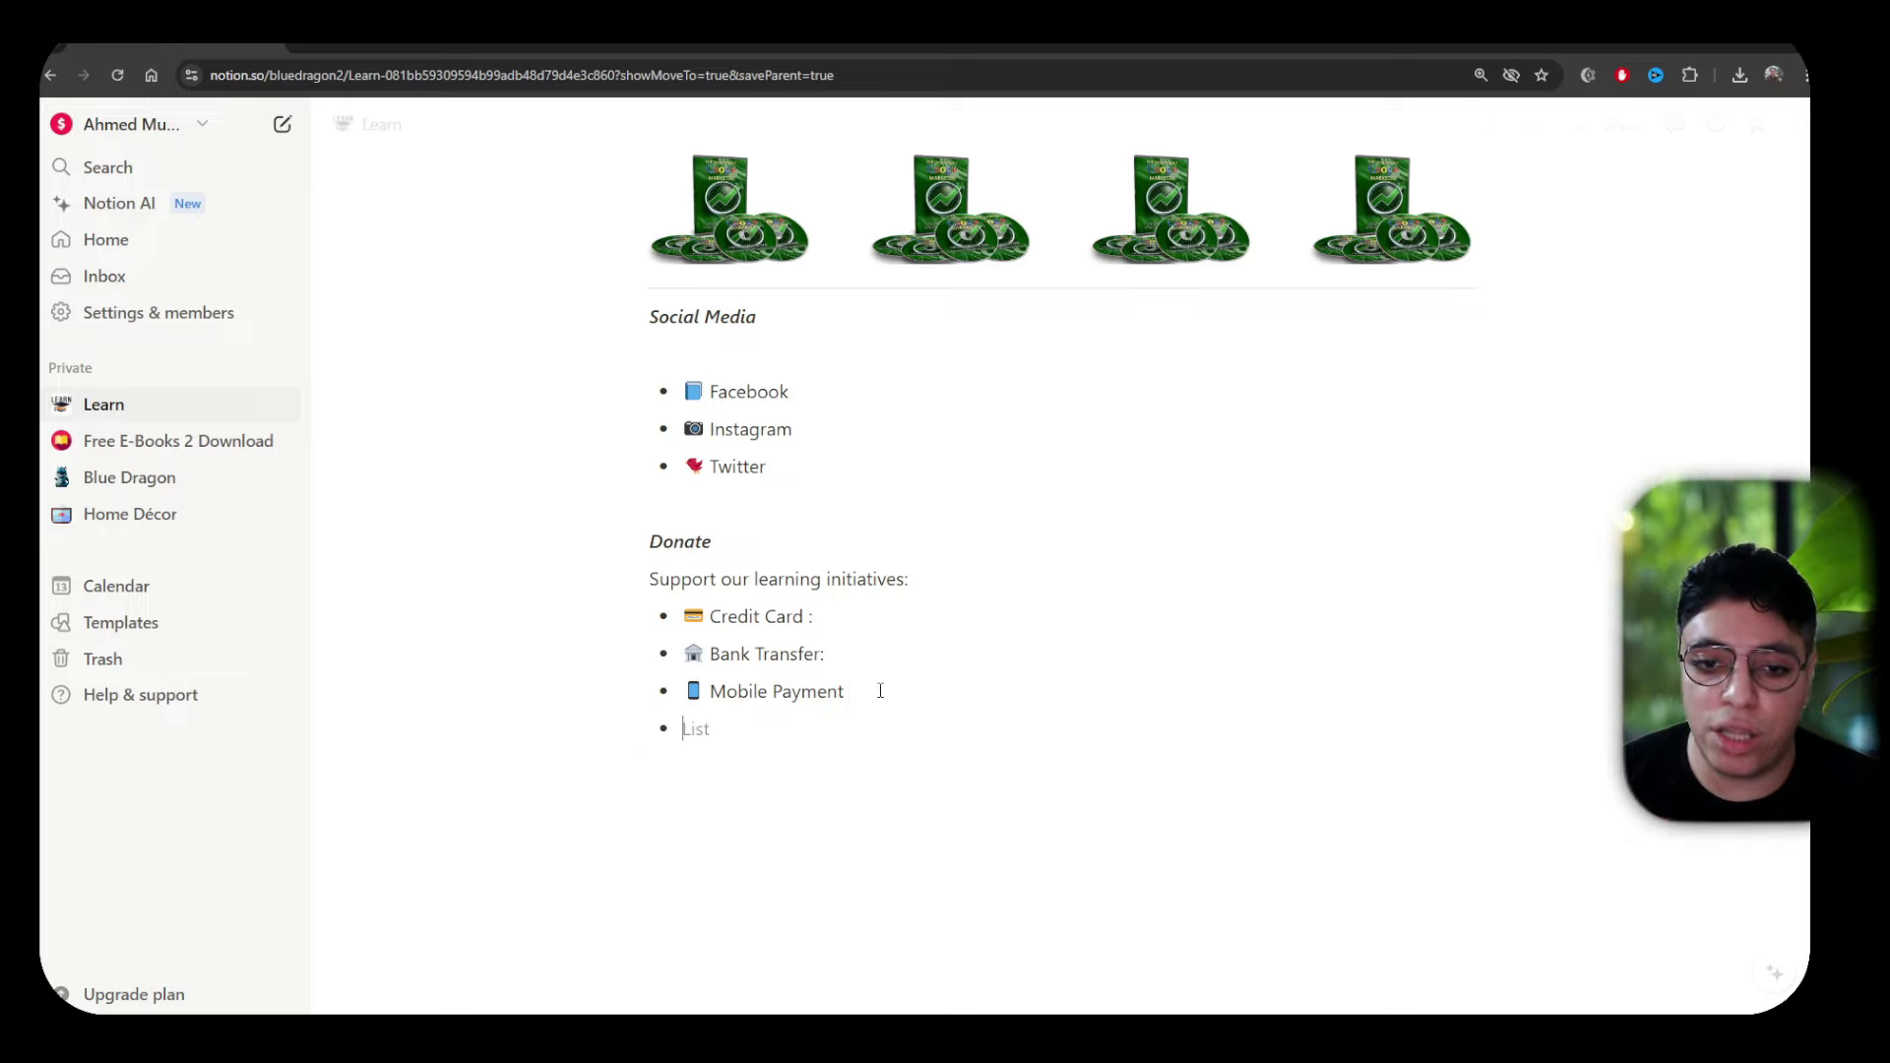
{"action": "type", "text": "Voda"}
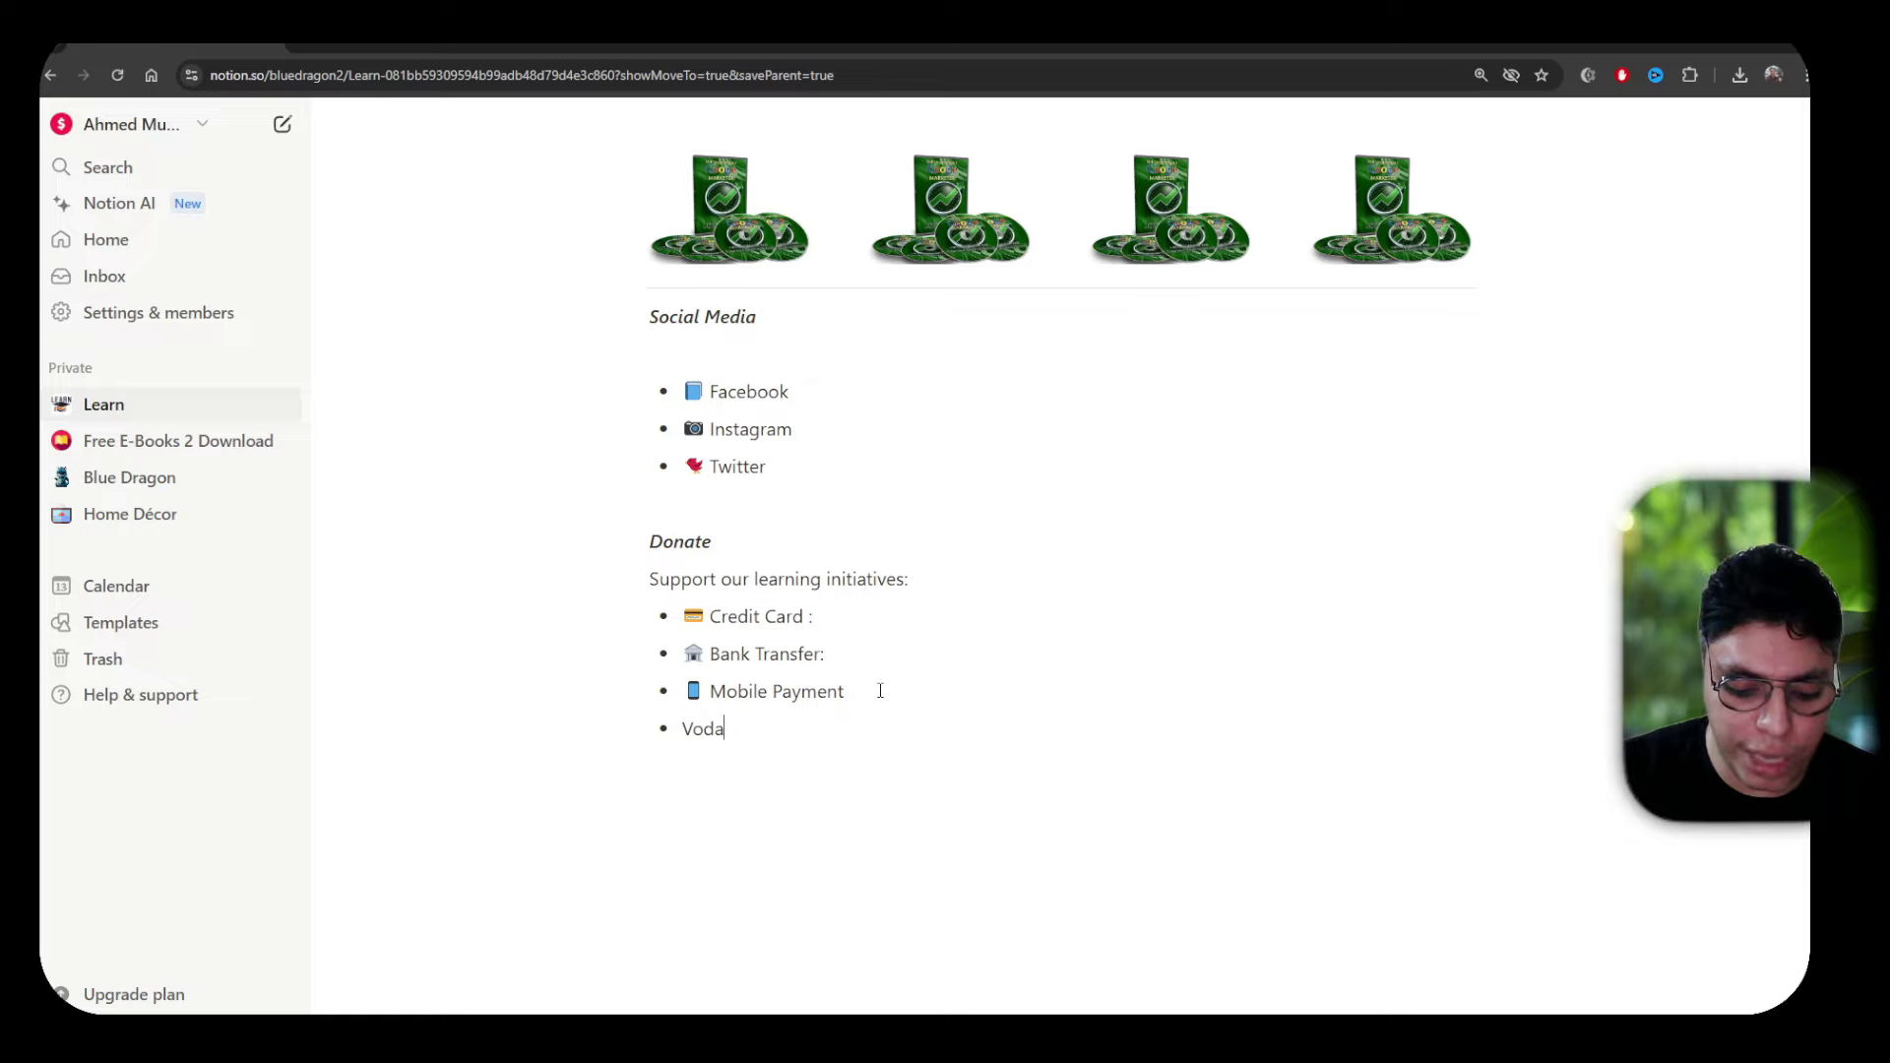
{"action": "type", "text": "fone Cash"}
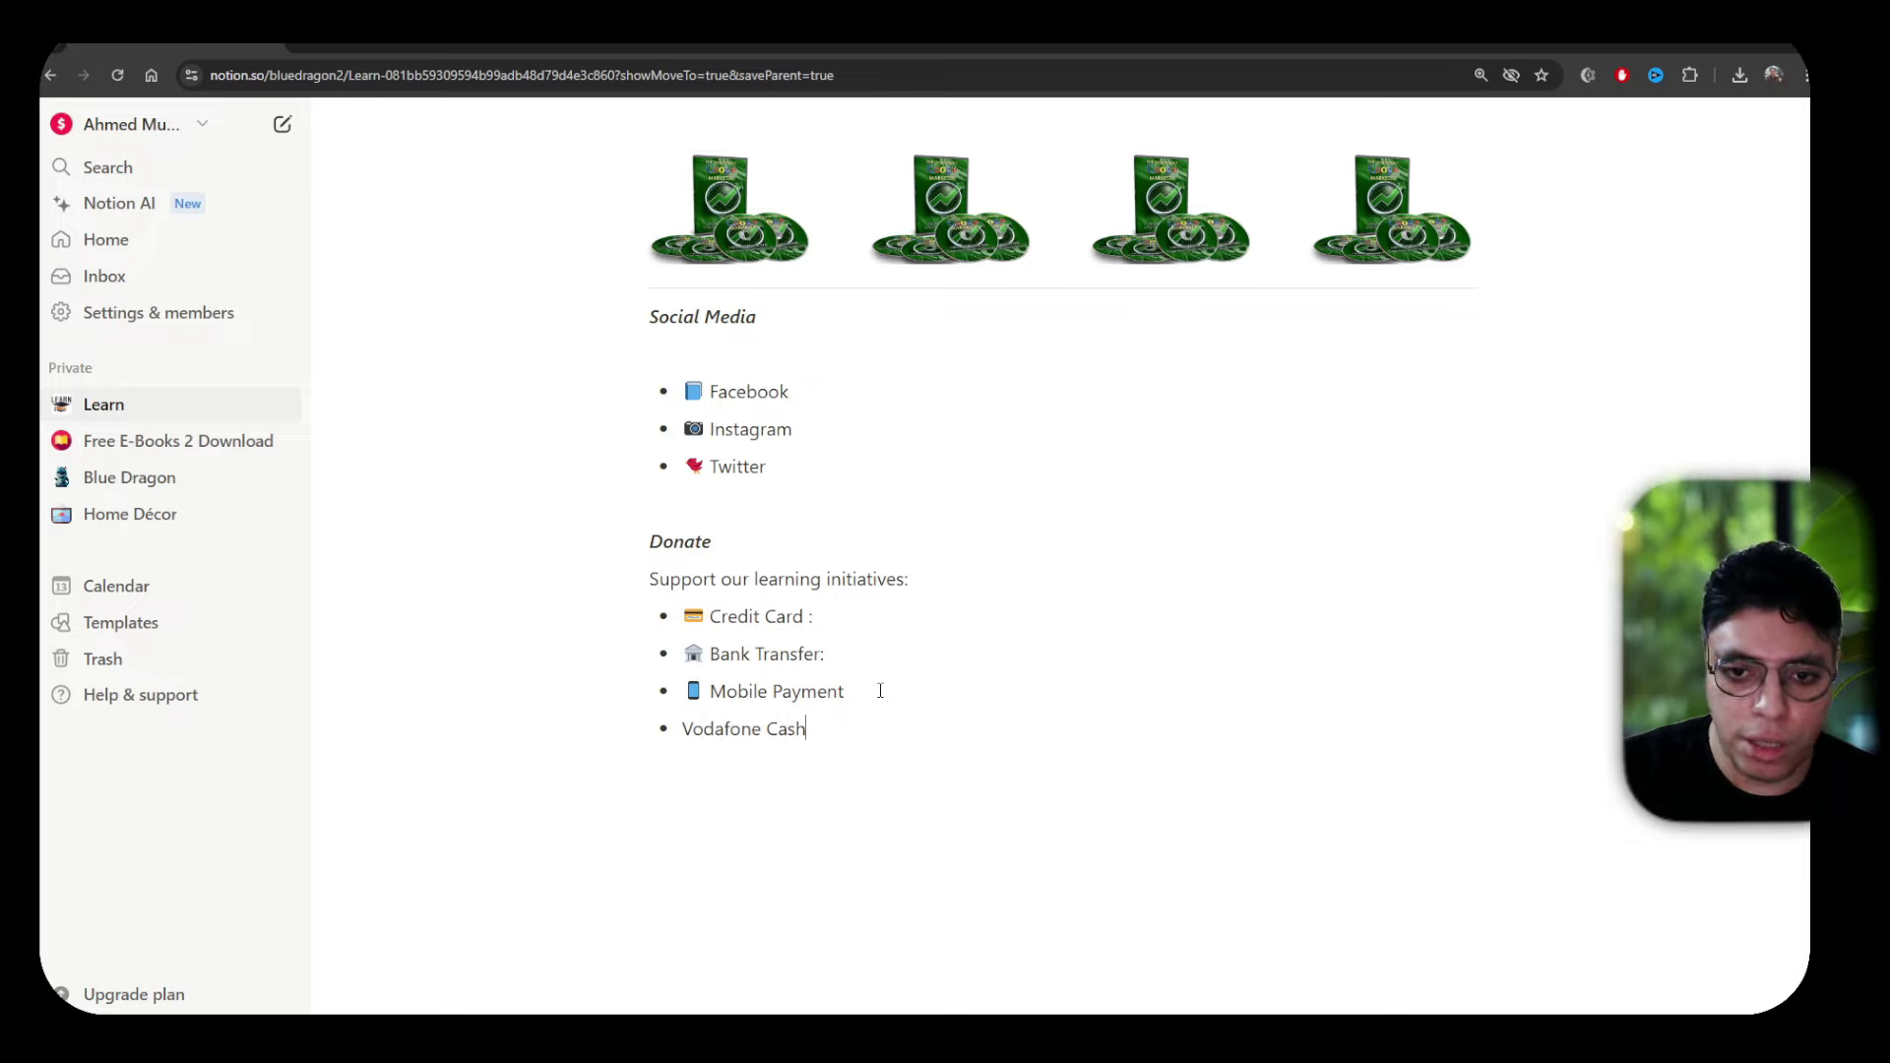
{"action": "type", "text": ":"}
{"action": "key", "text": "Return"}
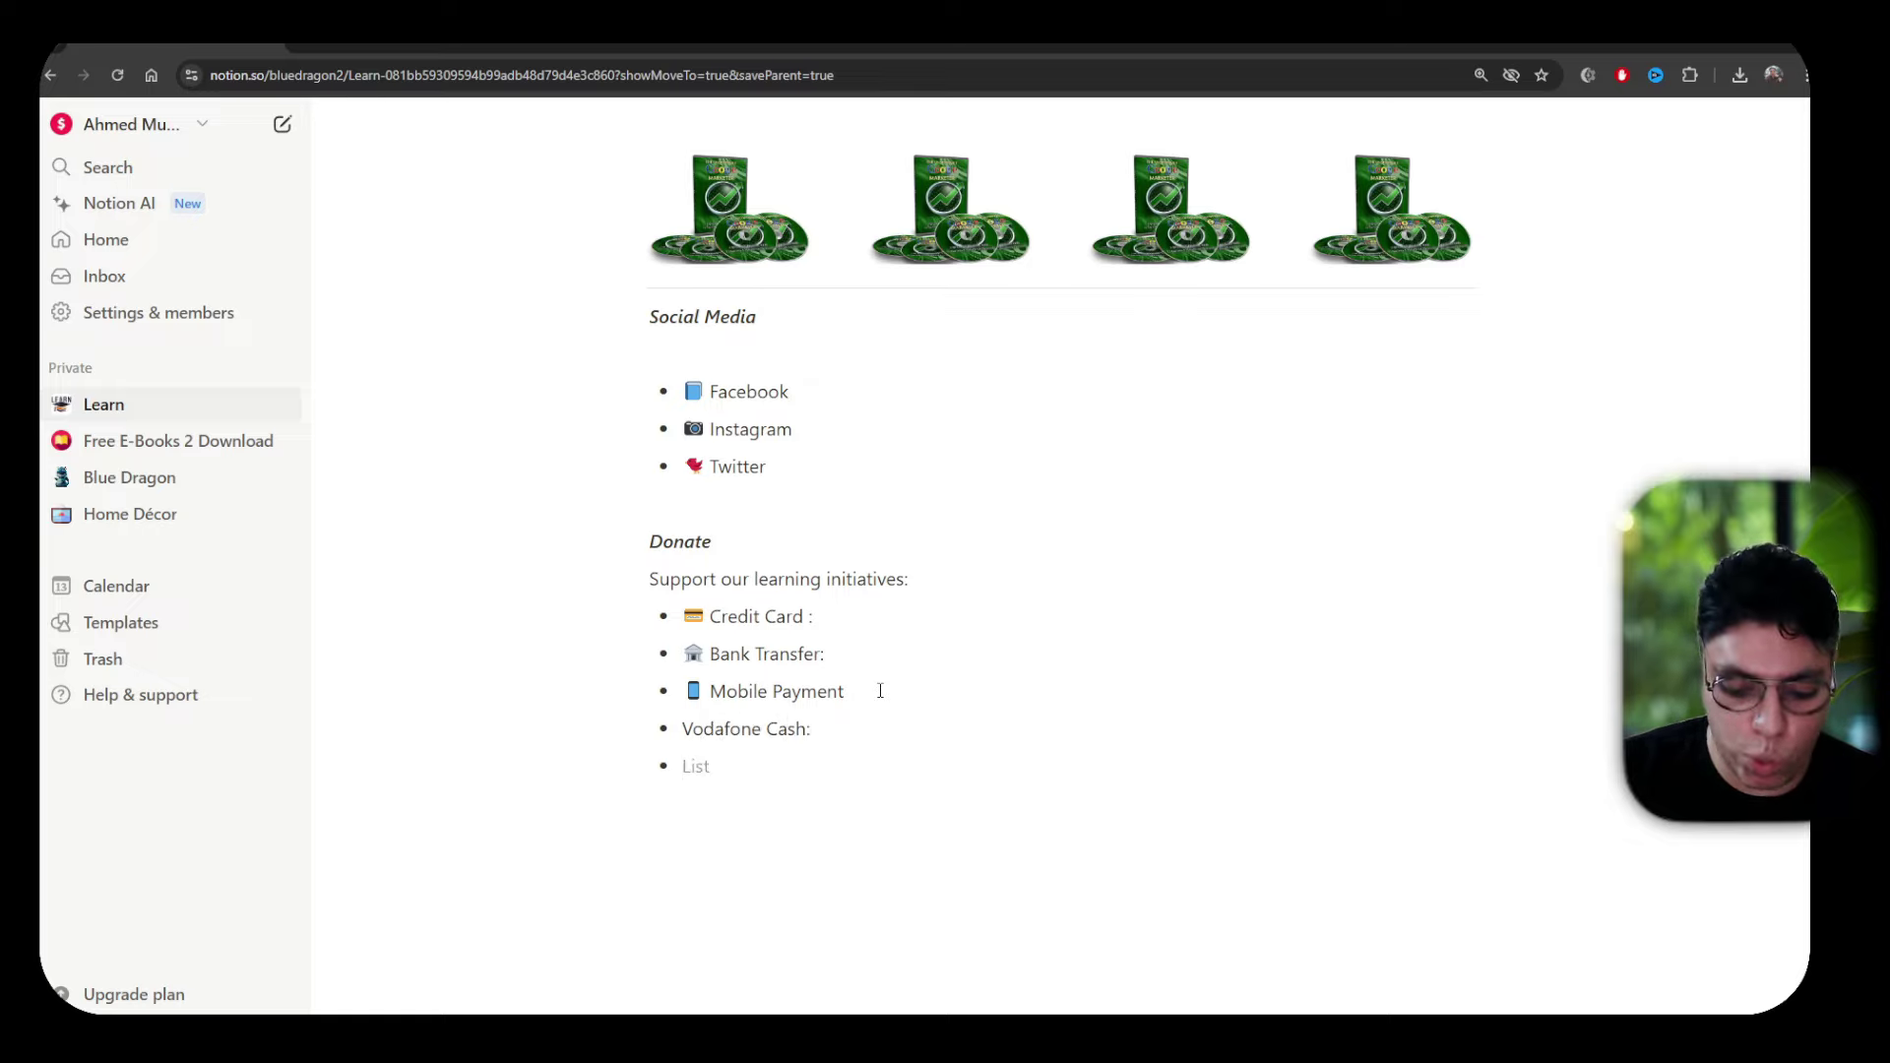
{"action": "type", "text": "Payeer :"}
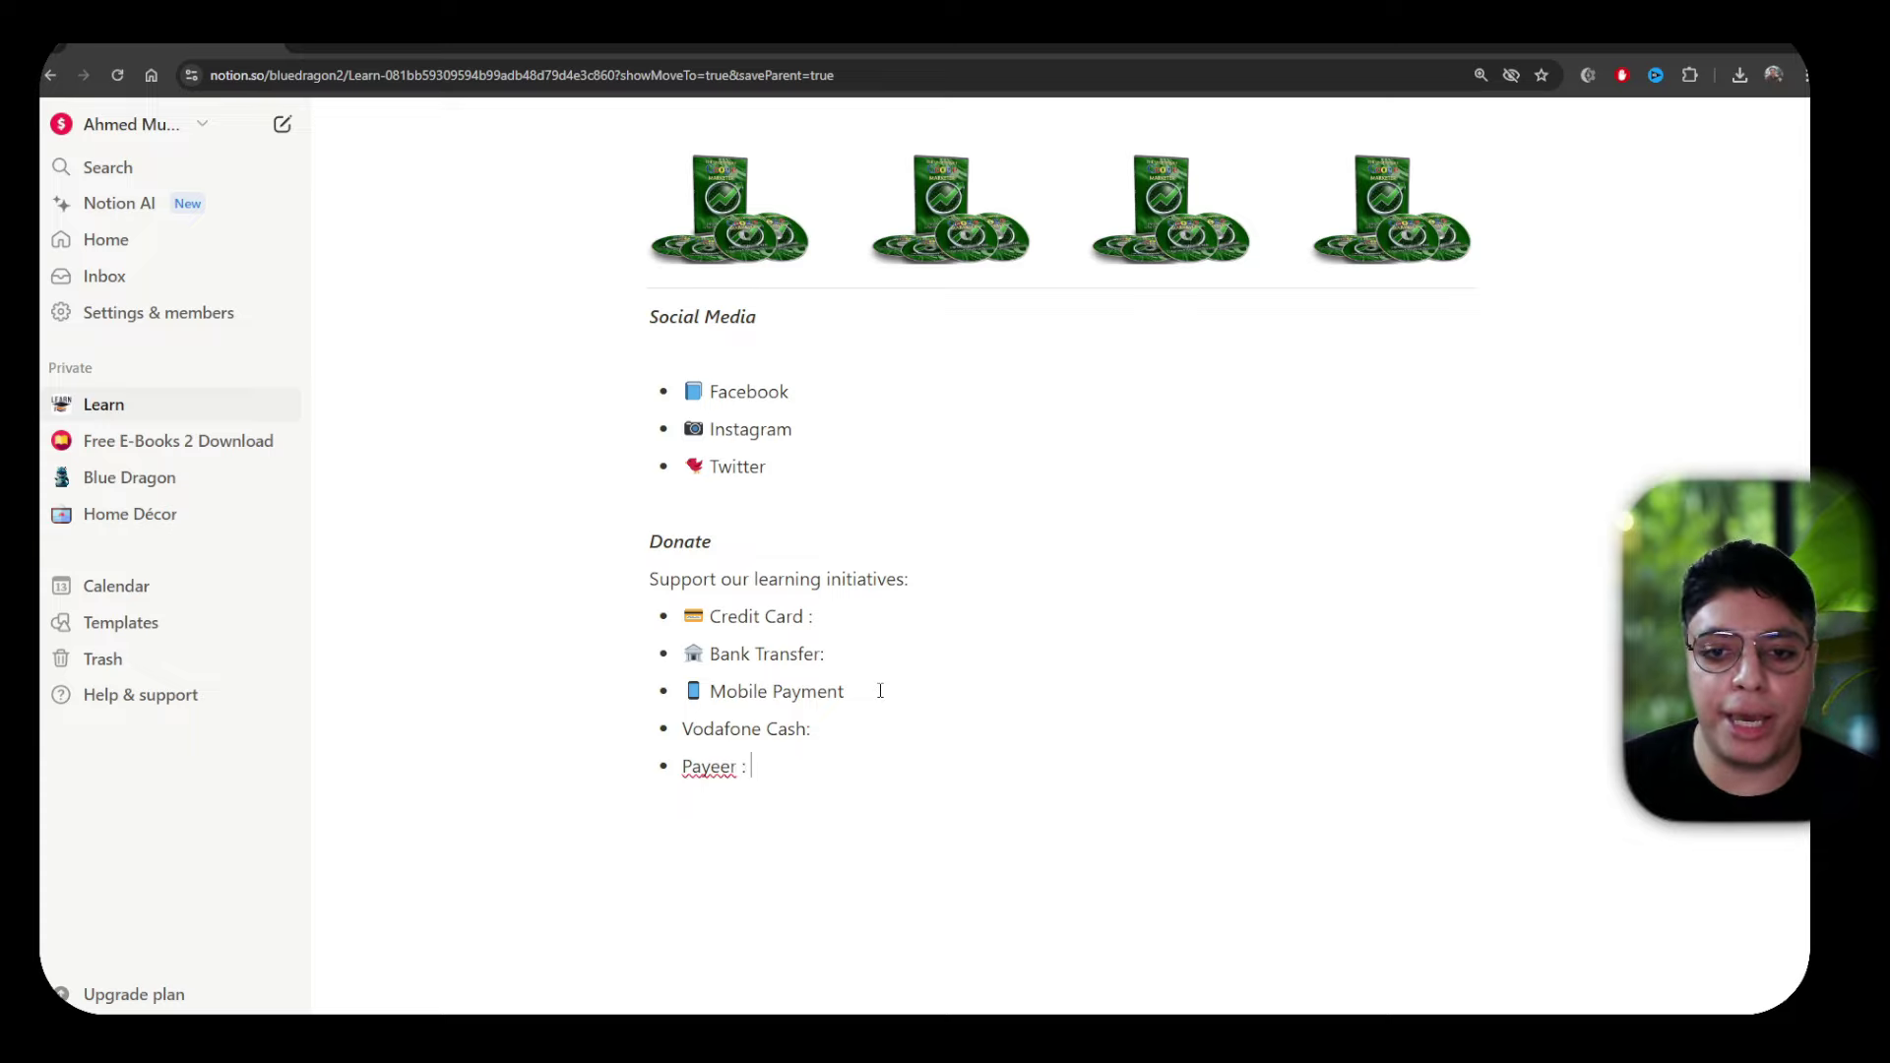
Enter a sample phone number after "Vodafone Cash:" and a sample account number after "Payeer :", and add a colon after "Mobile Payment"
{"action": "left_click", "coordinate": [829, 717]}
{"action": "type", "text": "0100000"}
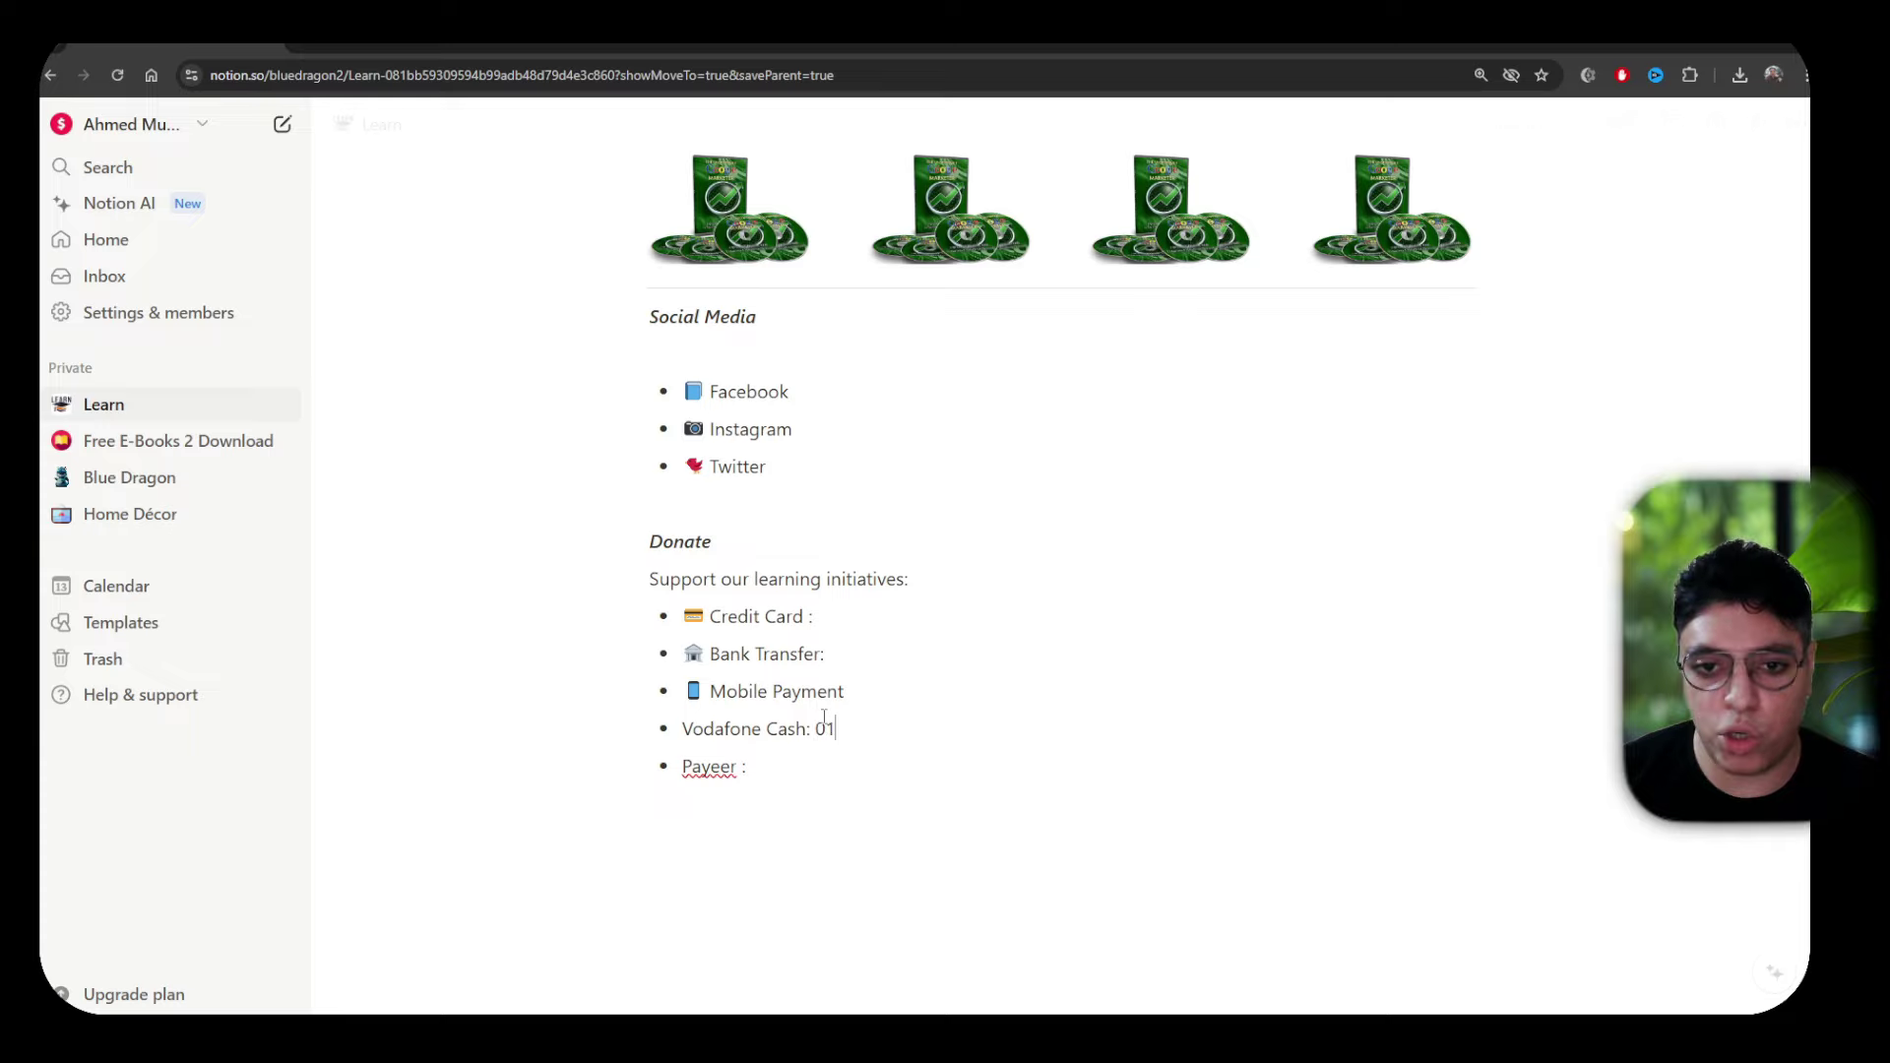
{"action": "left_click", "coordinate": [810, 768]}
{"action": "type", "text": "P111111"}
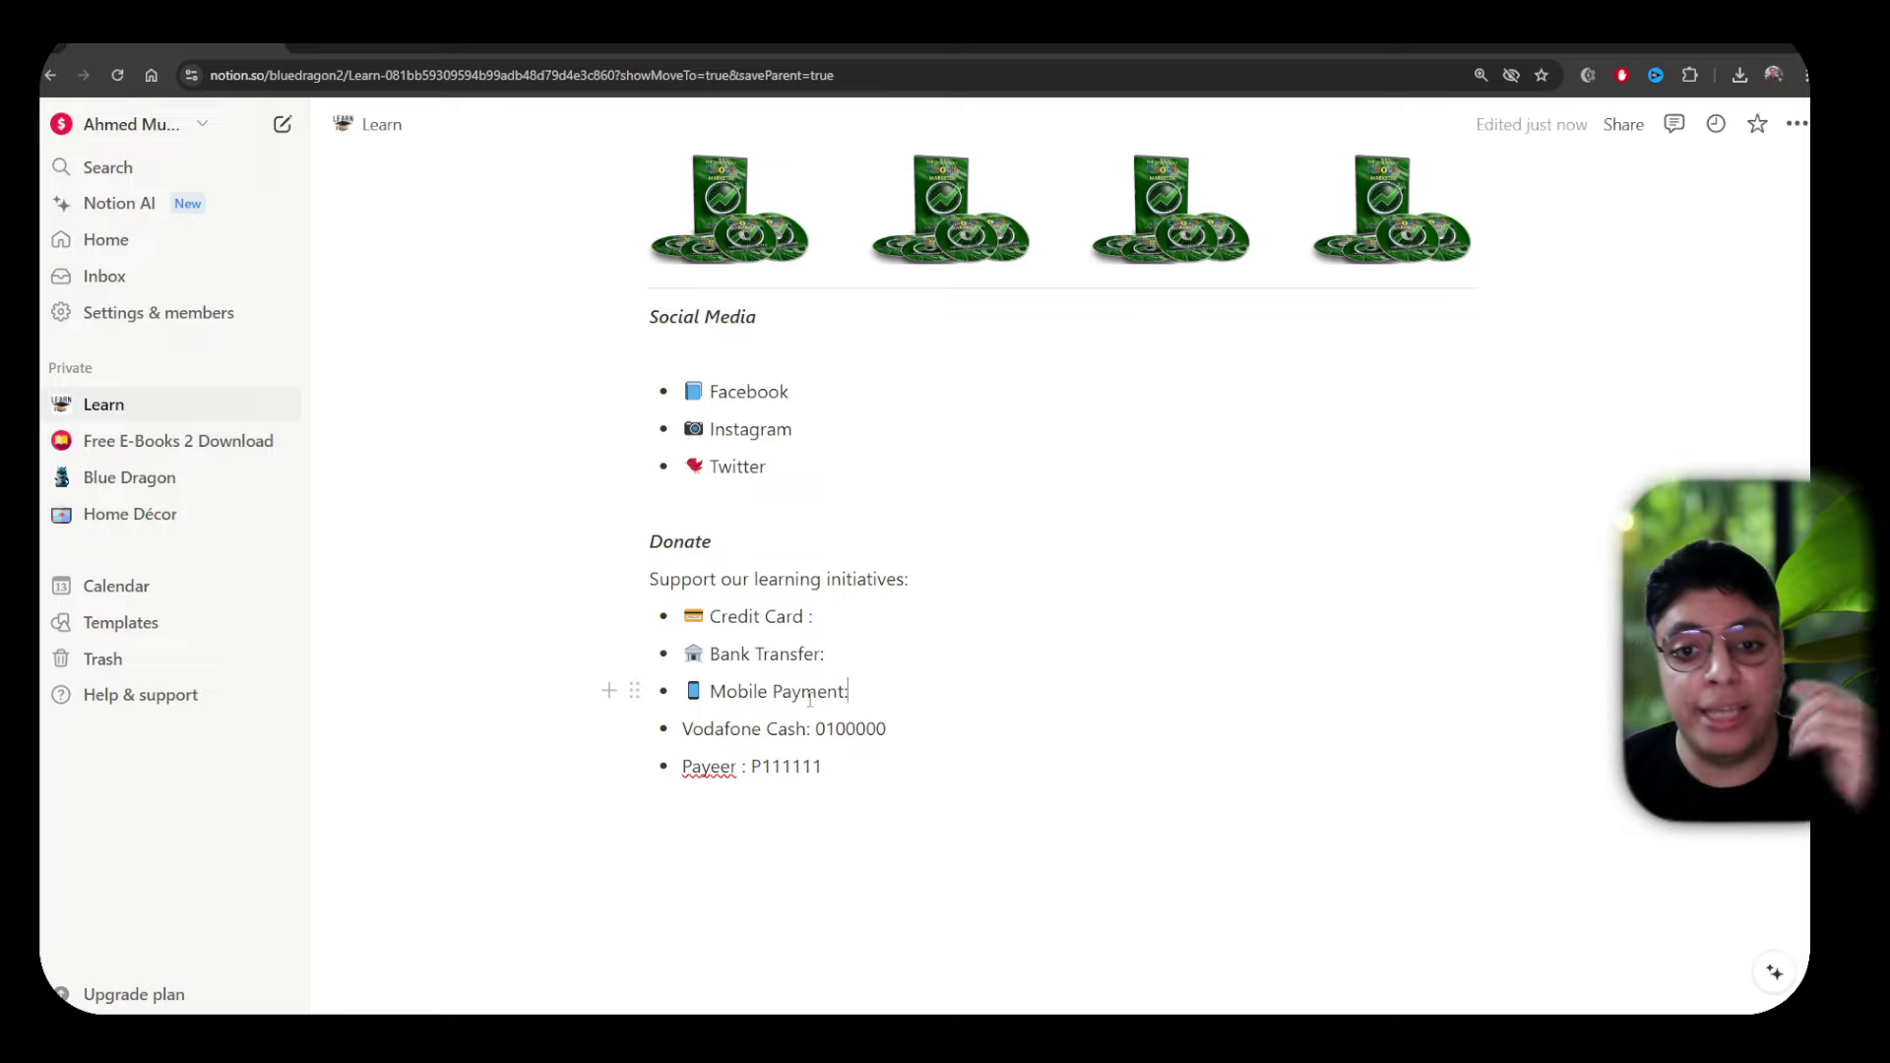
Review the whole Learn page, from the cover and intro through the video and eBook galleries to the Social Media and Donate sections
{"action": "scroll", "coordinate": [822, 697], "scroll_direction": "up", "scroll_amount": 2}
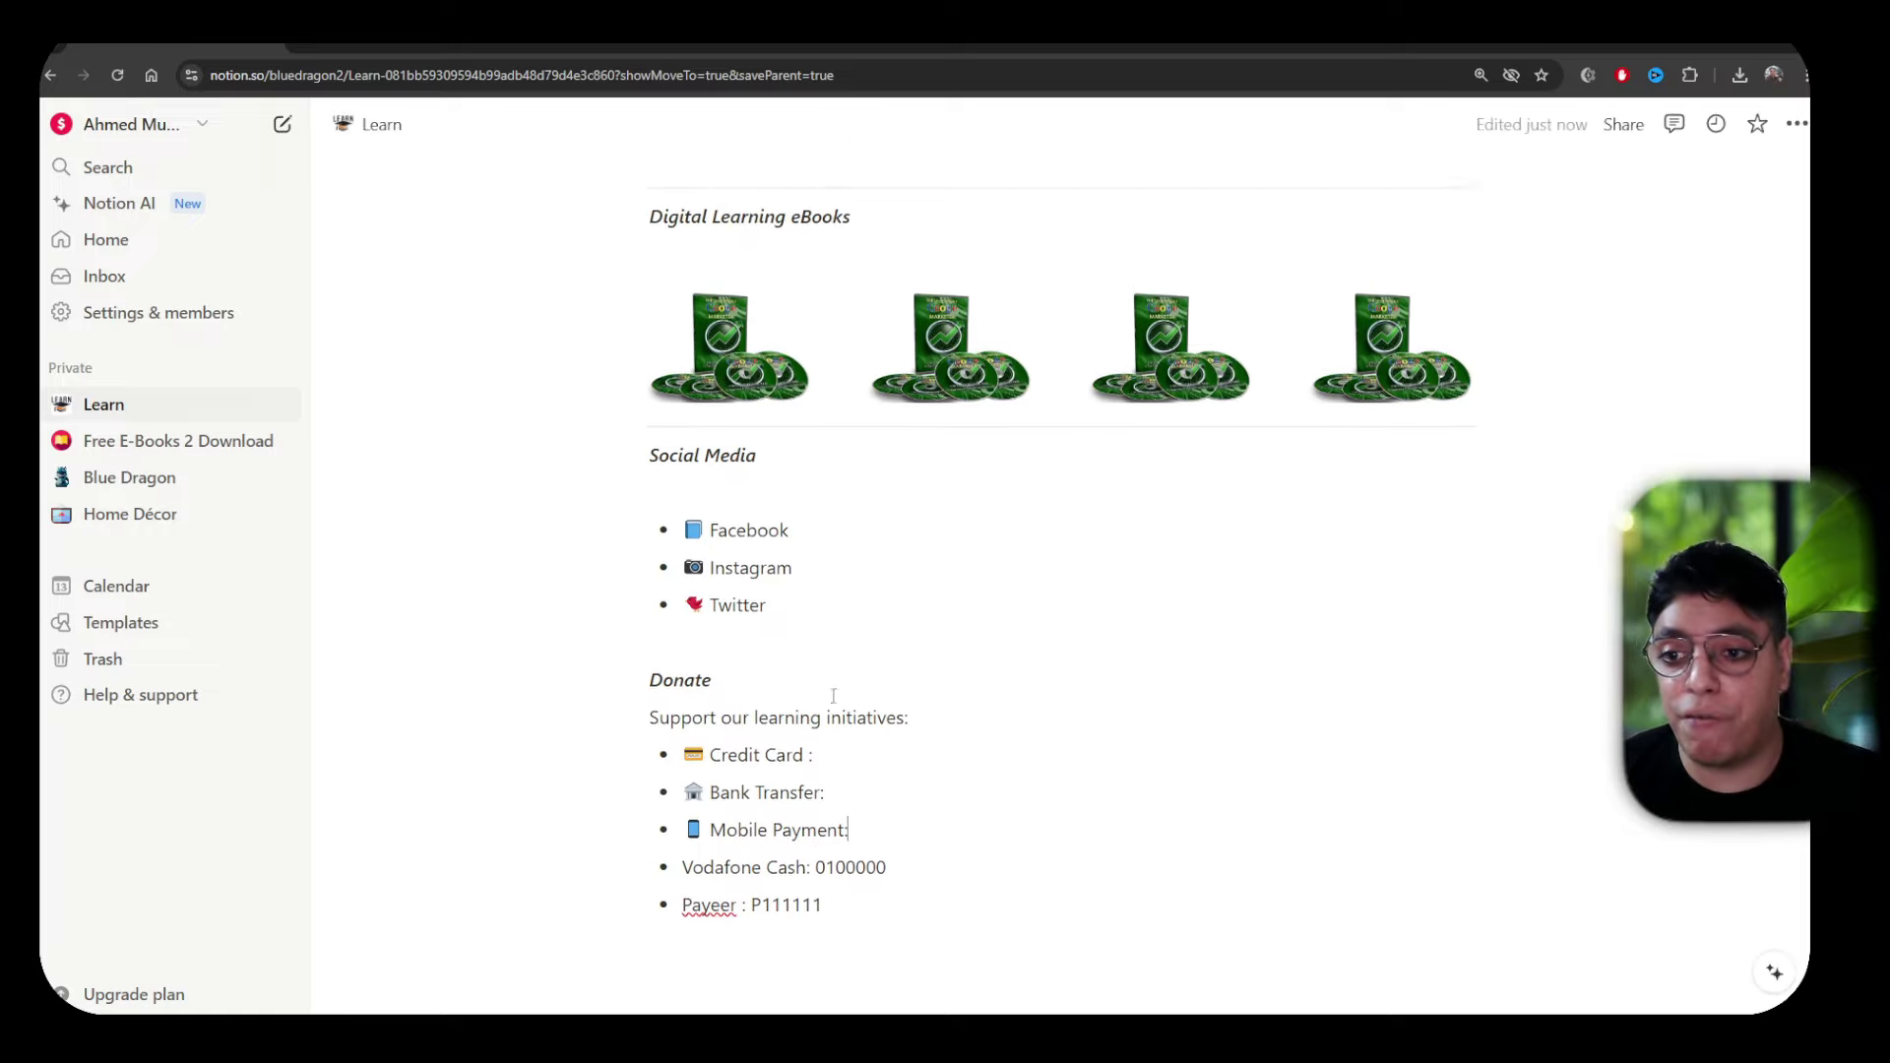
{"action": "scroll", "coordinate": [832, 696], "scroll_direction": "up", "scroll_amount": 8}
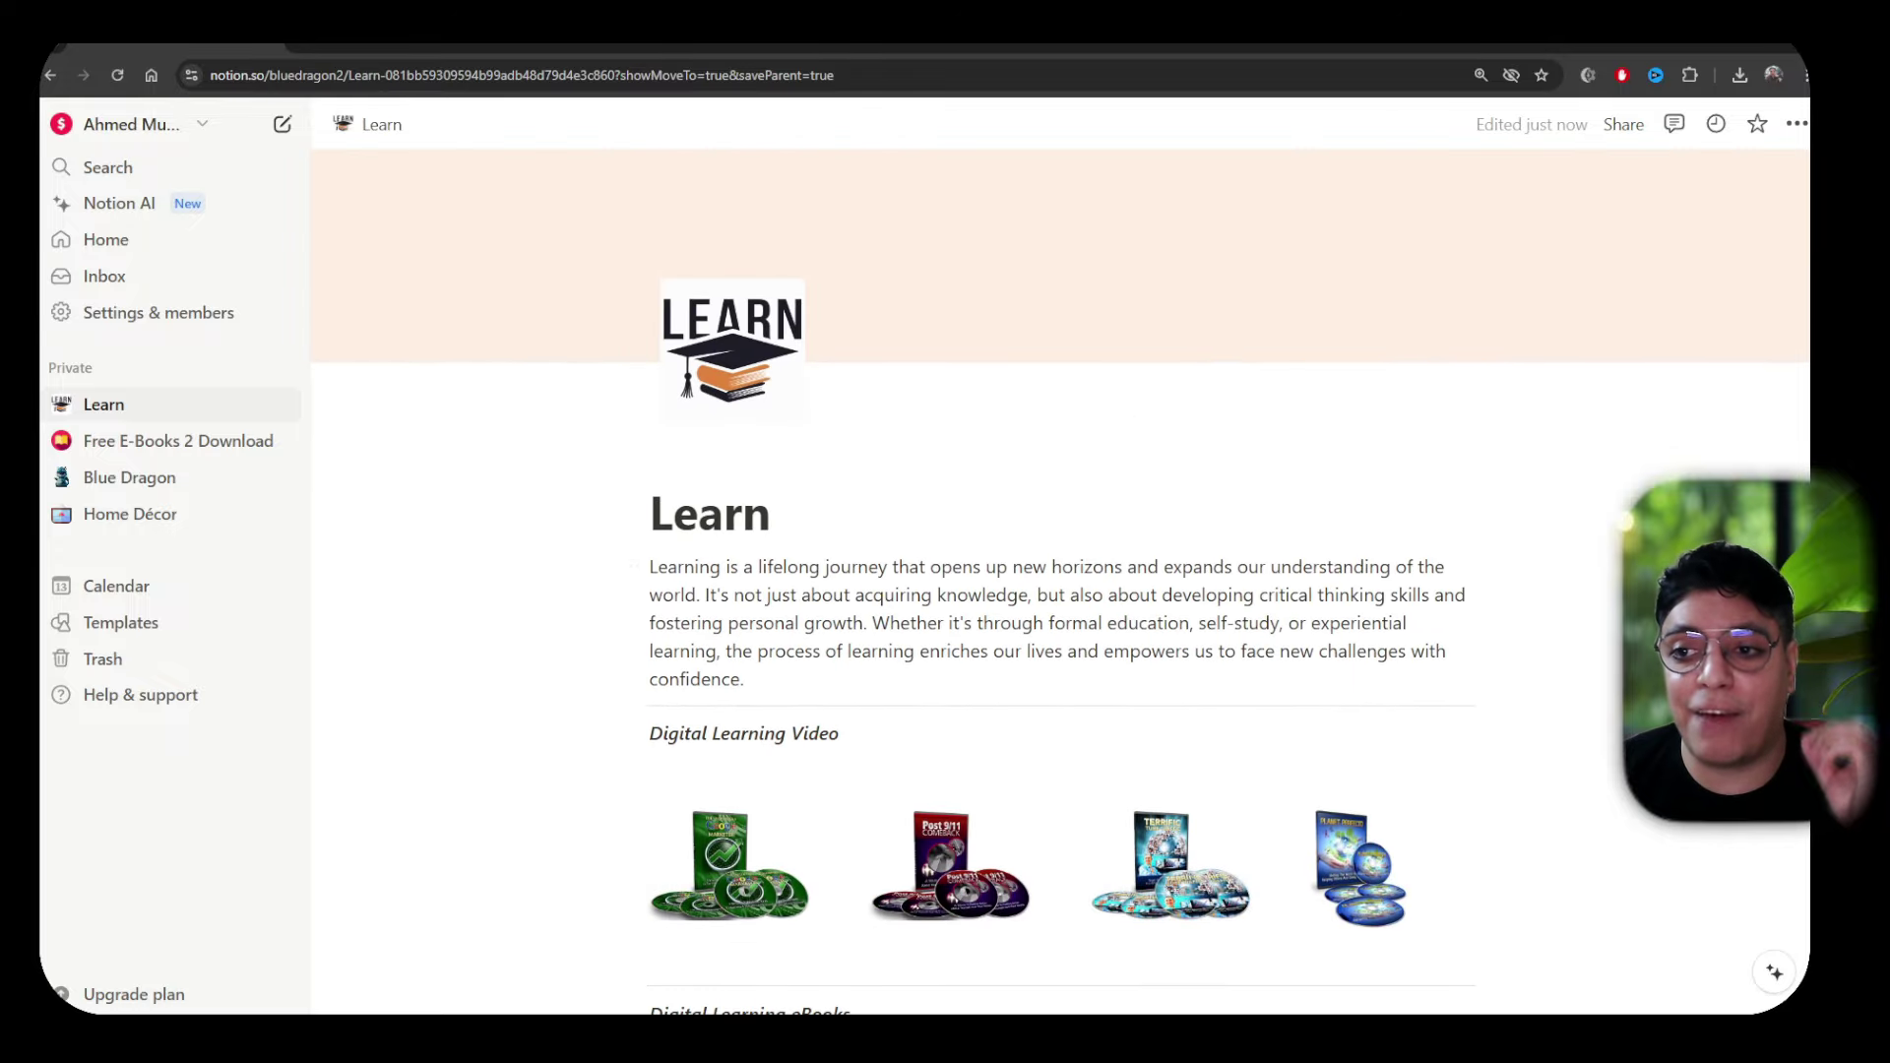
{"action": "scroll", "coordinate": [833, 696], "scroll_direction": "down", "scroll_amount": 10}
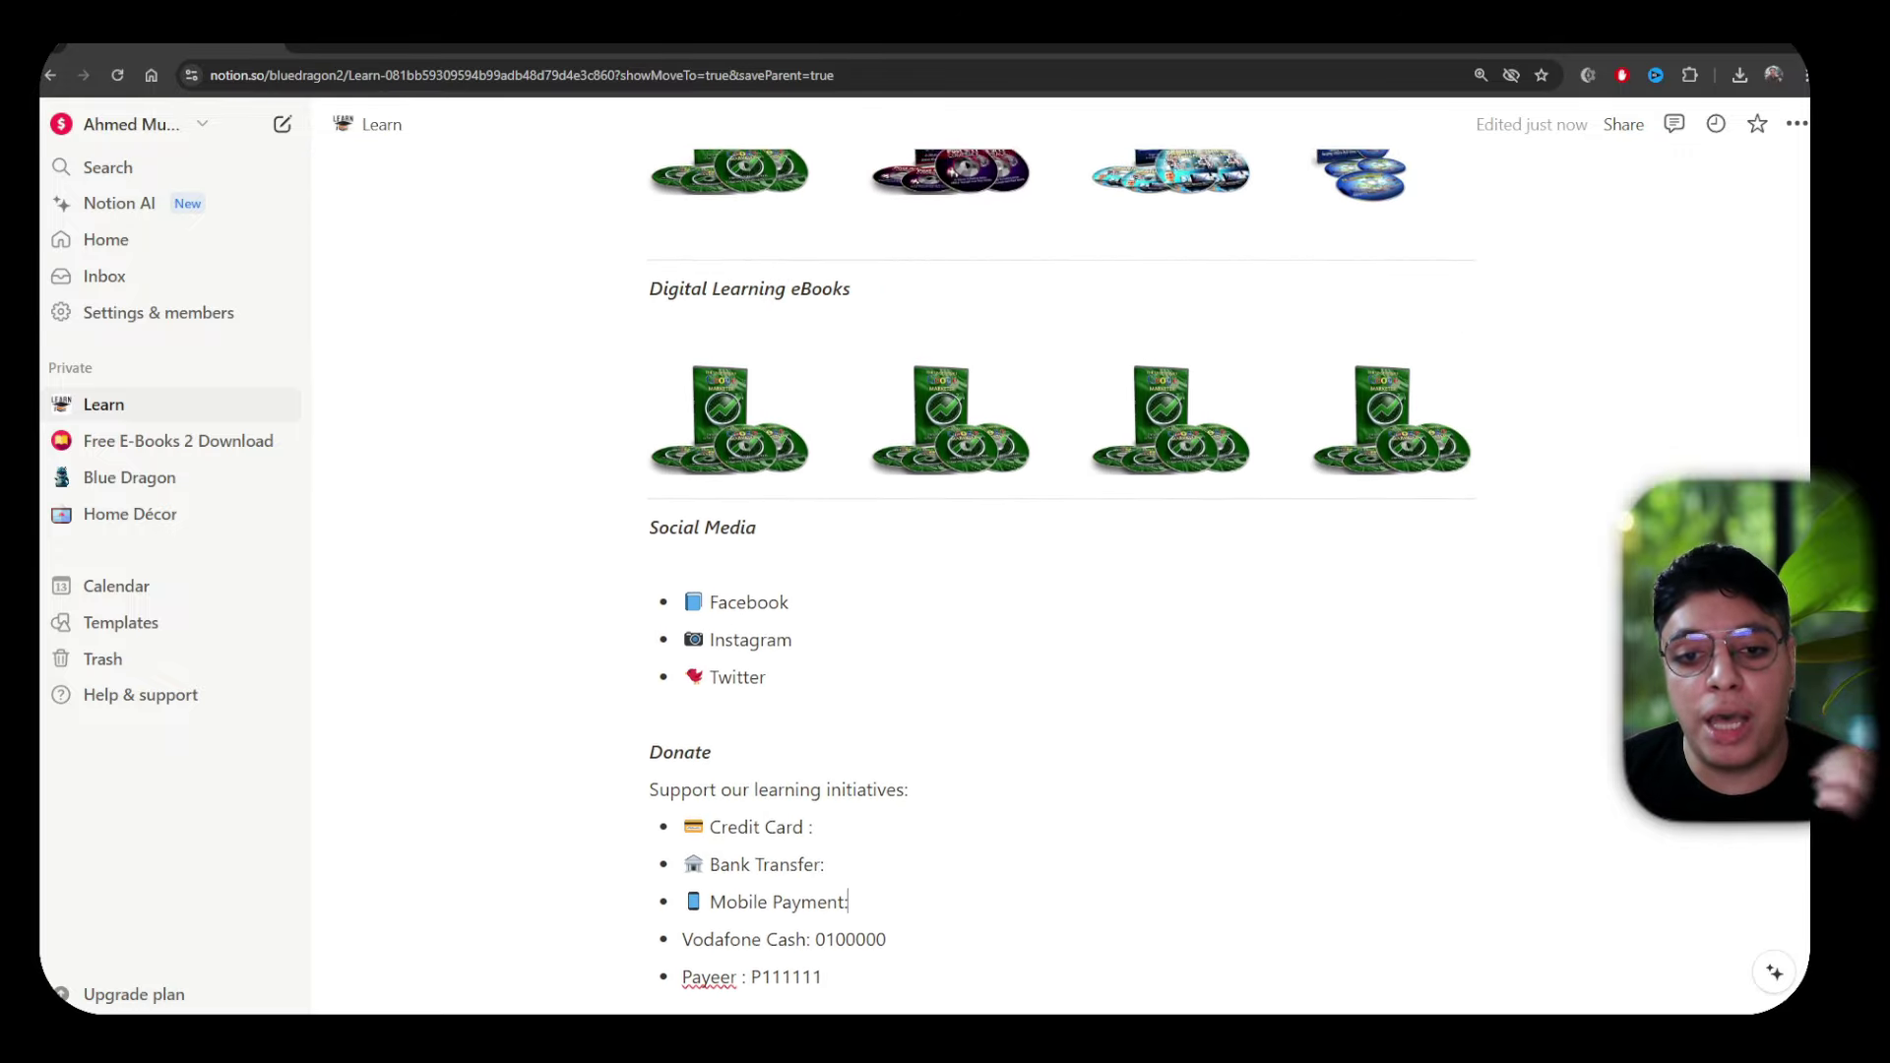
{"action": "scroll", "coordinate": [832, 696], "scroll_direction": "up", "scroll_amount": 10}
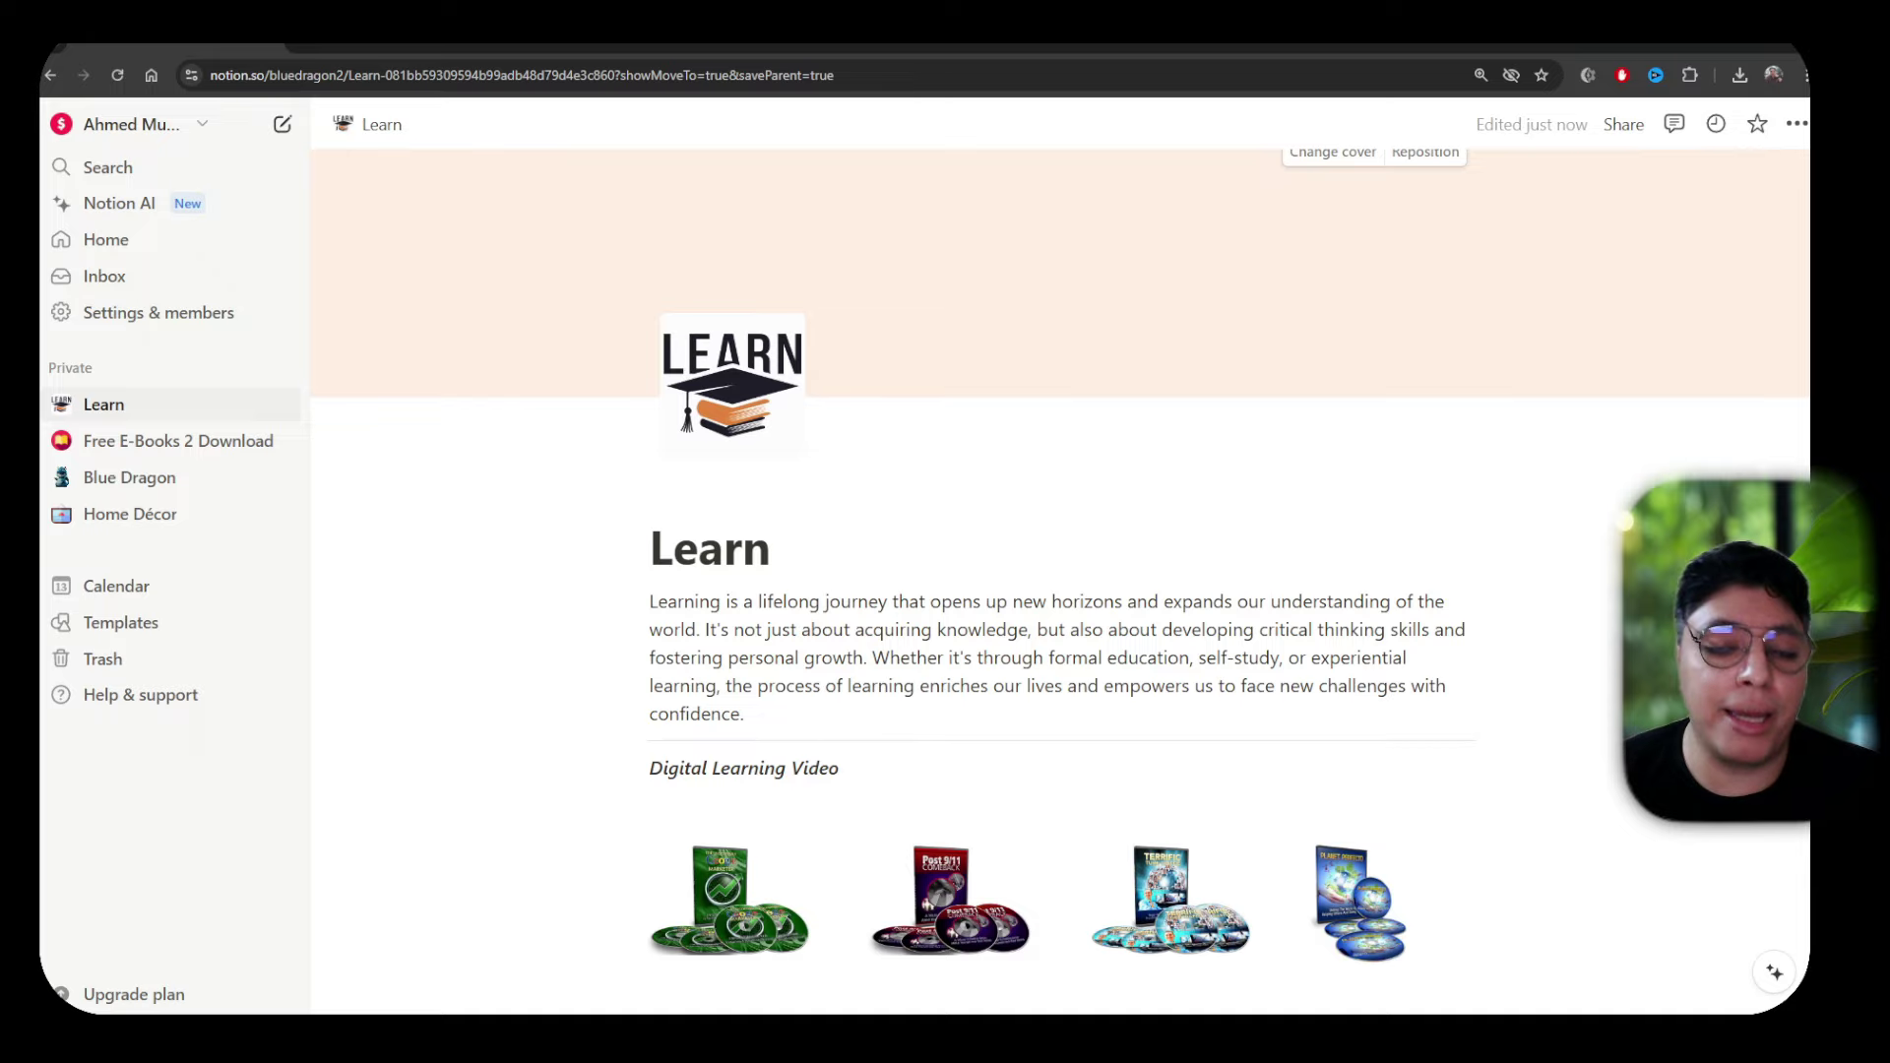
{"action": "scroll", "coordinate": [1061, 581], "scroll_direction": "down", "scroll_amount": 5}
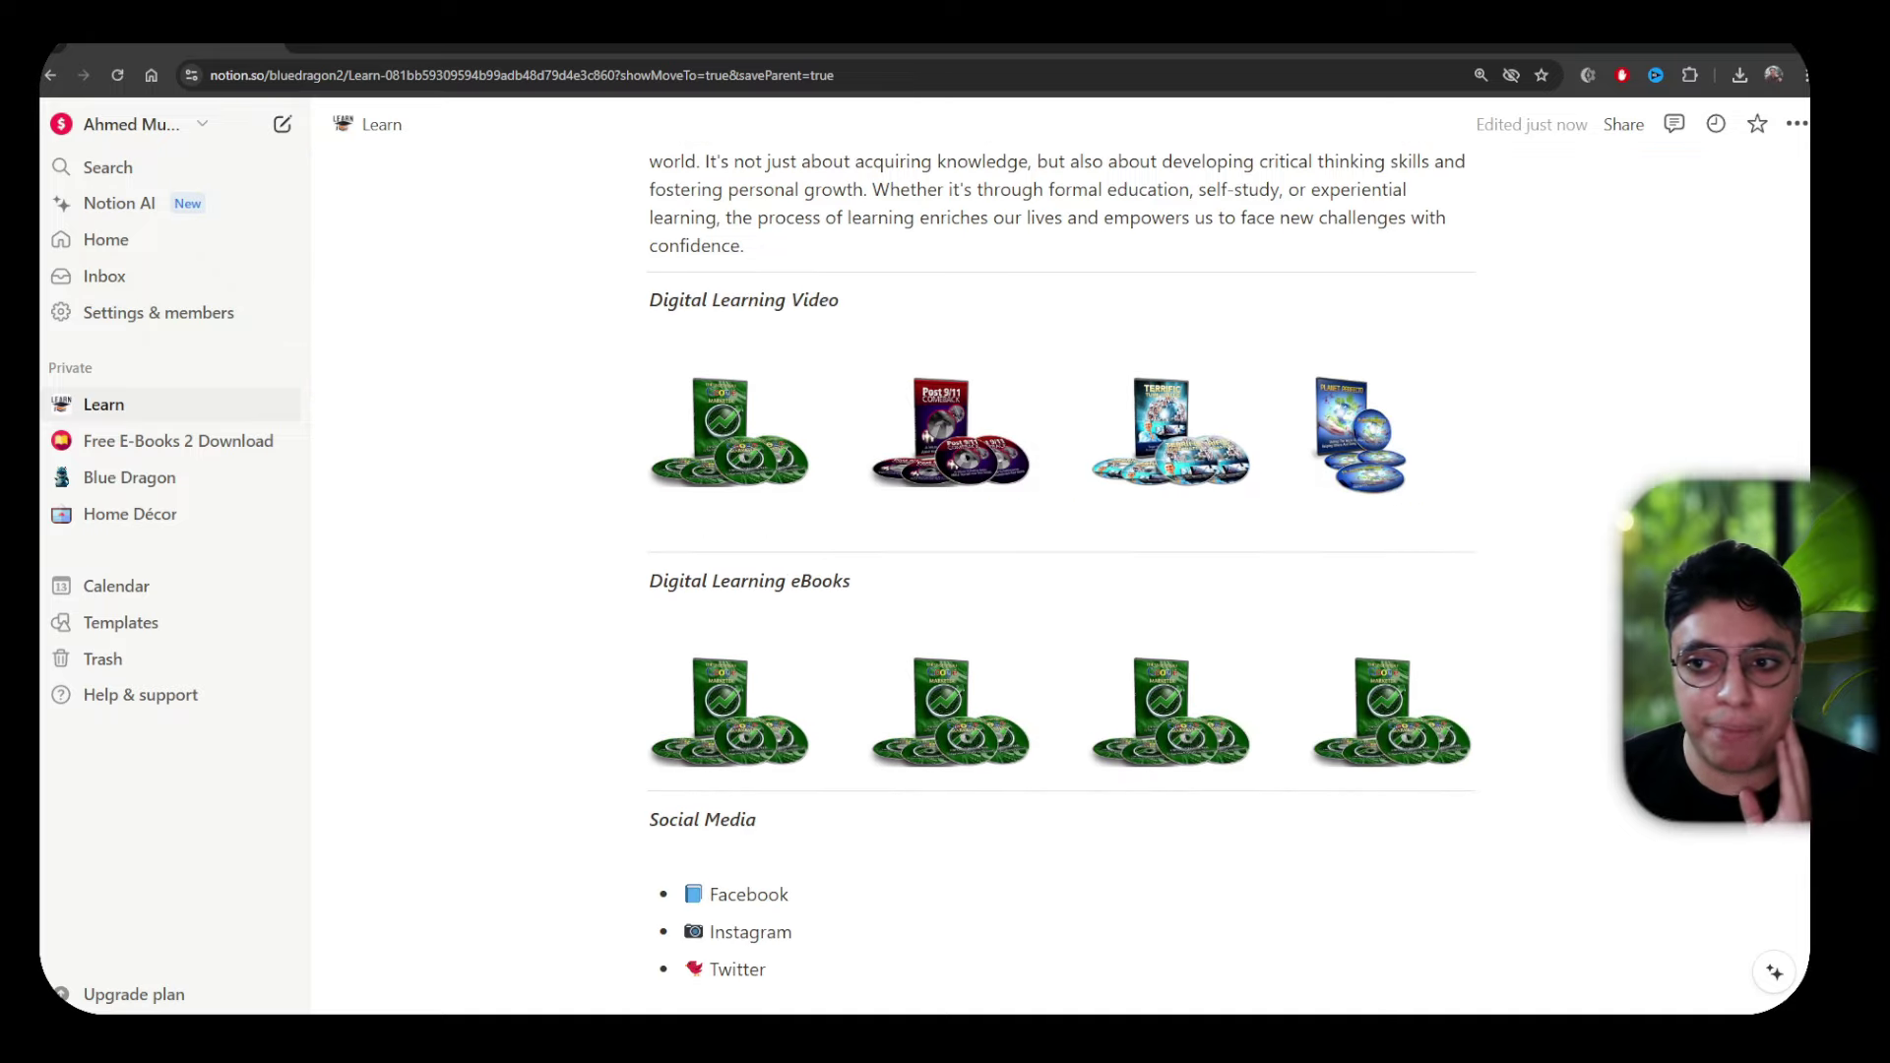
{"action": "scroll", "coordinate": [1061, 581], "scroll_direction": "up", "scroll_amount": 5}
{"action": "scroll", "coordinate": [1060, 581], "scroll_direction": "down", "scroll_amount": 11}
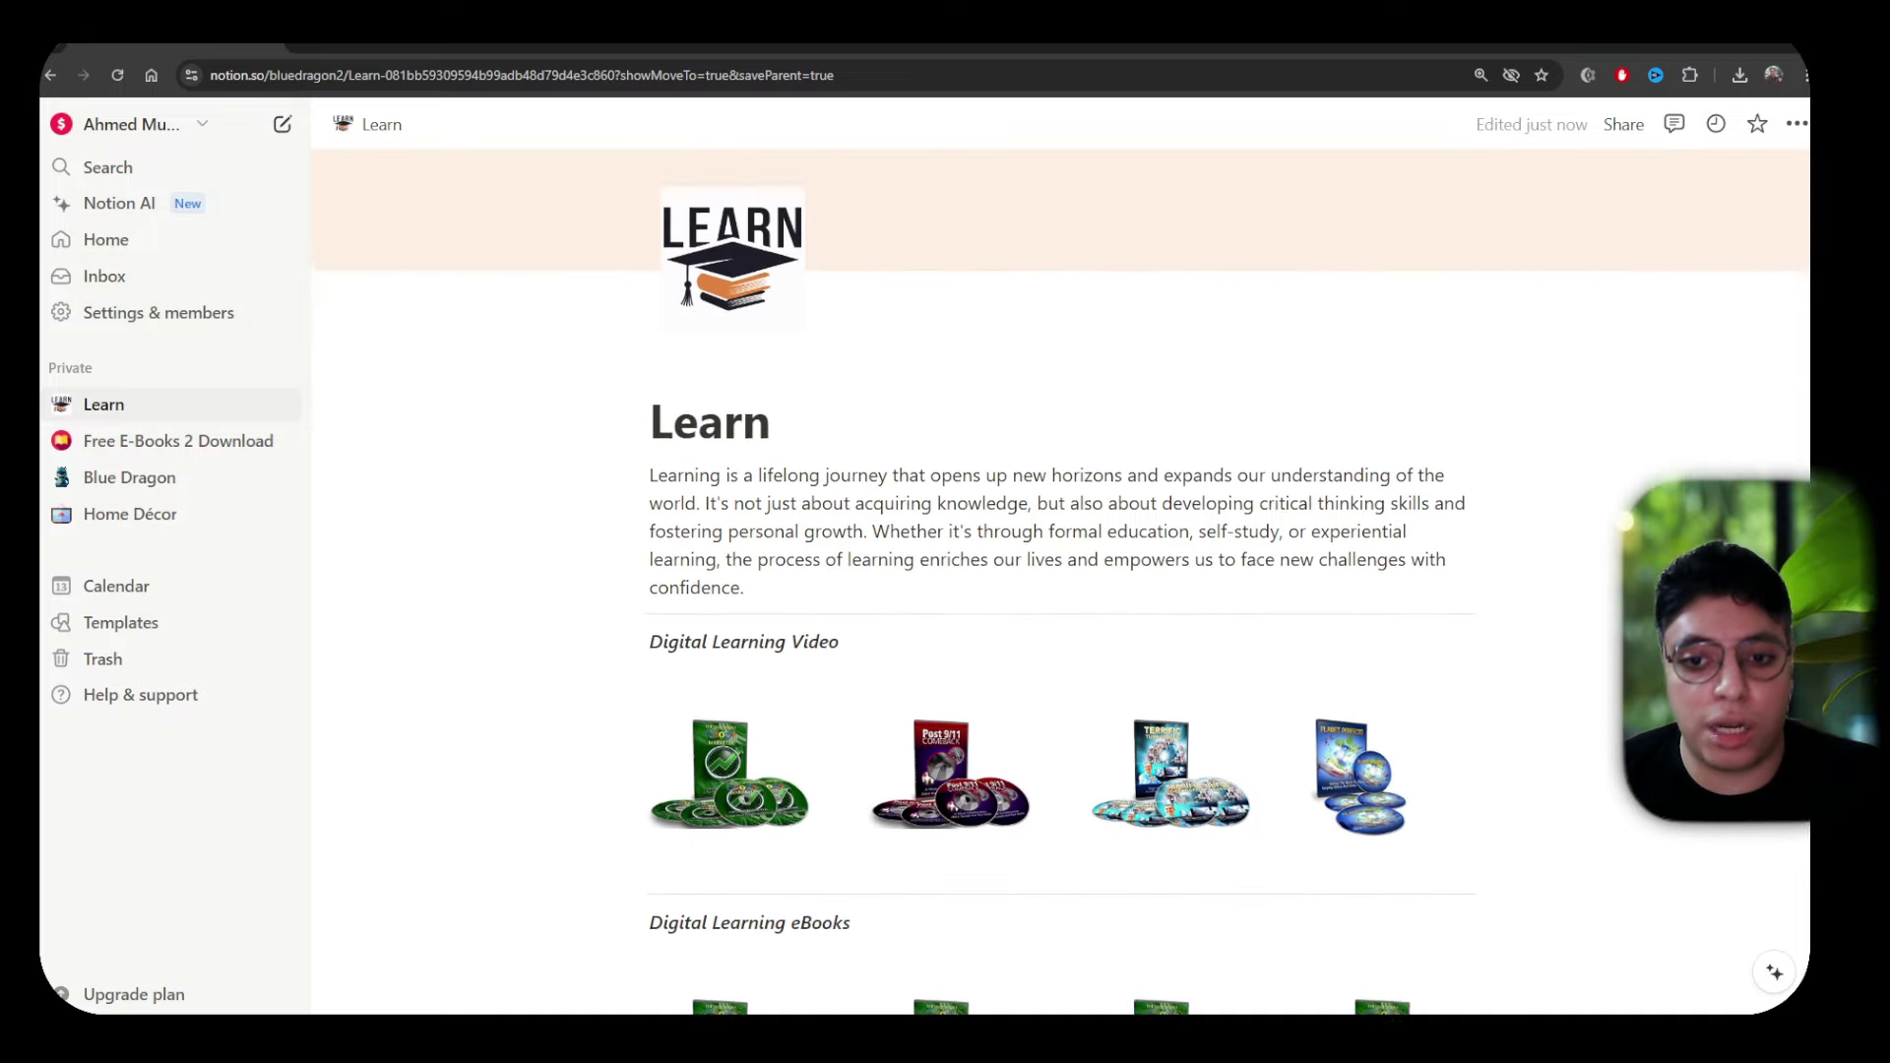
{"action": "scroll", "coordinate": [1794, 383], "scroll_direction": "up", "scroll_amount": 10}
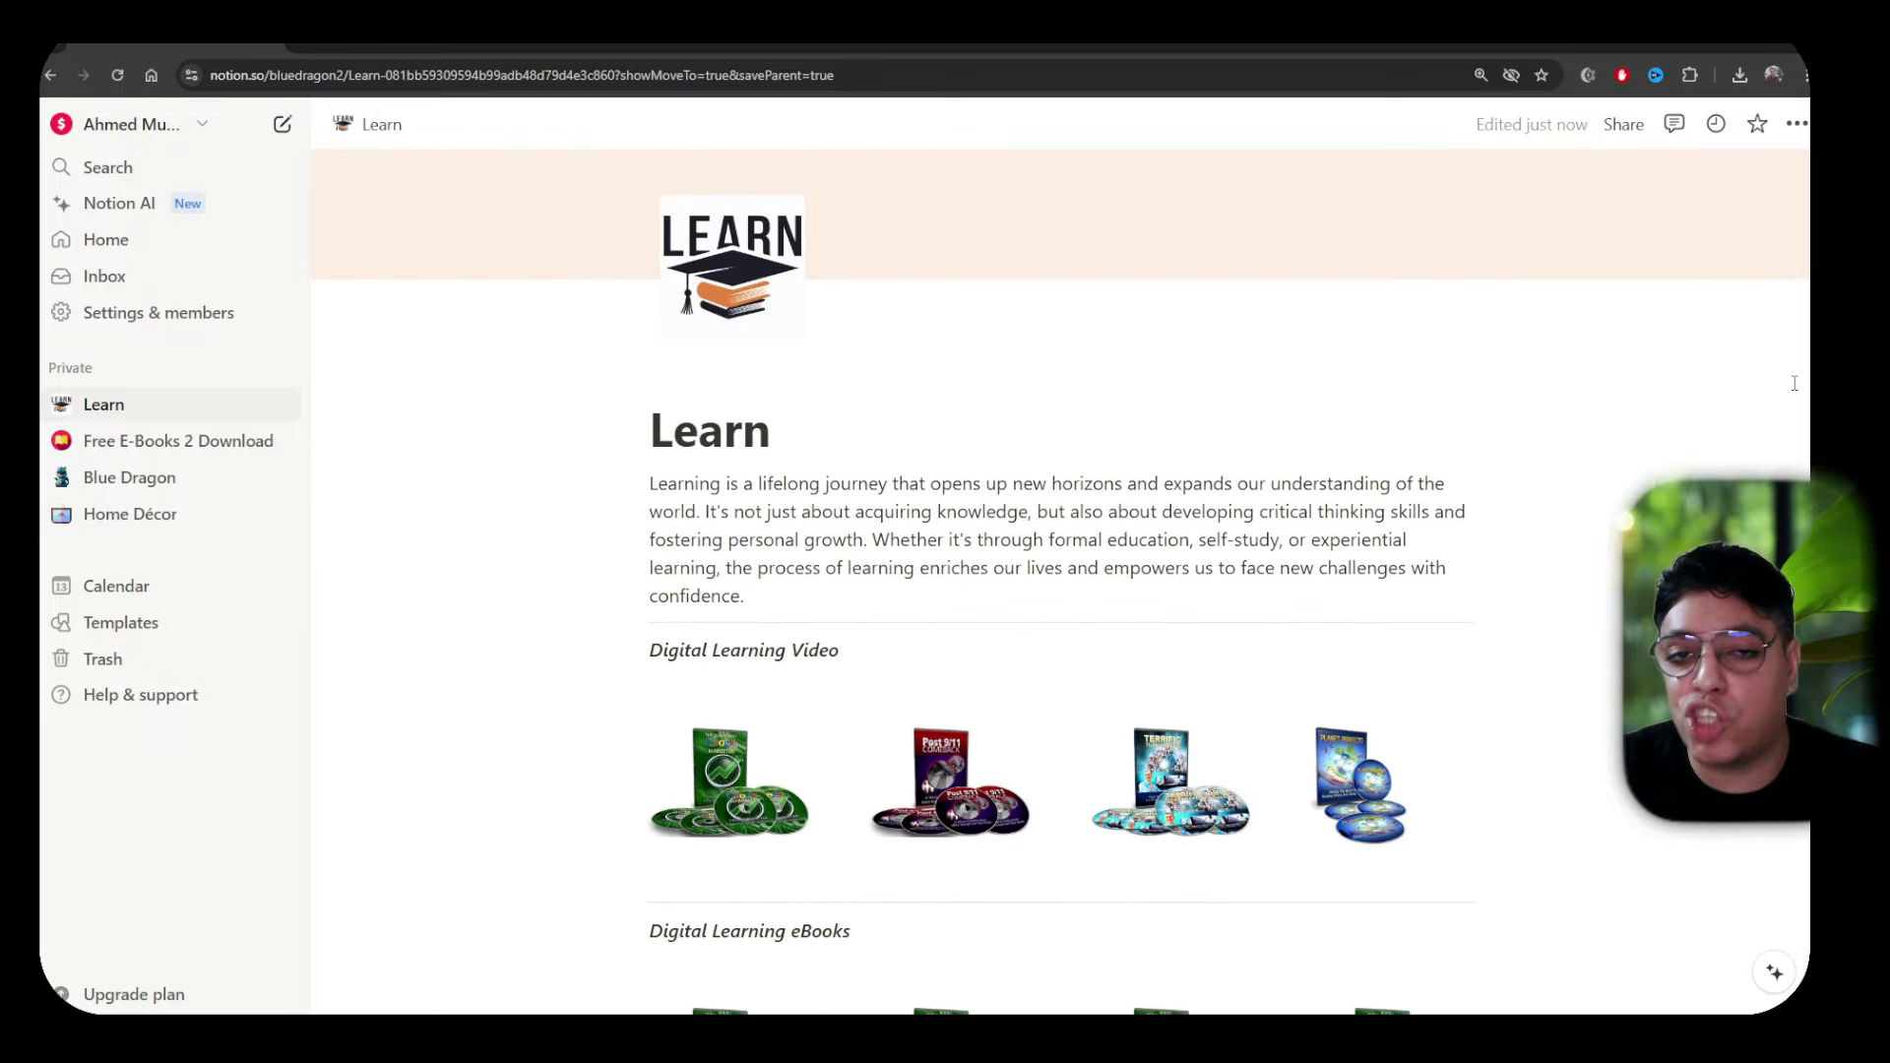
{"action": "scroll", "coordinate": [447, 624], "scroll_direction": "down", "scroll_amount": 3}
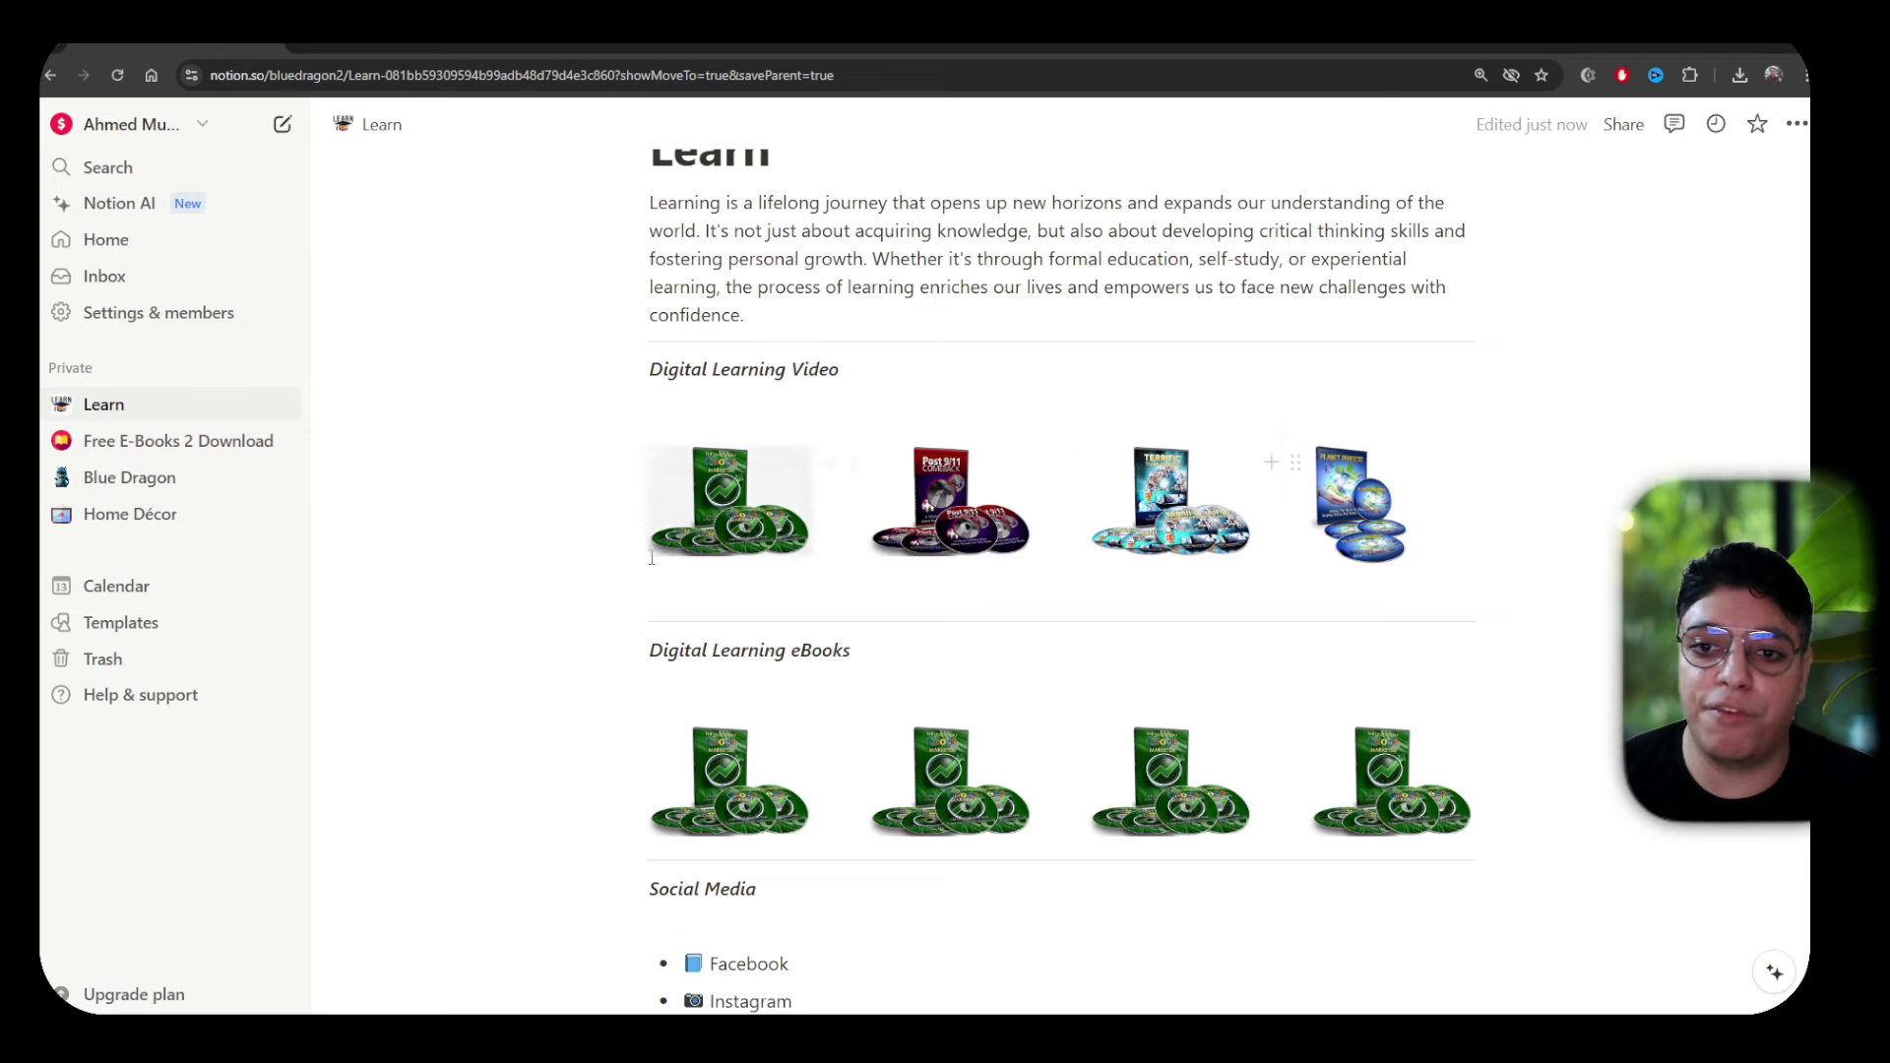
{"action": "scroll", "coordinate": [778, 581], "scroll_direction": "down", "scroll_amount": 5}
{"action": "scroll", "coordinate": [815, 569], "scroll_direction": "up", "scroll_amount": 6}
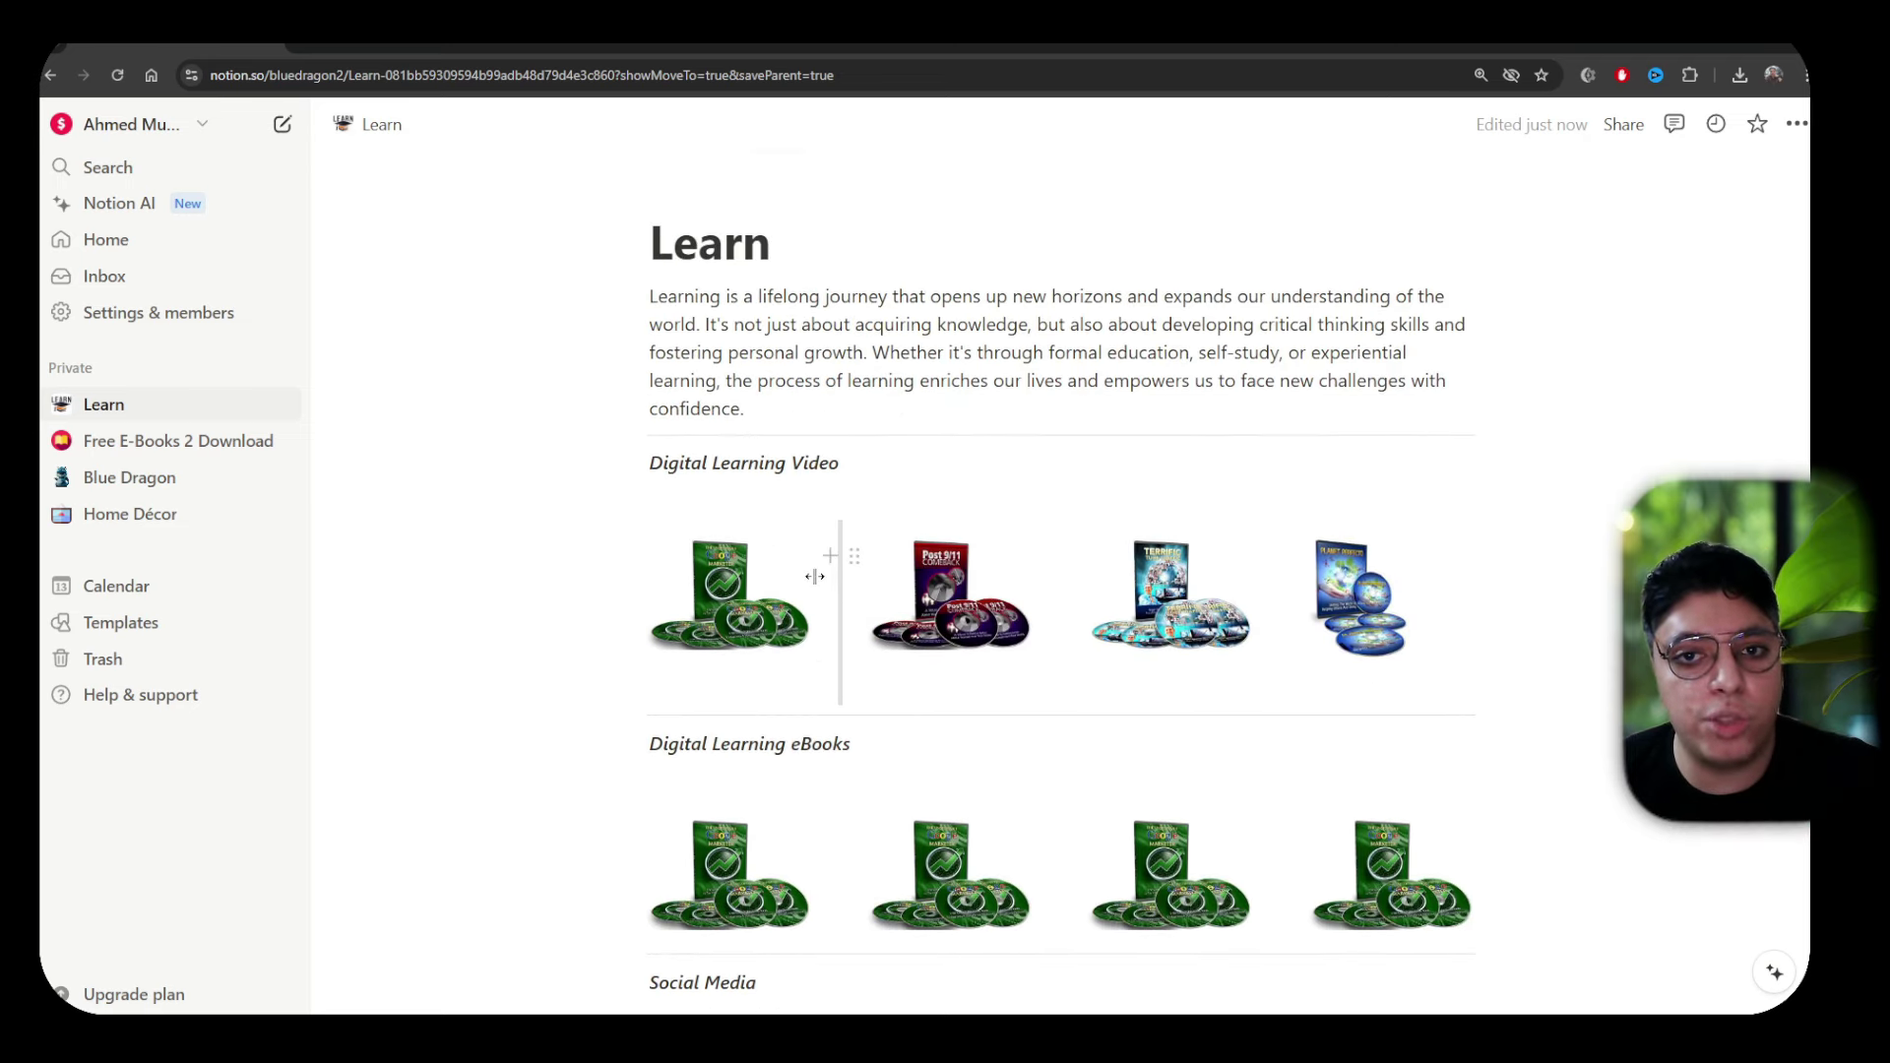
{"action": "mouse_move", "coordinate": [809, 578]}
{"action": "scroll", "coordinate": [809, 578], "scroll_direction": "down", "scroll_amount": 4}
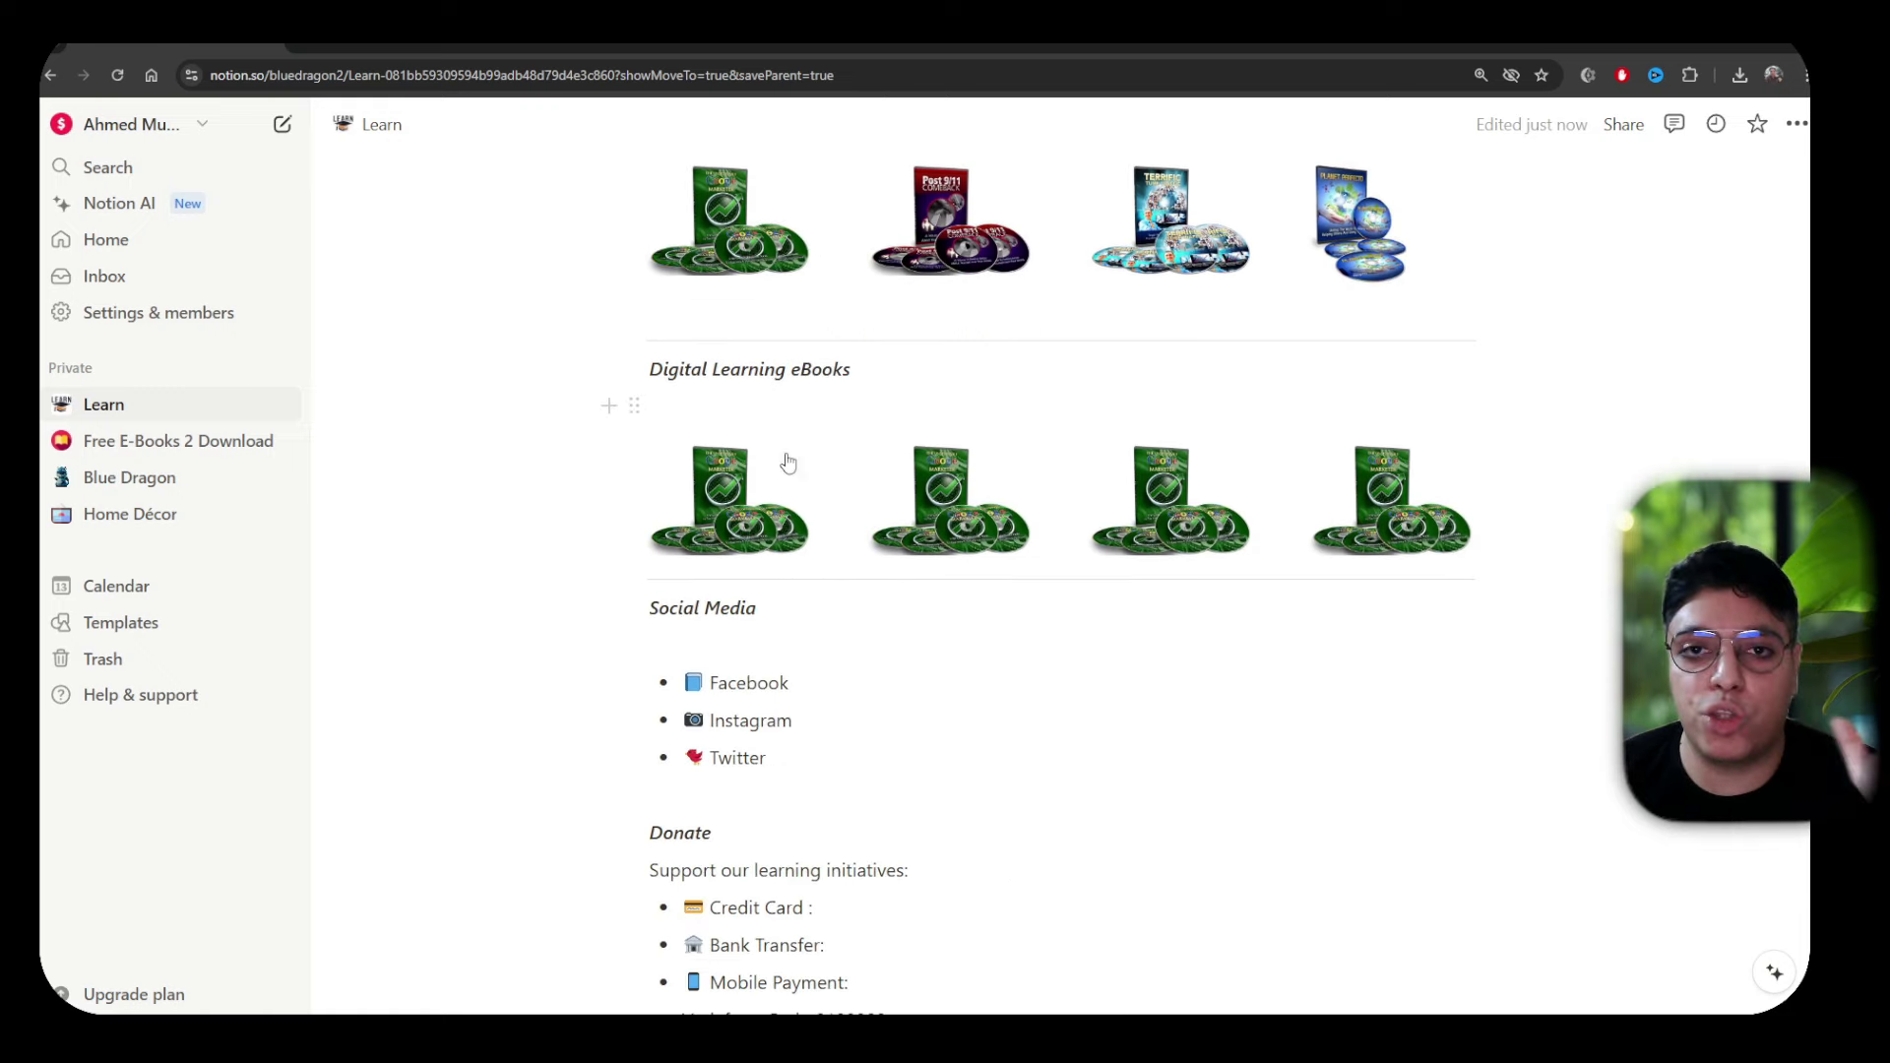
Publish the Learn page to the web as a public site
{"action": "scroll", "coordinate": [1031, 728], "scroll_direction": "down", "scroll_amount": 1}
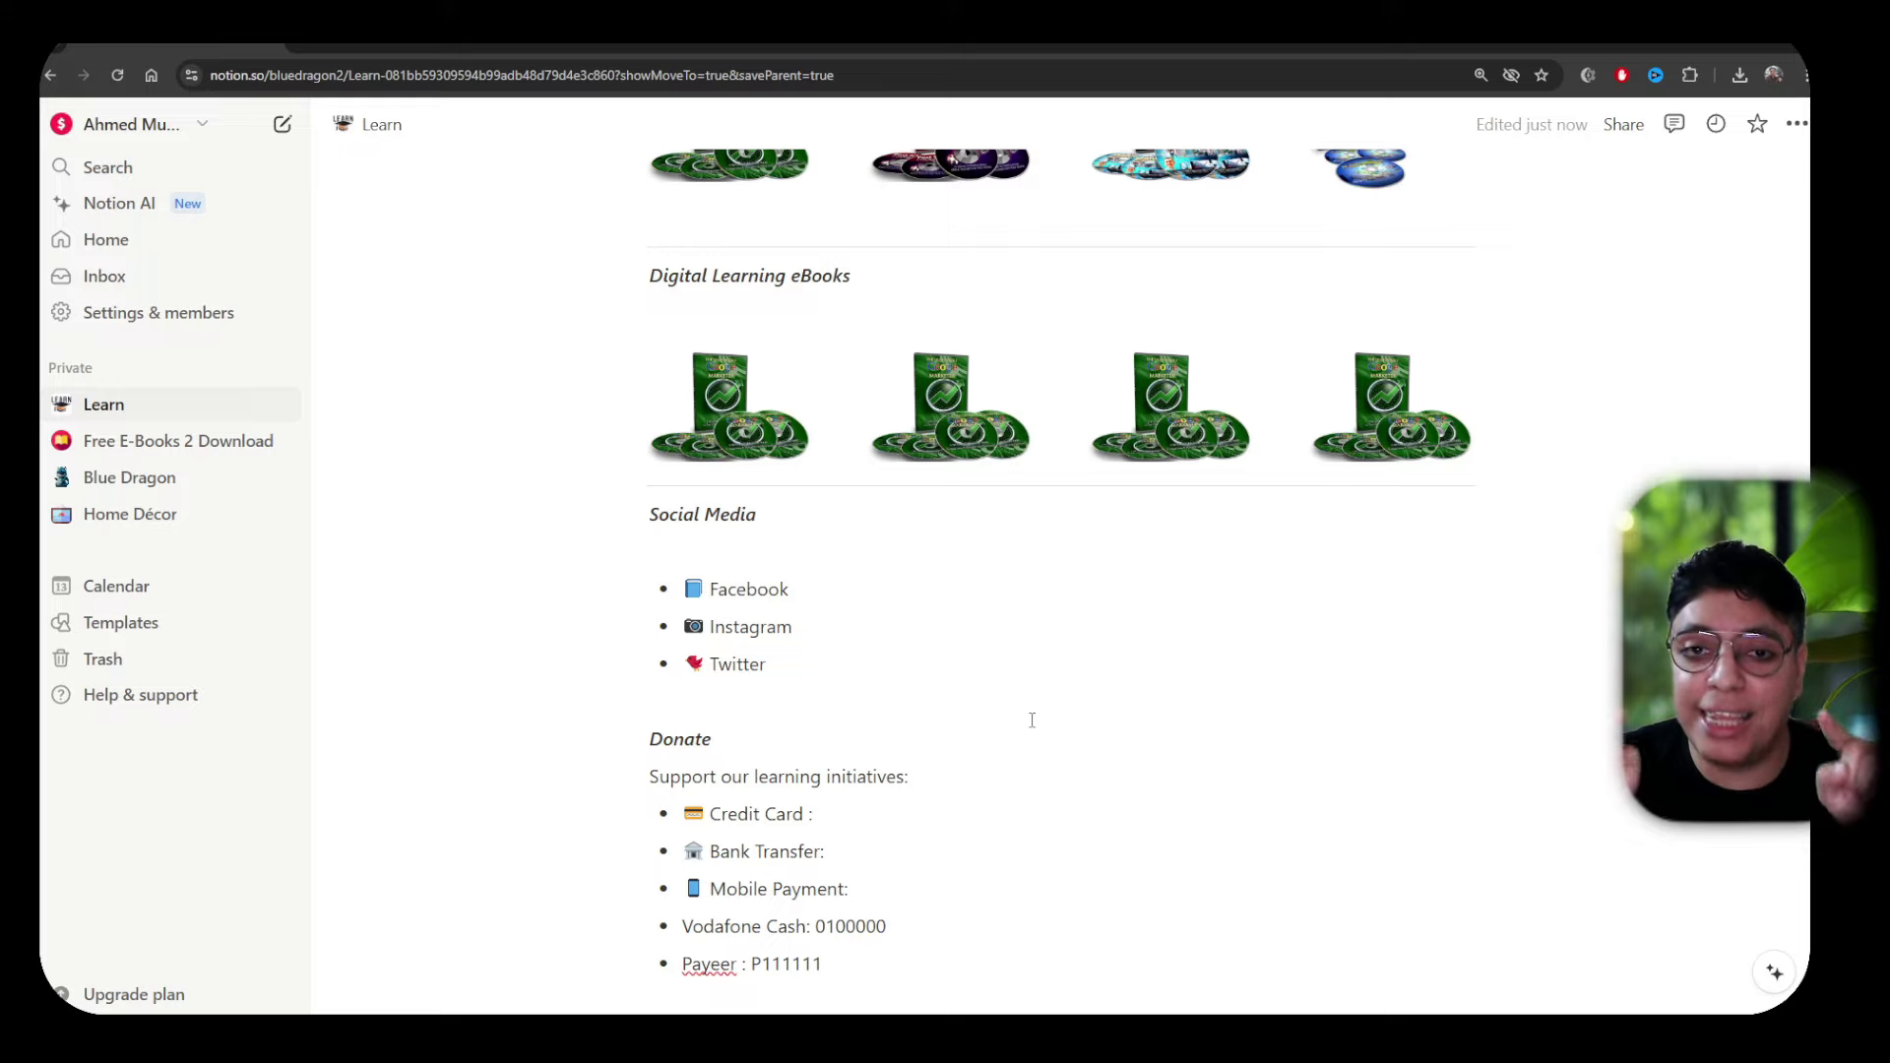
{"action": "type", "text": "-"}
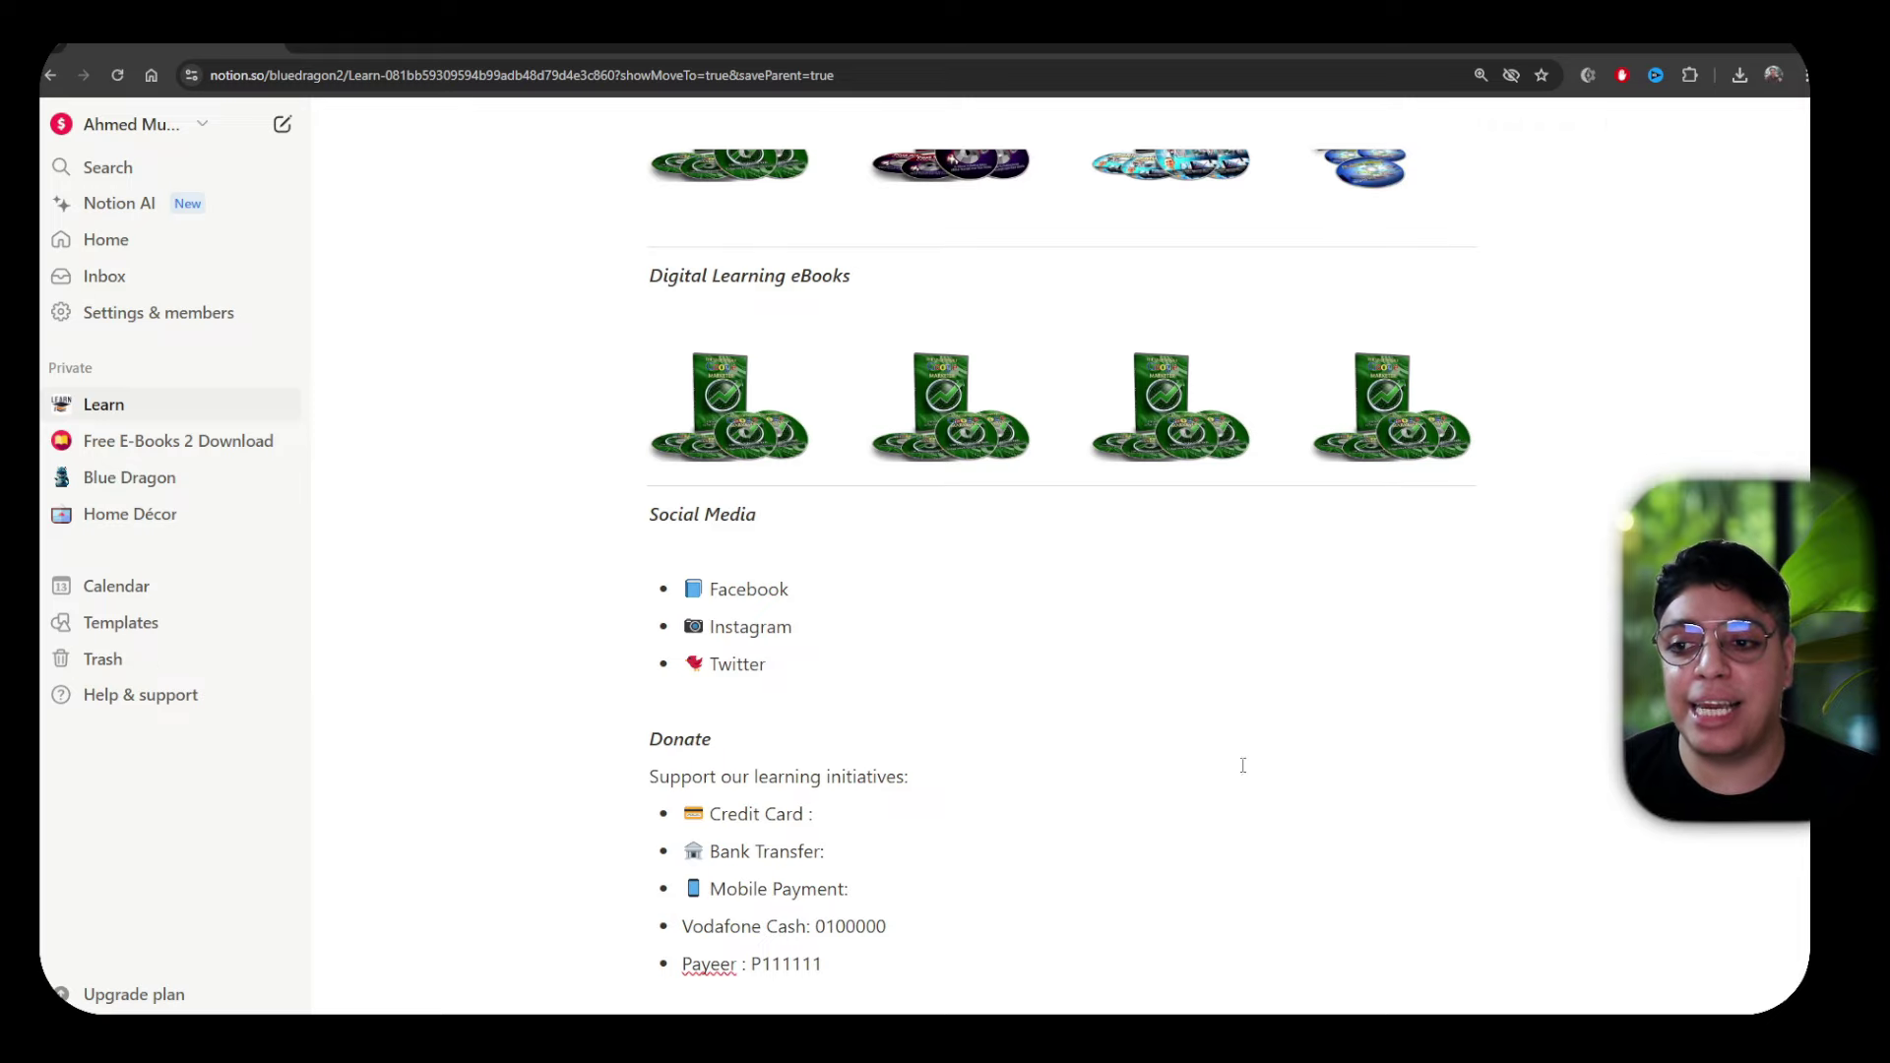
{"action": "scroll", "coordinate": [1240, 764], "scroll_direction": "up", "scroll_amount": 8}
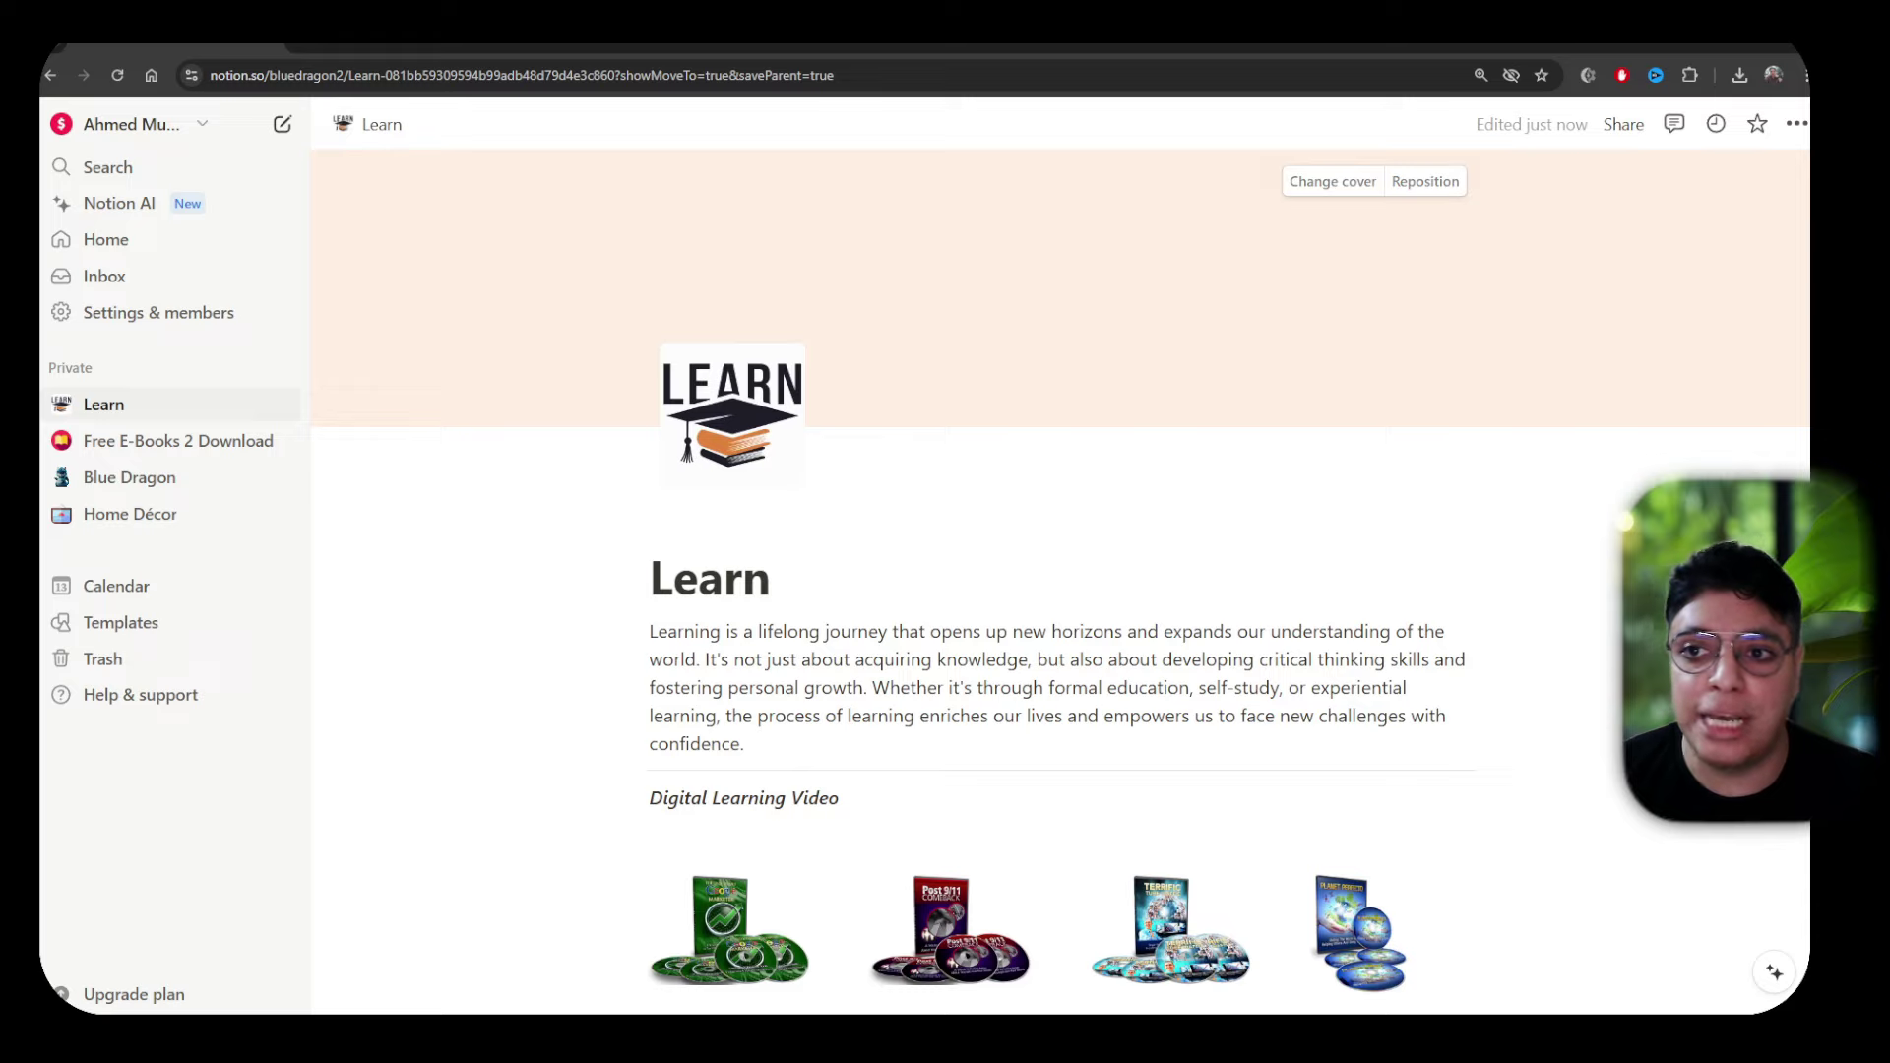
{"action": "left_click", "coordinate": [1624, 124]}
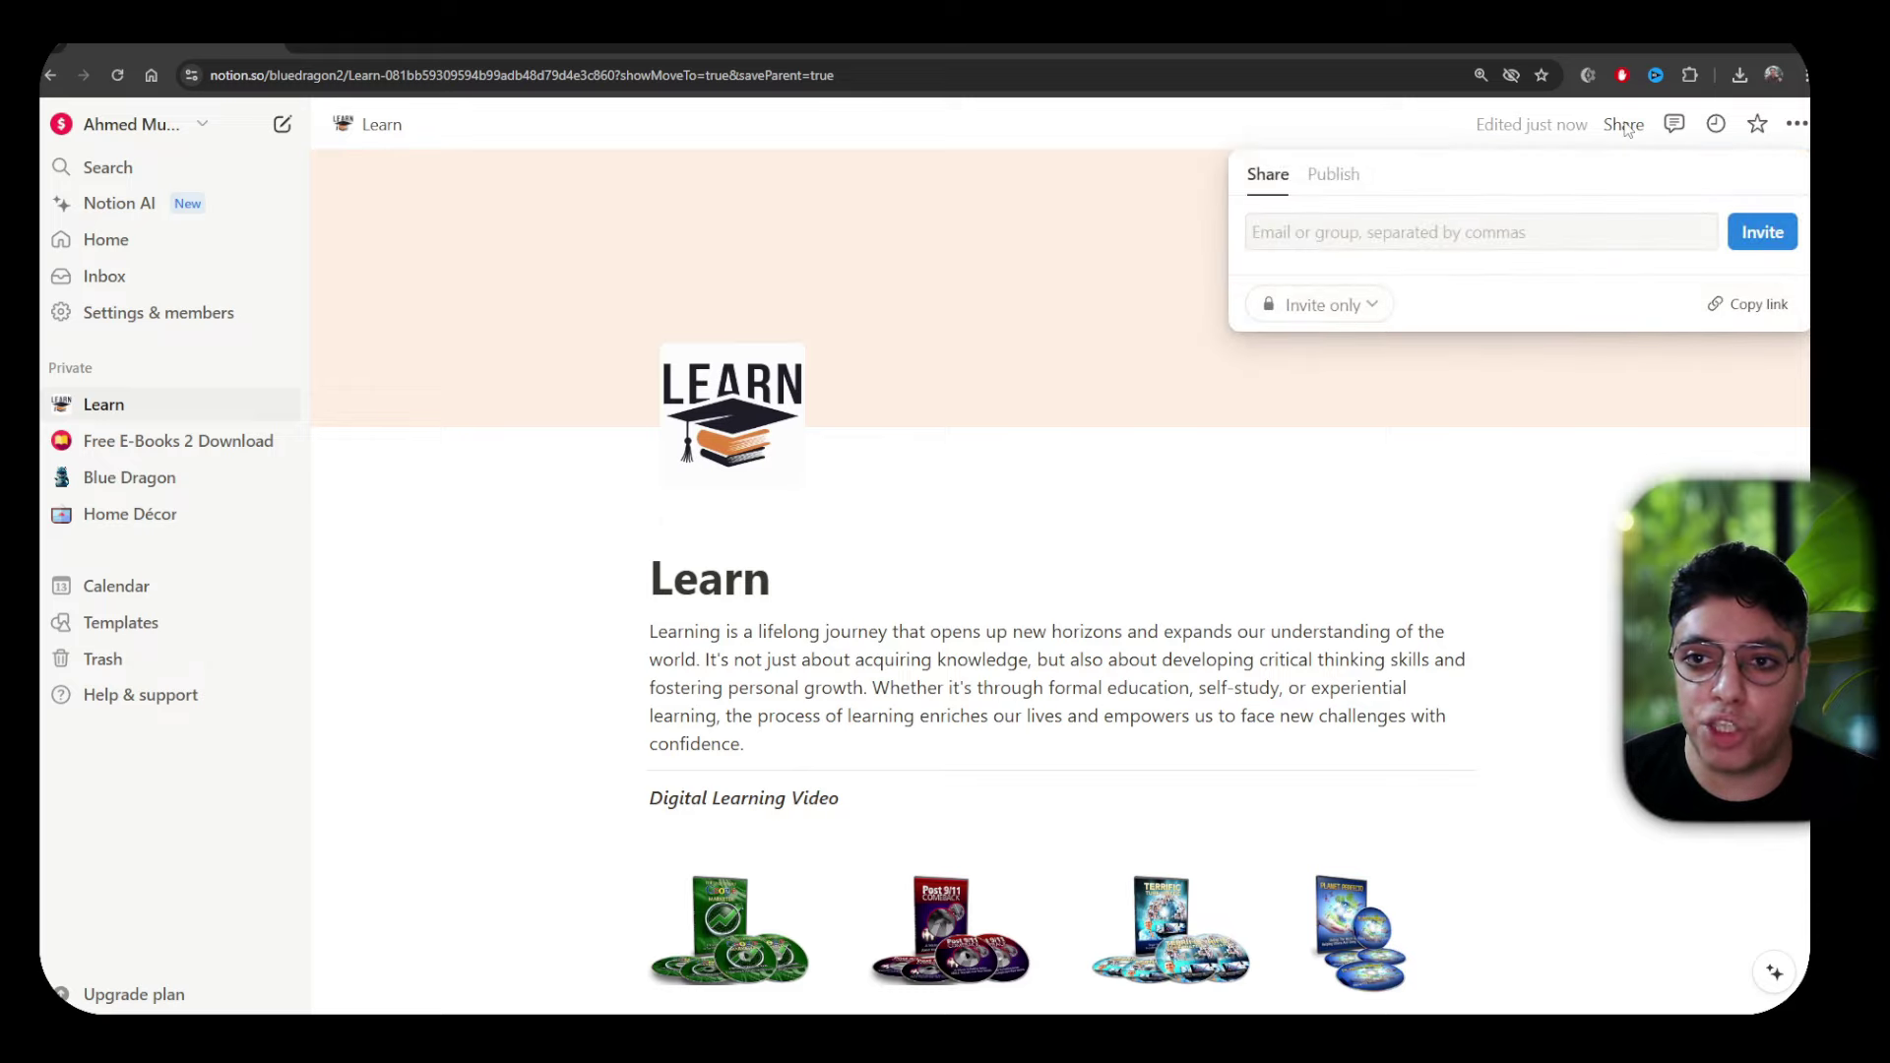
{"action": "left_click", "coordinate": [1333, 175]}
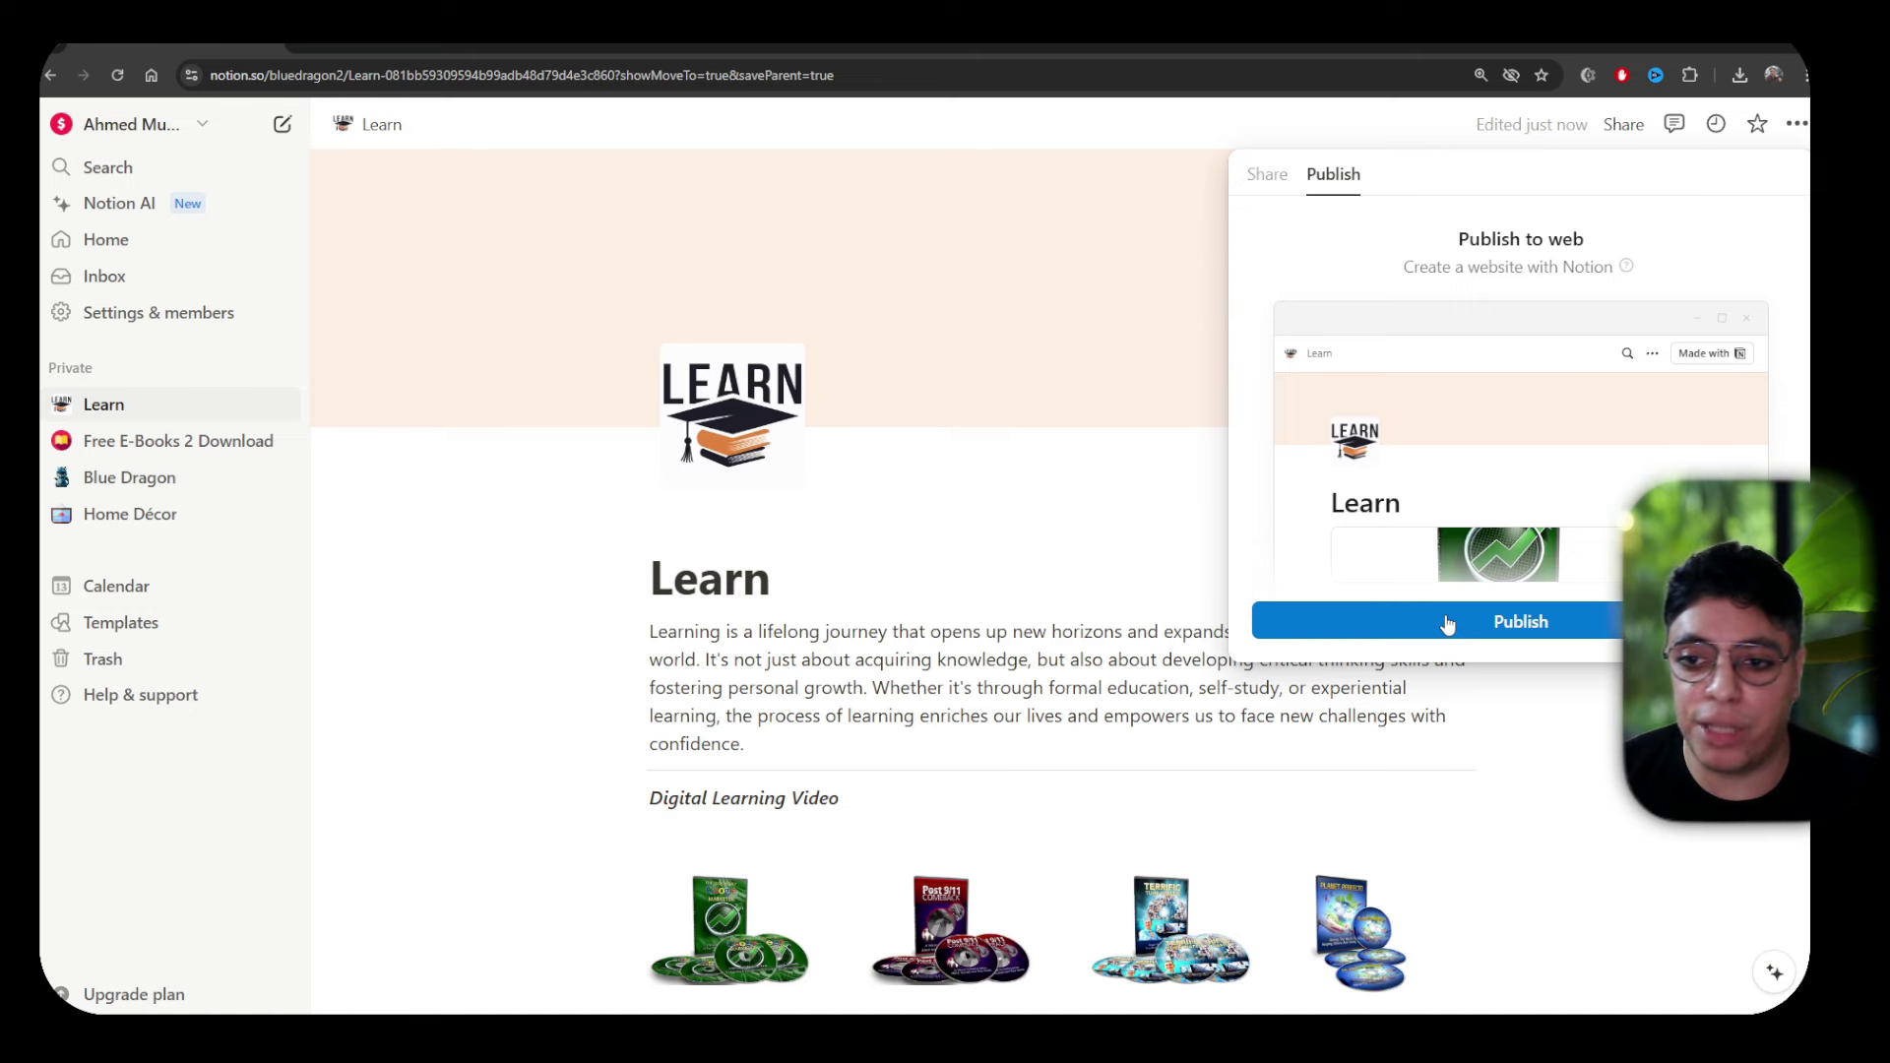
{"action": "left_click", "coordinate": [1447, 624]}
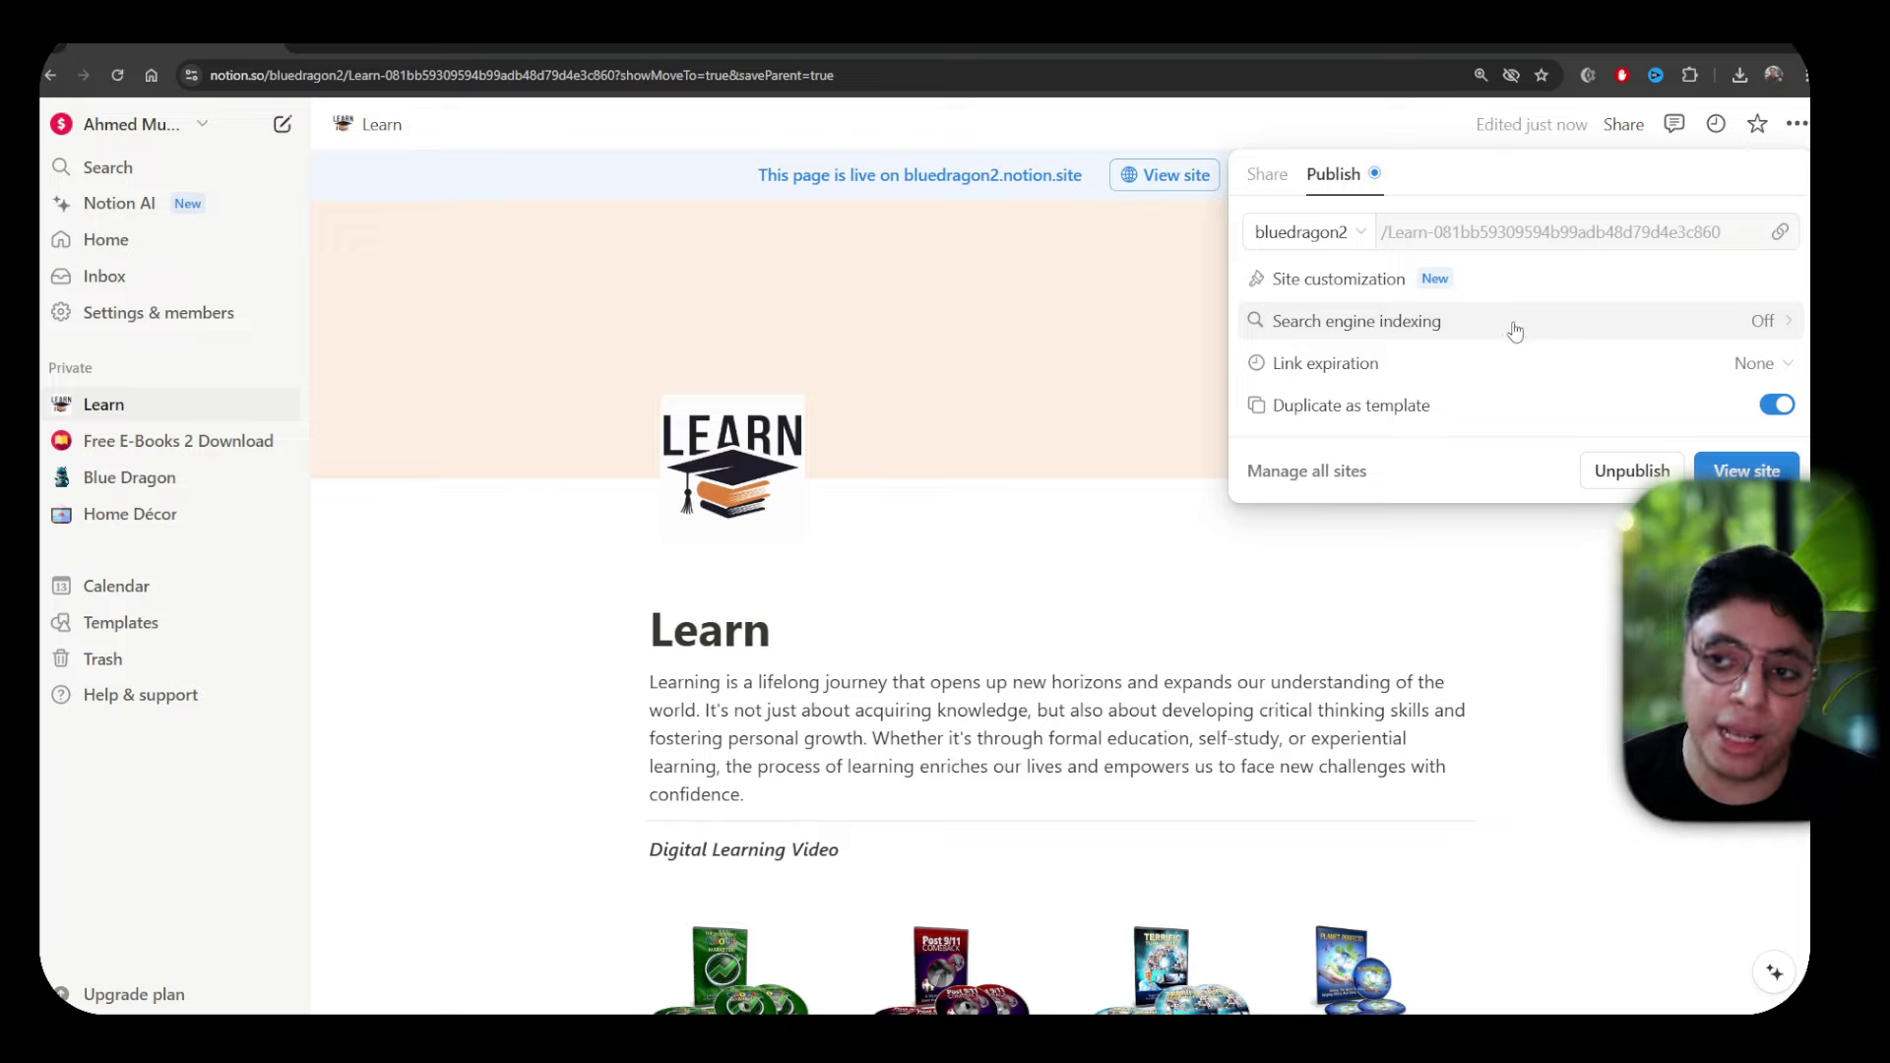
Make the published Learn page discoverable by search engines and copy its public site link
{"action": "left_click", "coordinate": [1680, 322]}
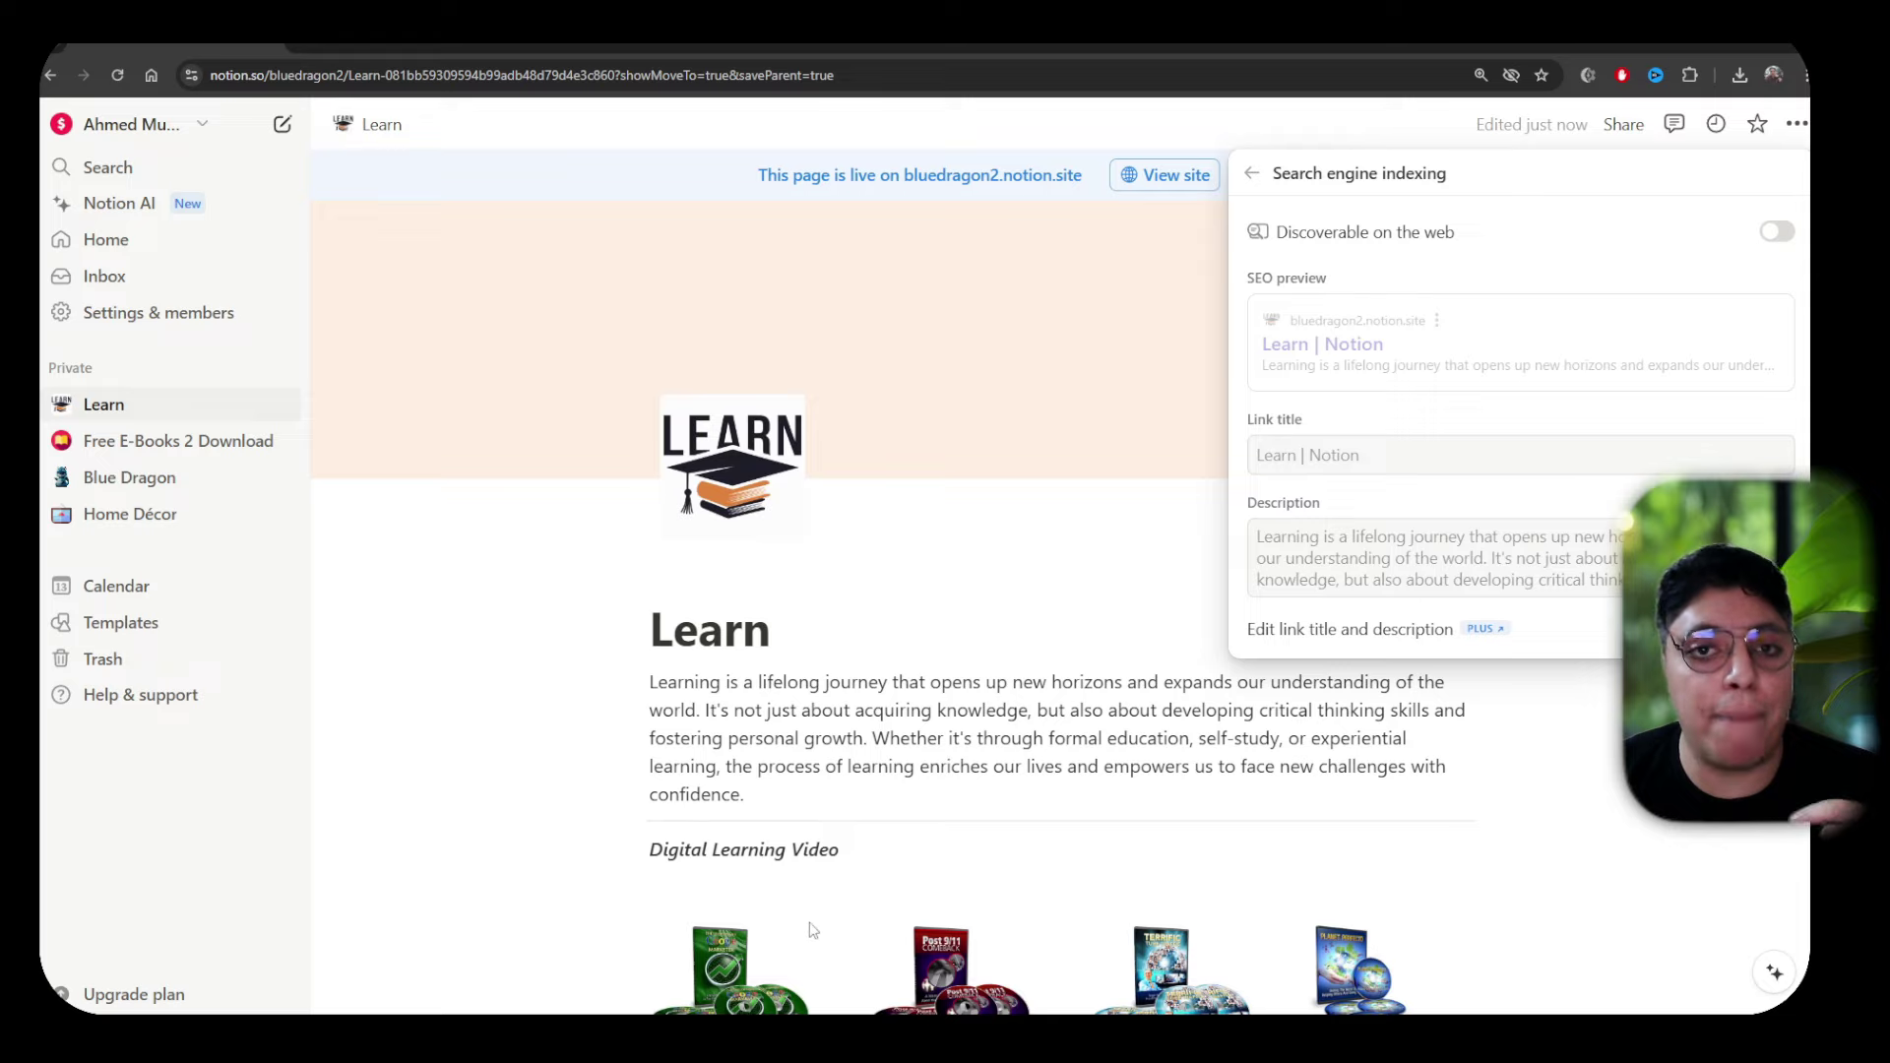
{"action": "left_click", "coordinate": [1773, 244]}
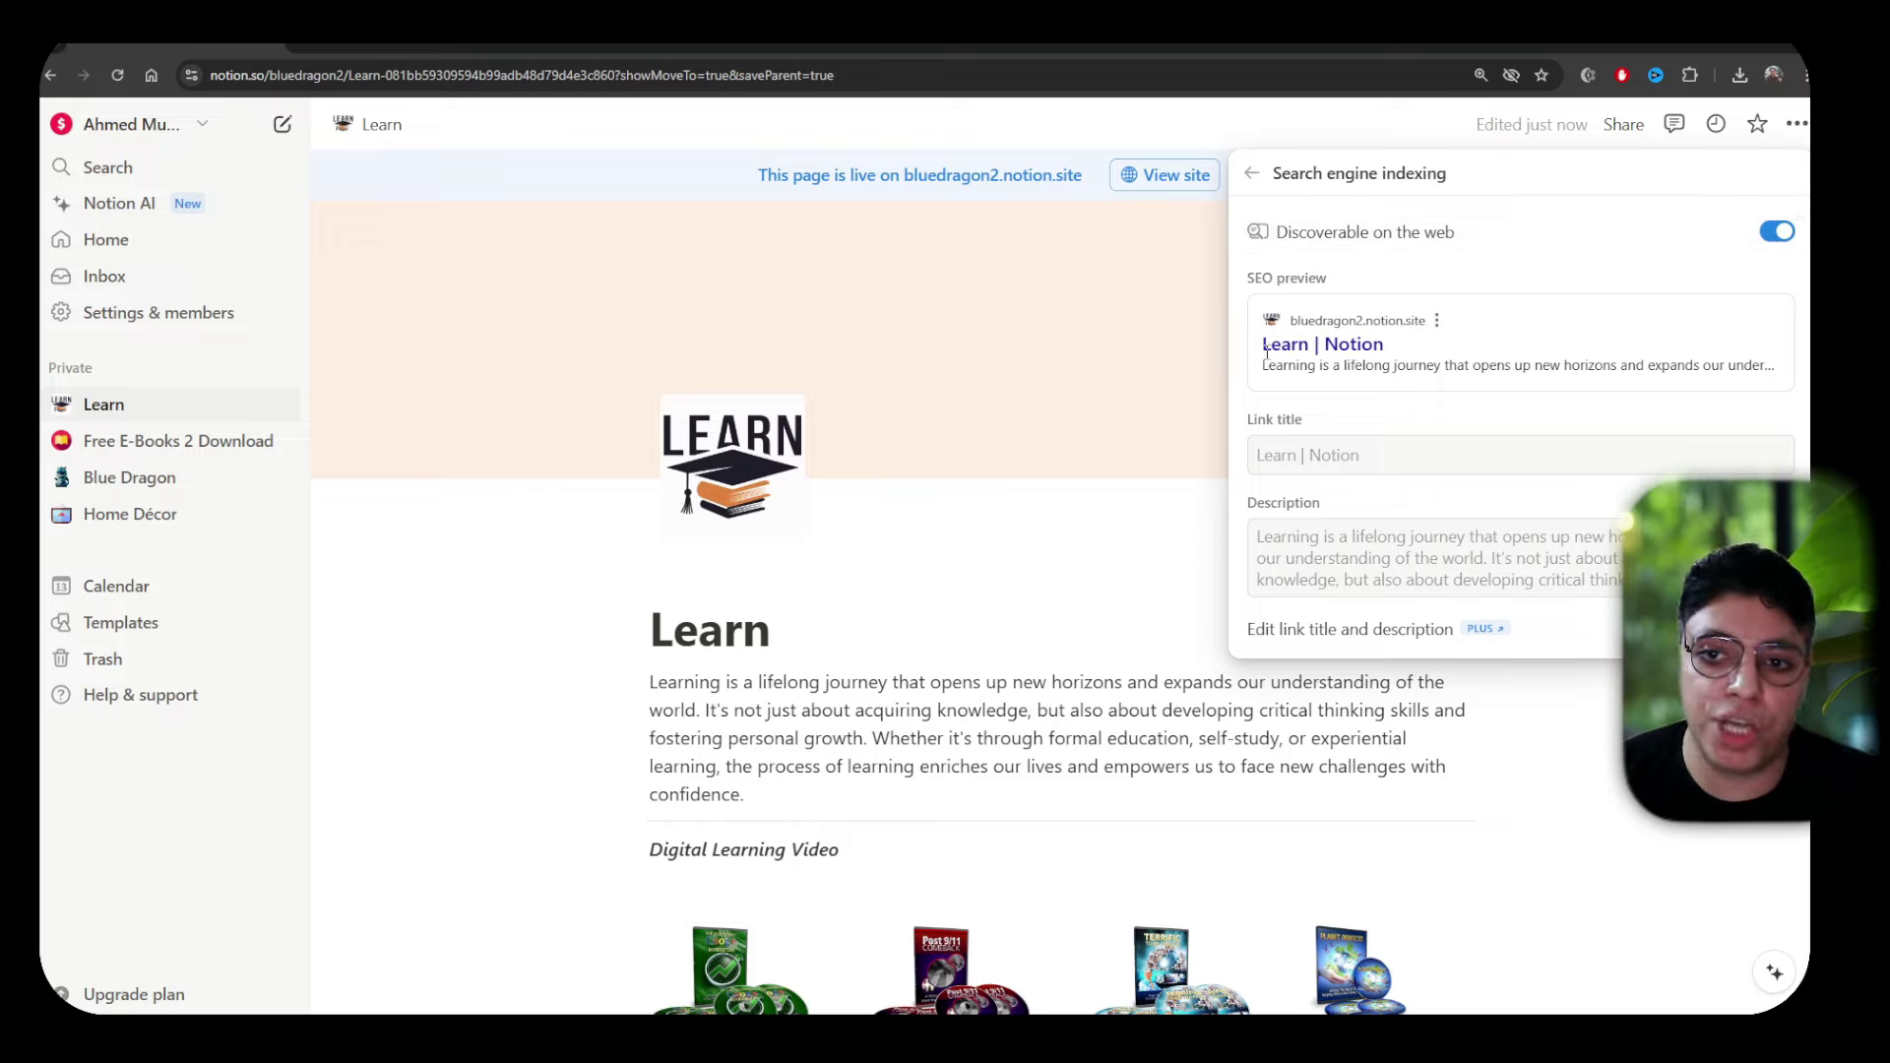
{"action": "left_click_drag", "start_coordinate": [1264, 345], "coordinate": [1392, 344]}
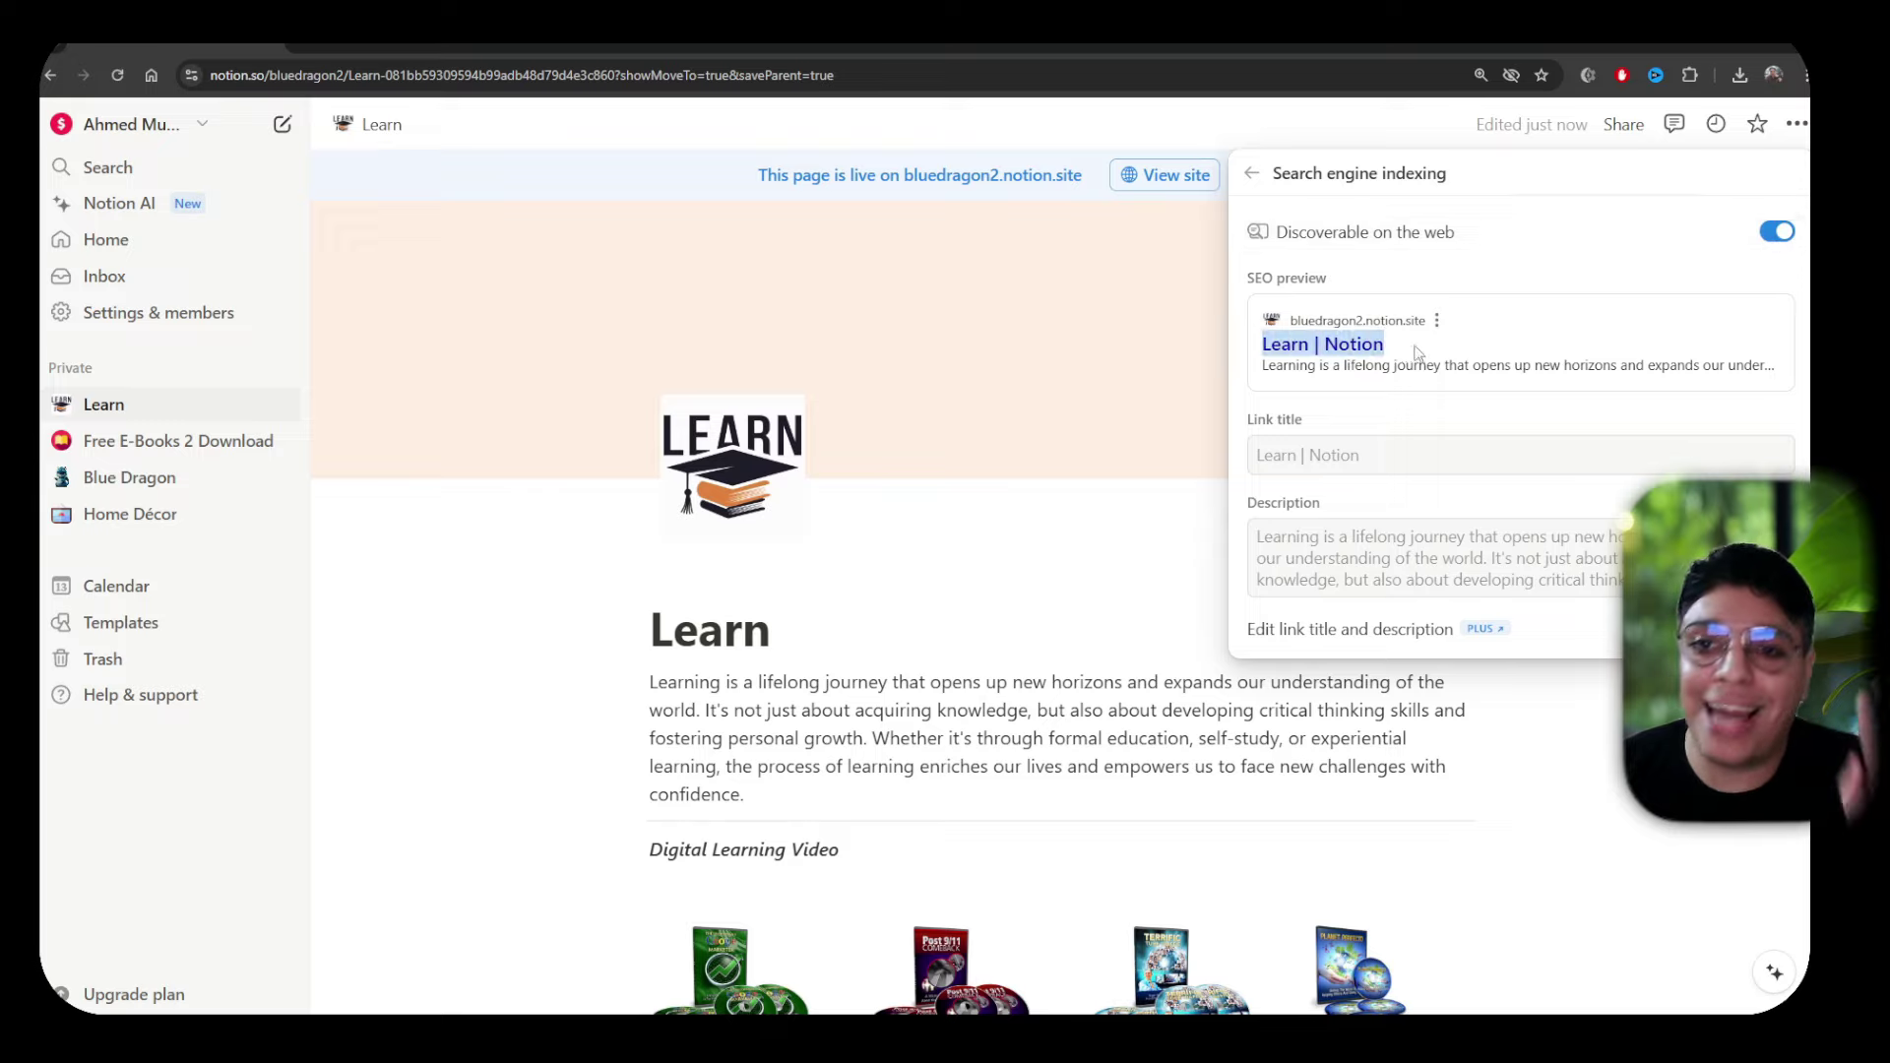
{"action": "left_click", "coordinate": [1253, 176]}
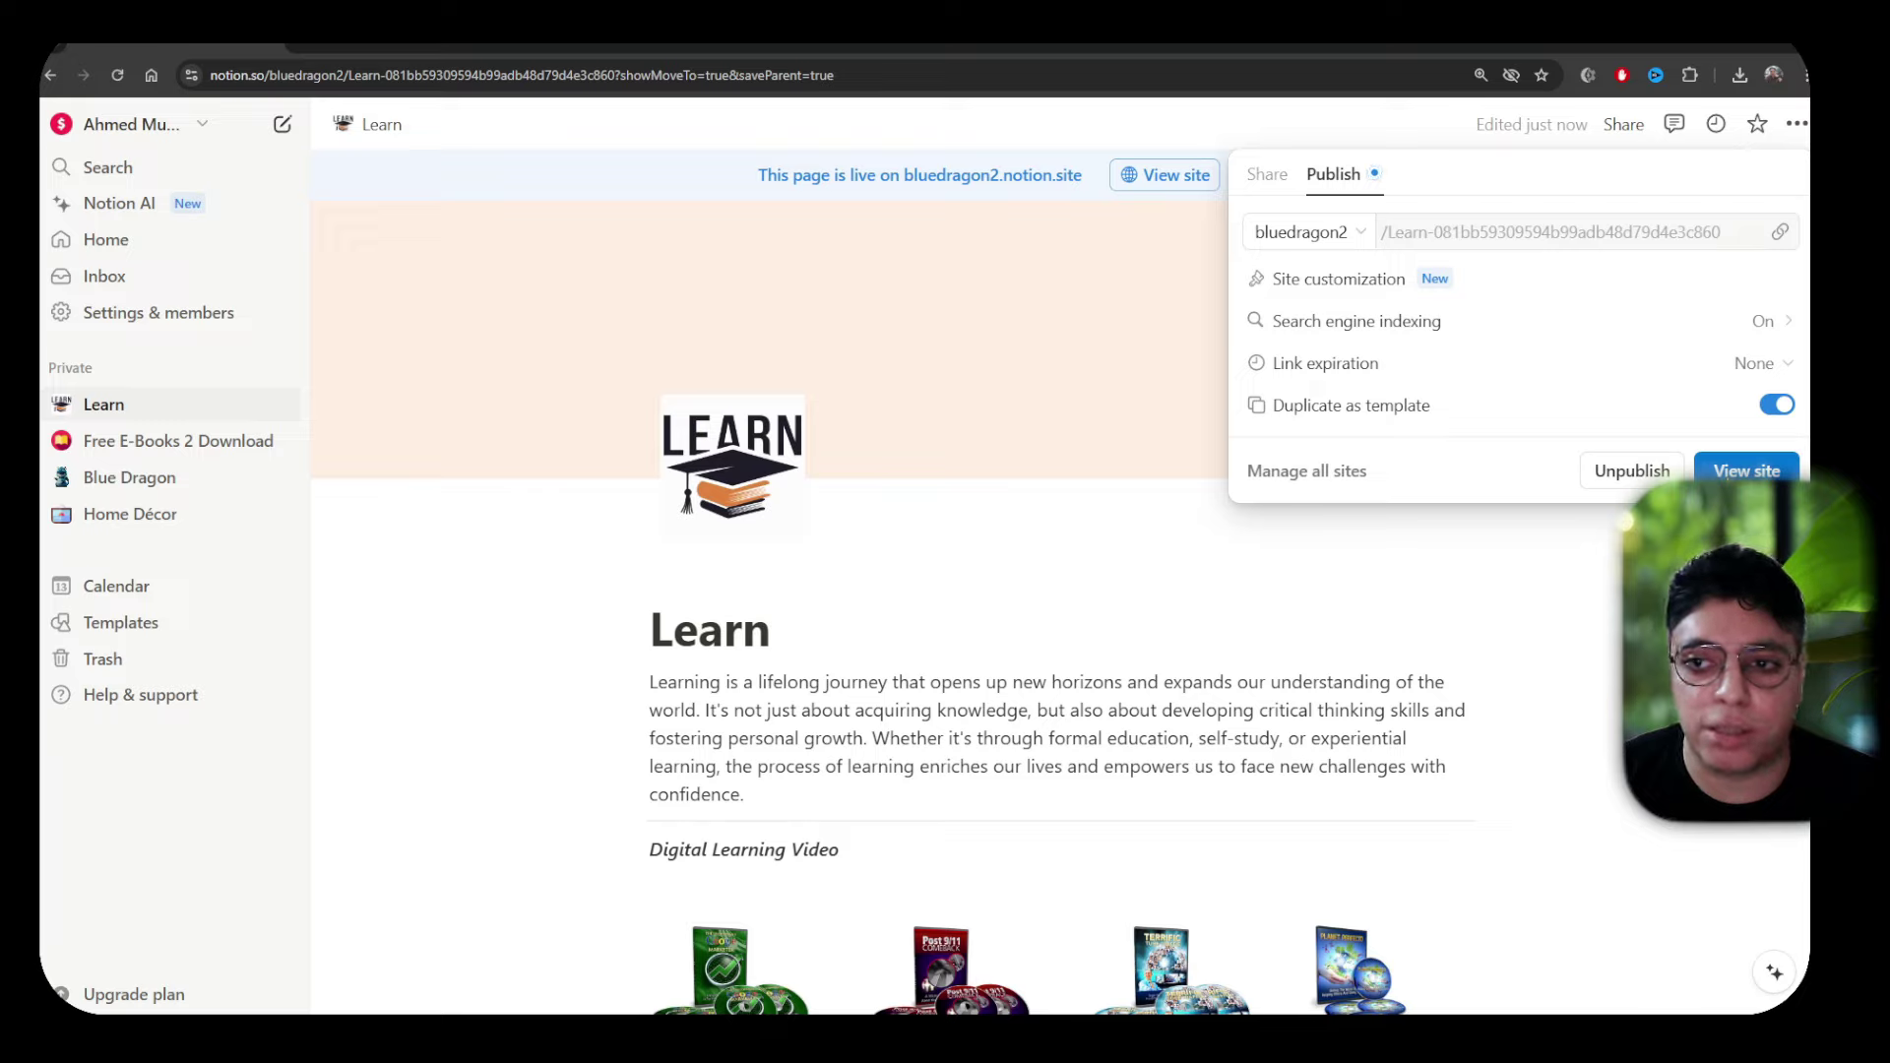
{"action": "left_click", "coordinate": [1724, 472]}
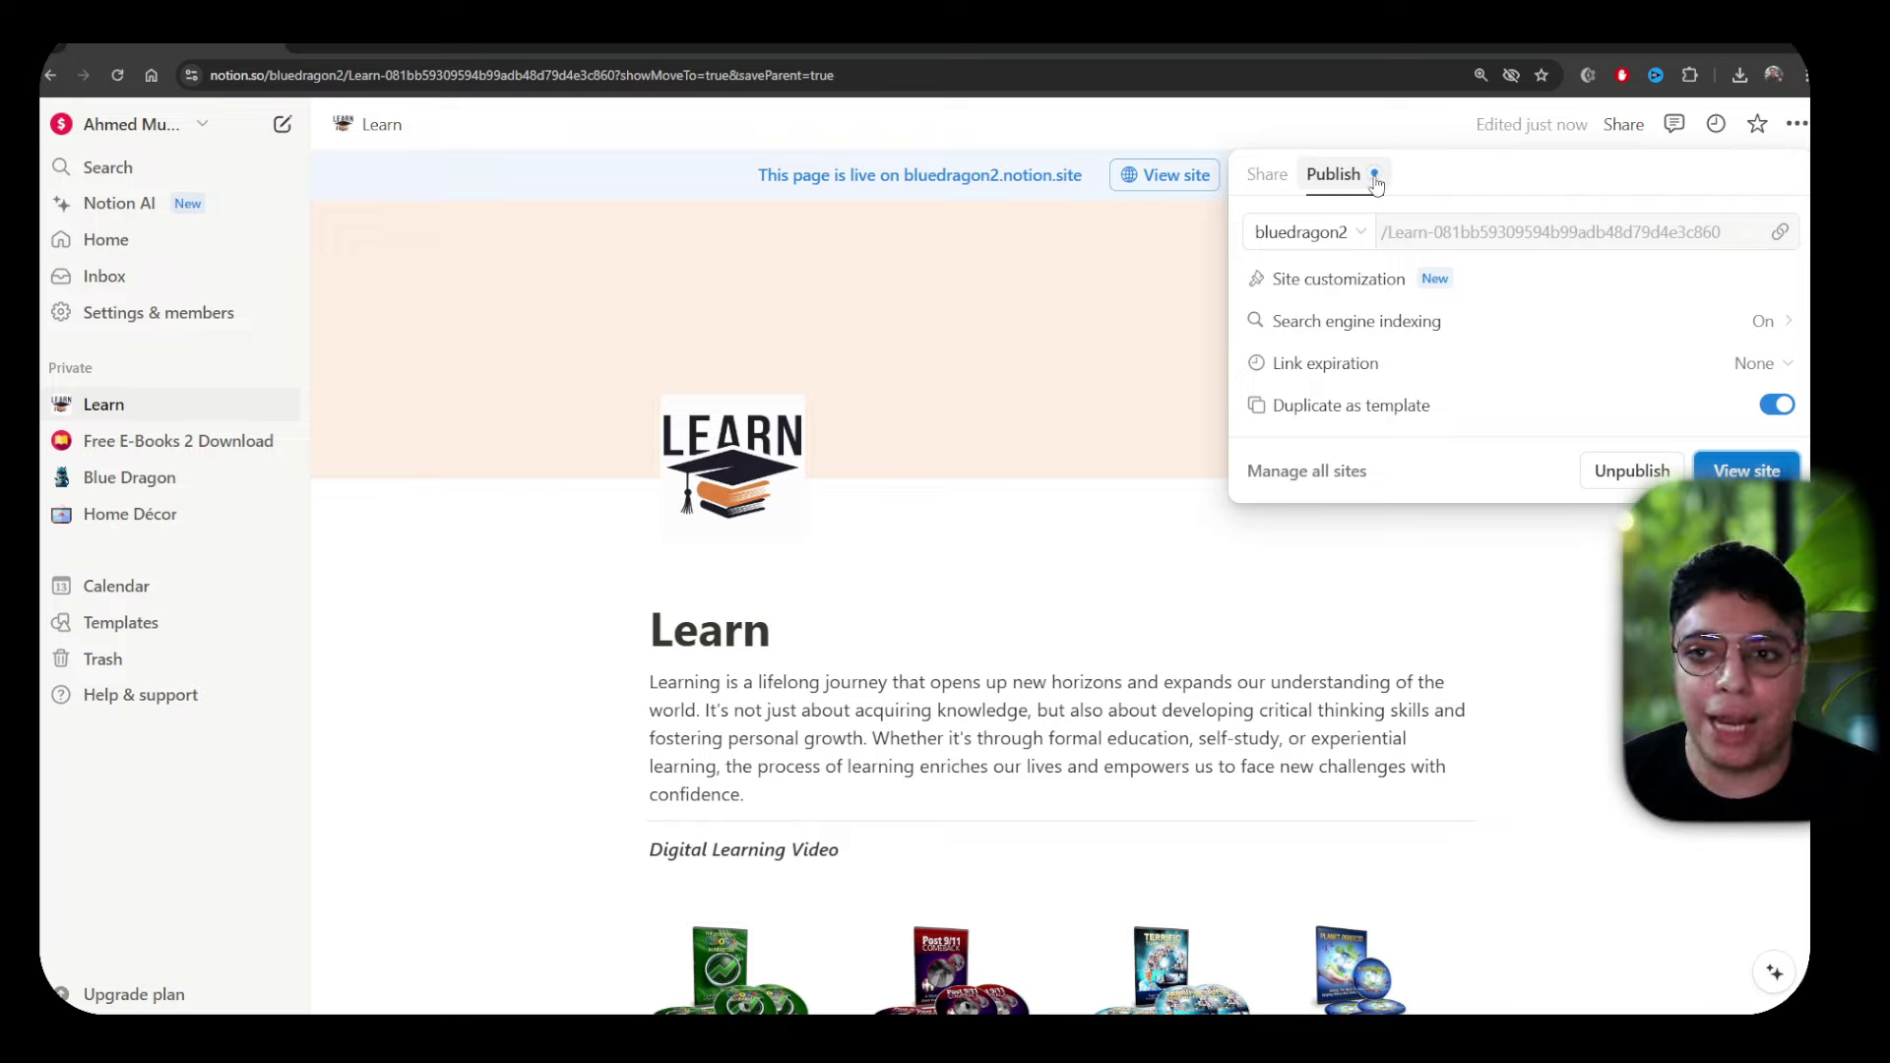
{"action": "left_click", "coordinate": [1780, 234]}
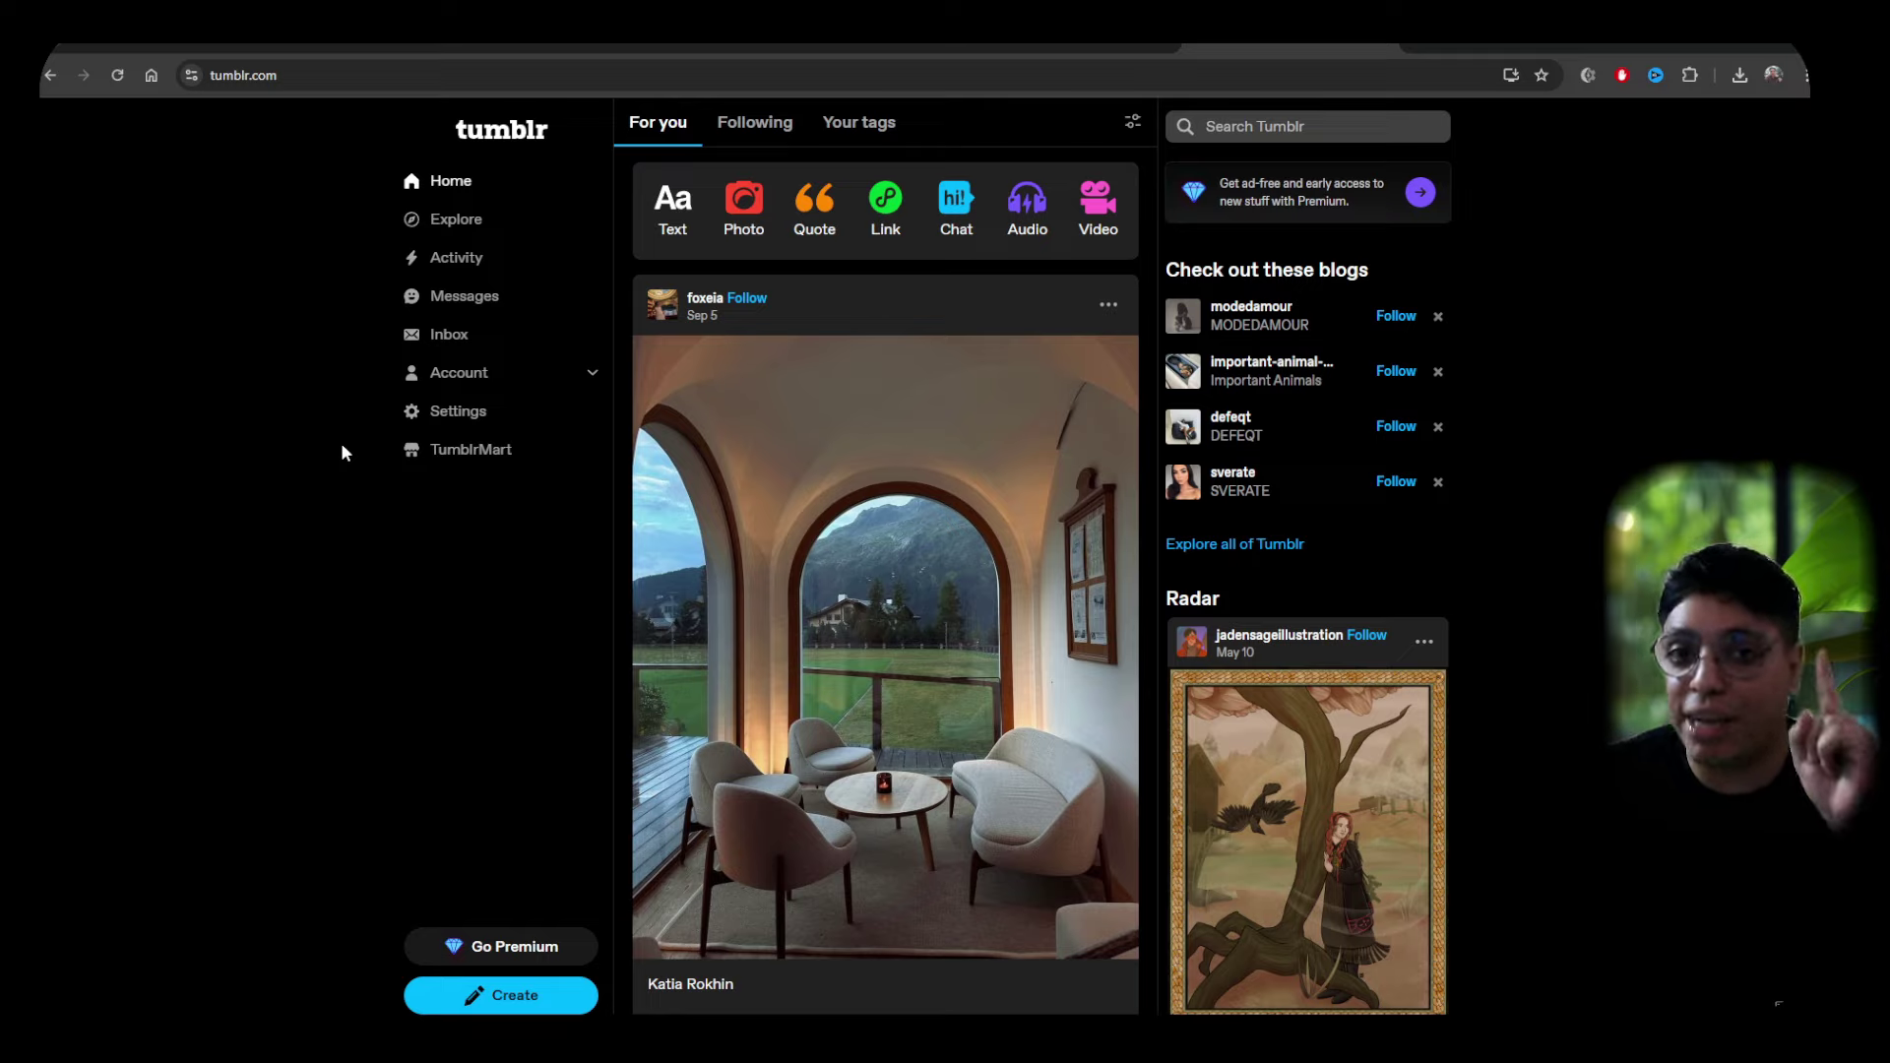
Create a new Tumblr text post titled "Discover Free Video Courses & Ebooks on Learn!"
{"action": "left_click", "coordinate": [459, 993]}
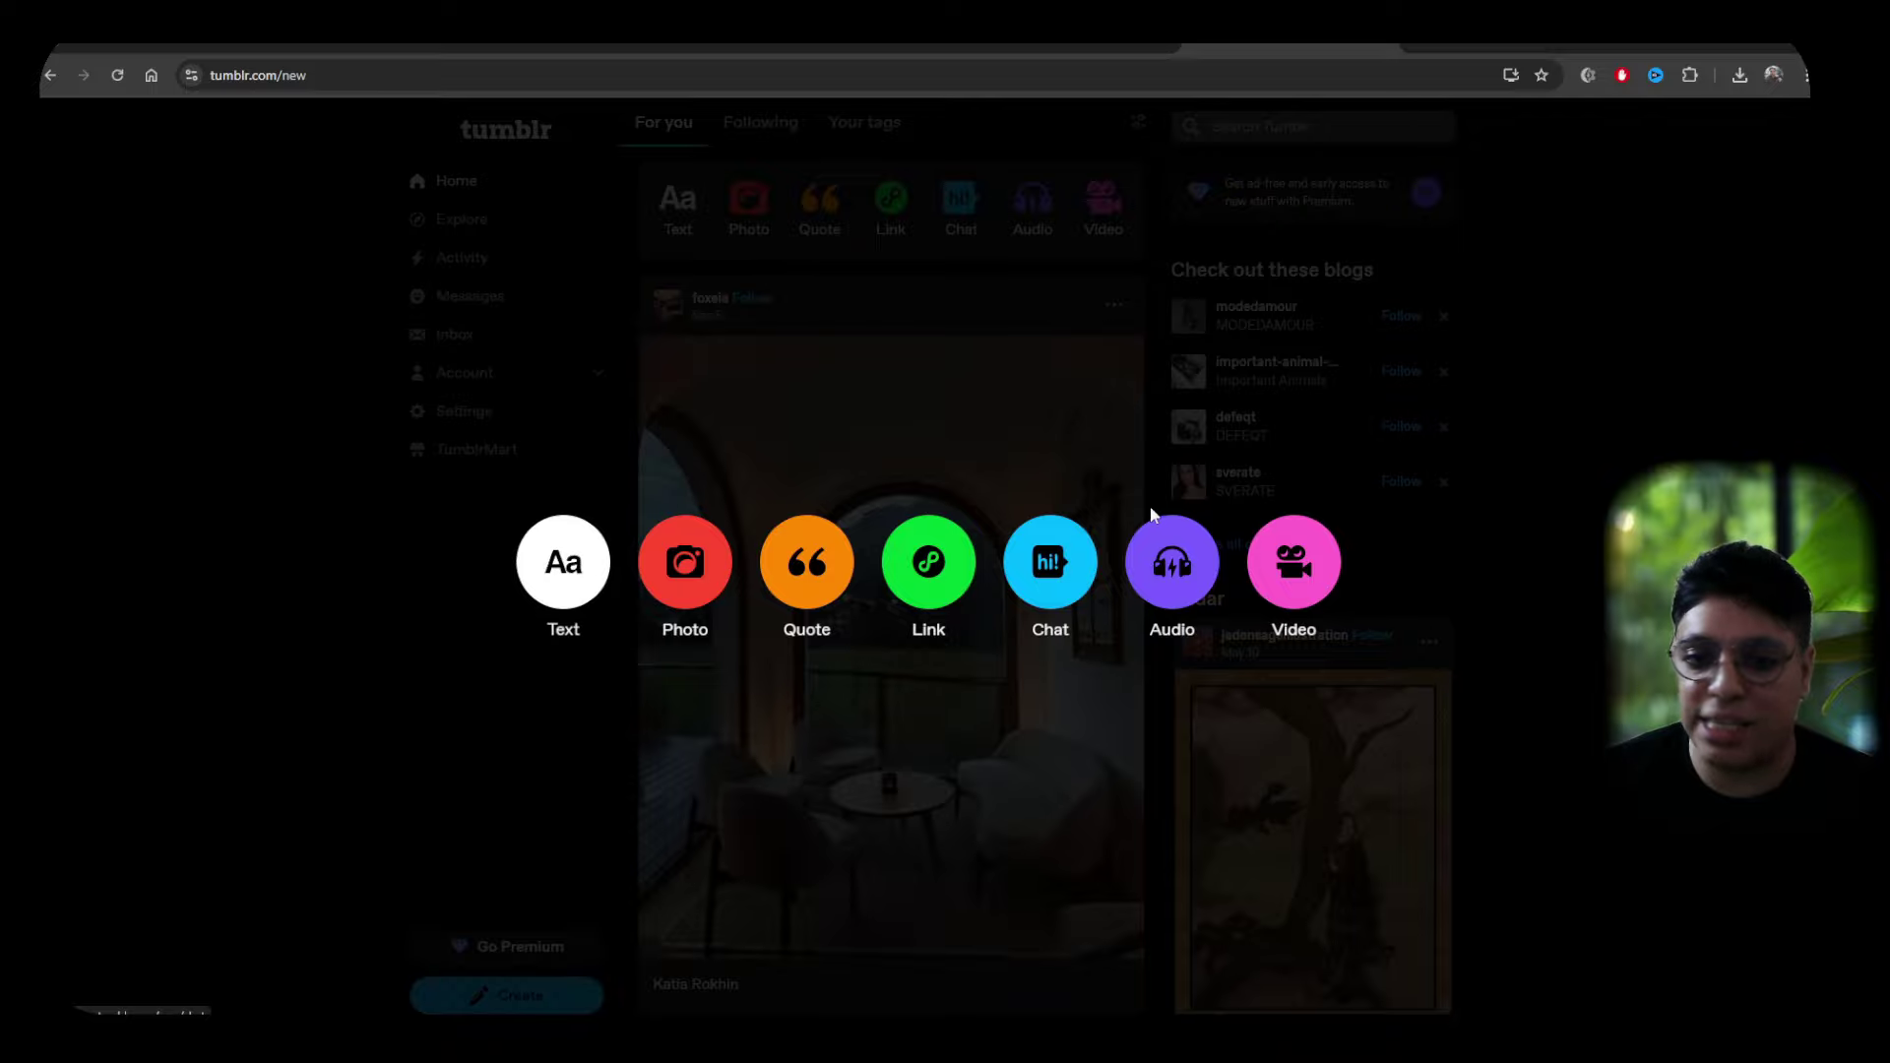
{"action": "left_click", "coordinate": [548, 560]}
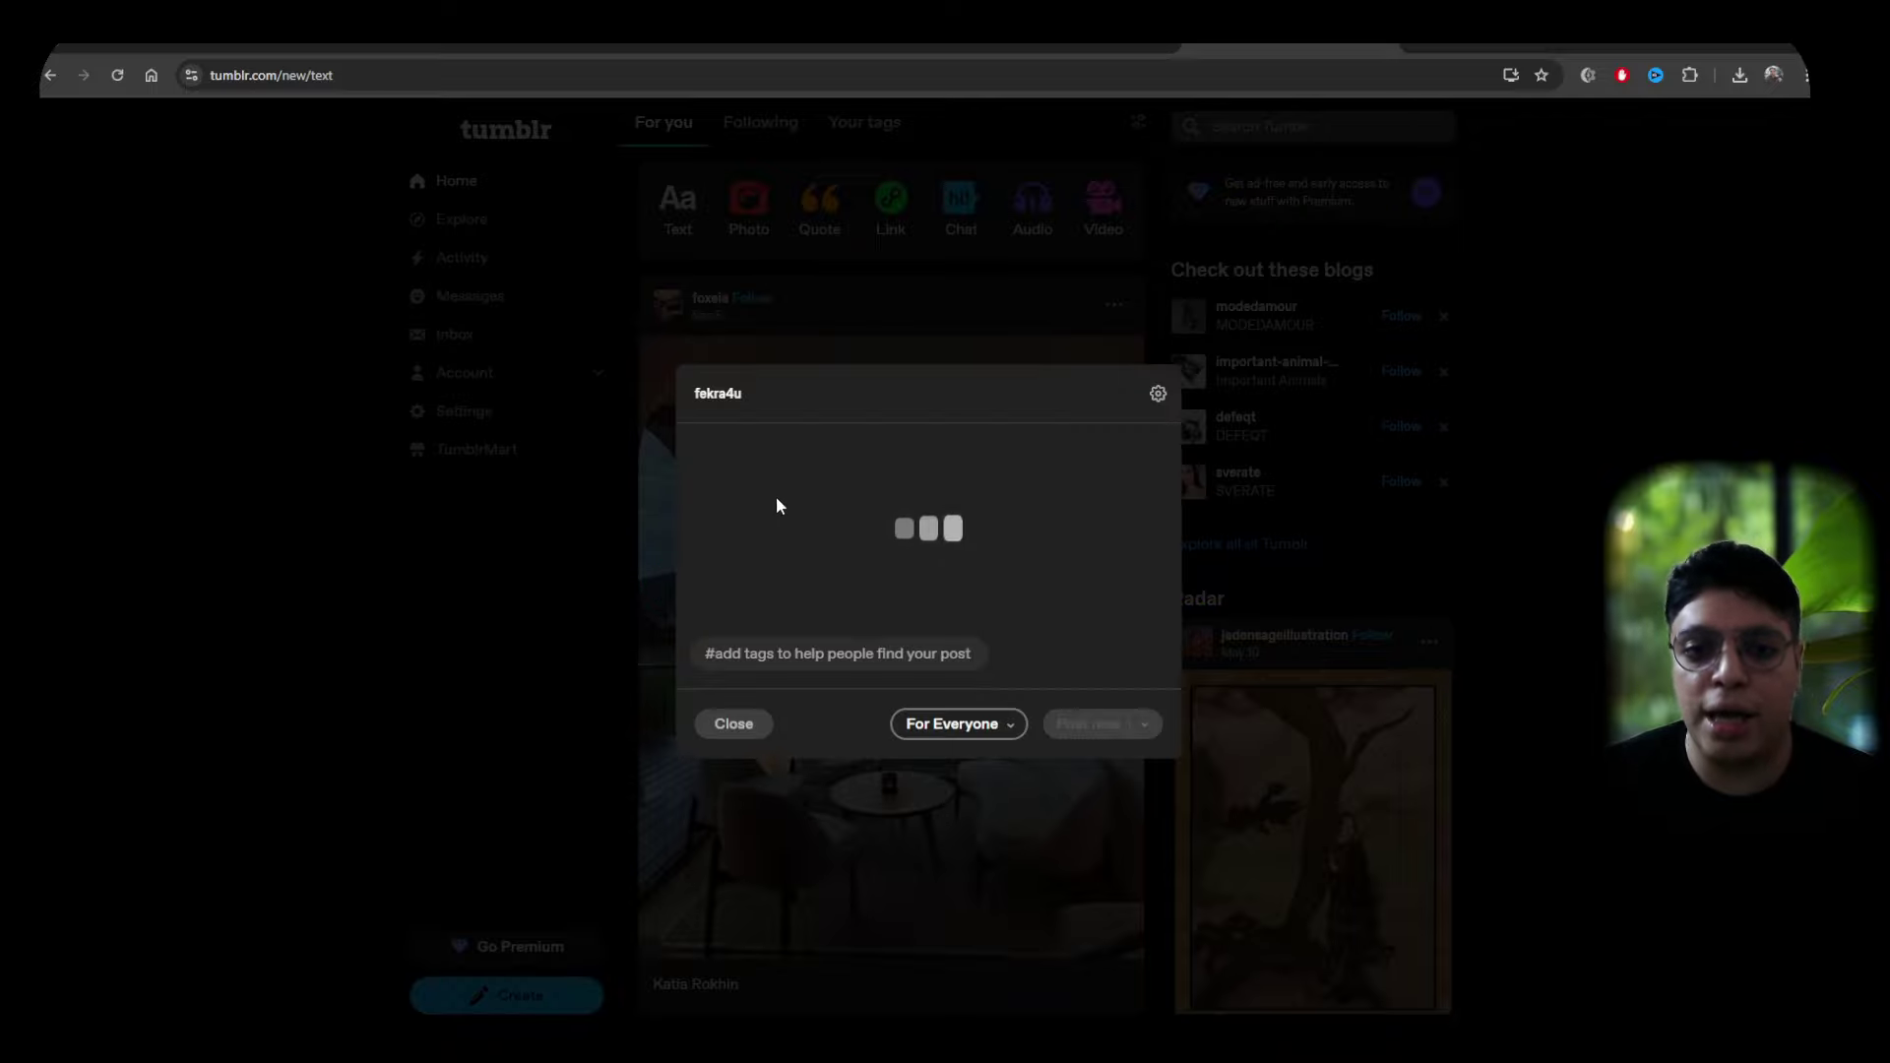
{"action": "left_click", "coordinate": [786, 446]}
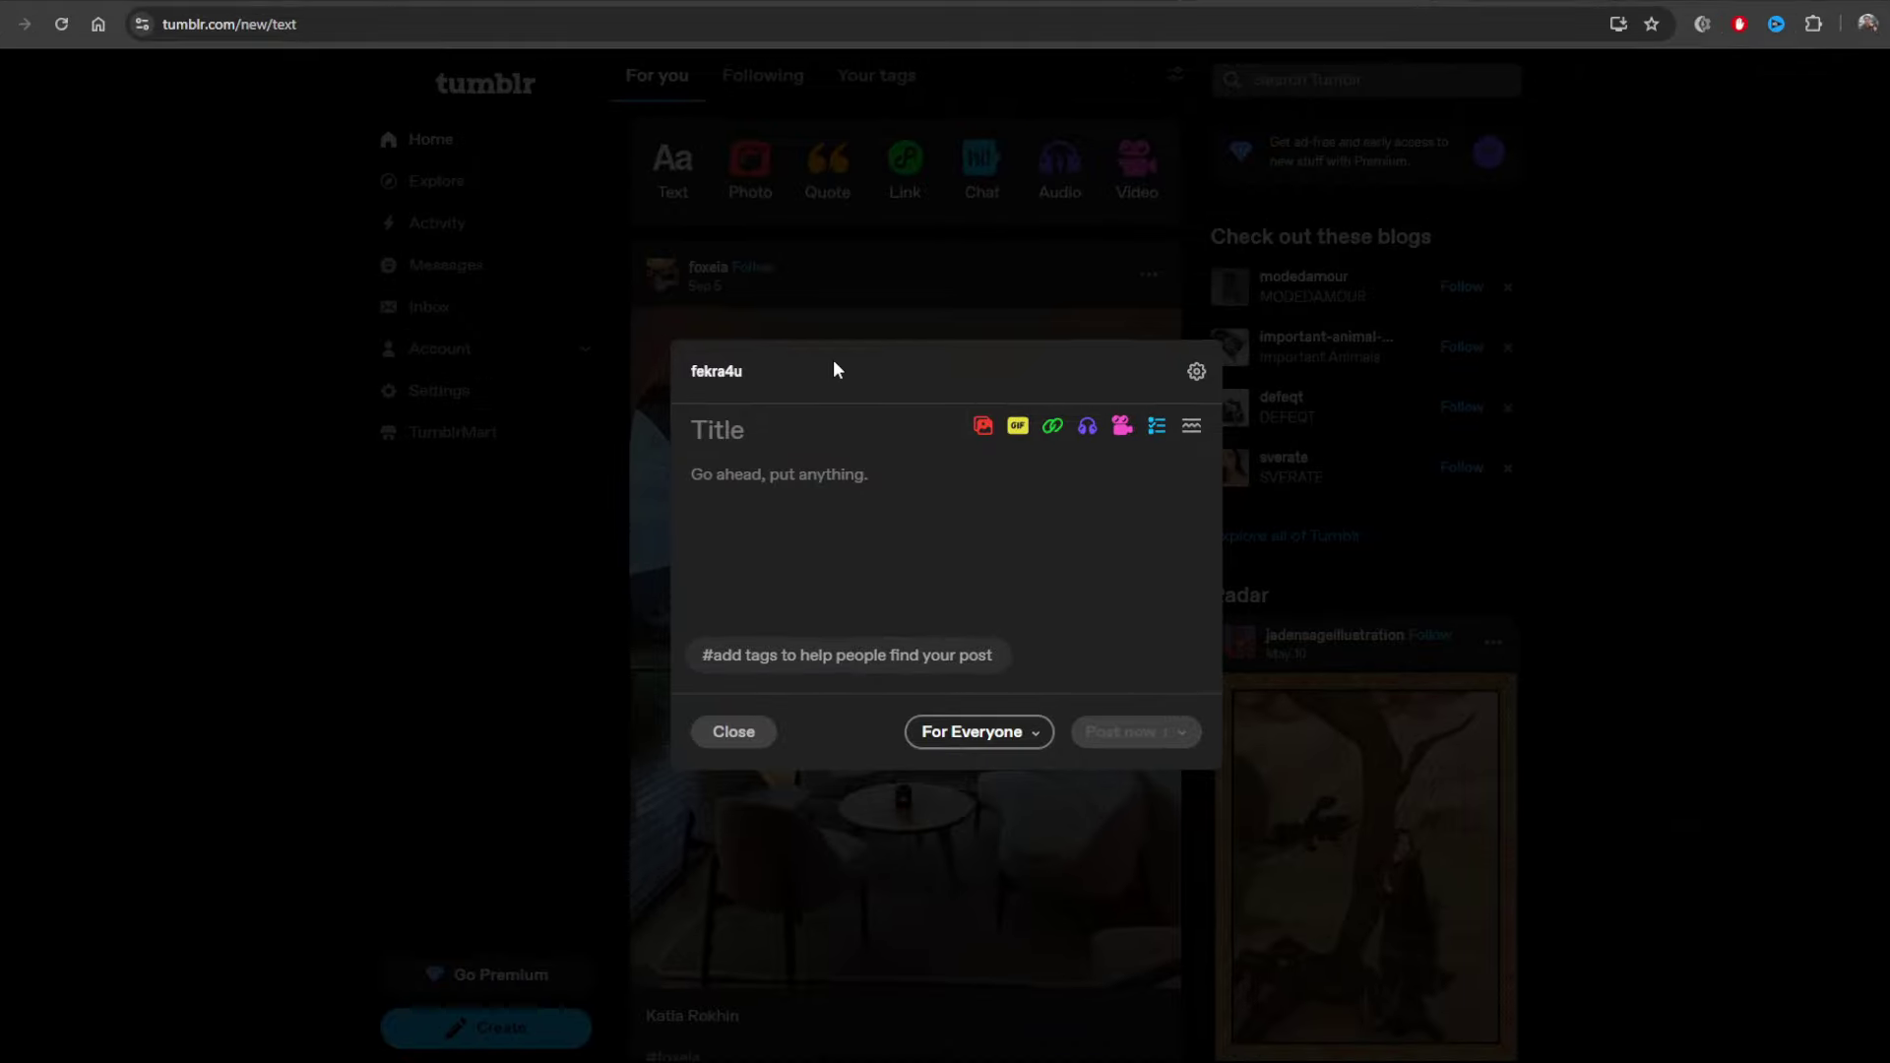
{"action": "key", "text": "ctrl+v"}
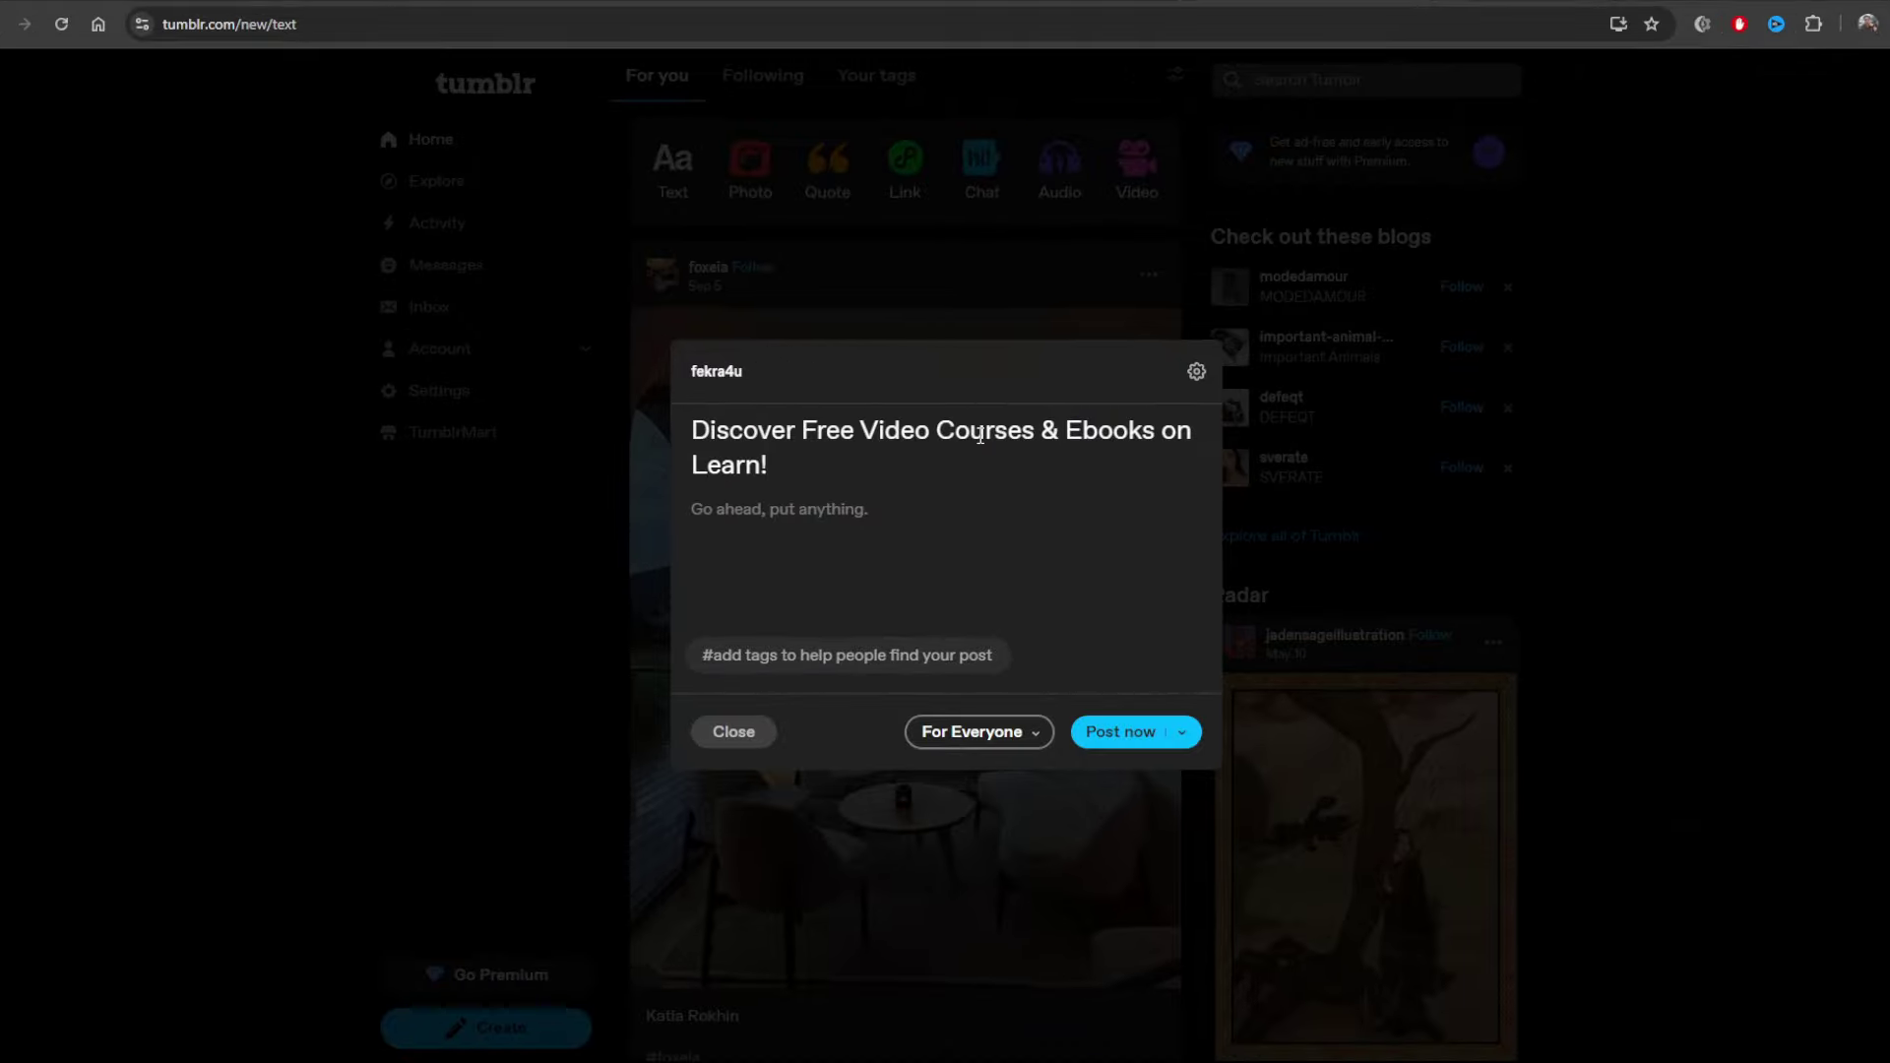
Correct "Ebooks" to "eBooks" in the post title and insert the Learn logo image beneath it
{"action": "key", "text": "ctrl+Tab"}
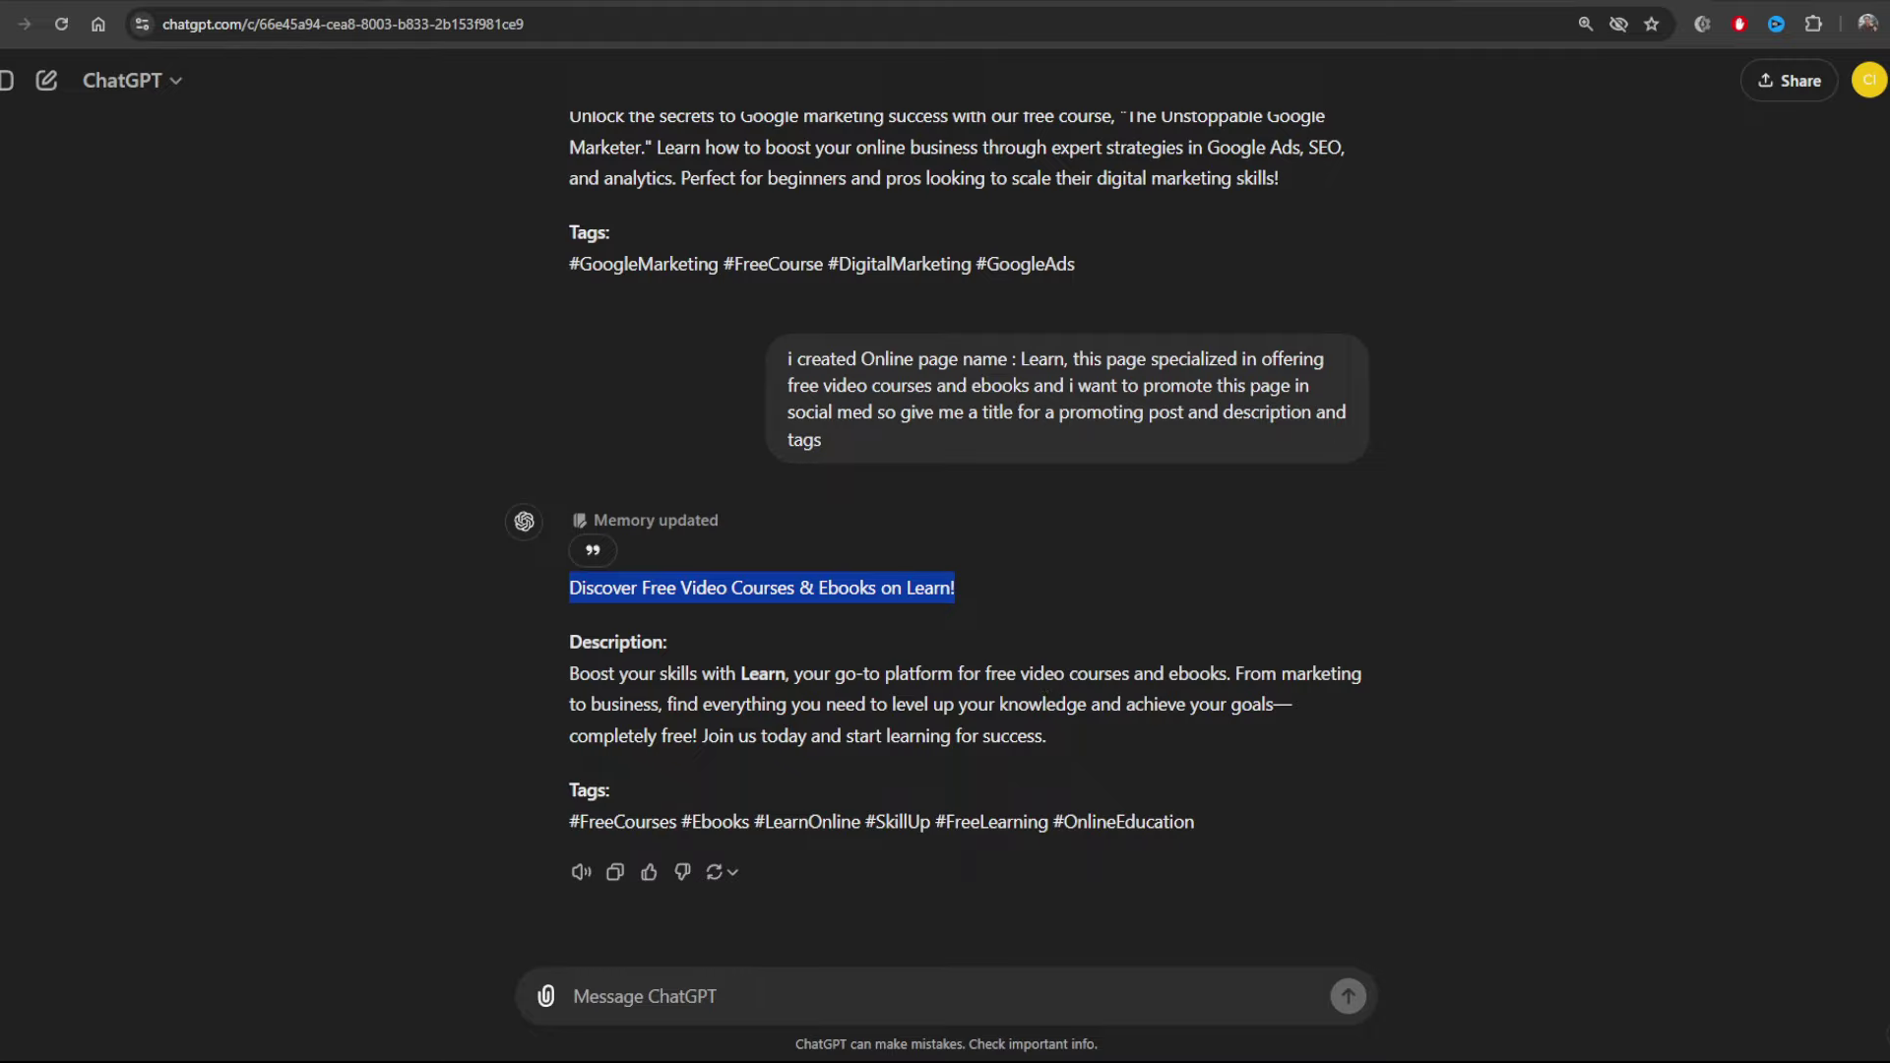
{"action": "key", "text": "ctrl+Tab"}
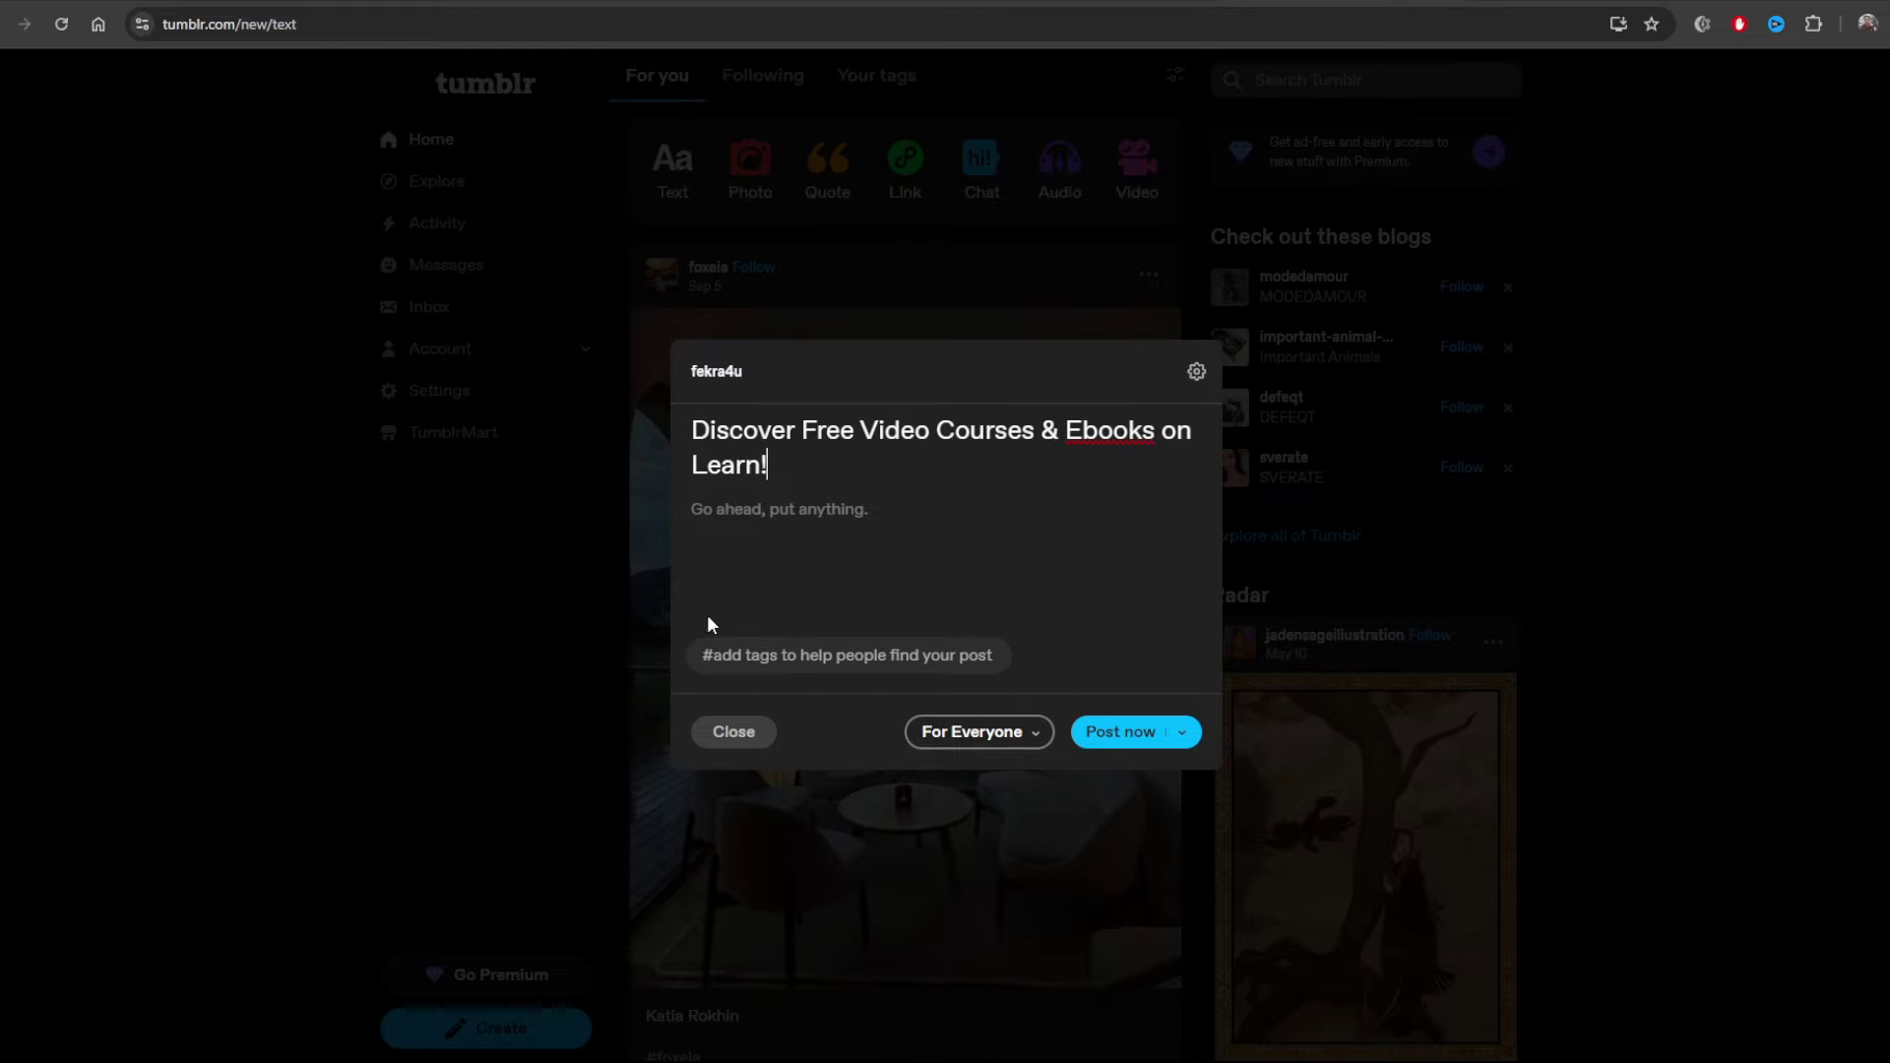
{"action": "left_click", "coordinate": [762, 527]}
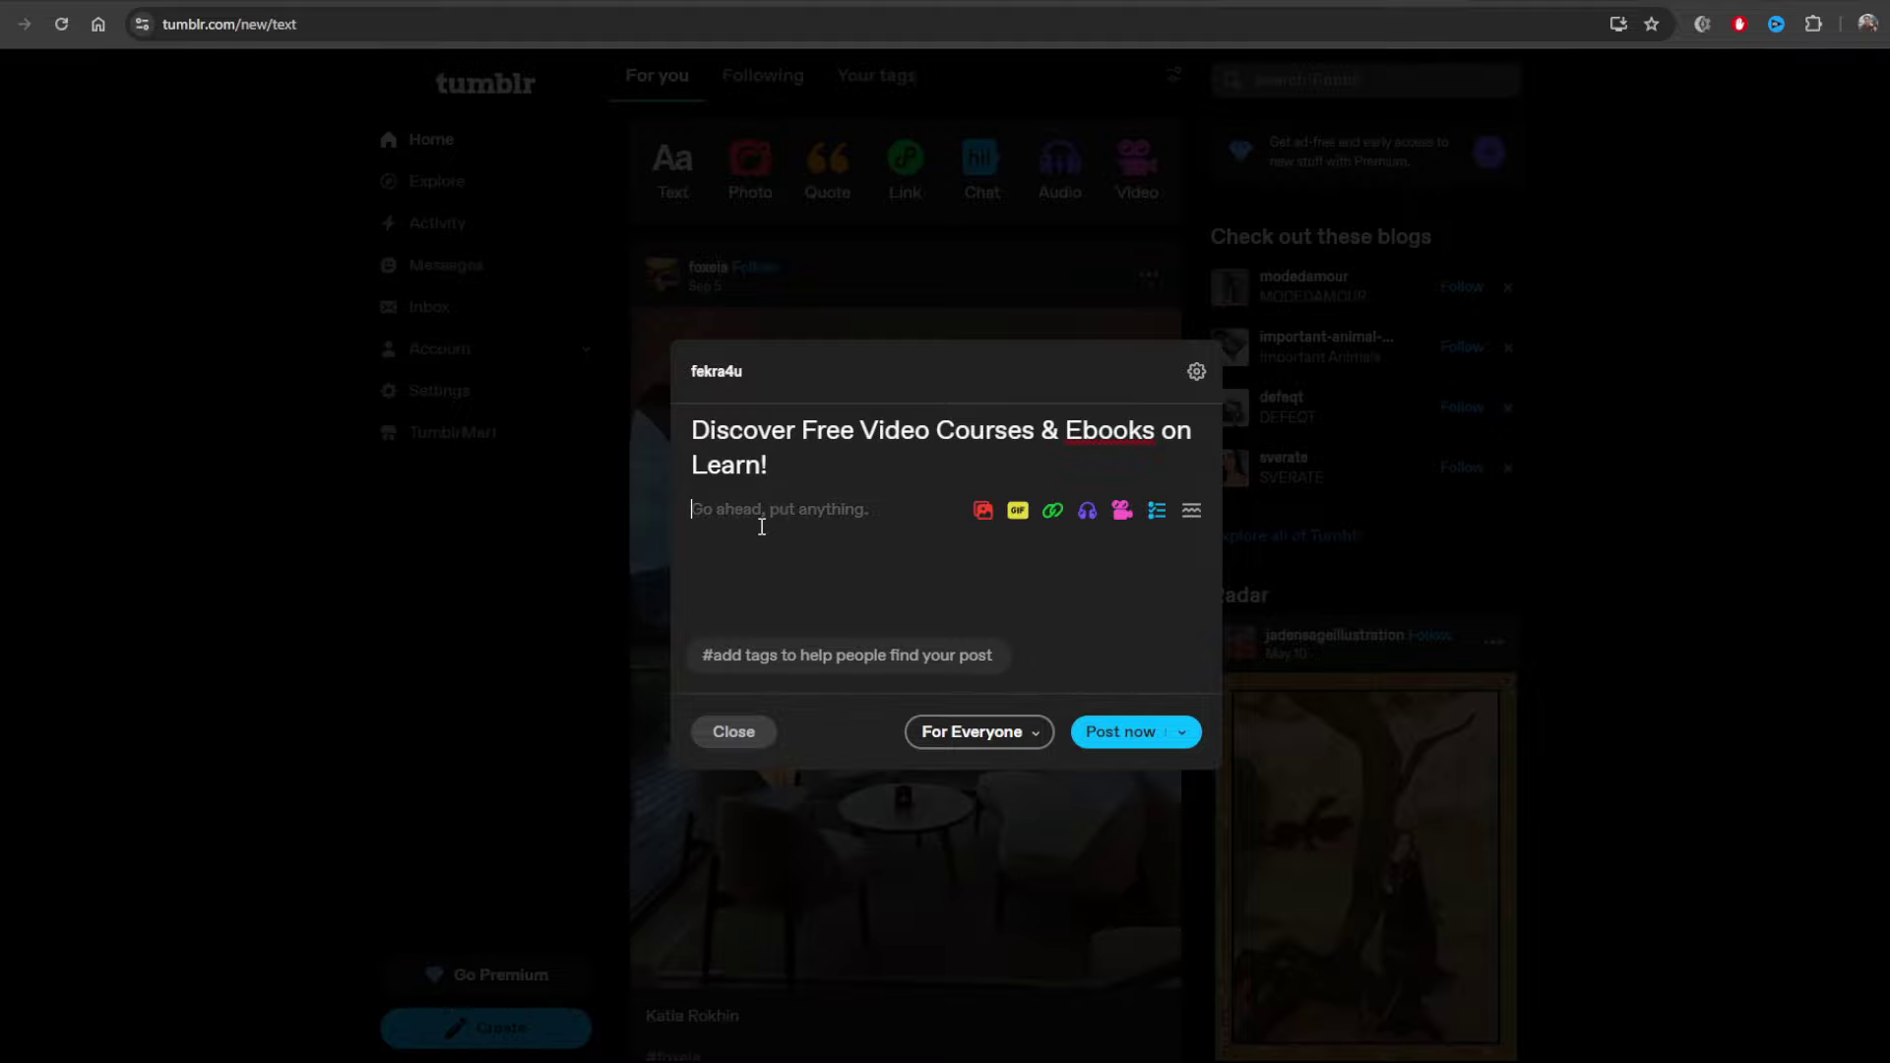
{"action": "key", "text": "ctrl+v"}
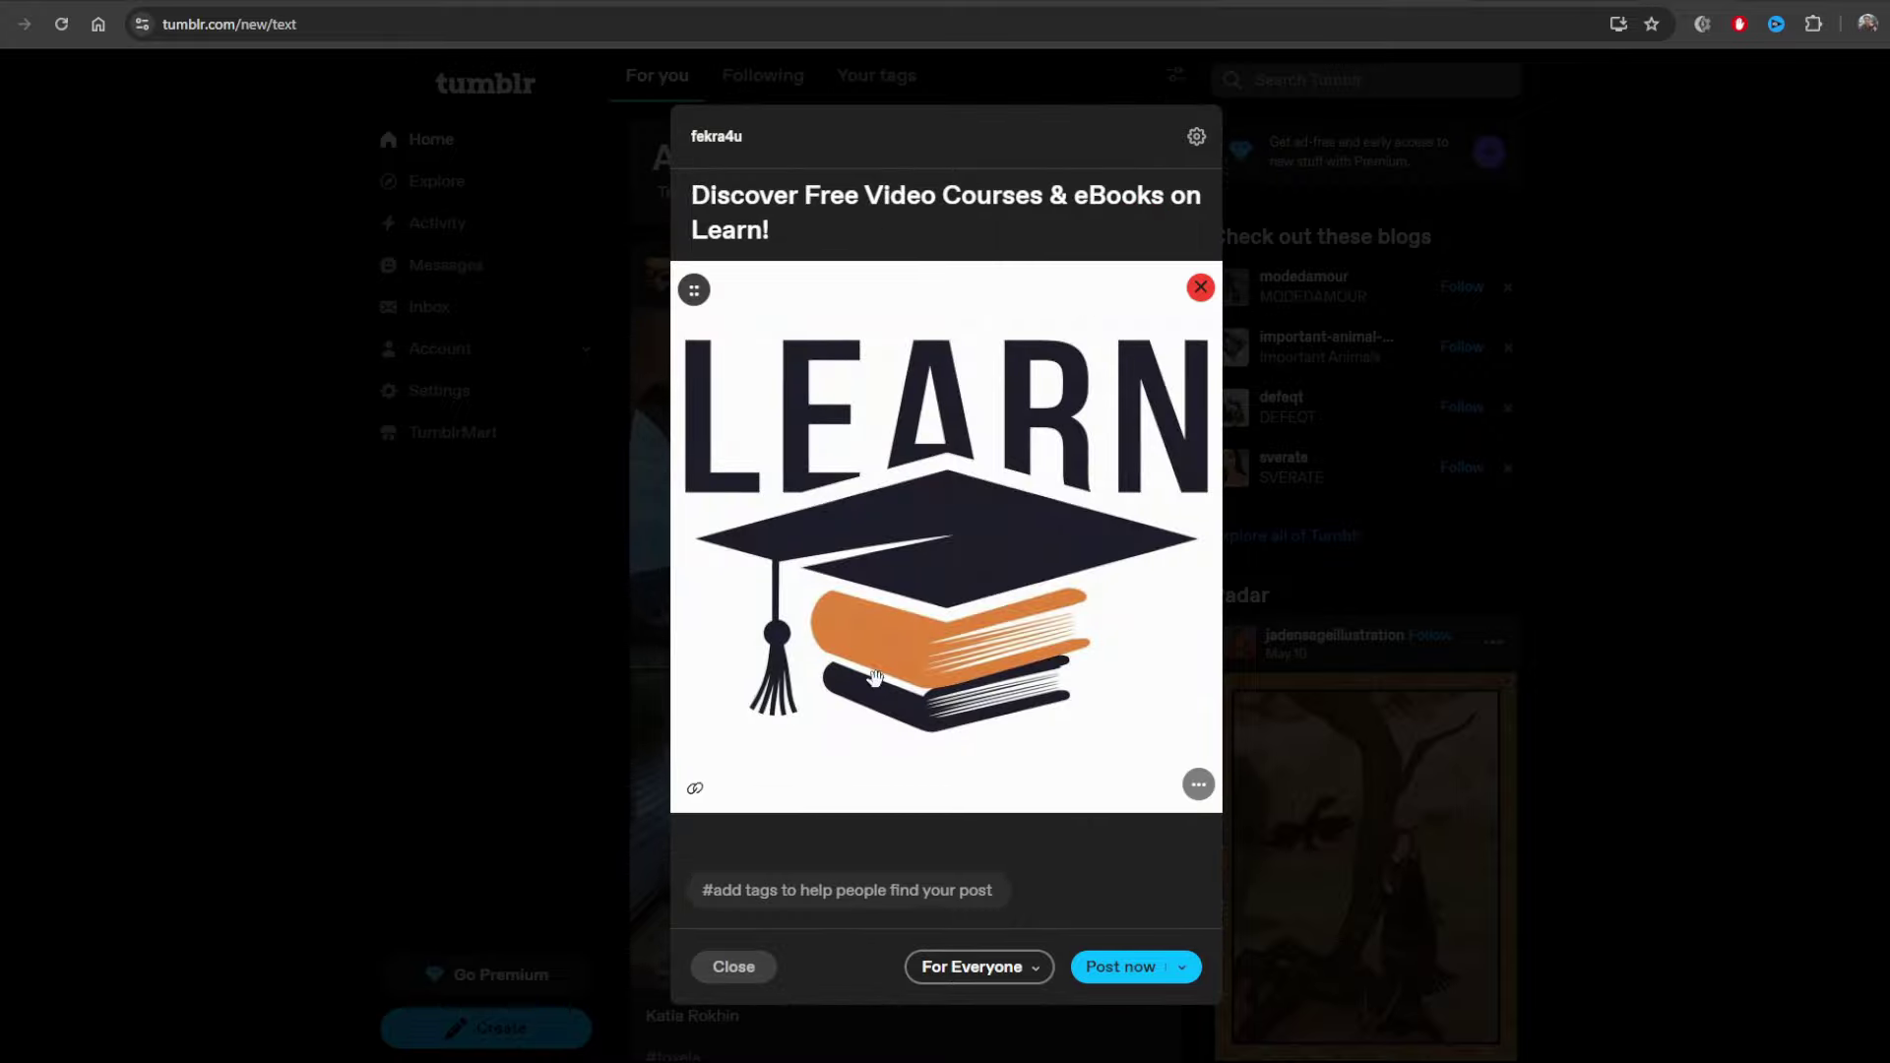
Copy the ChatGPT promotional description into the post below the logo image, without the leftover "Tags:" line
{"action": "left_click", "coordinate": [806, 854]}
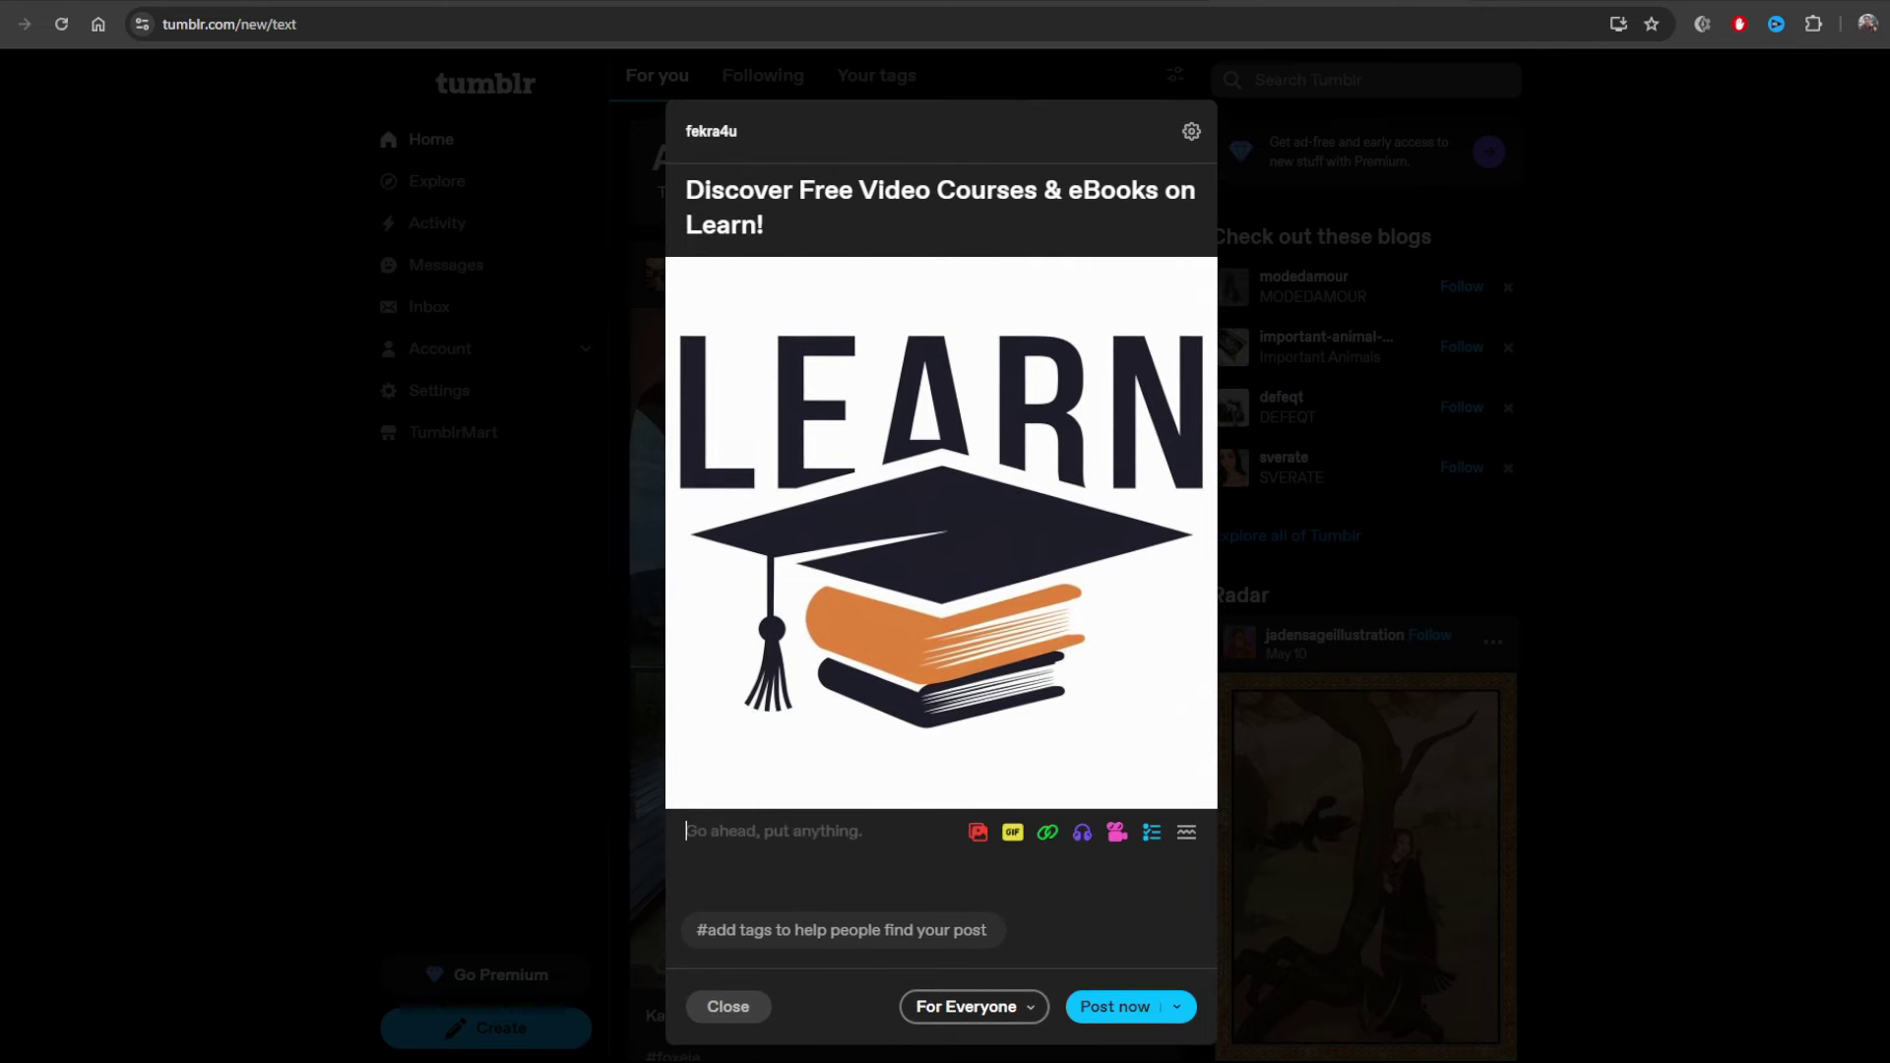
{"action": "key", "text": "ctrl+Tab"}
{"action": "triple_click", "coordinate": [1047, 756]}
{"action": "left_click_drag", "start_coordinate": [1047, 756], "coordinate": [571, 689]}
{"action": "key", "text": "ctrl+Tab"}
{"action": "key", "text": "ctrl+v"}
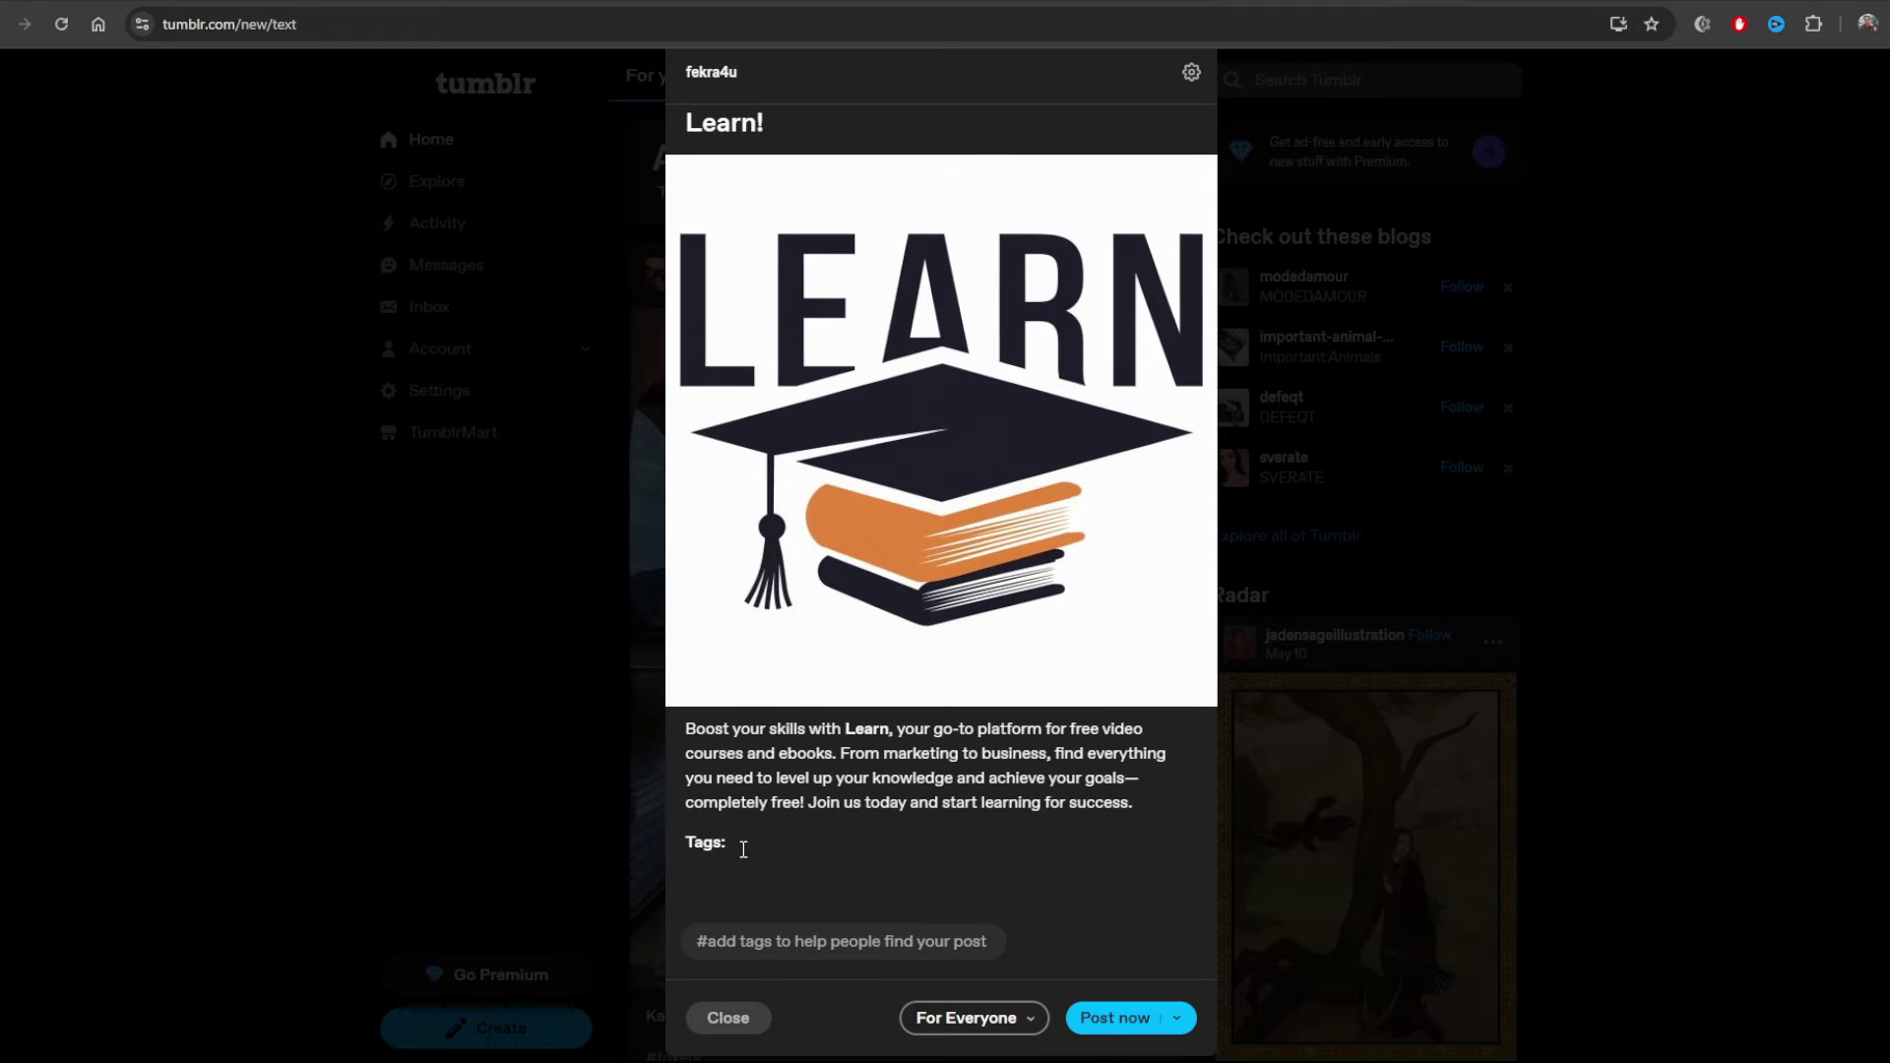
{"action": "left_click_drag", "start_coordinate": [744, 847], "coordinate": [681, 845]}
{"action": "key", "text": "BackSpace"}
{"action": "key", "text": "BackSpace"}
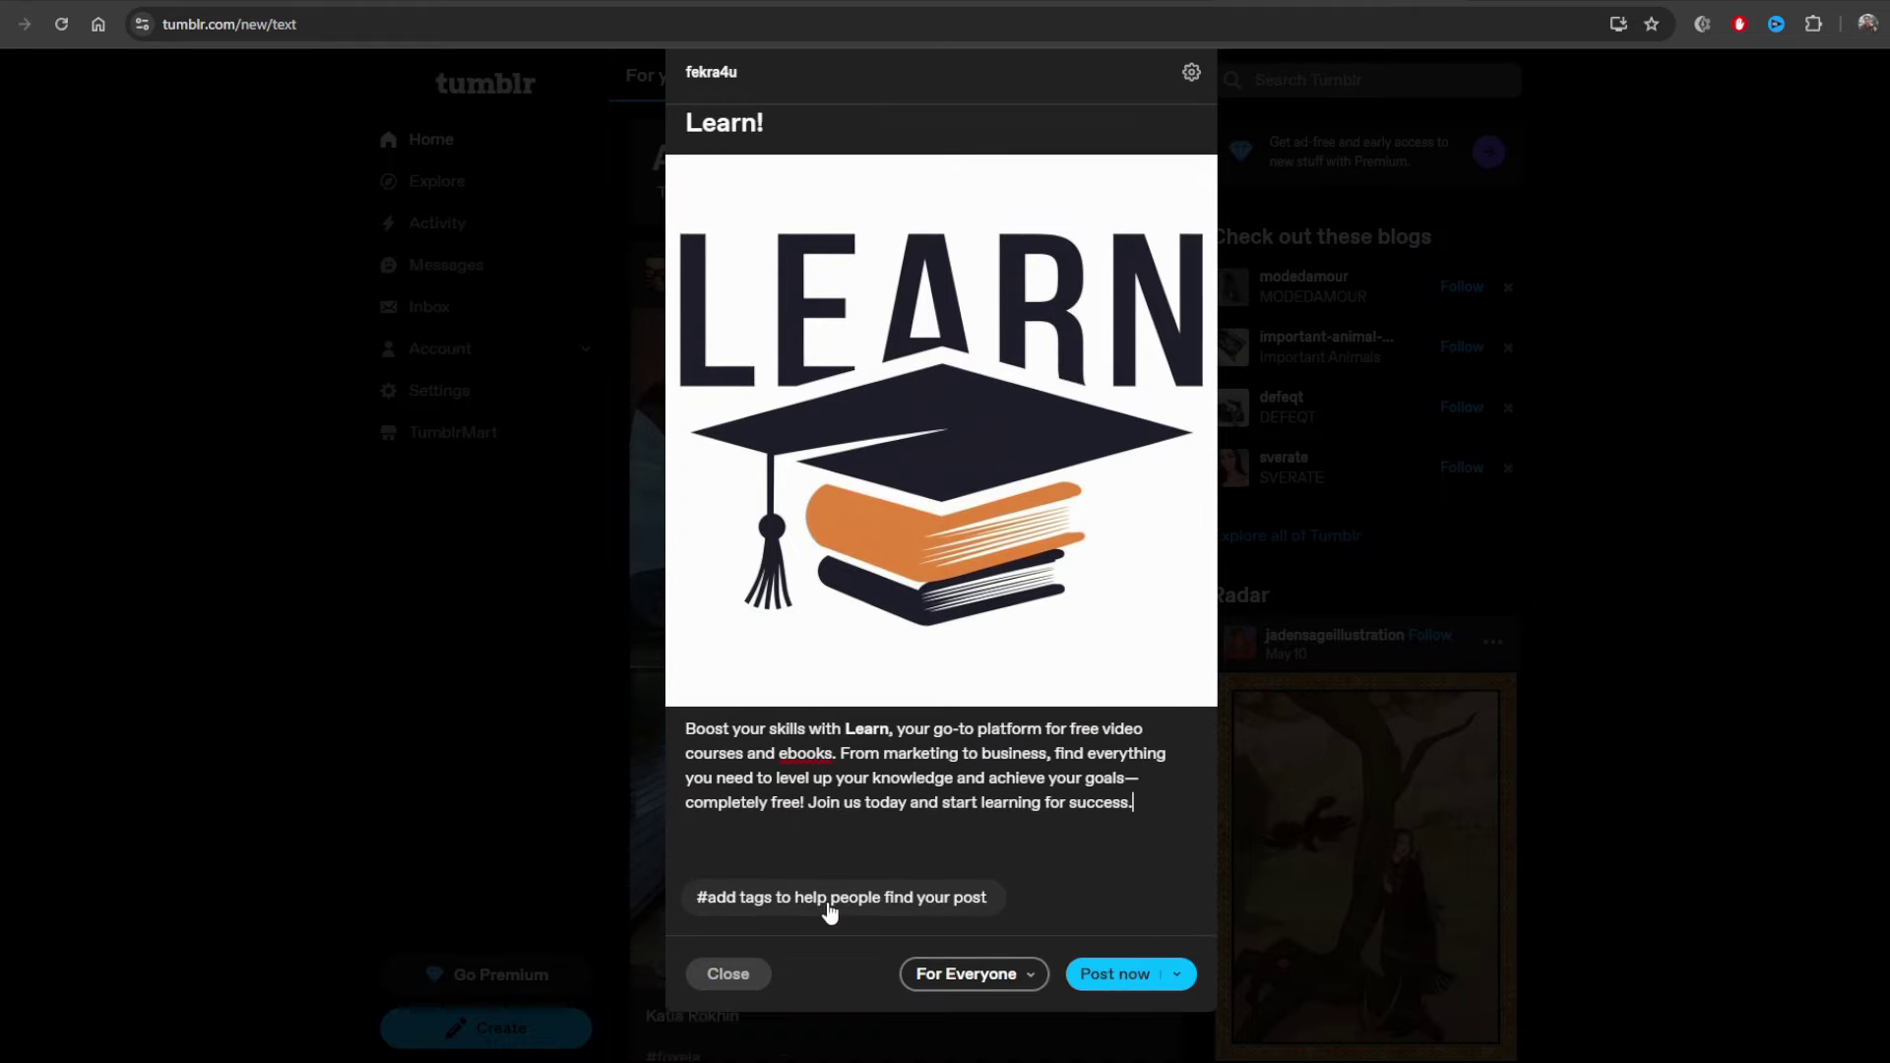
Add the tag #FreeCourses from the ChatGPT tag list to the Tumblr post
{"action": "left_click", "coordinate": [774, 901]}
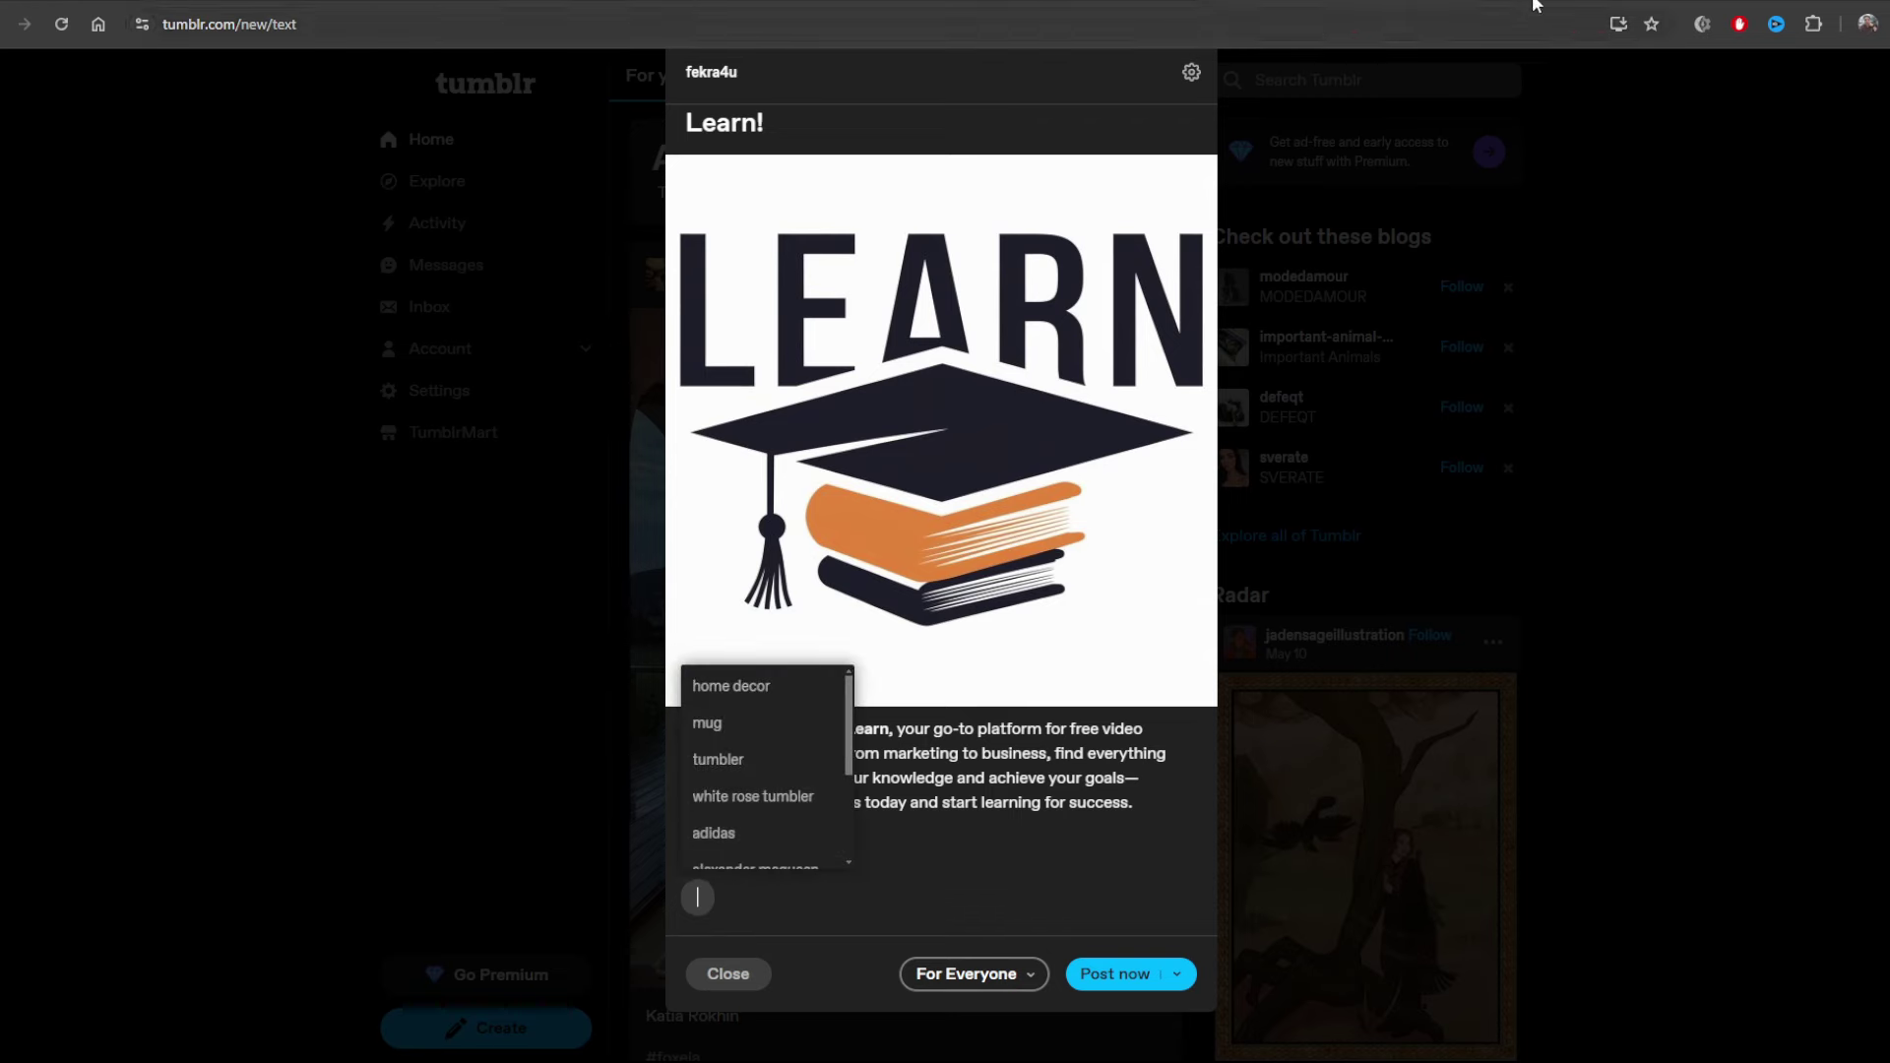
{"action": "key", "text": "ctrl+Tab"}
{"action": "left_click_drag", "start_coordinate": [673, 823], "coordinate": [584, 820]}
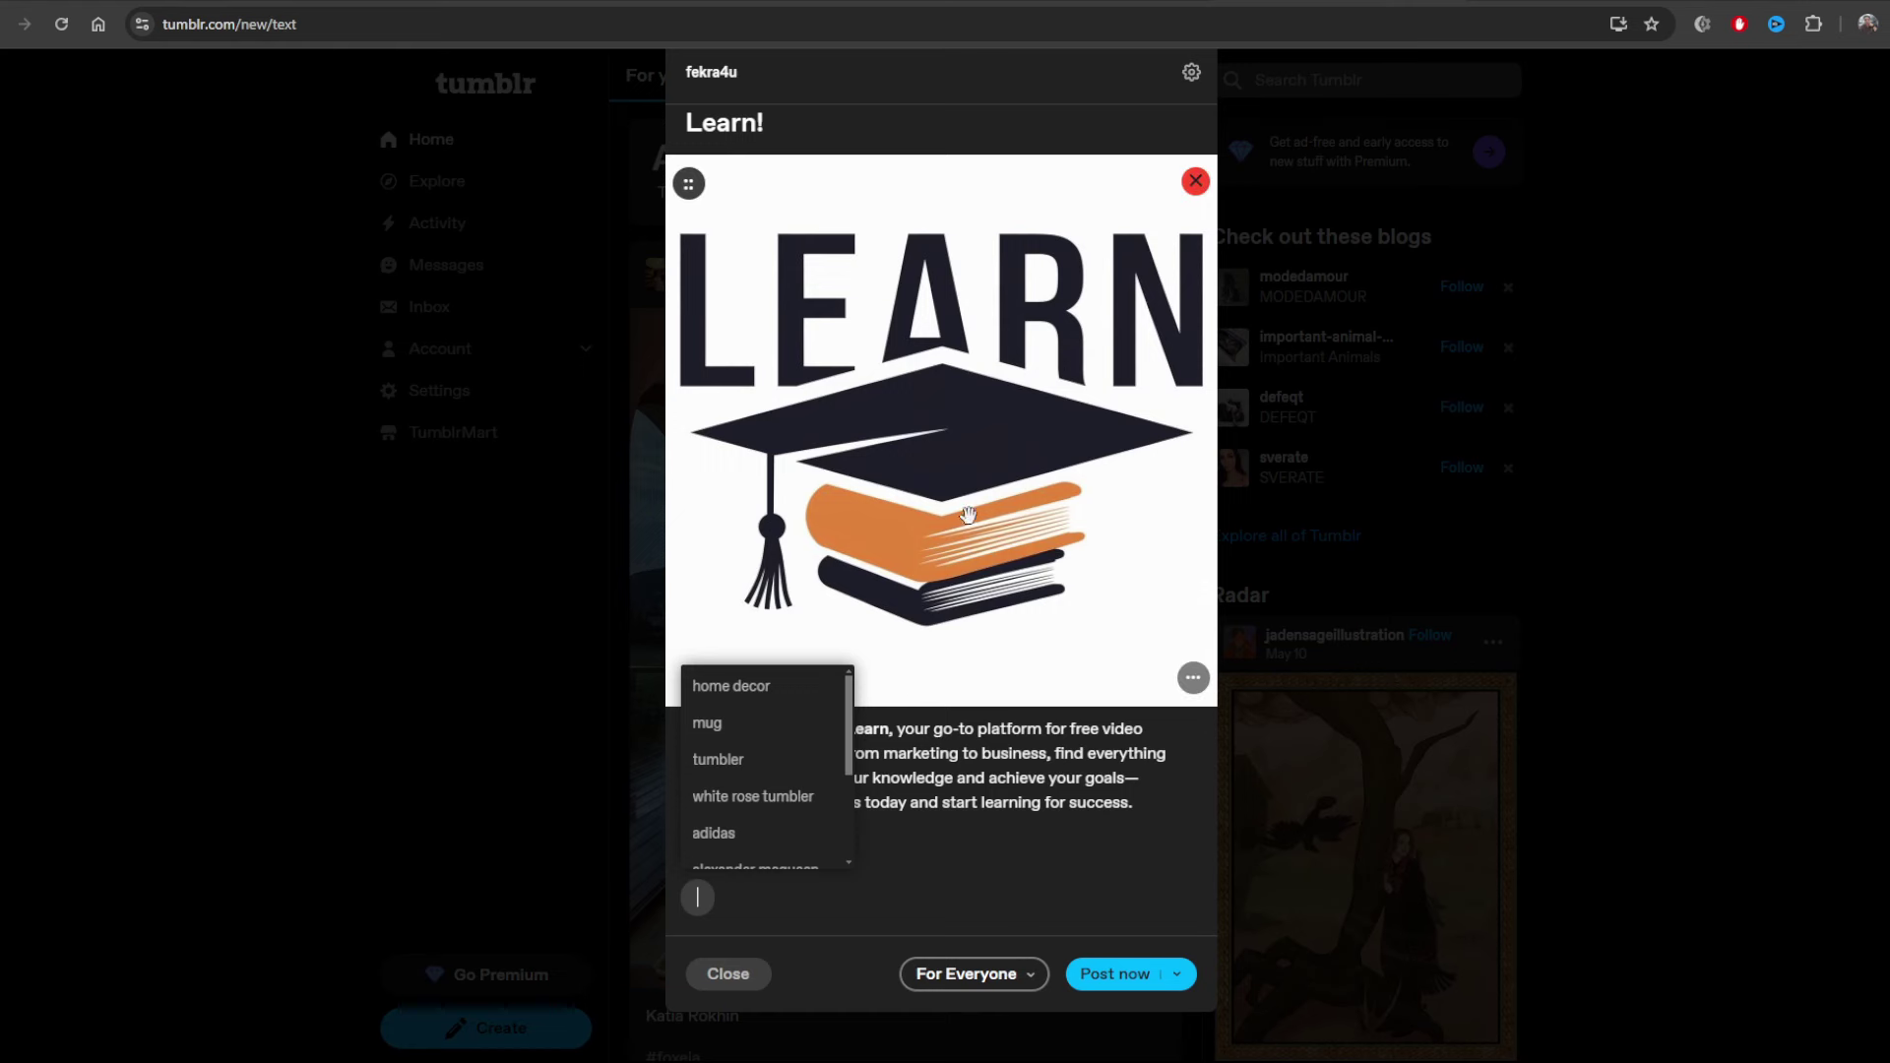
{"action": "key", "text": "ctrl+v"}
{"action": "key", "text": "Return"}
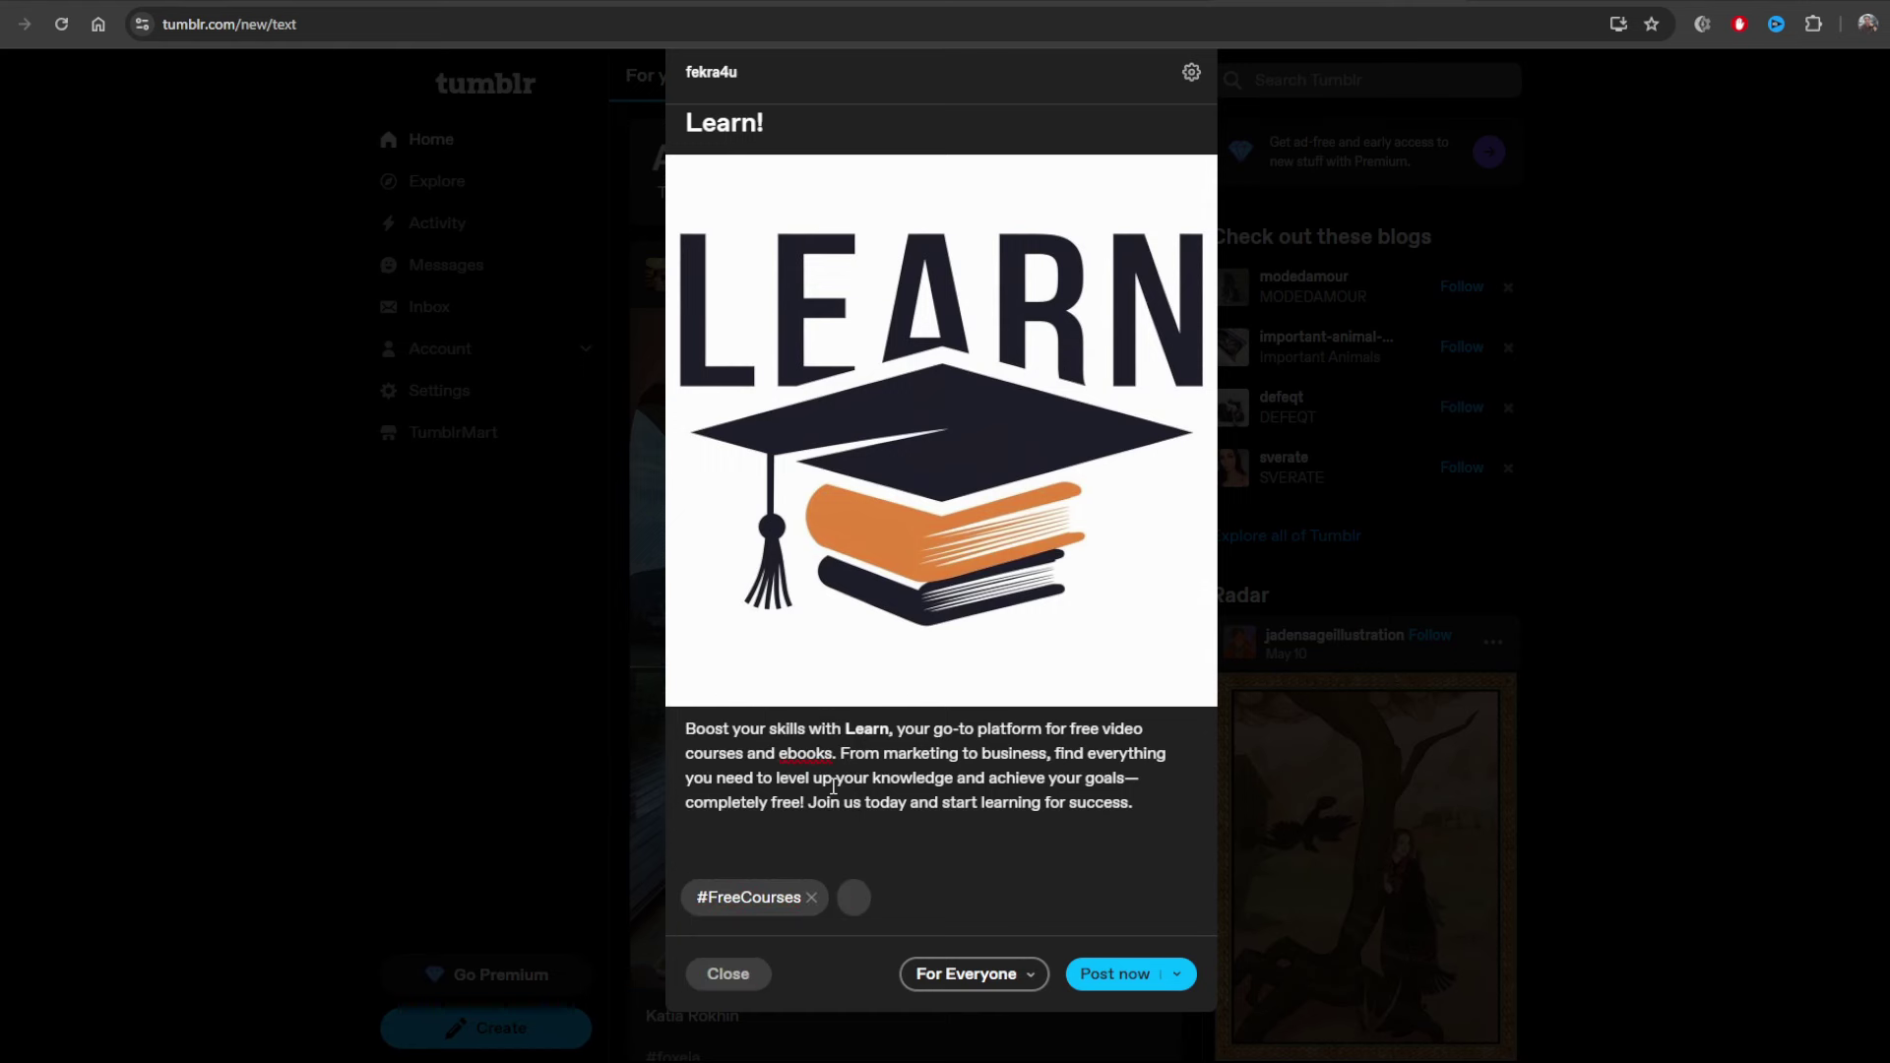
Copy the Ebooks tag from the ChatGPT answer and add it to the Tumblr post
{"action": "key", "text": "alt+Tab"}
{"action": "left_click_drag", "start_coordinate": [750, 823], "coordinate": [692, 823]}
{"action": "key", "text": "ctrl+c"}
{"action": "key", "text": "alt+Tab"}
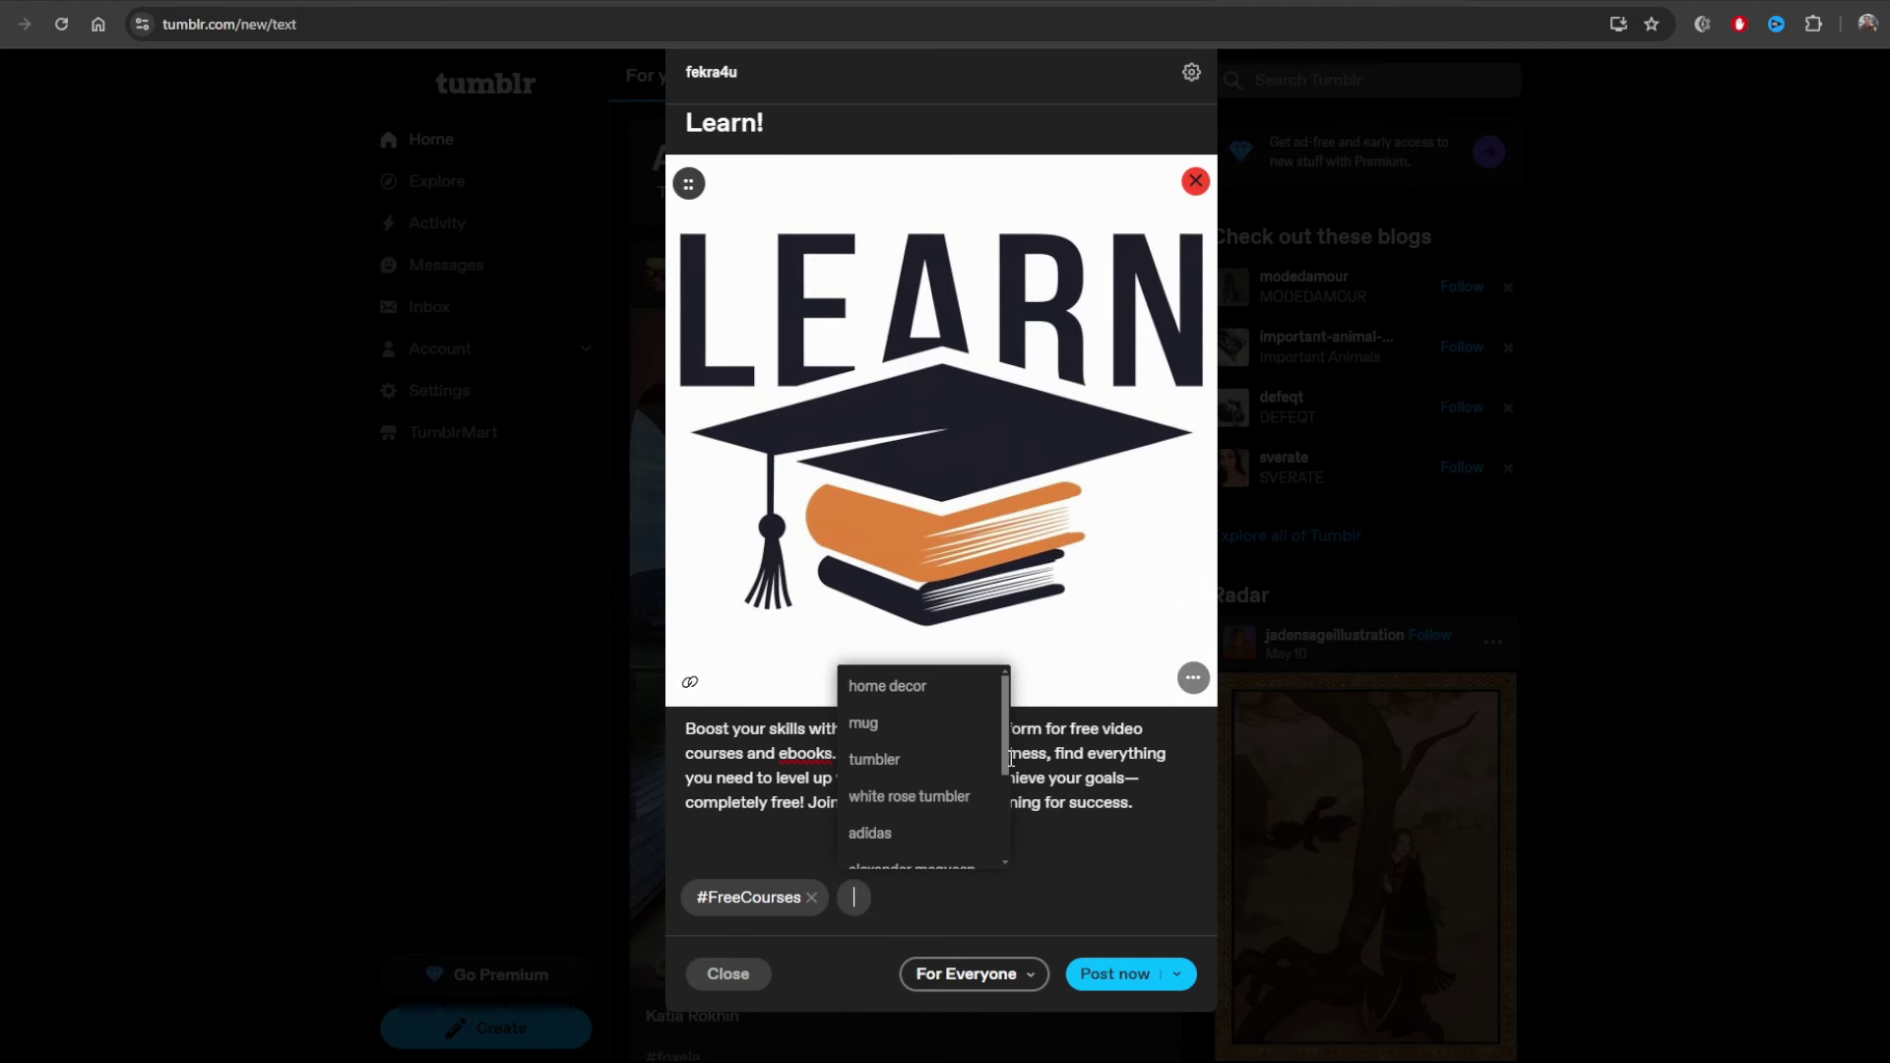
{"action": "key", "text": "ctrl+v"}
{"action": "key", "text": "Return"}
Copy LearnOnline from the ChatGPT tag list and add it as another tag on the Tumblr post
{"action": "key", "text": "alt+Tab"}
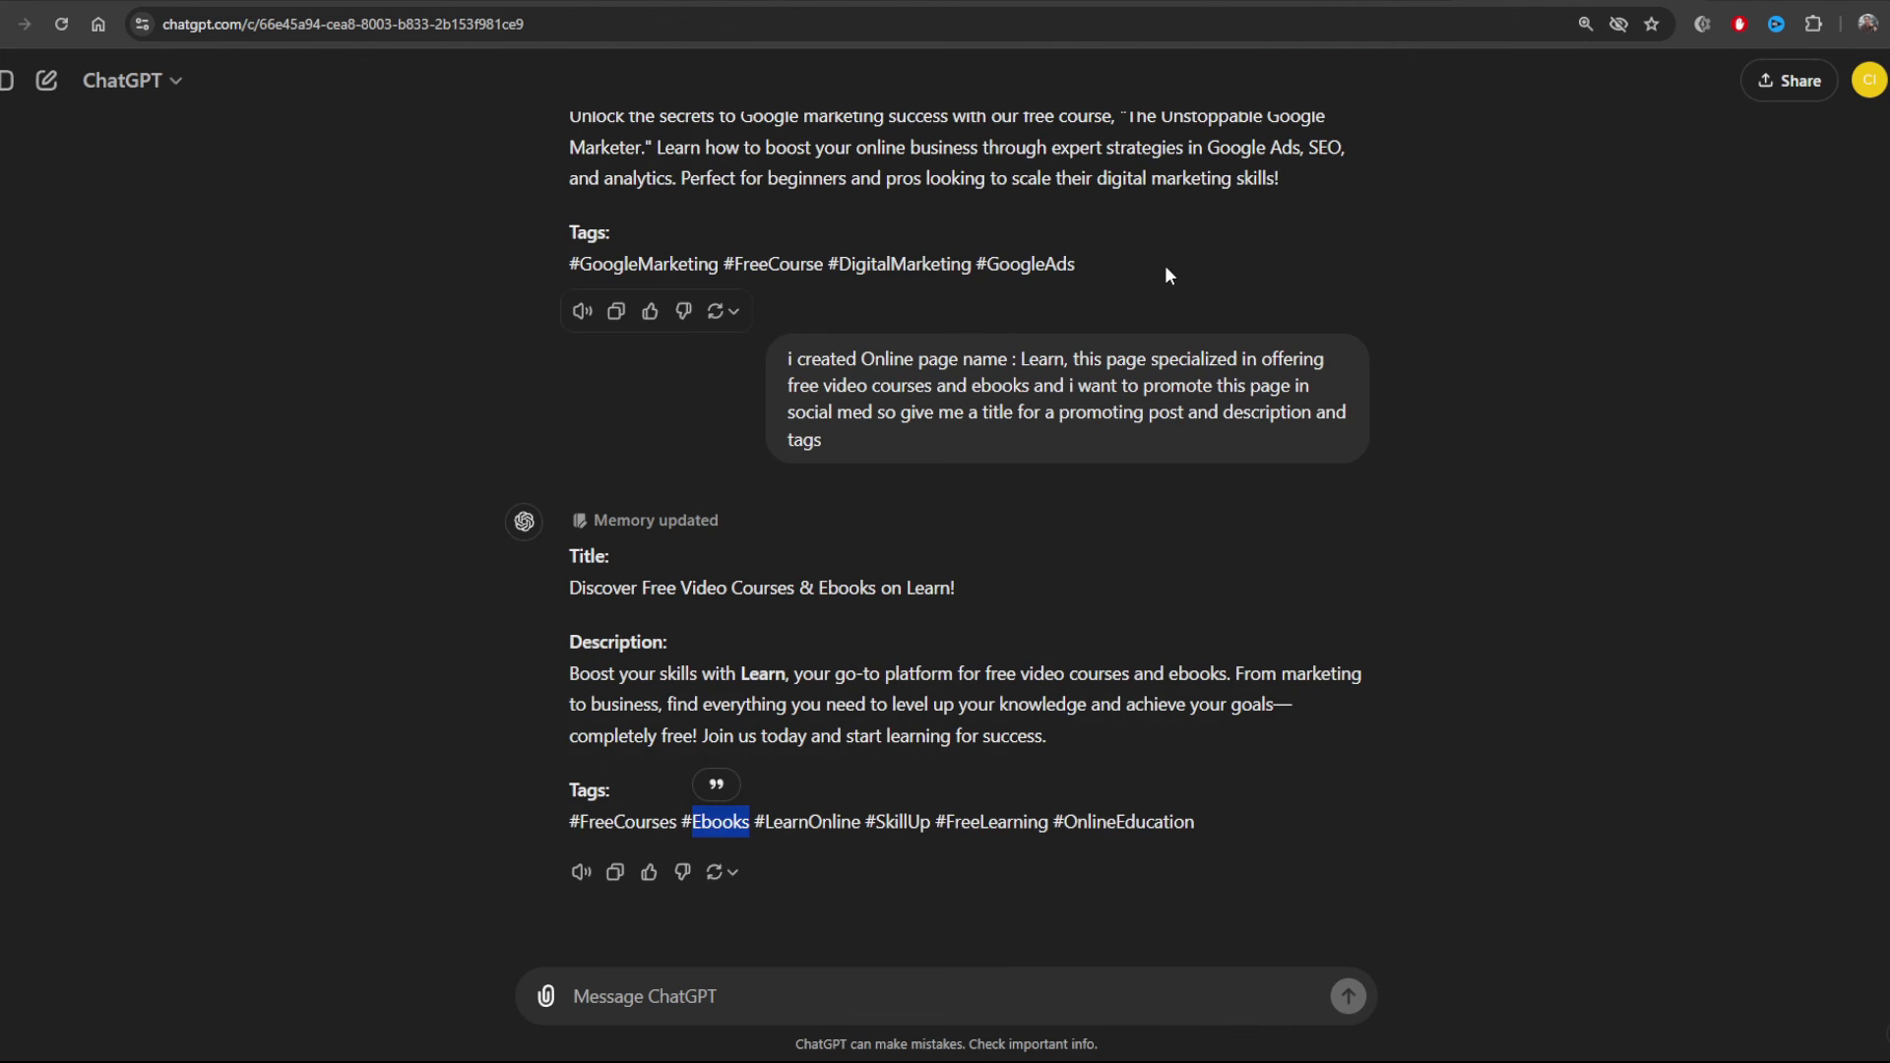
{"action": "left_click_drag", "start_coordinate": [861, 822], "coordinate": [767, 822]}
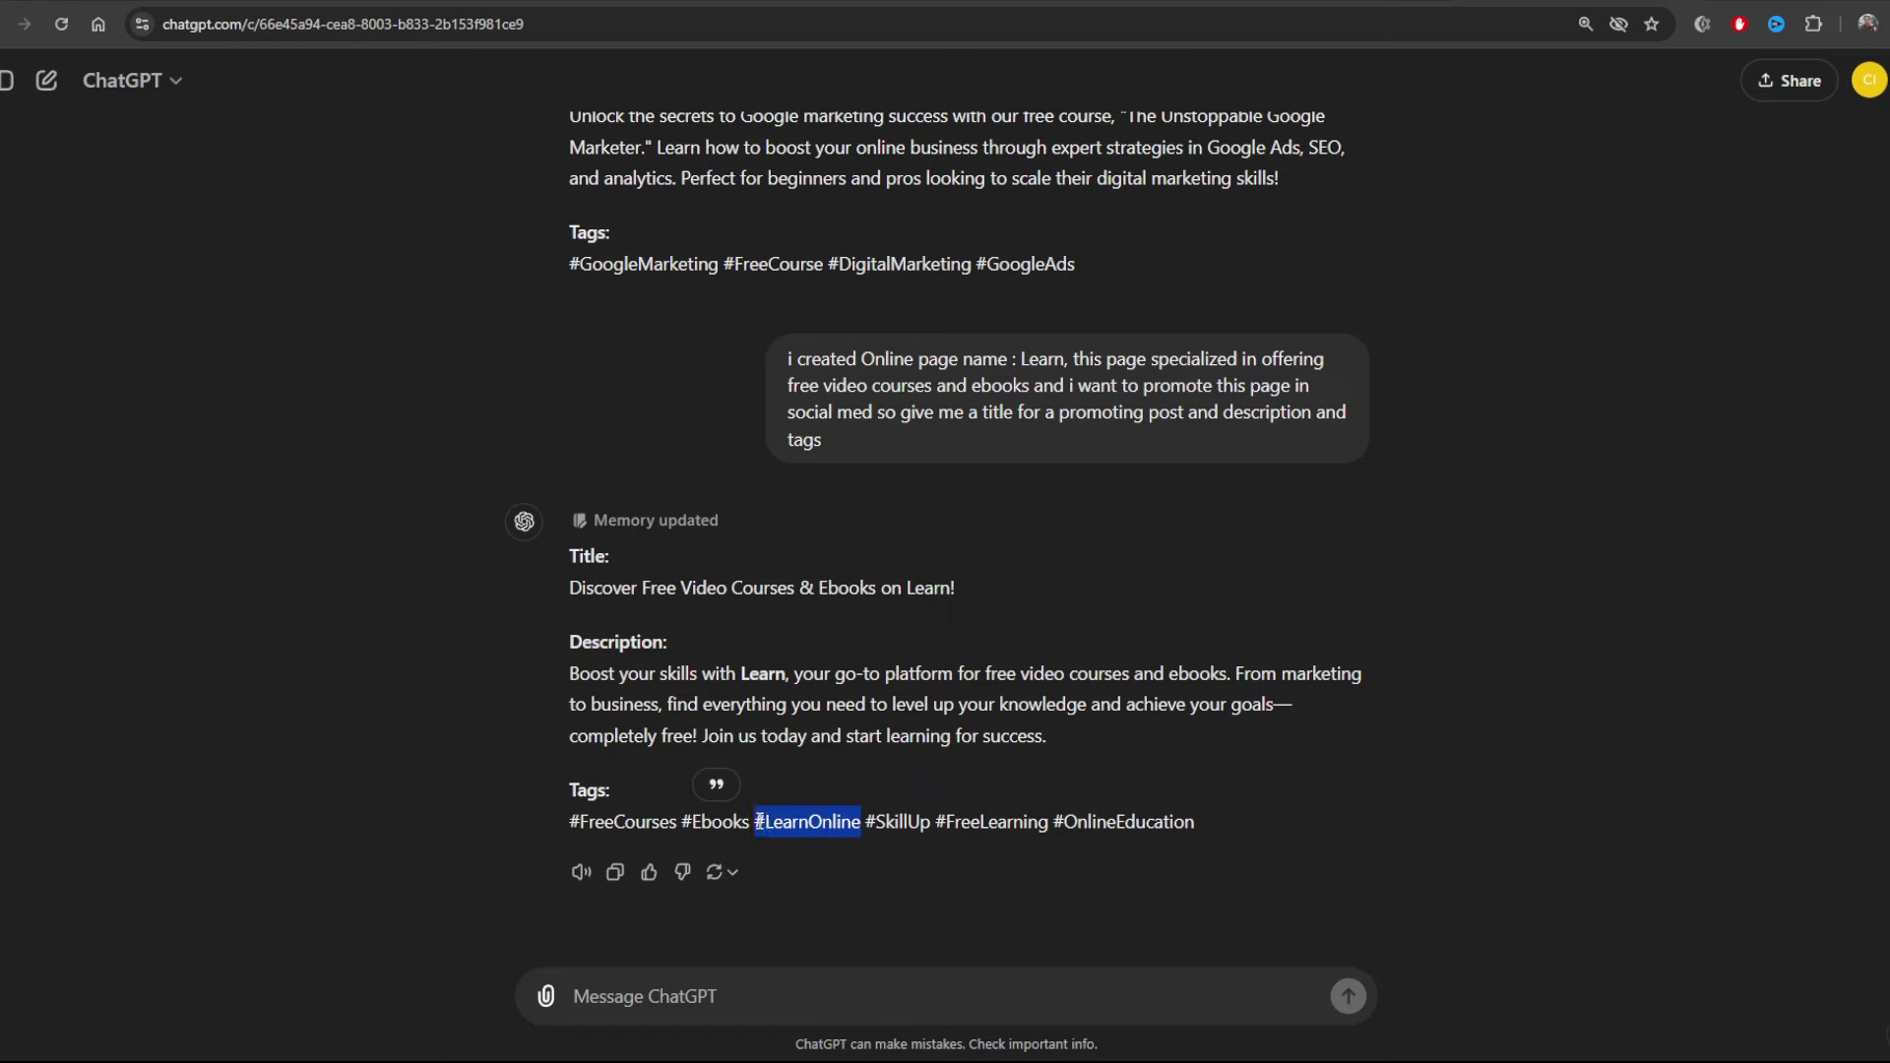
{"action": "key", "text": "ctrl+c"}
{"action": "key", "text": "alt+Tab"}
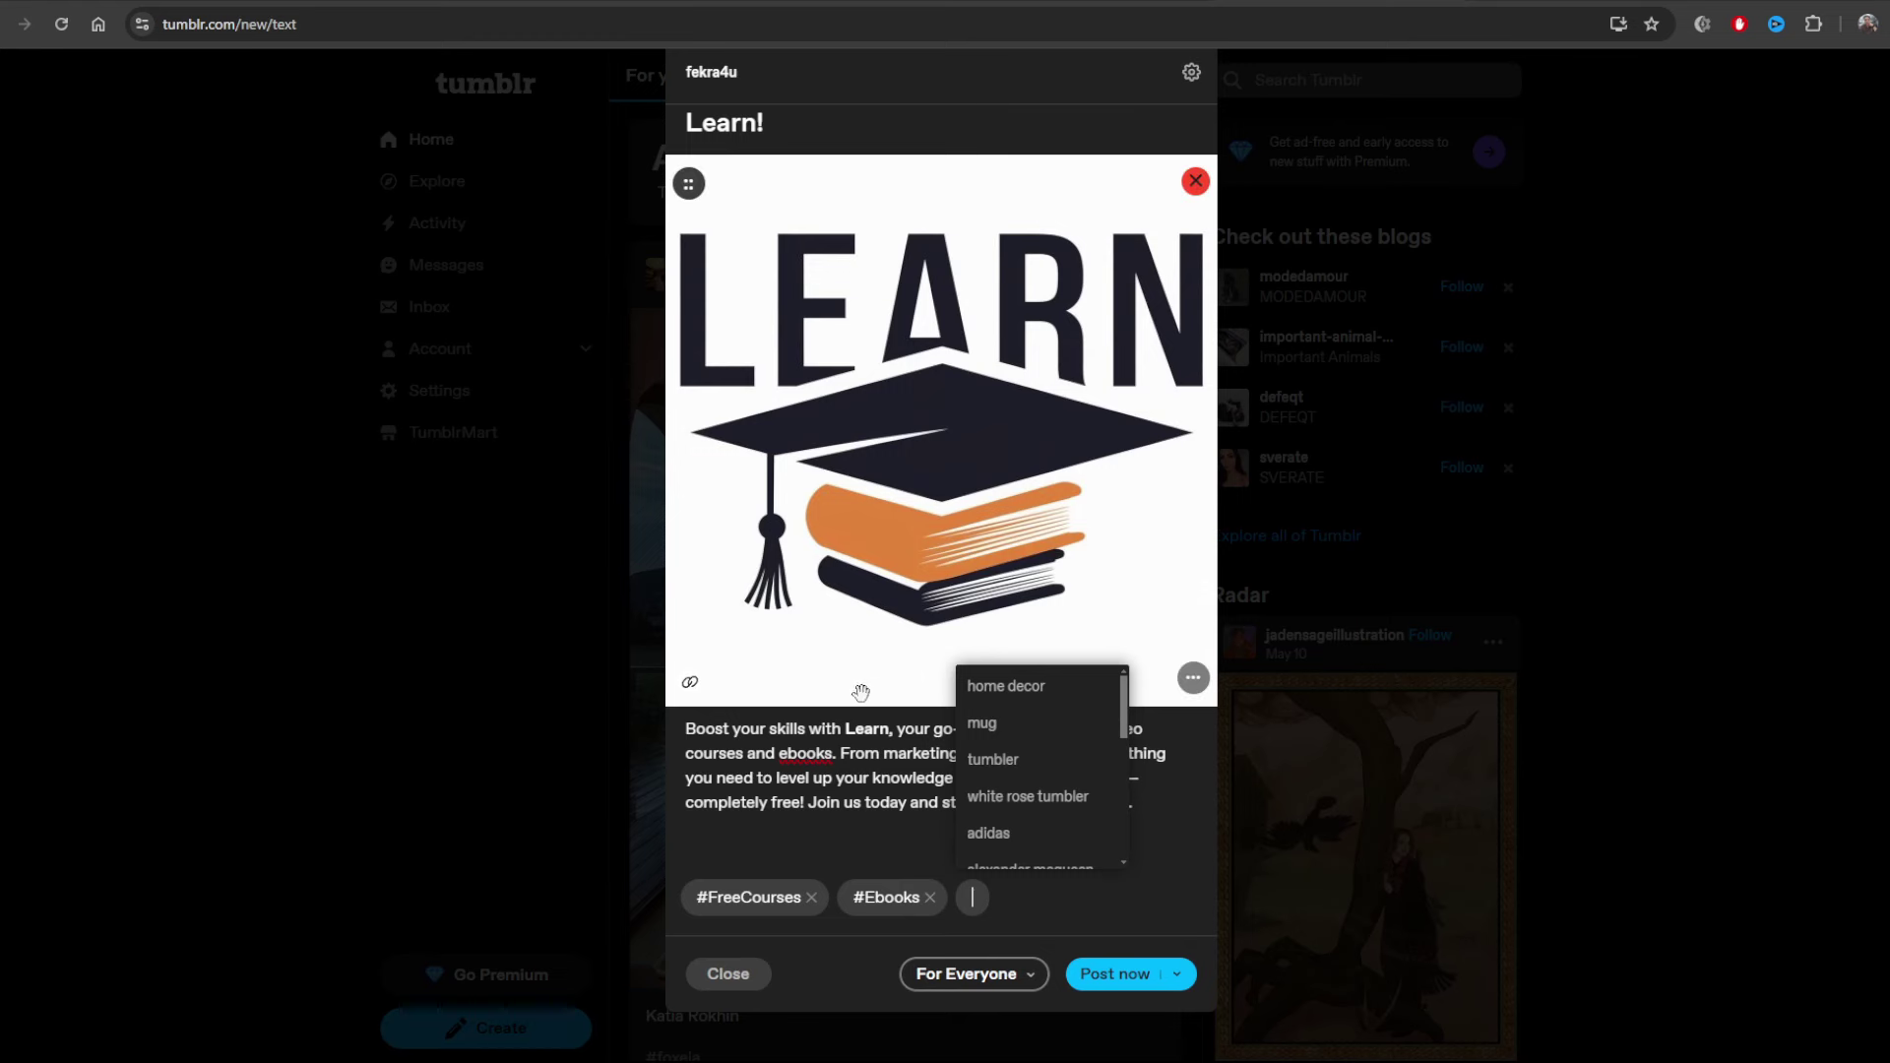
{"action": "key", "text": "ctrl+v"}
{"action": "key", "text": "Return"}
Link the whole post headline "Discover Free Video Courses & eBooks on Learn!" to the published site address copied from the Notion Learn page
{"action": "scroll", "coordinate": [1047, 871], "scroll_direction": "up", "scroll_amount": 1}
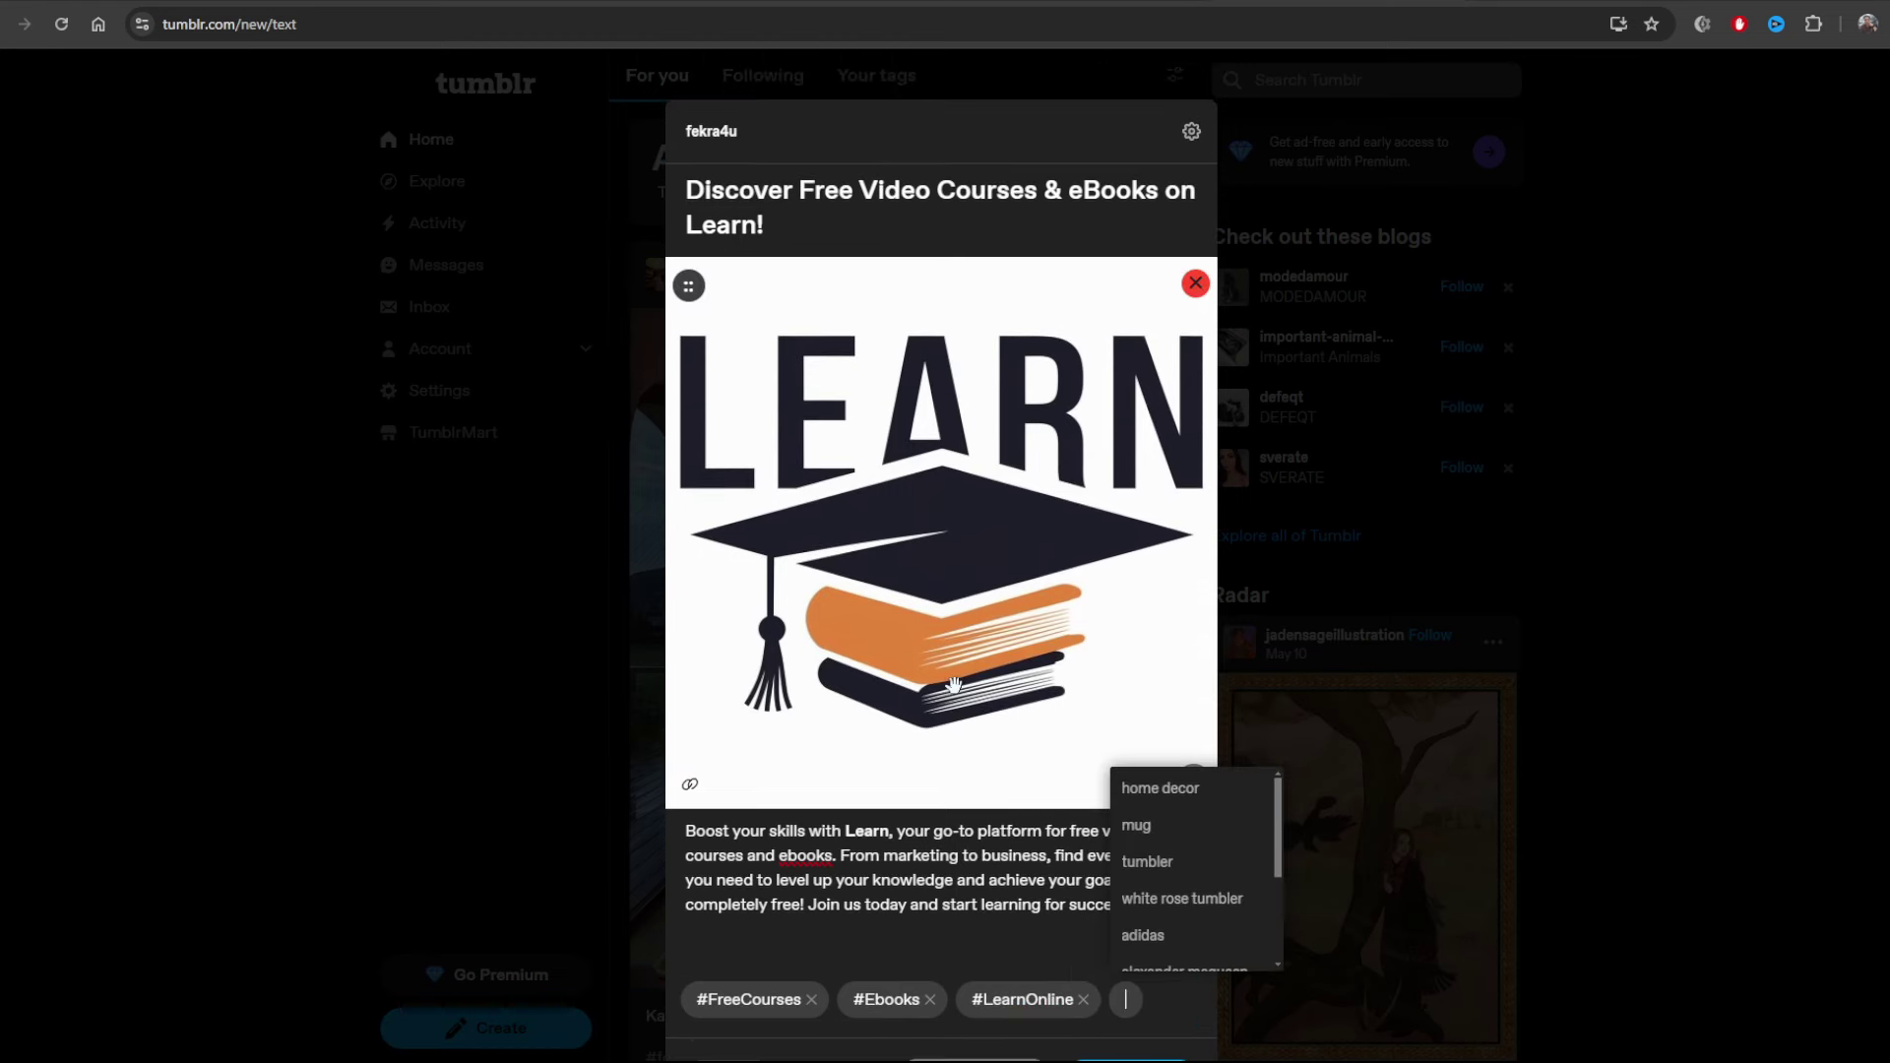
{"action": "triple_click", "coordinate": [948, 192]}
{"action": "left_click", "coordinate": [932, 231]}
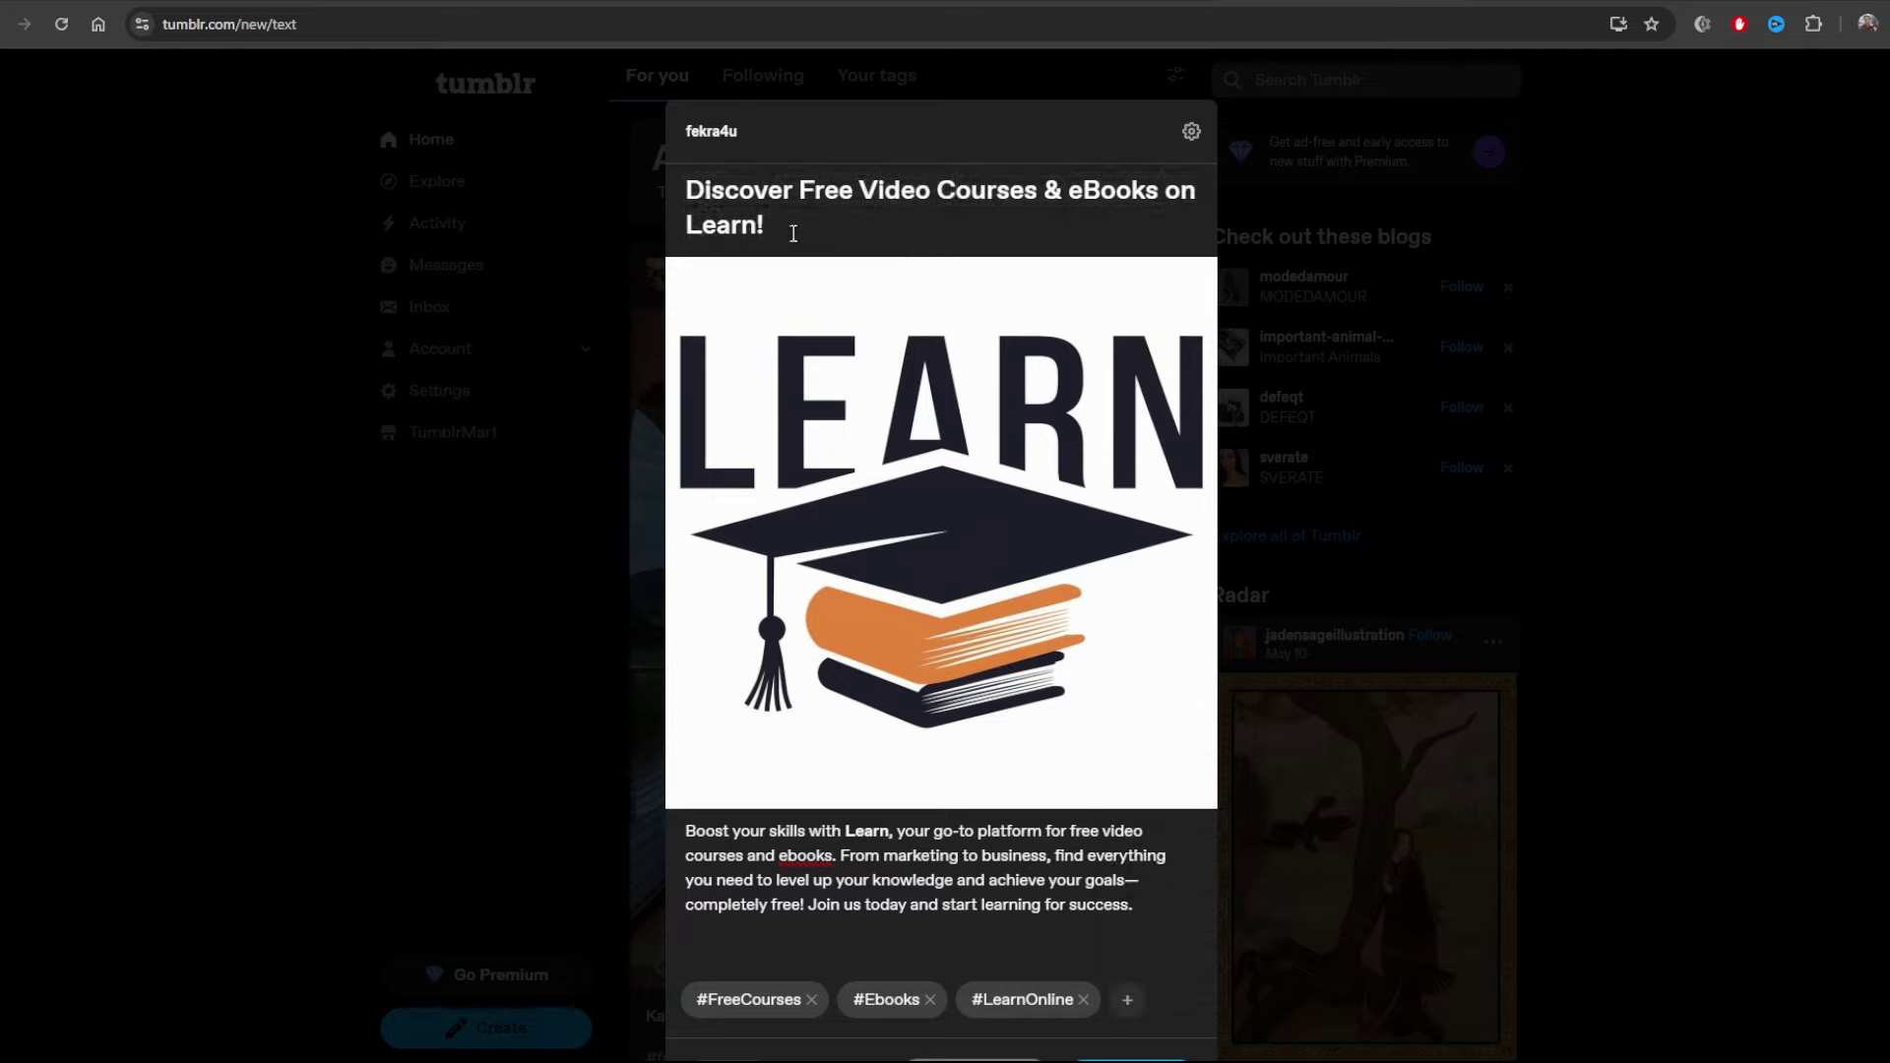
{"action": "left_click_drag", "start_coordinate": [787, 230], "coordinate": [689, 186]}
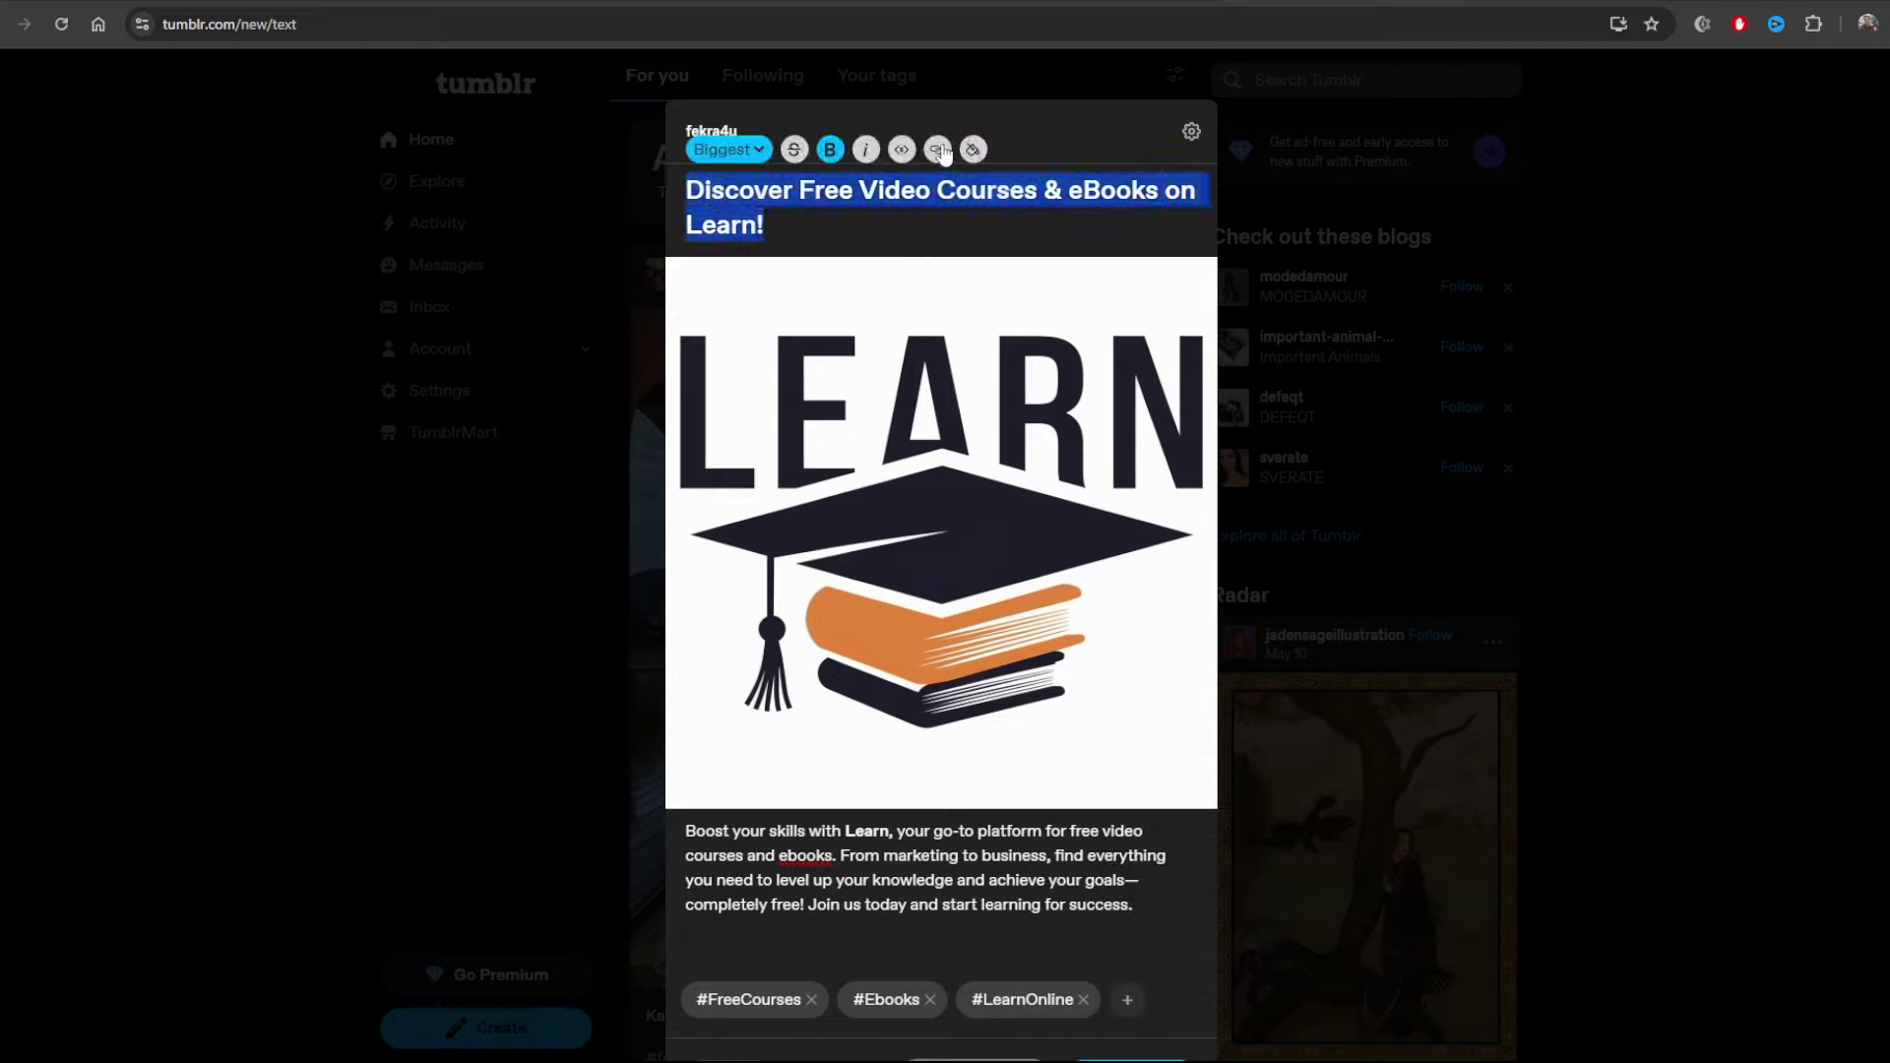
{"action": "left_click", "coordinate": [938, 149]}
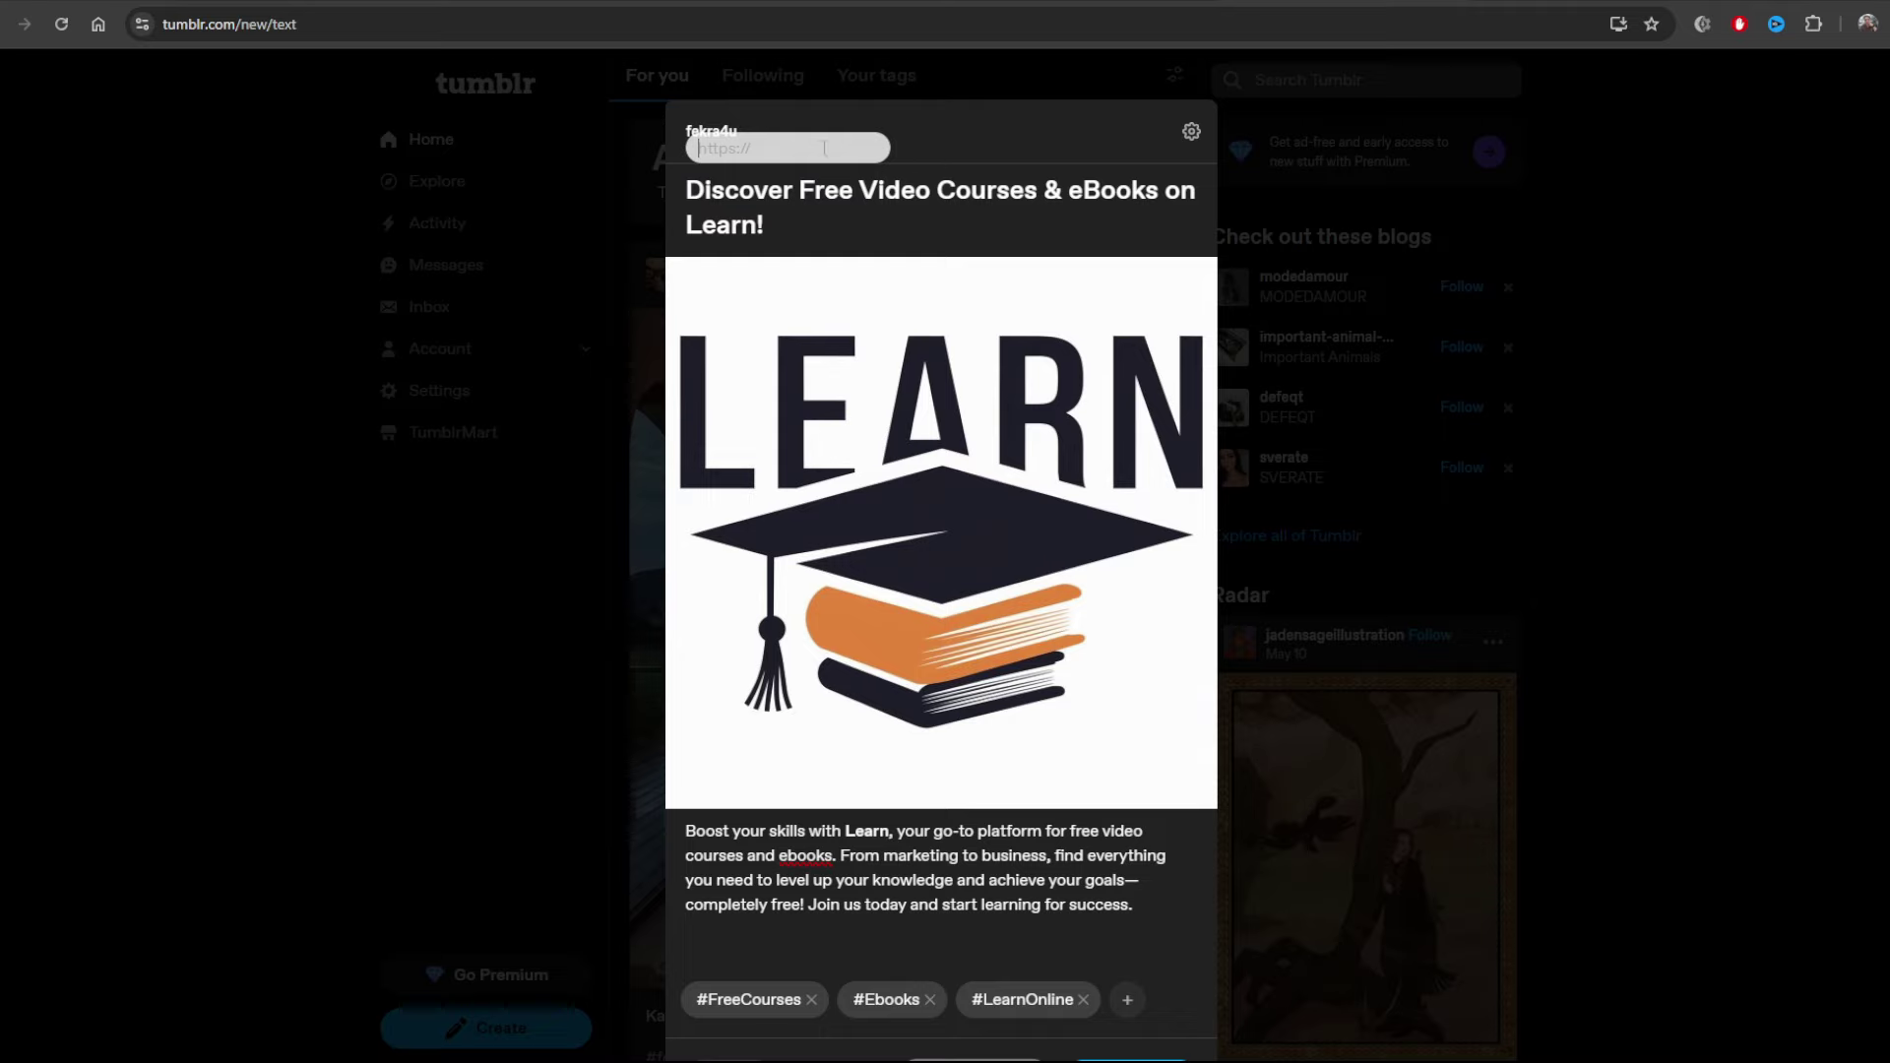
{"action": "key", "text": "ctrl+Tab"}
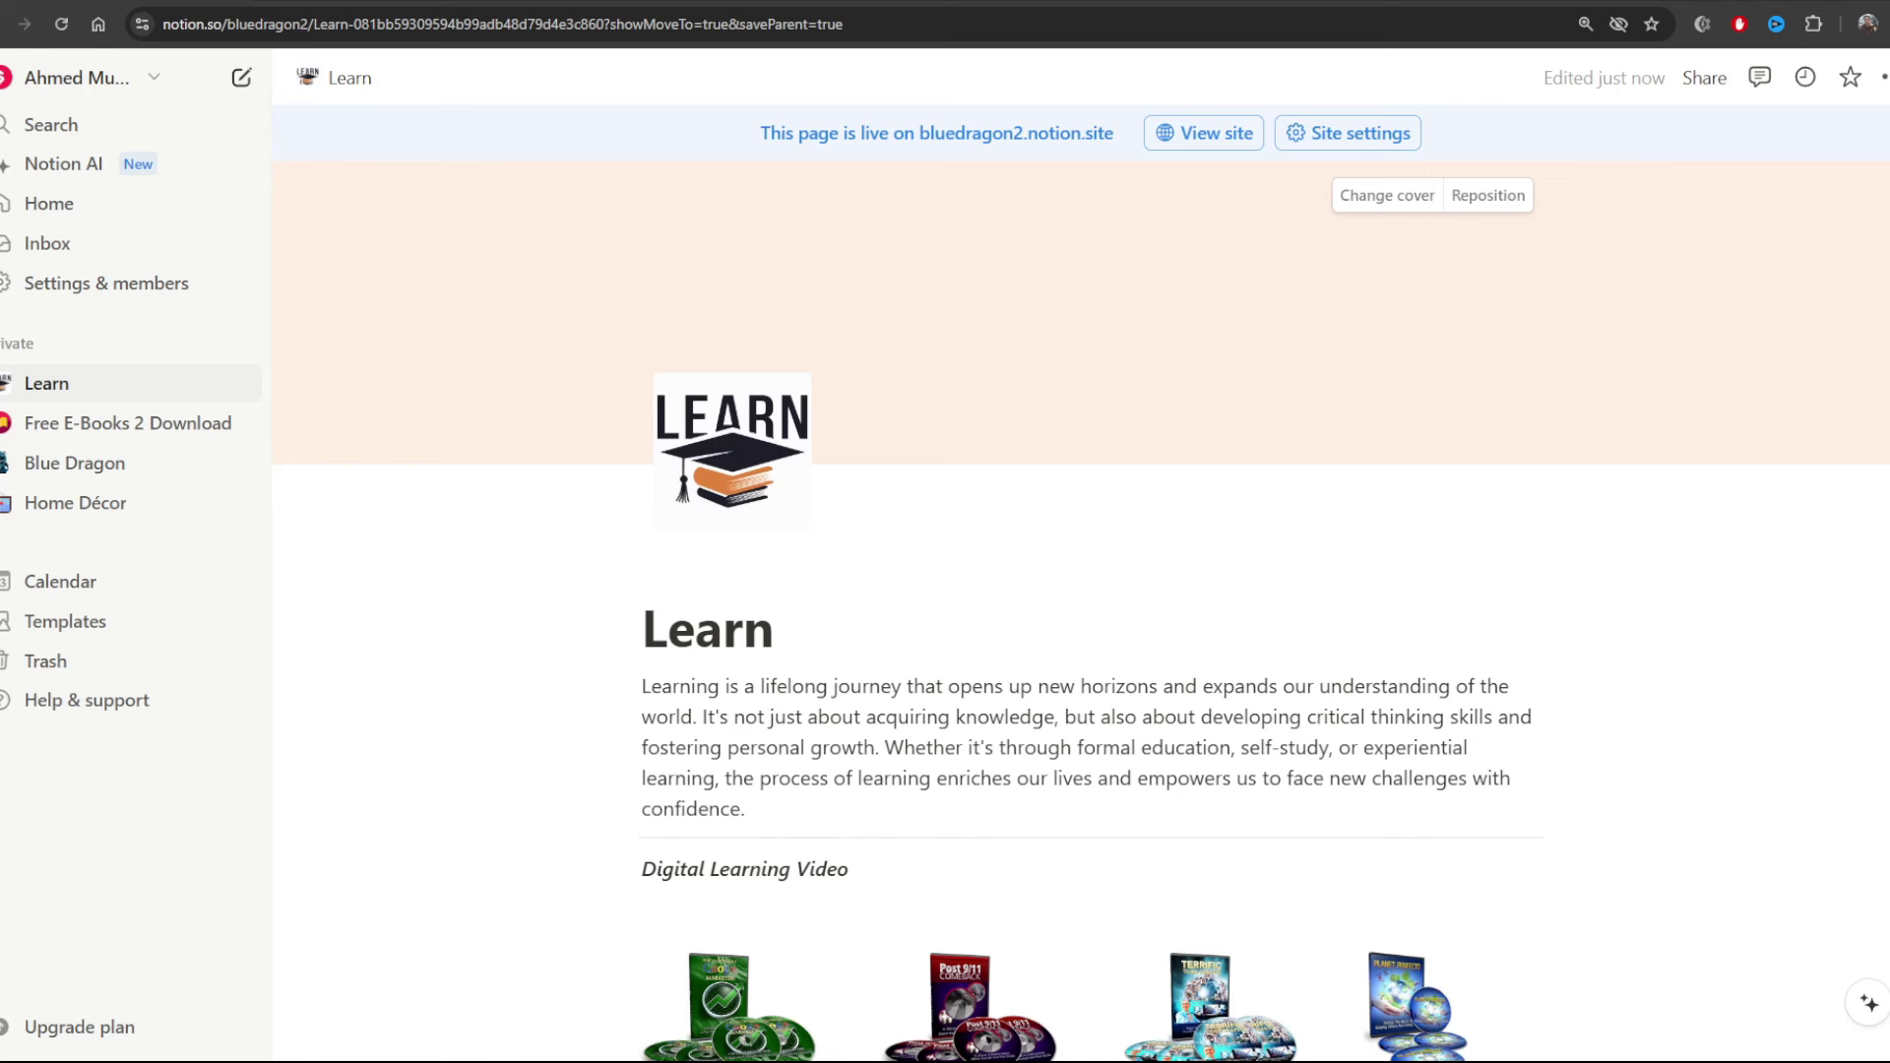
{"action": "left_click", "coordinate": [1704, 78]}
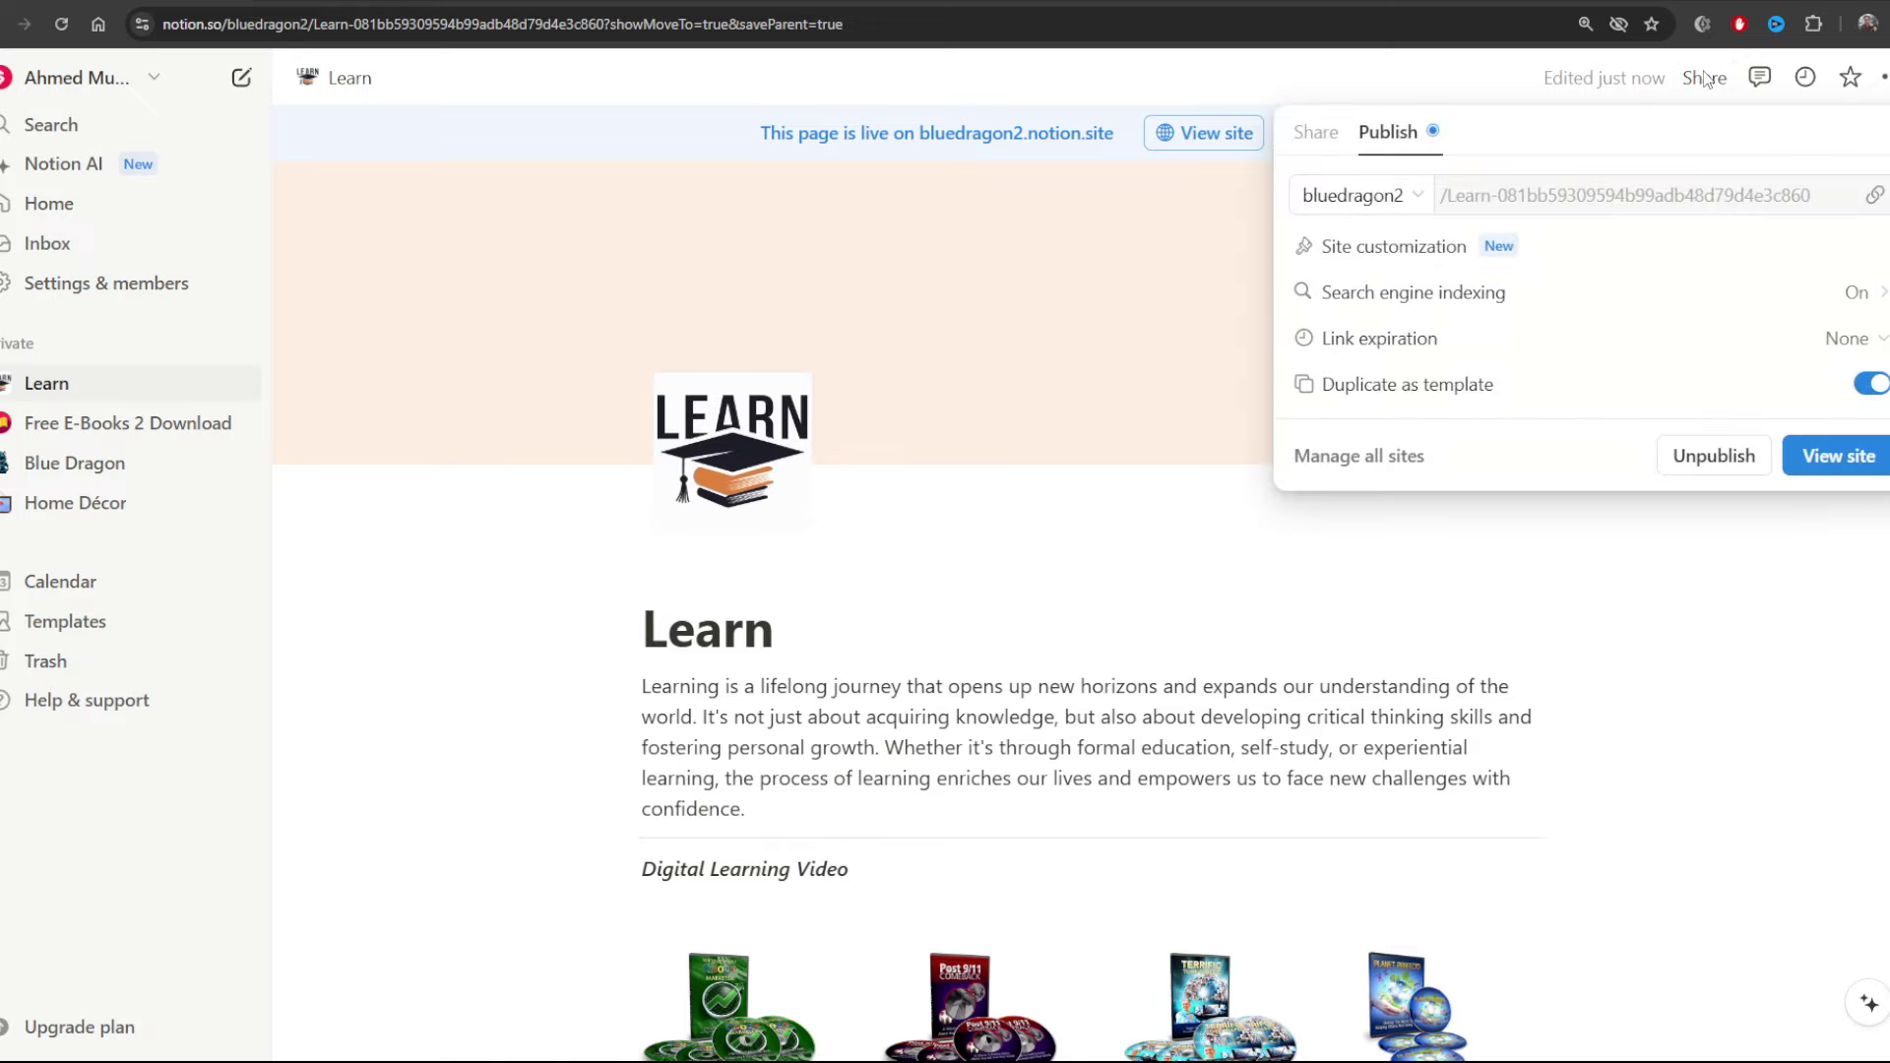
{"action": "left_click", "coordinate": [1877, 197]}
{"action": "key", "text": "ctrl+Tab"}
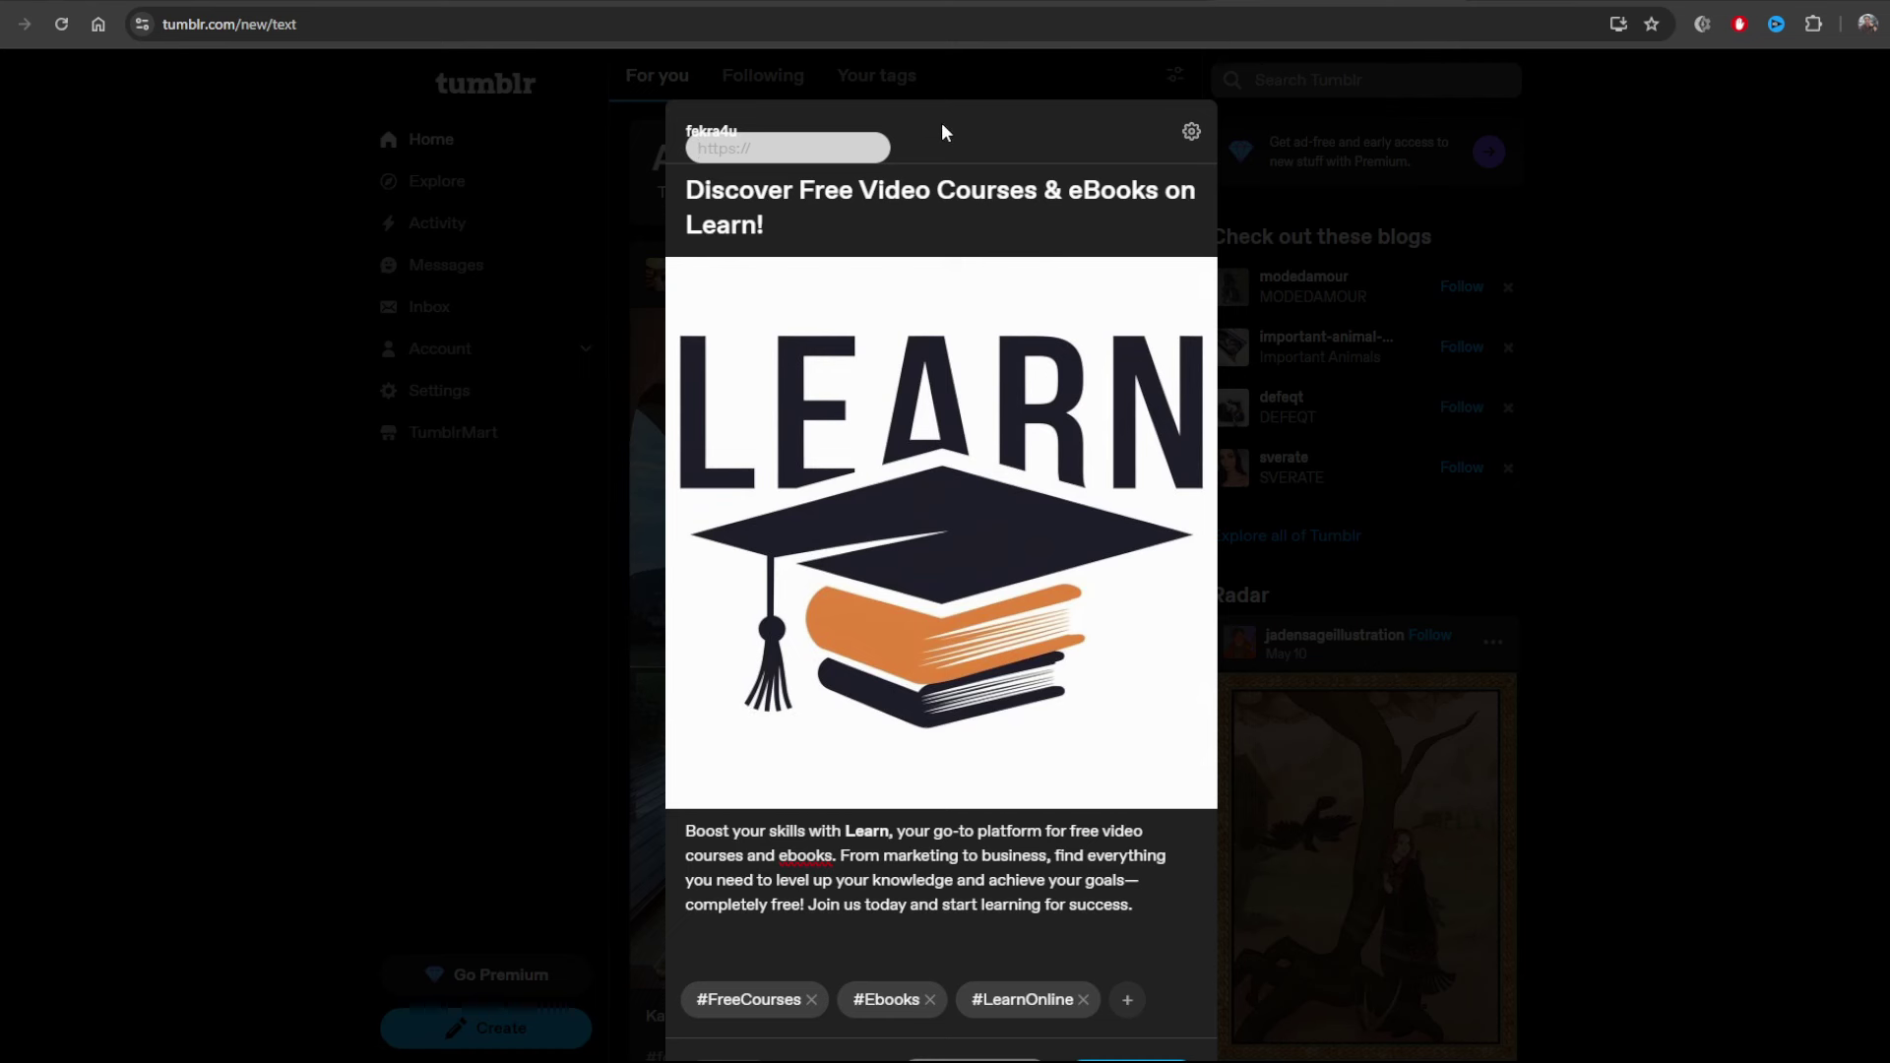
{"action": "key", "text": "ctrl+v"}
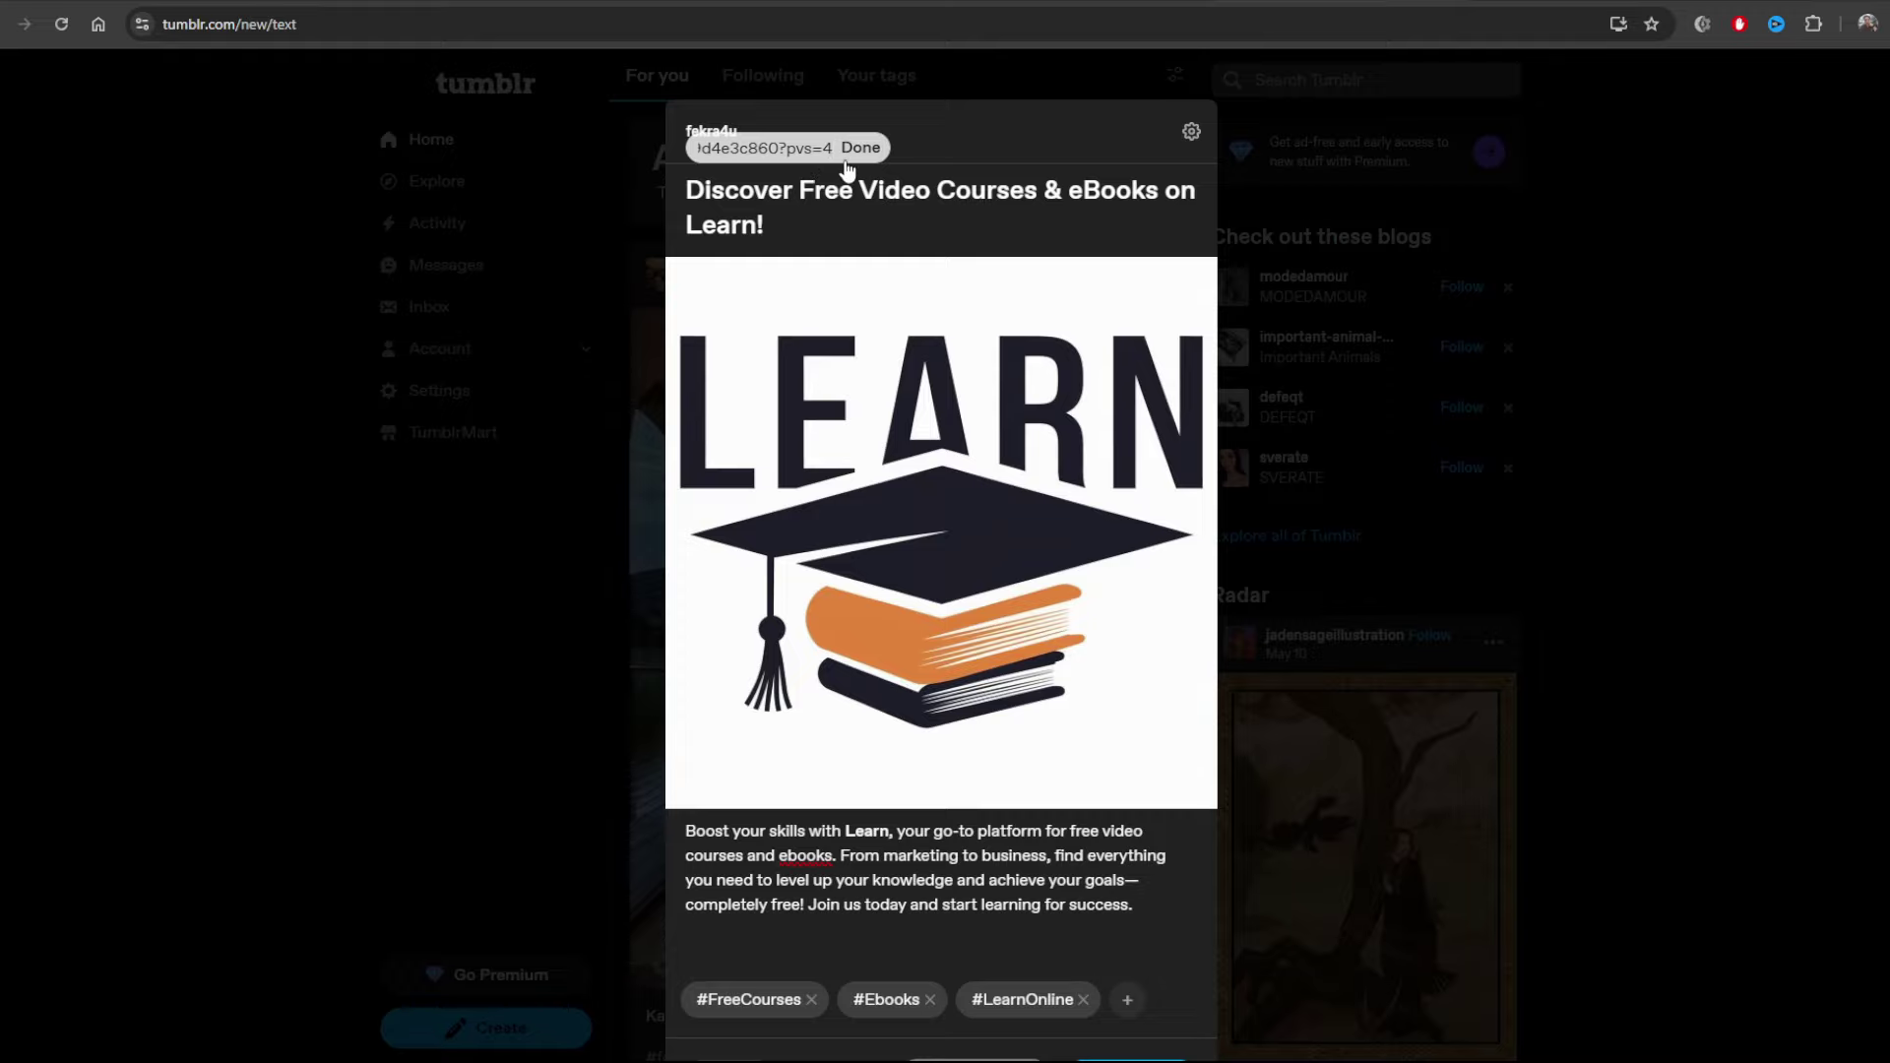
{"action": "key", "text": "Return"}
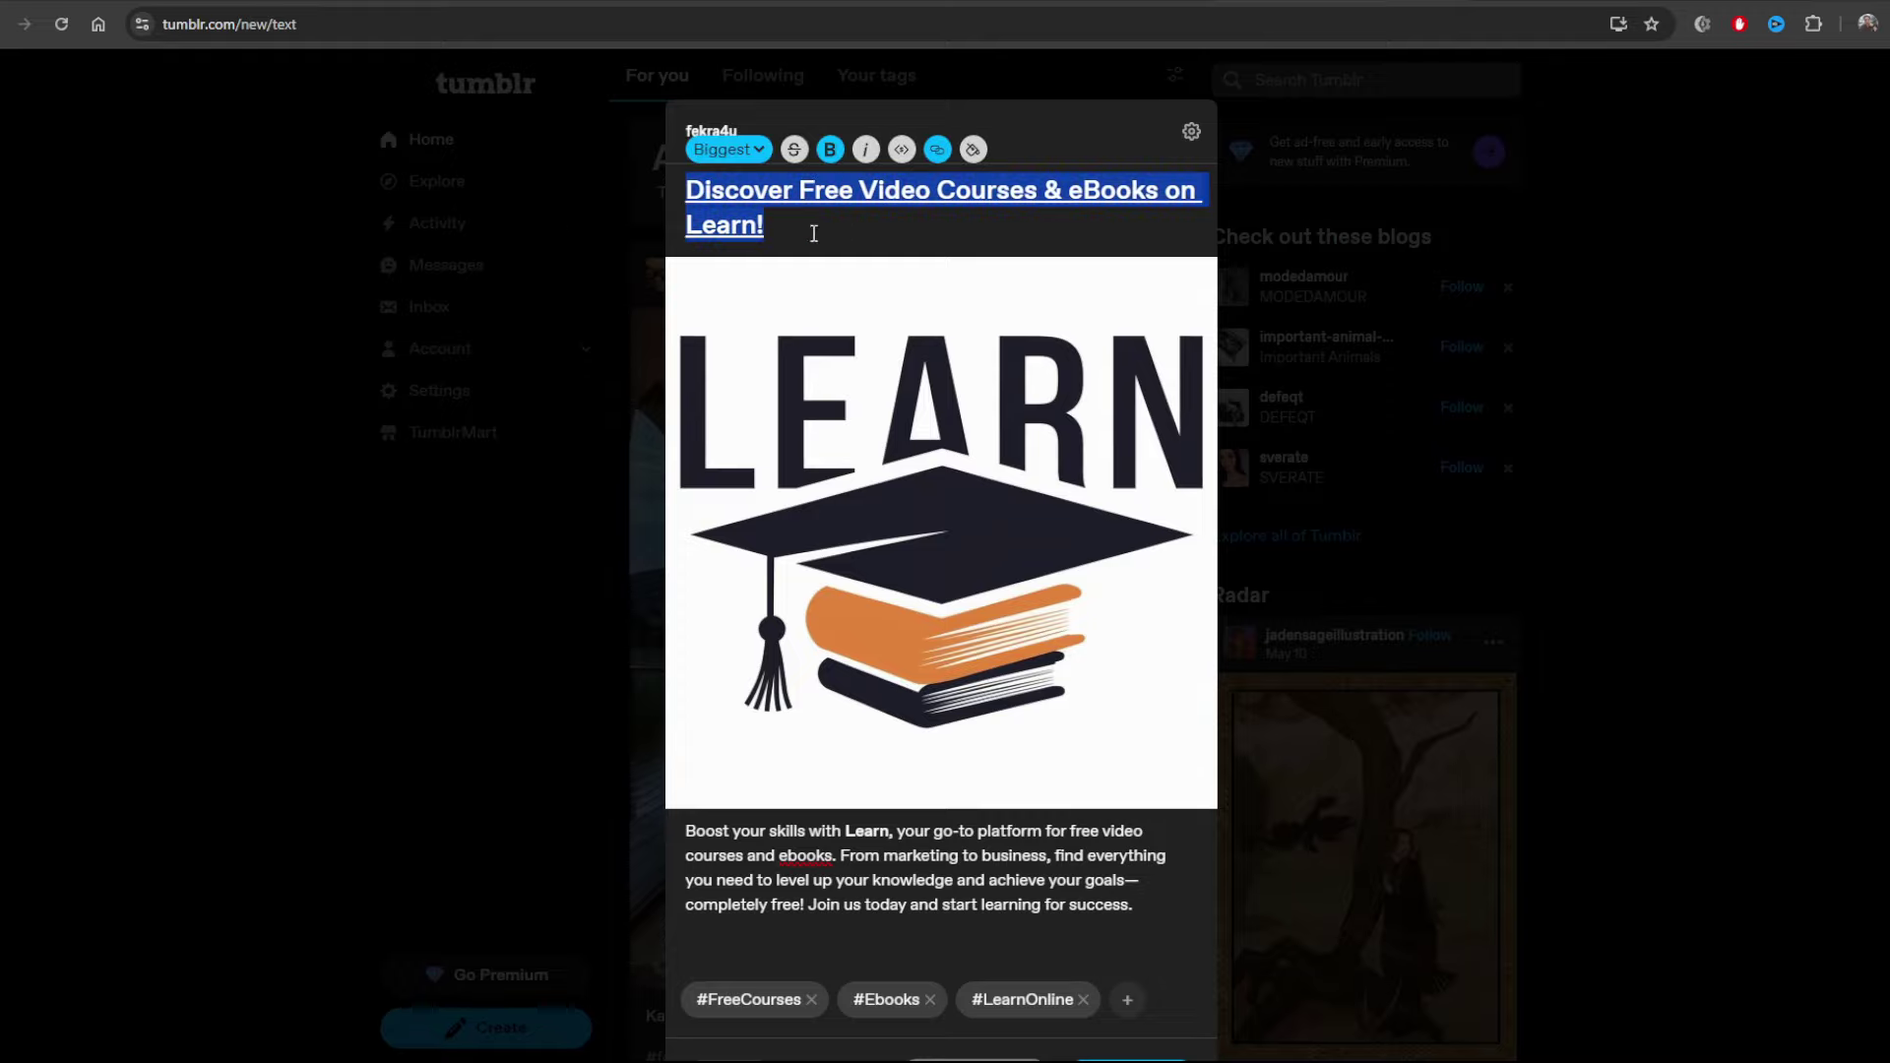
{"action": "scroll", "coordinate": [847, 364], "scroll_direction": "down", "scroll_amount": 1}
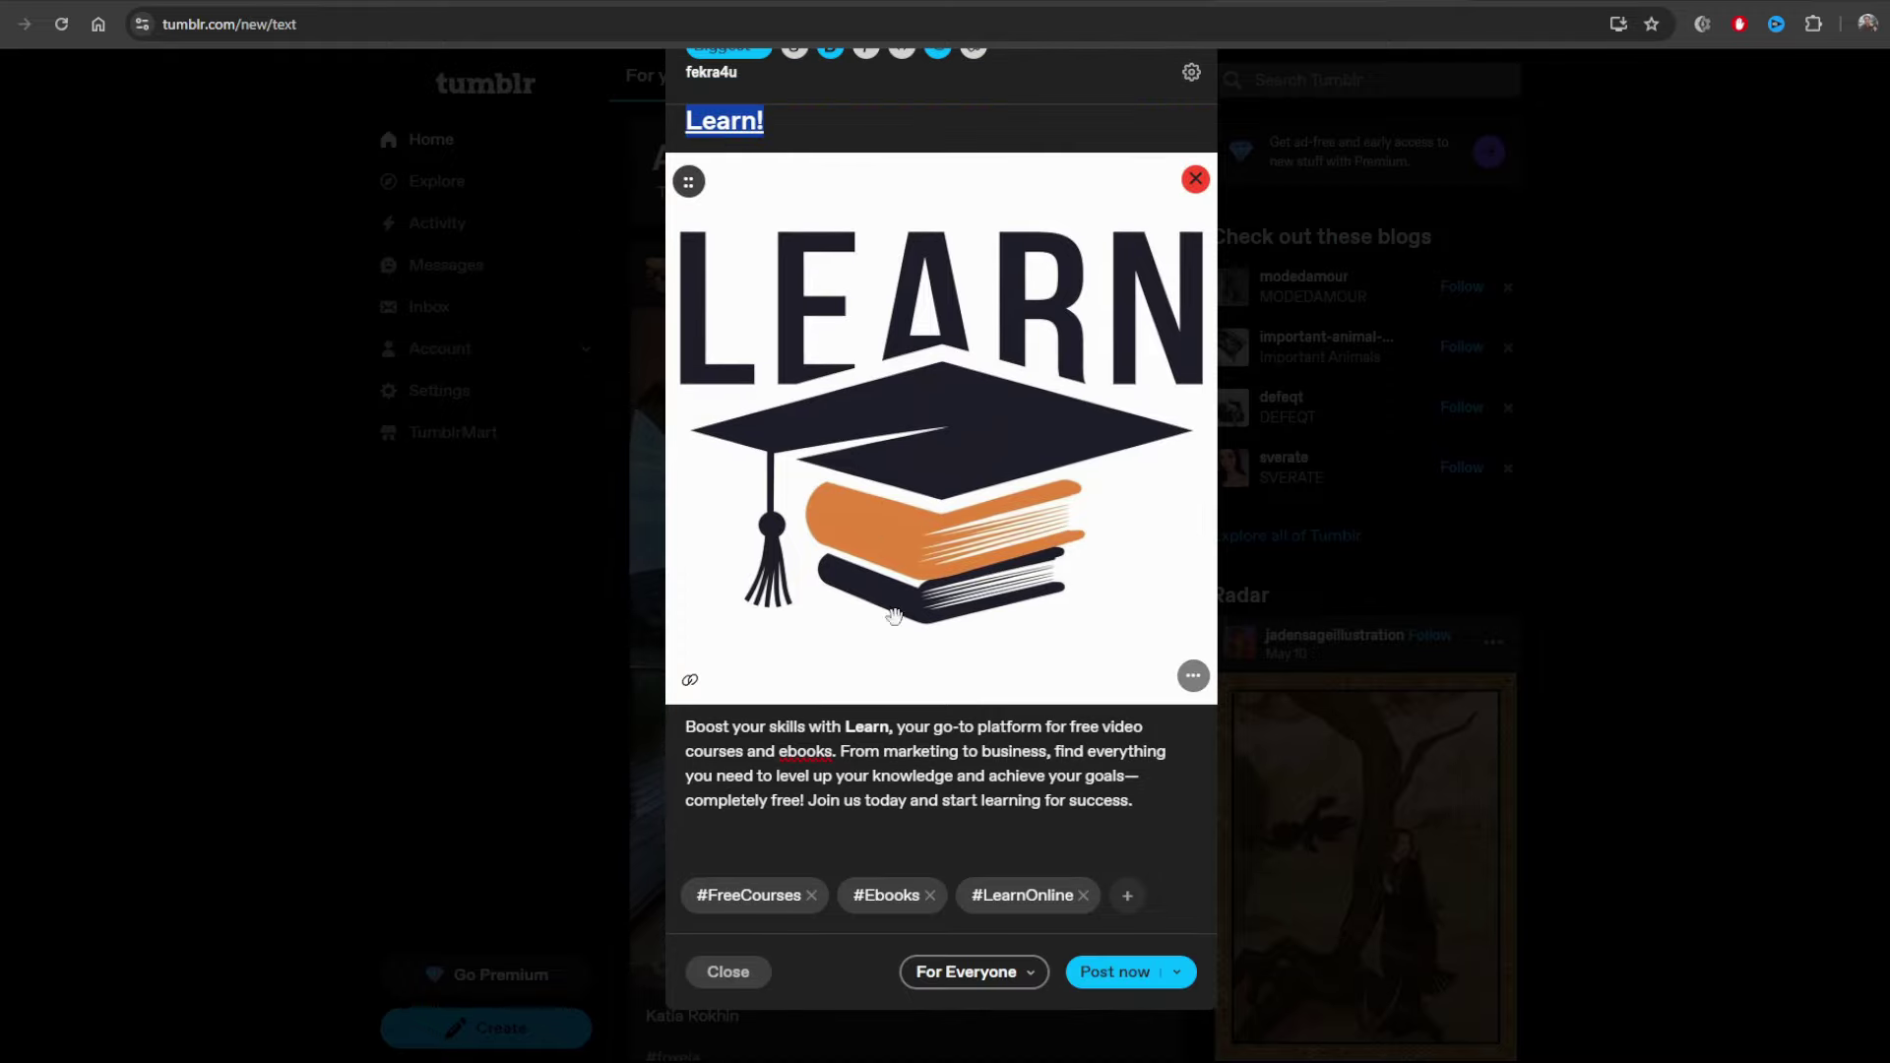
{"action": "scroll", "coordinate": [945, 295], "scroll_direction": "up", "scroll_amount": 1}
{"action": "left_click", "coordinate": [1055, 247]}
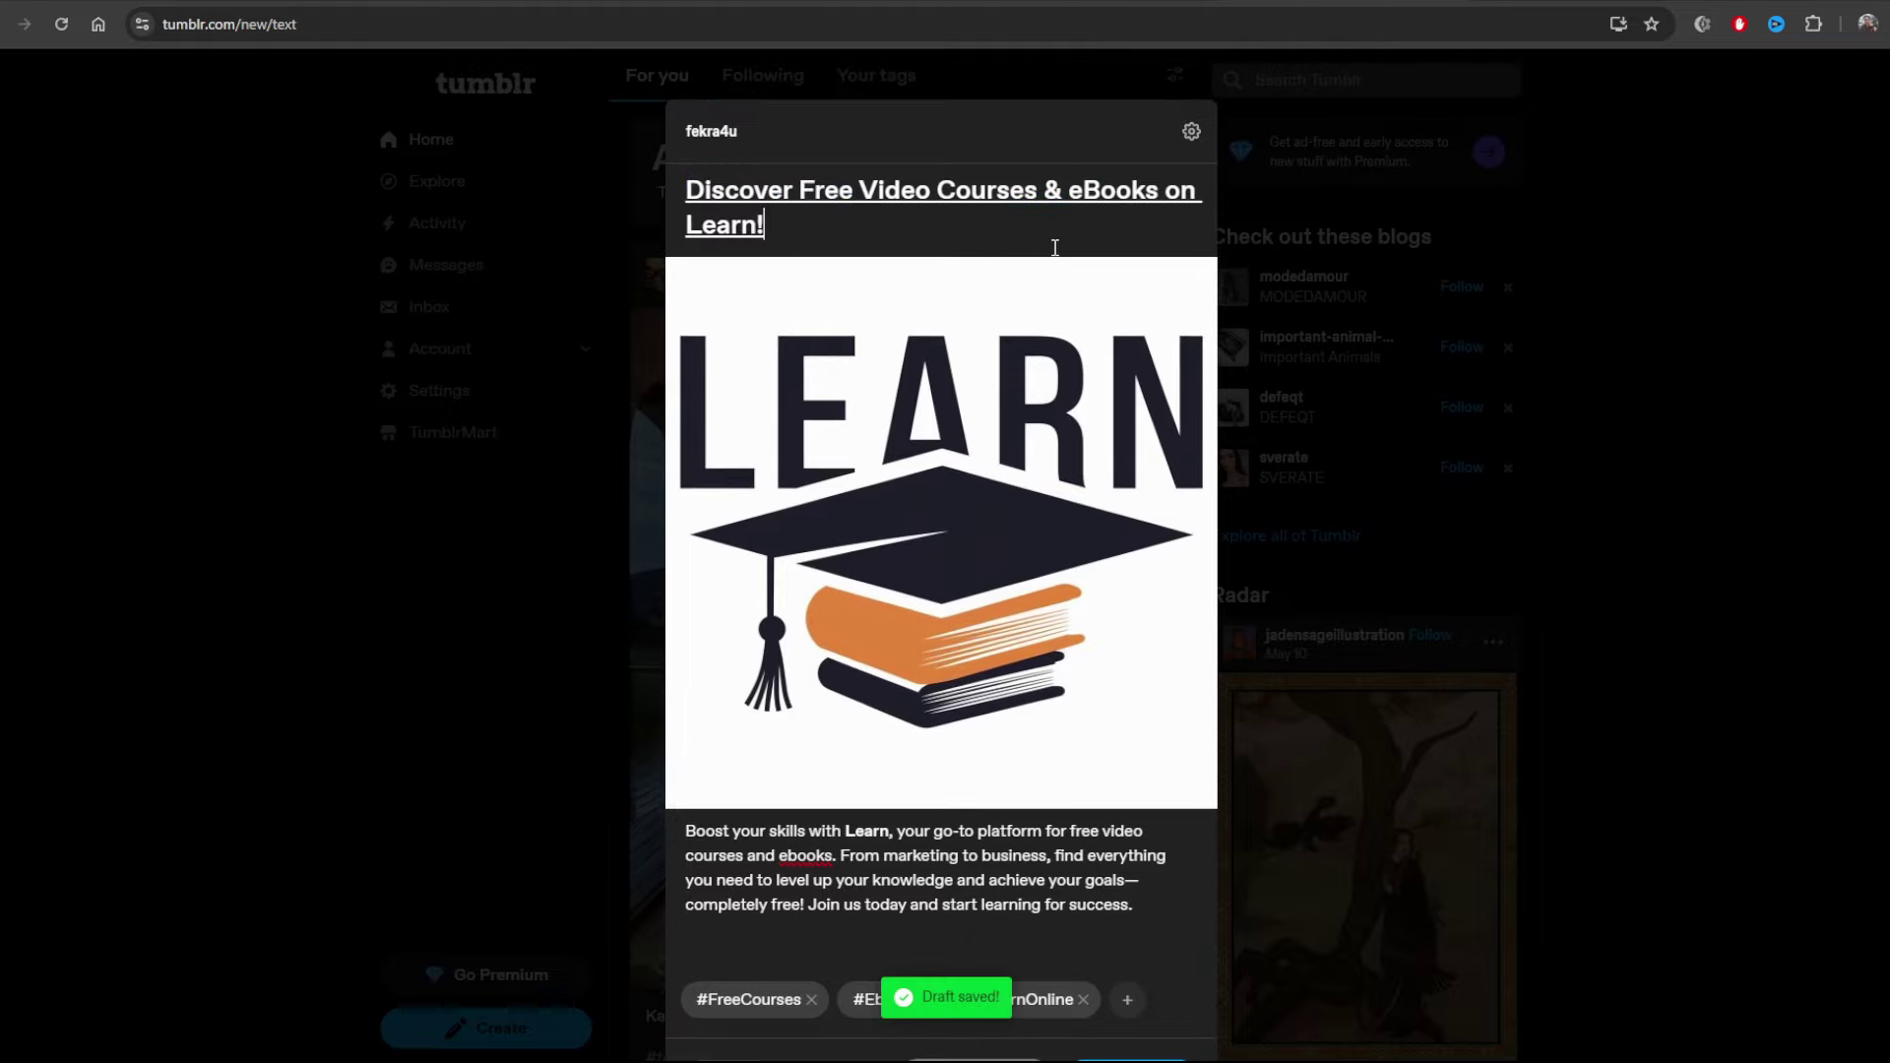
Mark the Tumblr post as containing commercial content in its post settings
{"action": "scroll", "coordinate": [983, 371], "scroll_direction": "down", "scroll_amount": 1}
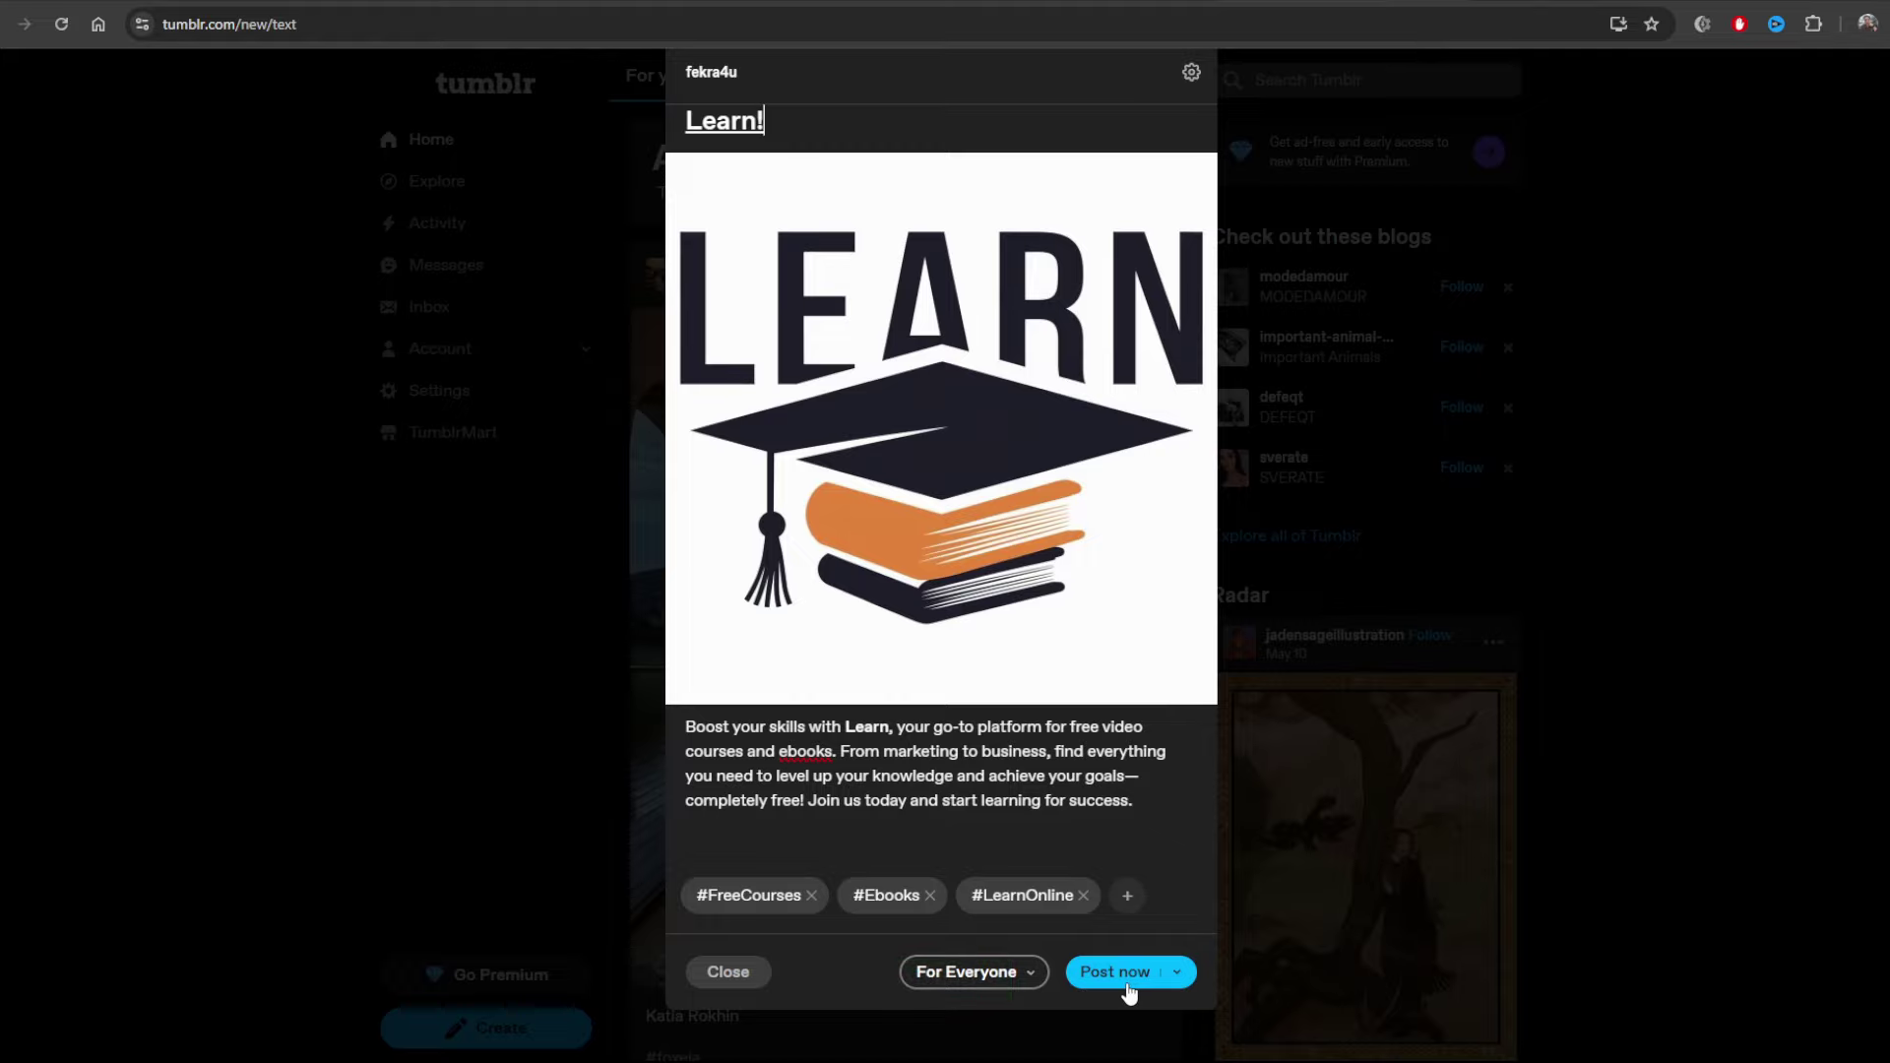
{"action": "scroll", "coordinate": [1132, 990], "scroll_direction": "up", "scroll_amount": 1}
{"action": "left_click", "coordinate": [1191, 127]}
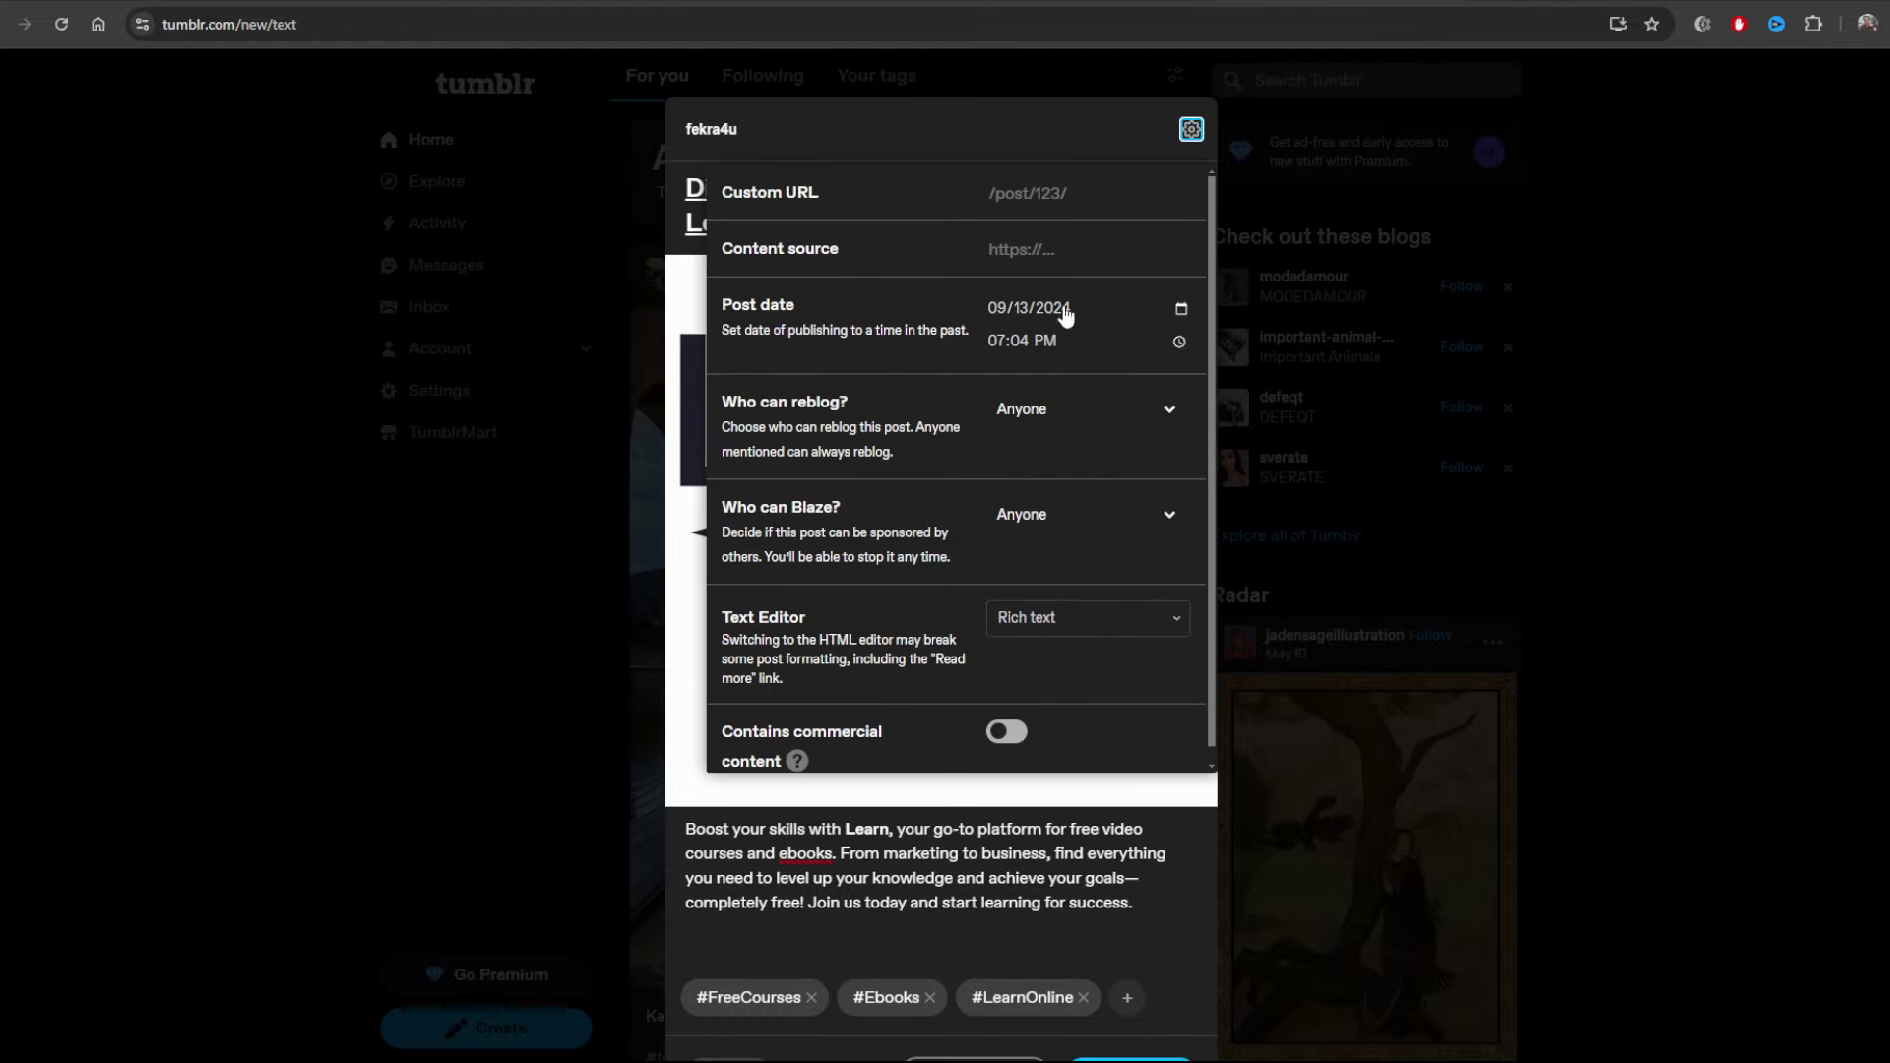
{"action": "left_click", "coordinate": [1015, 733]}
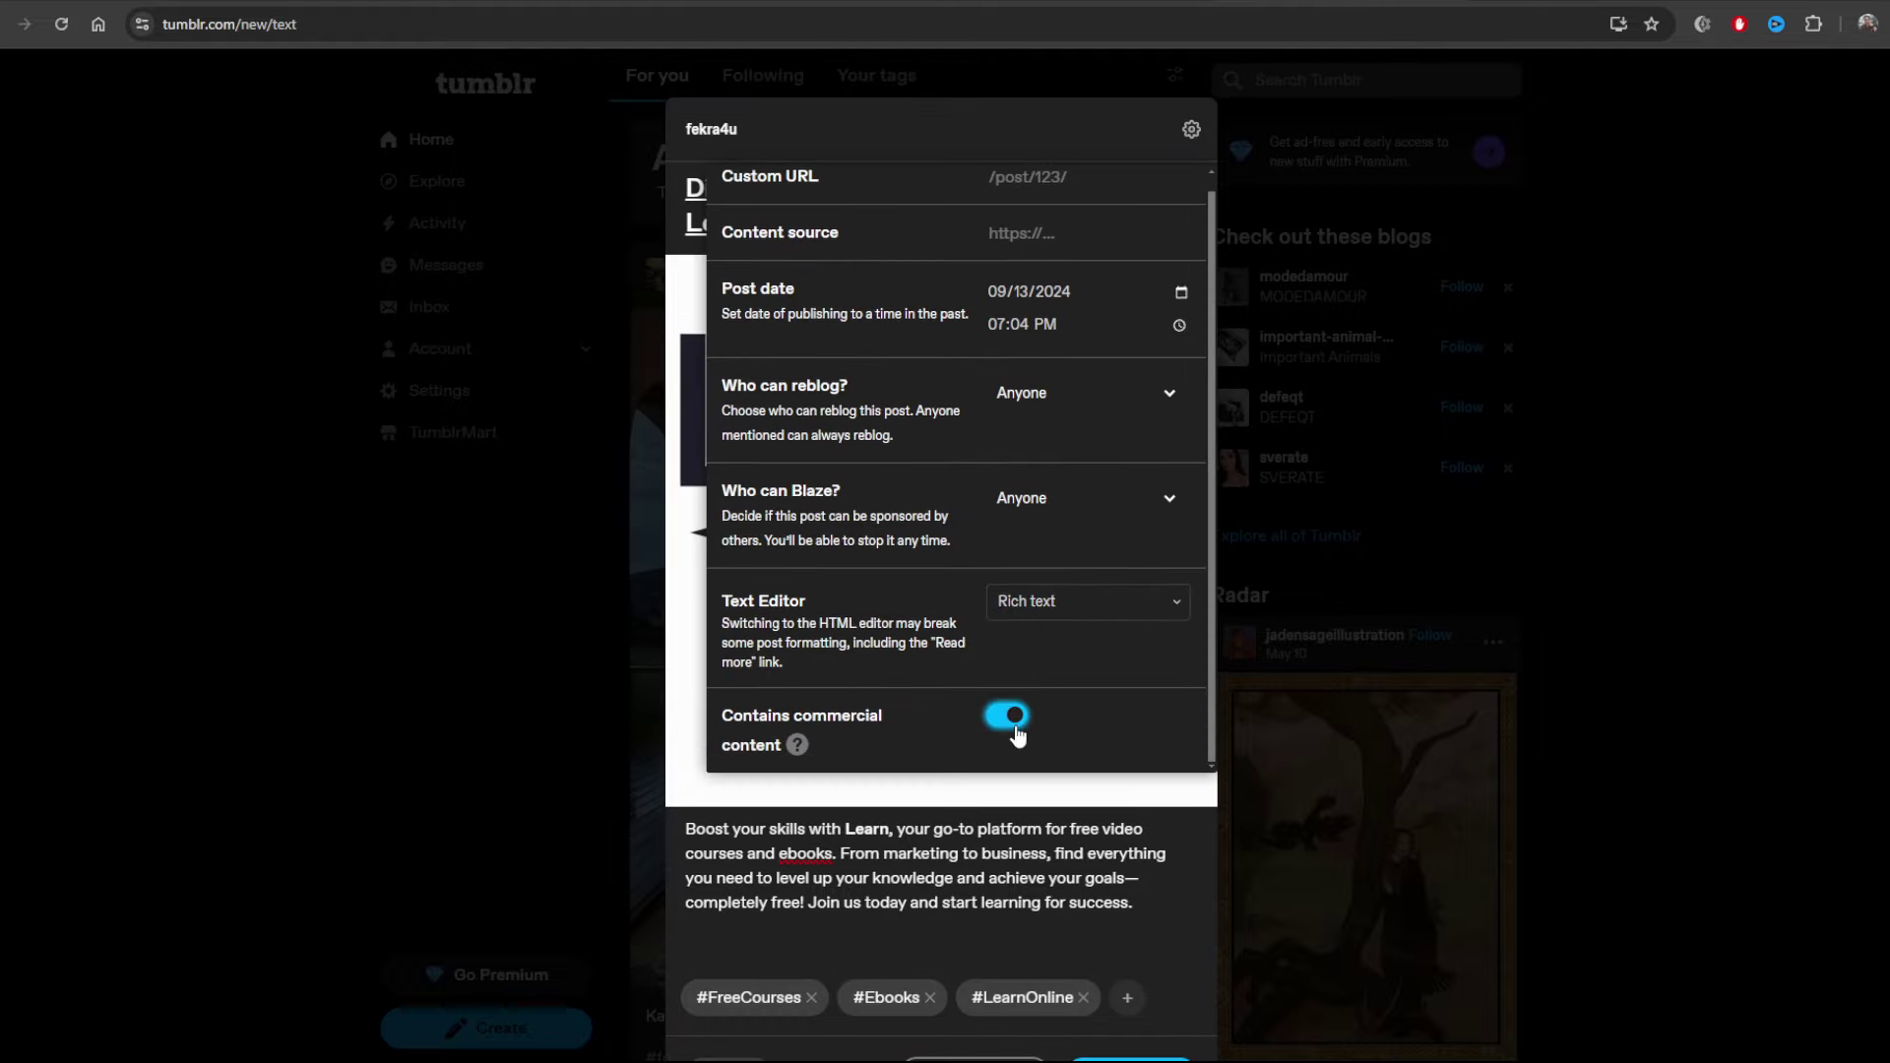
{"action": "left_click", "coordinate": [1014, 884]}
Publish the post immediately for everyone and look over the published version
{"action": "scroll", "coordinate": [1063, 915], "scroll_direction": "down", "scroll_amount": 1}
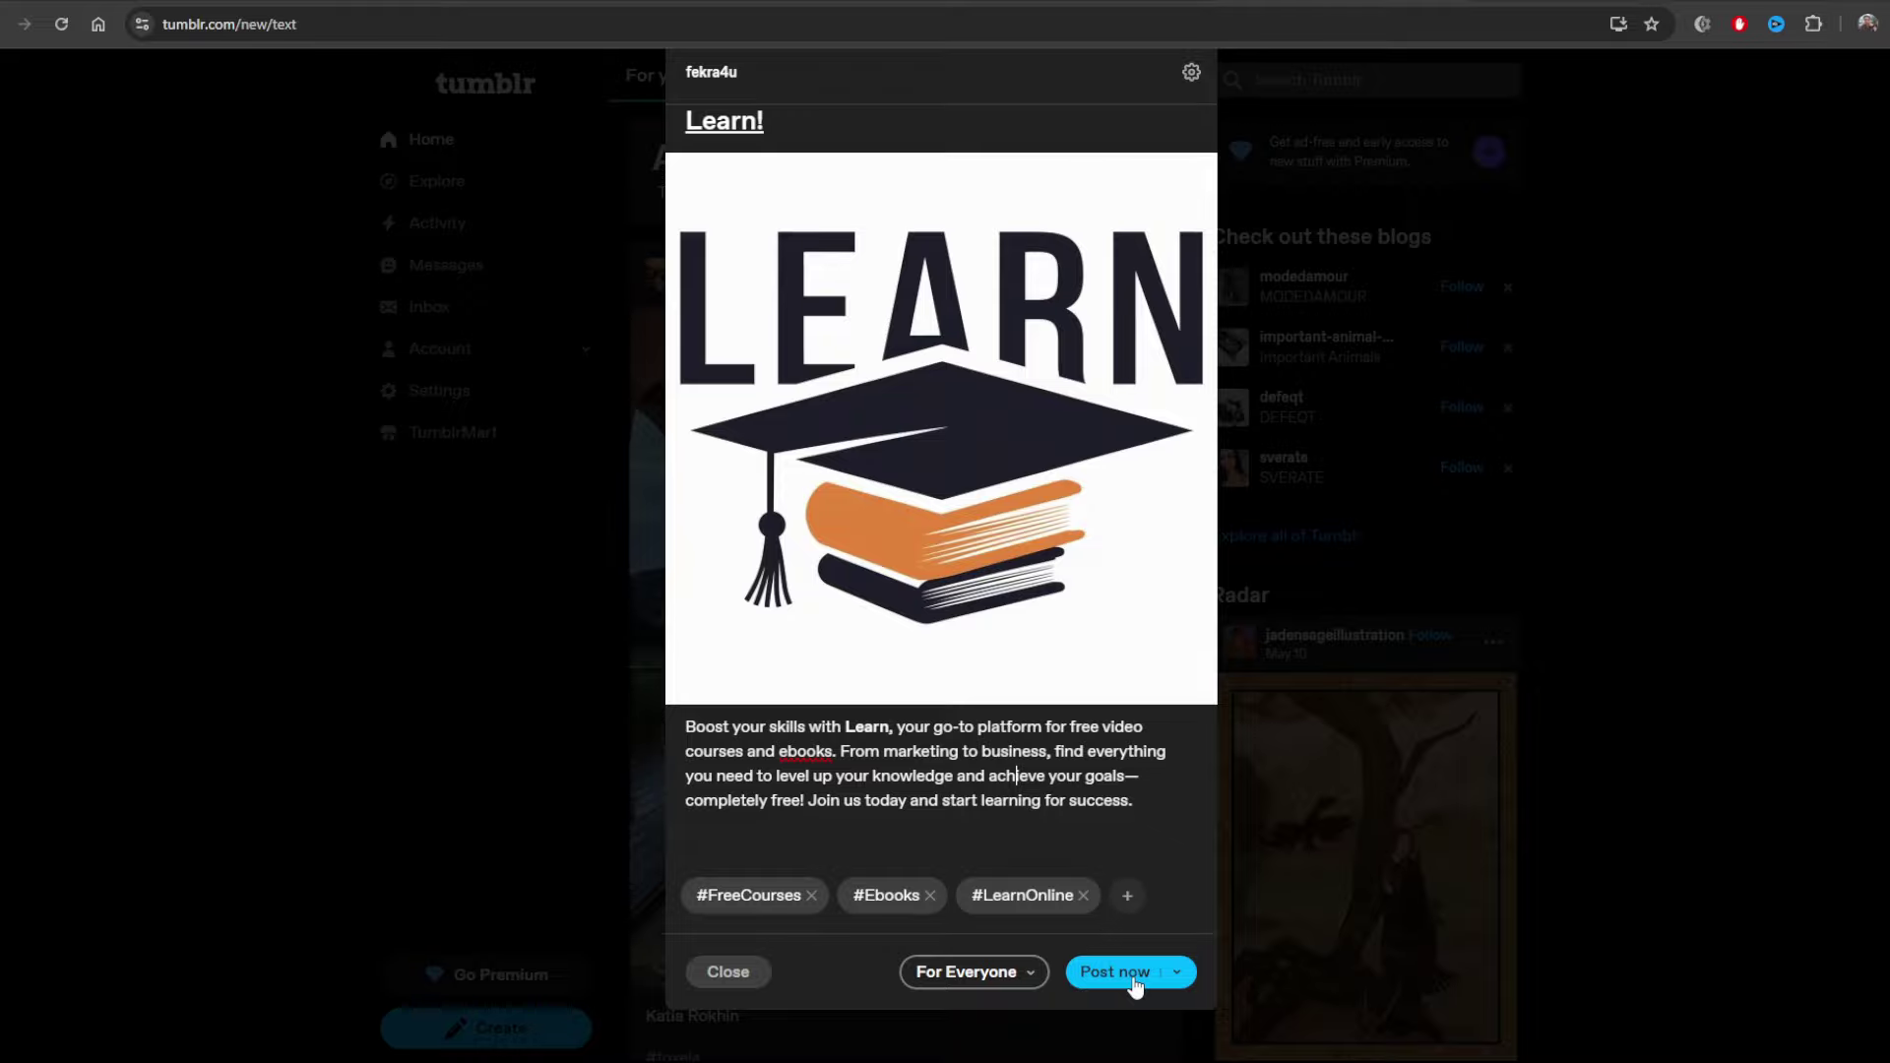
{"action": "left_click", "coordinate": [1128, 973]}
{"action": "scroll", "coordinate": [808, 610], "scroll_direction": "down", "scroll_amount": 3}
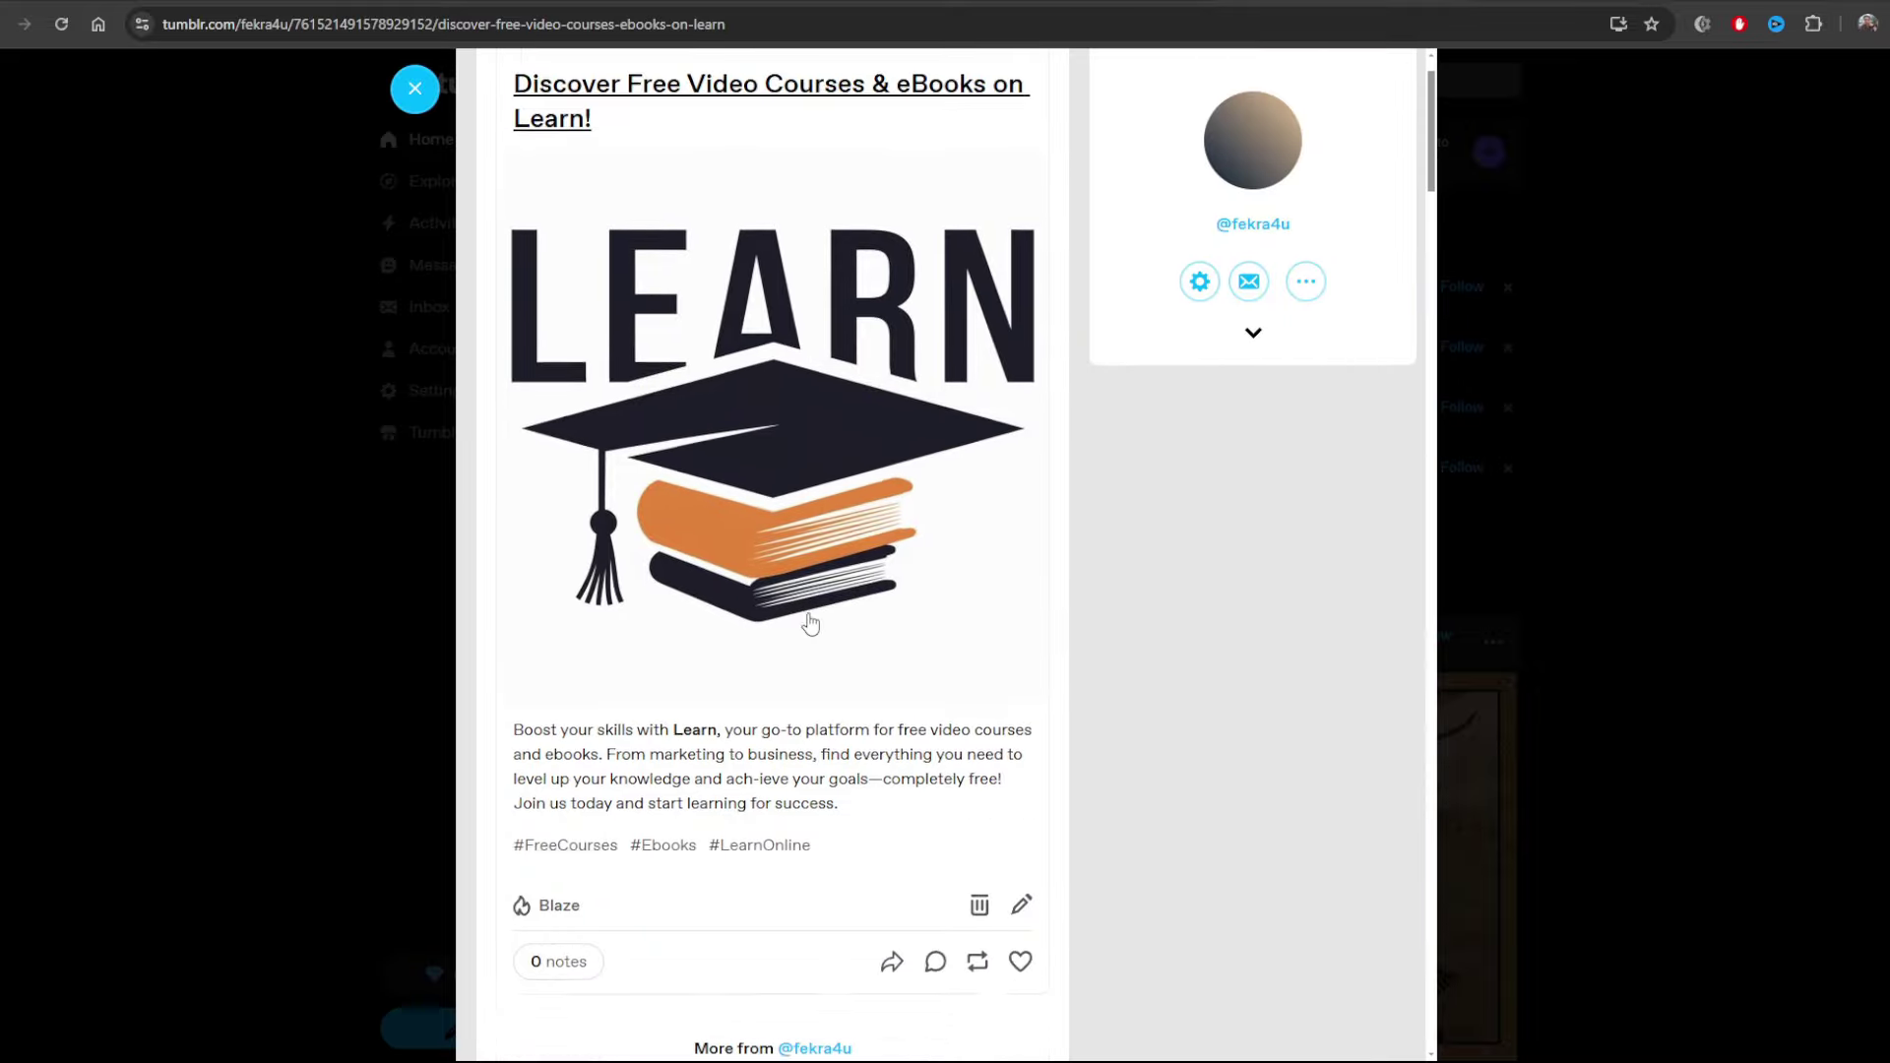
{"action": "scroll", "coordinate": [802, 566], "scroll_direction": "up", "scroll_amount": 3}
{"action": "scroll", "coordinate": [911, 418], "scroll_direction": "down", "scroll_amount": 3}
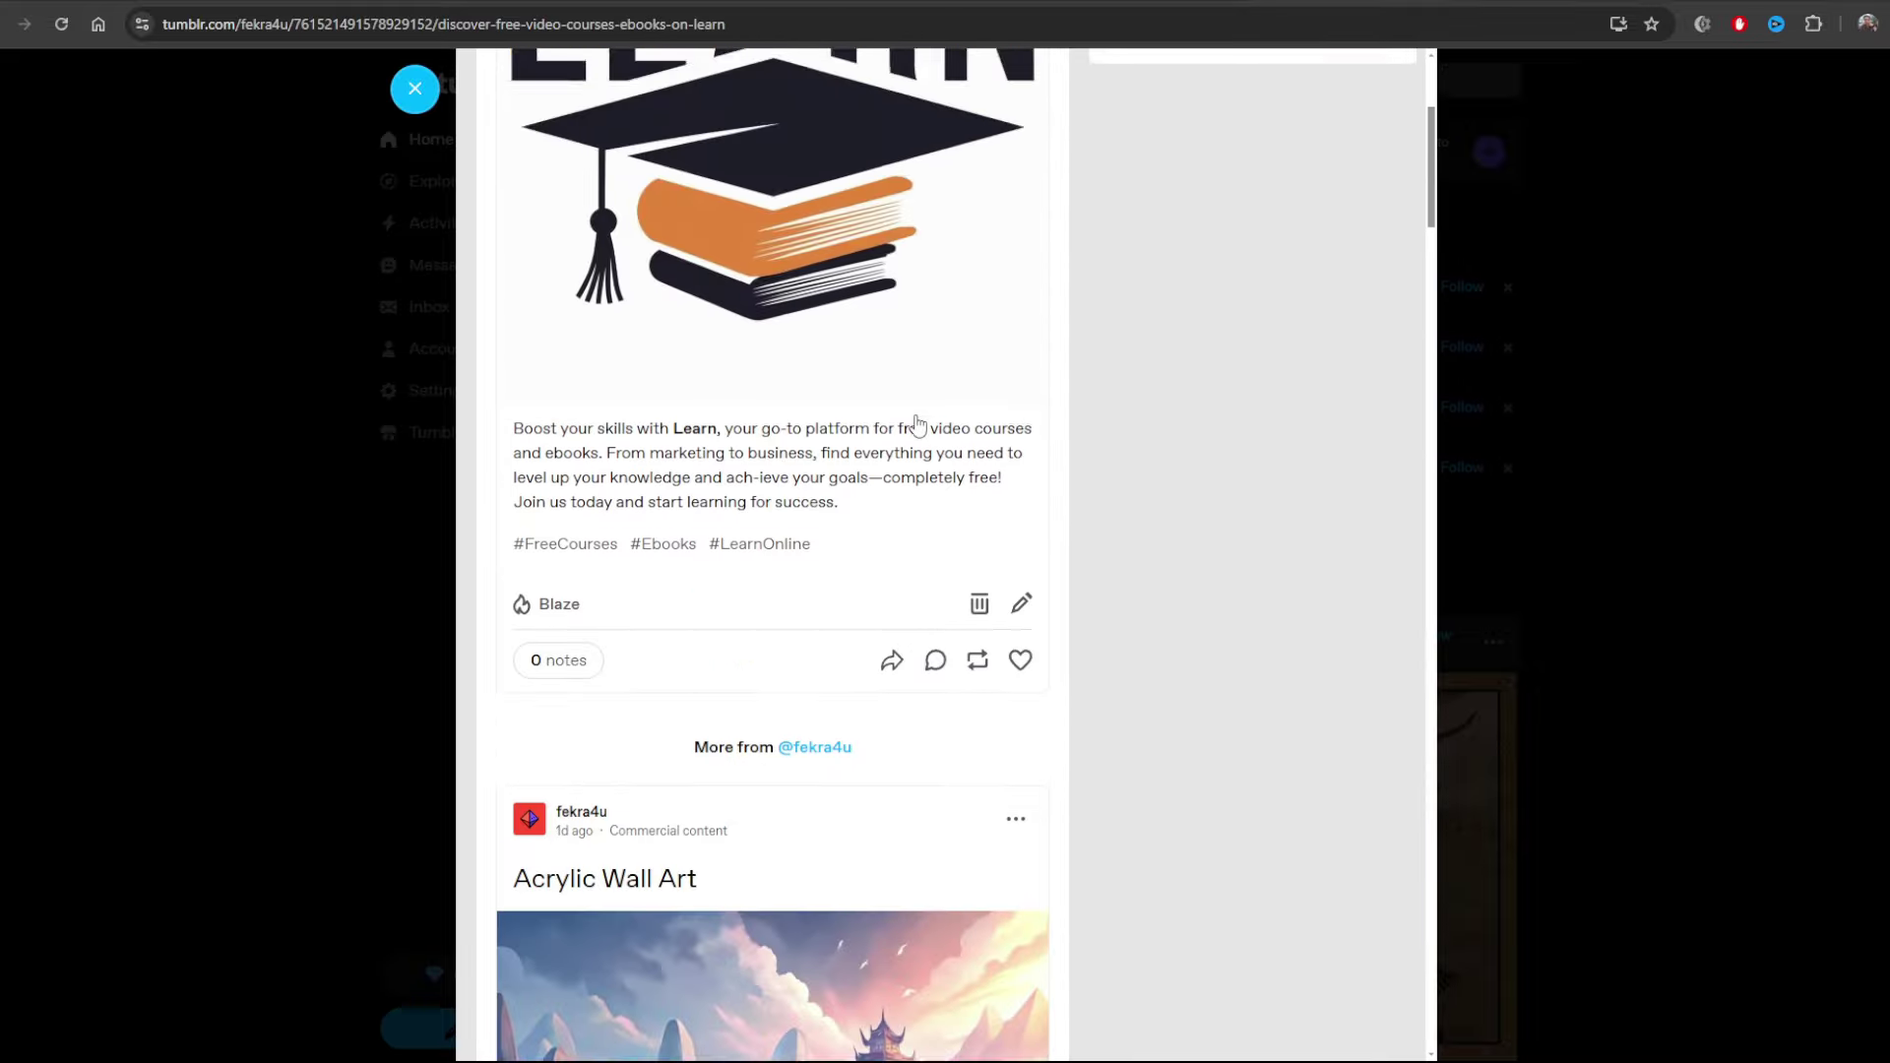
{"action": "scroll", "coordinate": [949, 617], "scroll_direction": "up", "scroll_amount": 3}
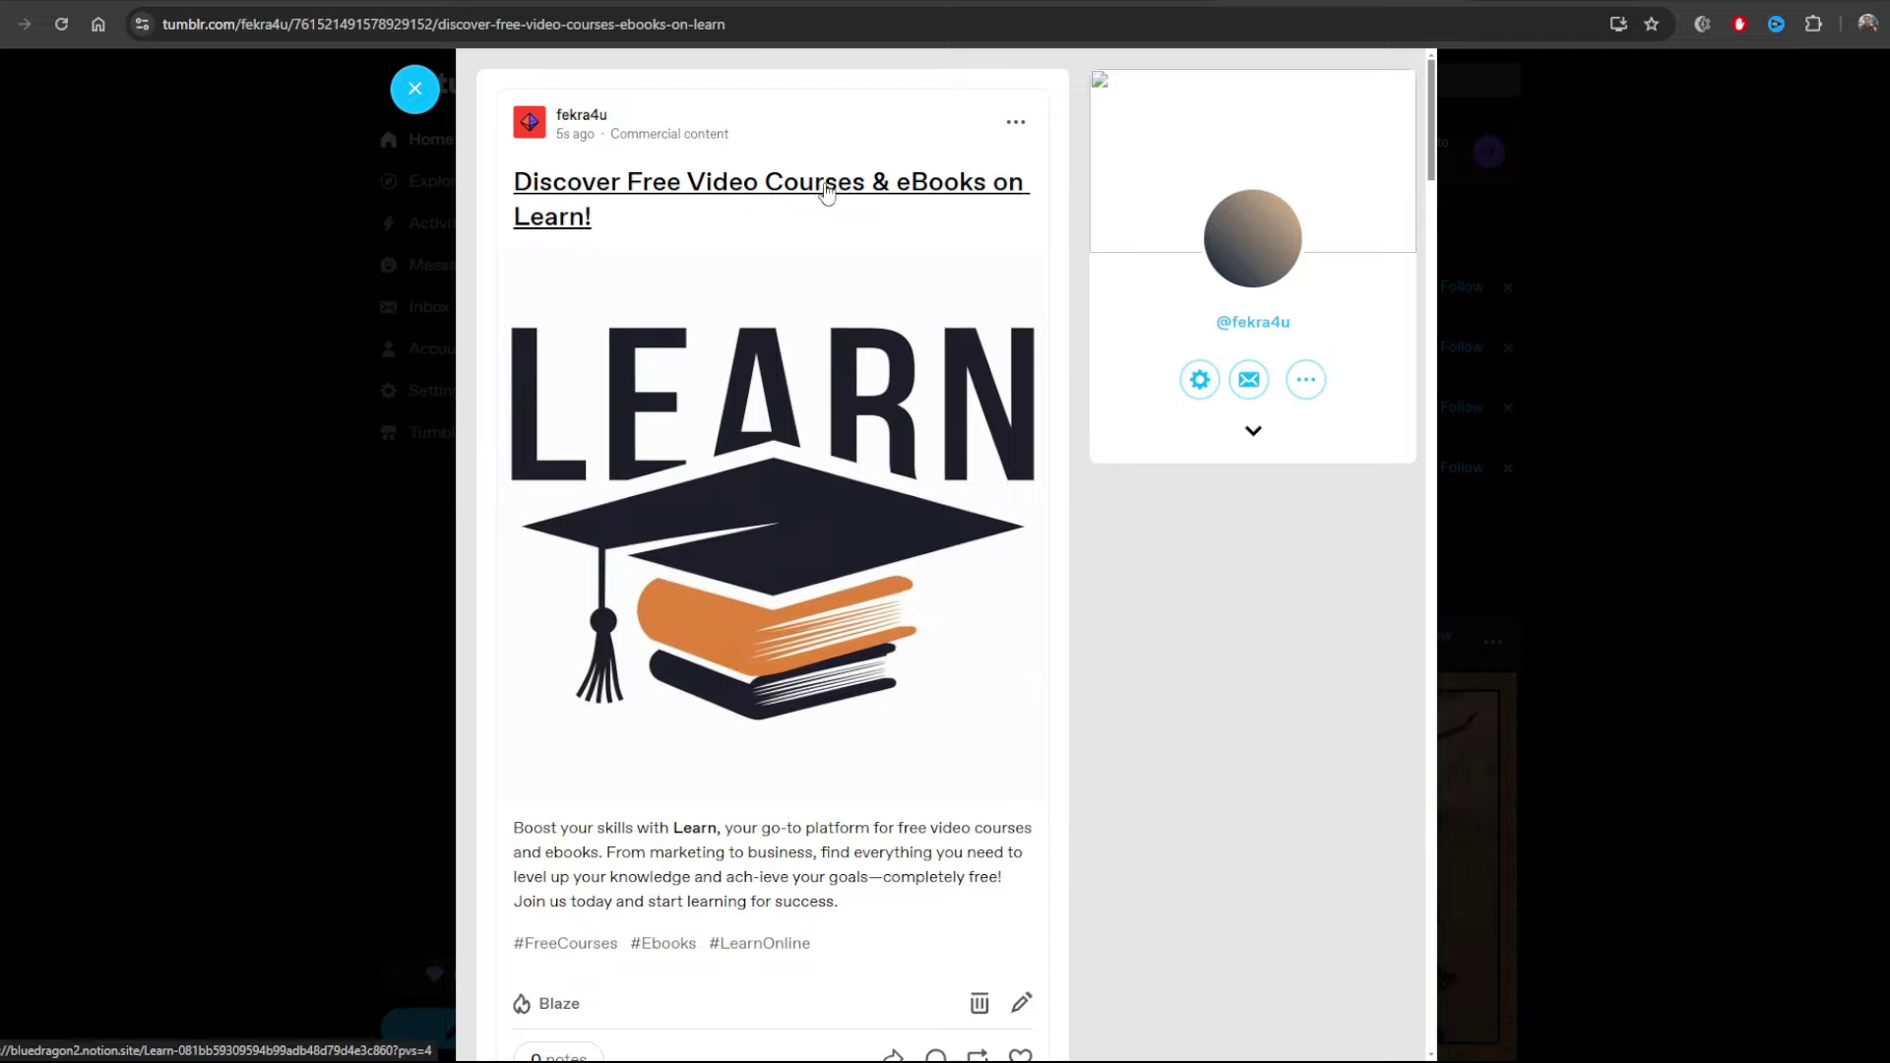
Follow the published post's headline link and check the public Learn page from the videos and eBooks down to the Donate section
{"action": "left_click", "coordinate": [753, 189]}
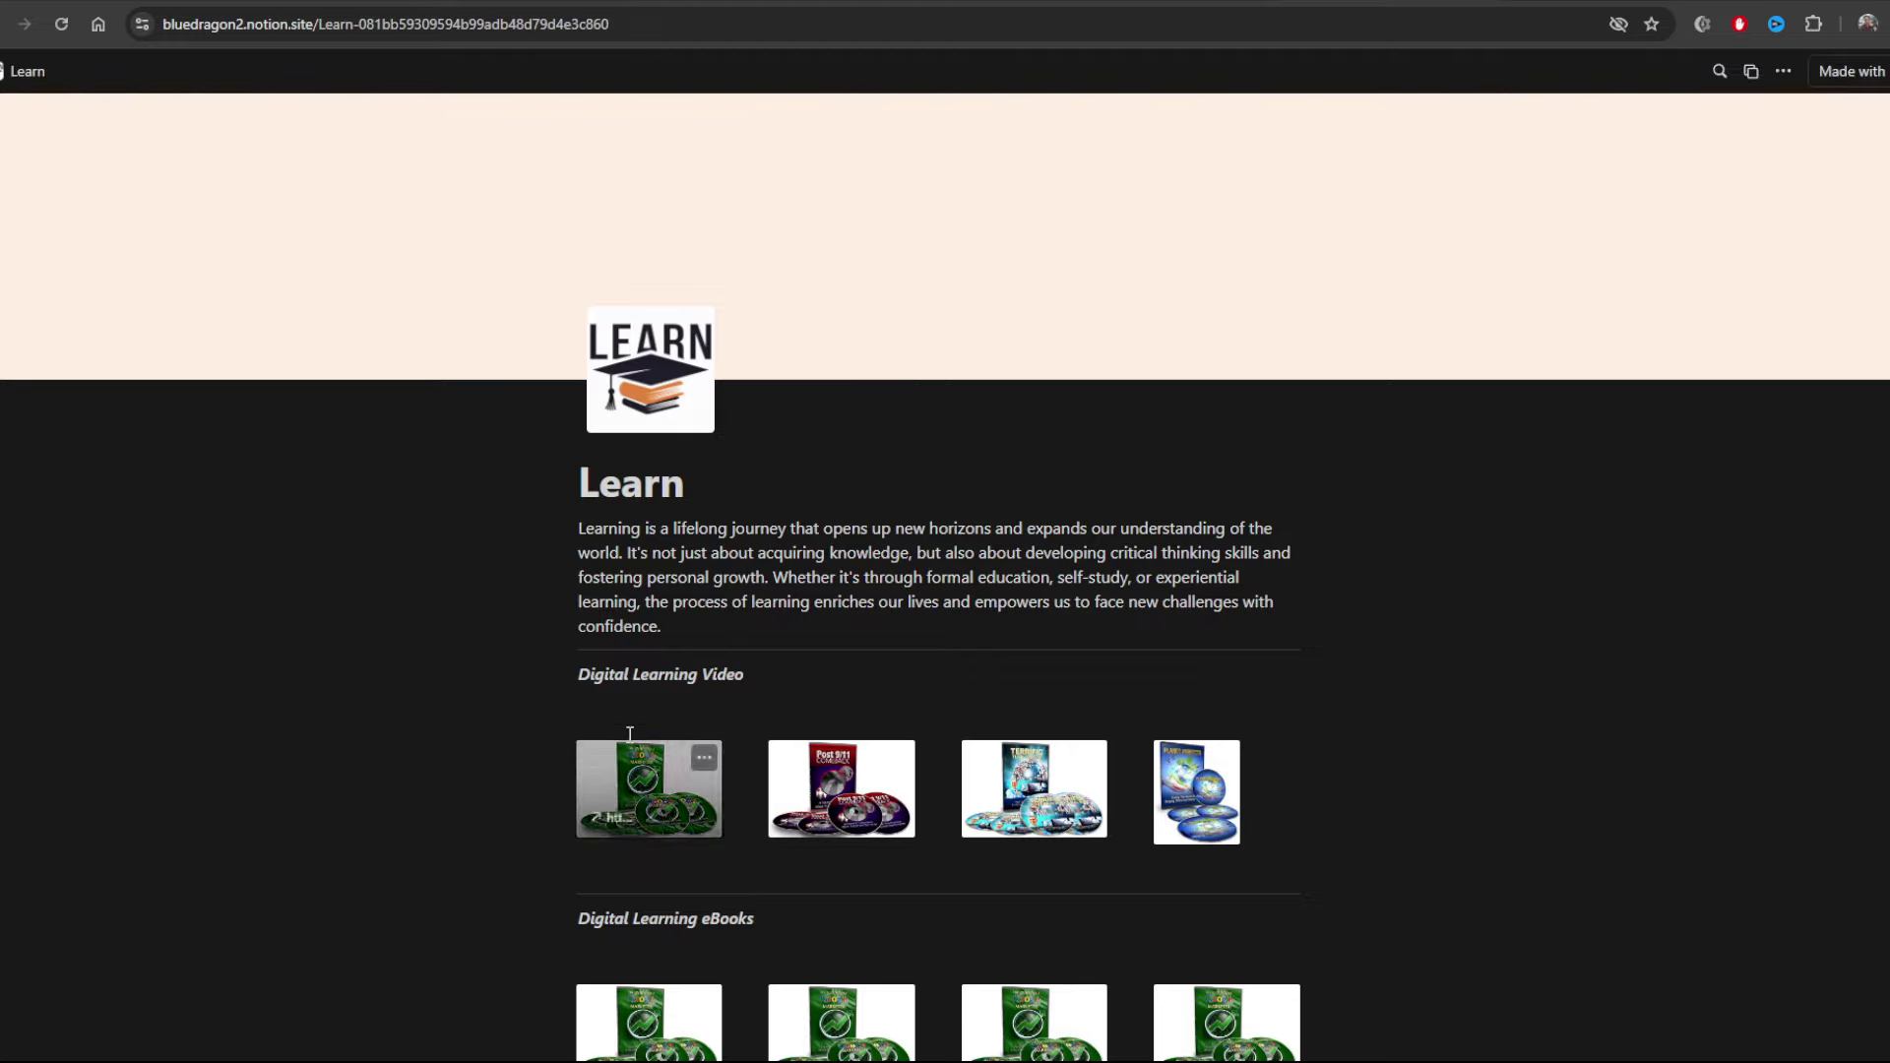
{"action": "scroll", "coordinate": [1001, 364], "scroll_direction": "down", "scroll_amount": 2}
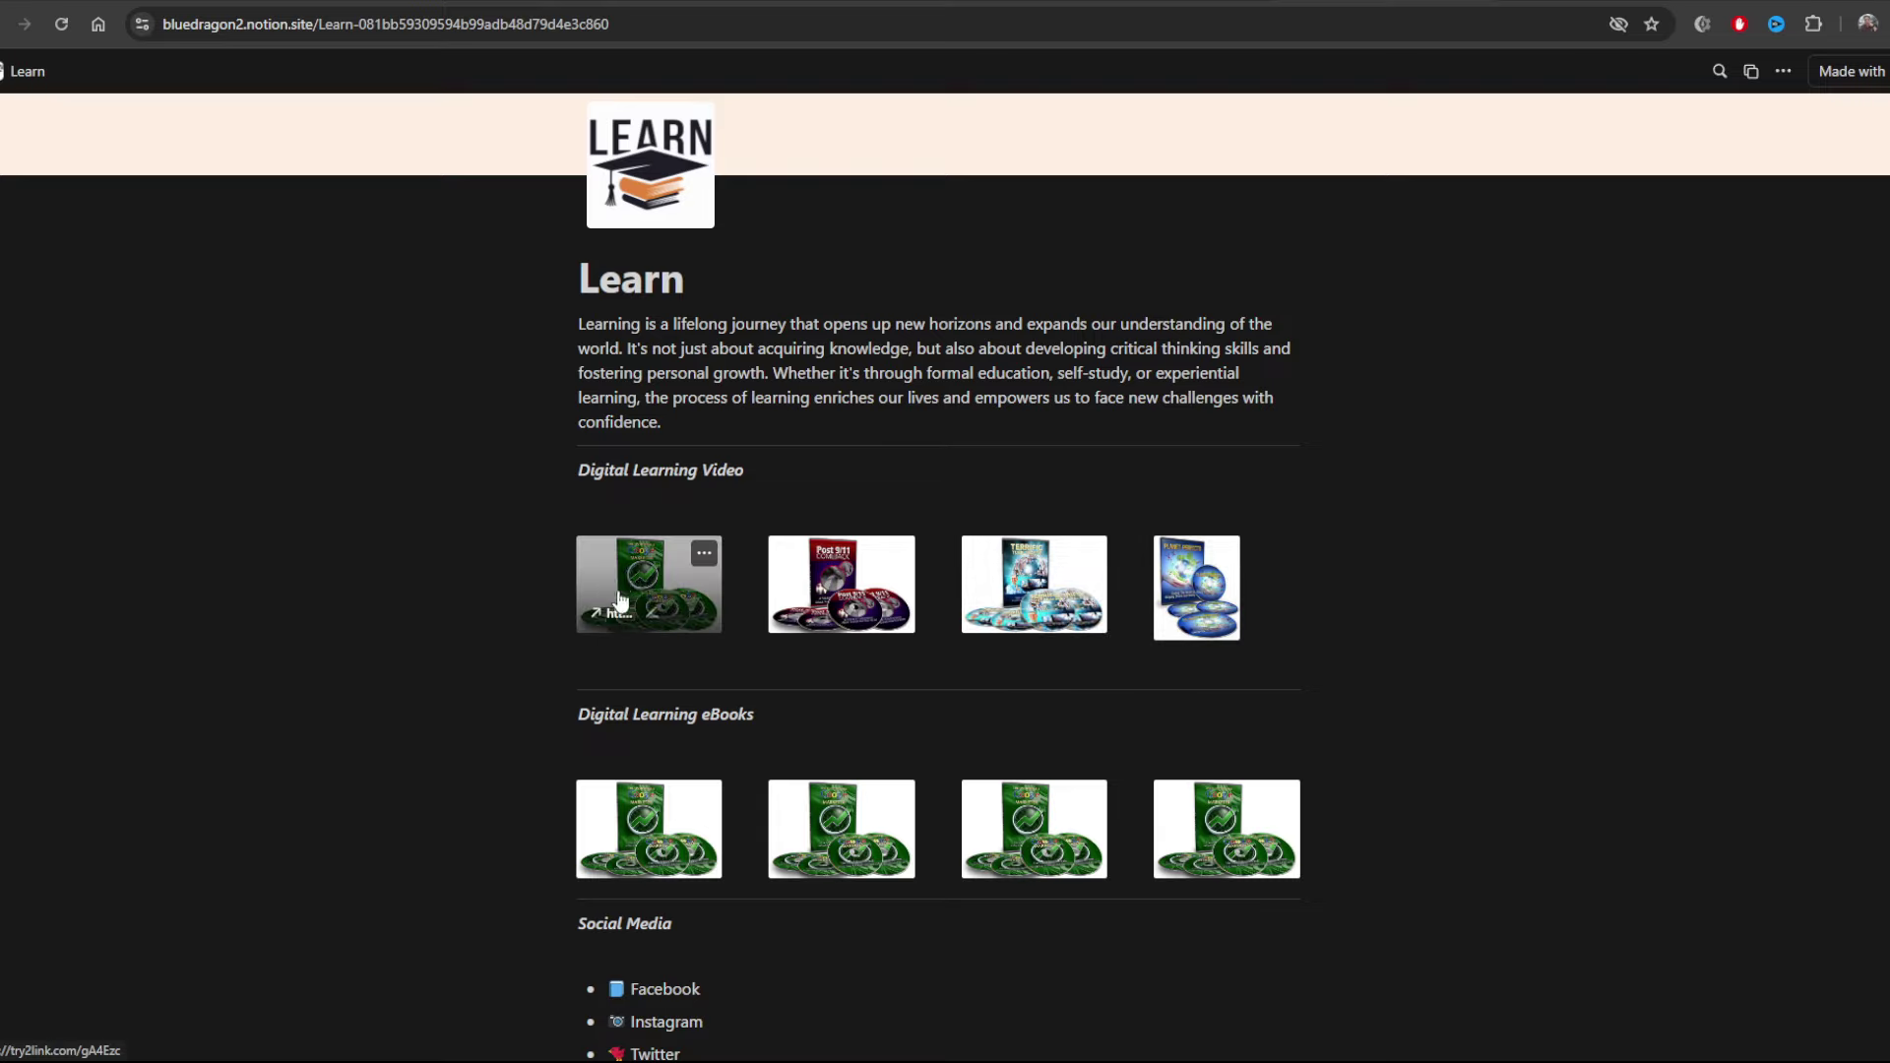
{"action": "scroll", "coordinate": [730, 606], "scroll_direction": "down", "scroll_amount": 4}
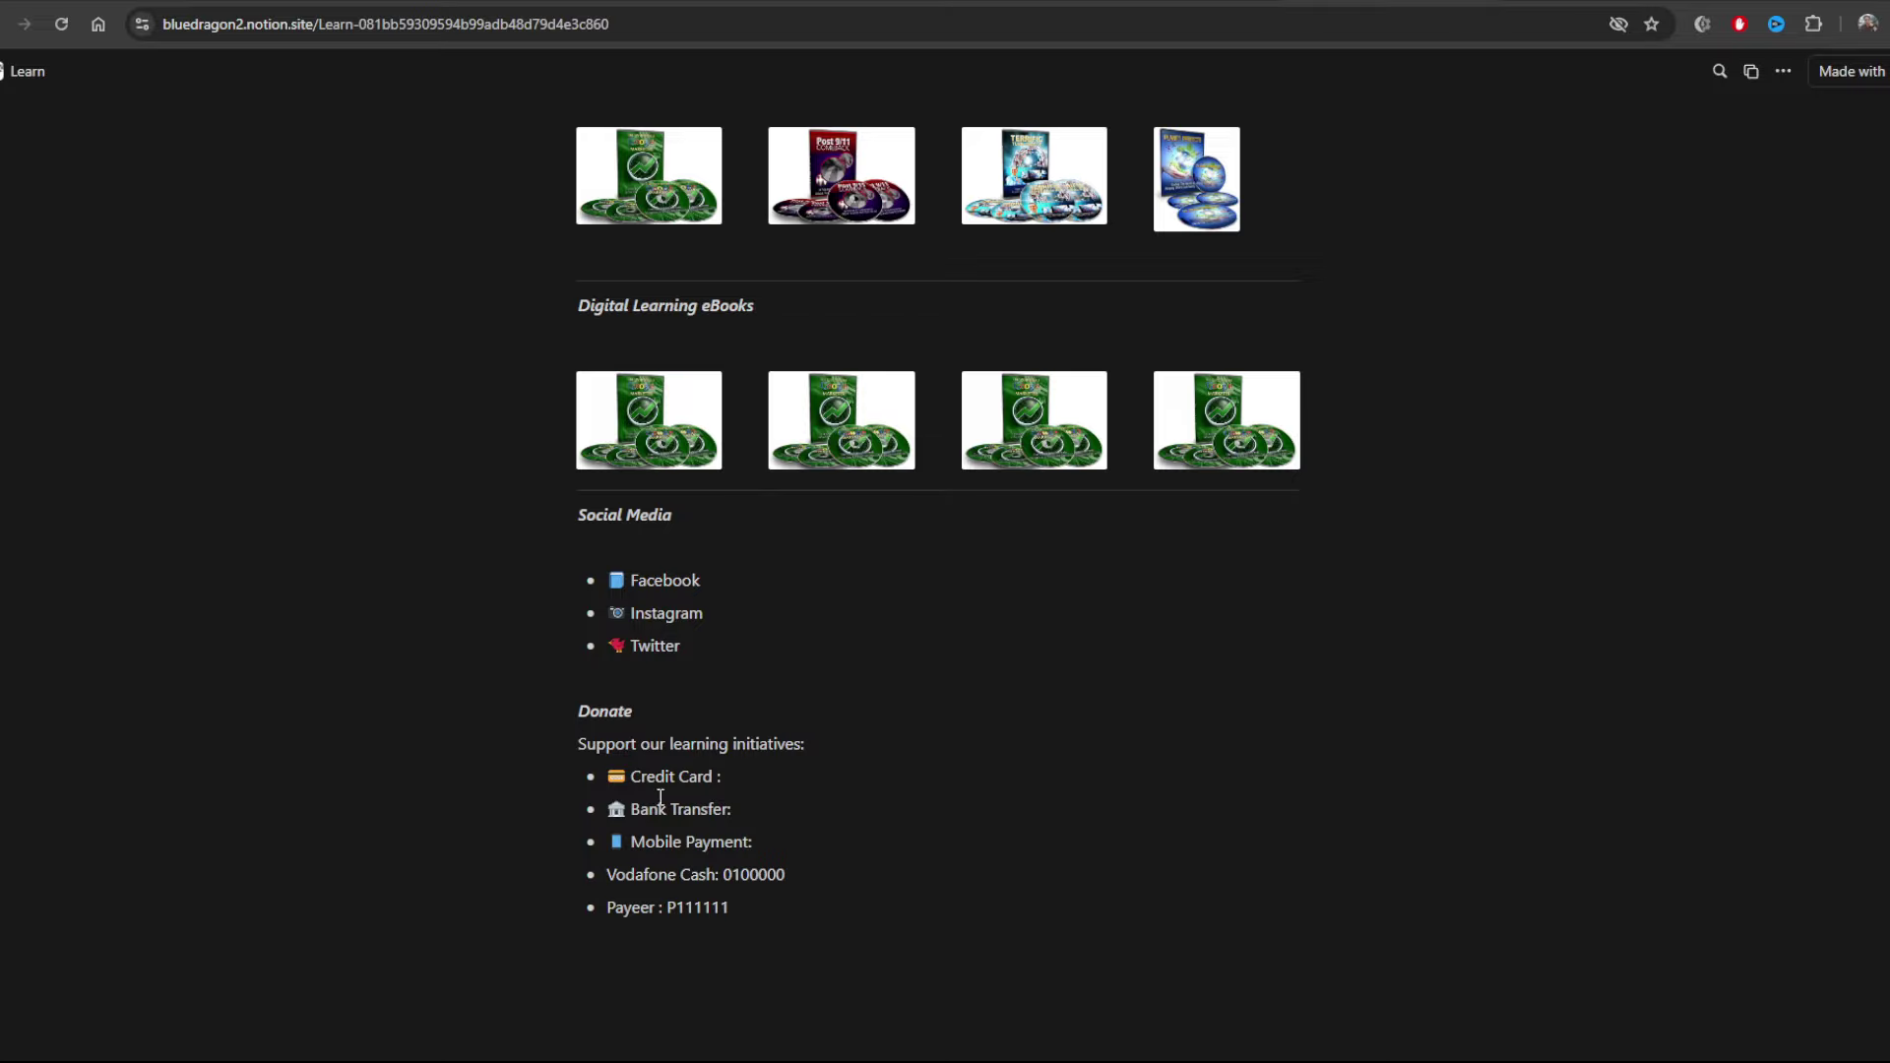
{"action": "scroll", "coordinate": [945, 571], "scroll_direction": "up", "scroll_amount": 6}
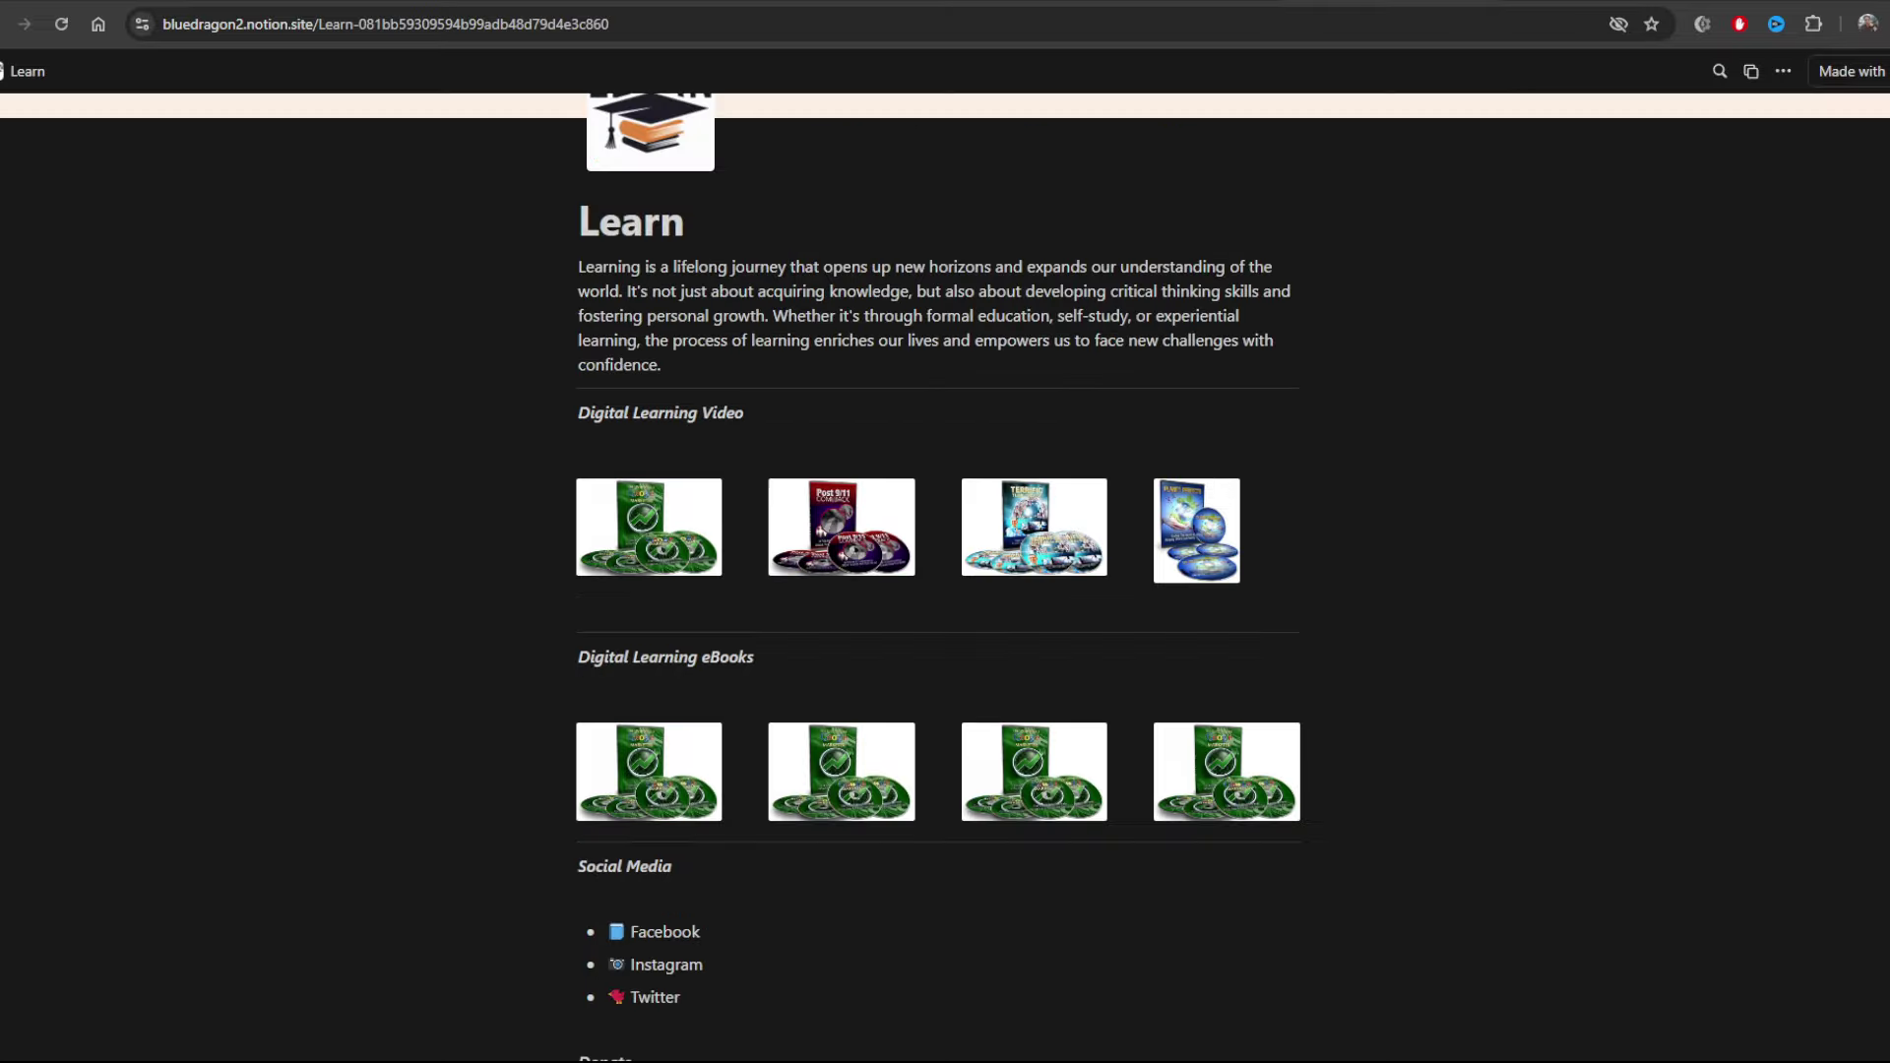